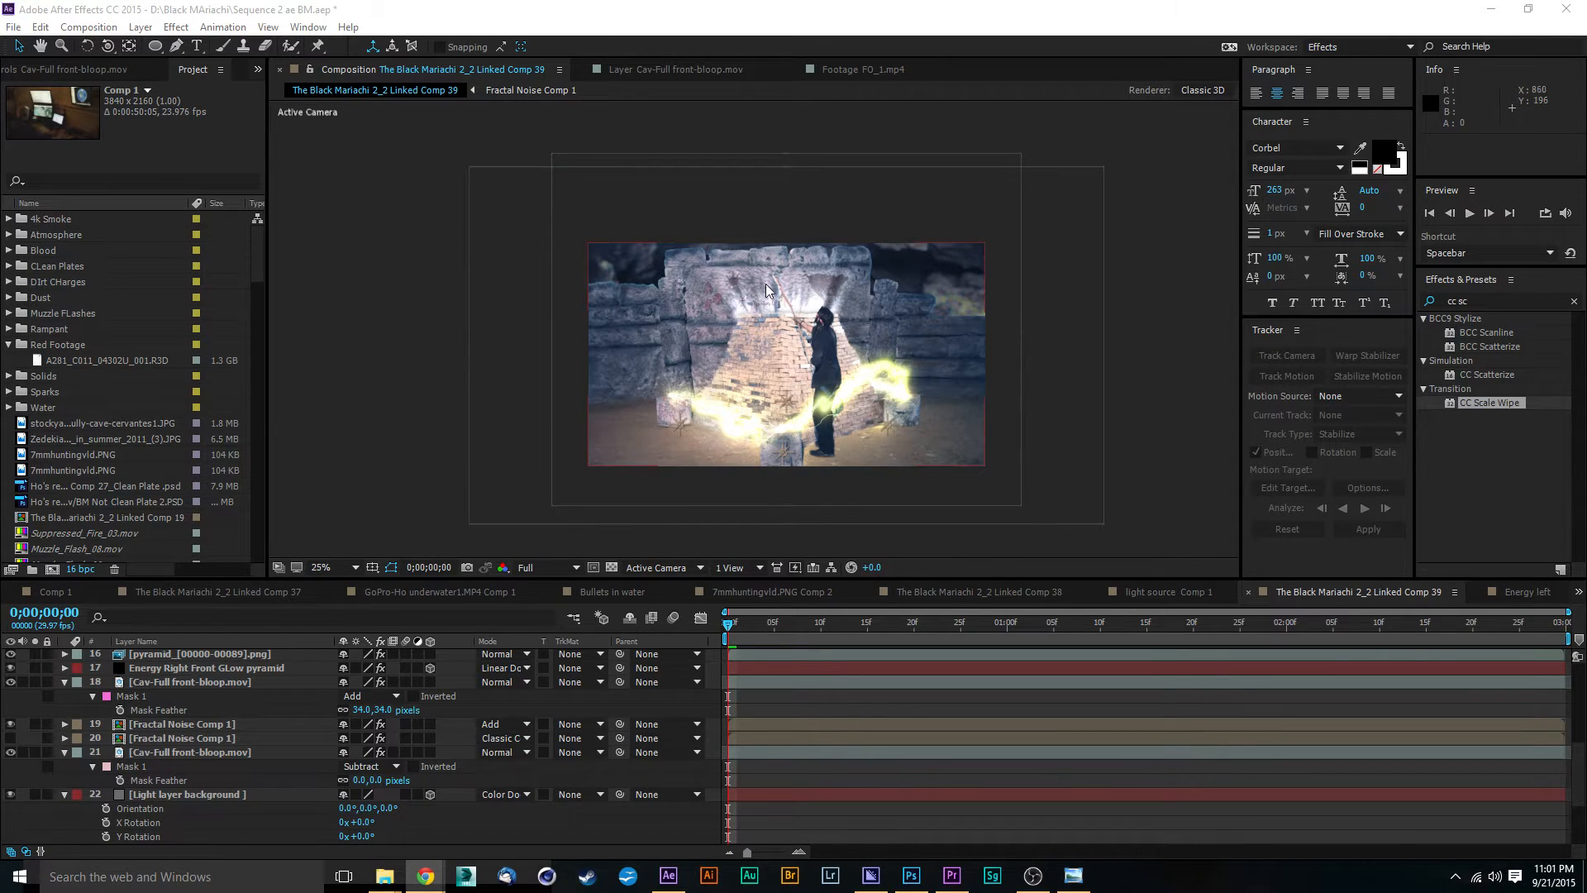
key(period)
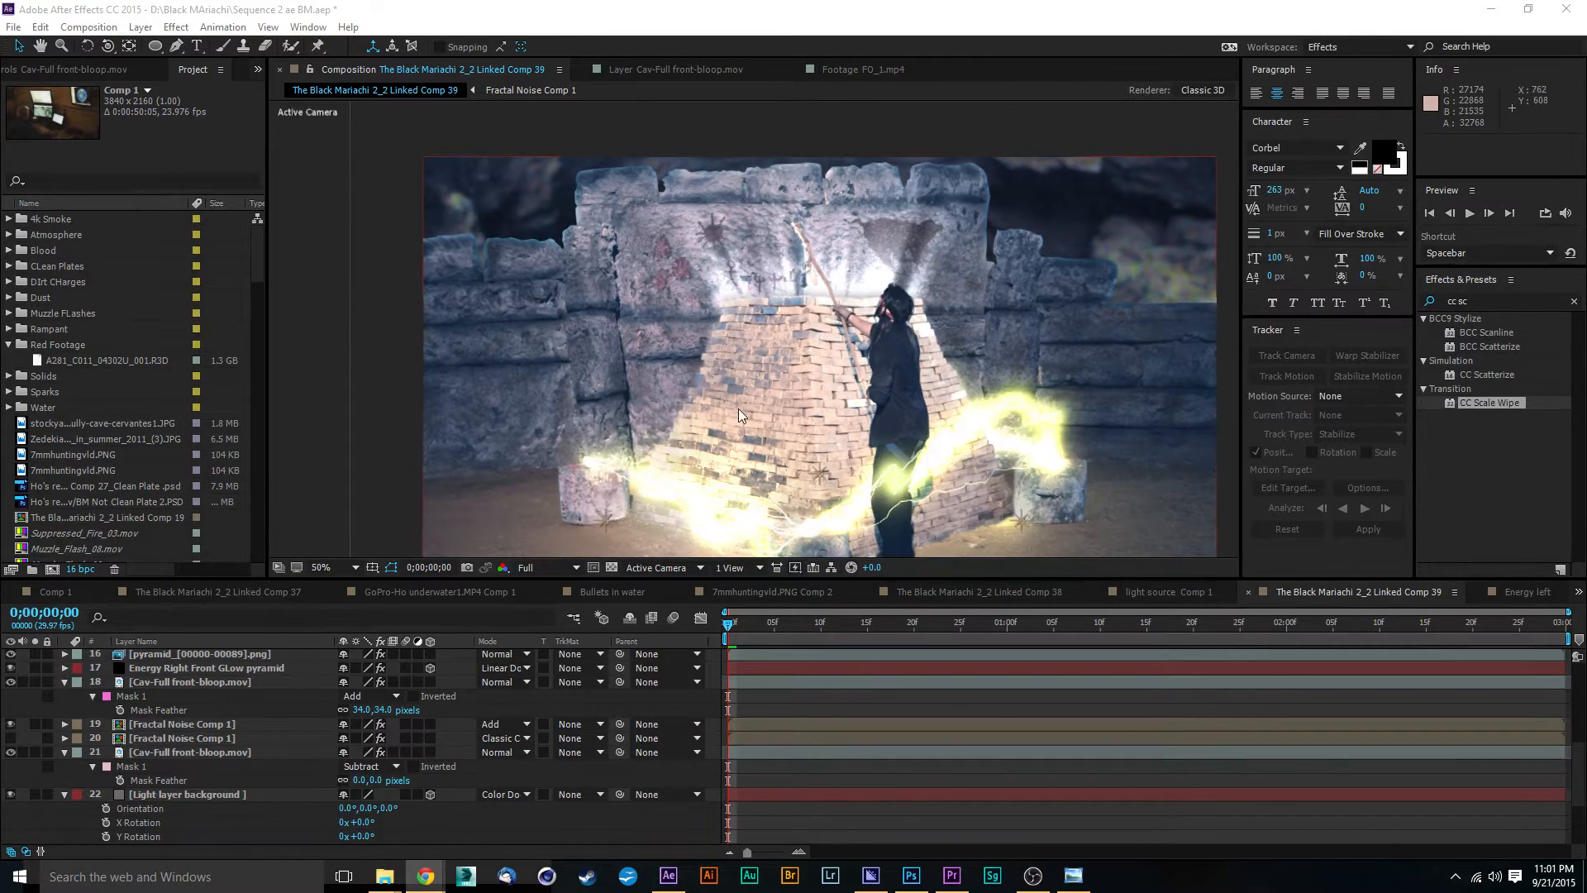
drag(737, 408, 730, 379)
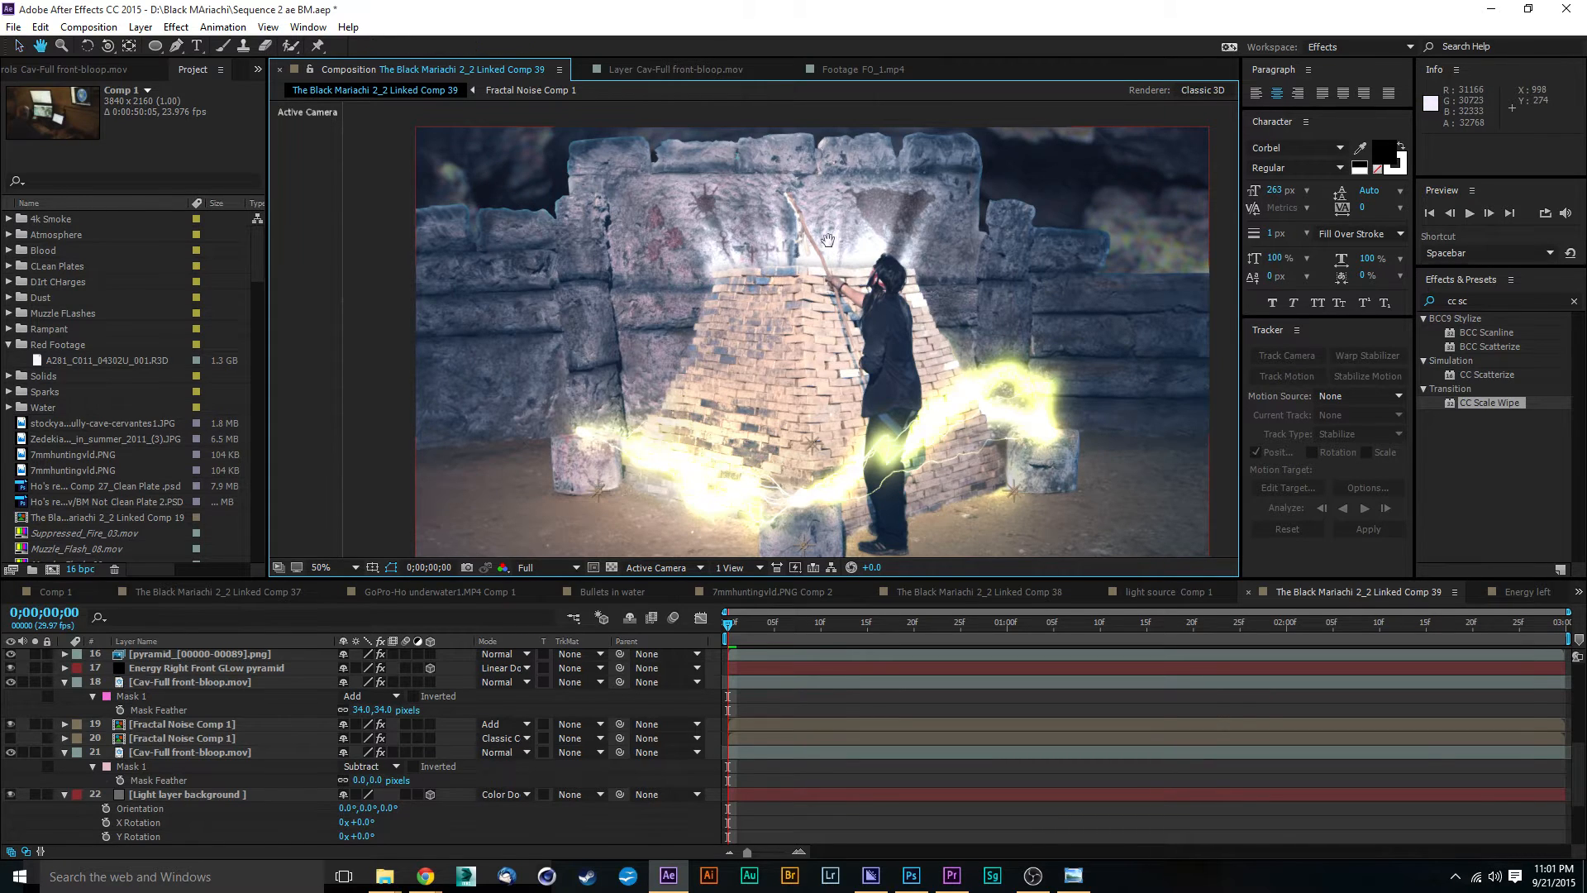
mouse_move(825, 241)
mouse_down()
mouse_move(844, 181)
mouse_move(833, 248)
mouse_up()
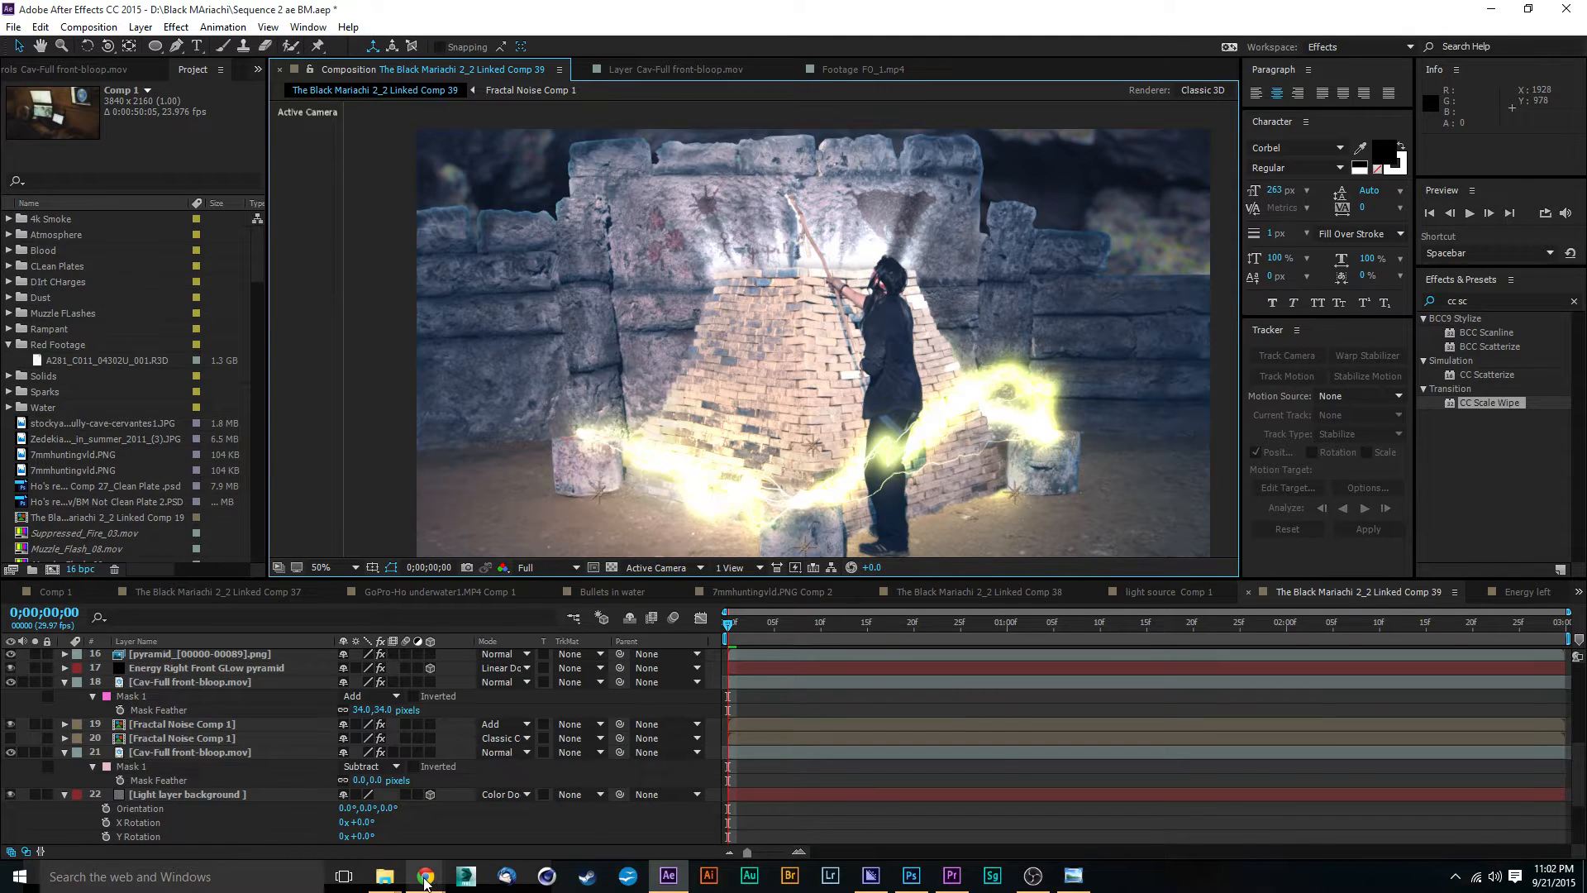
Step: Switch to Chrome and view the Avid Productions 479 Facebook page and the Twitter feed
click(349, 796)
click(107, 8)
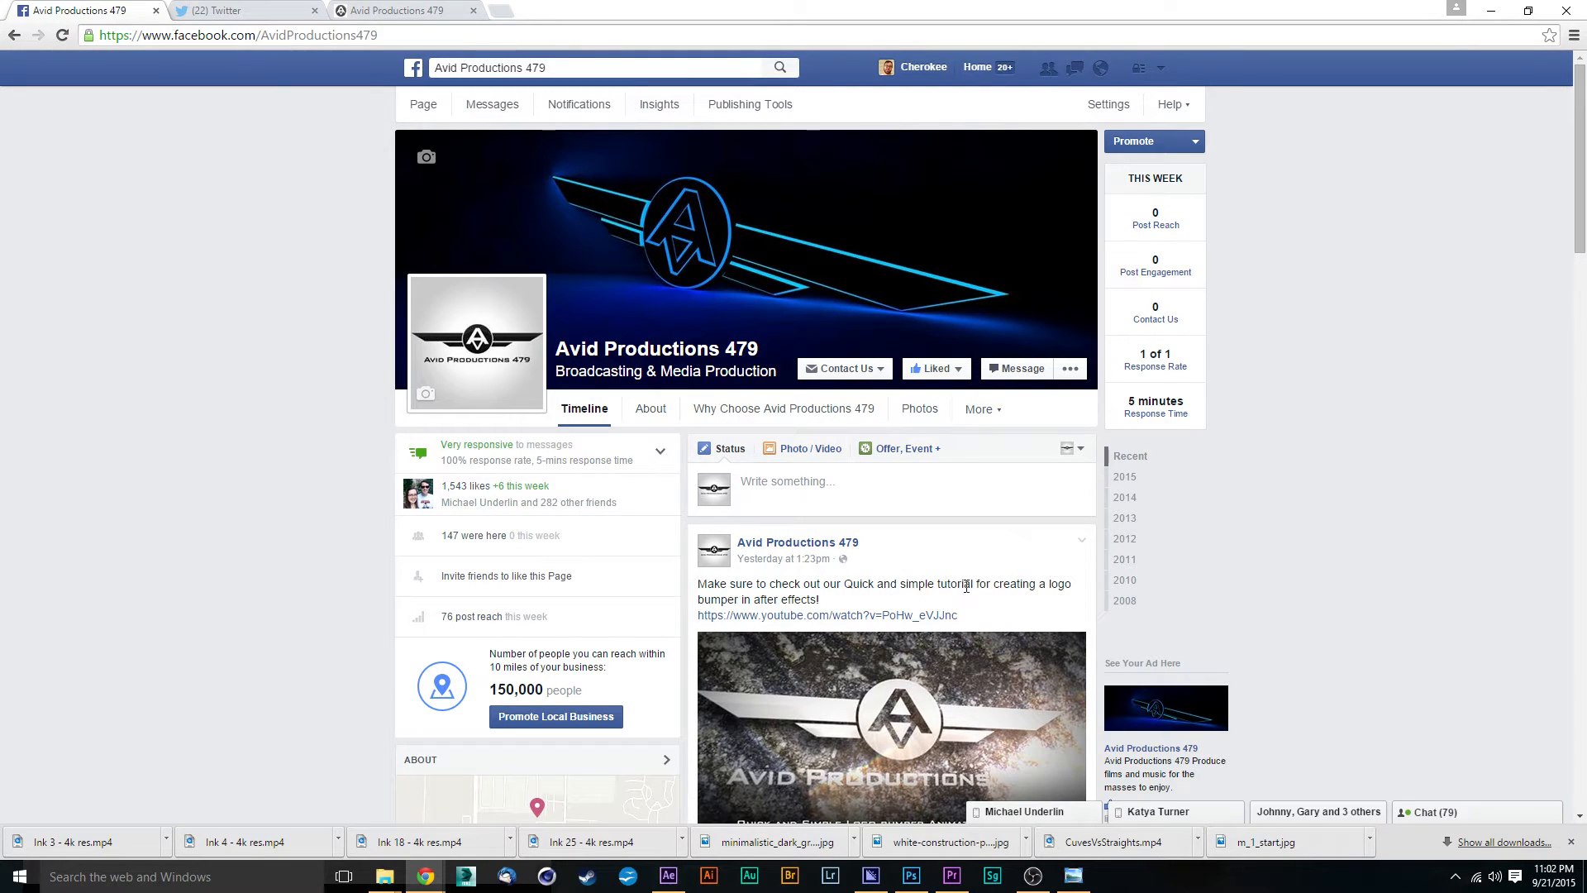
click(254, 10)
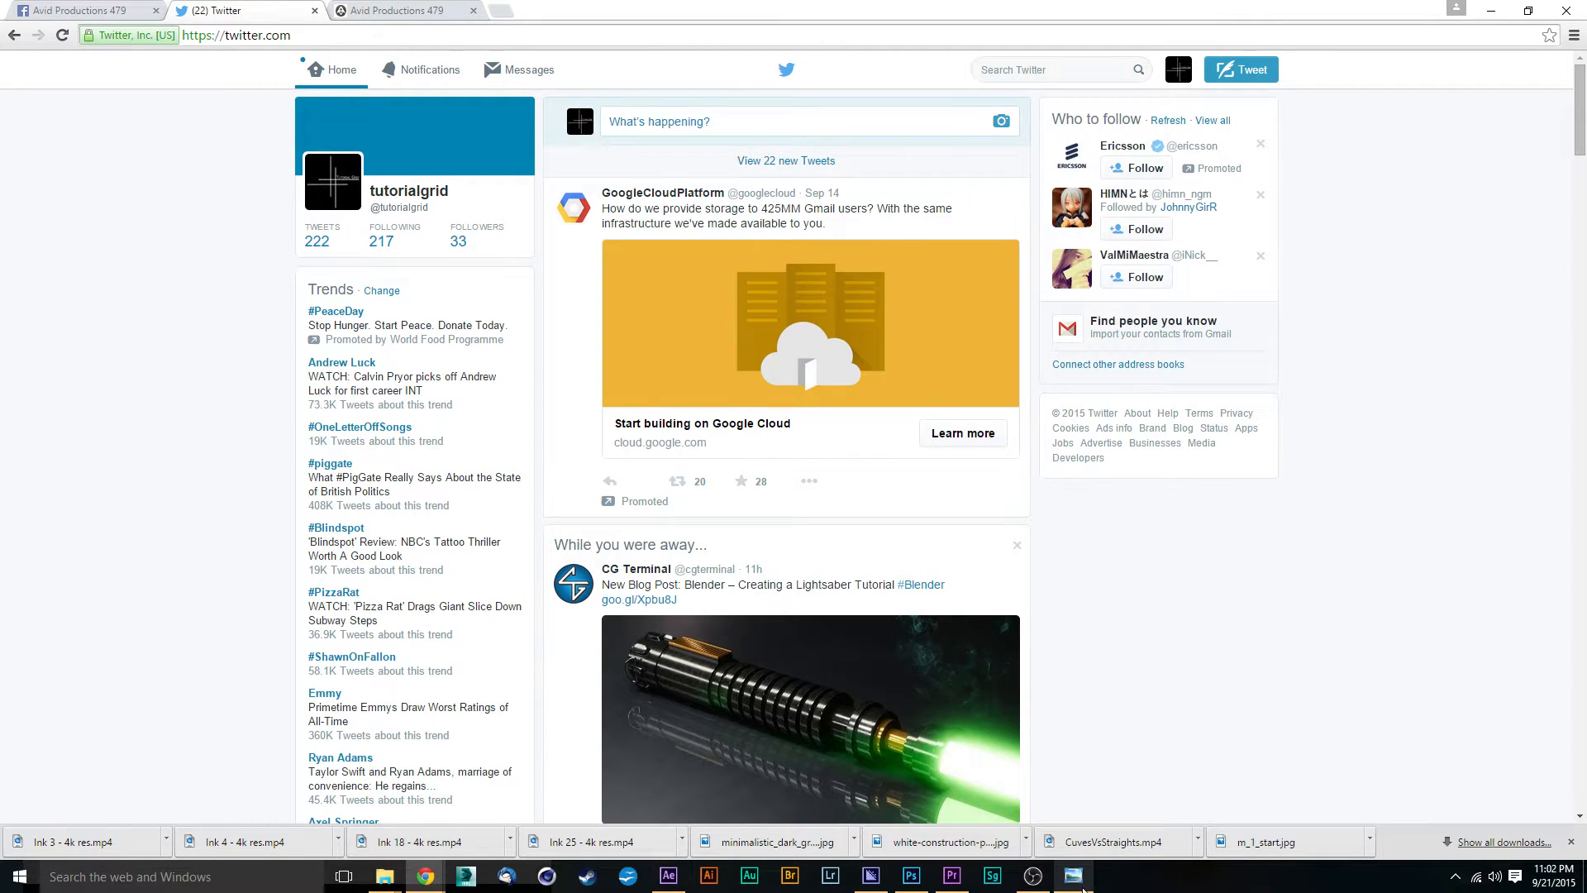
Step: View the SiteGround logo and The Black Mariachi cover in Windows Photo Viewer, and return to After Effects
click(1074, 877)
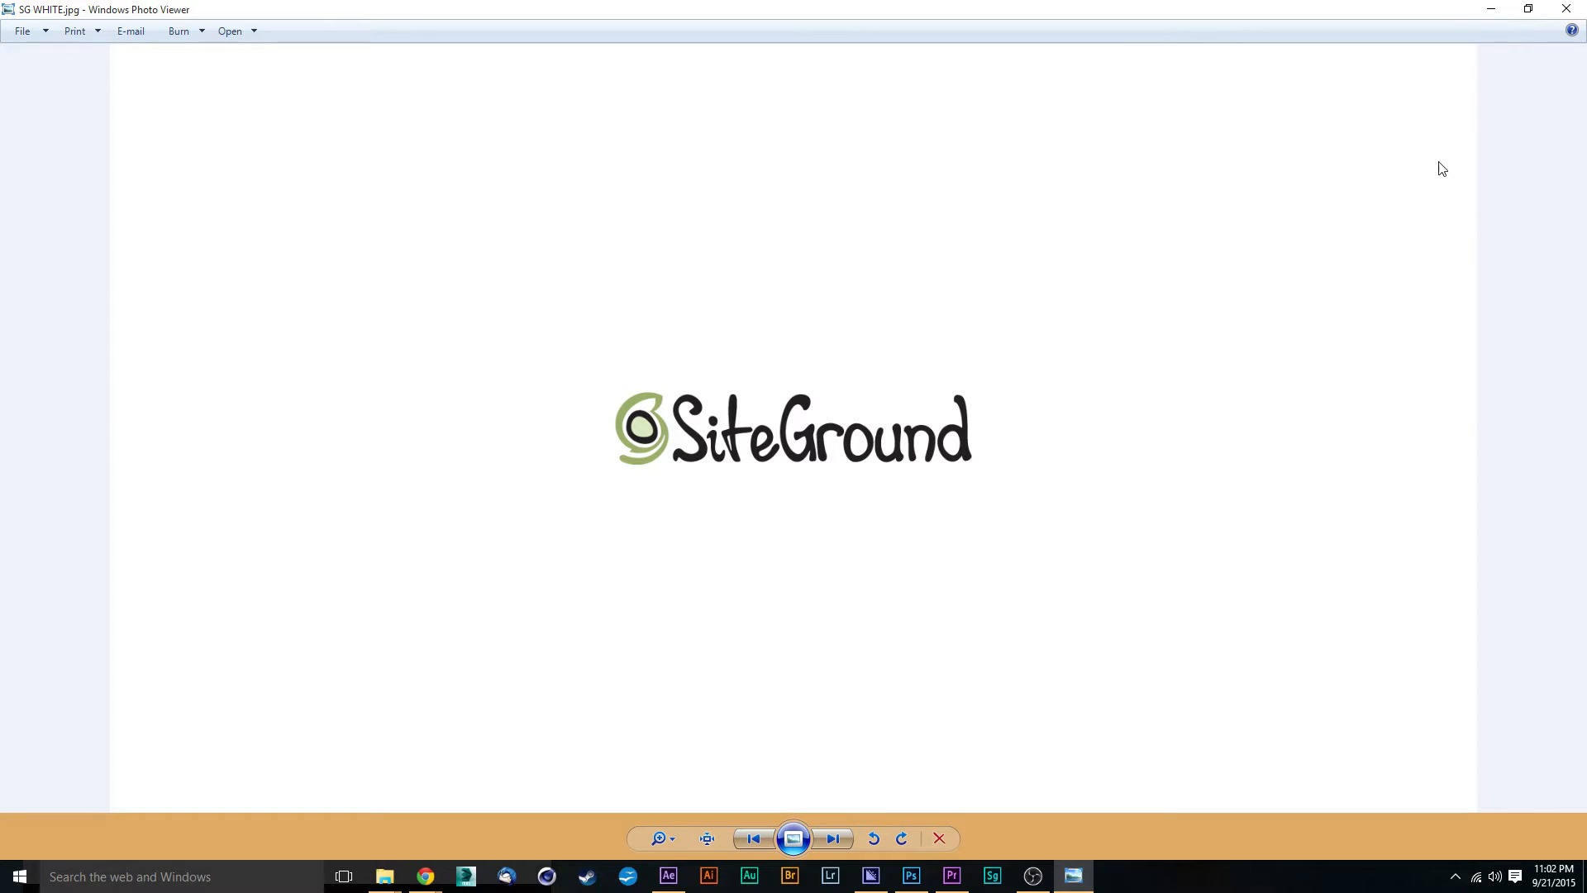
click(850, 840)
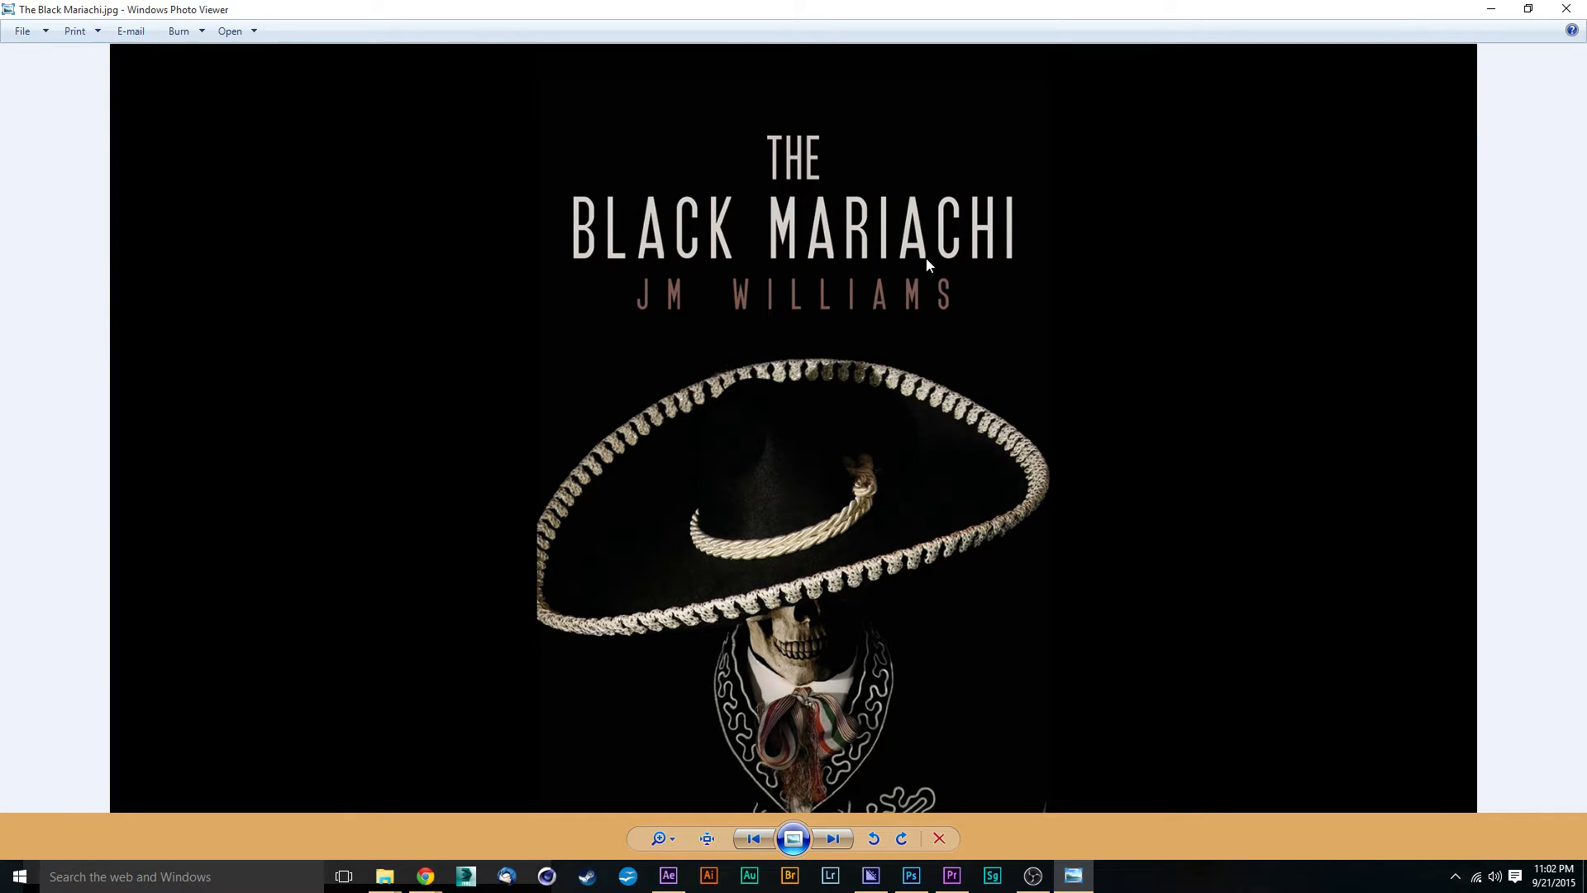
click(1490, 9)
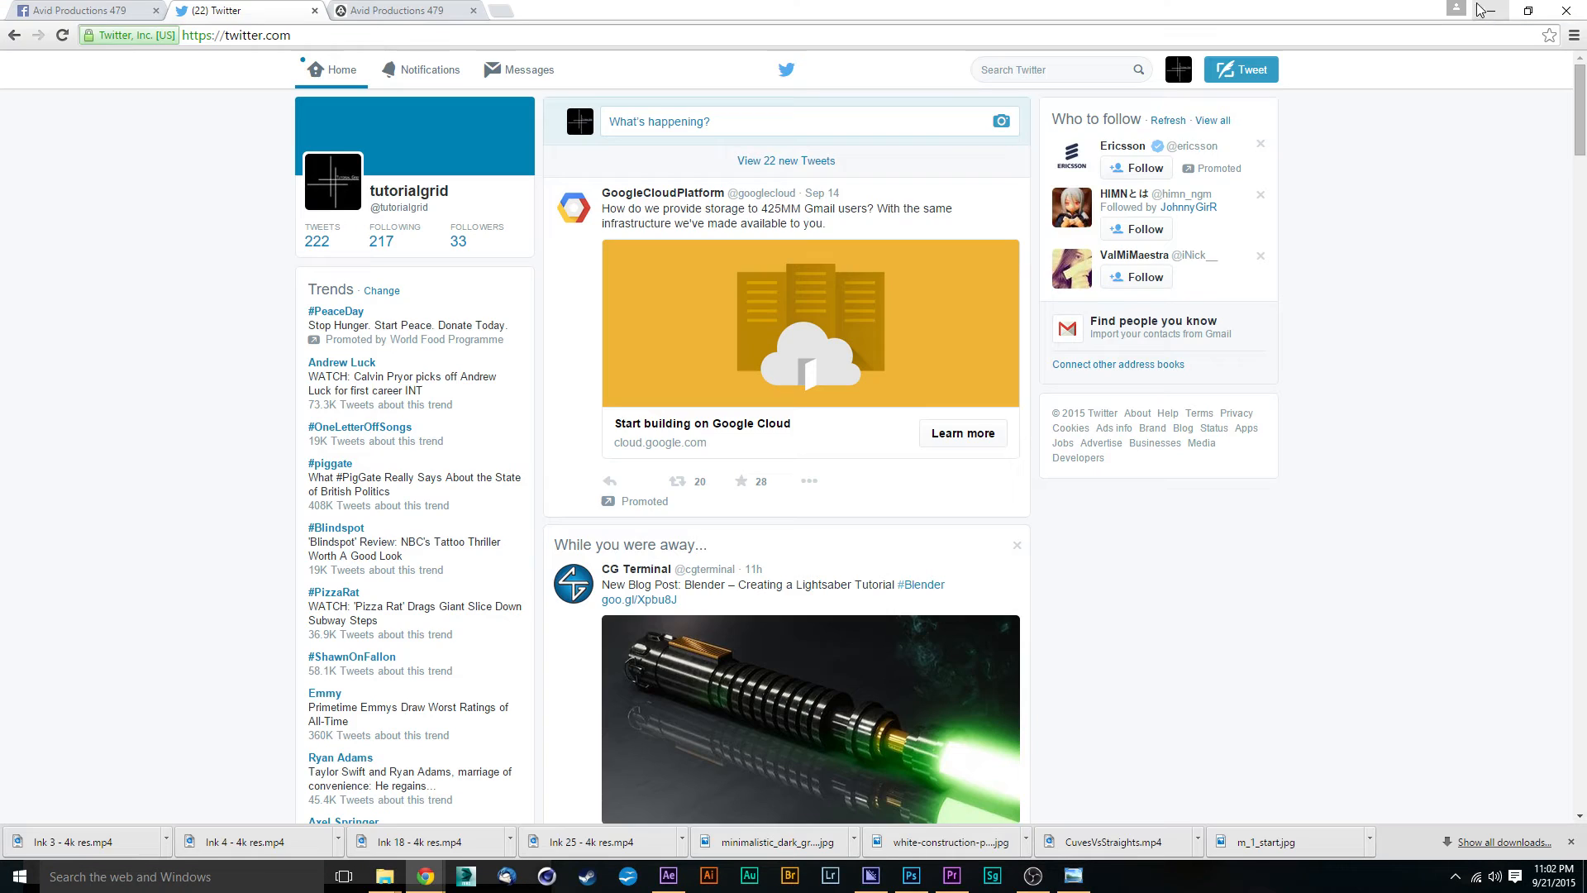
click(668, 875)
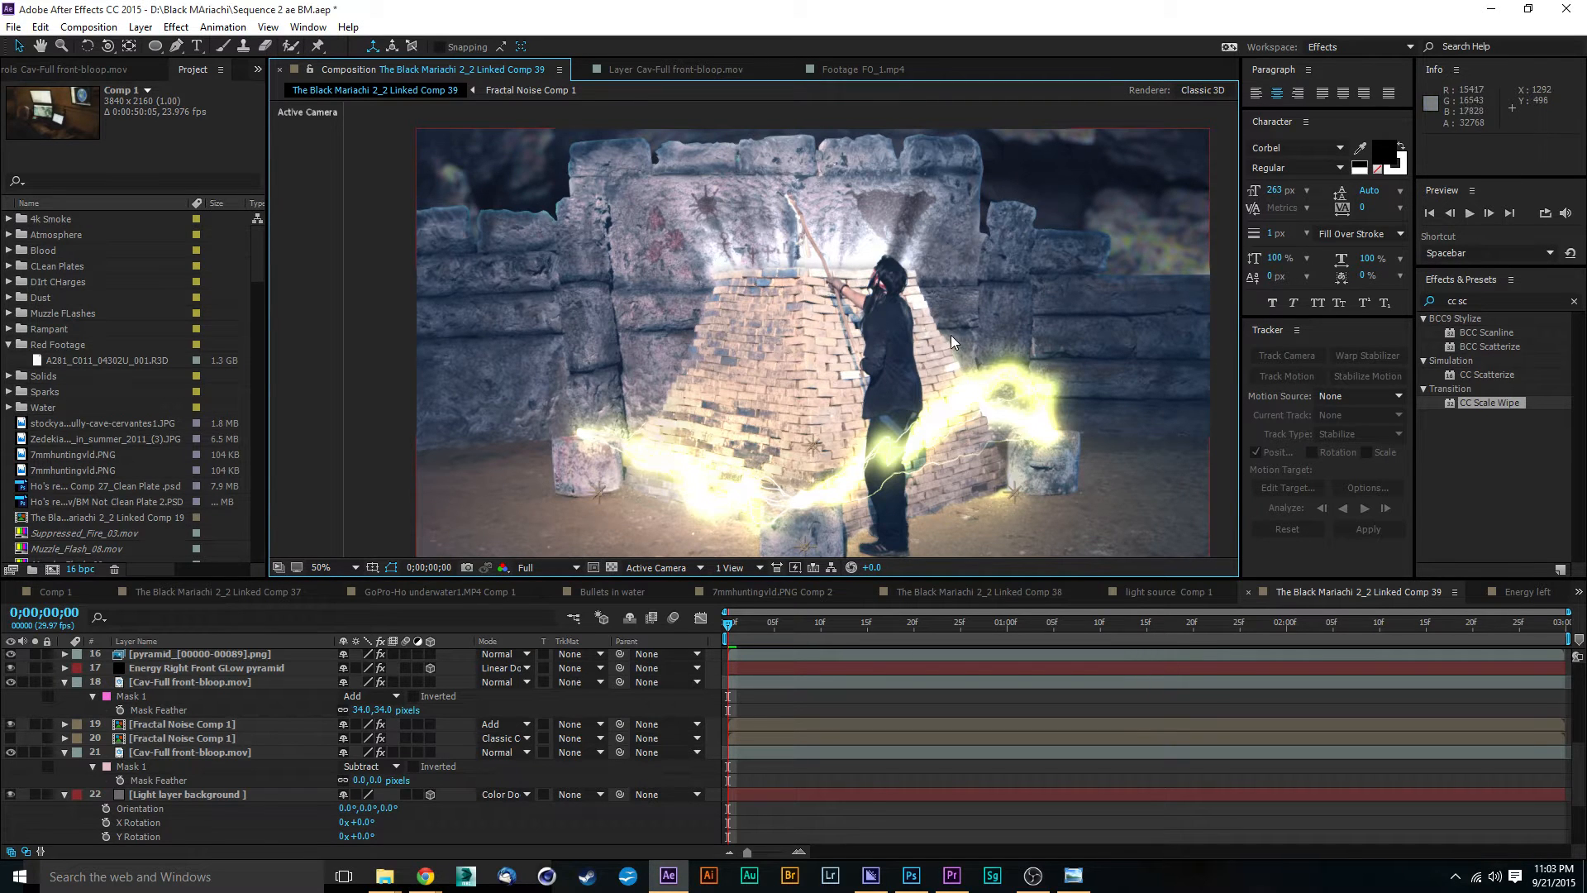
Step: Examine the pyramid, the wall behind it and the energy streams in the composition, both close up and as a whole
scroll(947, 359, down, 2)
scroll(877, 374, up, 2)
drag(944, 447, 951, 350)
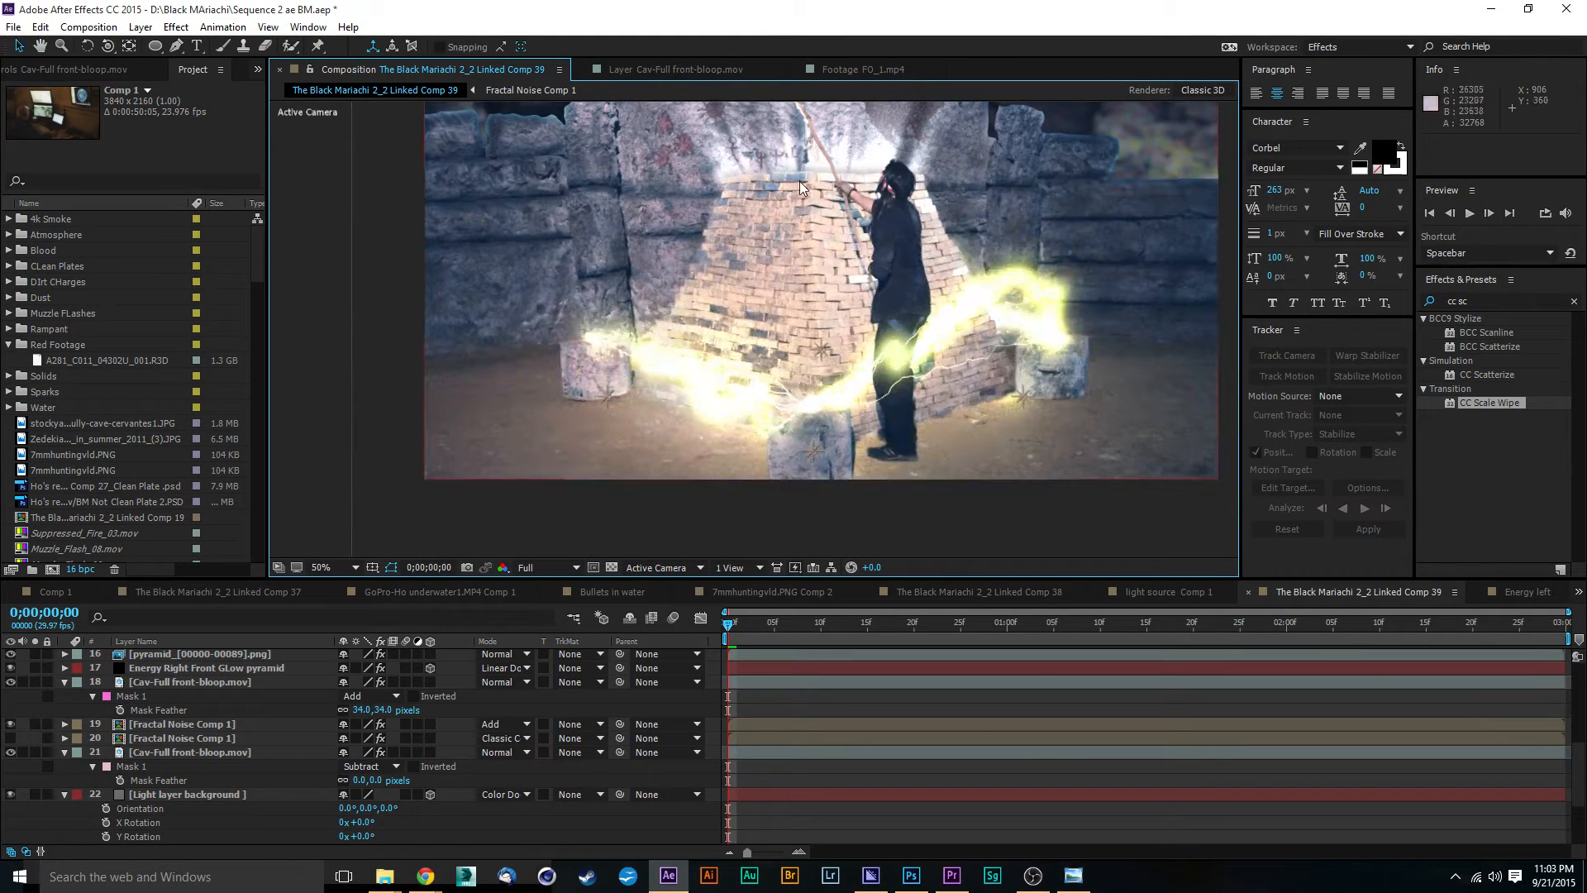
drag(793, 244, 795, 388)
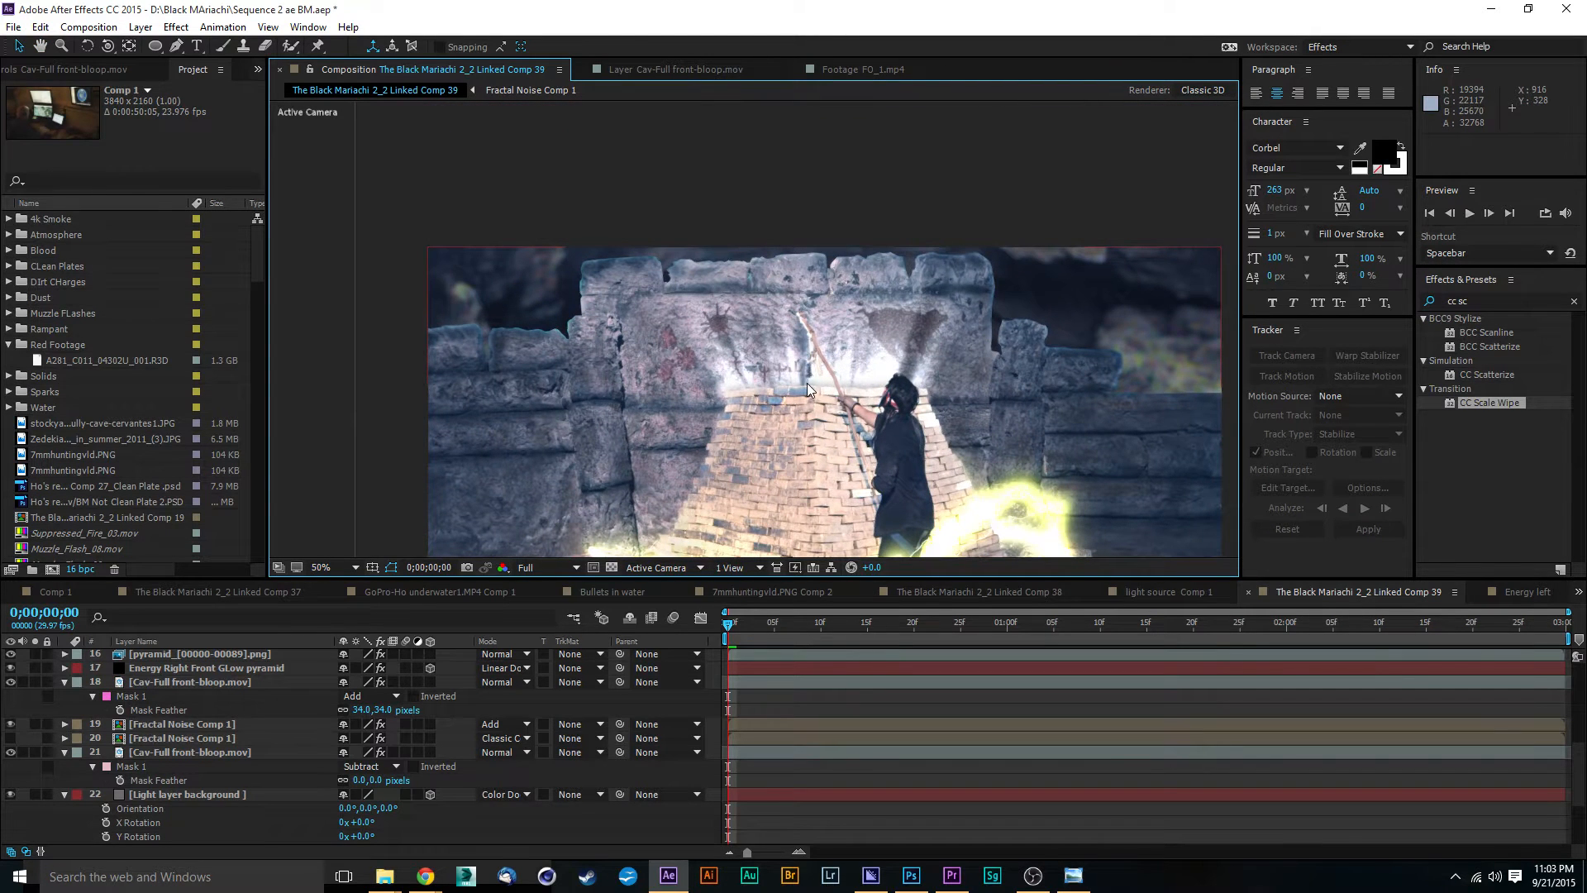
key(period)
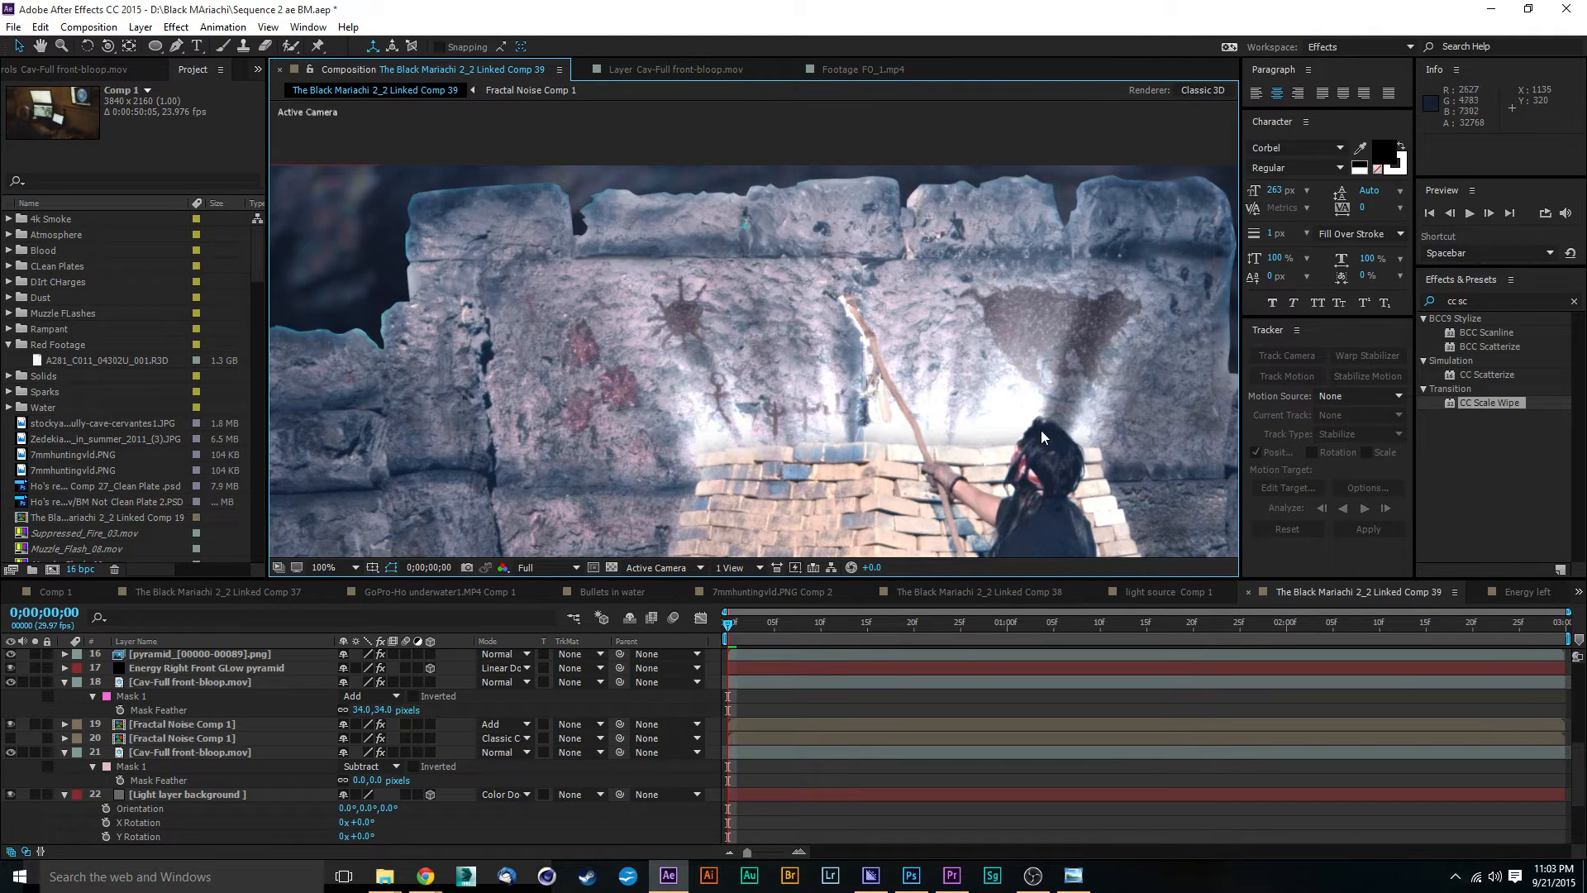
key(comma)
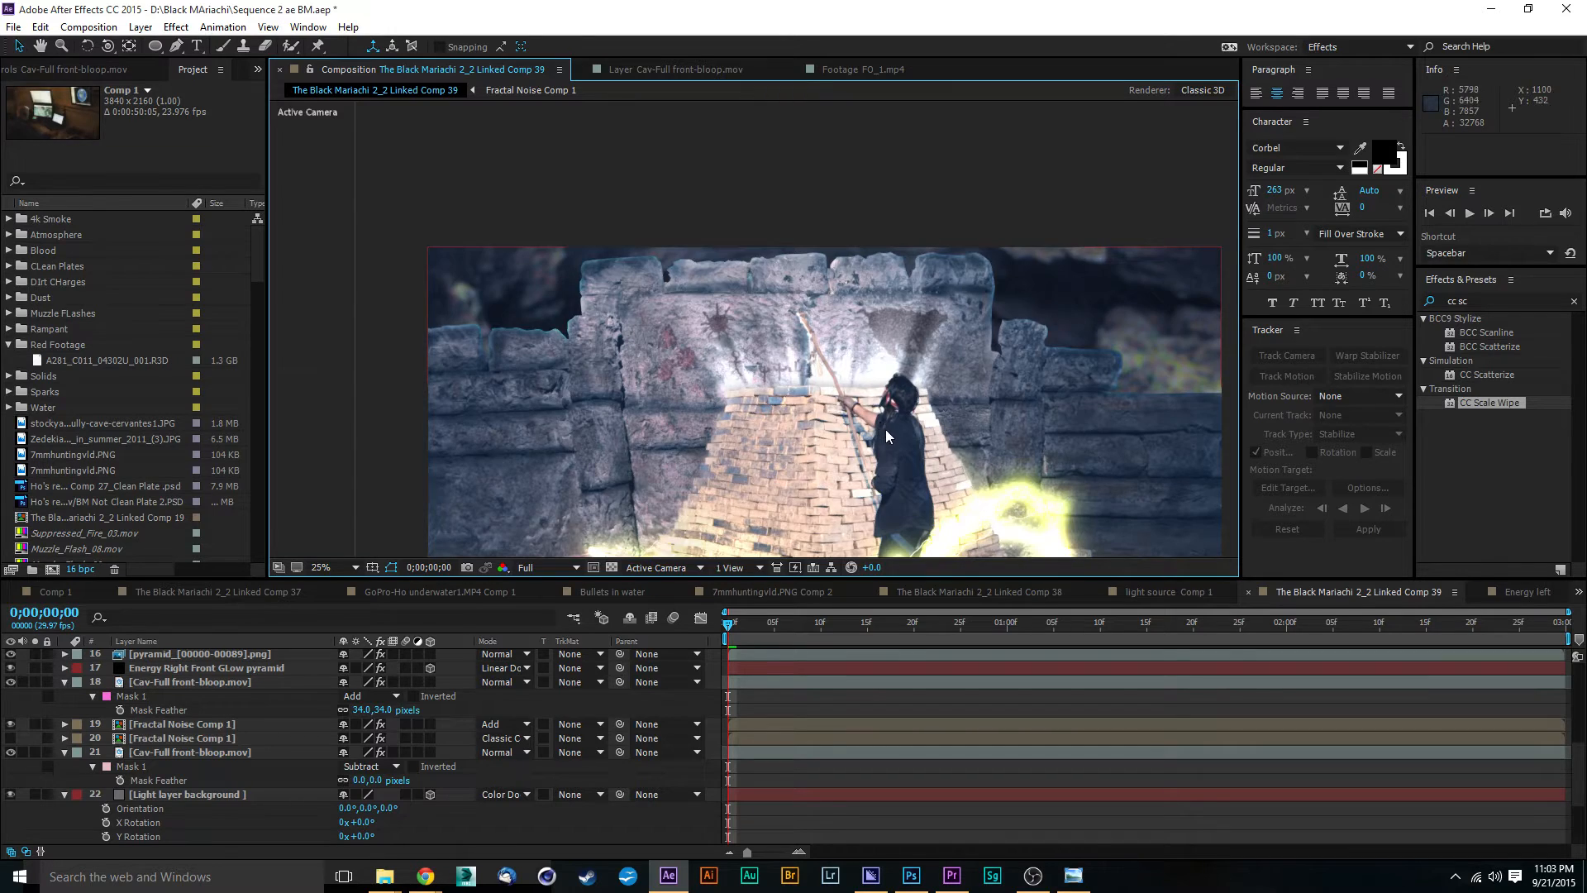
key(comma)
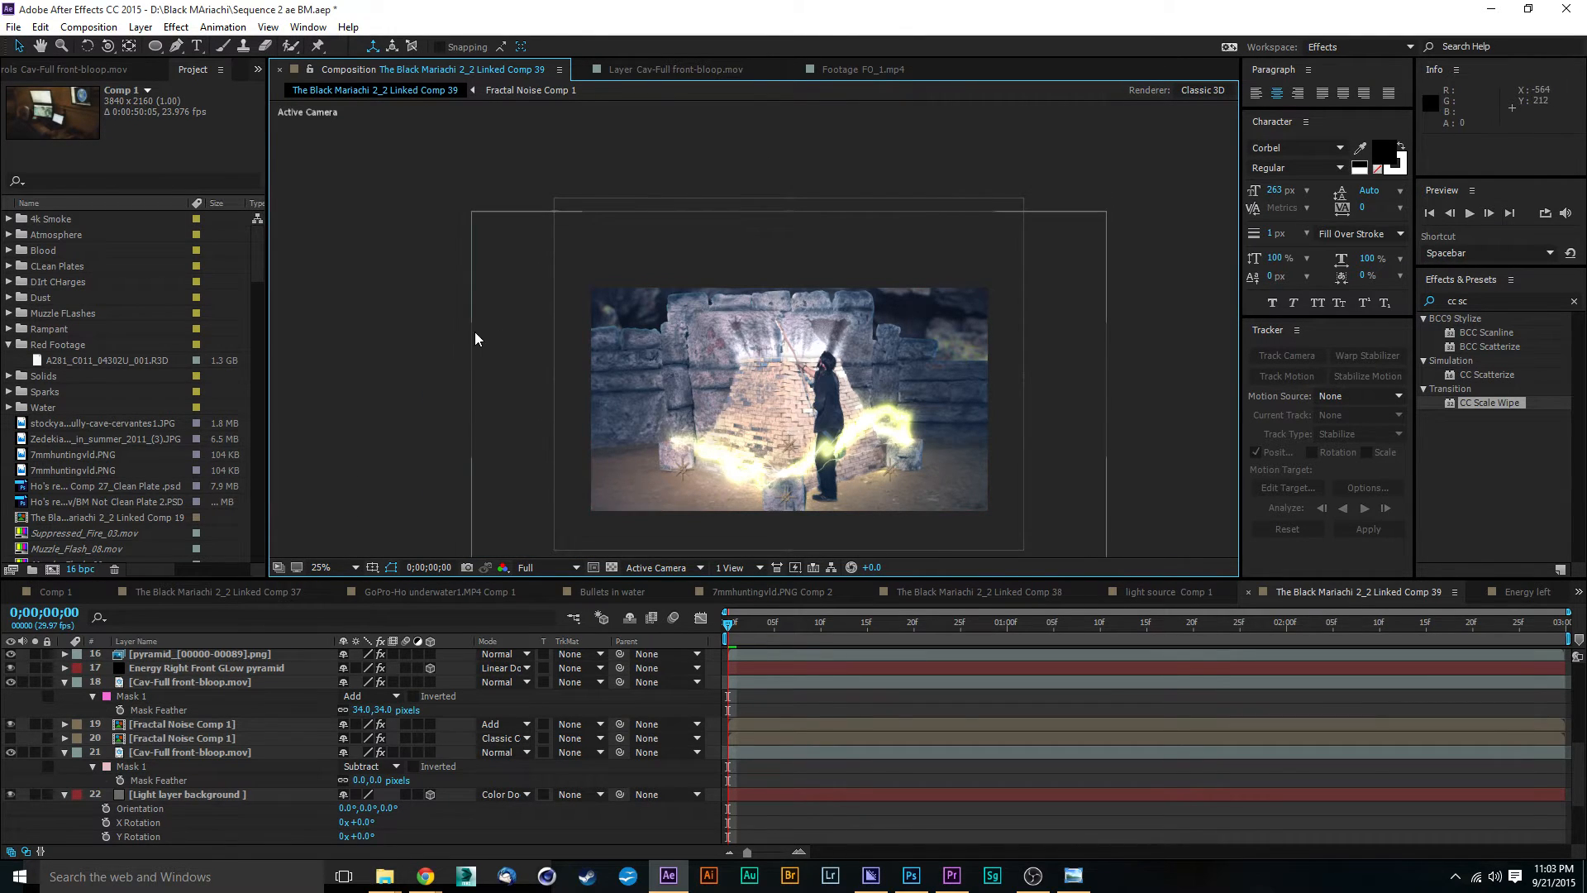
key(period)
Step: Create a black 1920 x 1080 solid named "particular" directly above the Energy Right Front layer
scroll(309, 712, up, 5)
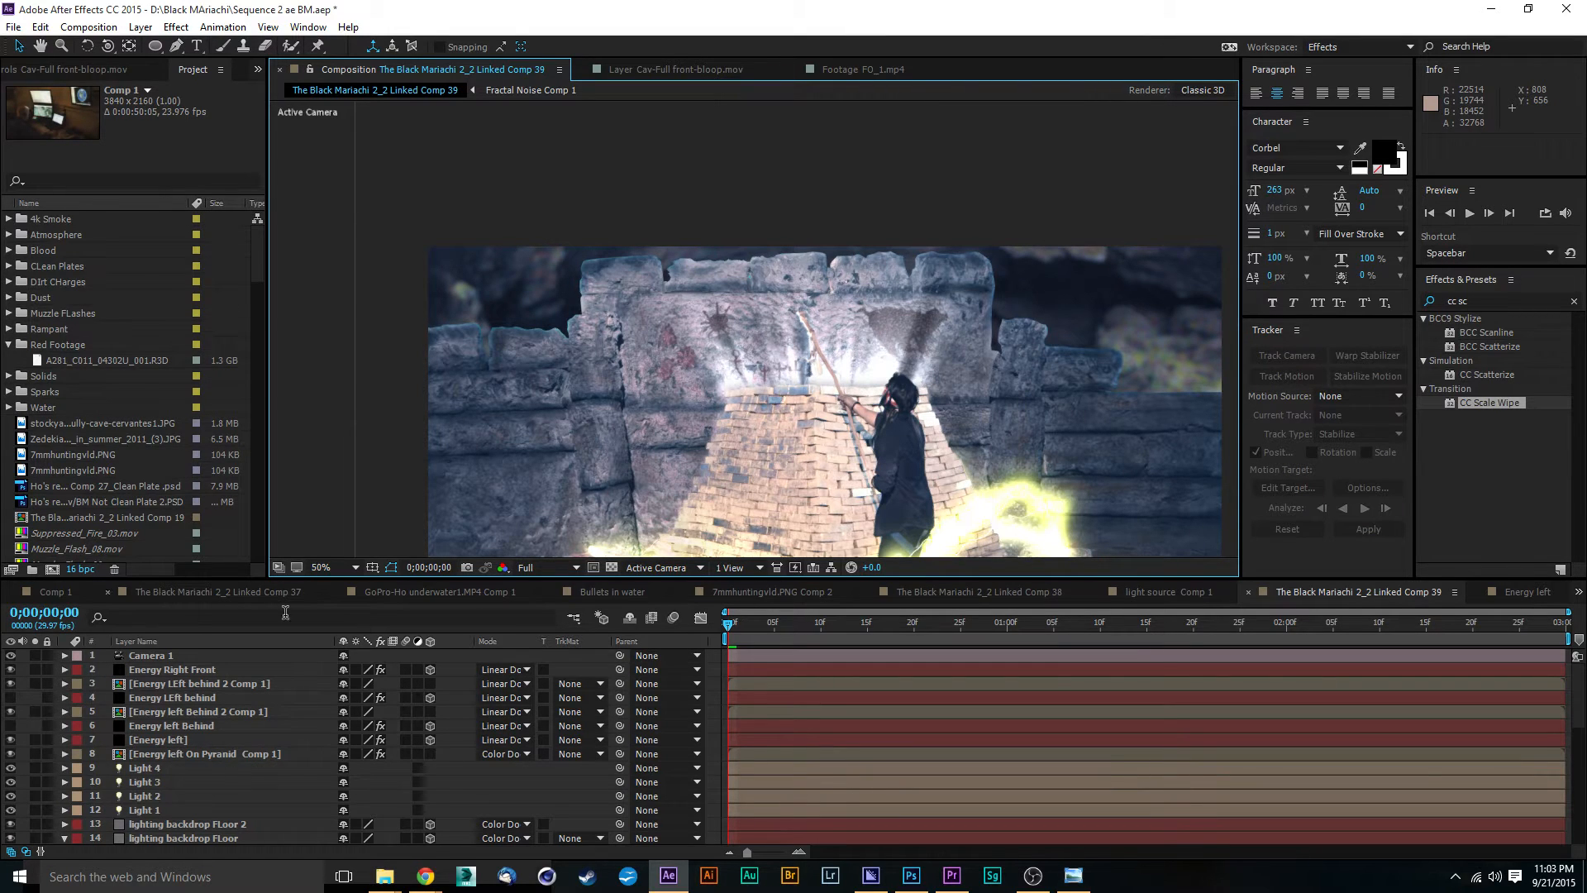
click(196, 669)
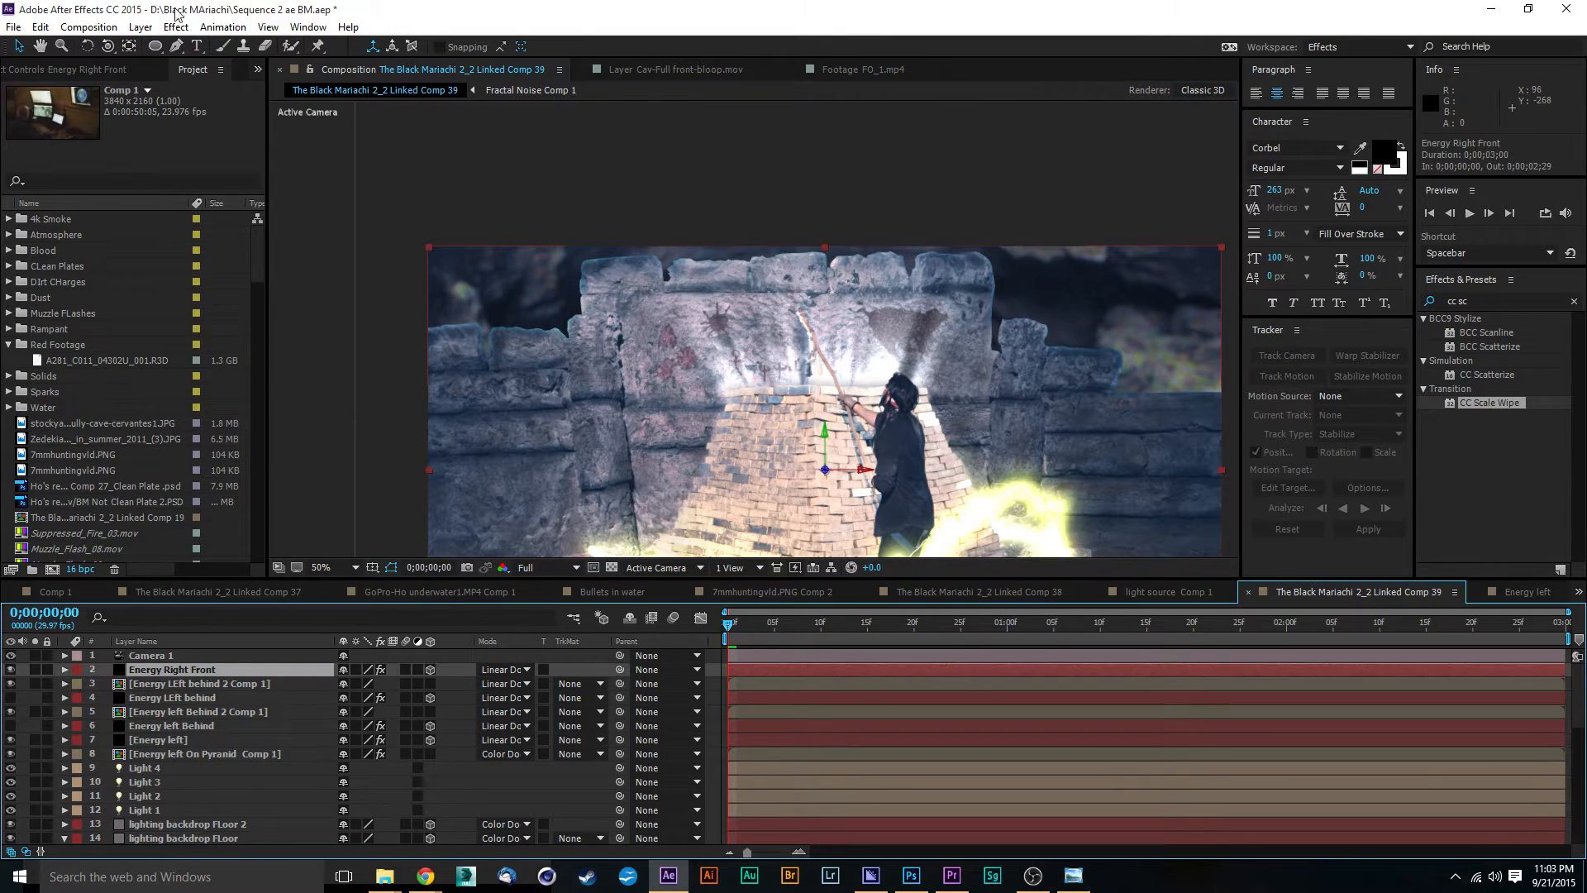
click(141, 27)
mouse_move(170, 46)
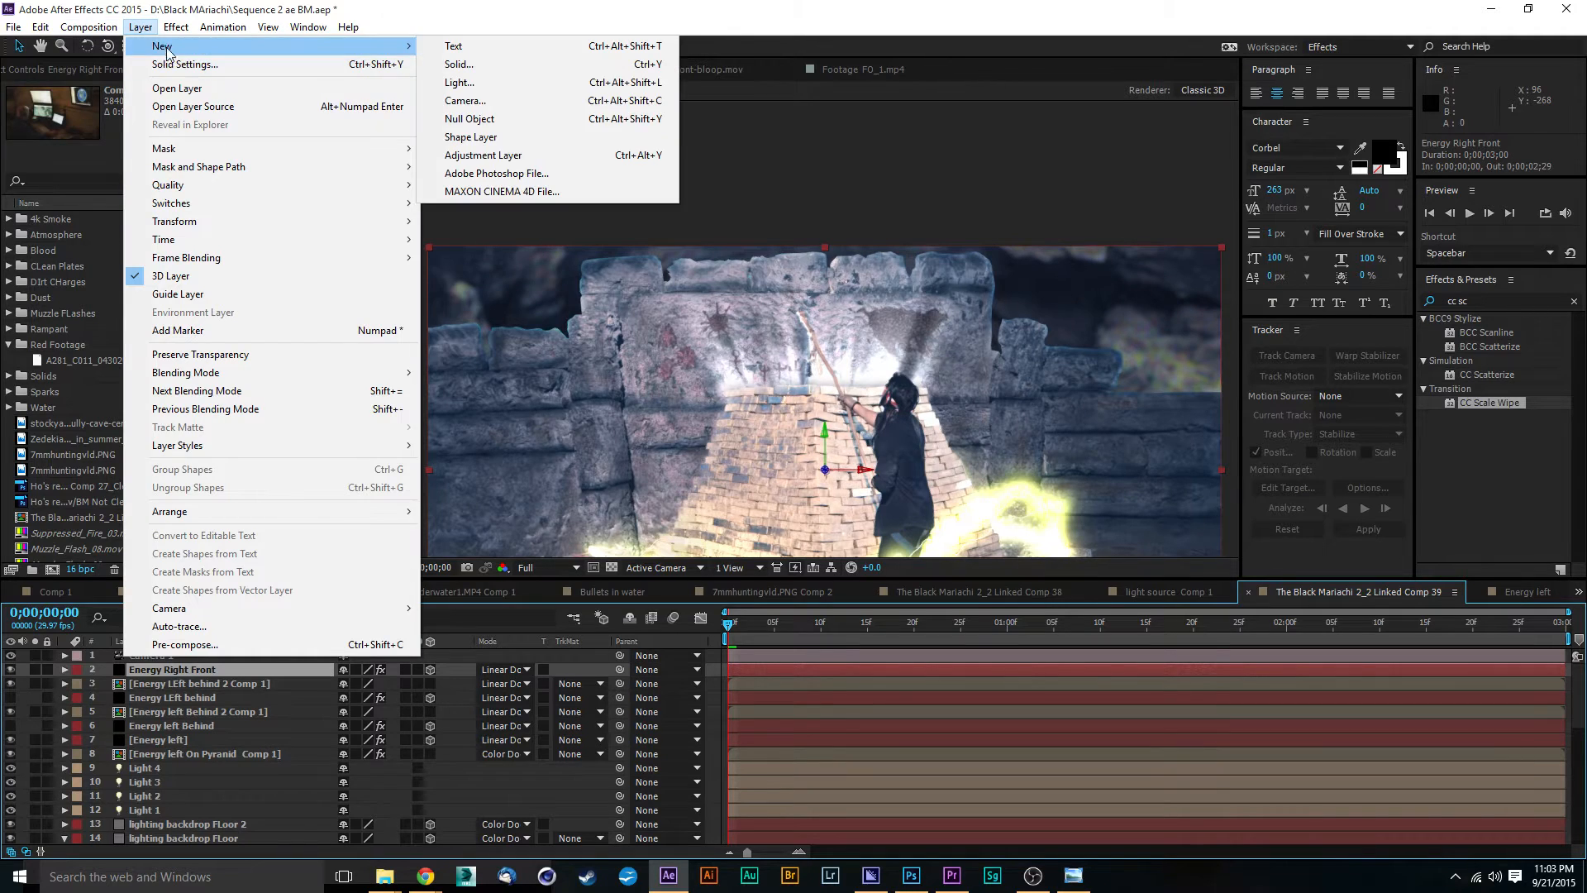
click(512, 66)
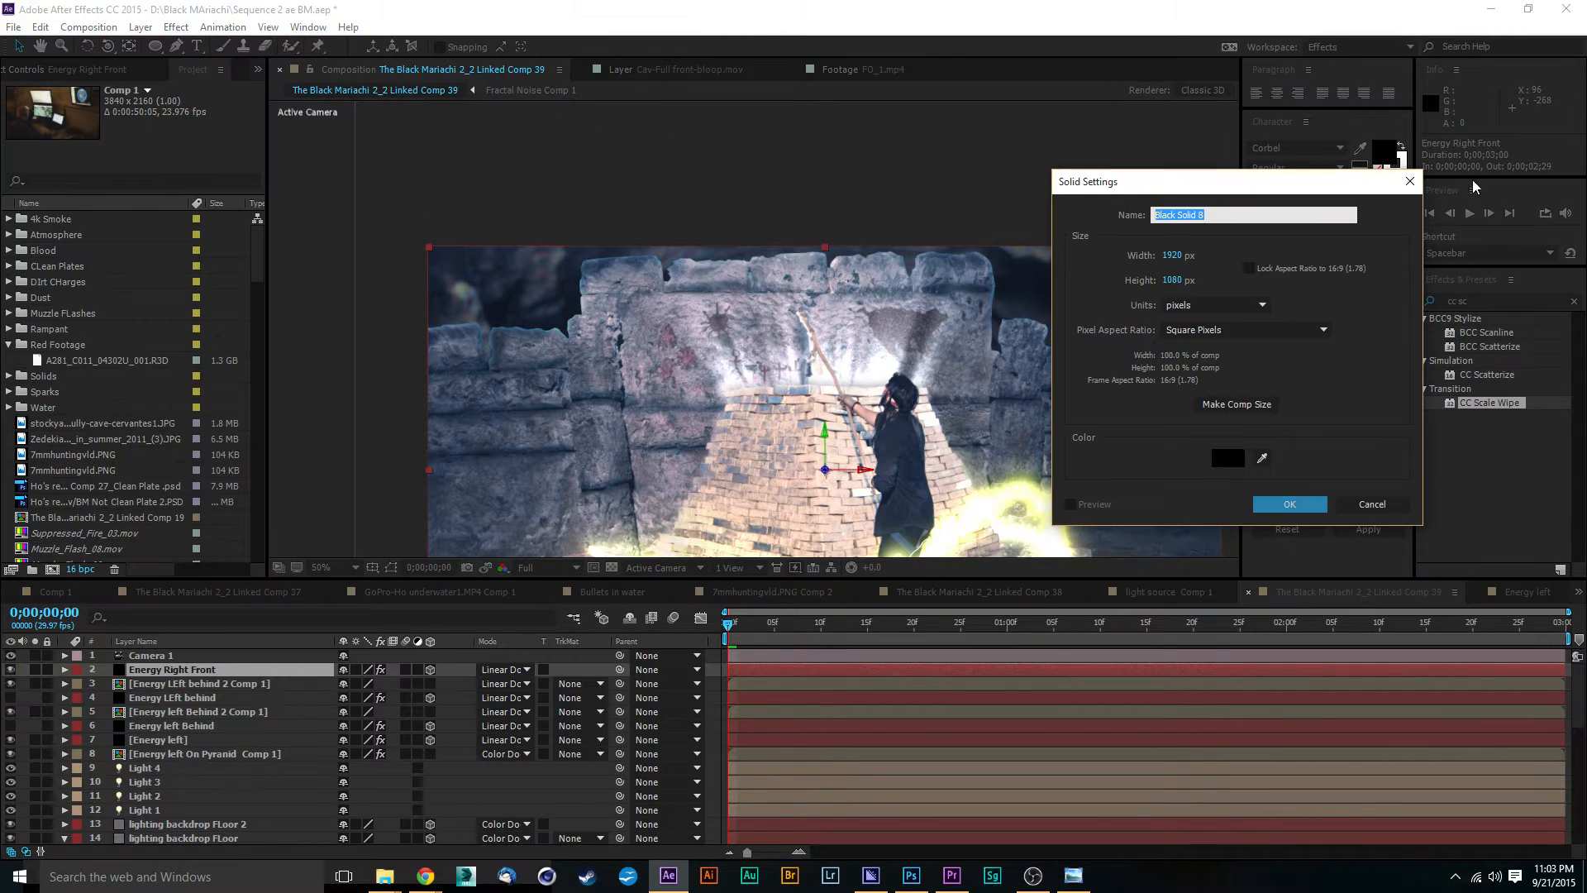
text(particular)
key(Return)
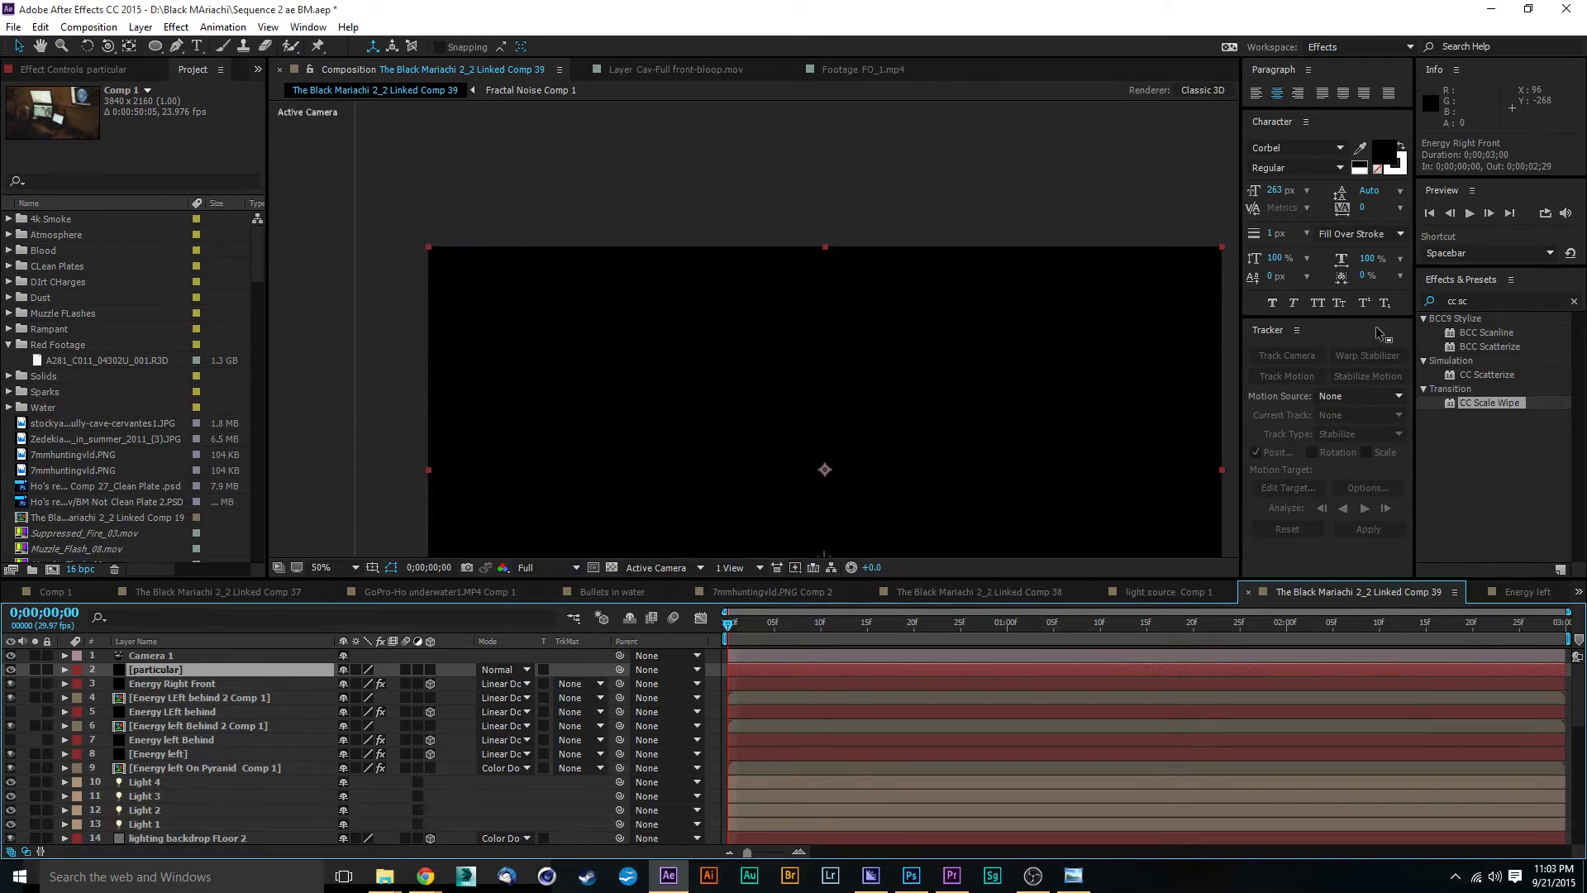
Step: Find the Trapcode Particular effect and apply it to the particular solid
double_click(1457, 301)
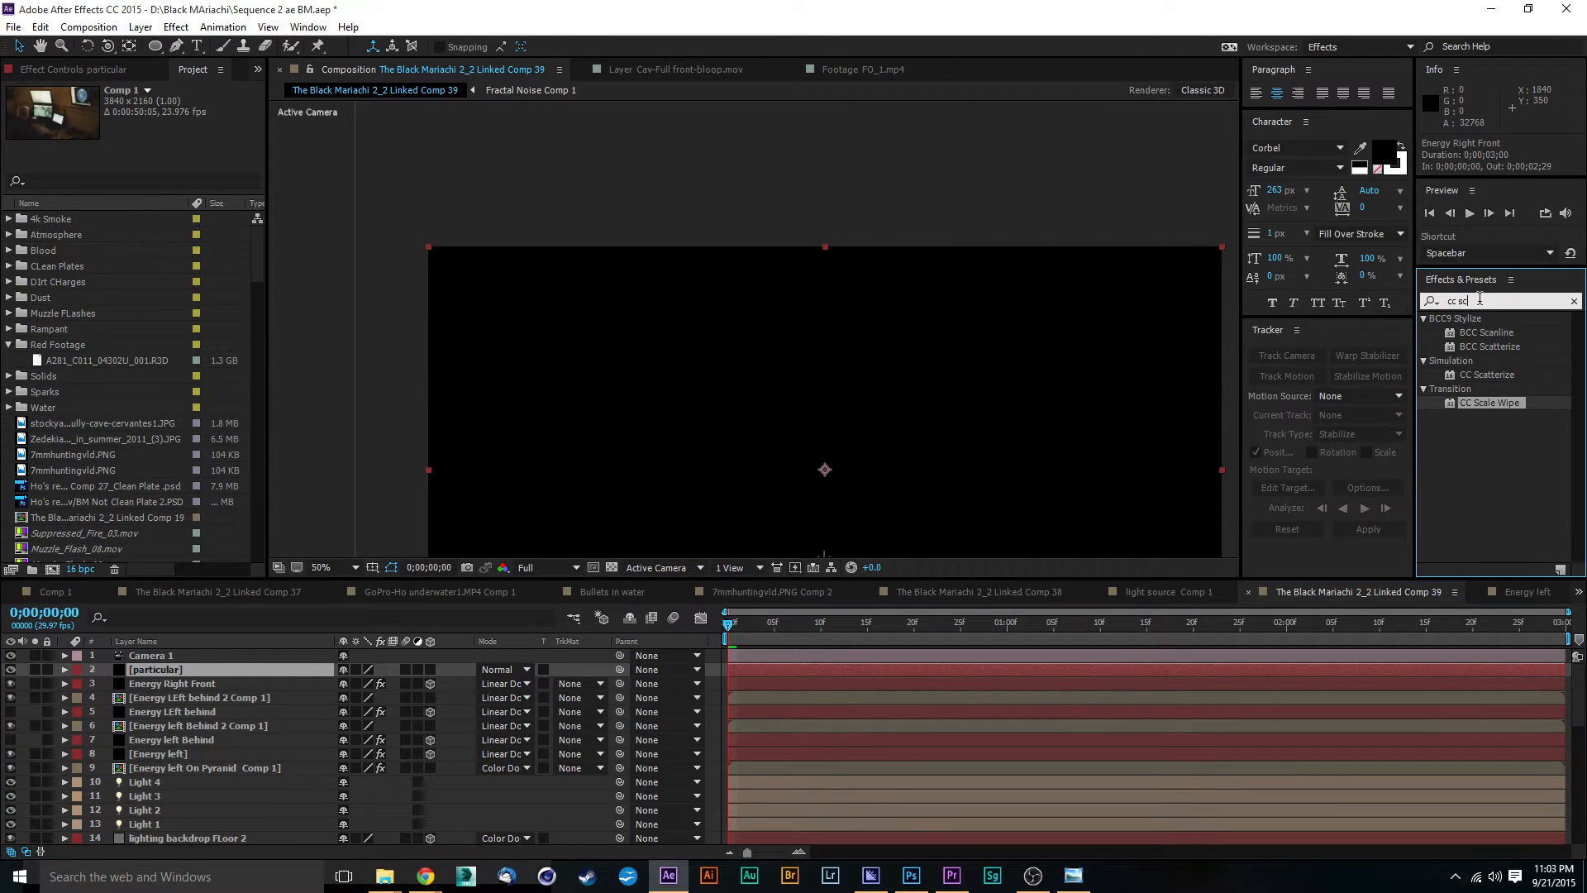
text(par)
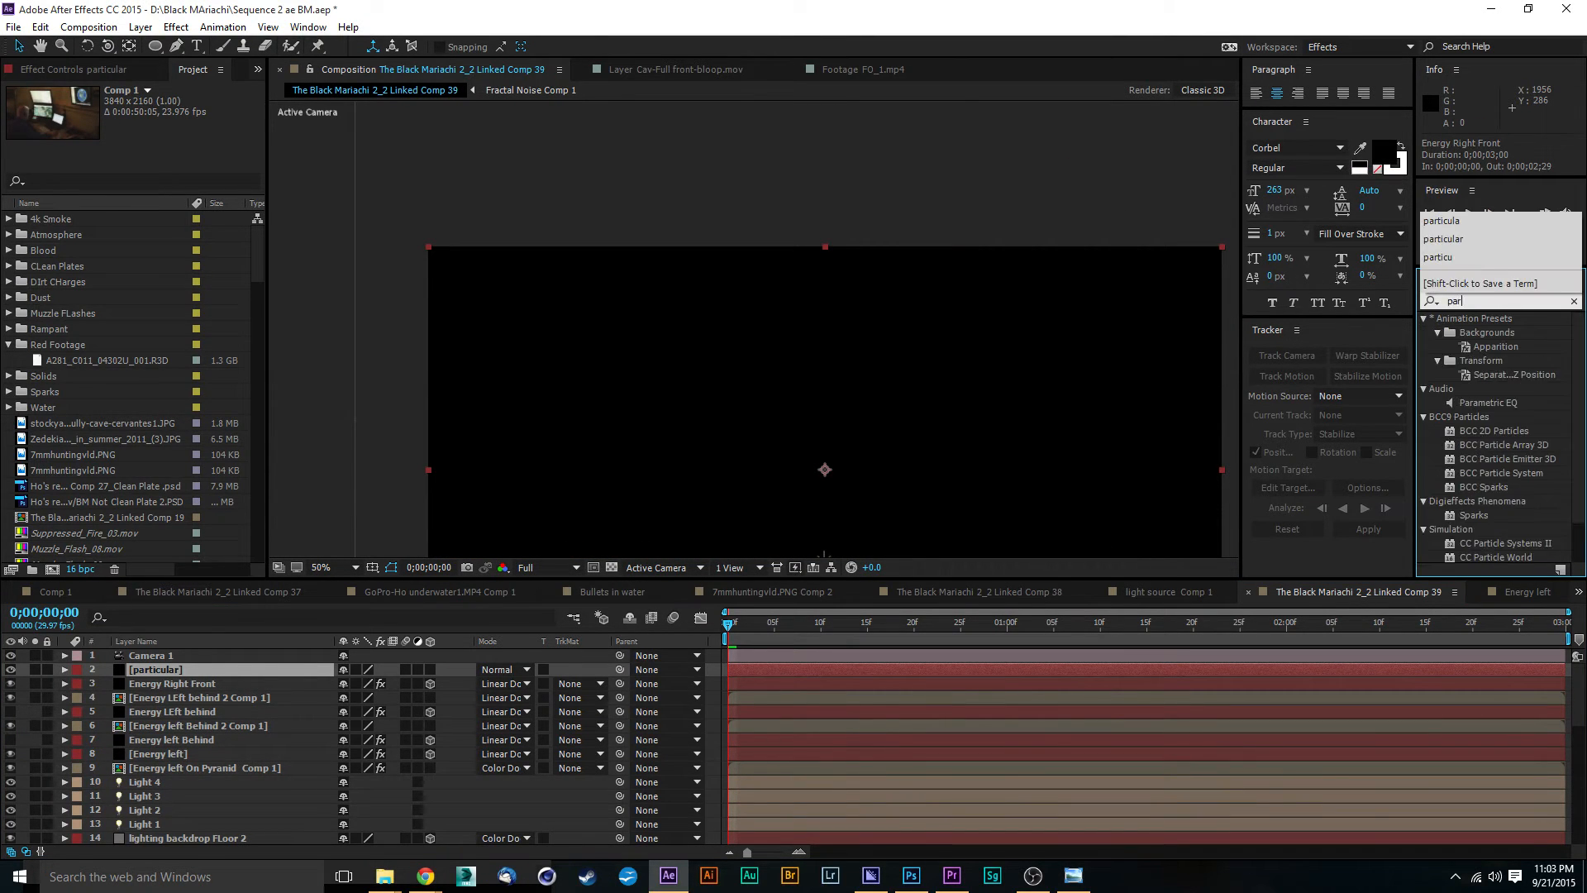
text(ticular)
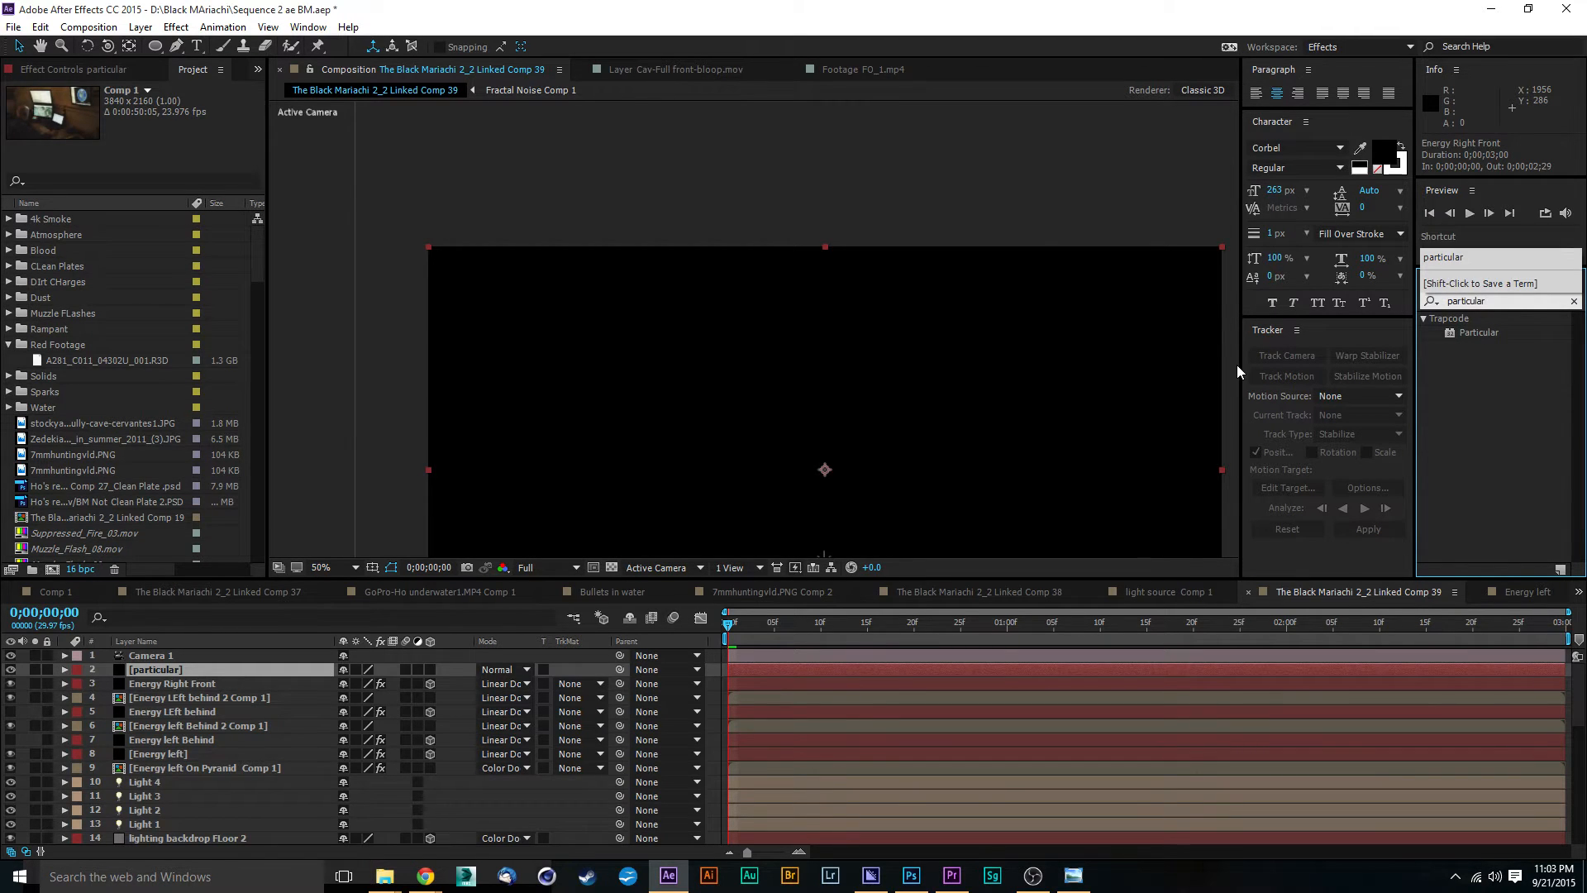
click(1450, 333)
drag(1450, 333, 184, 669)
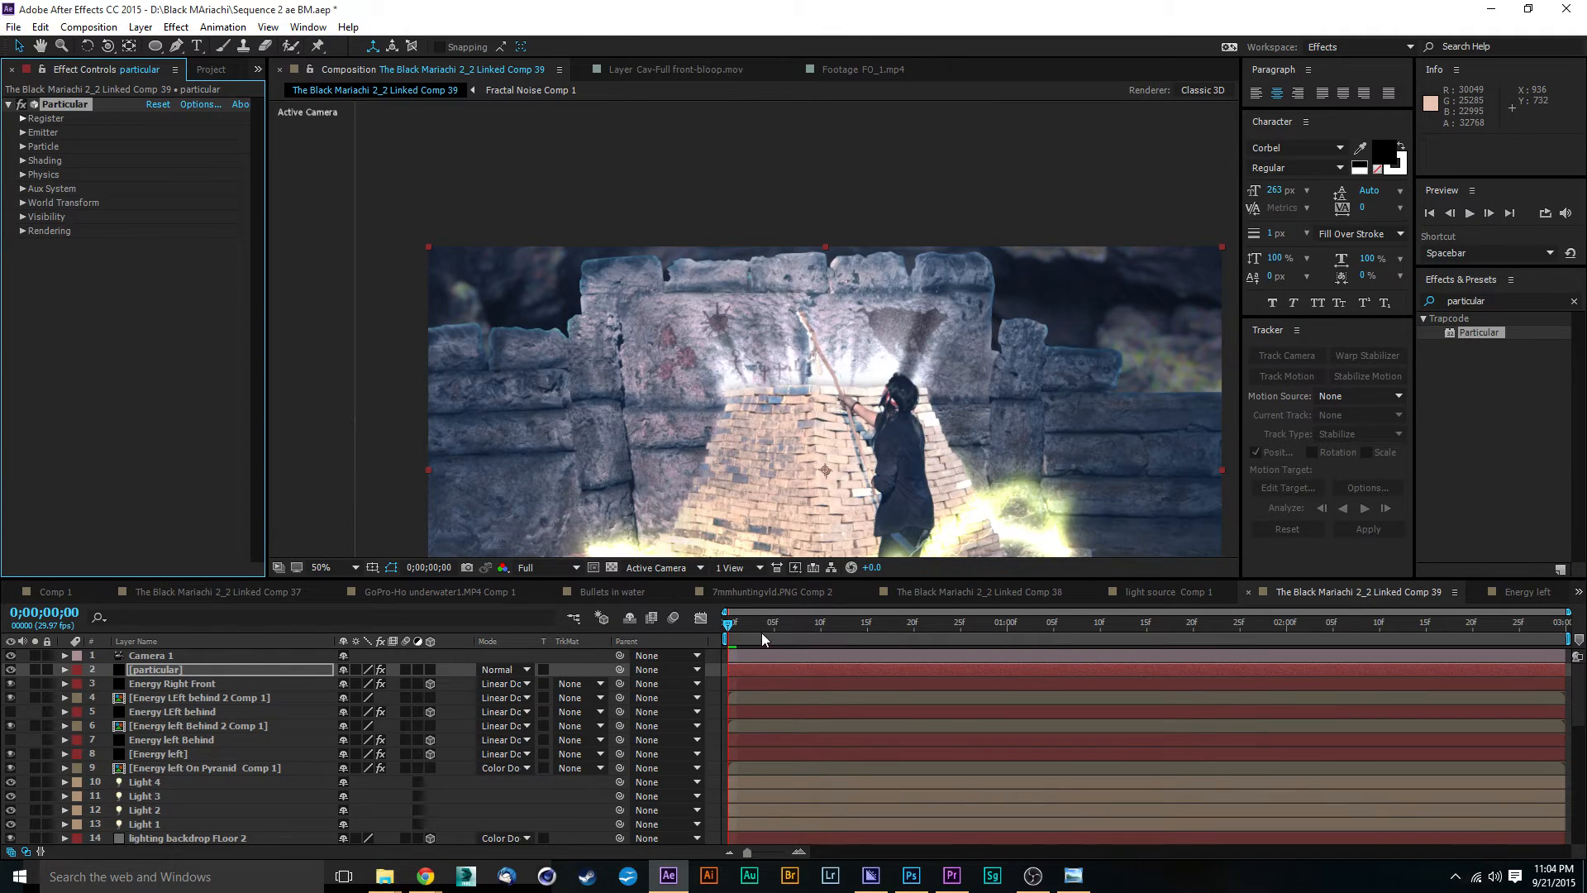
Step: Move the current time to 0;00;00;17 and set the composition's preview resolution to Third
drag(761, 633, 889, 634)
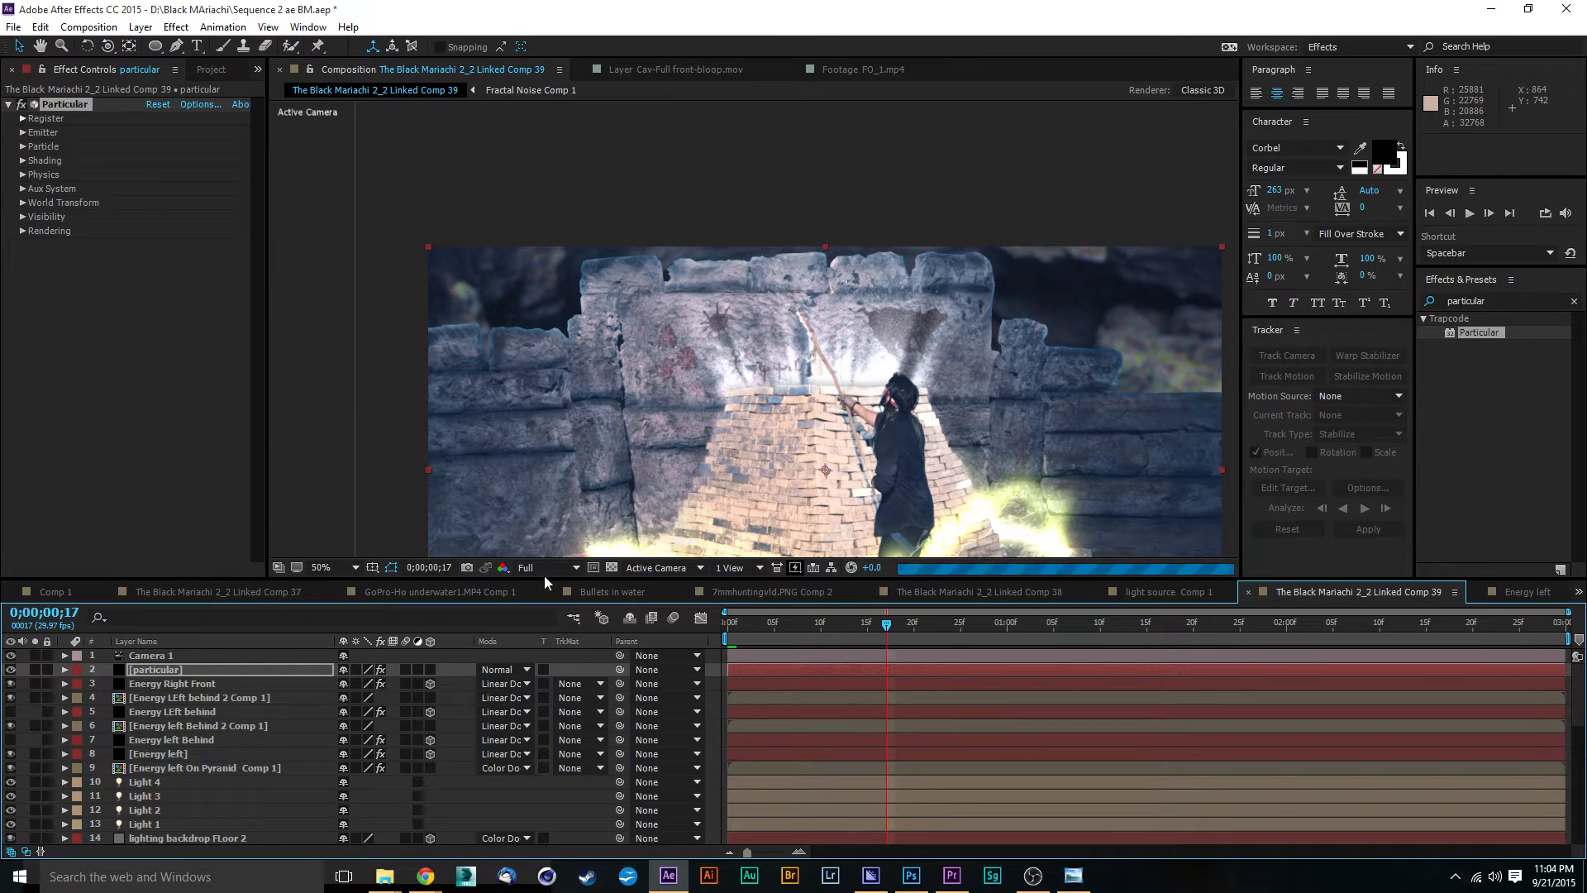
right_click(761, 478)
click(952, 107)
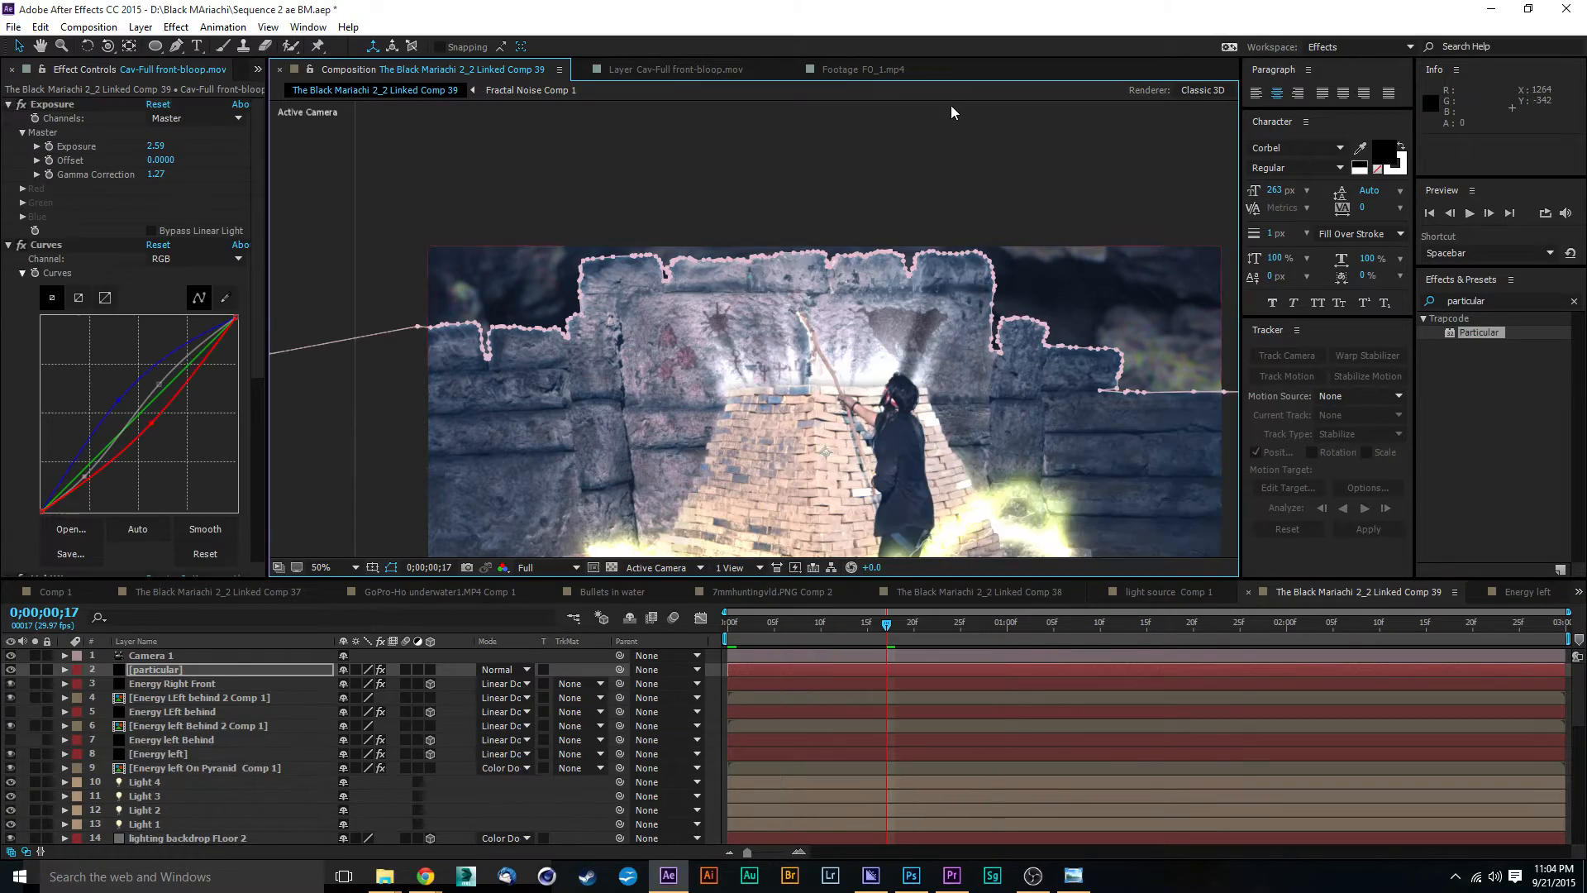
drag(895, 446, 886, 301)
scroll(885, 301, up, 1)
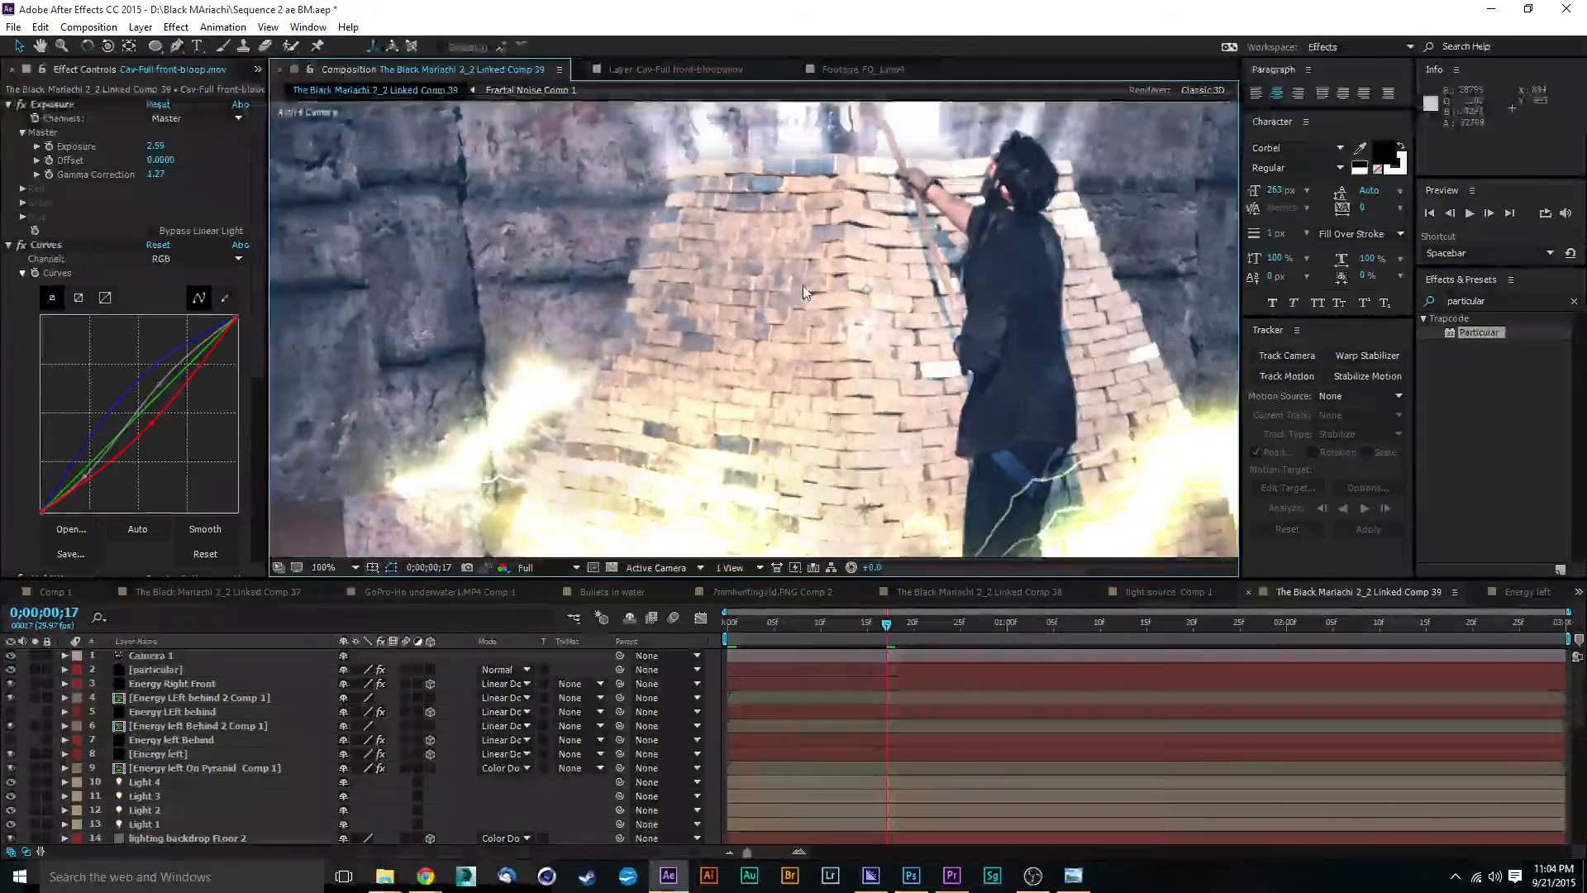
drag(805, 260, 803, 307)
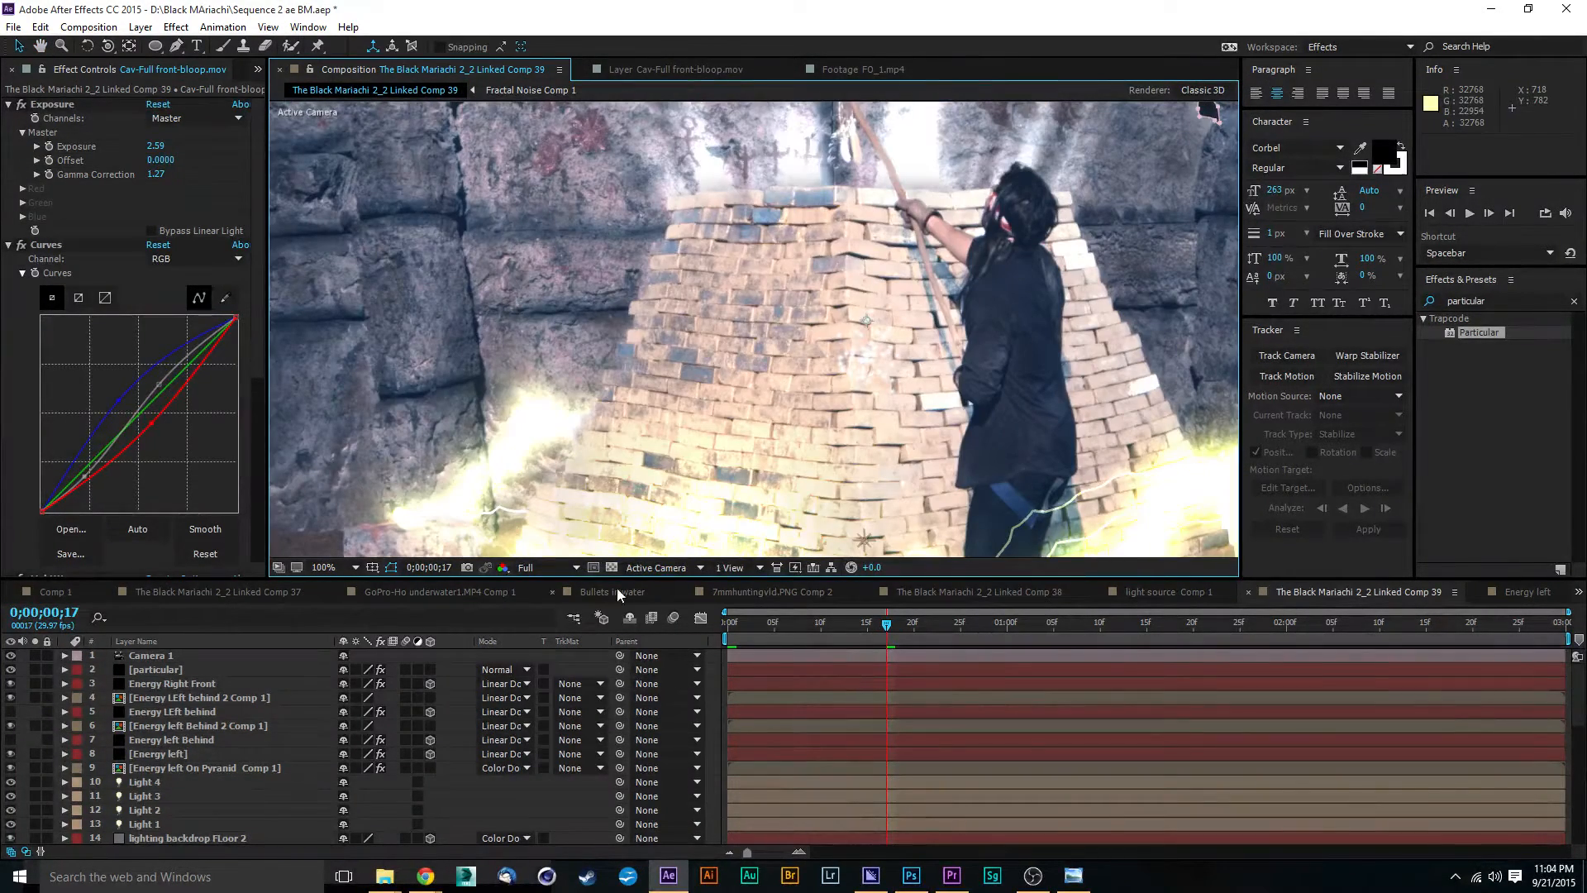
click(576, 568)
click(570, 647)
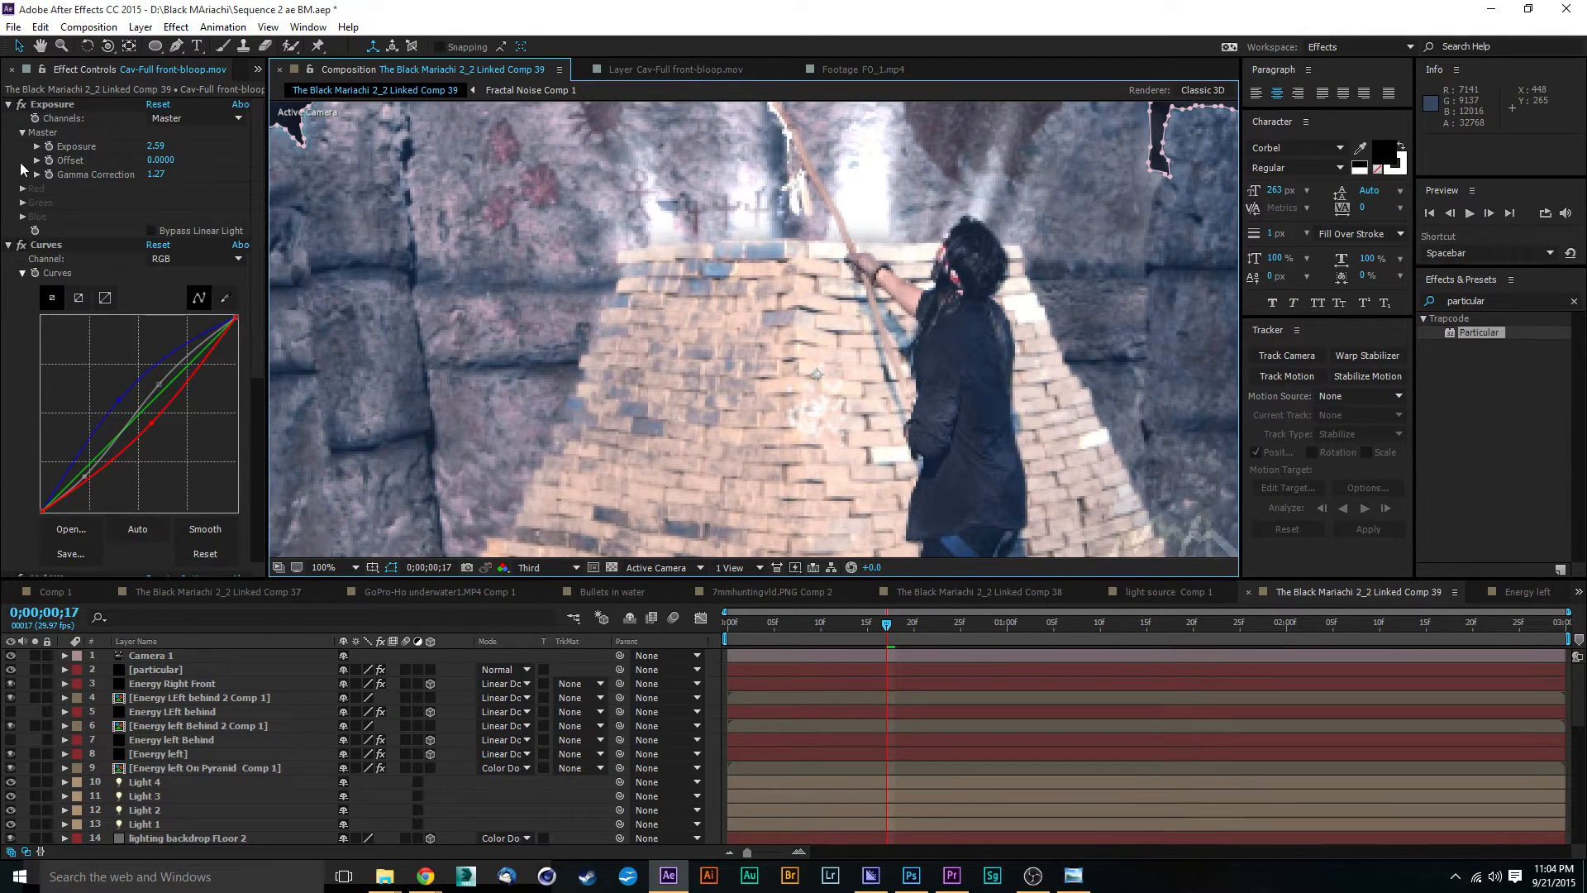
Step: Set the Particular emitter type on the particular layer to Box
click(173, 668)
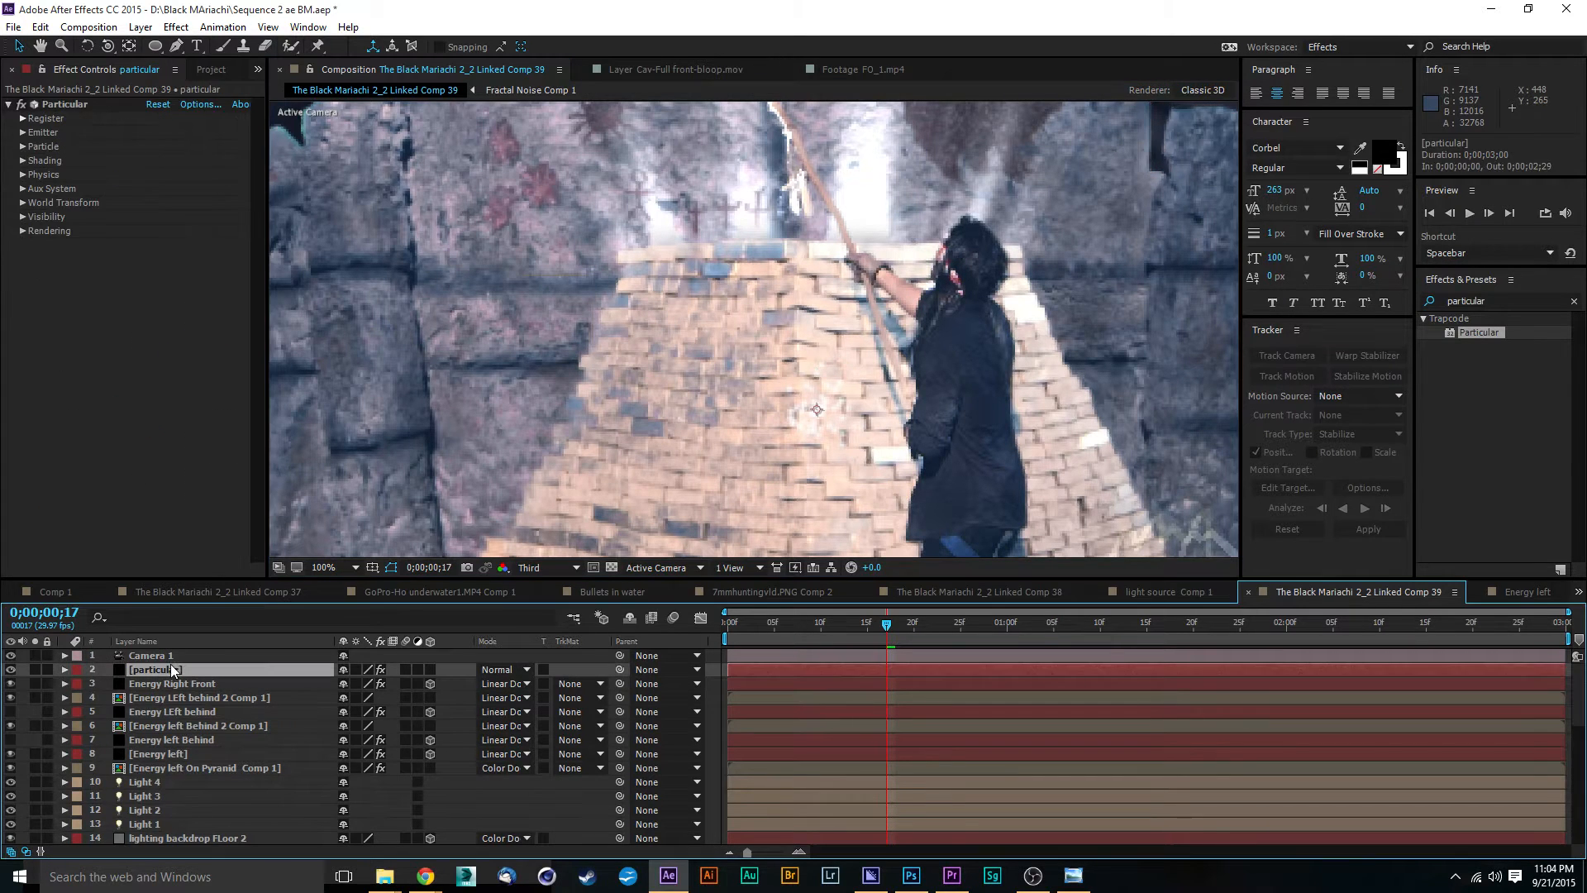
click(23, 132)
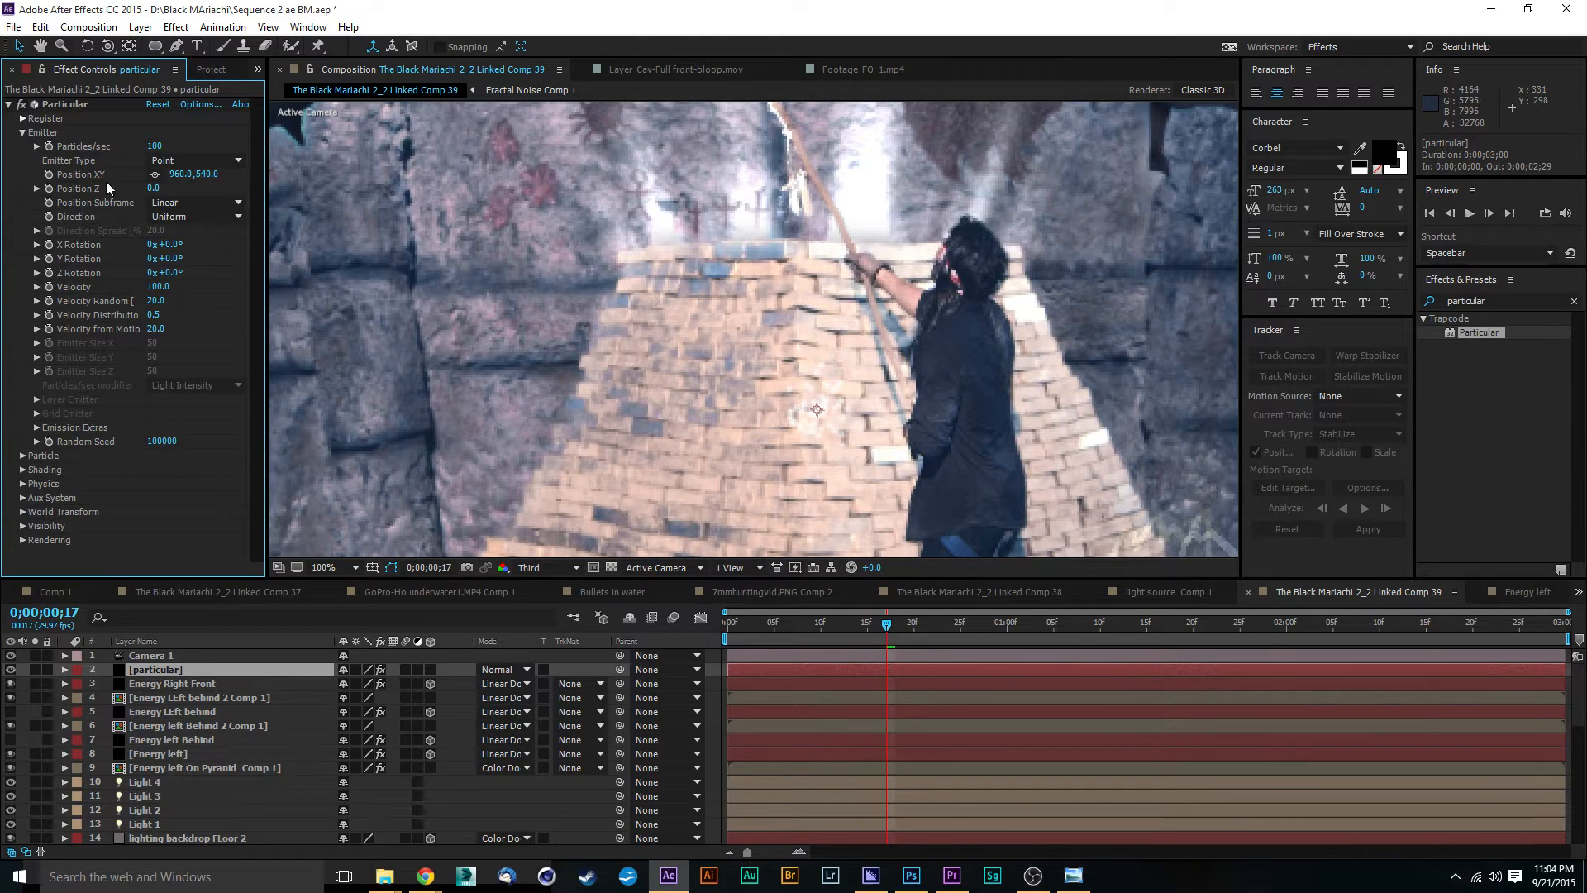
click(229, 161)
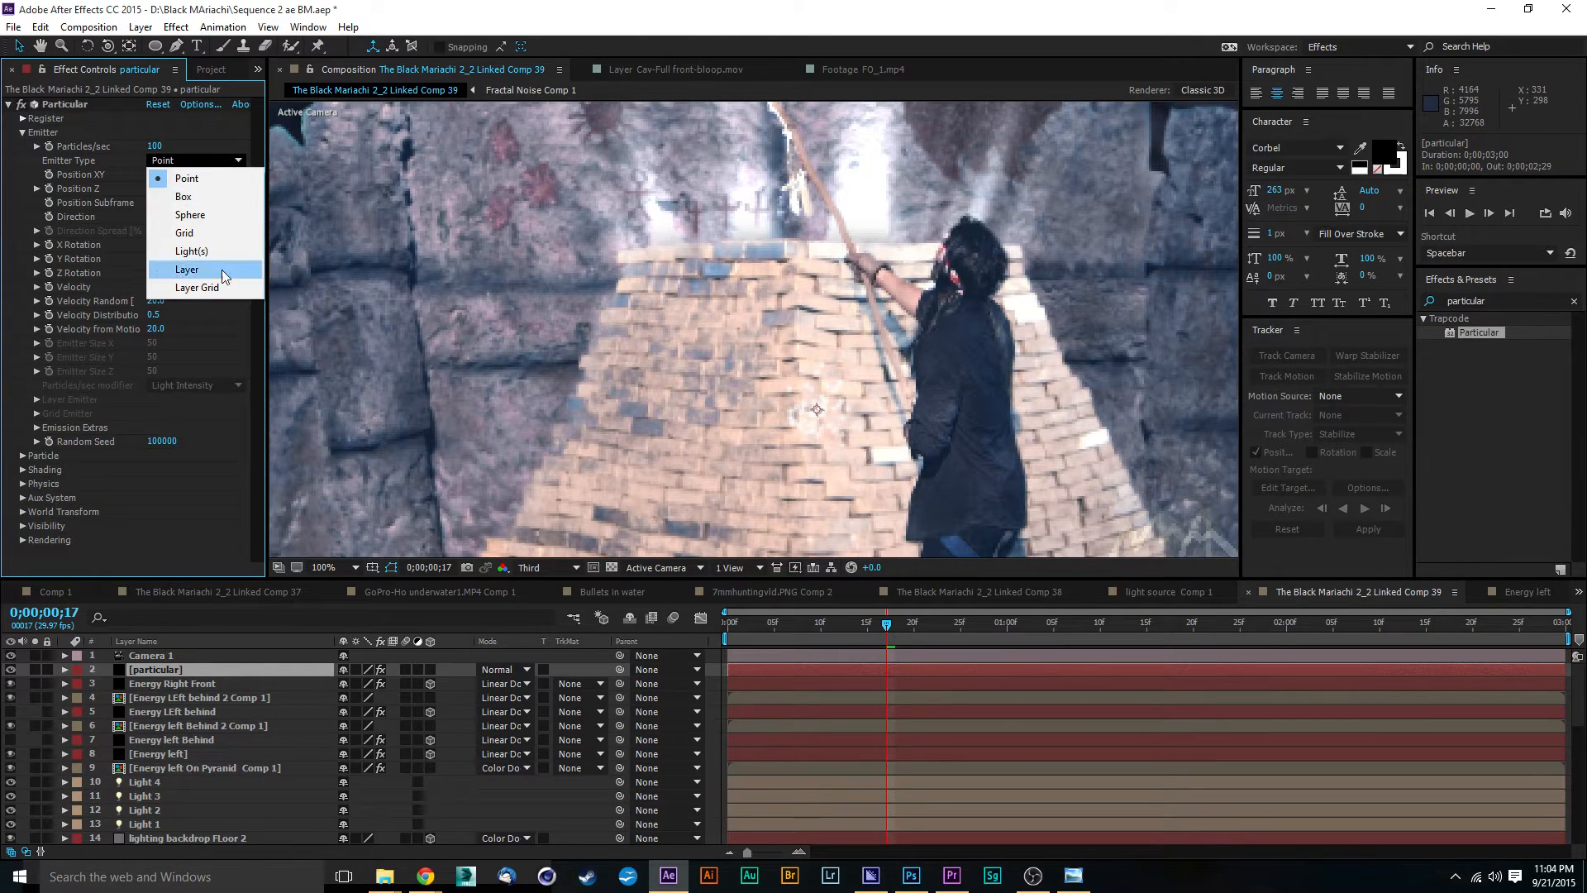
click(216, 197)
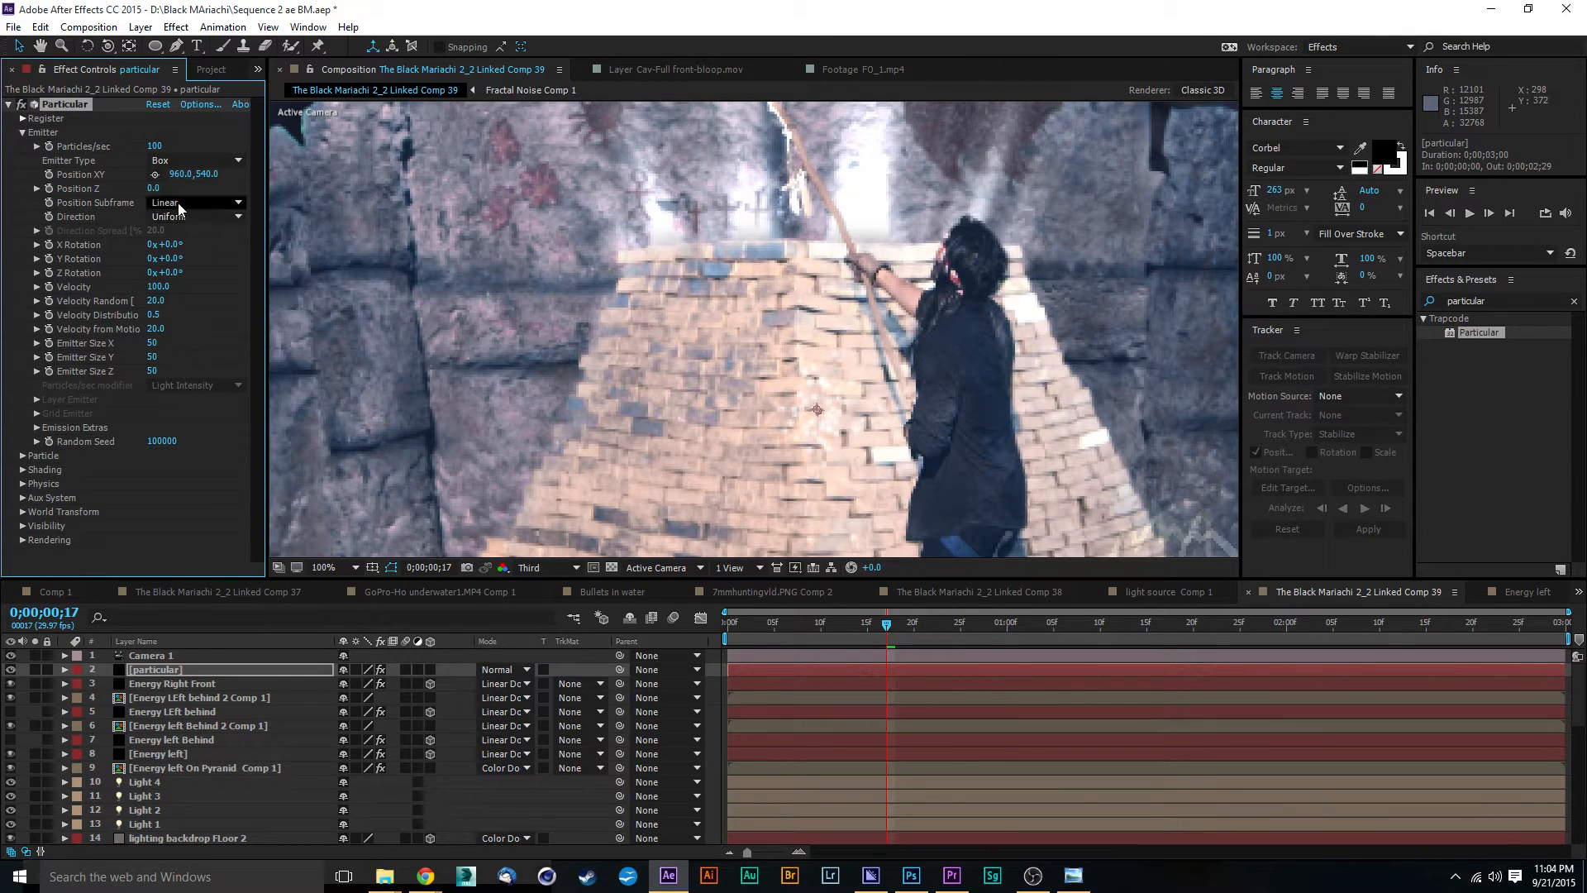
Step: Try the Grid emitter type for the particles and return it to Box
click(209, 160)
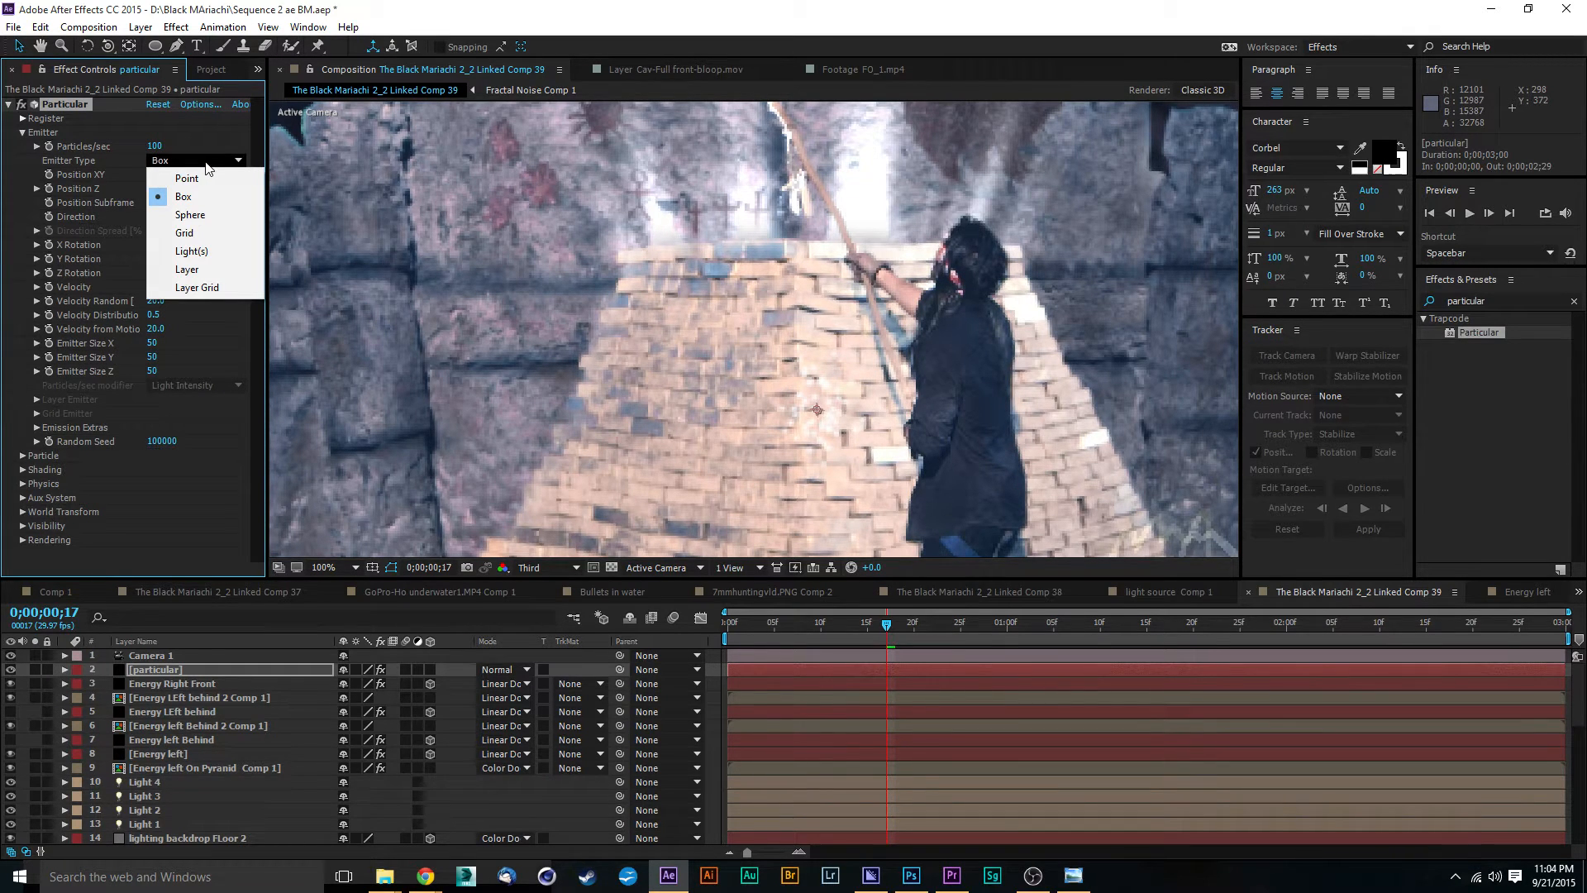
click(200, 235)
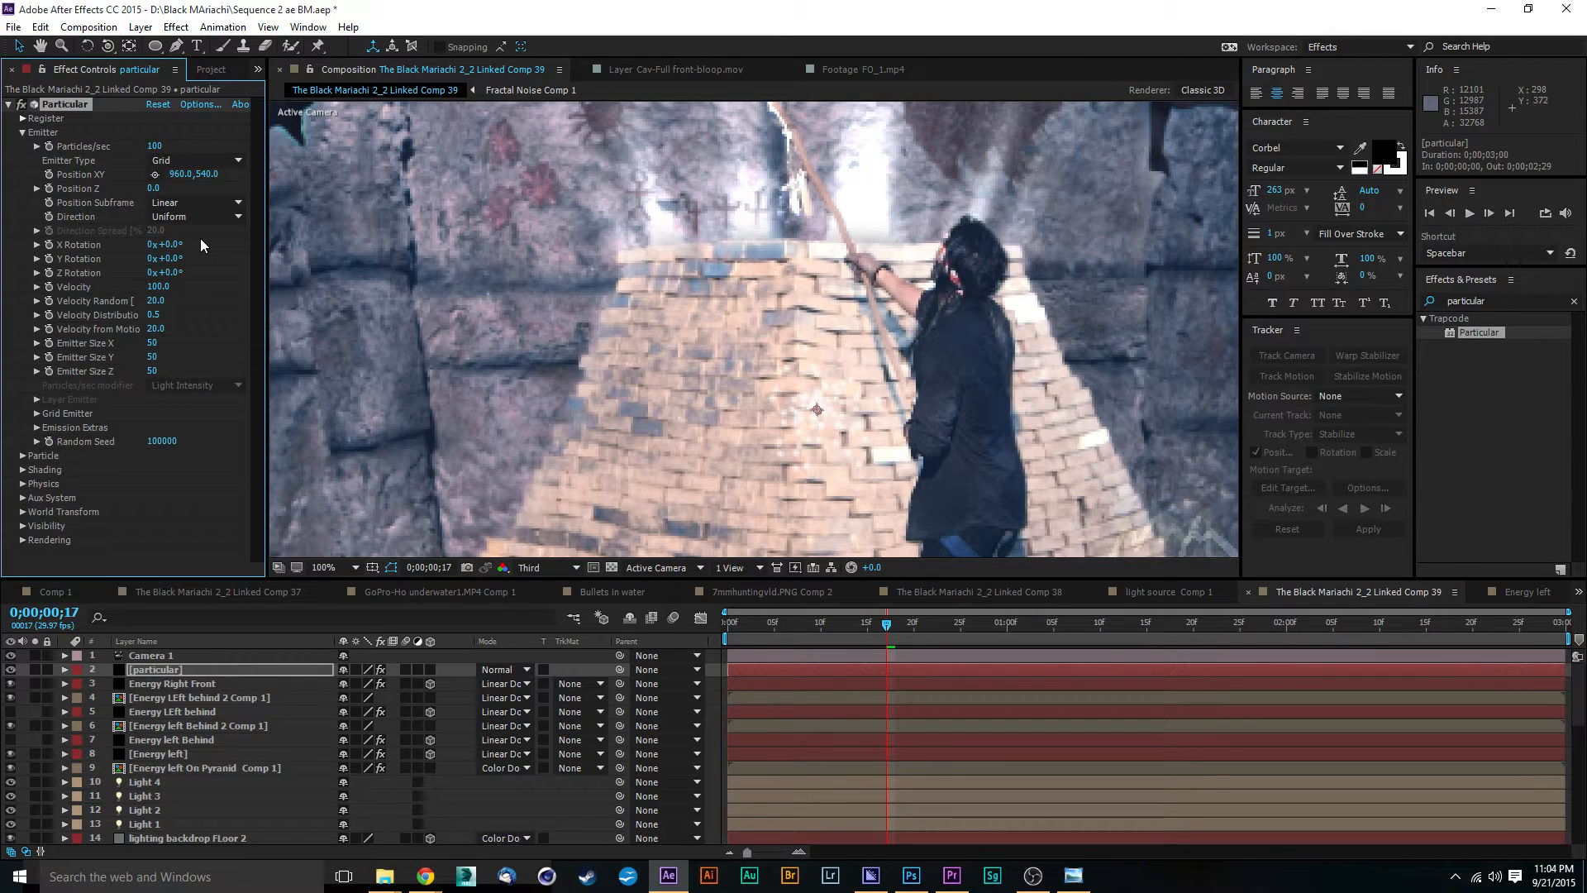
click(182, 161)
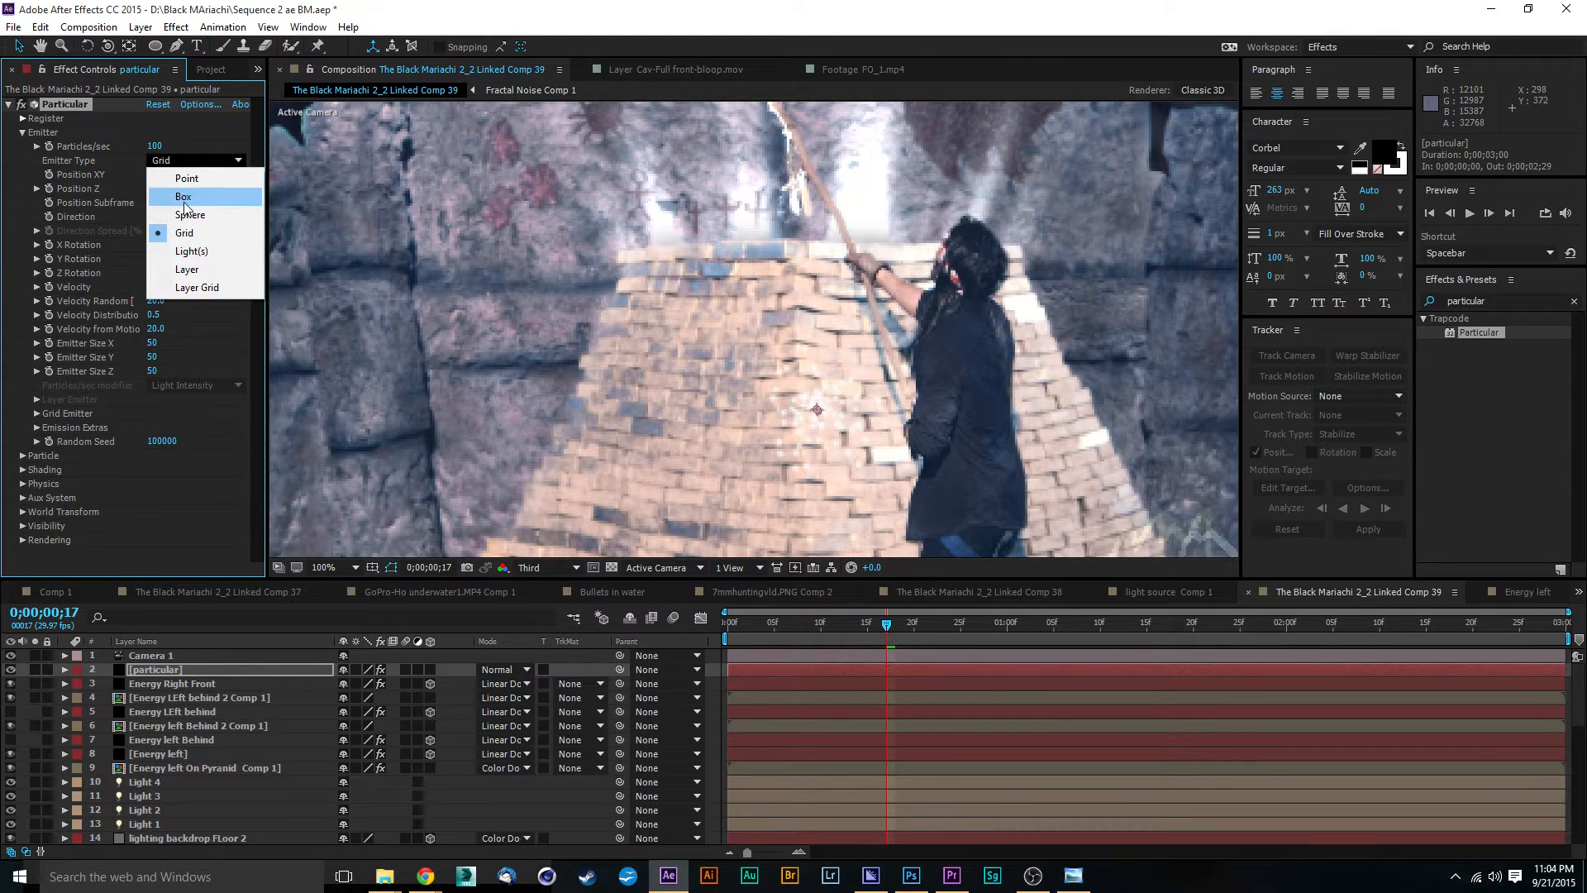
click(184, 202)
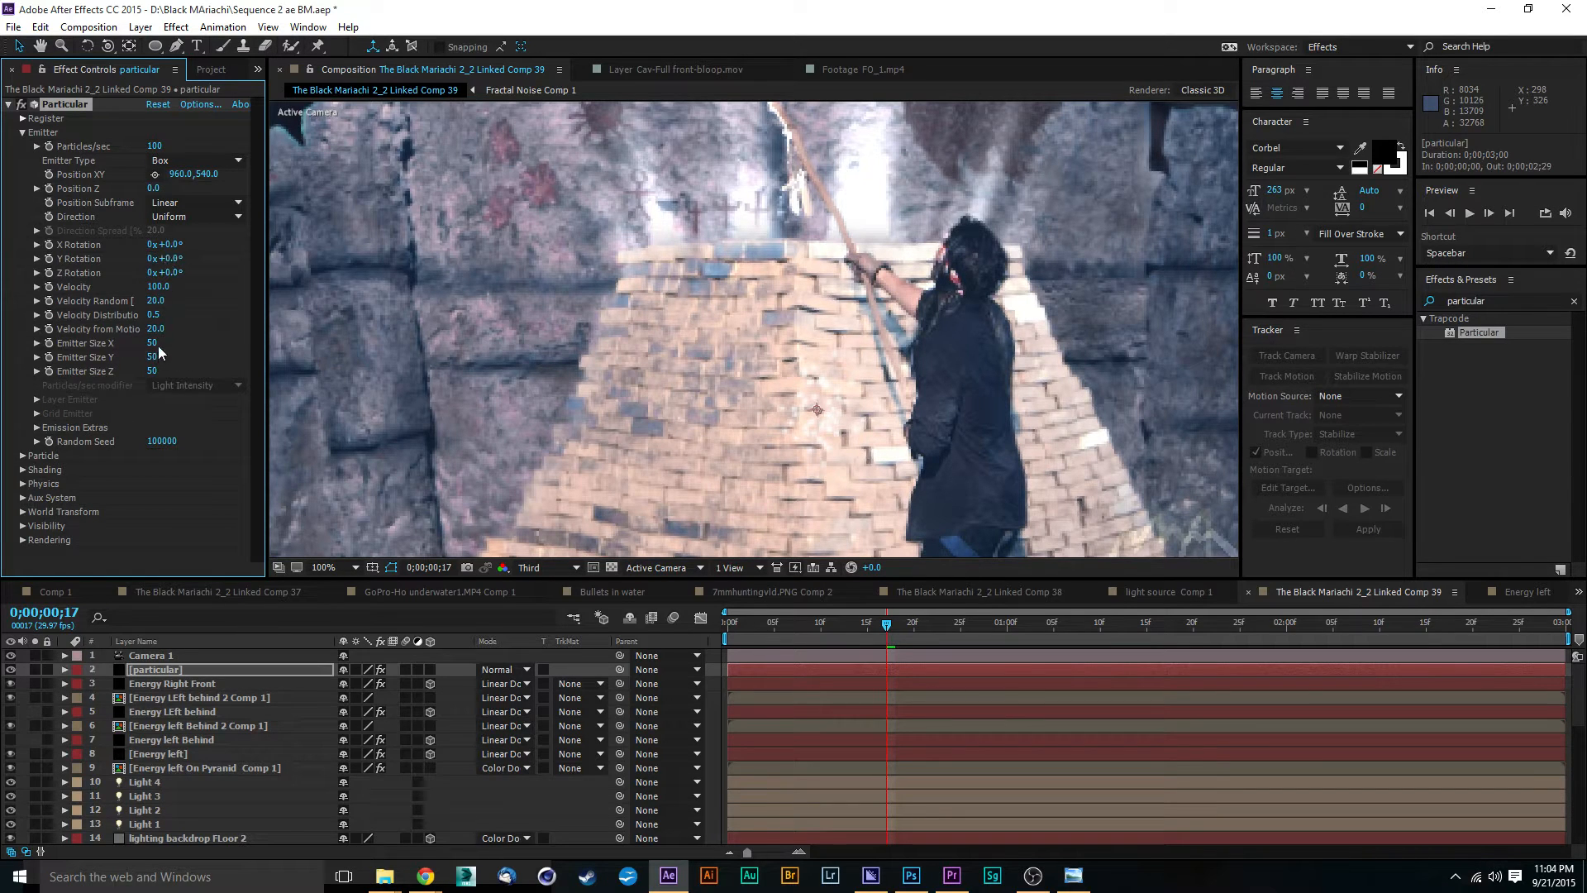
Step: Shape the box emitter to an X size of 440 and Y size of 0, positioned at 947, 440 on the upper pyramid
mouse_move(151, 341)
mouse_down()
mouse_move(543, 354)
mouse_move(519, 348)
mouse_up()
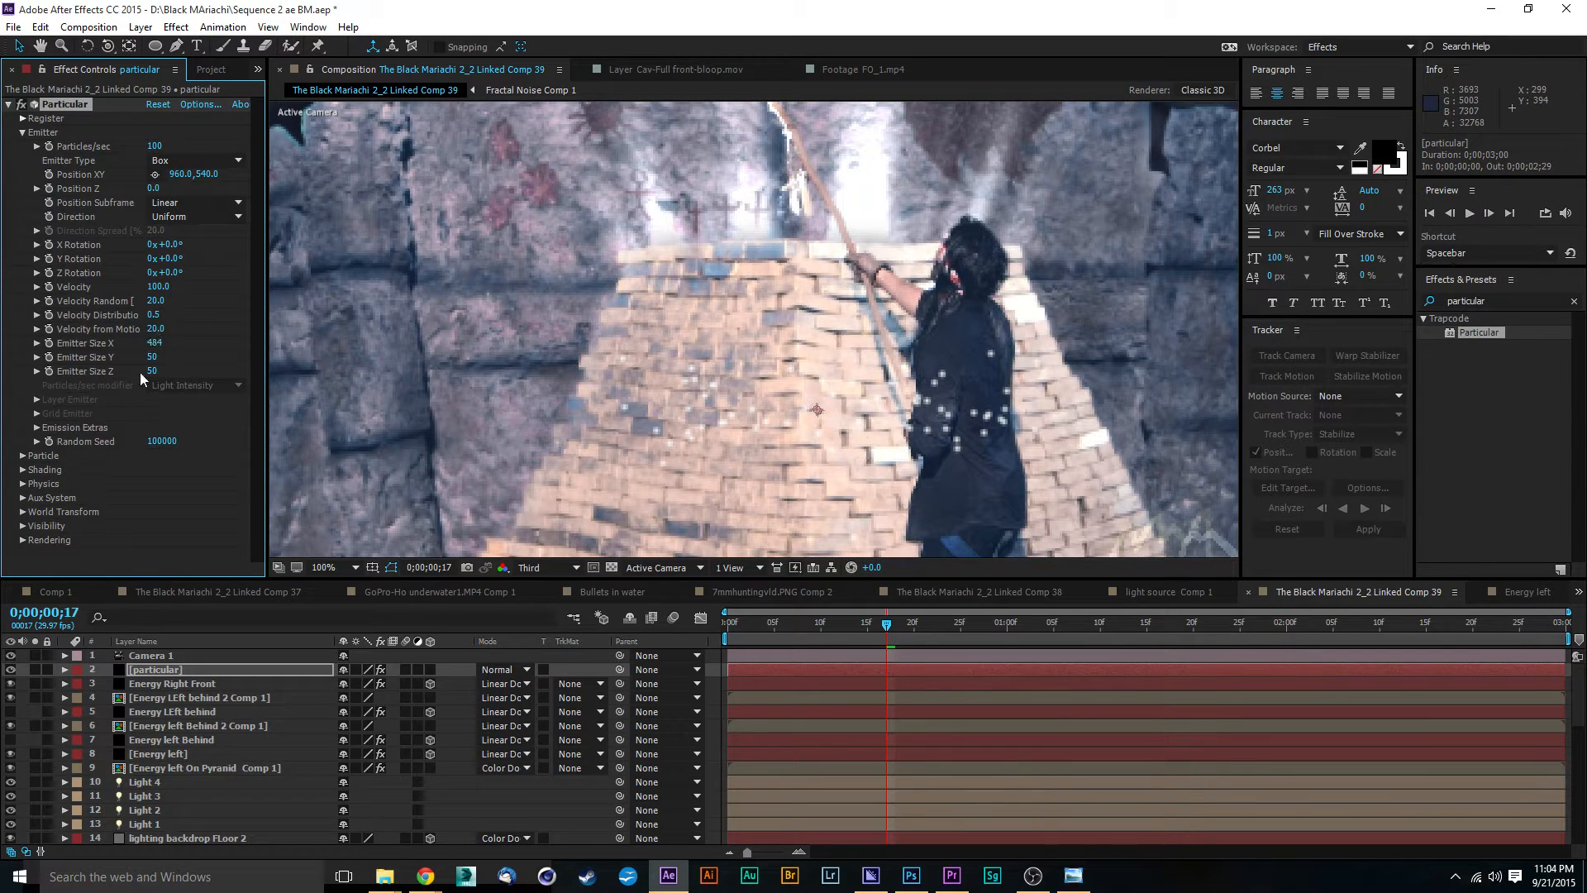
drag(163, 354, 68, 369)
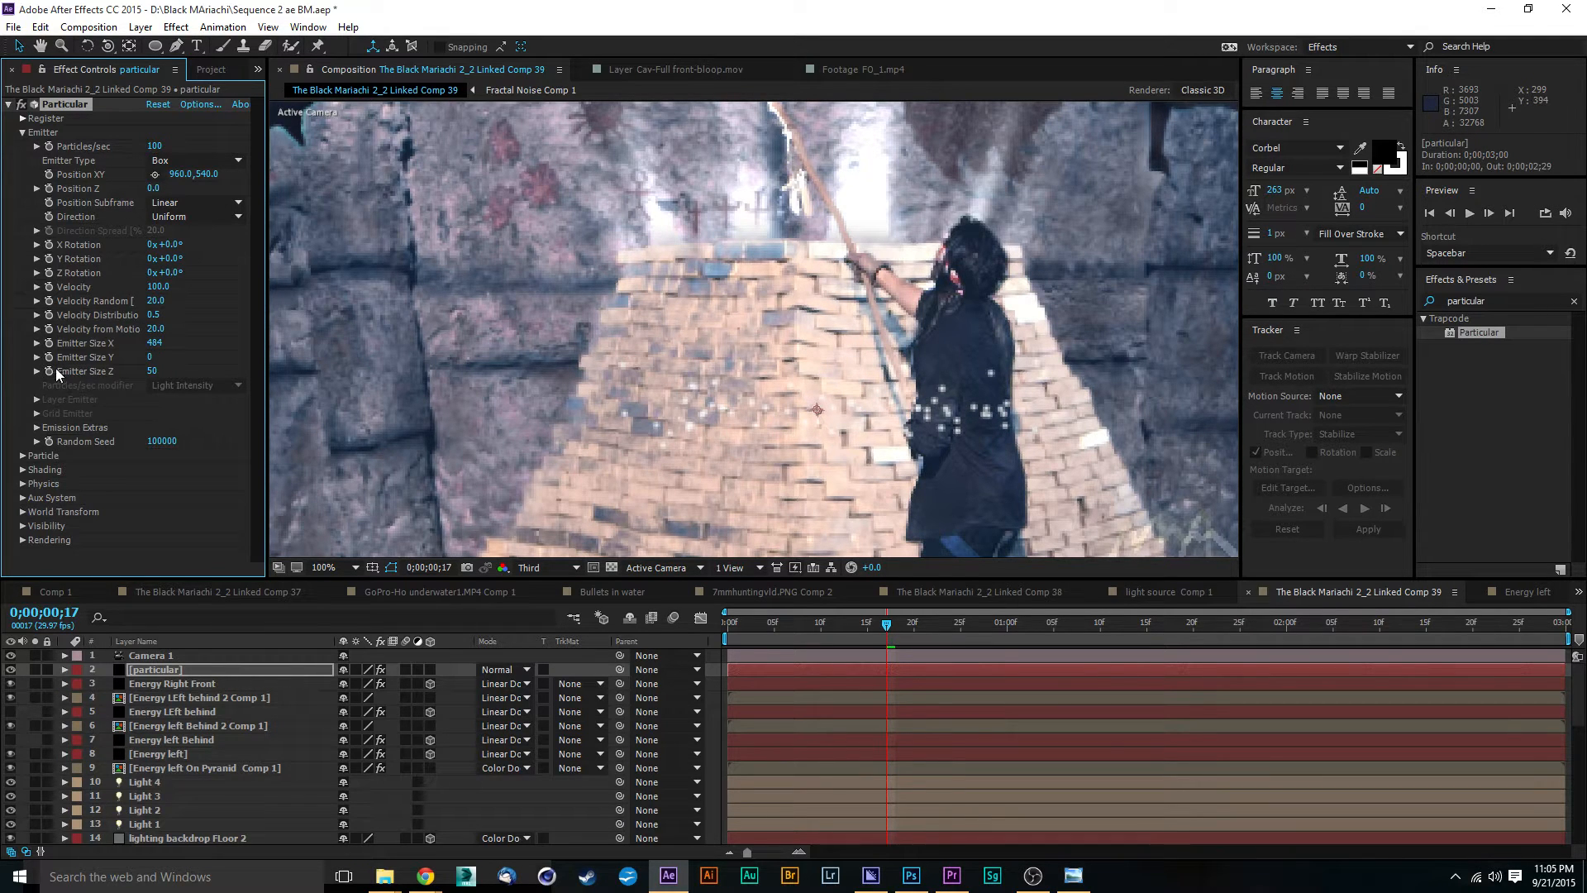
click(154, 174)
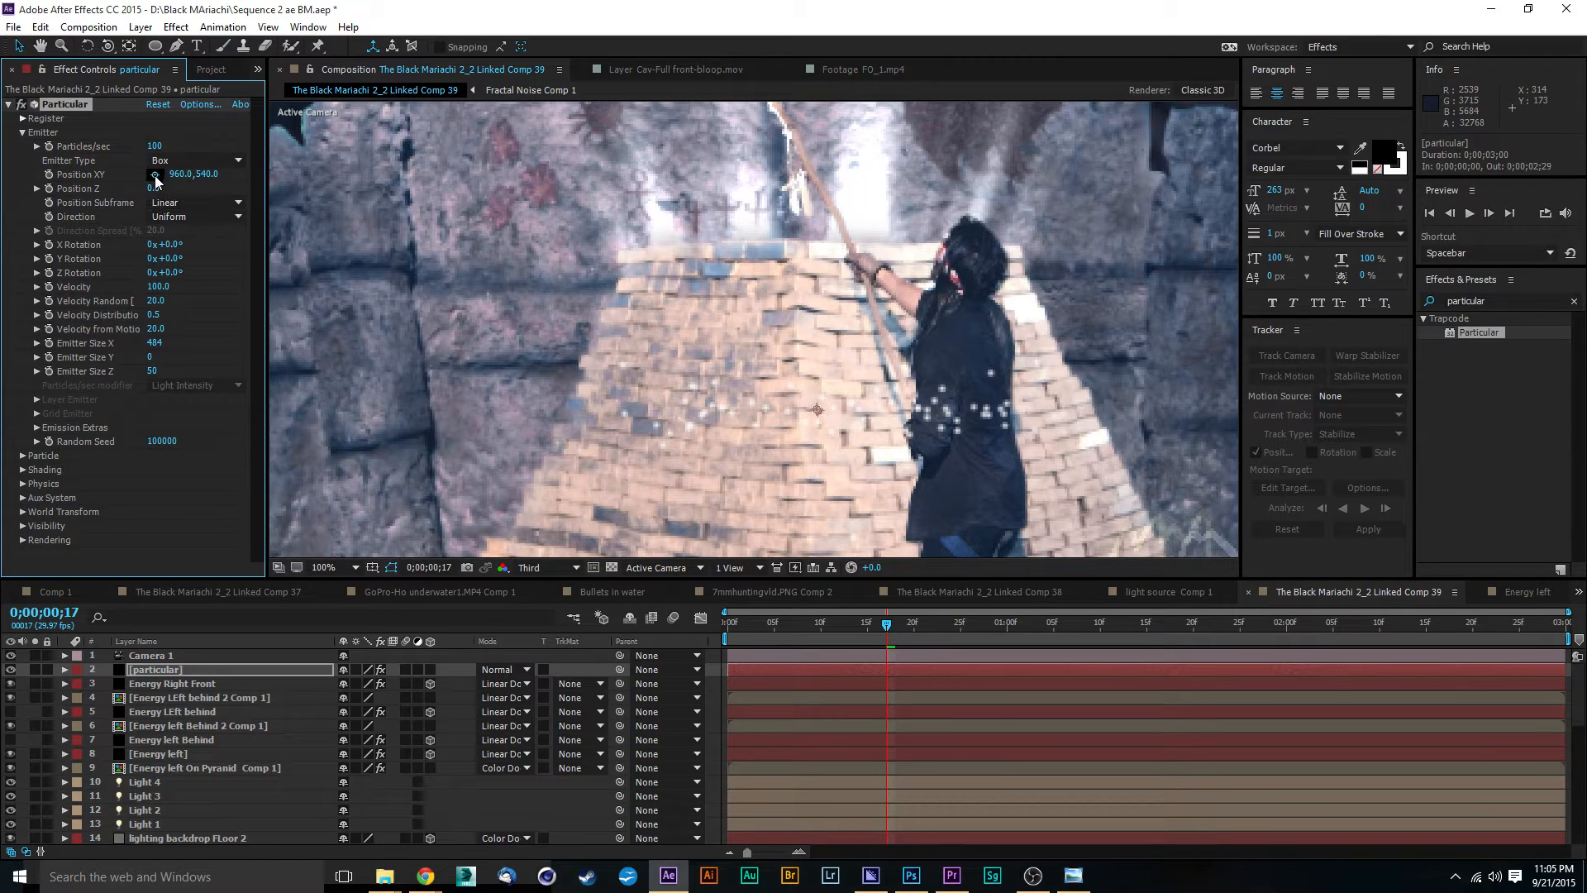
click(795, 300)
drag(795, 300, 806, 324)
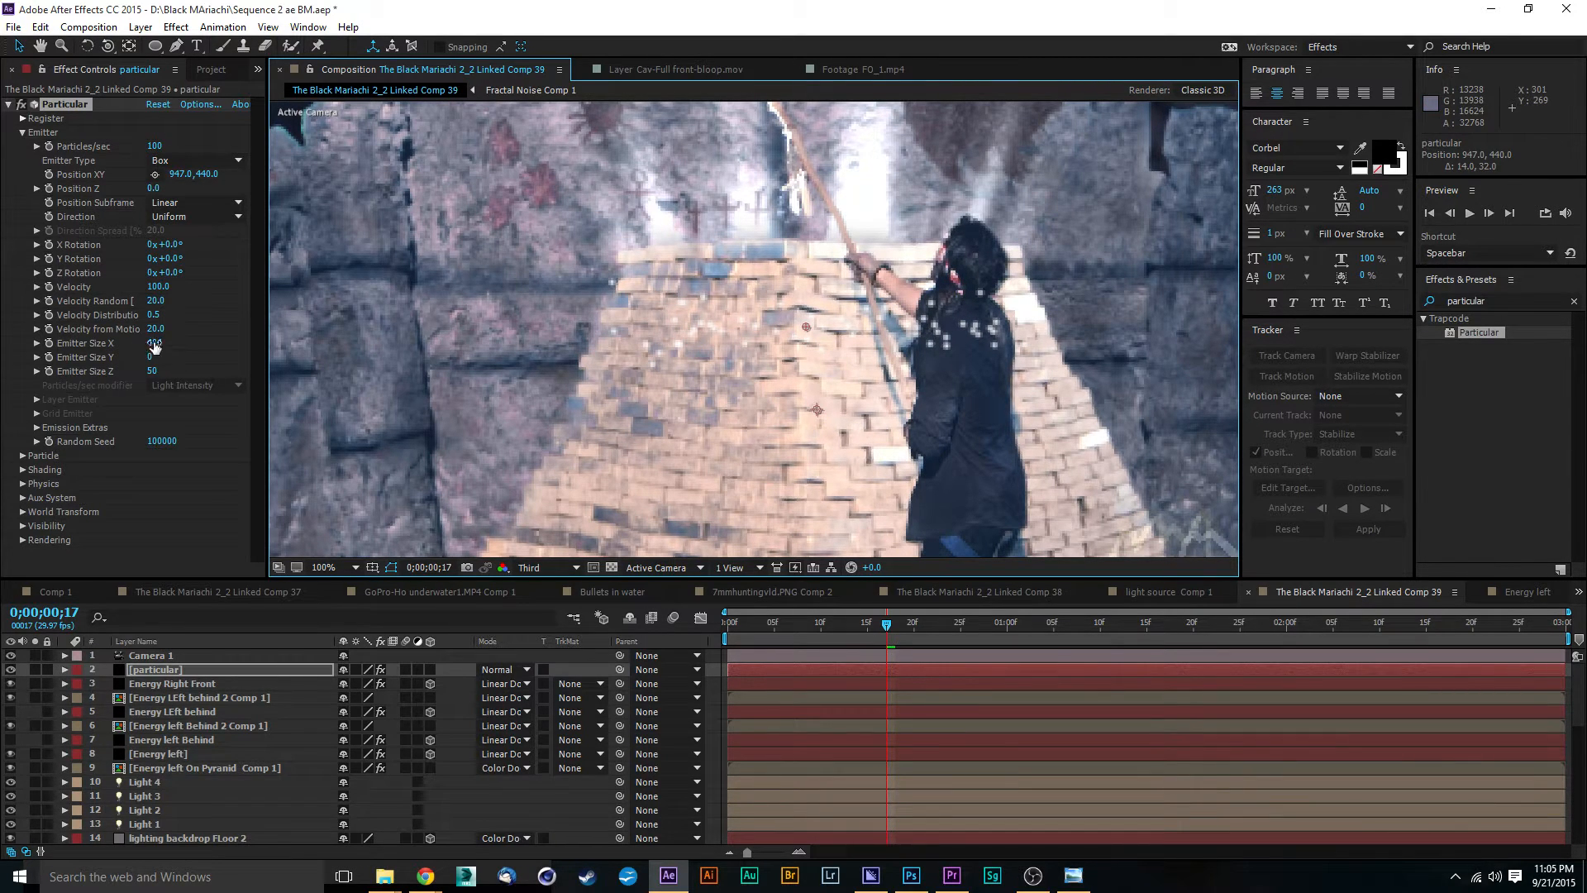
drag(154, 345, 116, 343)
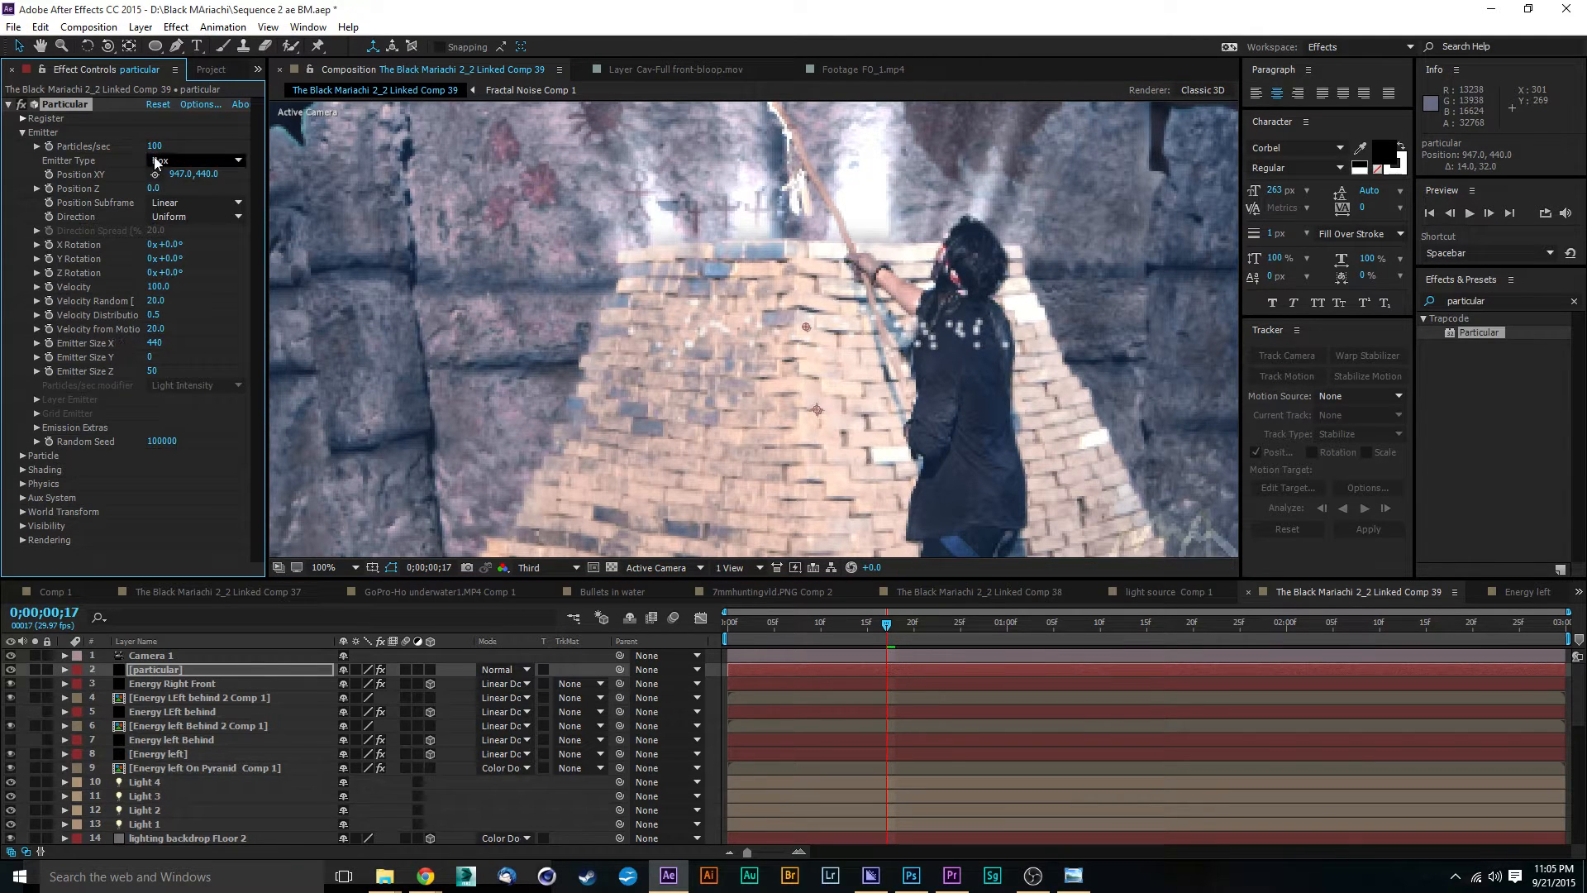
Step: Set Particles/sec to 8720 and refit the emitter to the pyramid top at 957, 411 with an X size of 368
drag(154, 146, 858, 136)
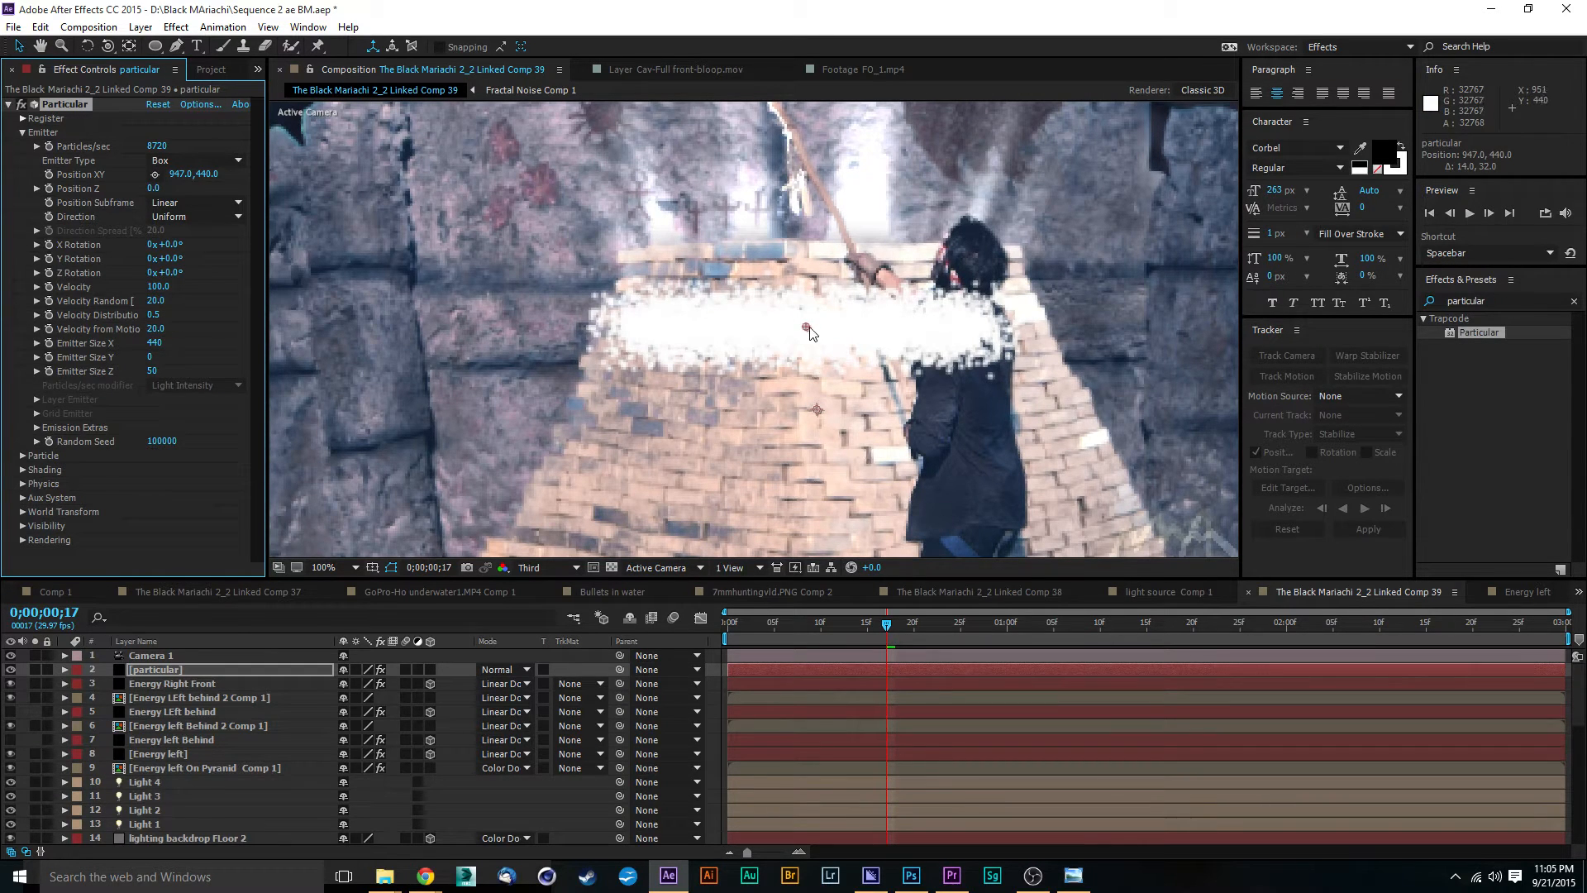
mouse_move(809, 327)
mouse_down()
mouse_move(834, 337)
mouse_move(825, 320)
mouse_up()
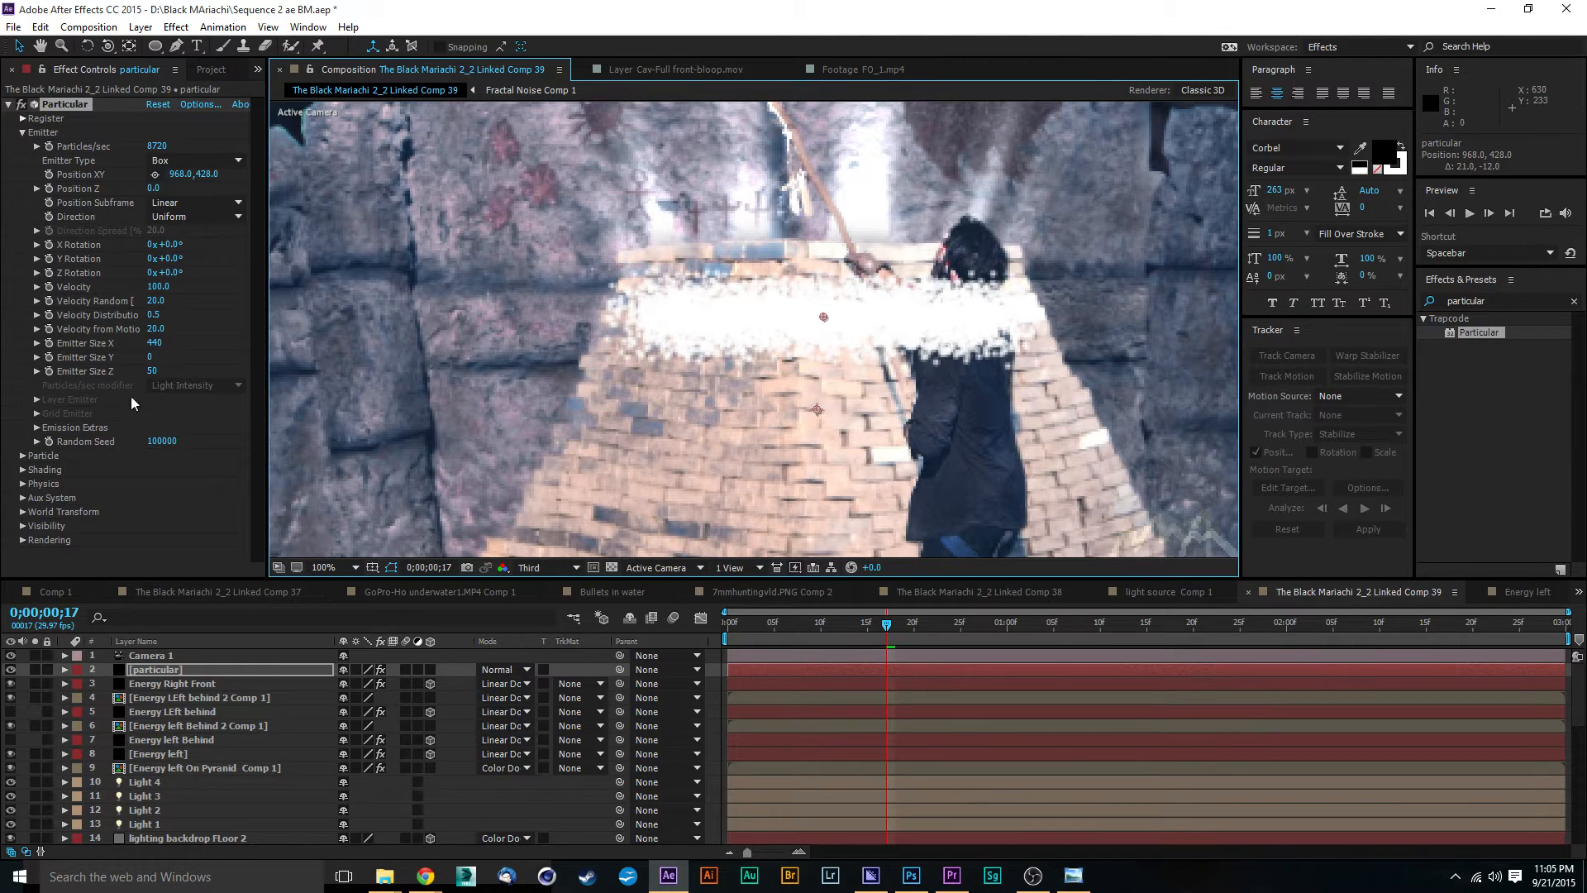
drag(151, 342, 86, 330)
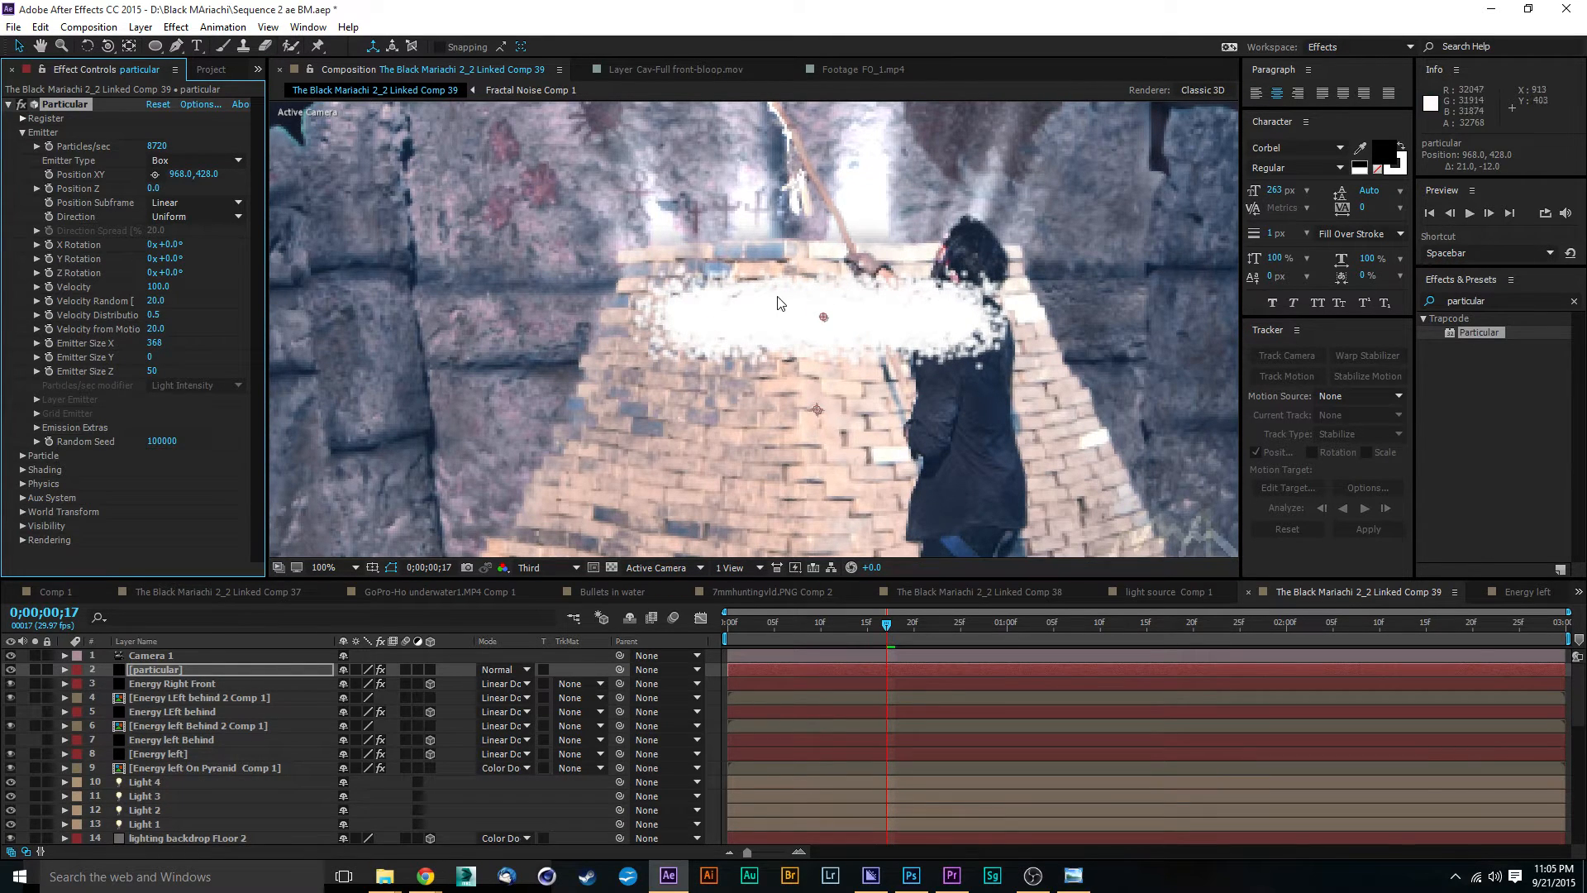
drag(824, 321, 815, 306)
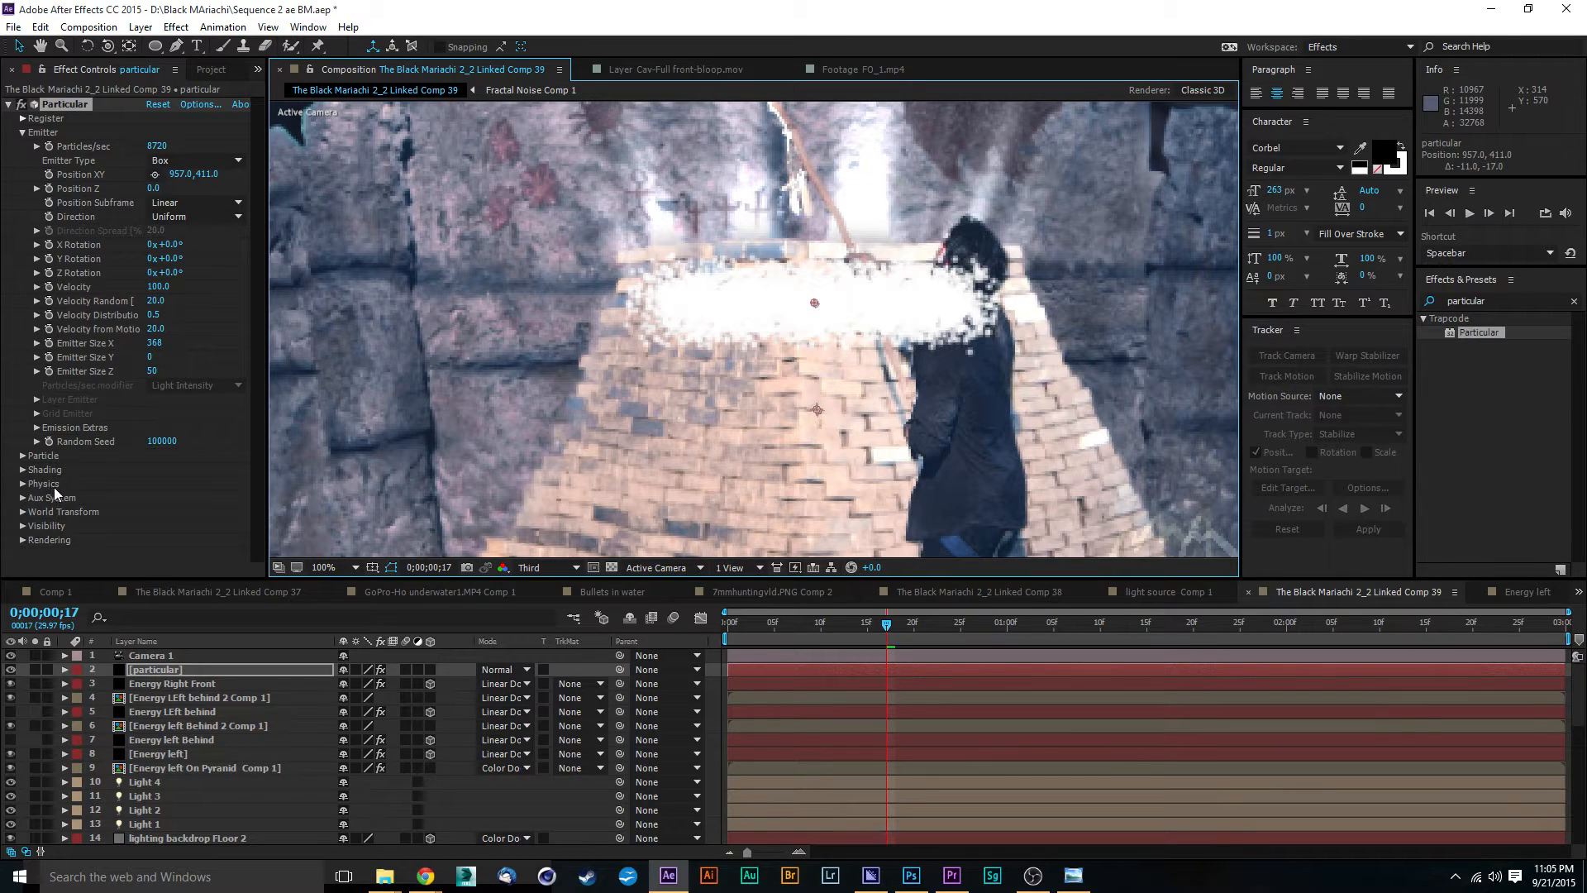
Step: Set the particles' physics gravity to -2620 so they stream upward from the pyramid
click(23, 483)
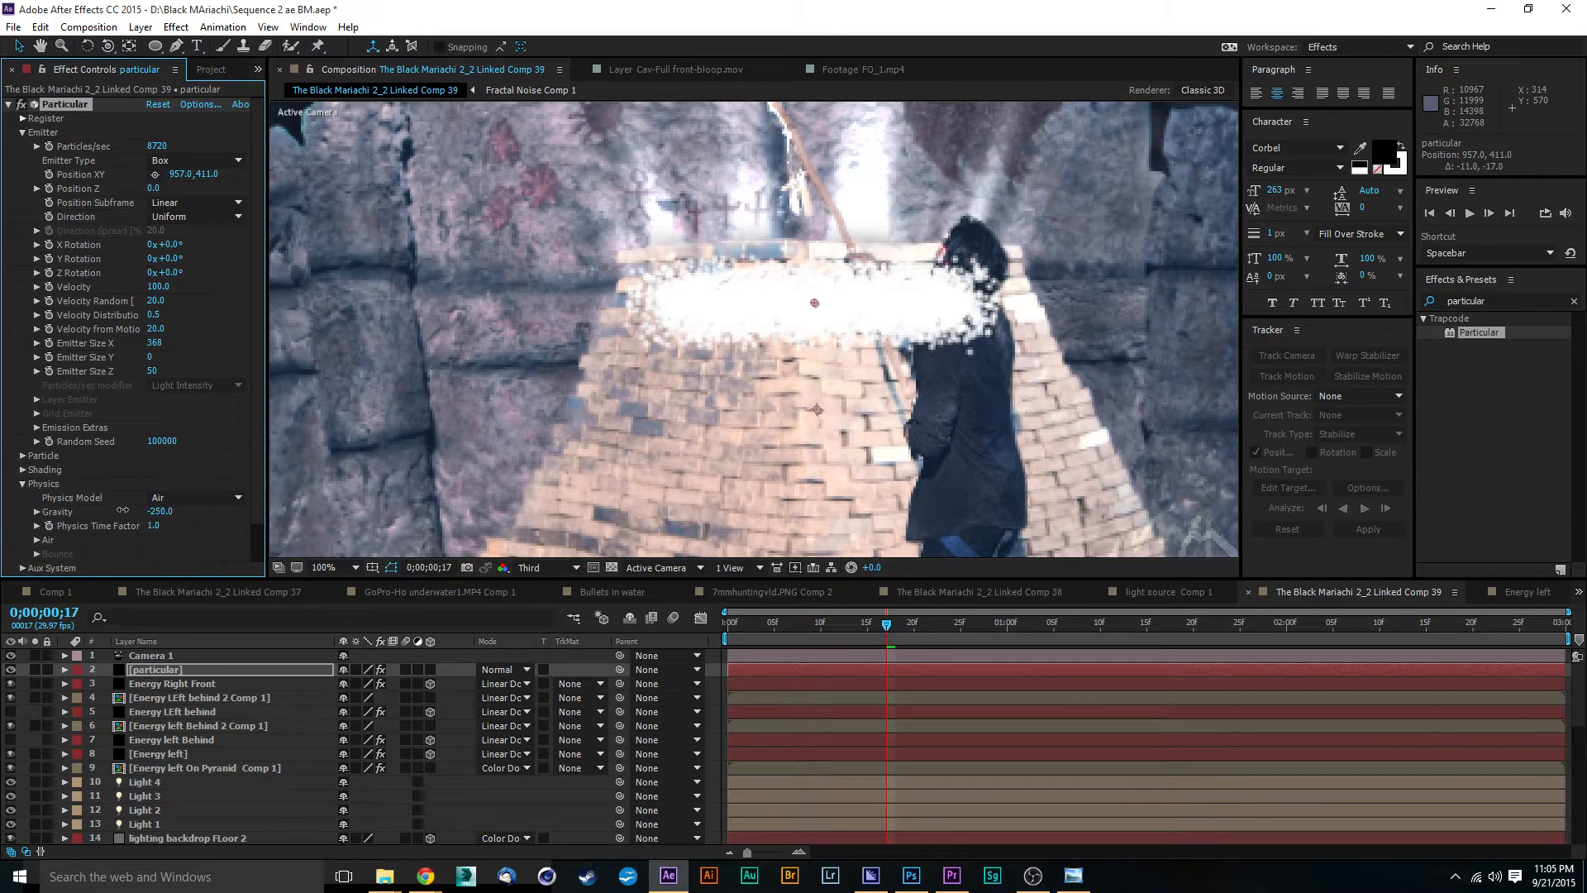
mouse_move(122, 510)
mouse_down()
mouse_move(34, 528)
mouse_move(3, 547)
mouse_move(3, 578)
mouse_up()
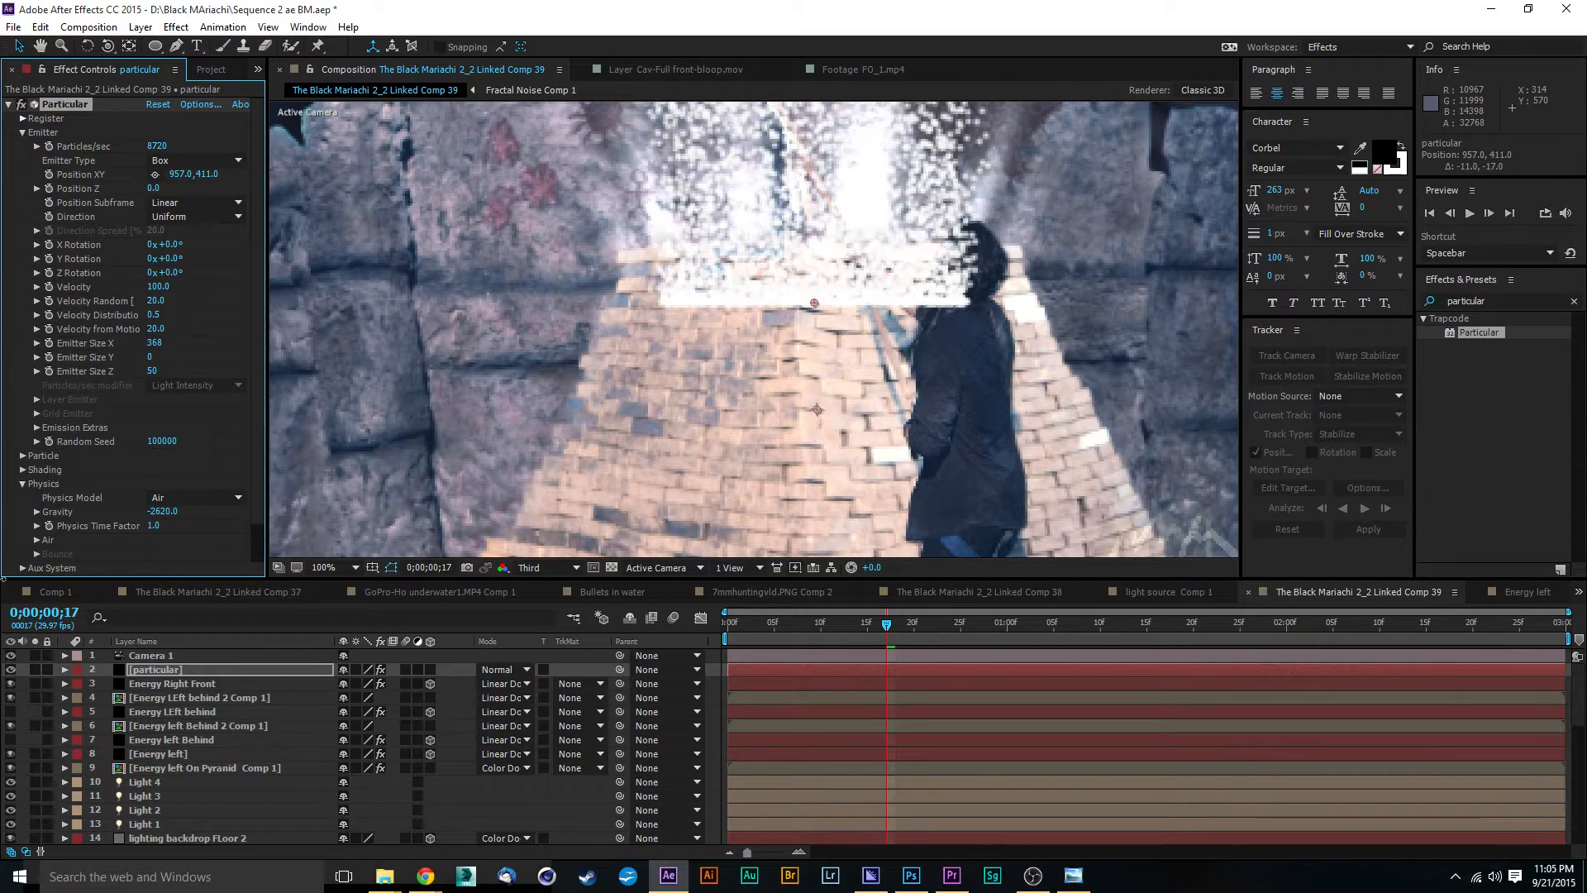
scroll(906, 305, down, 2)
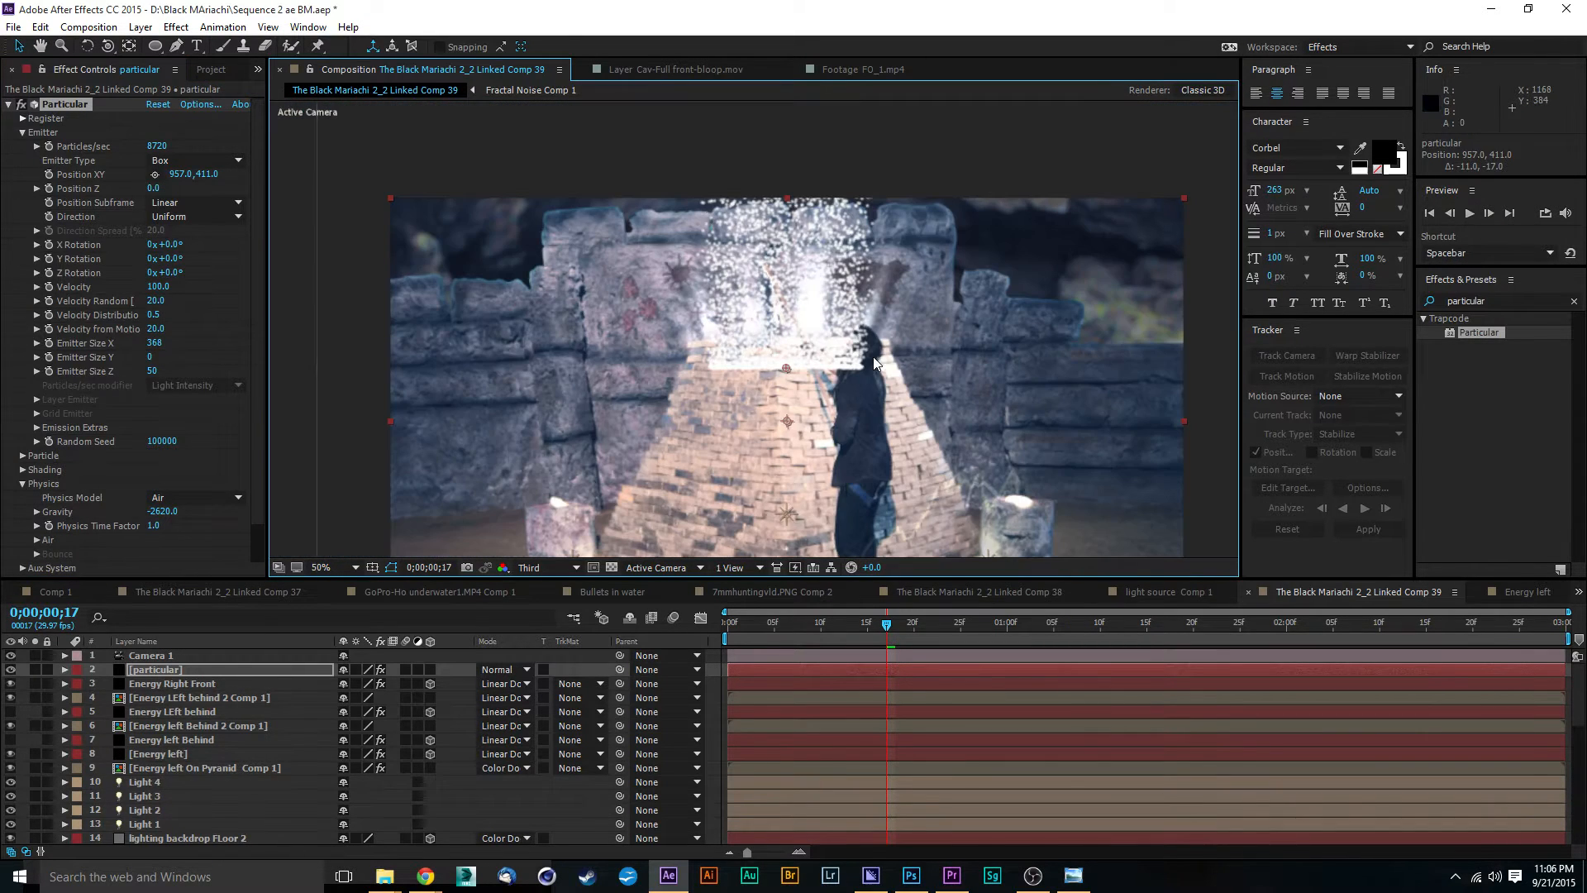
Step: Shift the particular layer about 25 frames earlier so particles already exist at the first frame, and preview the composition
click(731, 632)
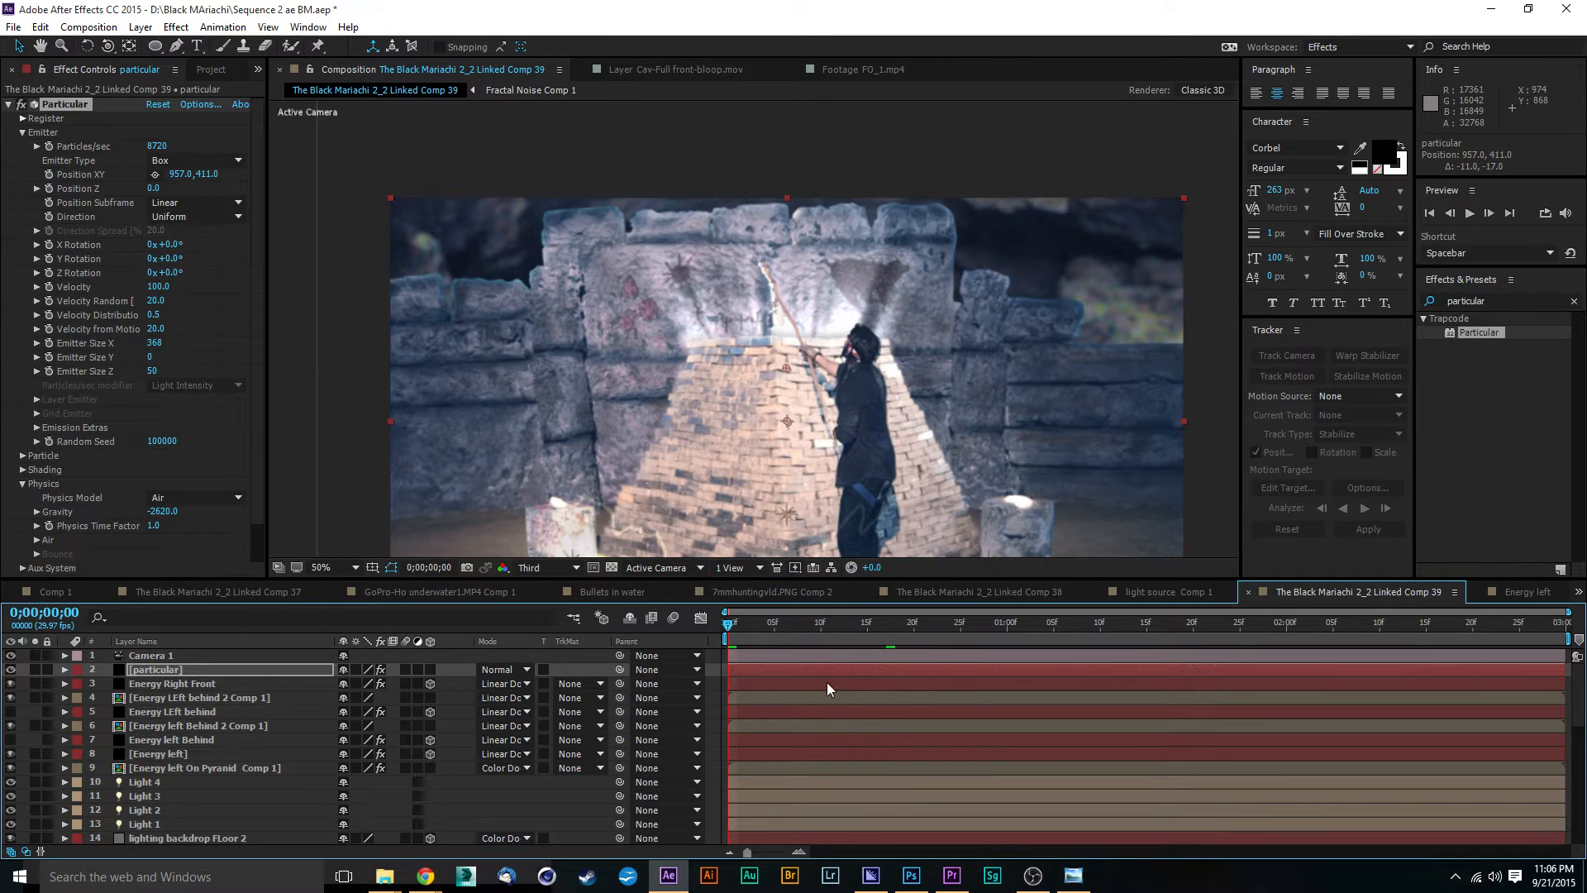
click(800, 671)
drag(753, 674, 642, 677)
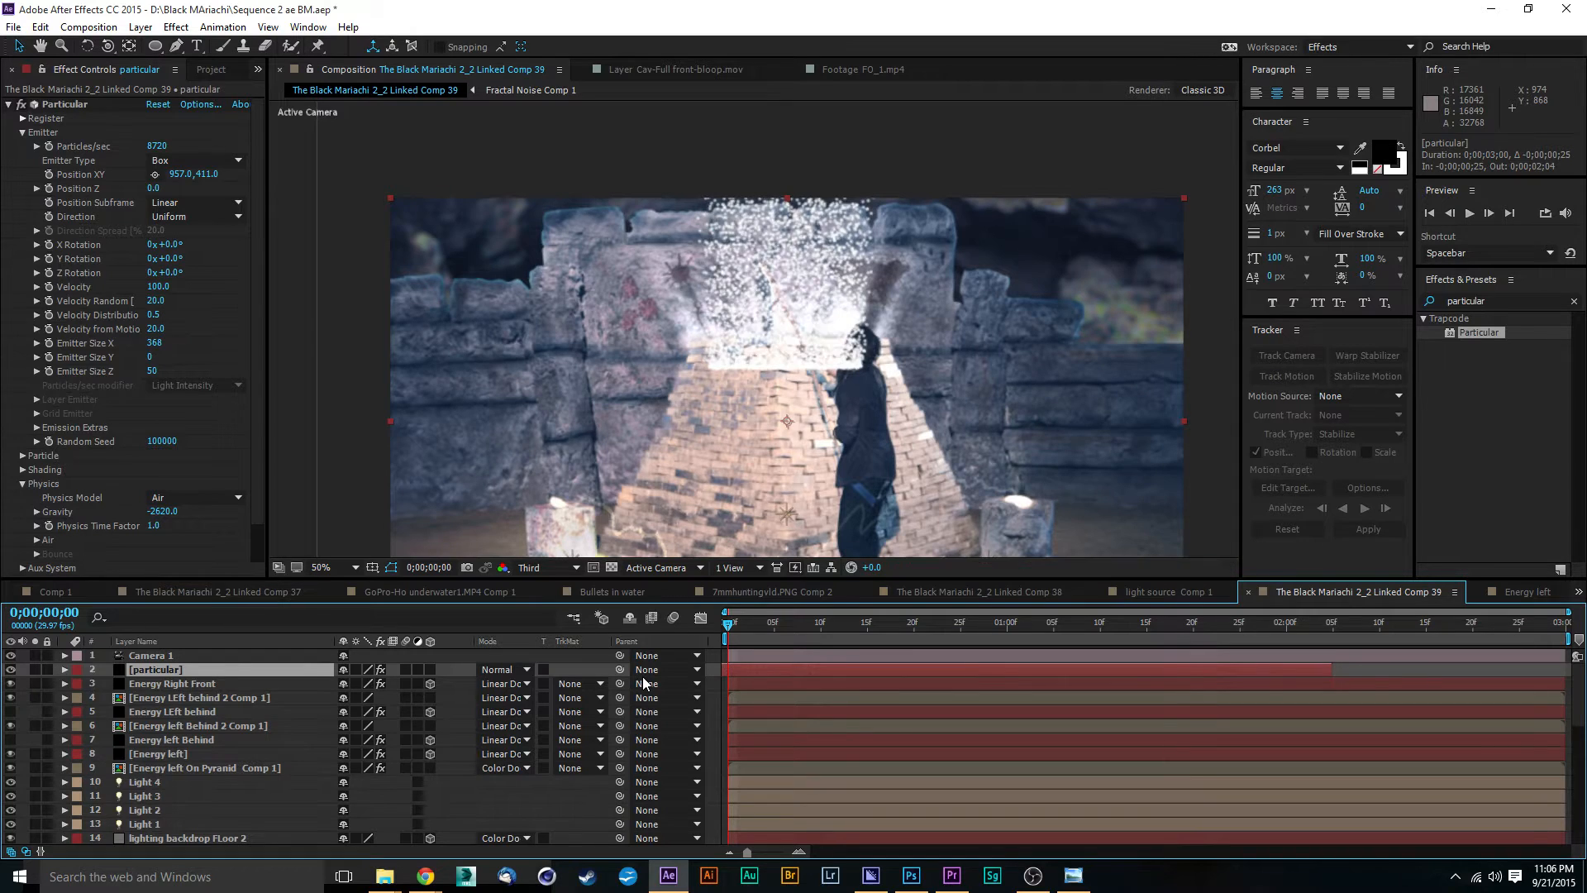
key(space)
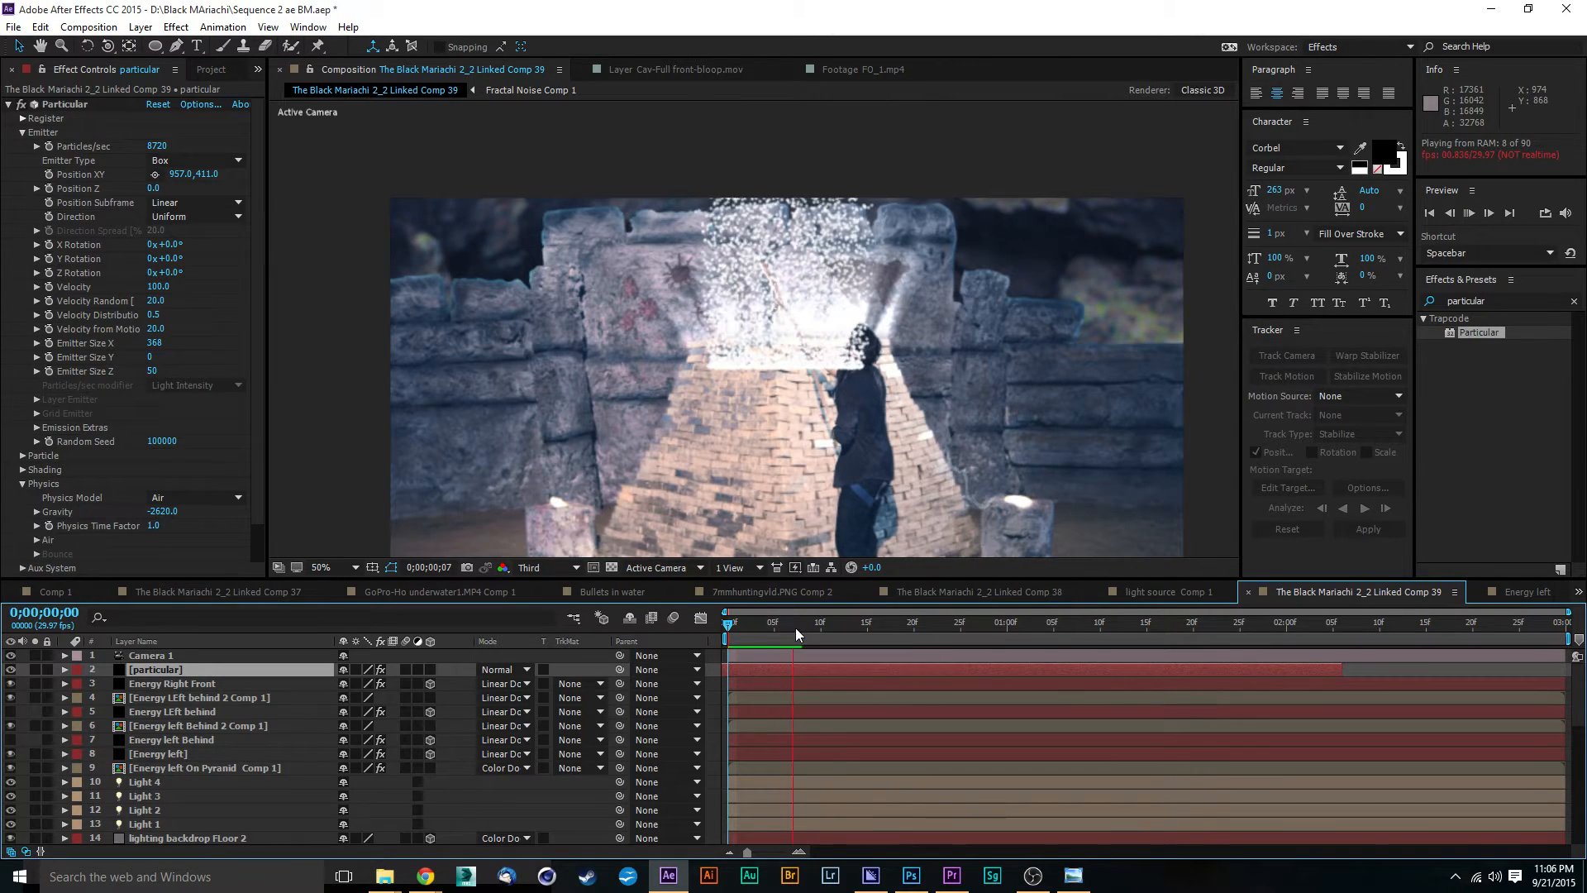
key(space)
key(space)
key(space)
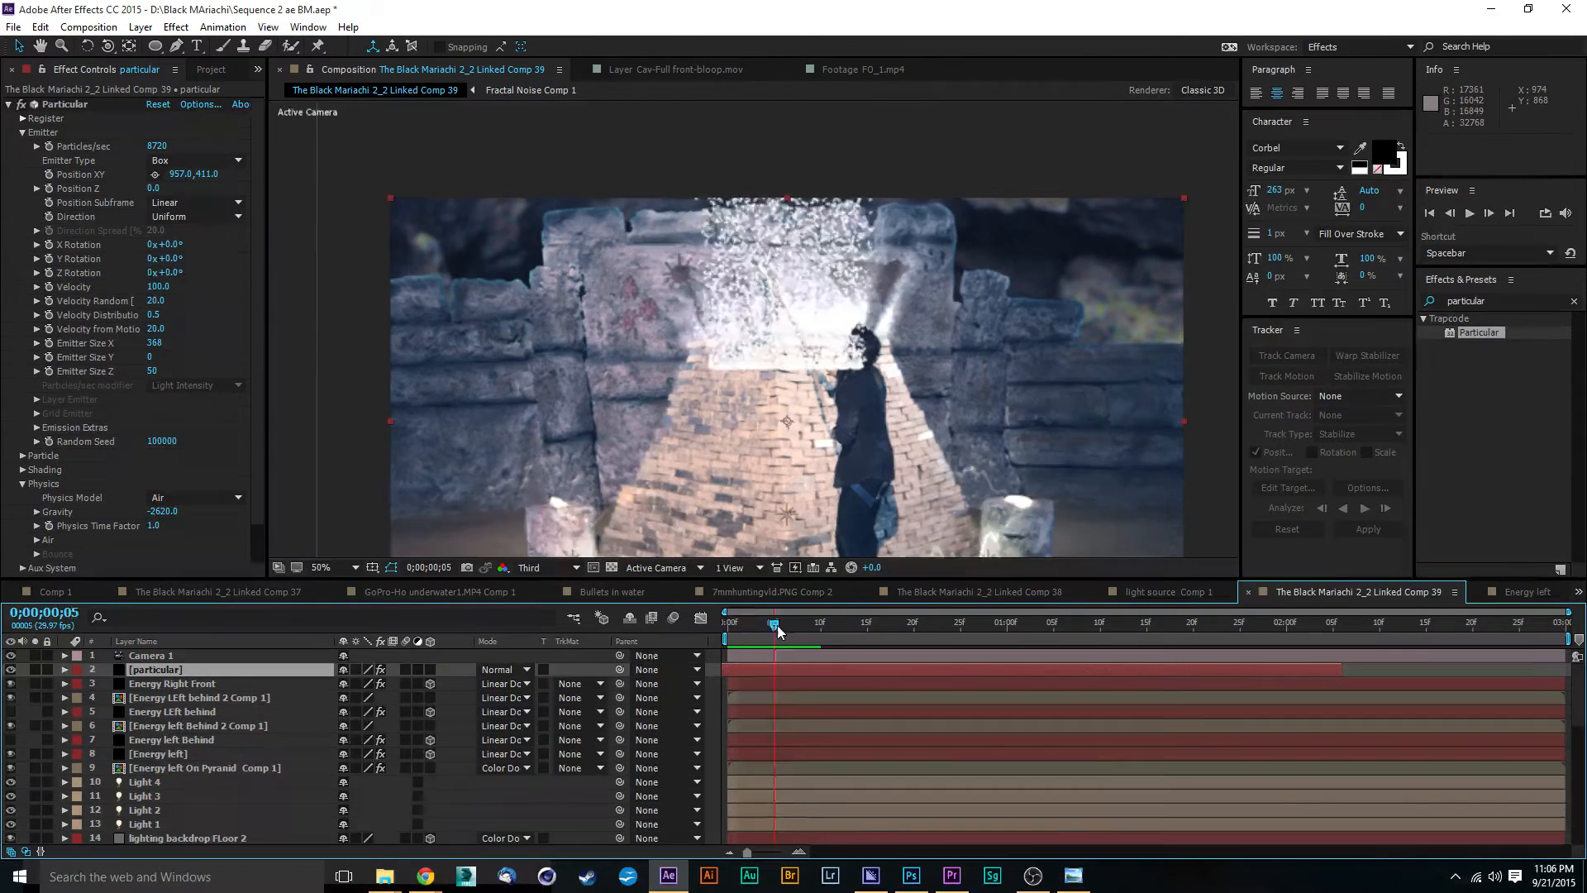
Step: Set the particle gravity to -550 and preview the slower upward stream from the first frame
click(734, 632)
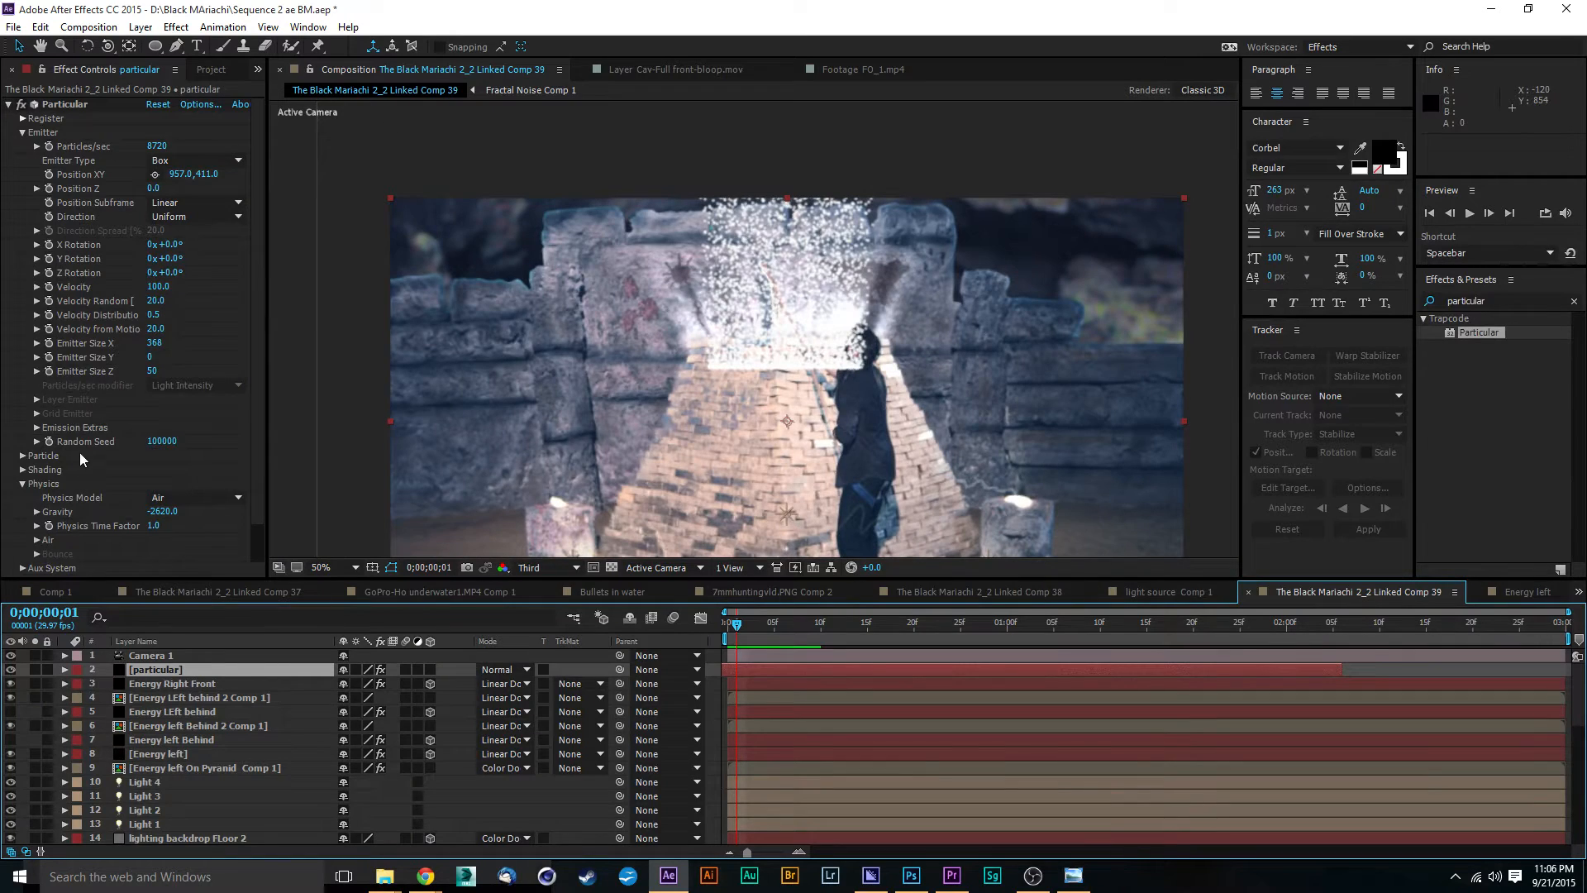
drag(163, 512, 332, 512)
drag(748, 635, 713, 636)
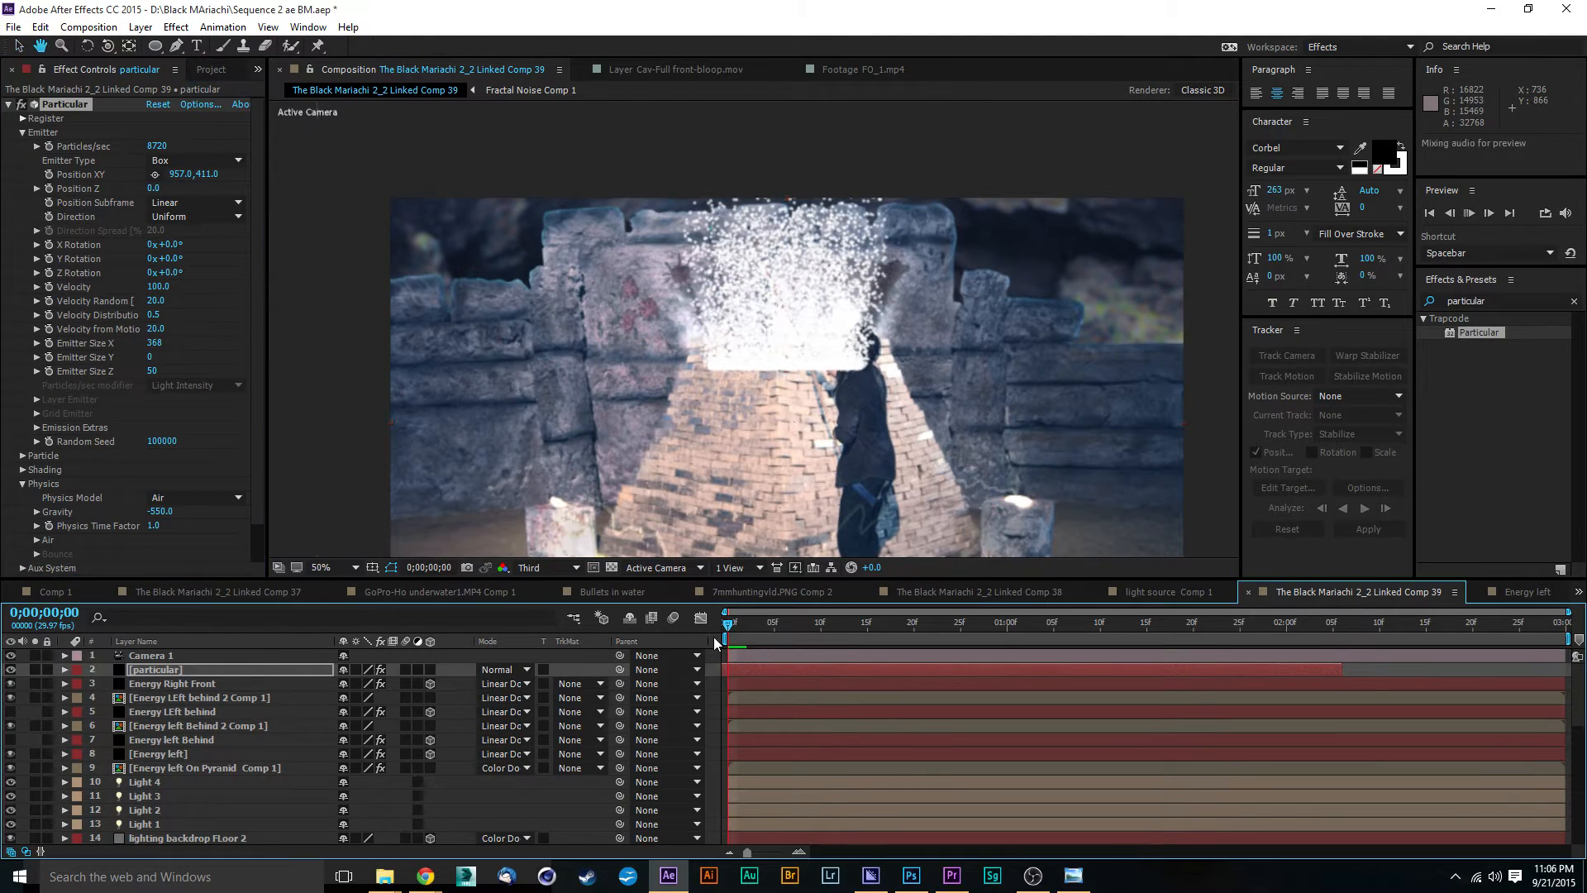
key(space)
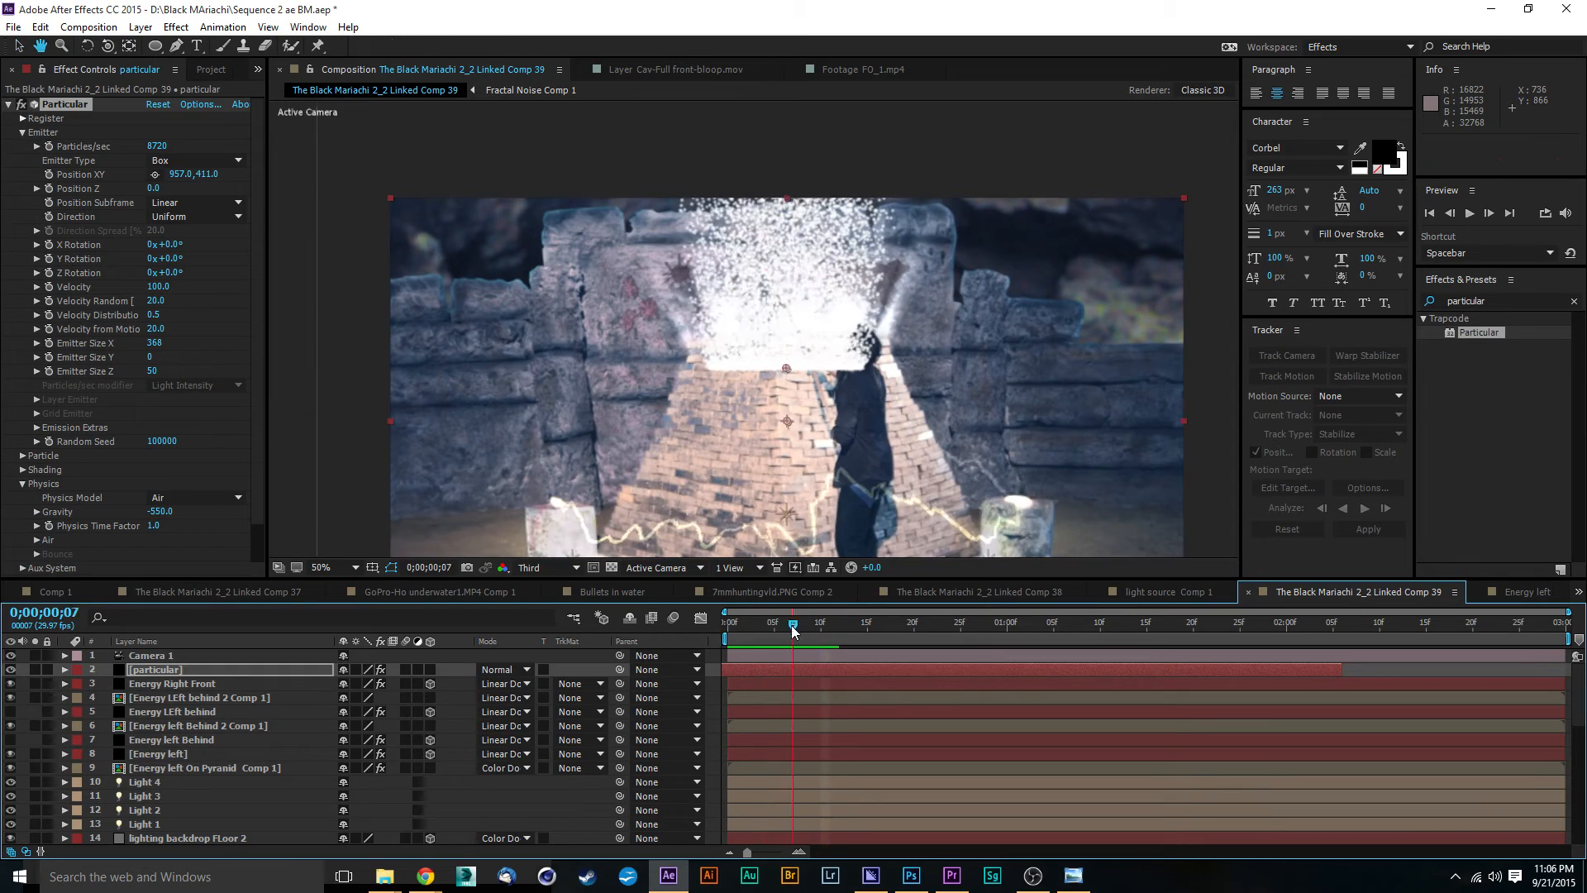
key(space)
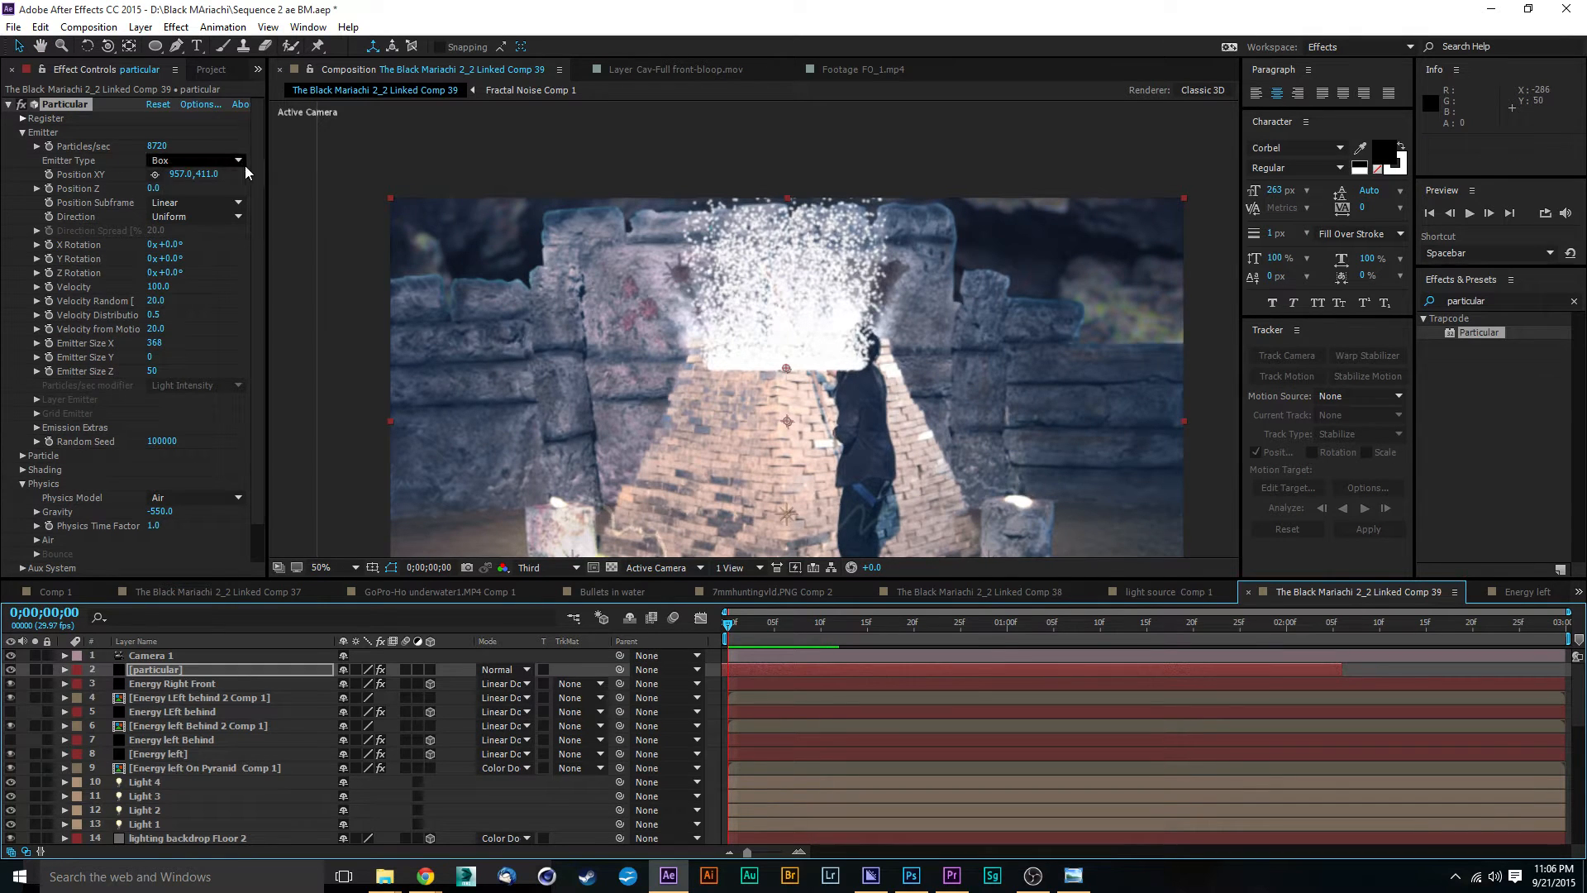
Step: Reduce Particles/sec to 5990 and preview the composition from the first frame
click(133, 152)
drag(116, 155, 17, 260)
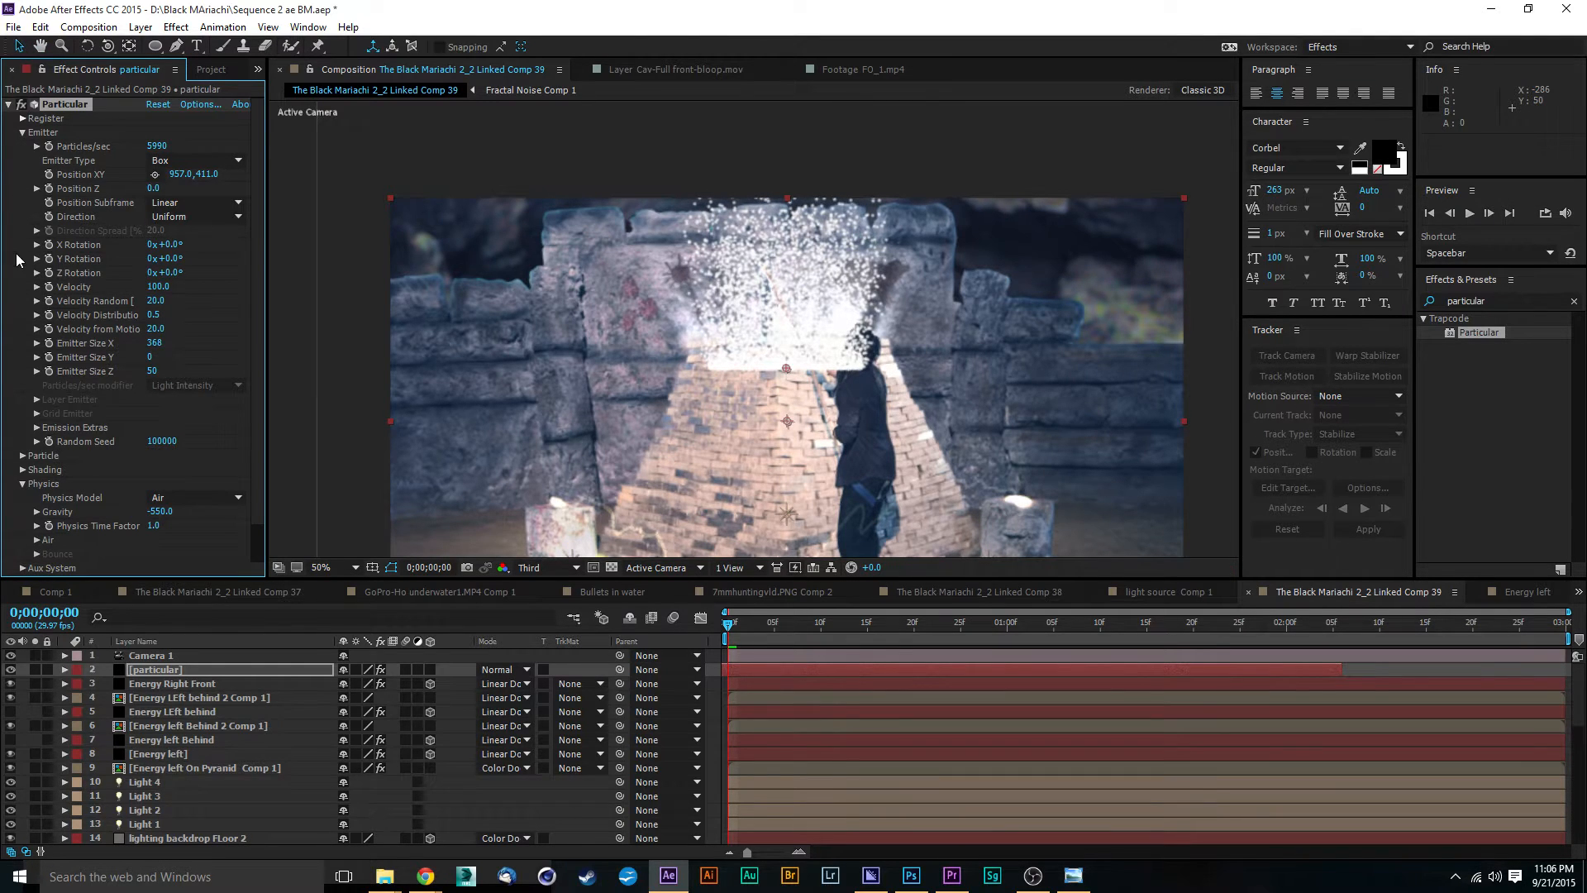
click(728, 628)
key(space)
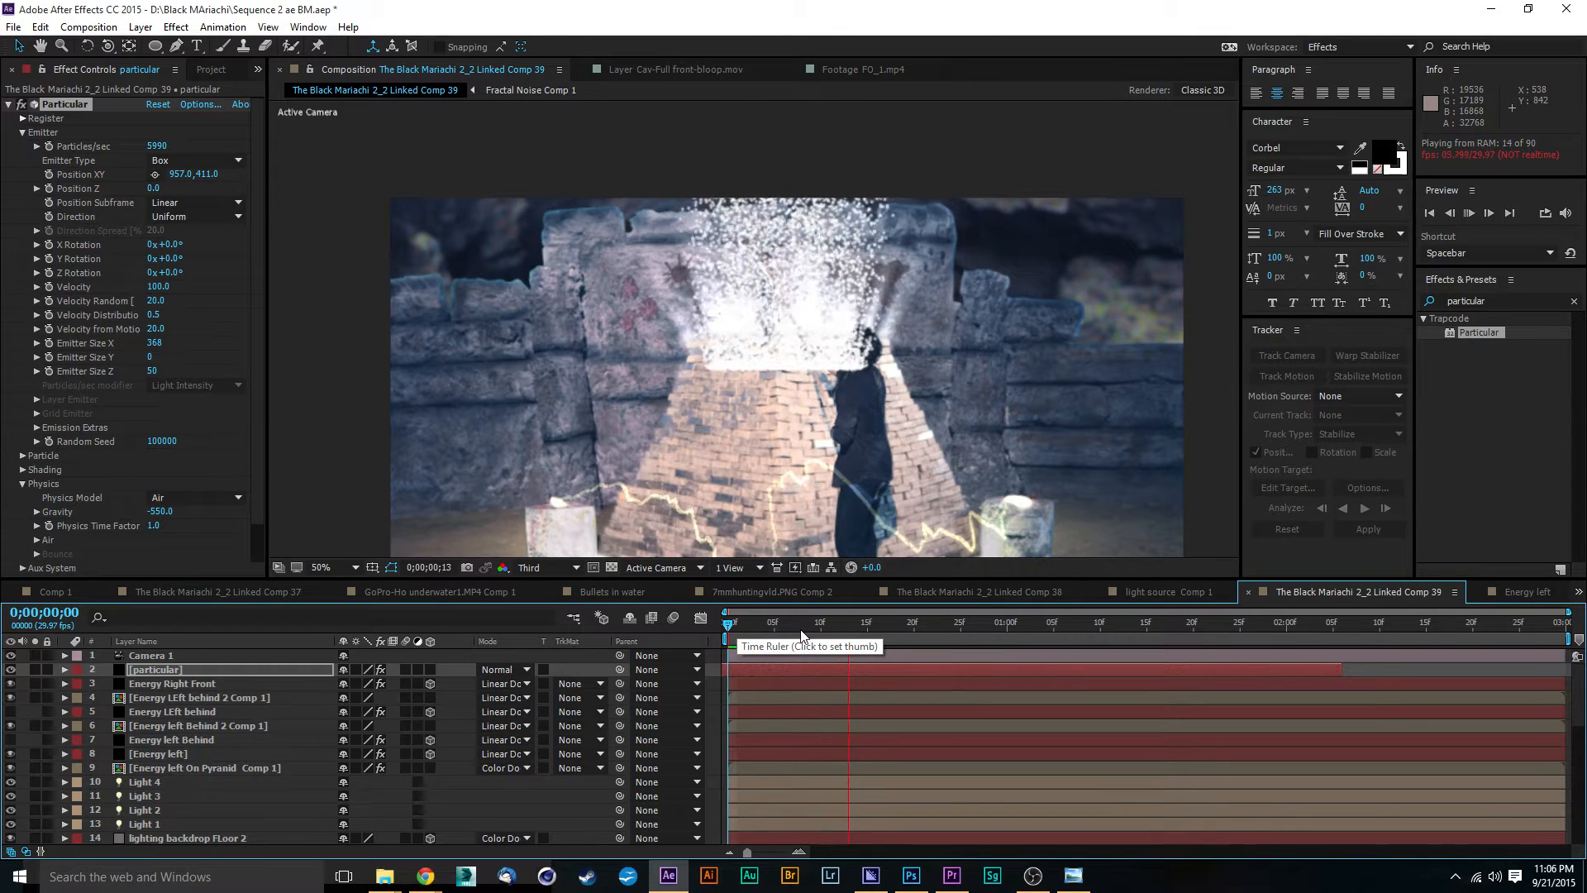
key(space)
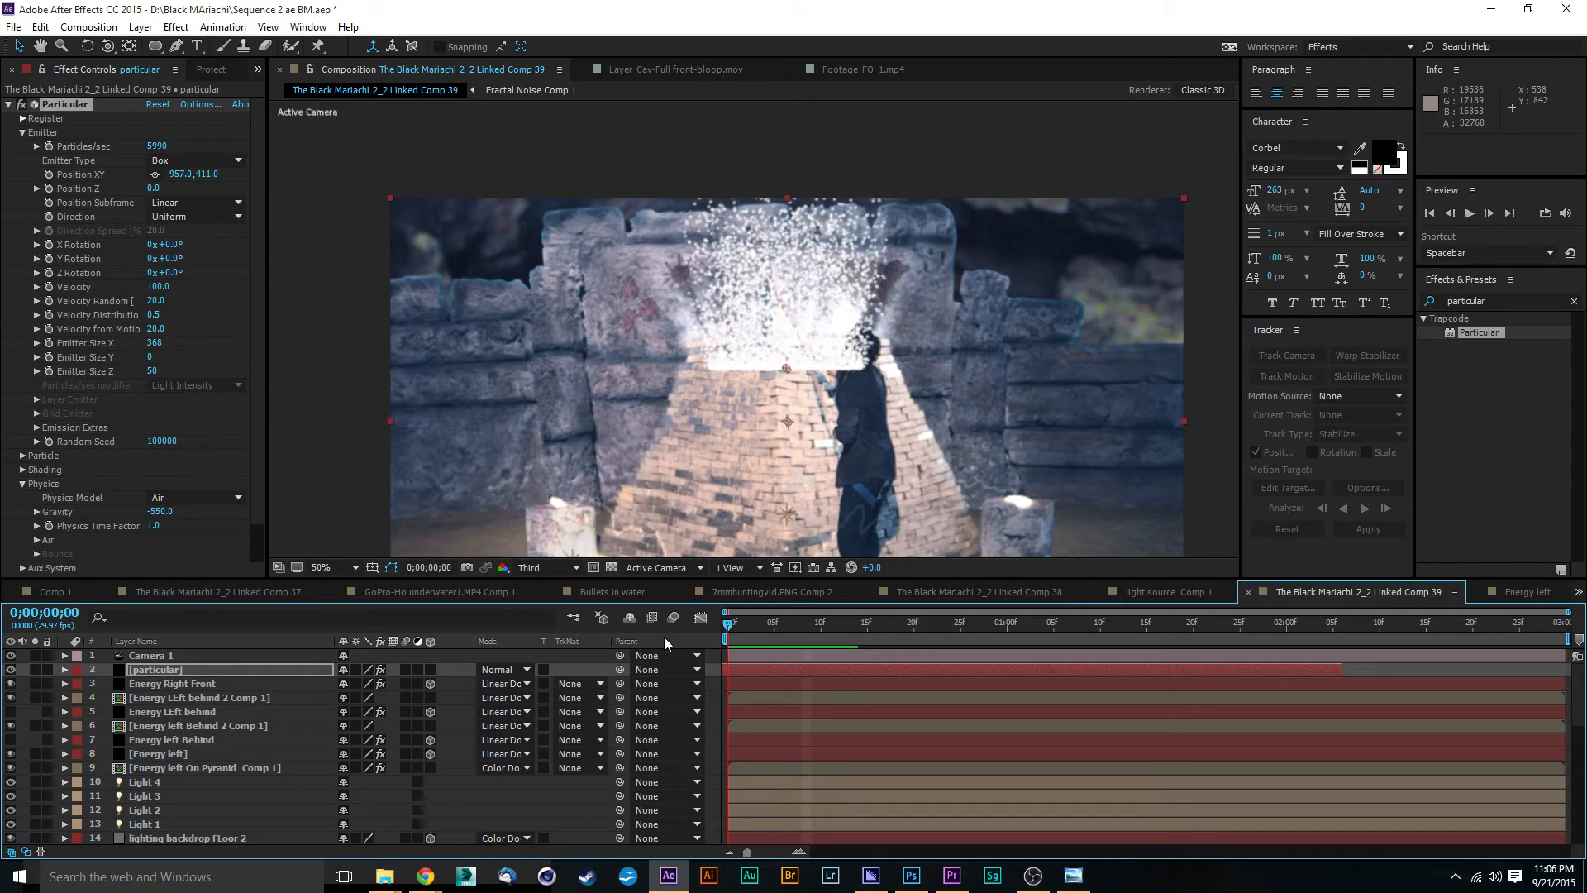
Step: Set the particle size to 4.0 in the Particular effect
scroll(779, 335, up, 1)
scroll(778, 335, down, 1)
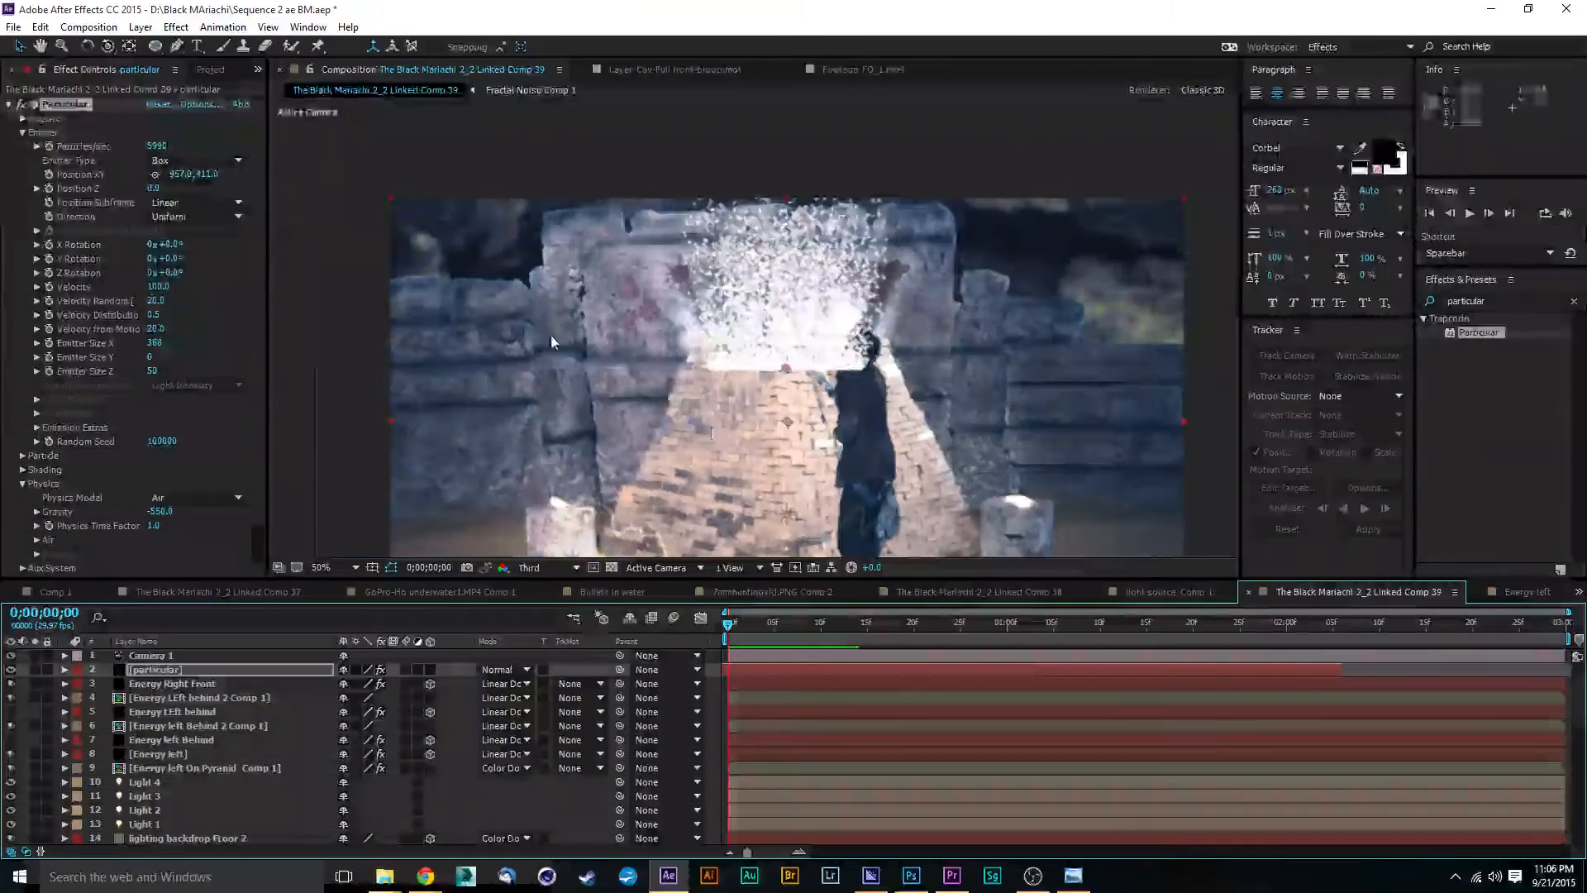
click(24, 455)
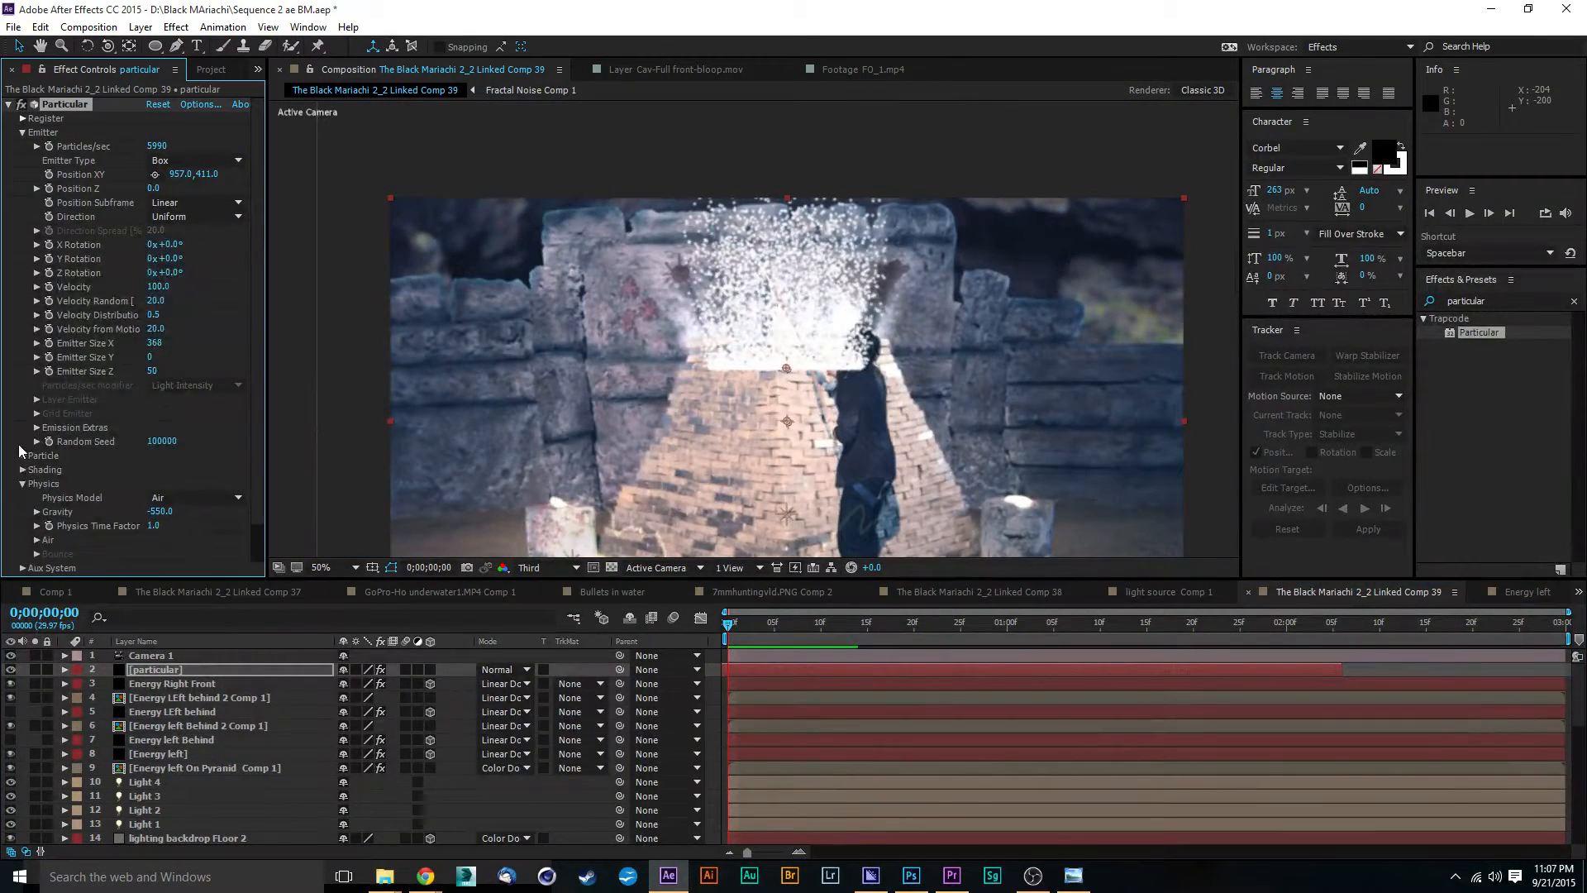
scroll(164, 252, down, 3)
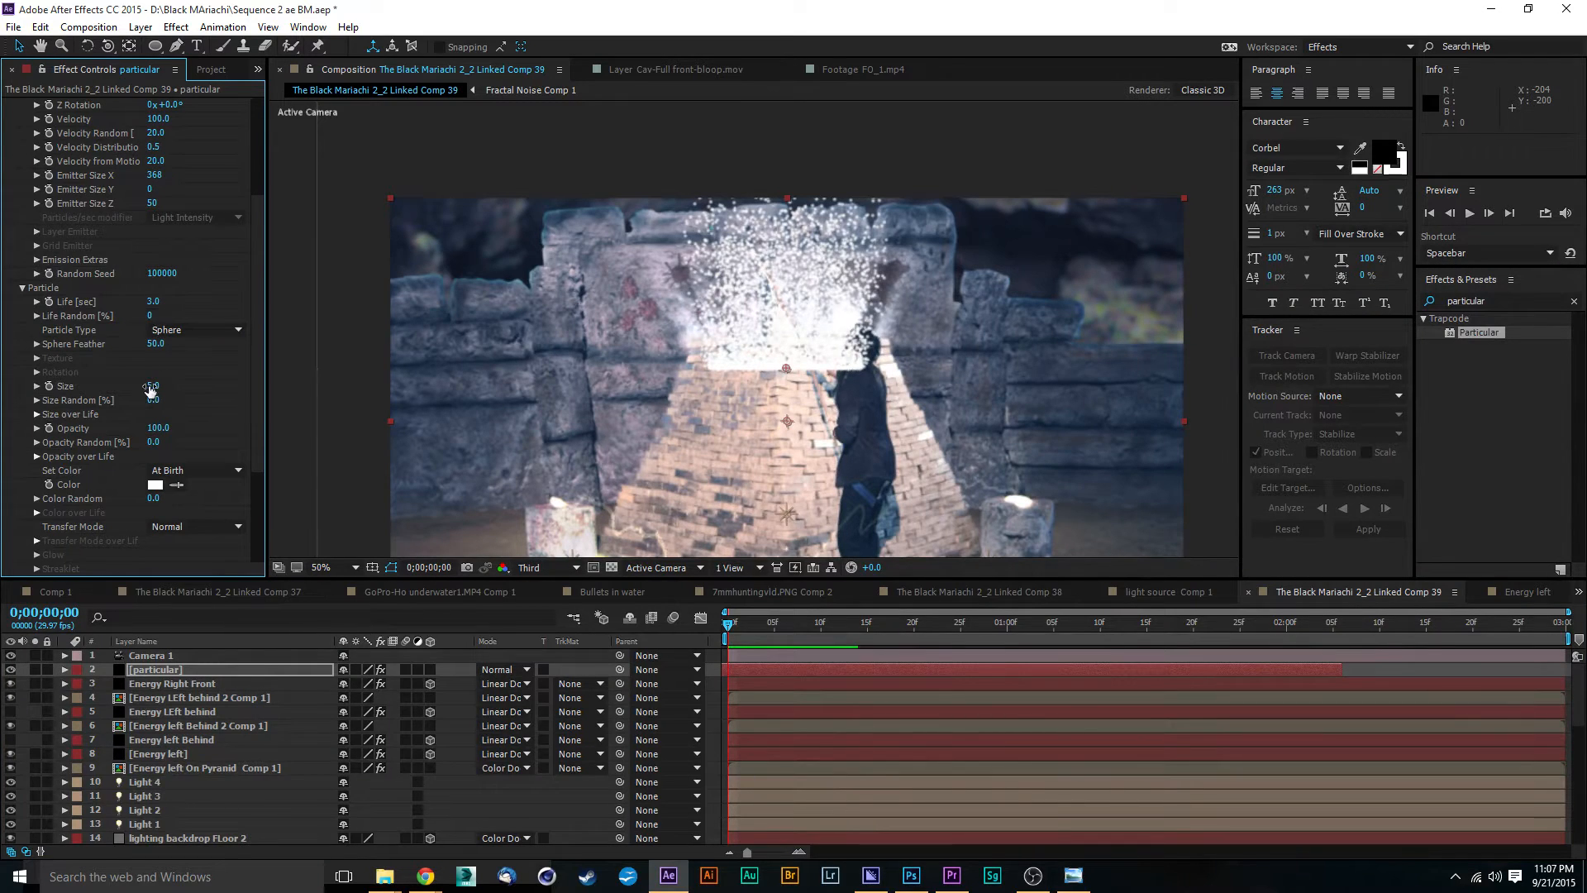
drag(144, 386, 141, 386)
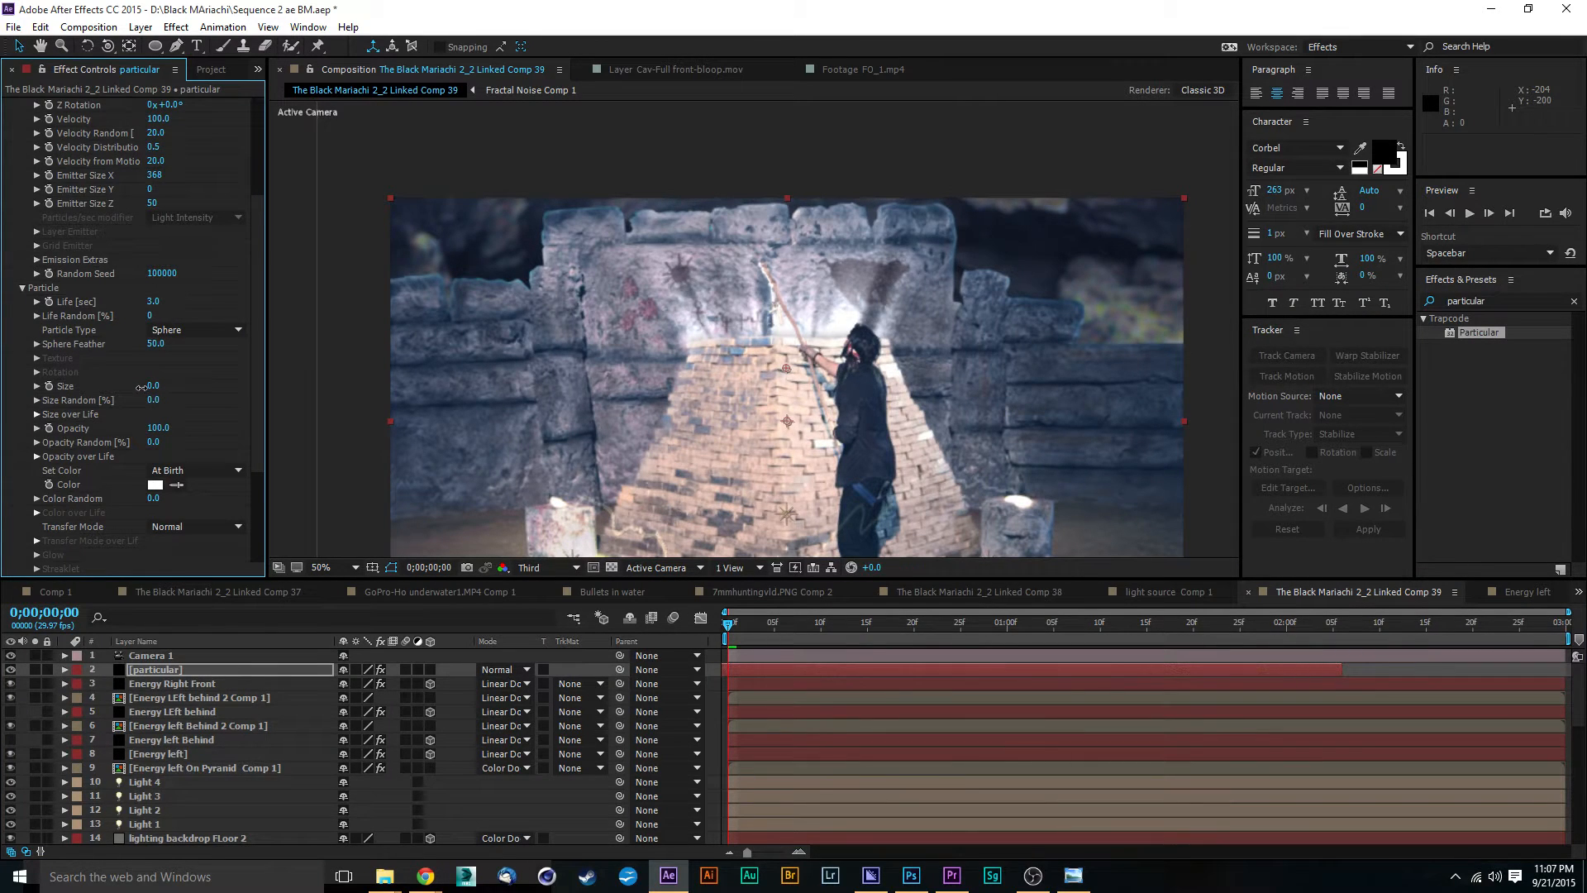
drag(143, 389, 146, 392)
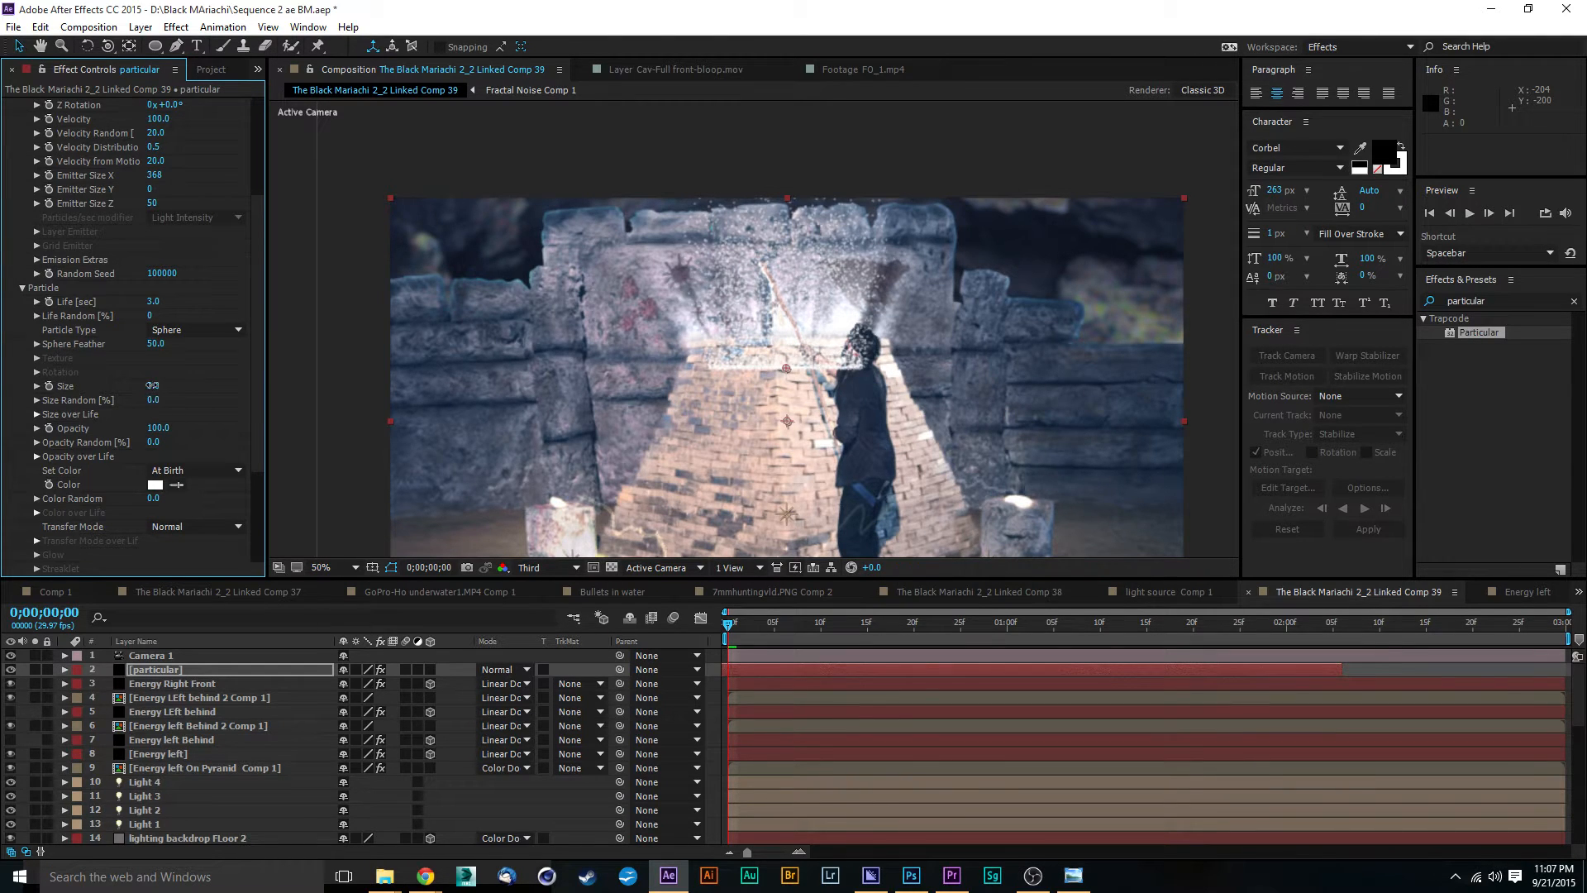
drag(151, 385, 155, 385)
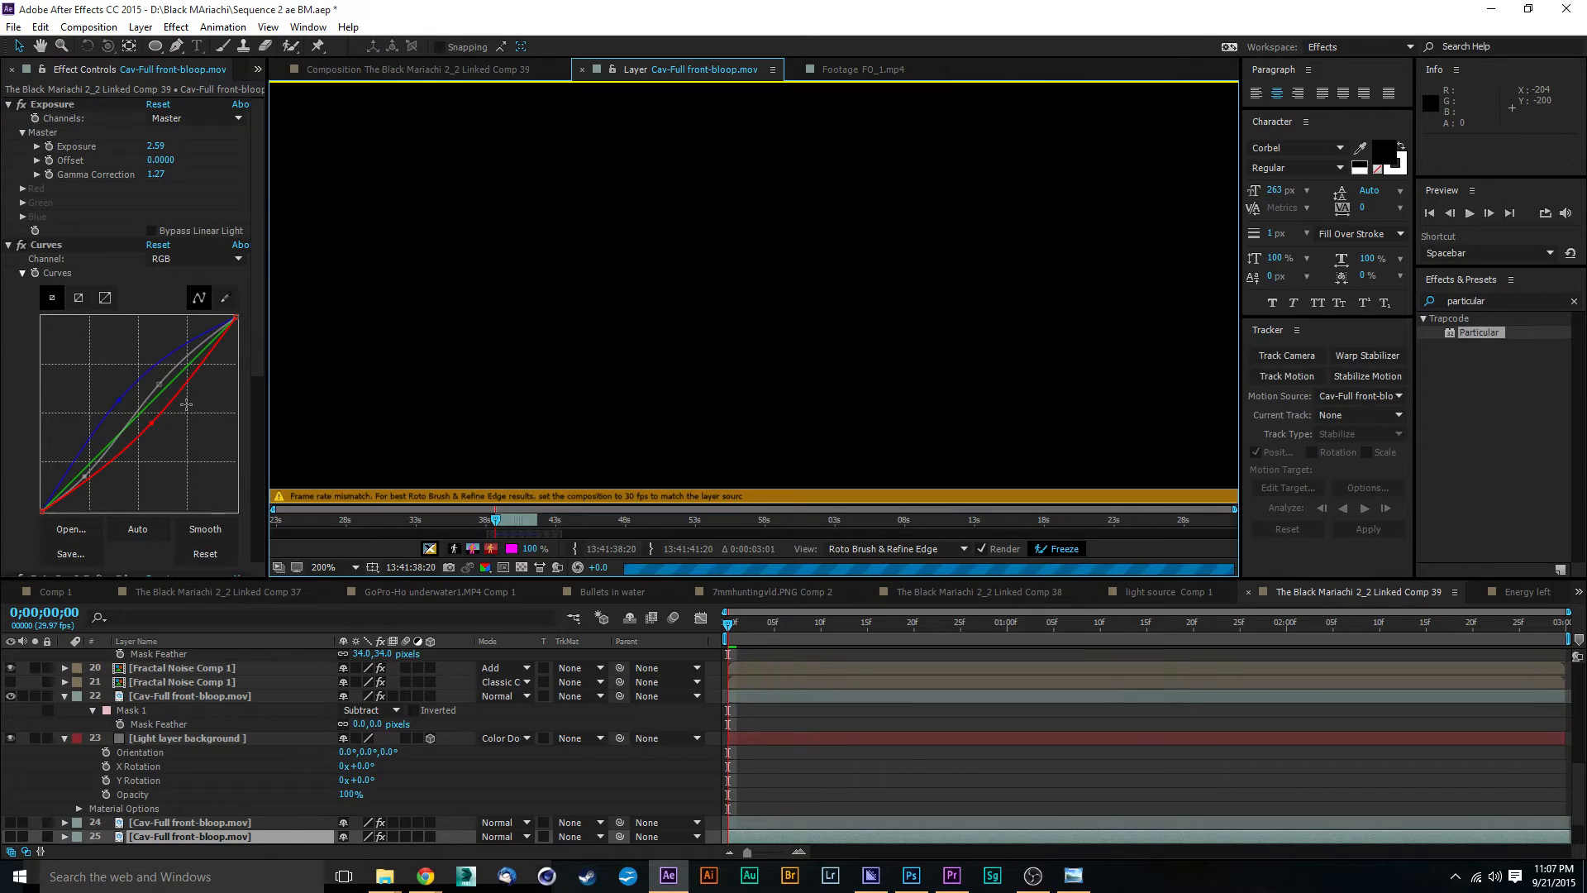
Step: Return to the composition view and set the particle life of the particular layer to 2.5 seconds
click(396, 70)
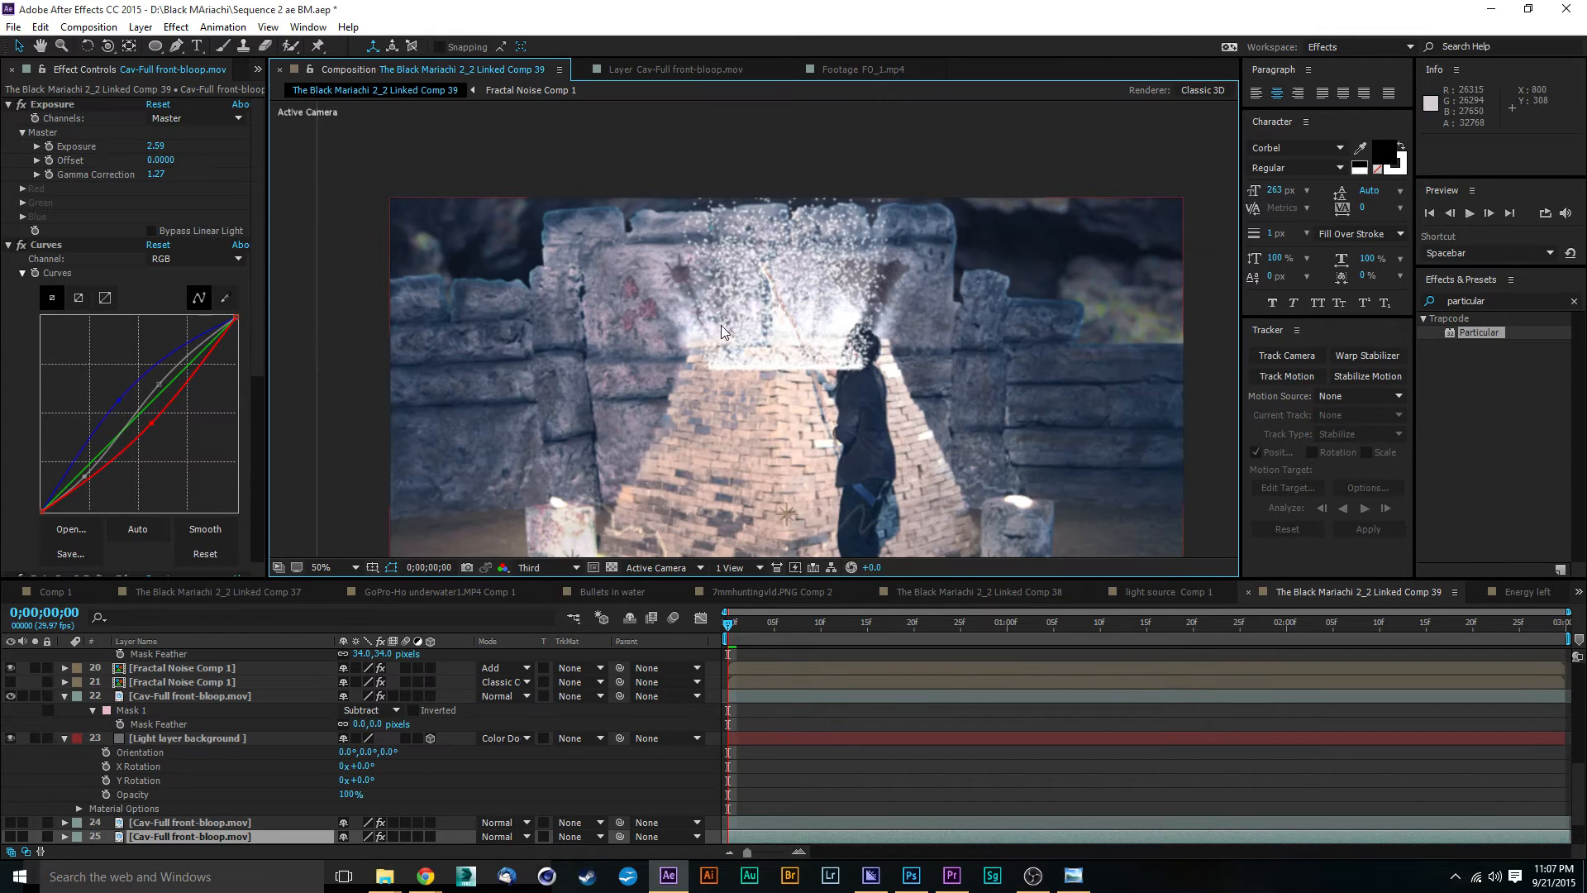
scroll(200, 732, up, 10)
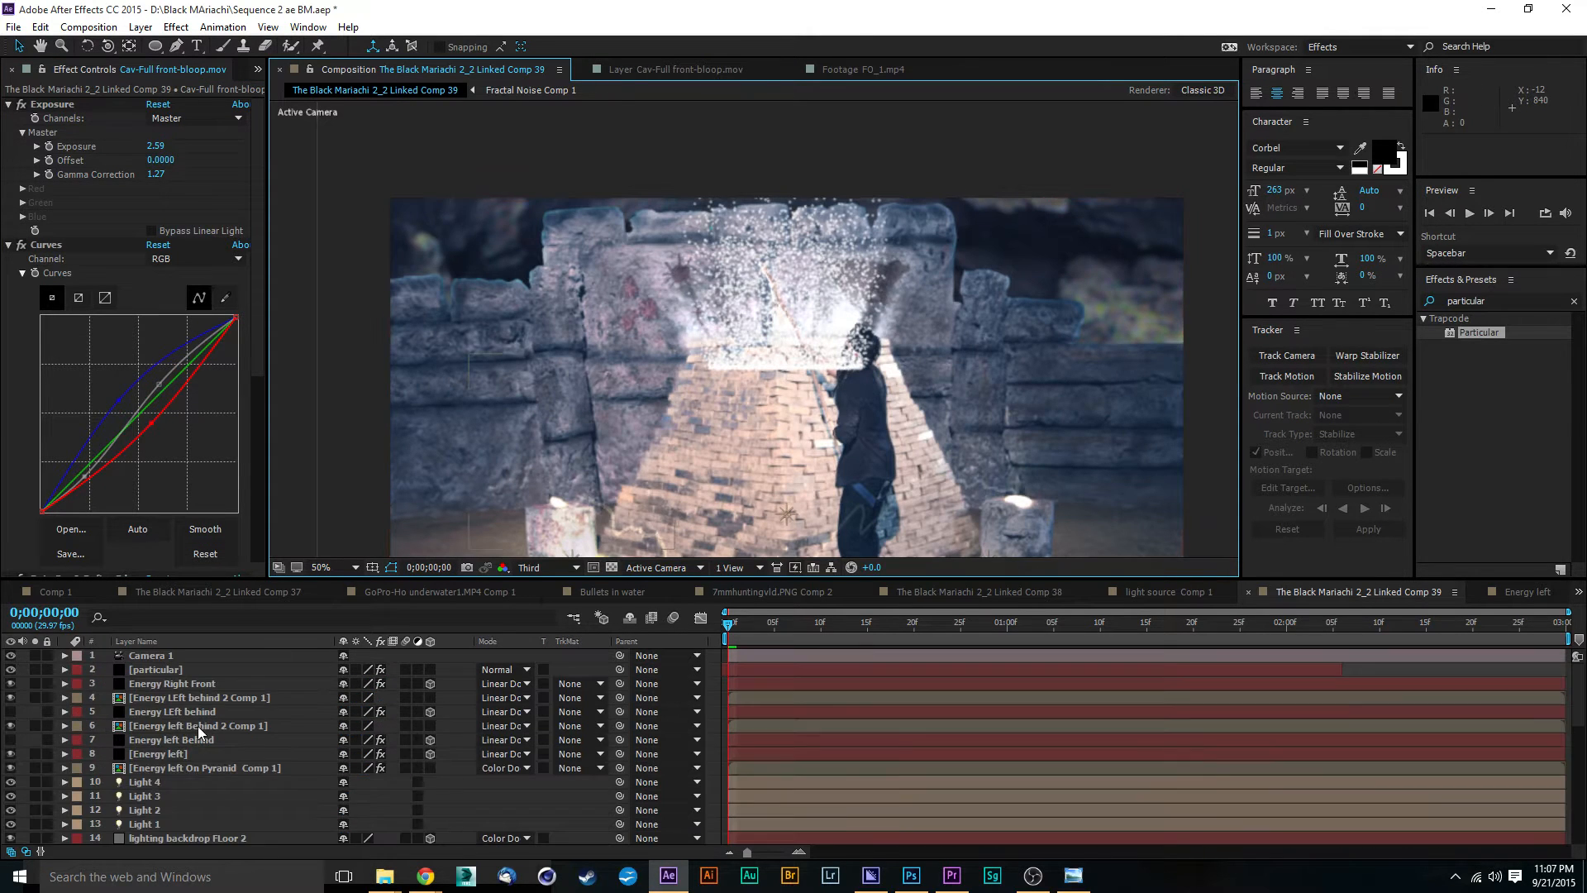
click(176, 671)
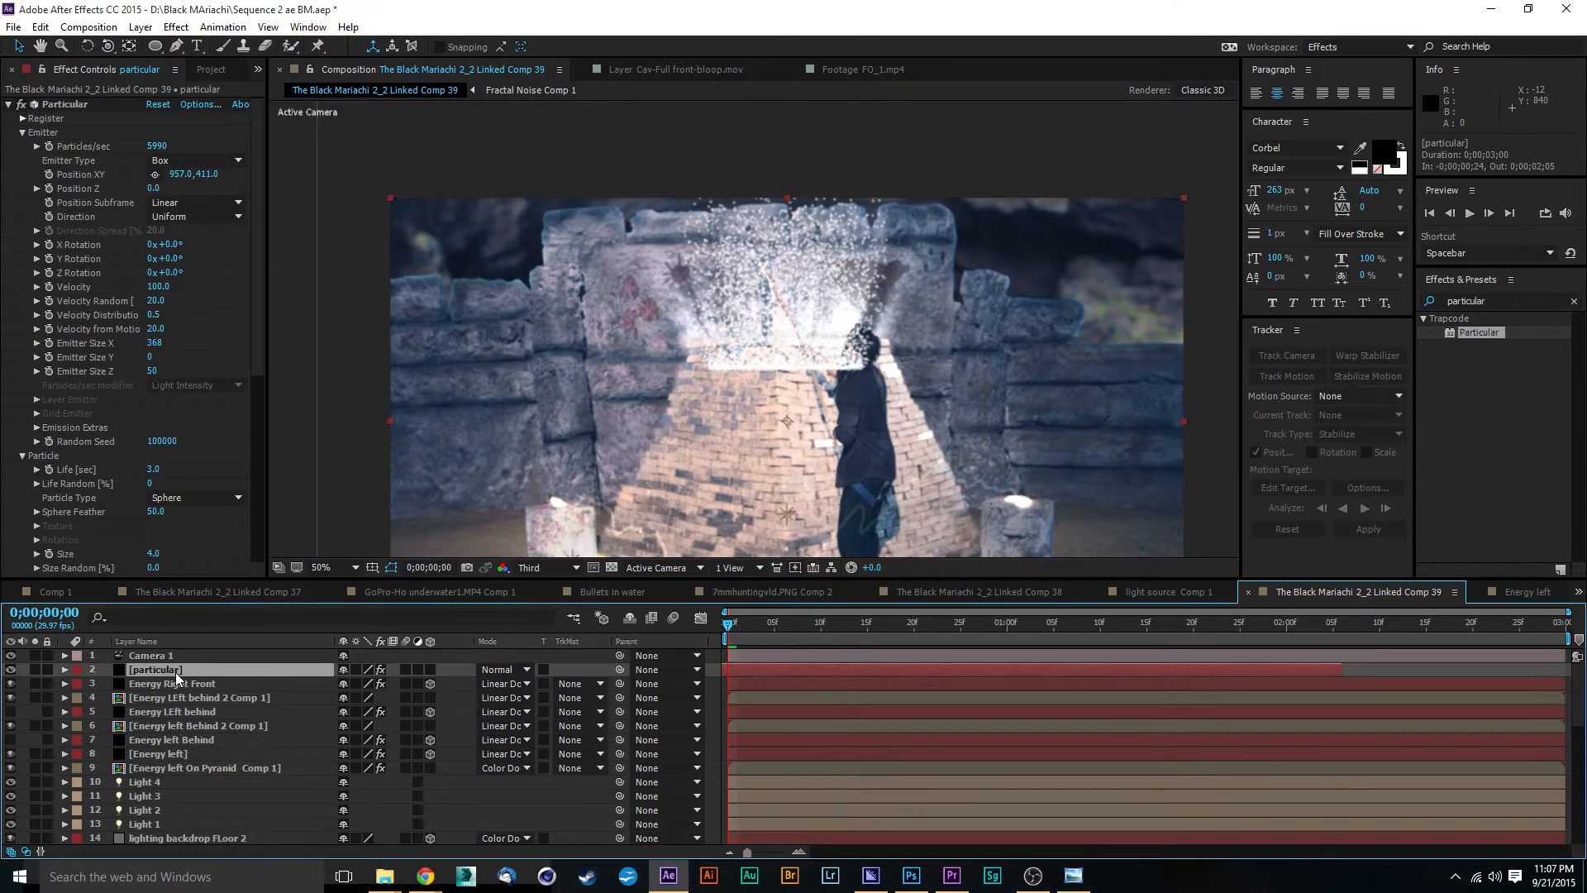
click(153, 469)
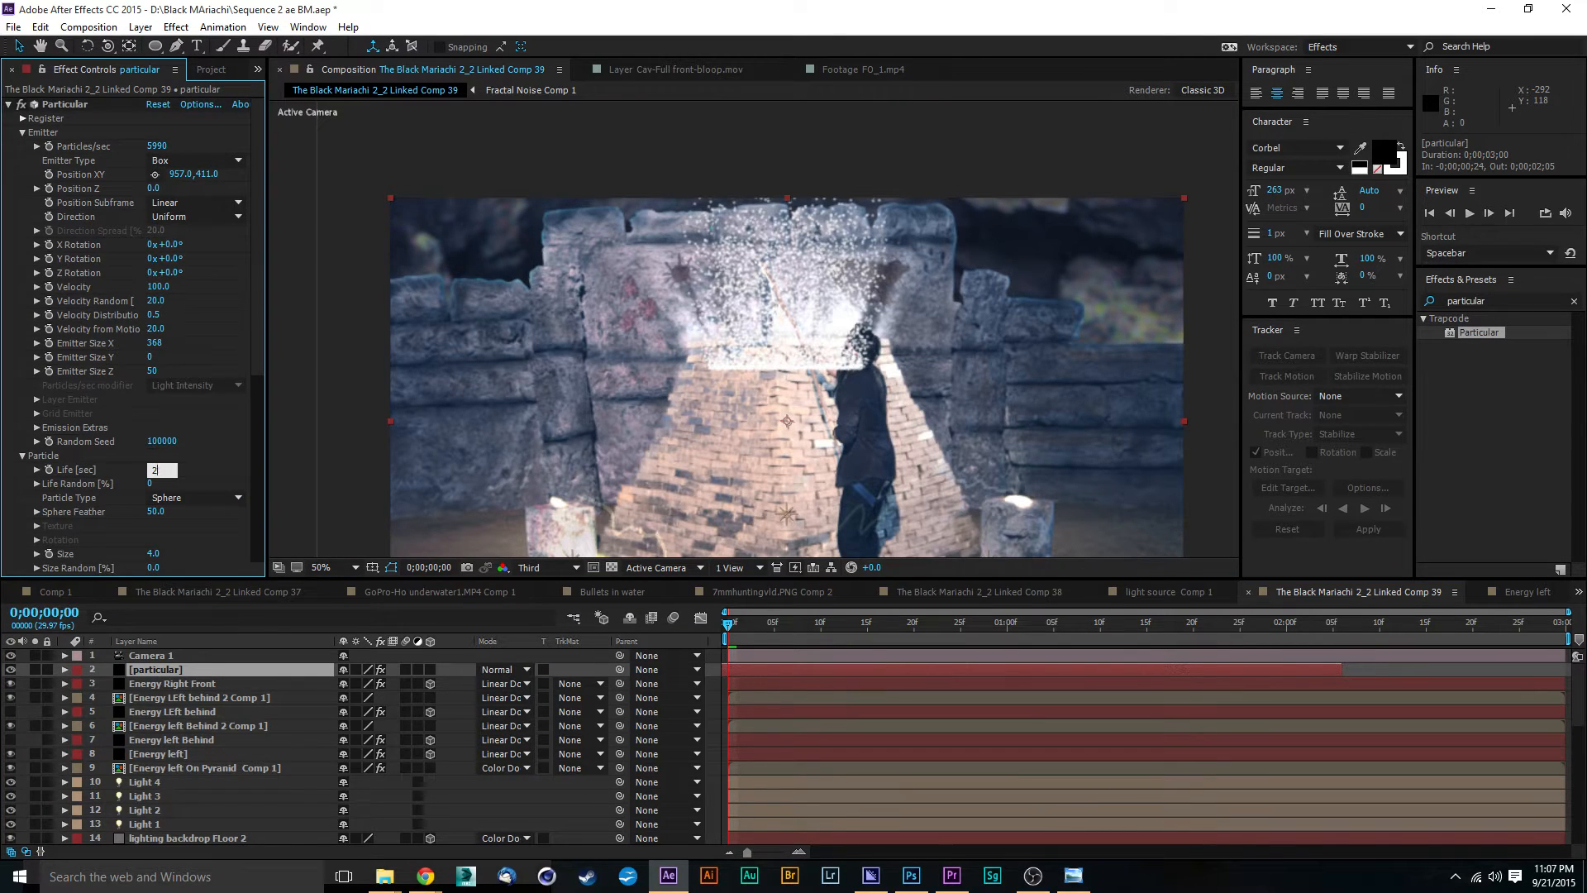
key(Return)
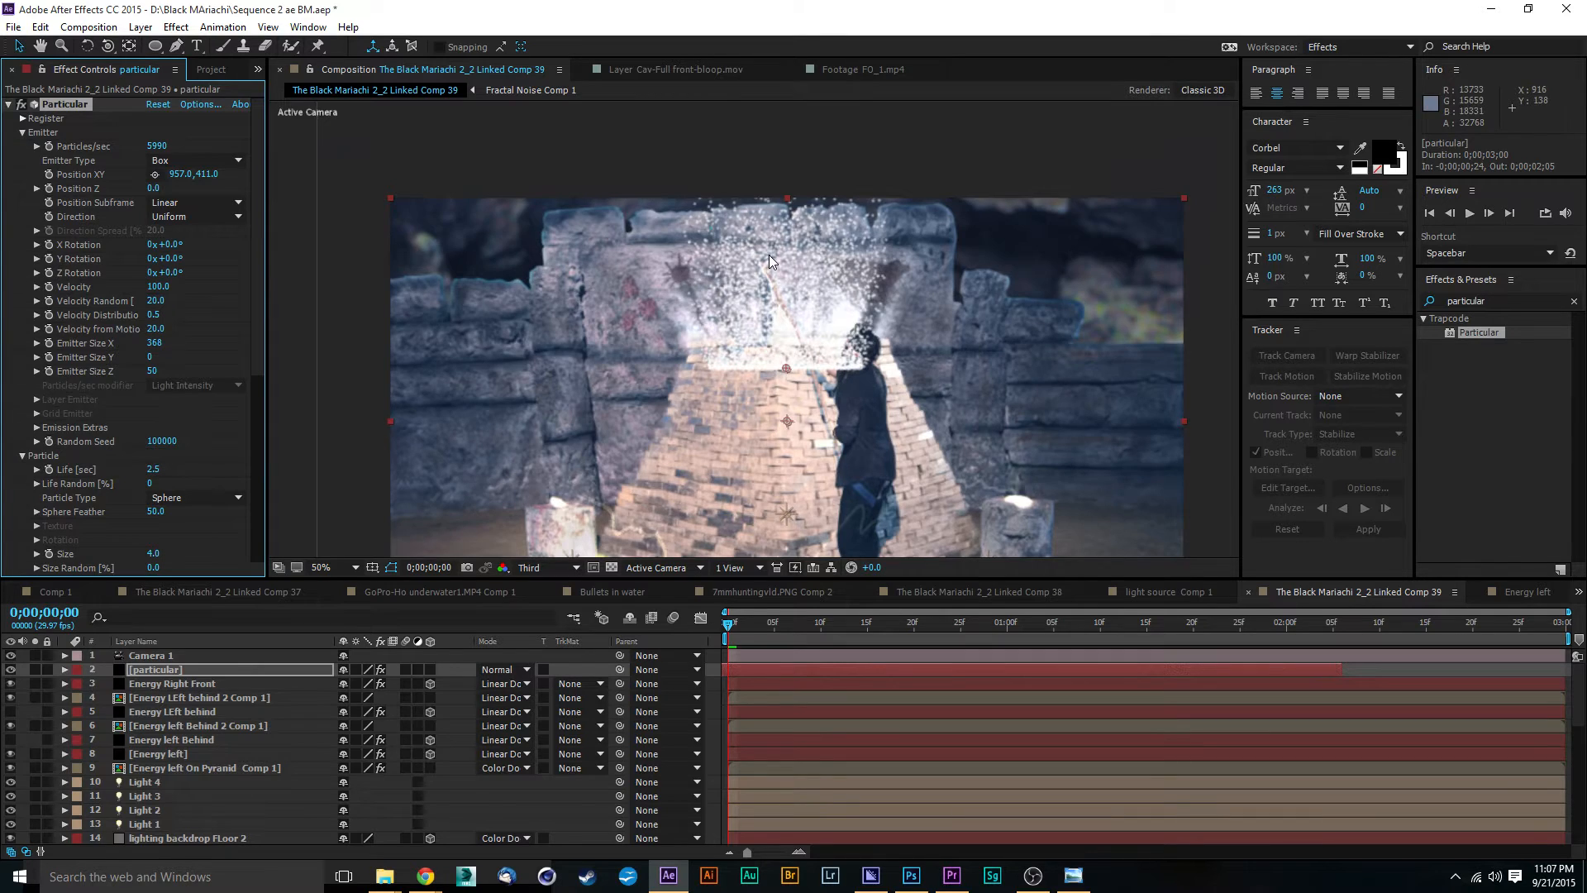
Step: Set the air physics Spin Amplitude to 49 and Spin Frequency to 1.7, and preview the composition
scroll(777, 256, up, 1)
scroll(777, 255, down, 1)
scroll(253, 355, down, 2)
scroll(244, 413, down, 5)
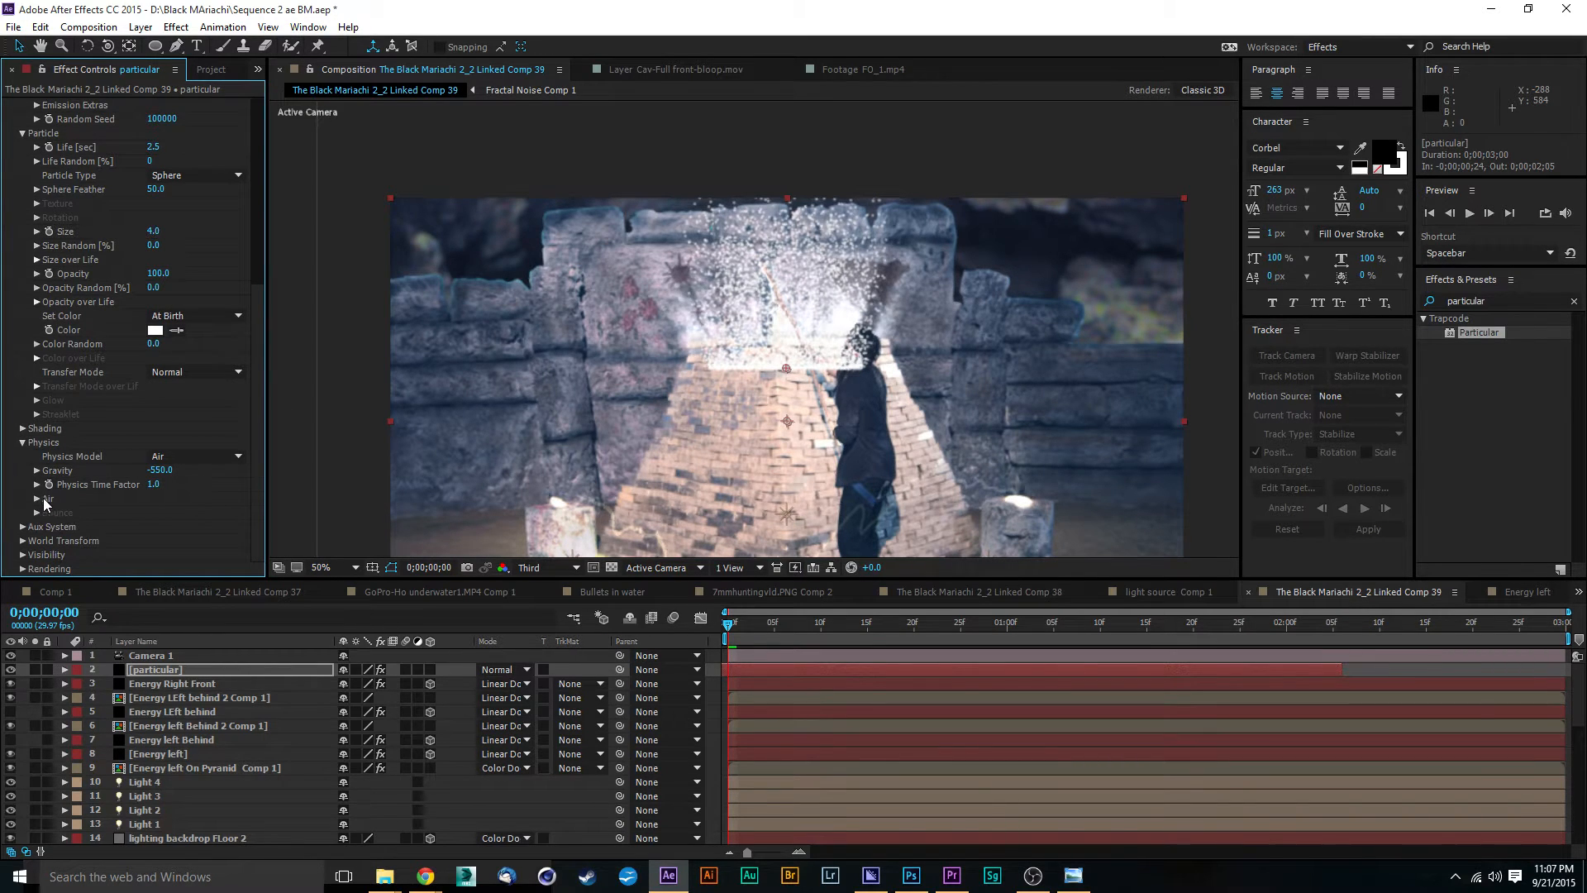
scroll(264, 413, down, 2)
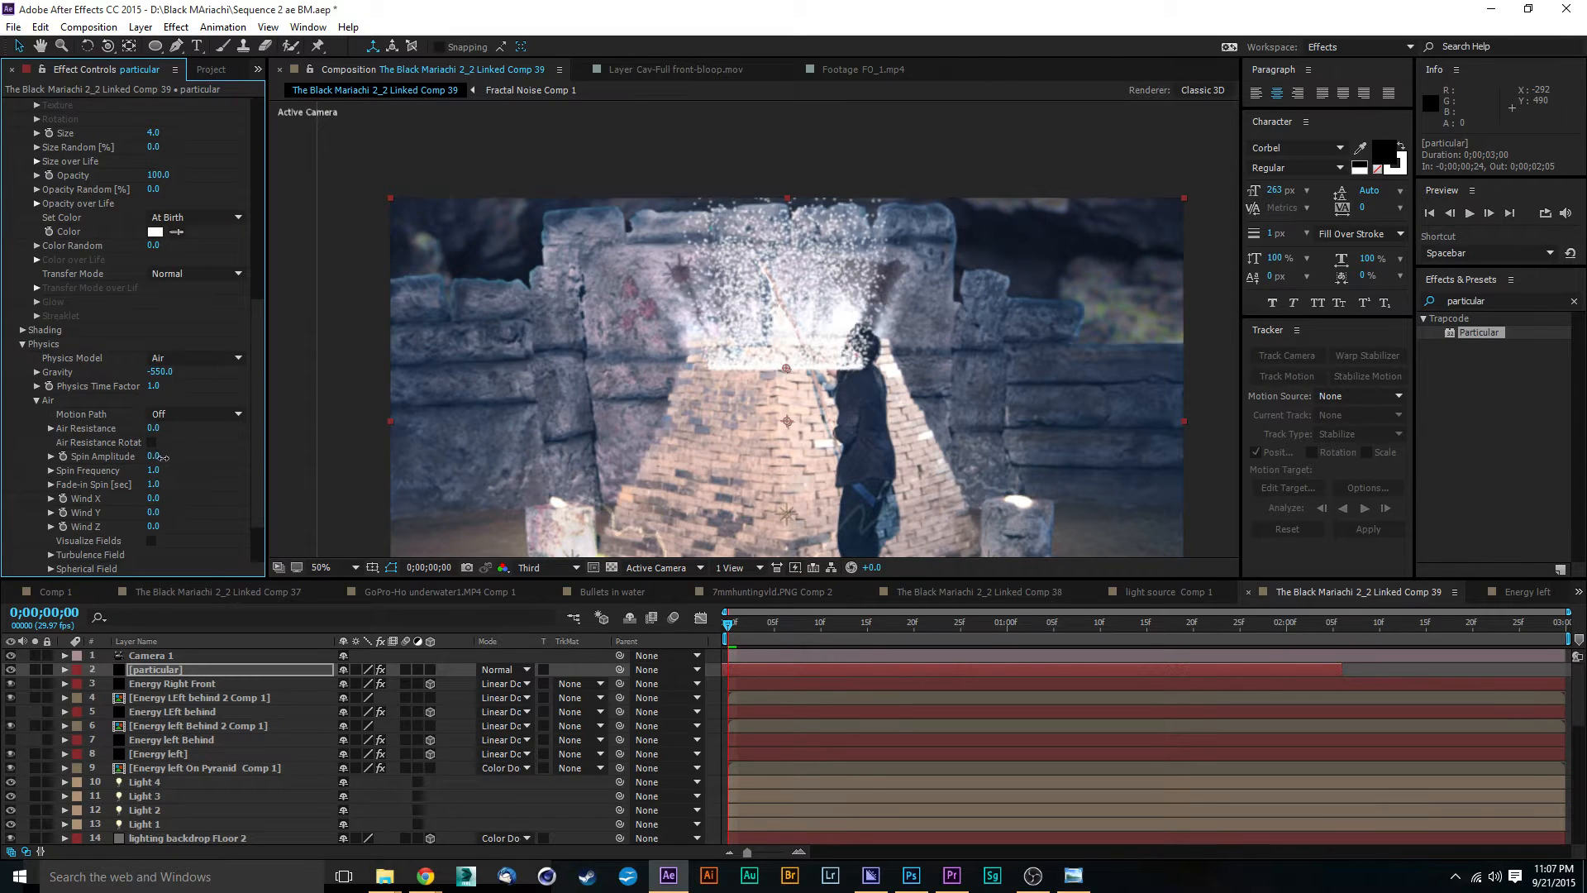
mouse_move(163, 457)
mouse_down()
mouse_move(224, 459)
mouse_move(159, 472)
mouse_up()
key(space)
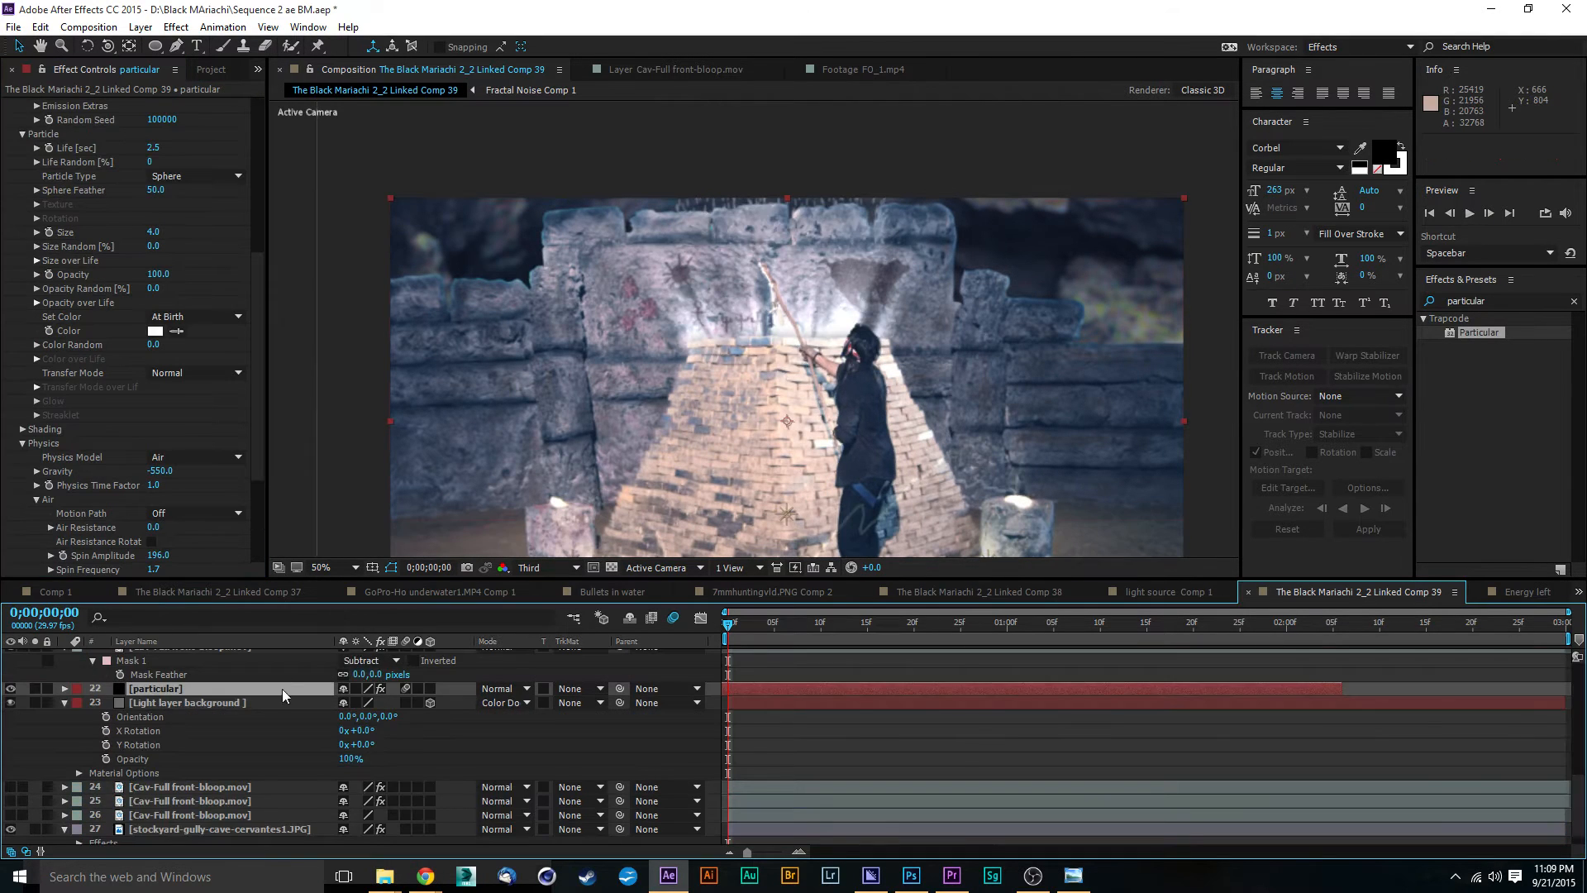
Step: Move the particular layer up the stack to just above the two Fractal Noise Comp 1 layers
scroll(268, 716, up, 1)
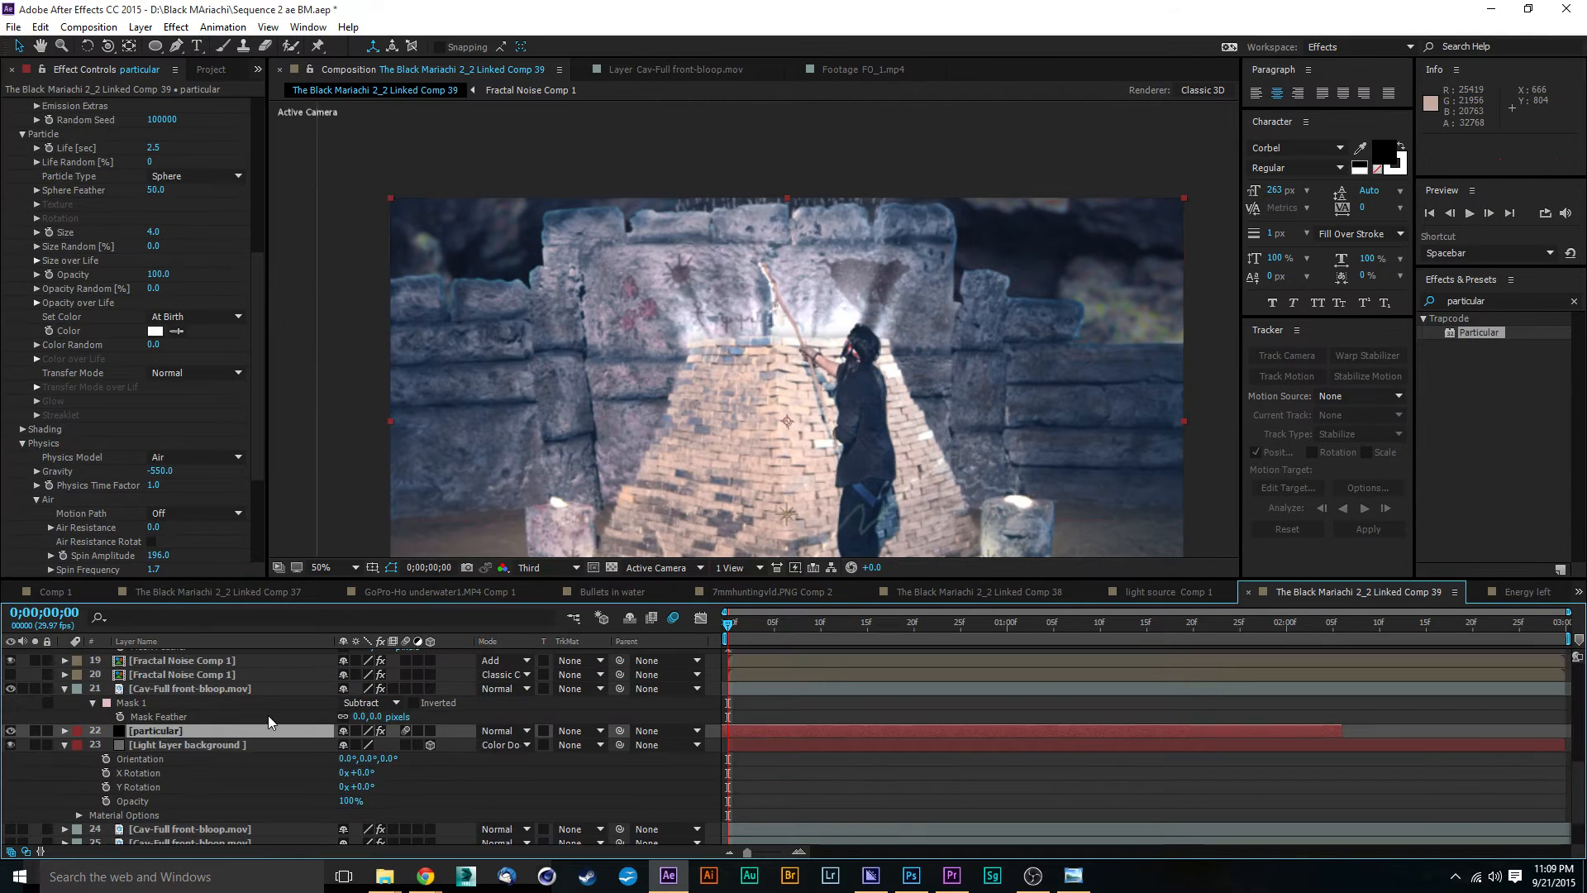
drag(157, 733, 166, 688)
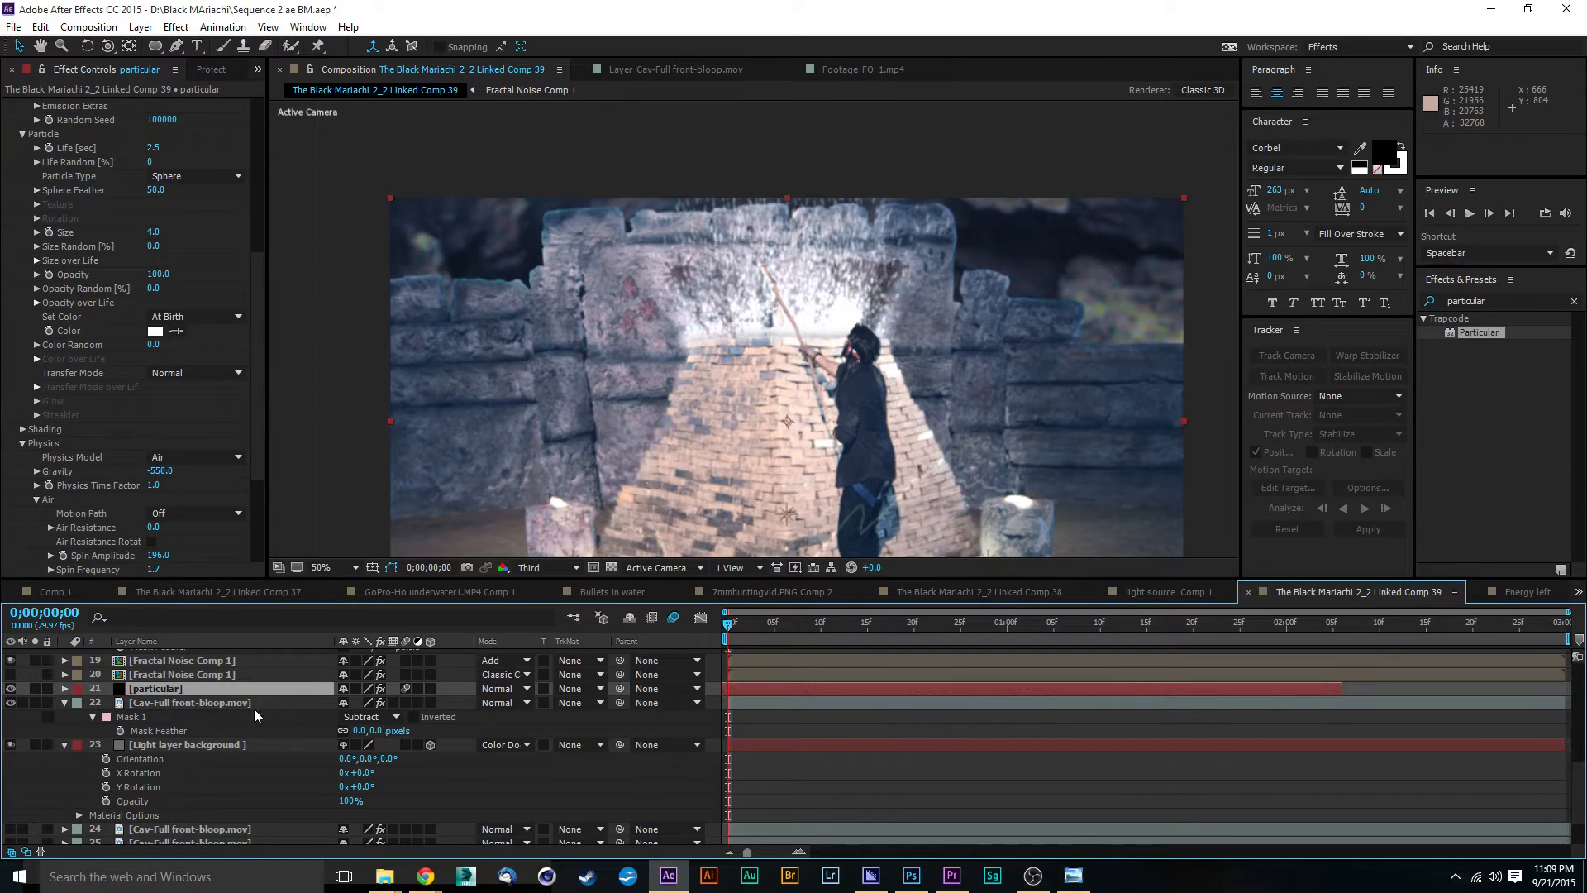
scroll(172, 721, up, 1)
drag(165, 729, 166, 691)
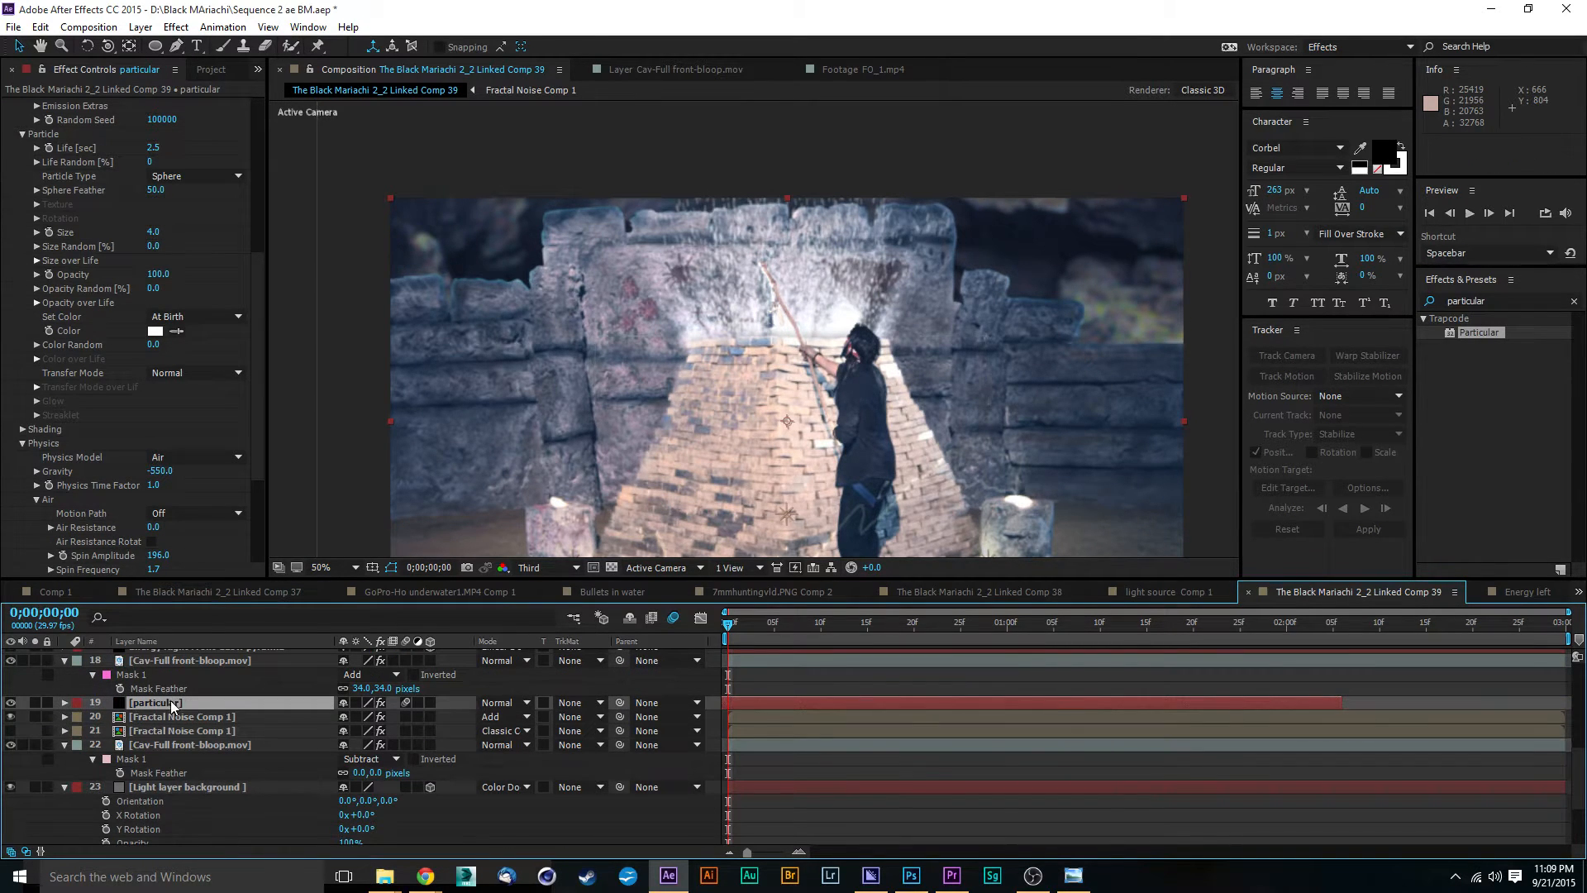
Step: Try the Add and Color Dodge blending modes on the particular layer, and preview the composition with Color Dodge
click(511, 703)
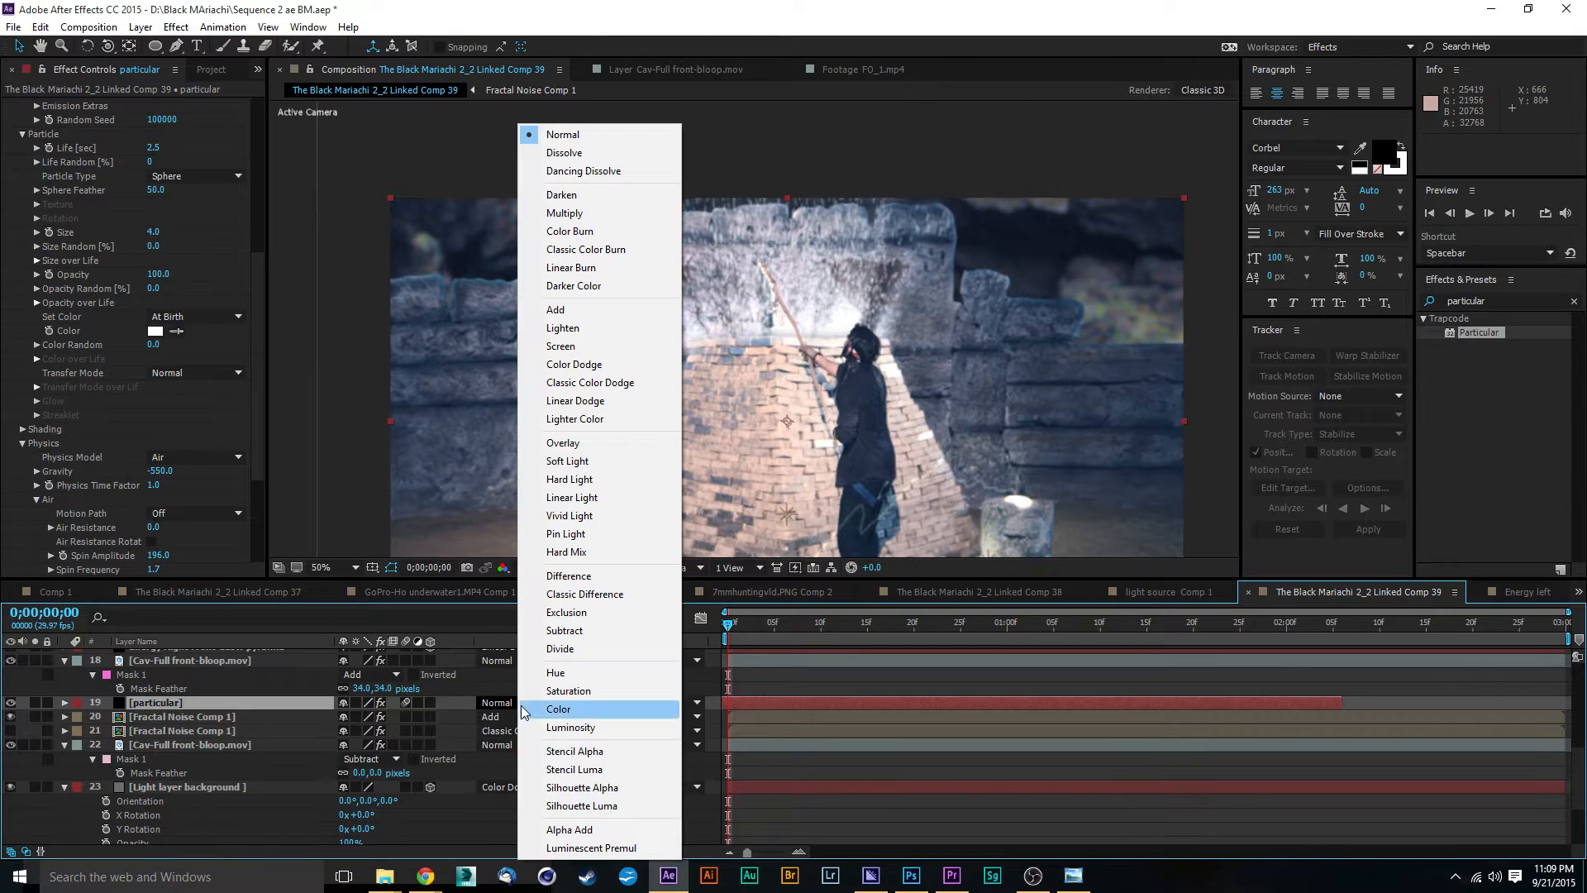
click(587, 311)
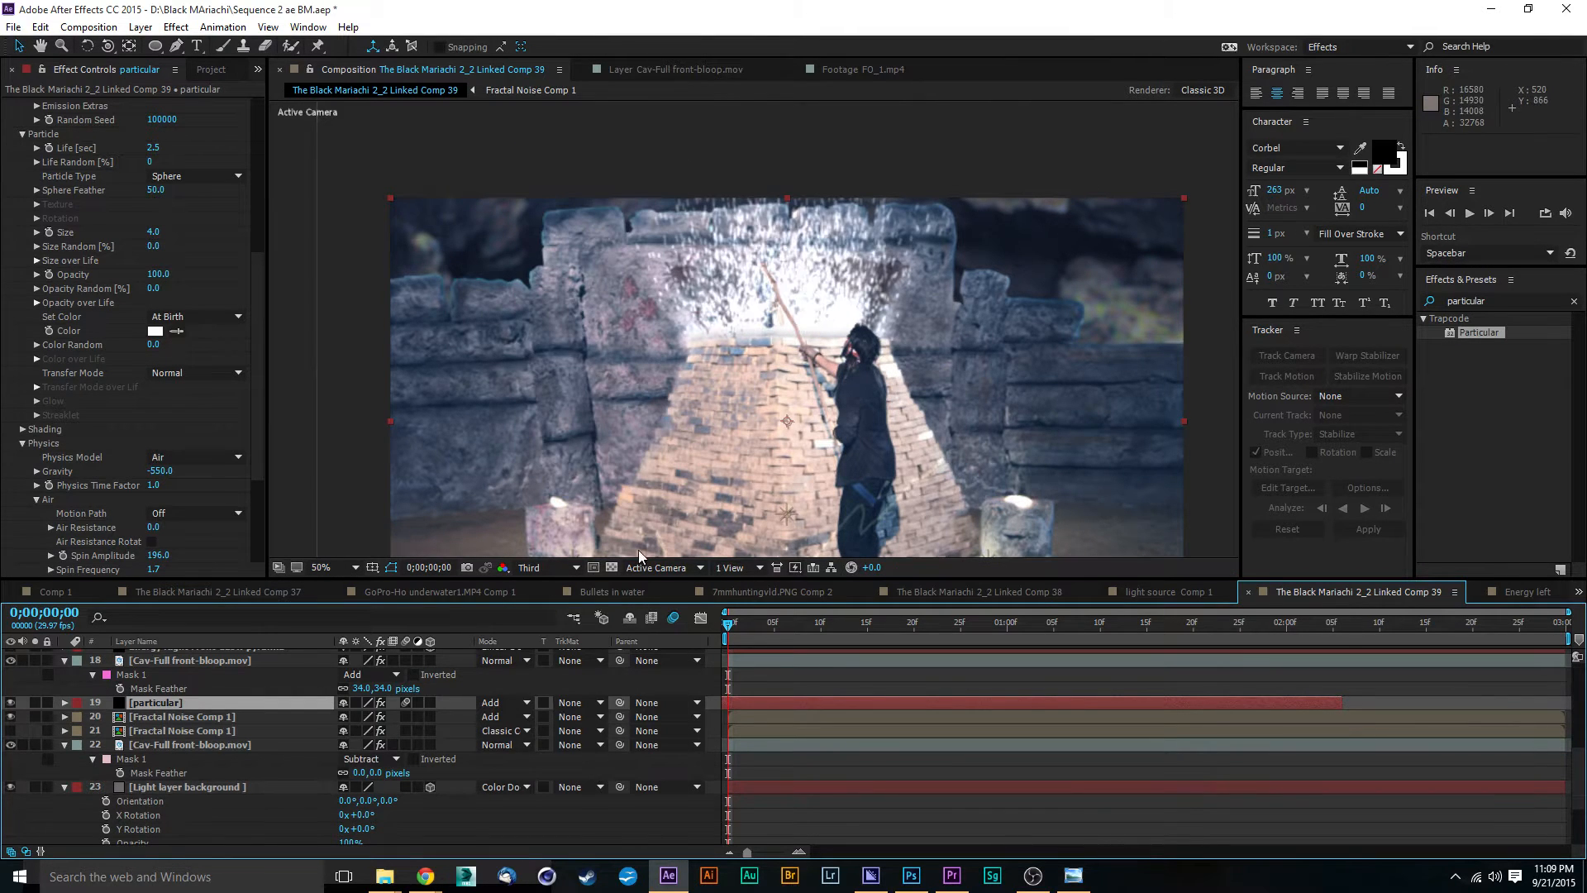
click(523, 703)
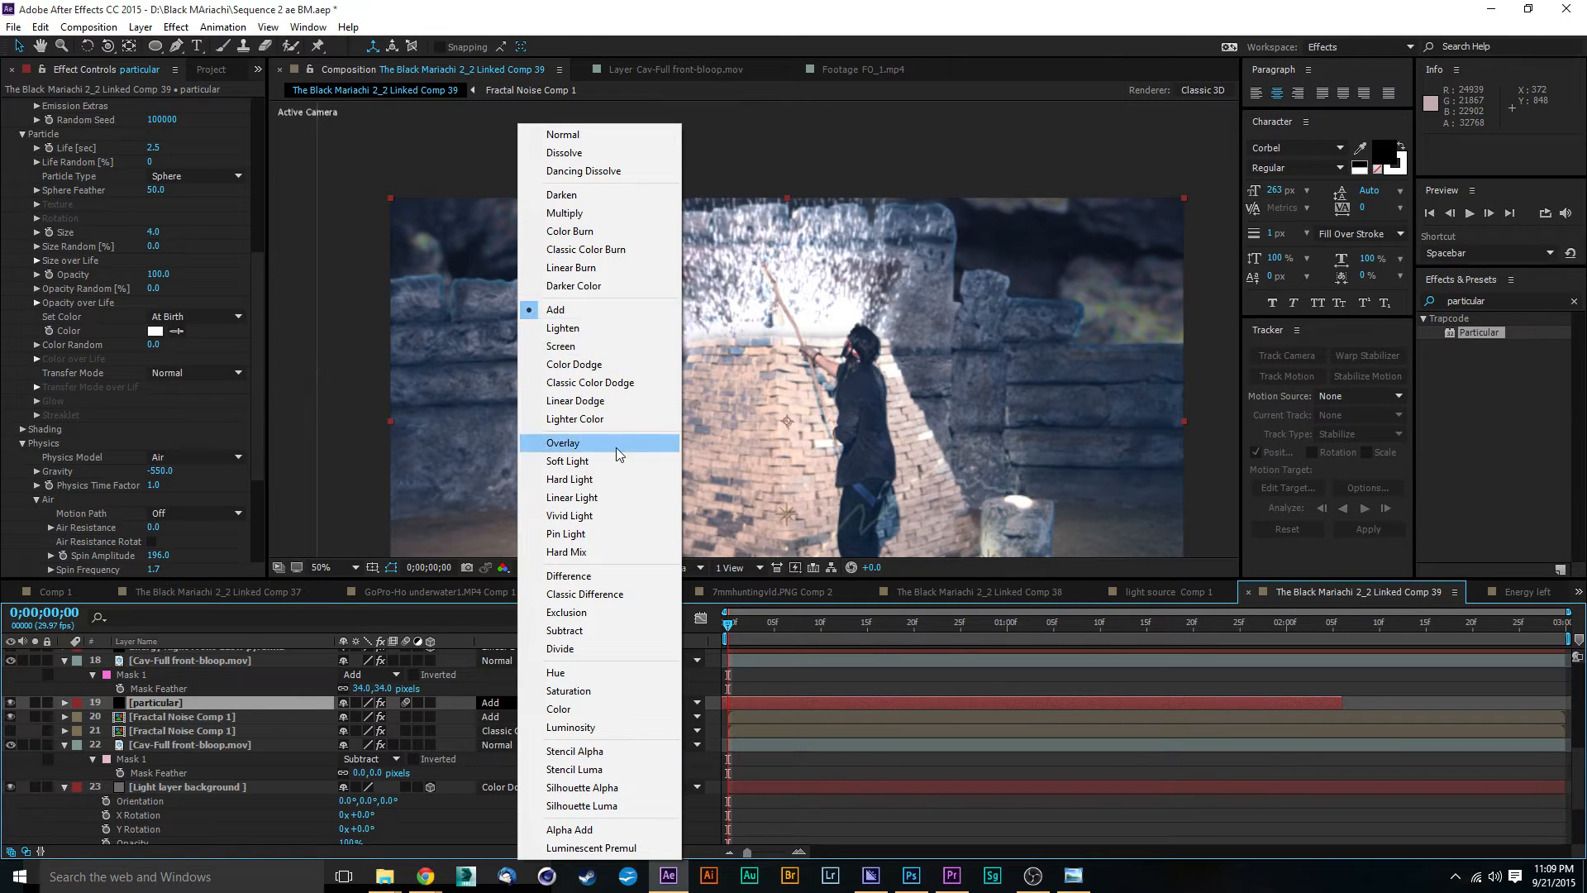
click(574, 365)
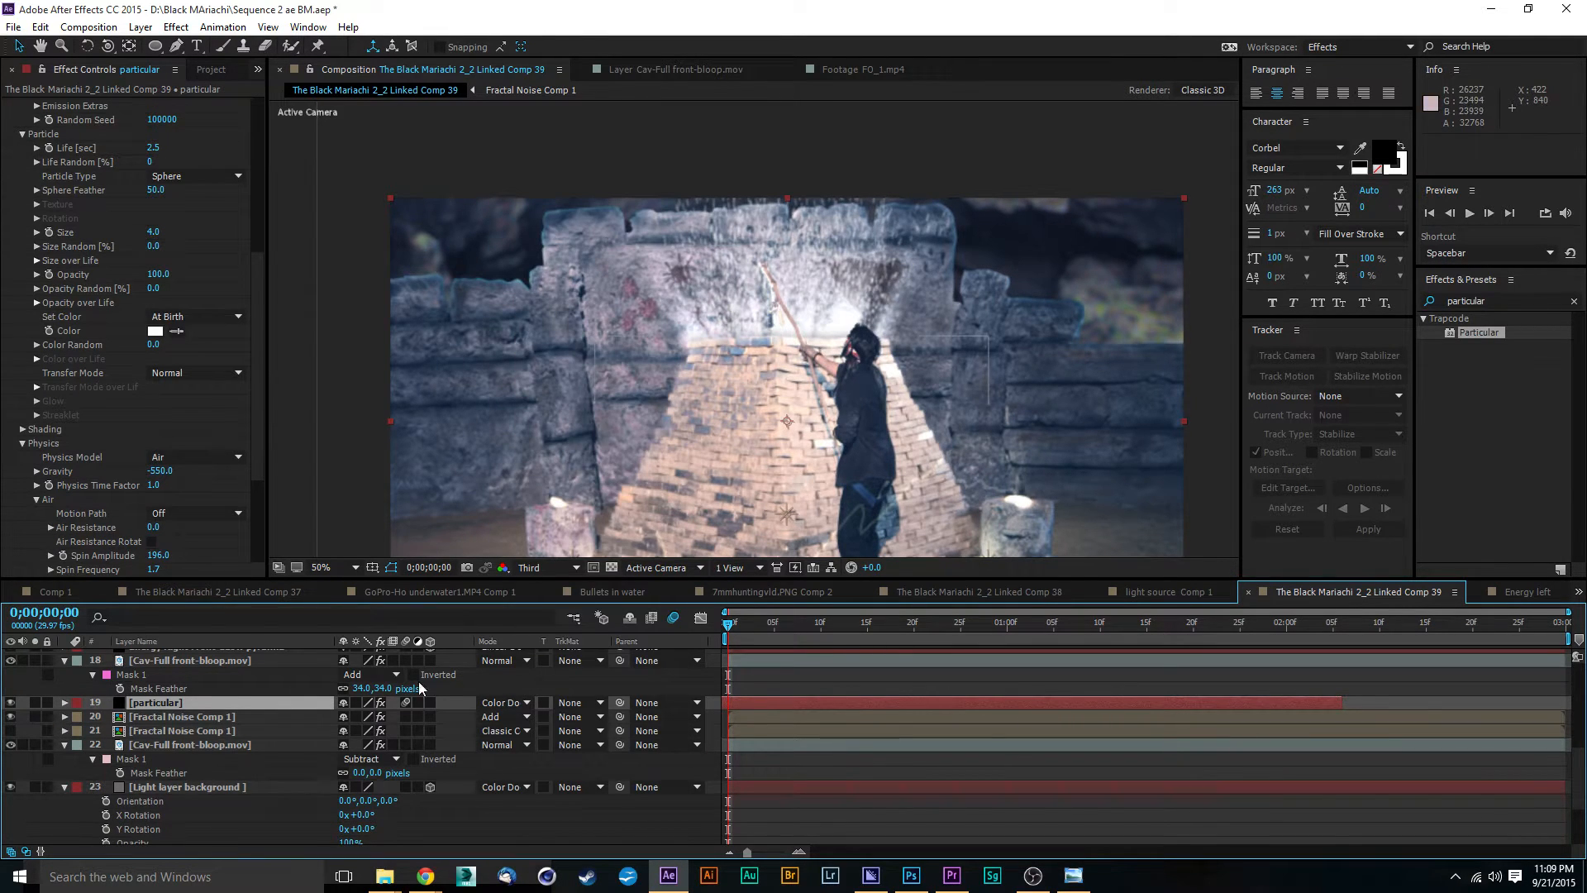
key(space)
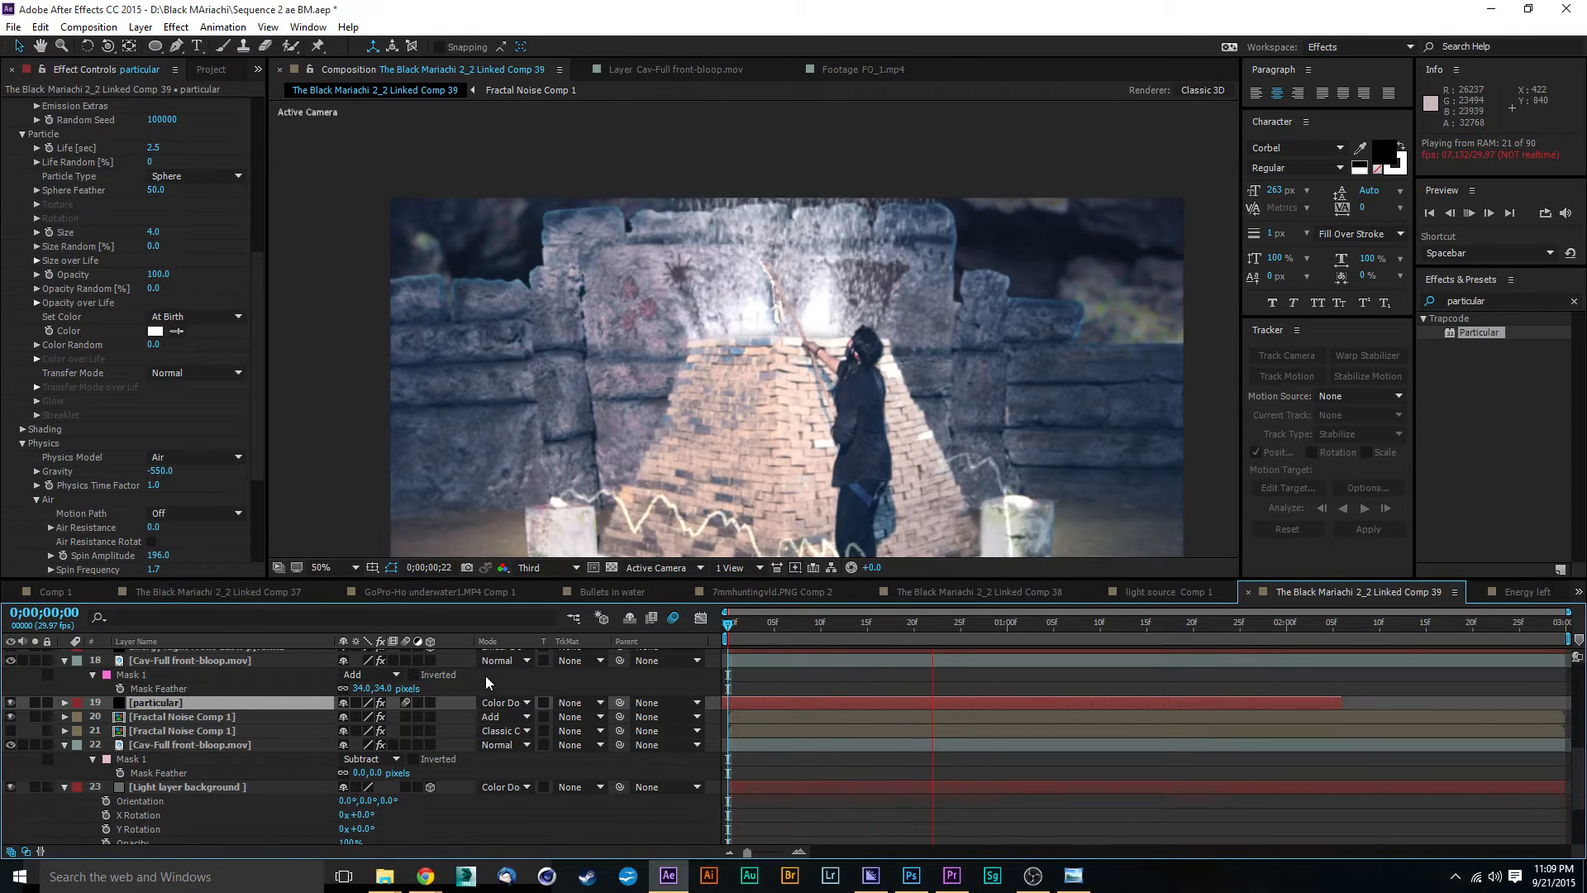
Step: Set the particular layer's blending mode to Add and preview the composition
click(501, 702)
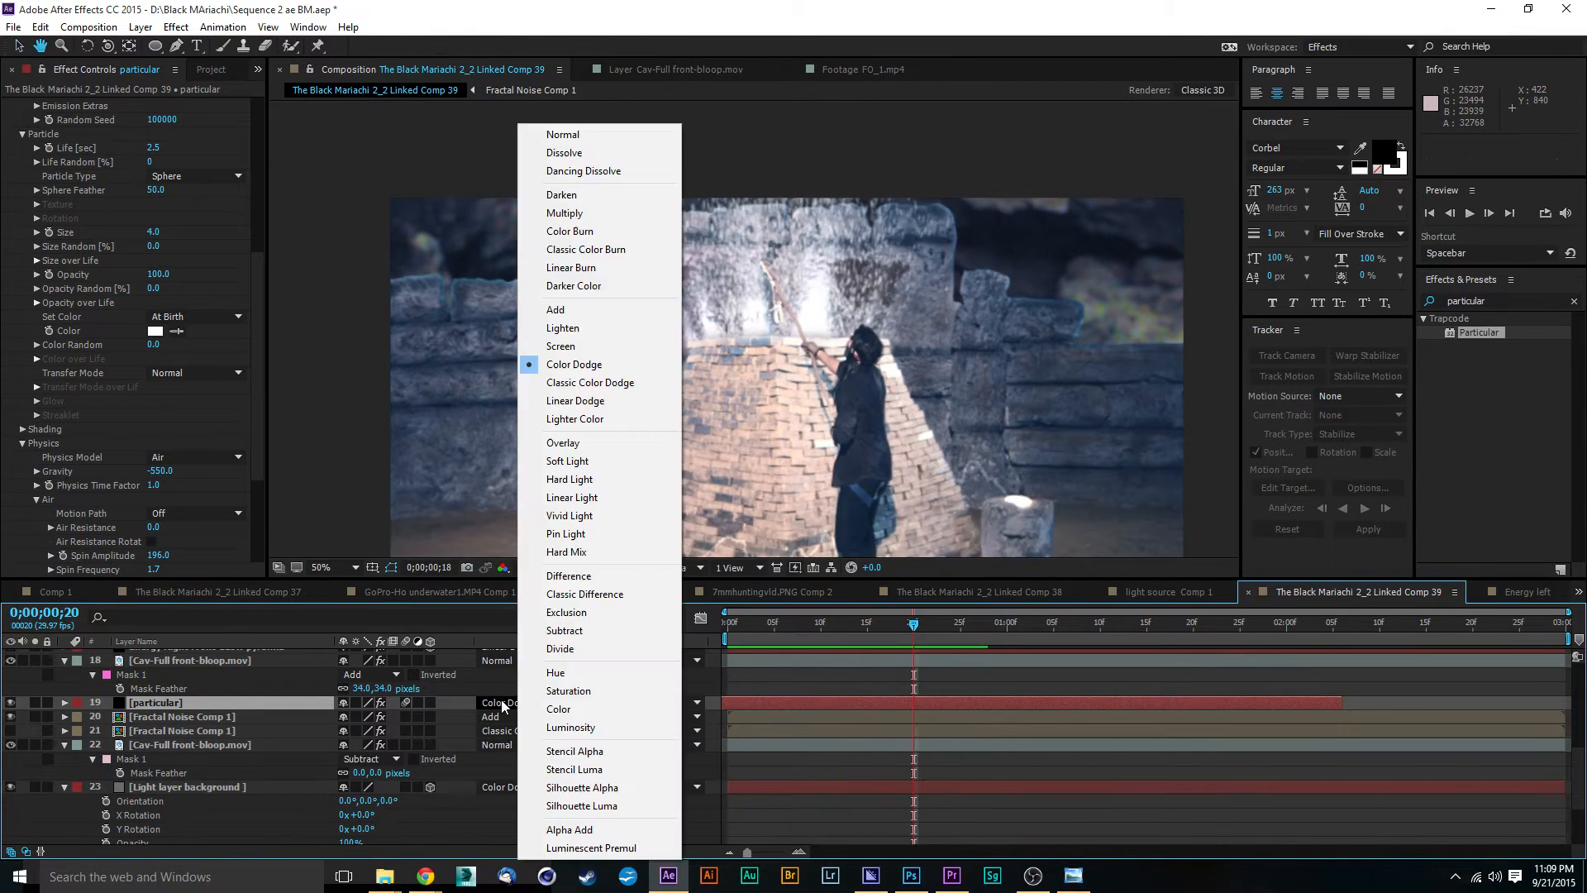
click(558, 309)
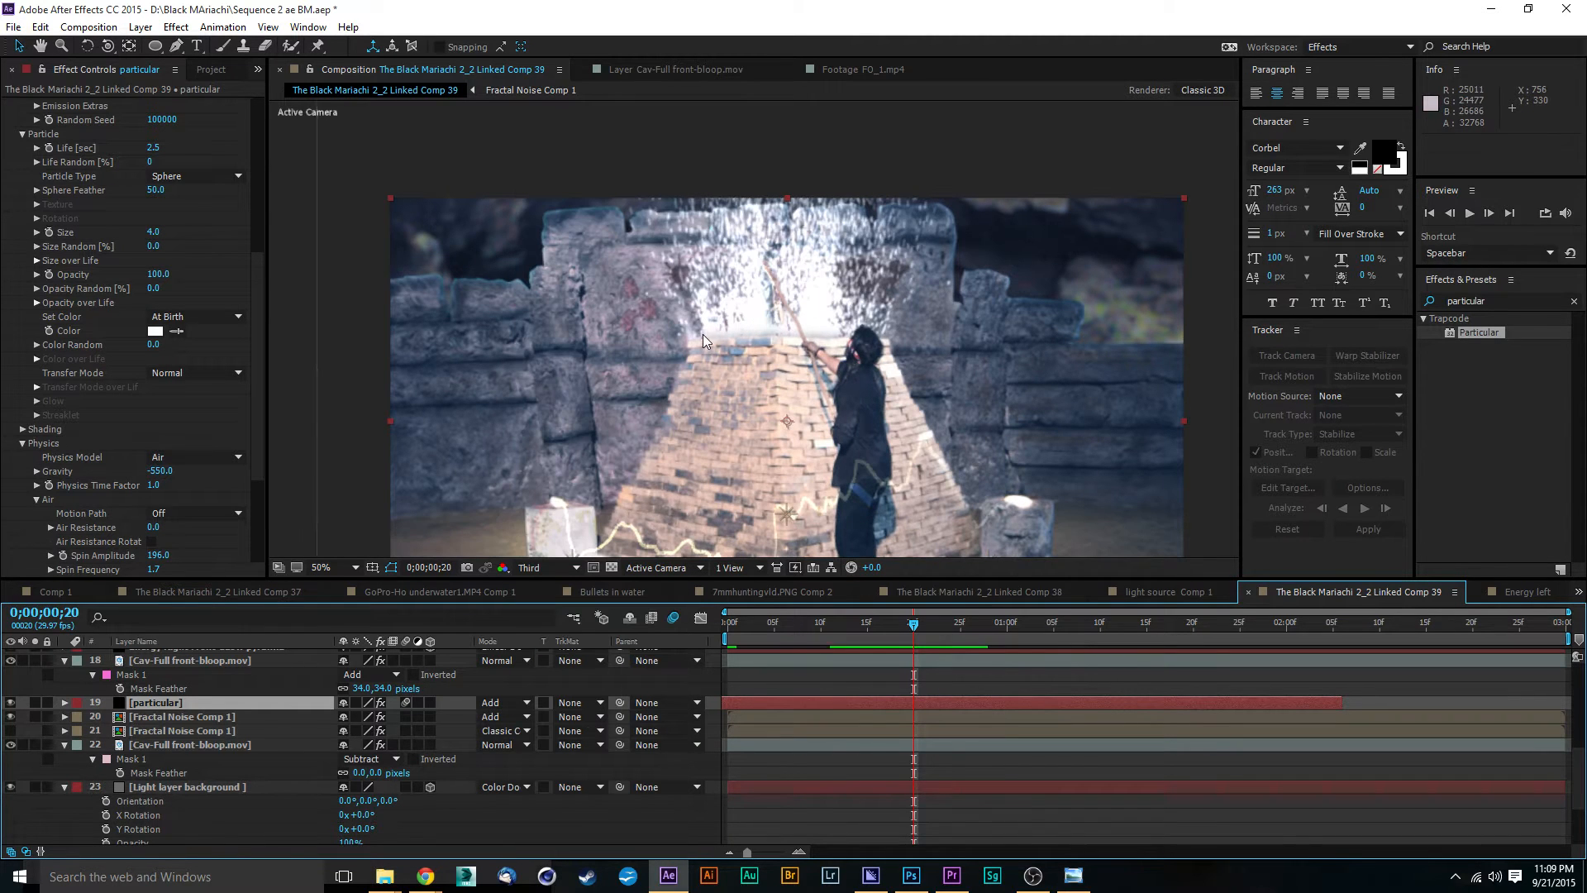
key(space)
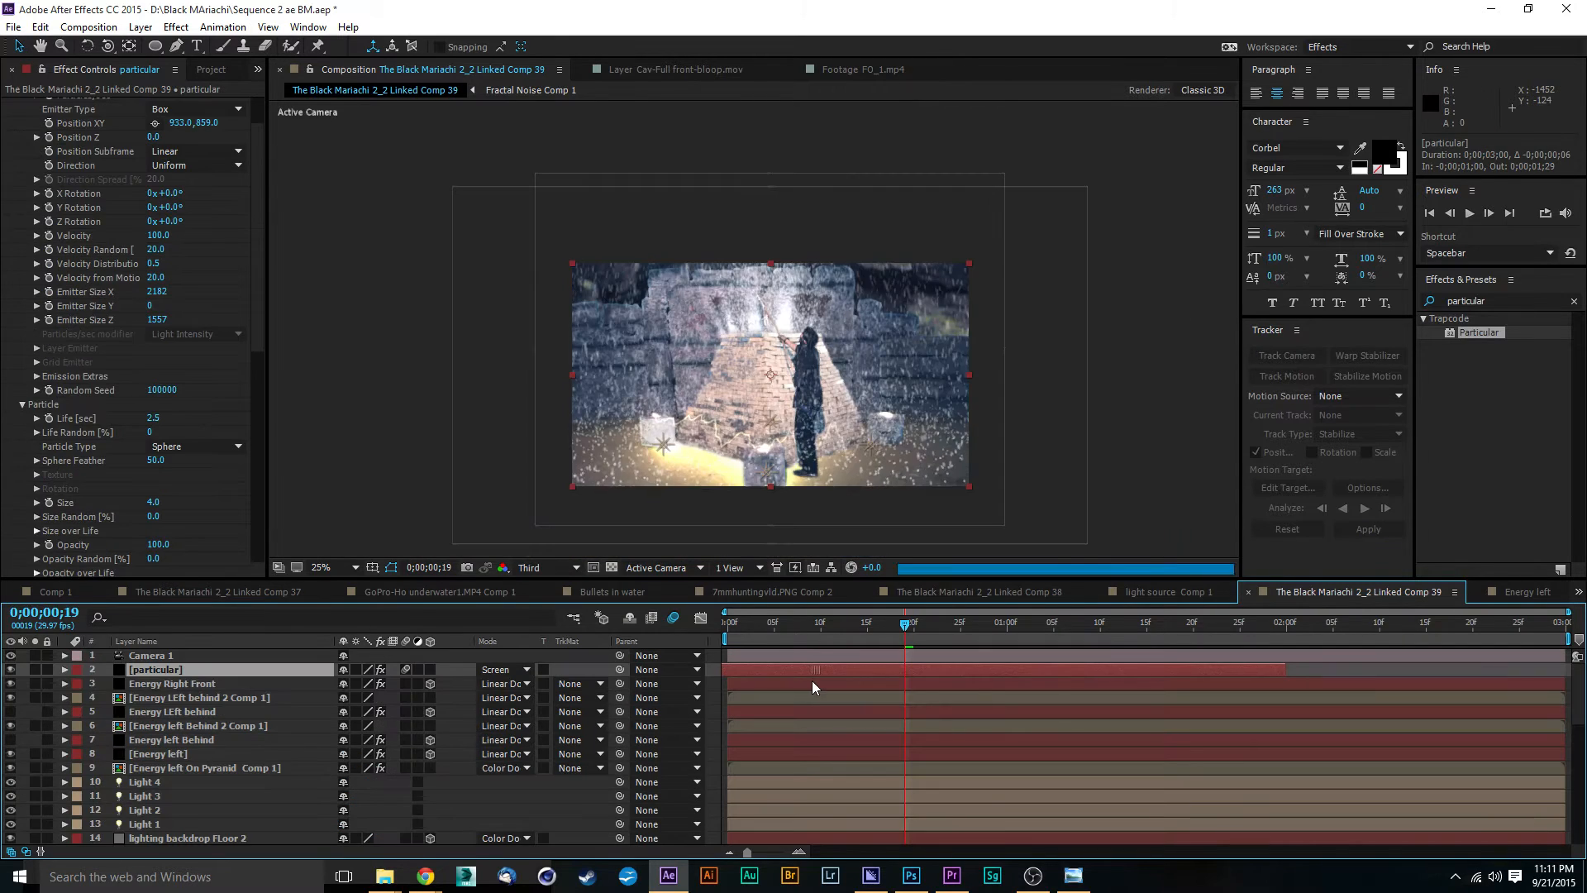
Step: From the first frame, shift the particular layer 7 frames earlier and extend its end by 25 frames to 0;00;02;16
drag(811, 625, 681, 627)
drag(805, 668, 741, 668)
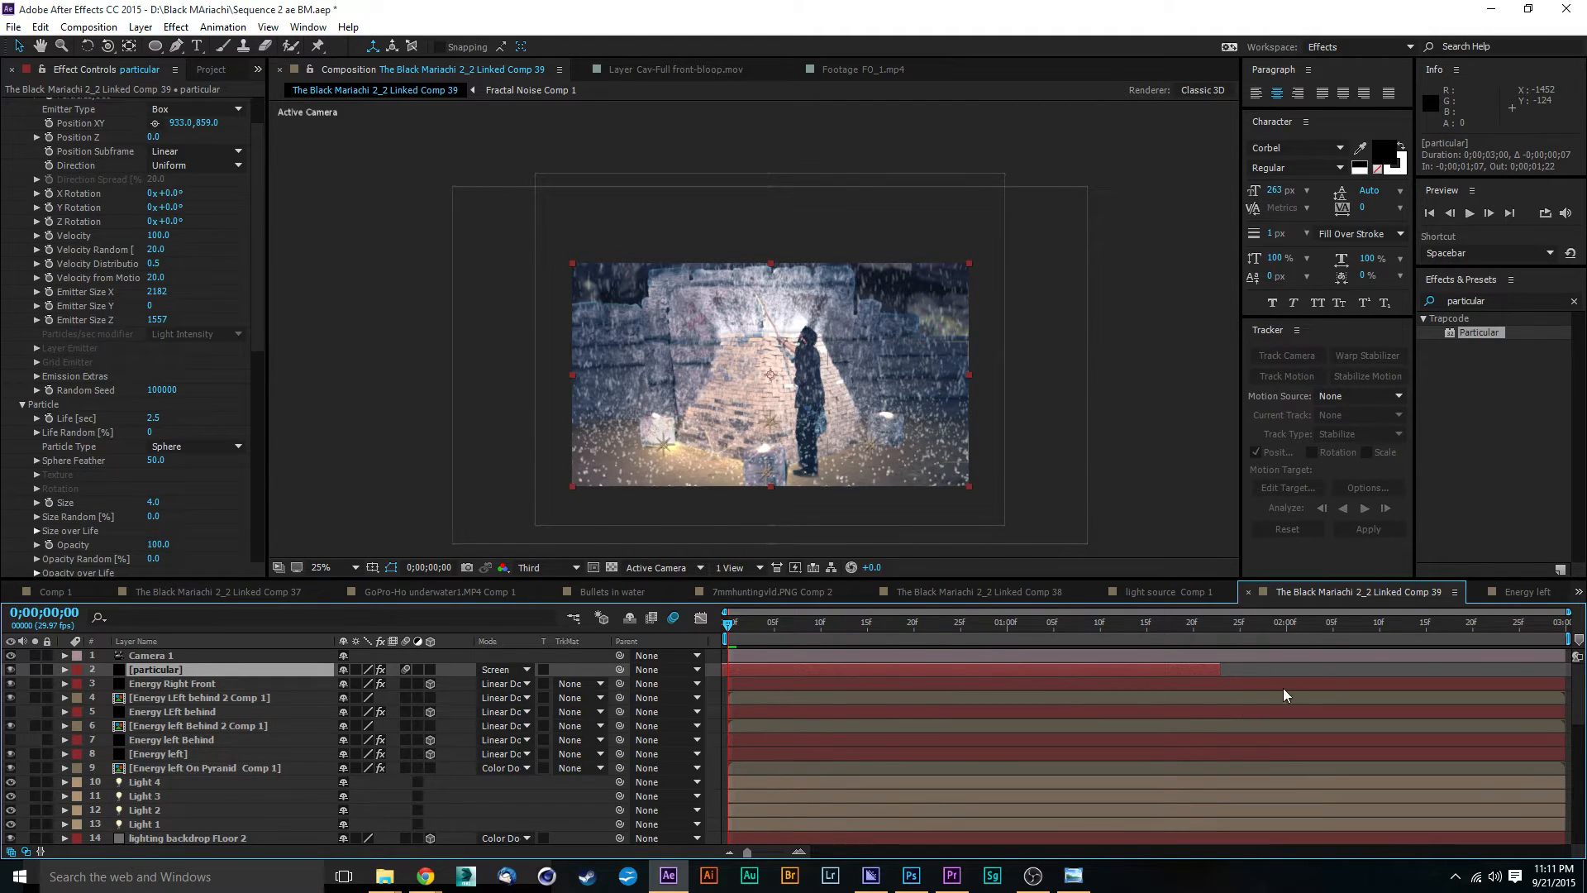
drag(1222, 670, 1444, 675)
Step: Reduce Particles/sec to 4550 on the Screen-mode particular layer and preview the composition from the first frame
click(256, 287)
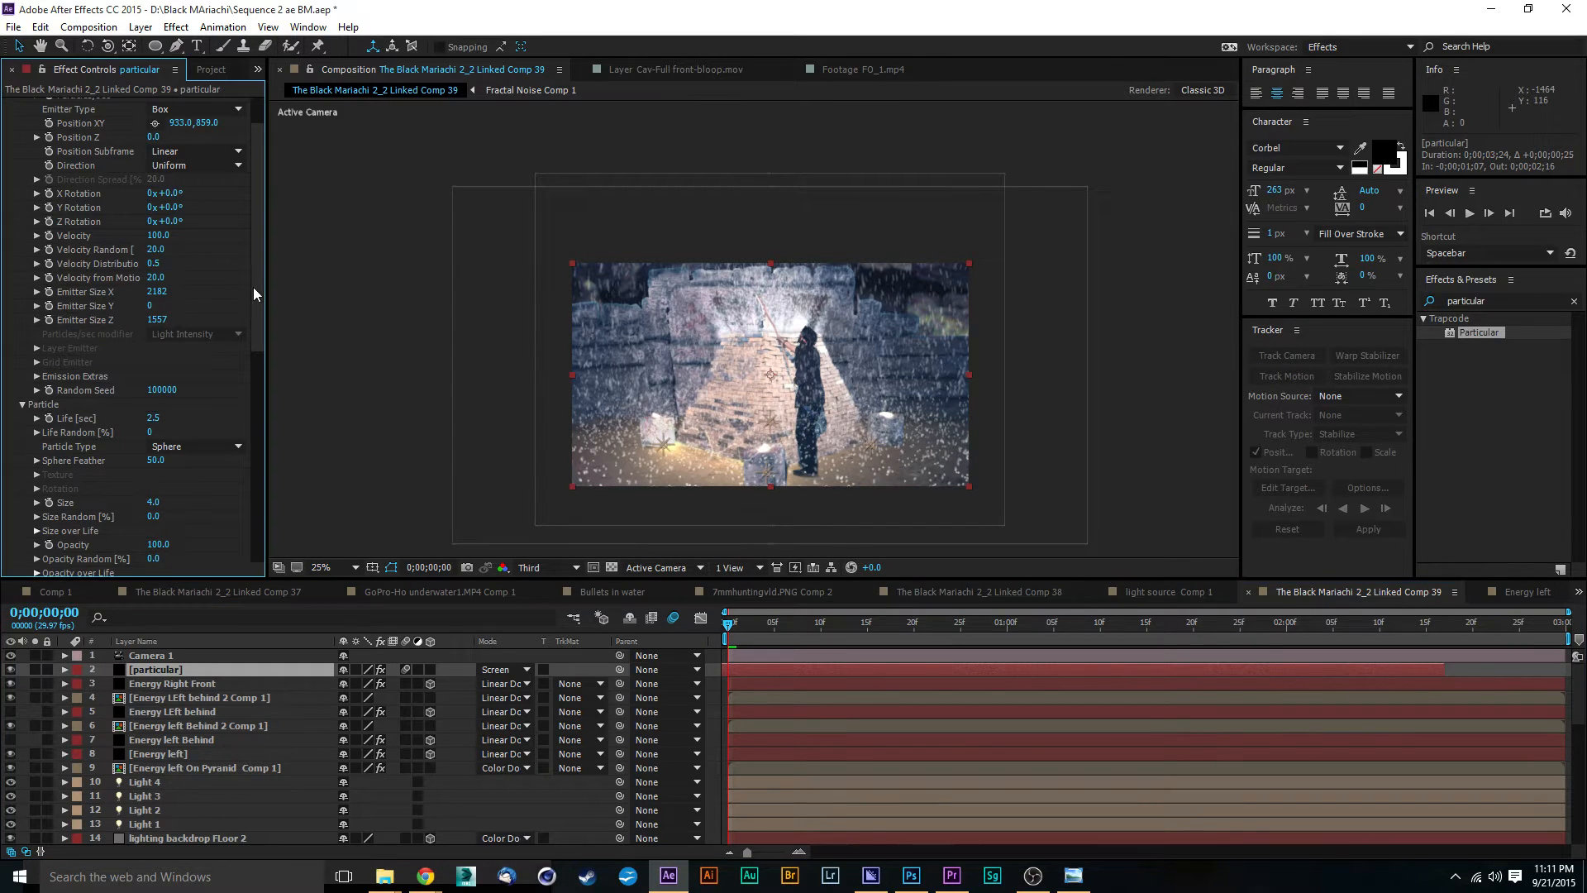
scroll(253, 286, up, 2)
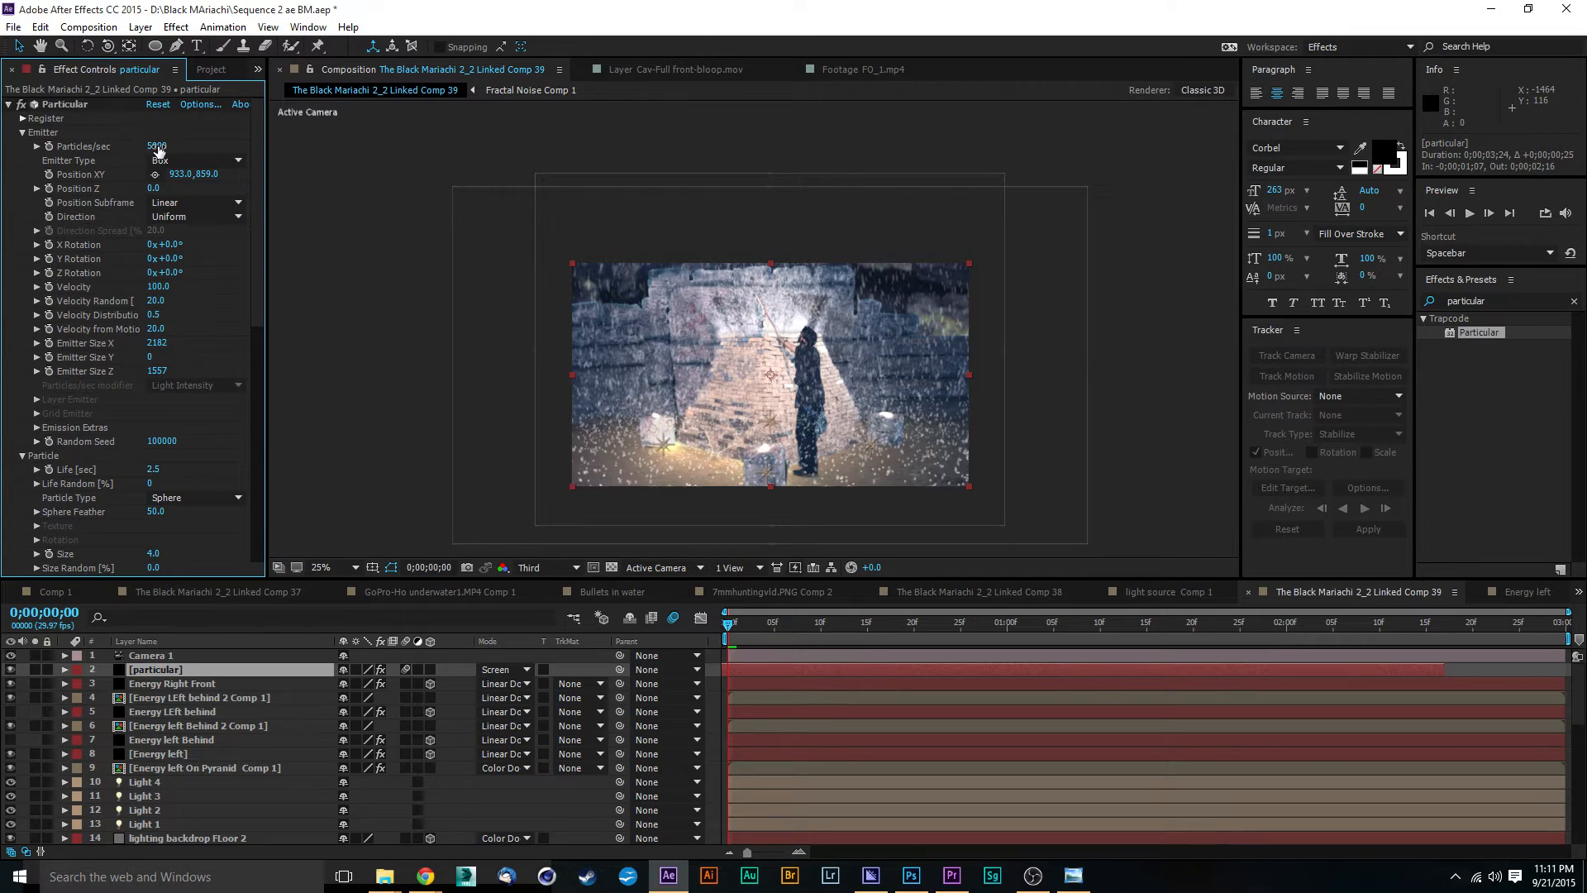
drag(158, 150, 137, 145)
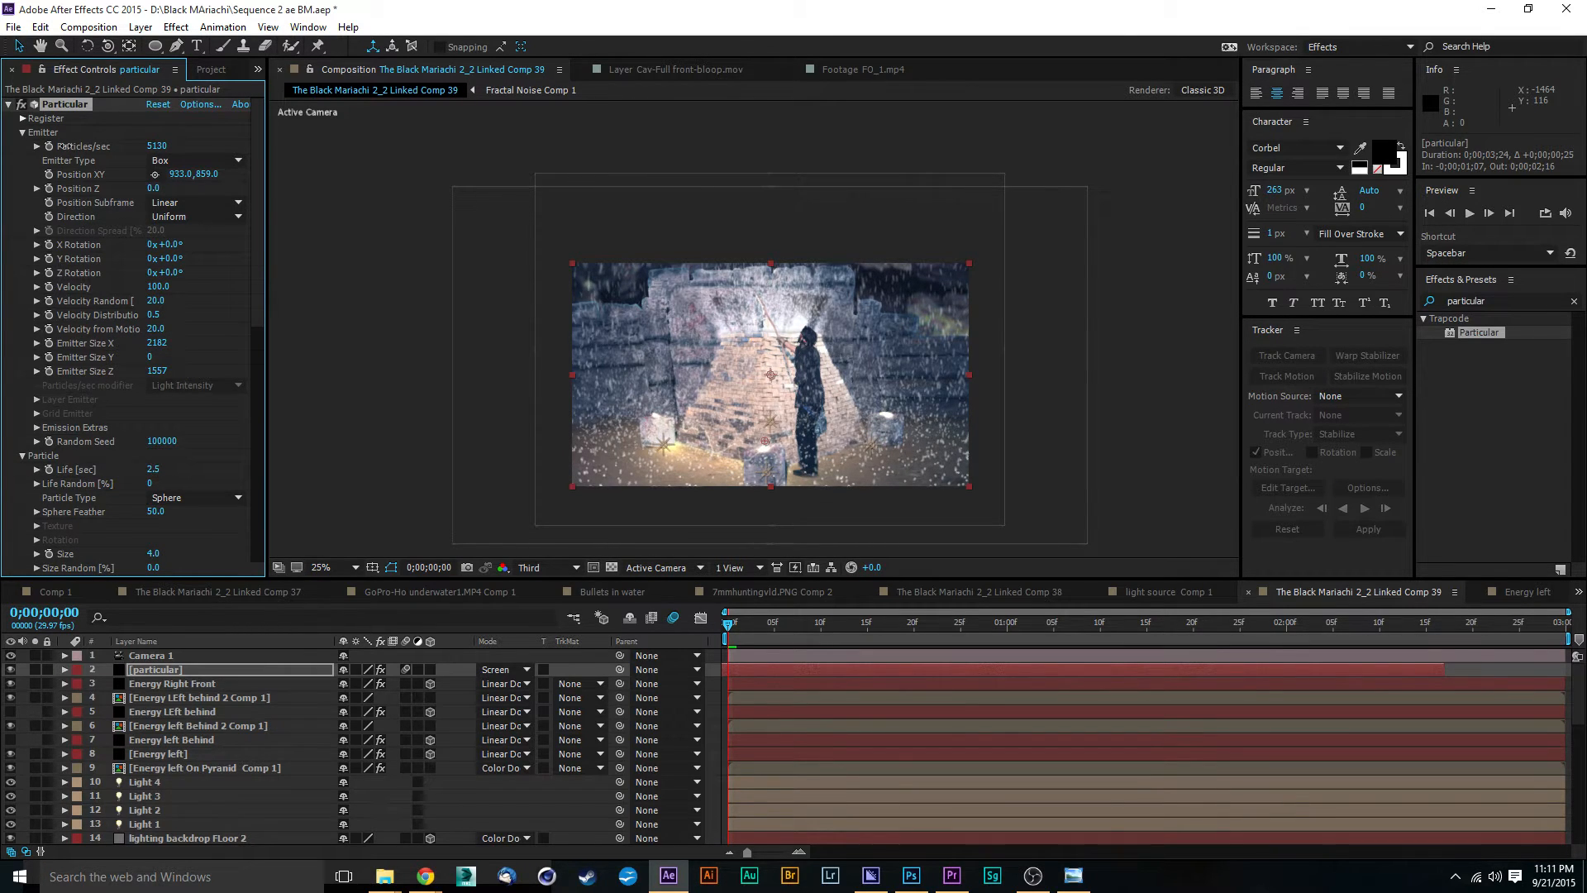
drag(33, 149, 58, 160)
drag(255, 197, 243, 311)
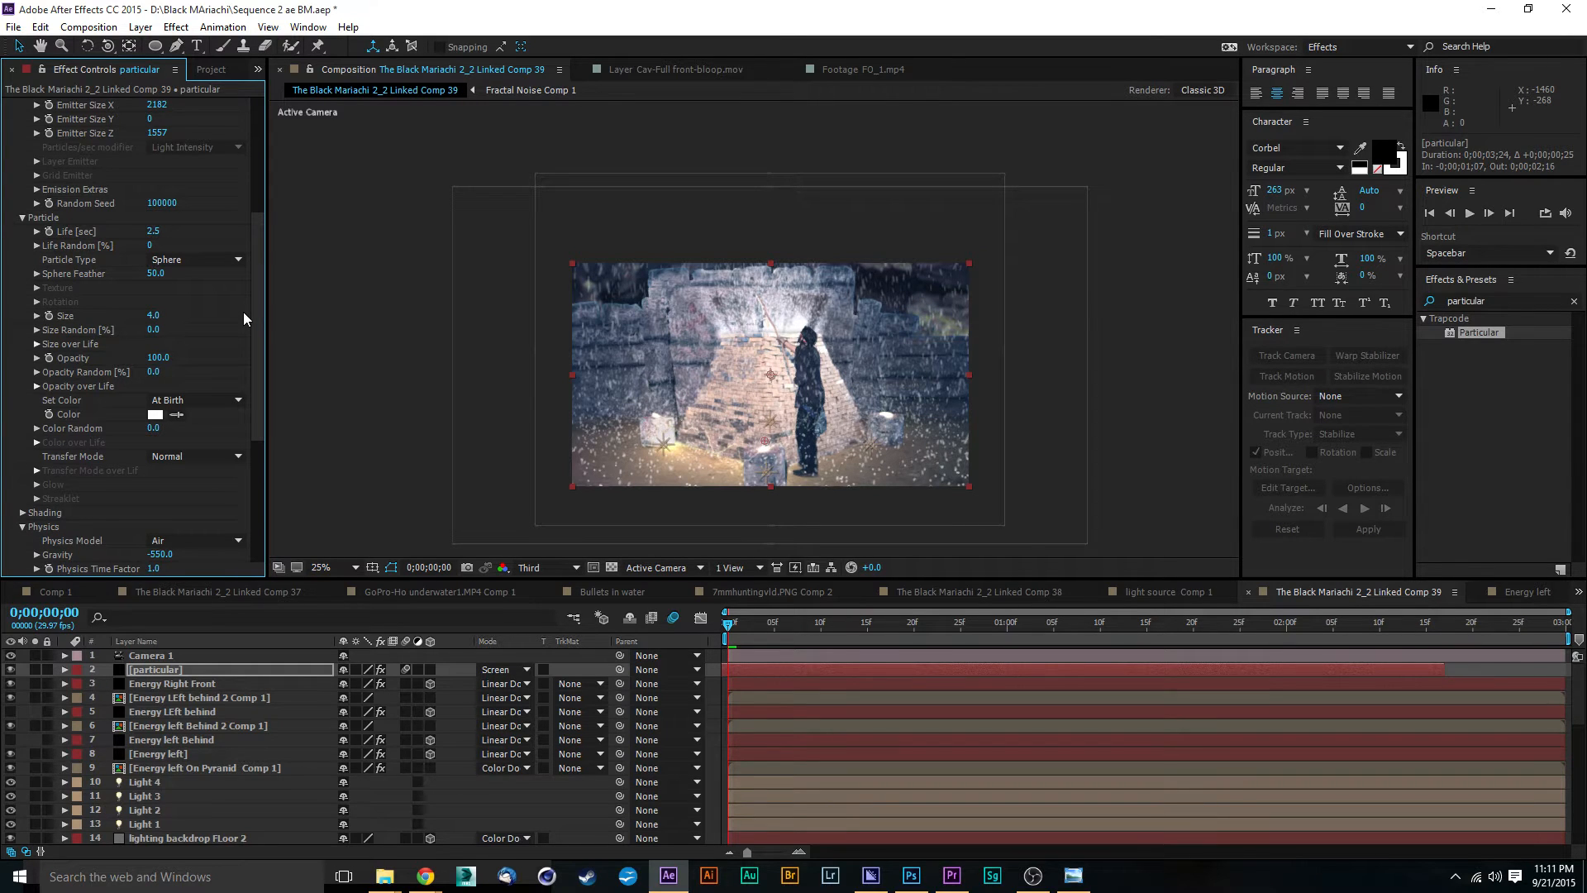
drag(258, 270, 262, 167)
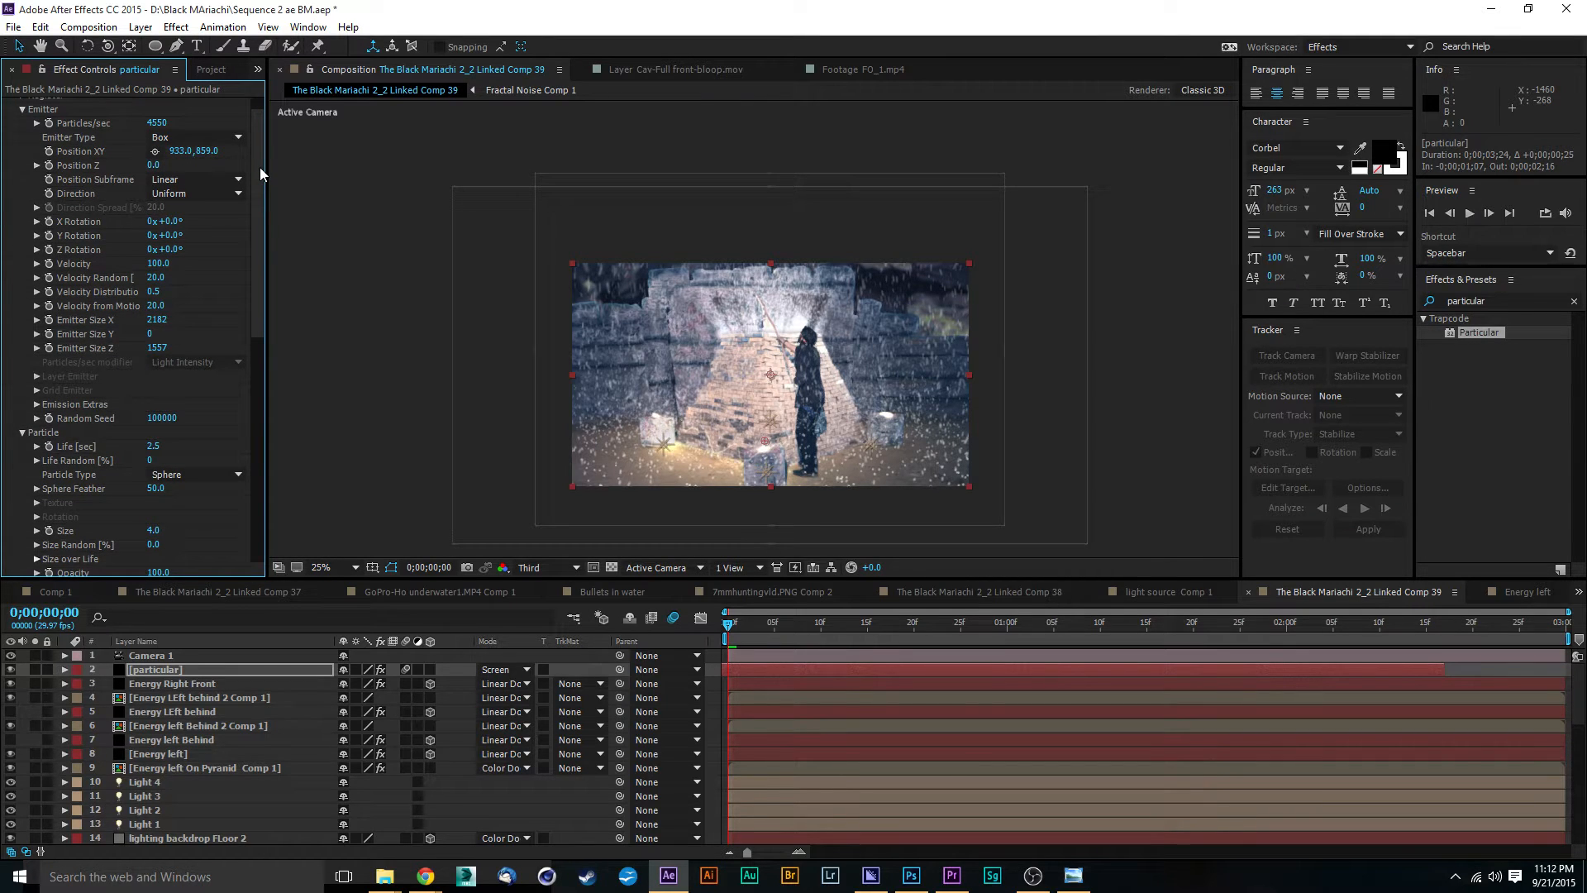
key(space)
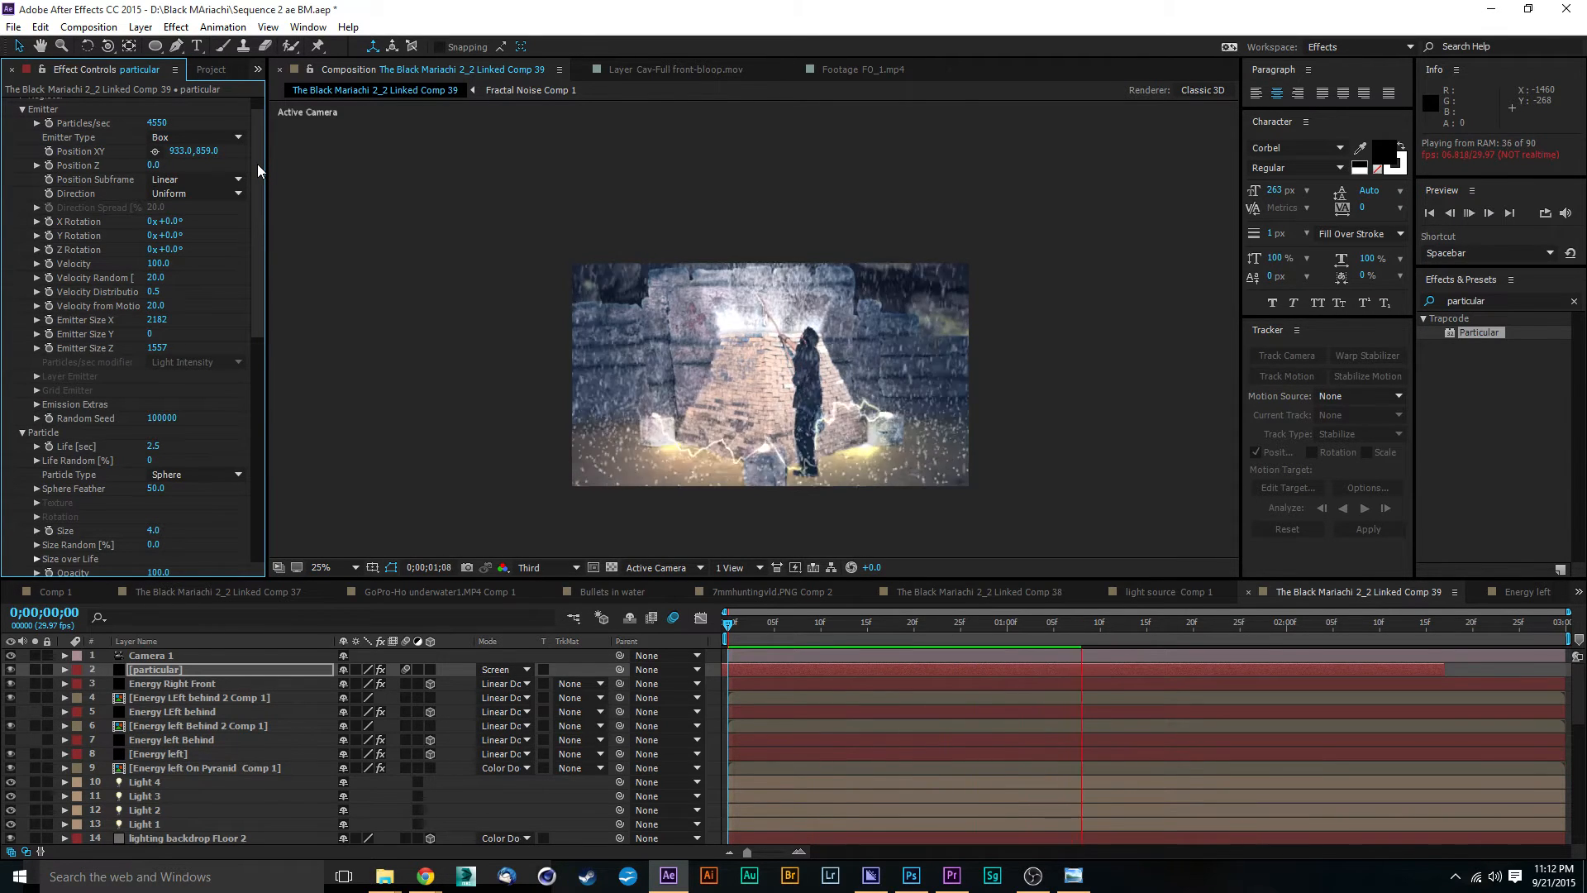
key(space)
Step: Adjust the Spin Amplitude in the particles' air physics and preview the composition from frame 17
scroll(248, 206, down, 3)
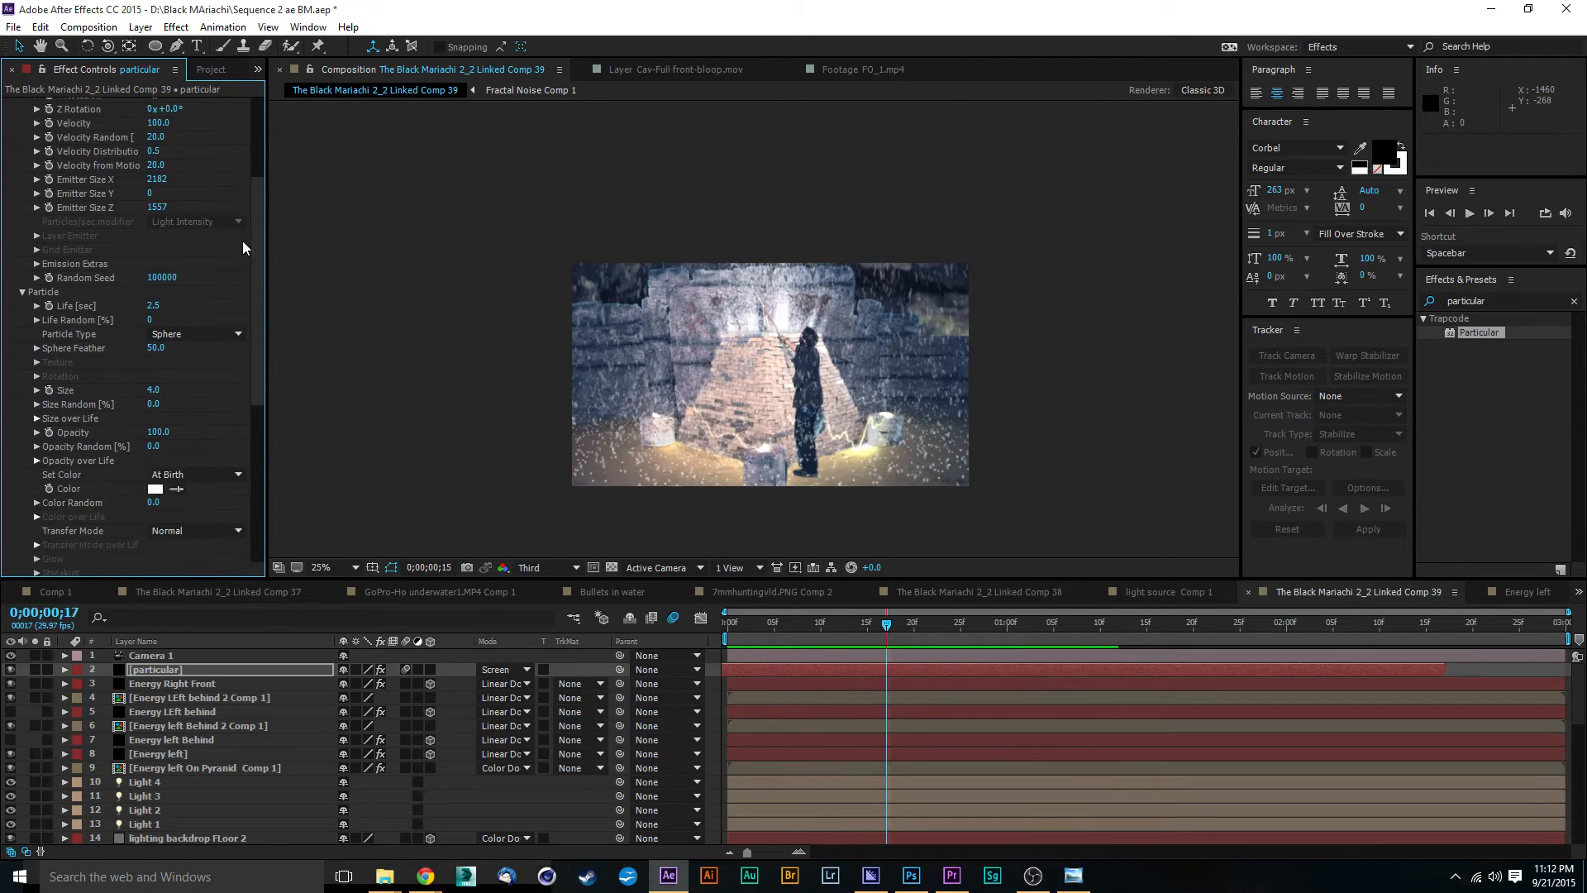
scroll(243, 247, down, 3)
scroll(244, 316, down, 5)
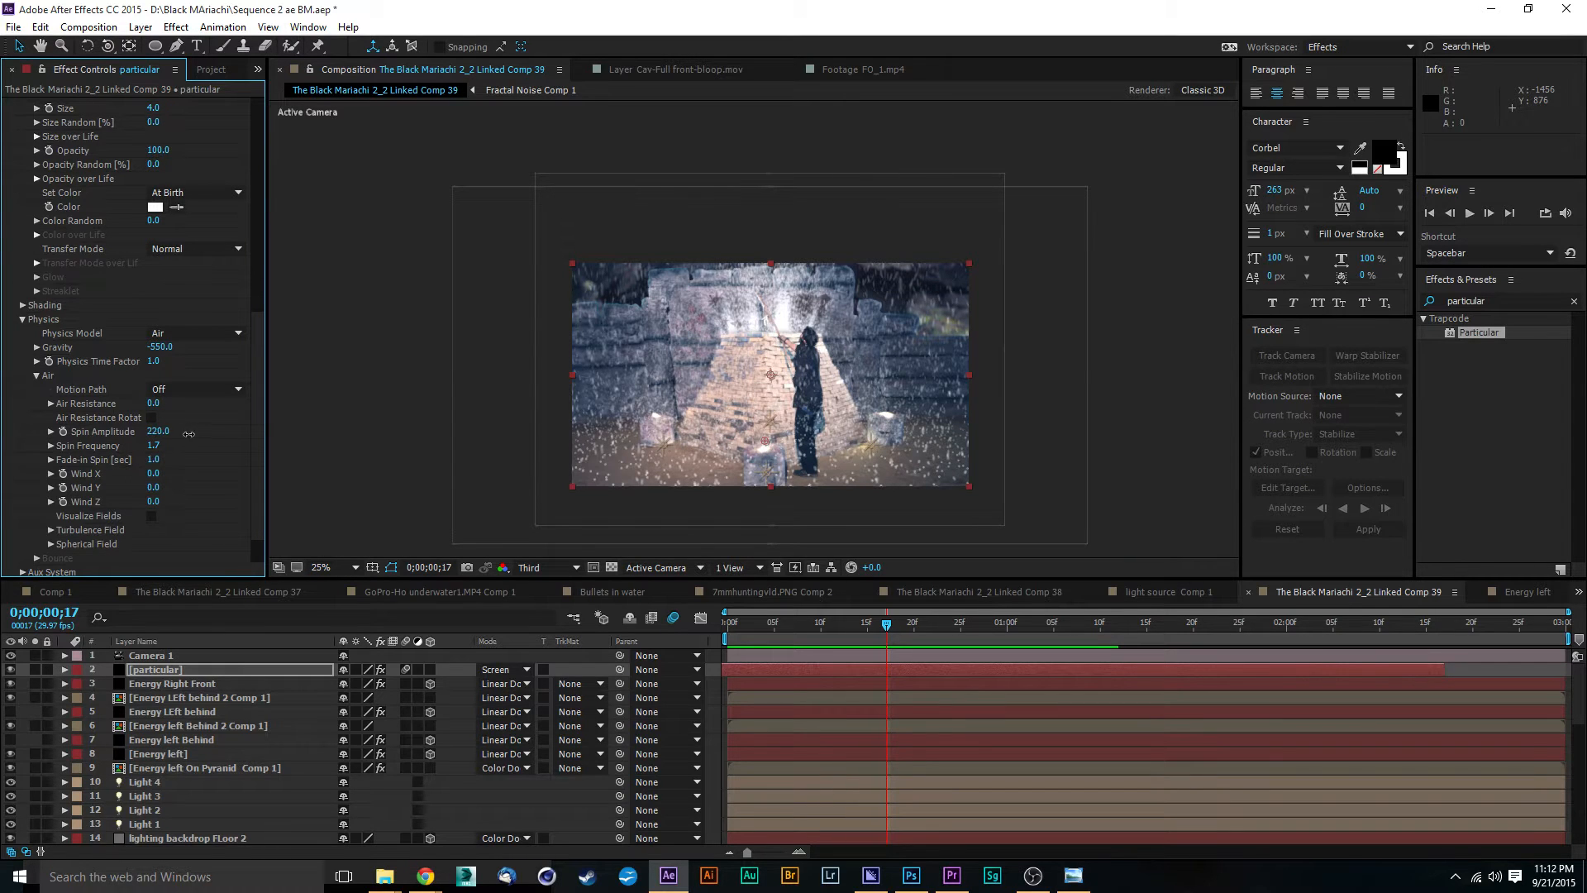
drag(188, 434, 468, 419)
key(space)
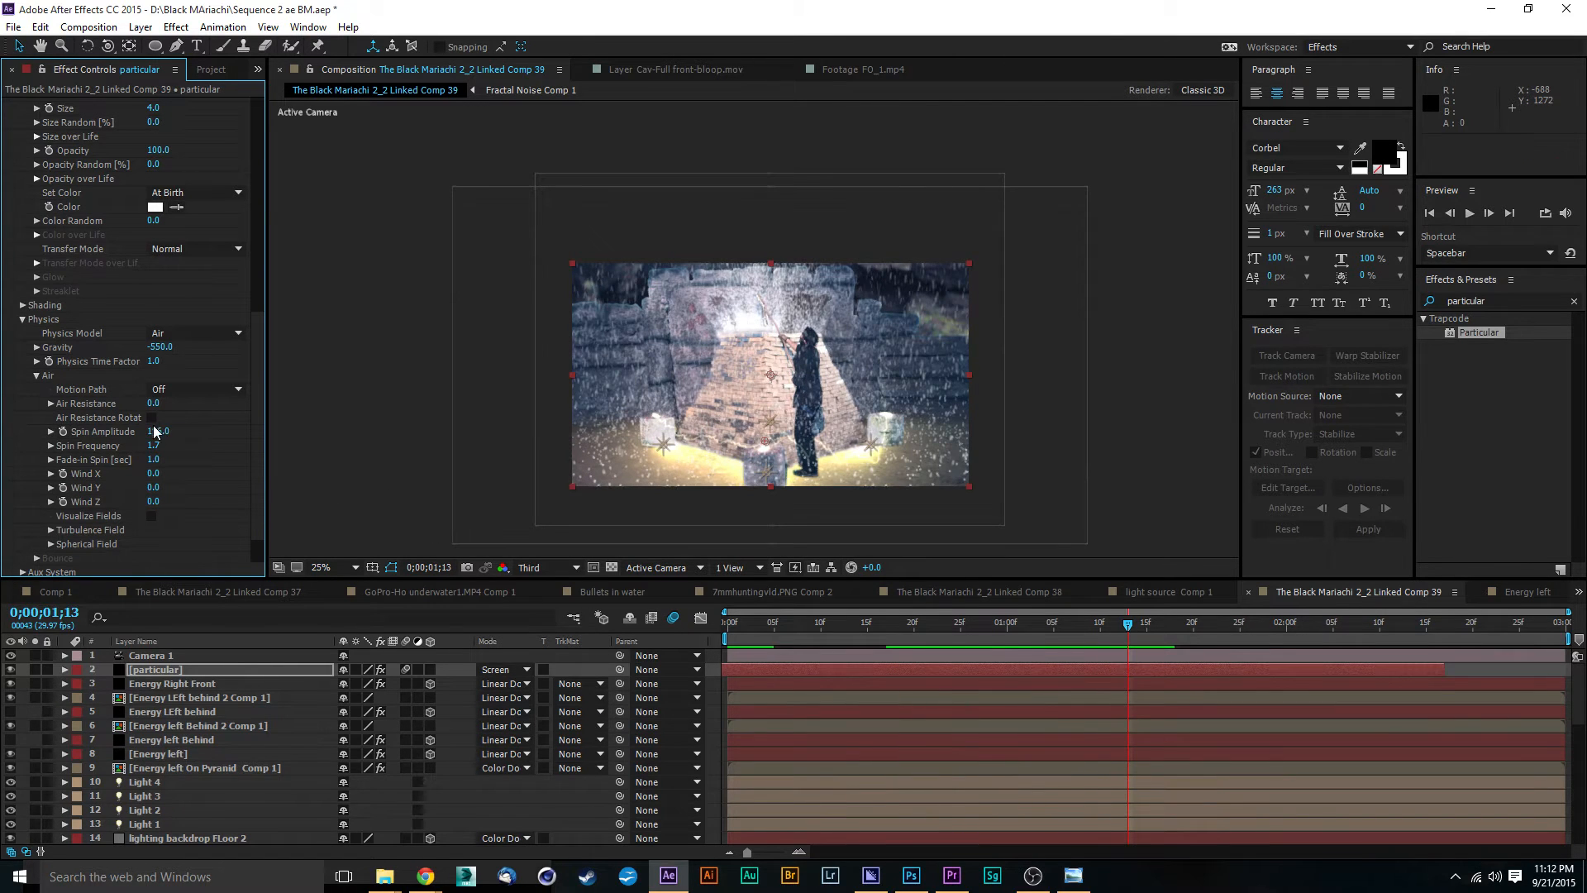
Step: Set the particles' Spin Amplitude to 47 and Spin Frequency to 12.5, and preview the composition from 0;00;01;13
drag(130, 431, 248, 450)
key(space)
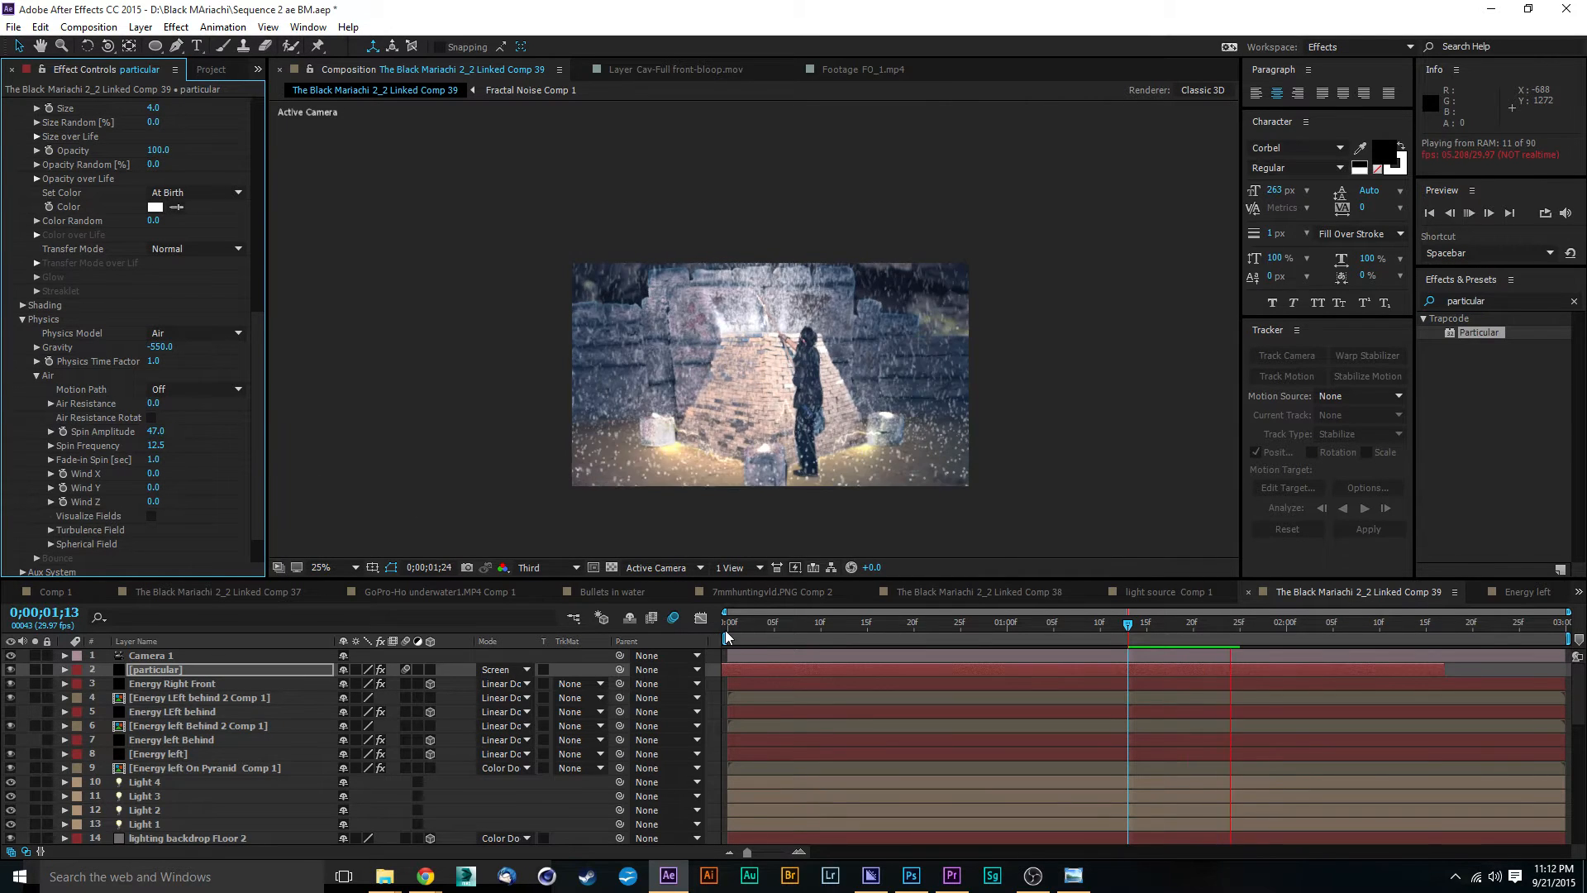
key(space)
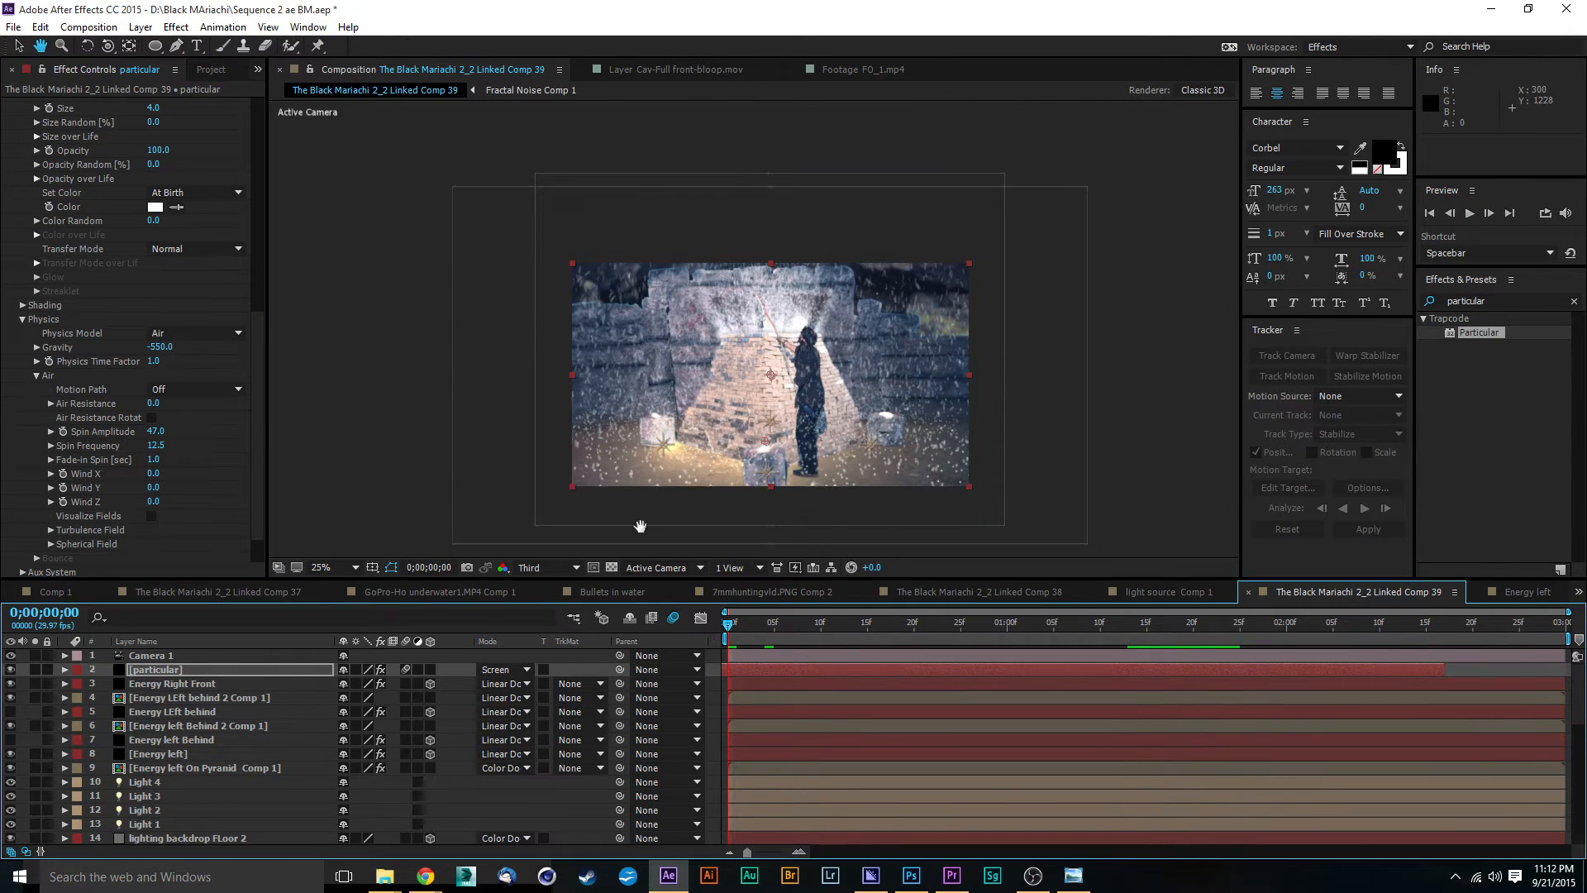
Step: Reduce Particles/sec to 2820 and preview the composition from the first frame
drag(260, 425, 257, 153)
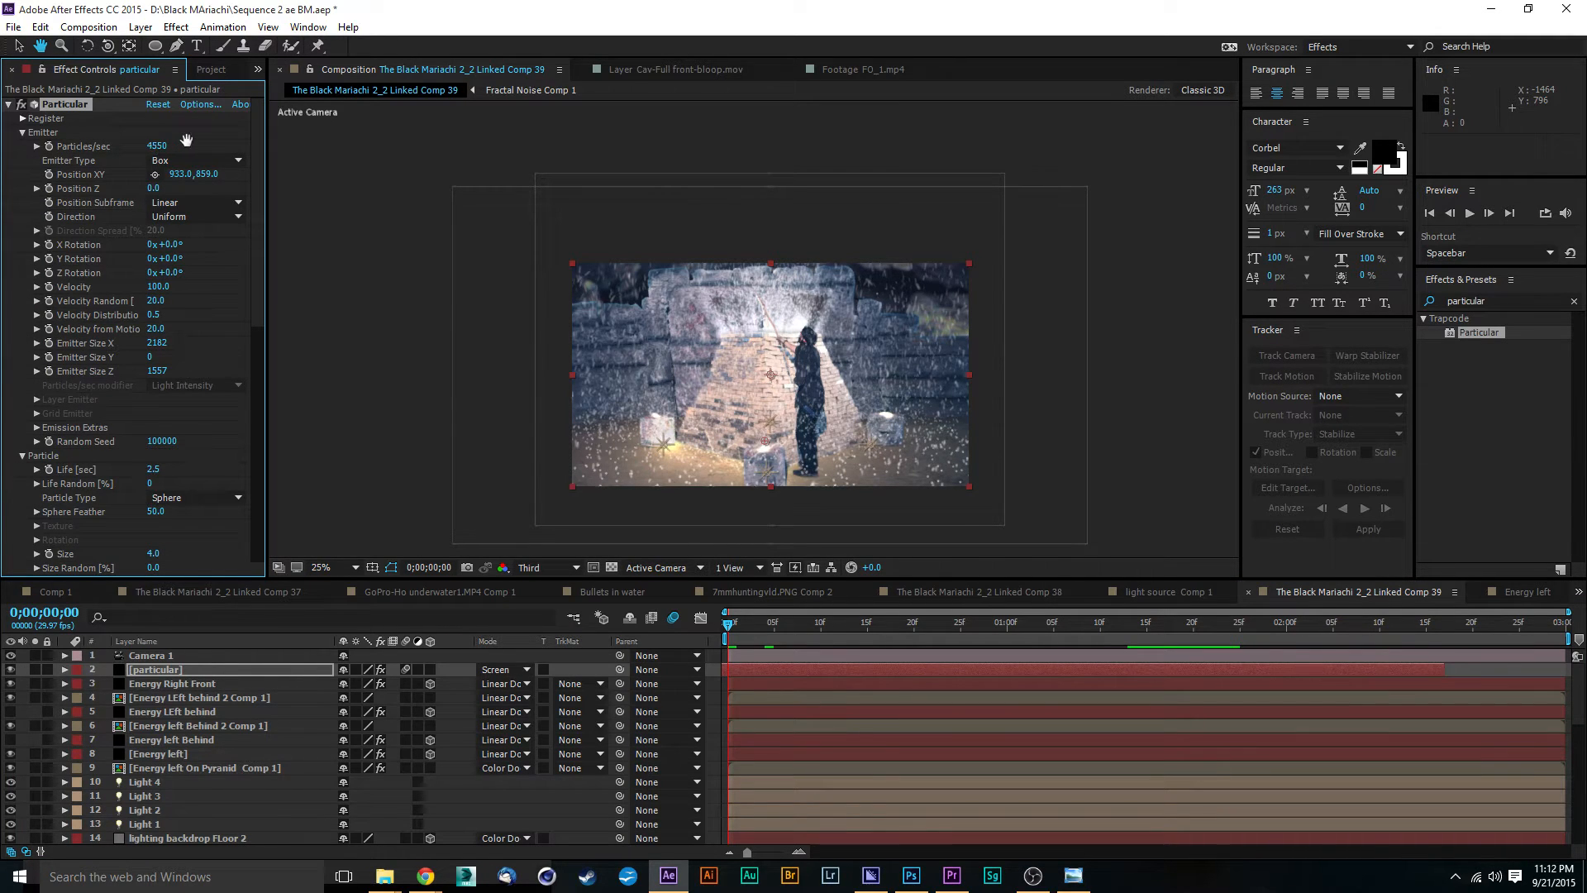
key(v)
drag(150, 149, 29, 171)
key(space)
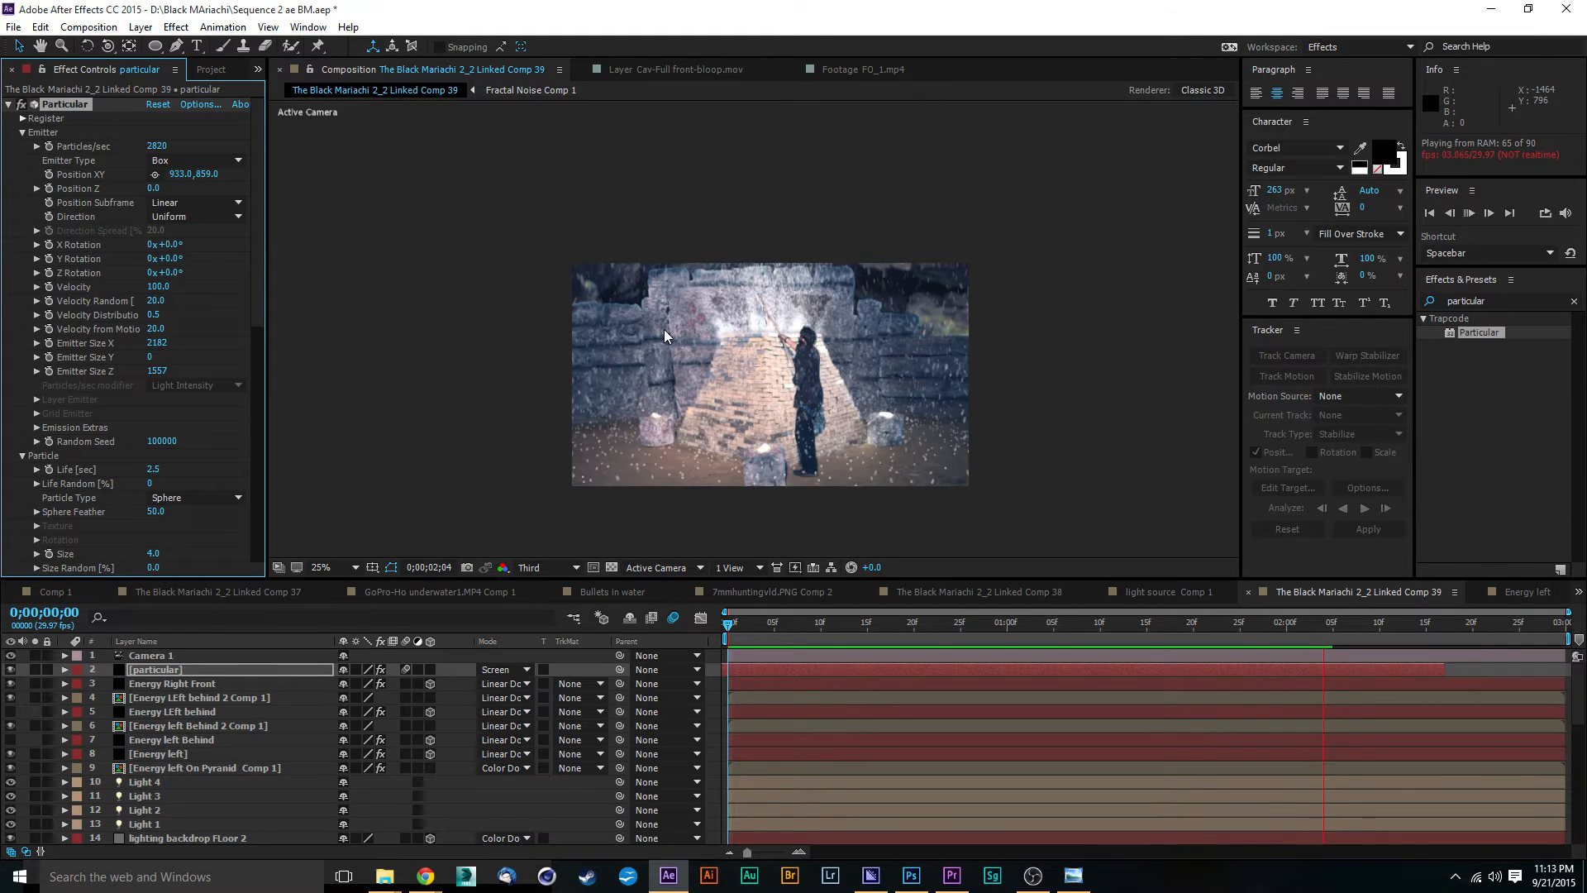
key(space)
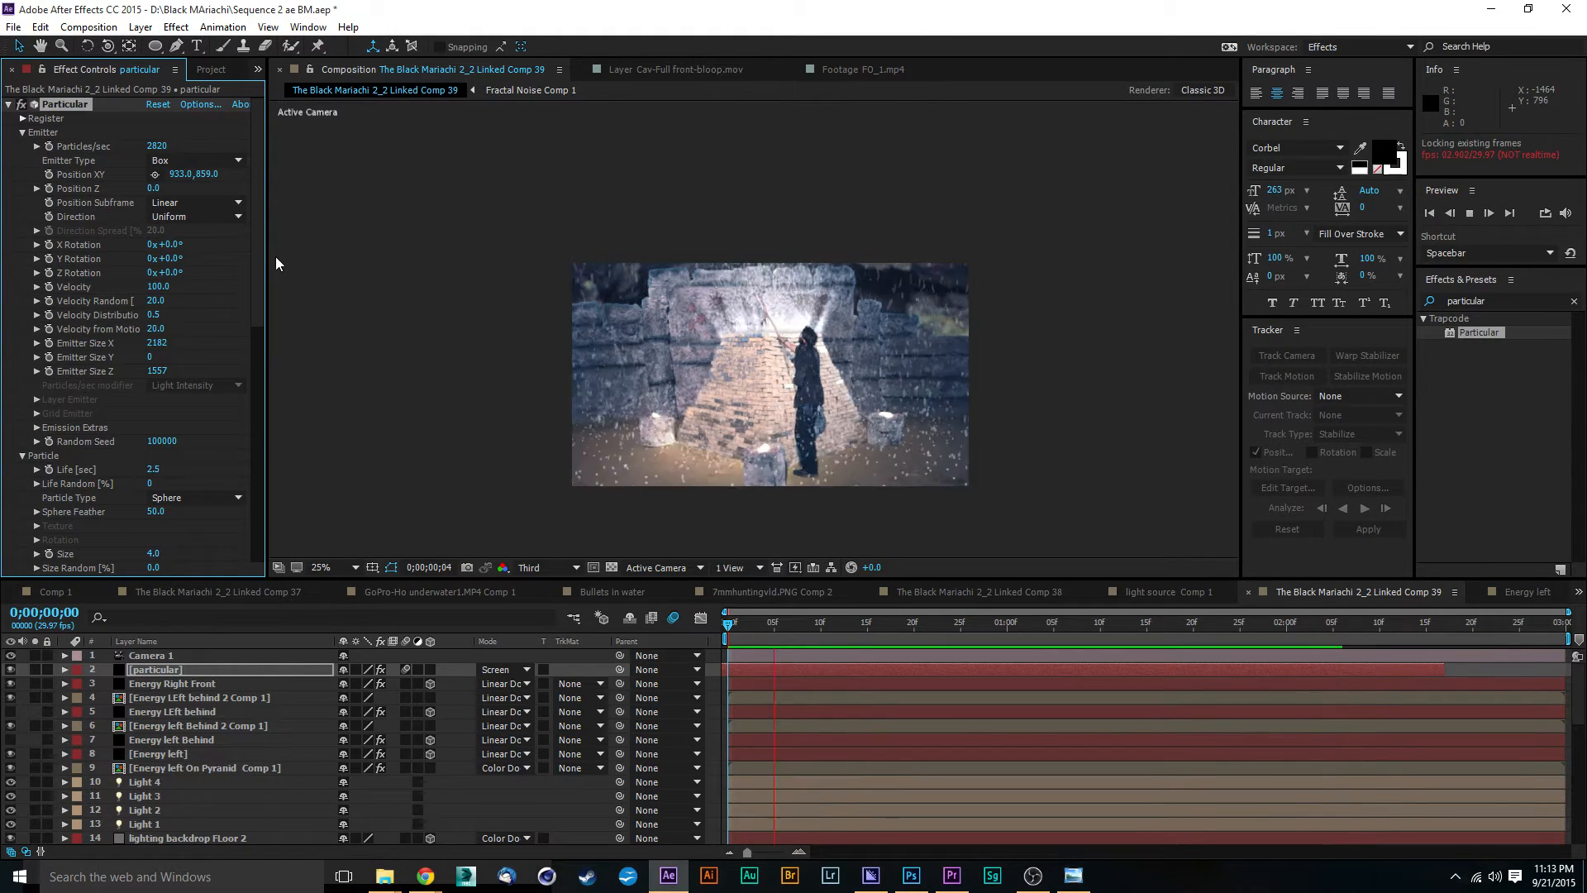
key(space)
Step: Try Glow Sphere (No DOF) as the particle type and return it to Sphere
drag(256, 221, 284, 200)
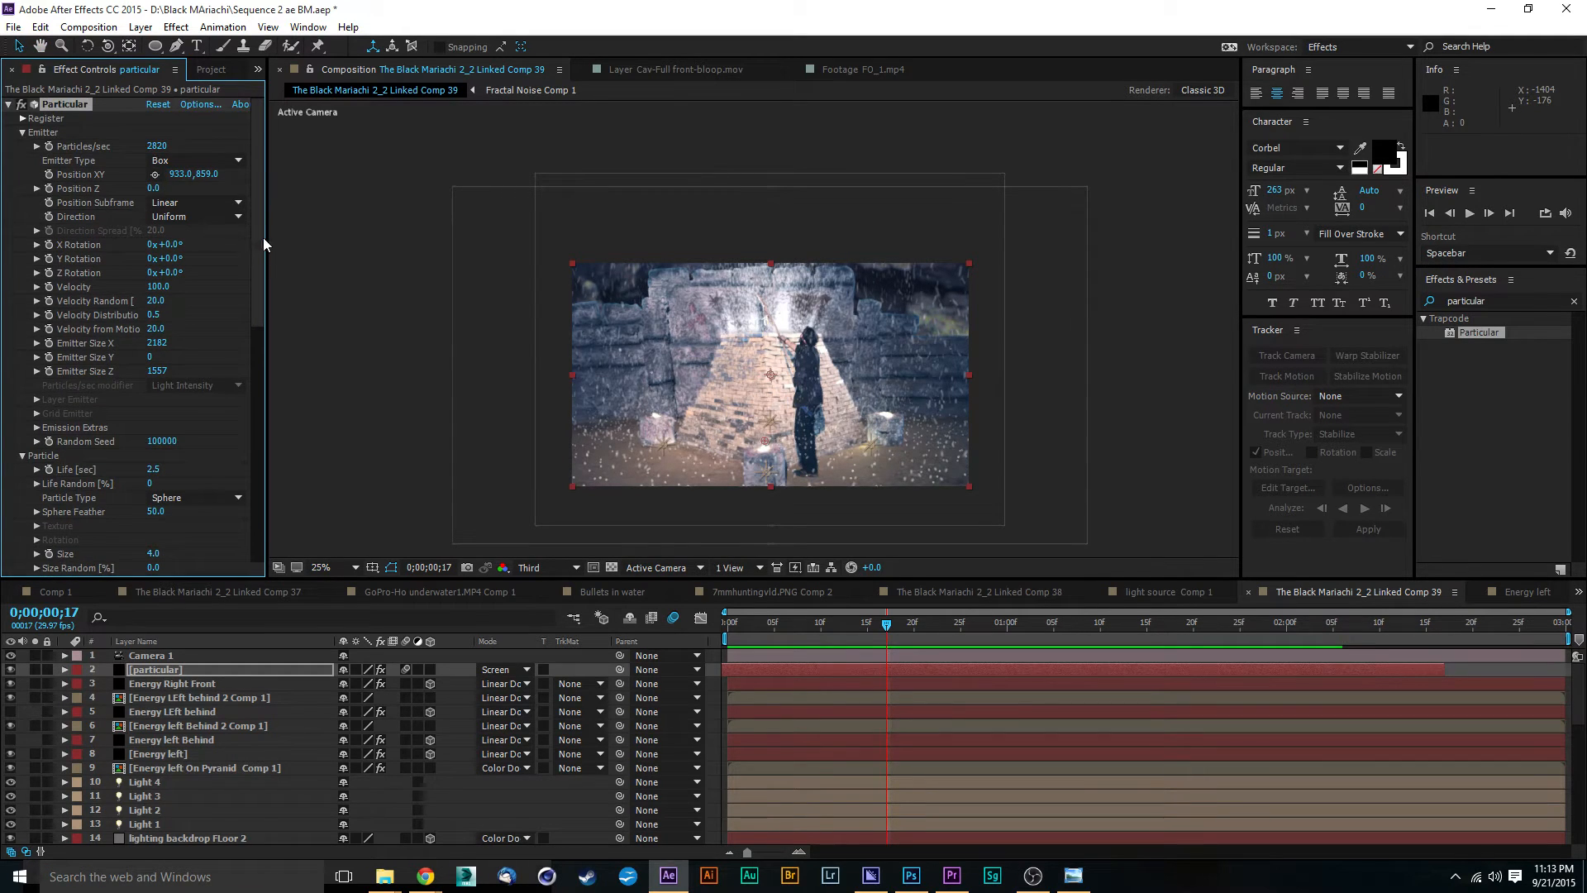
scroll(250, 290, down, 5)
click(217, 294)
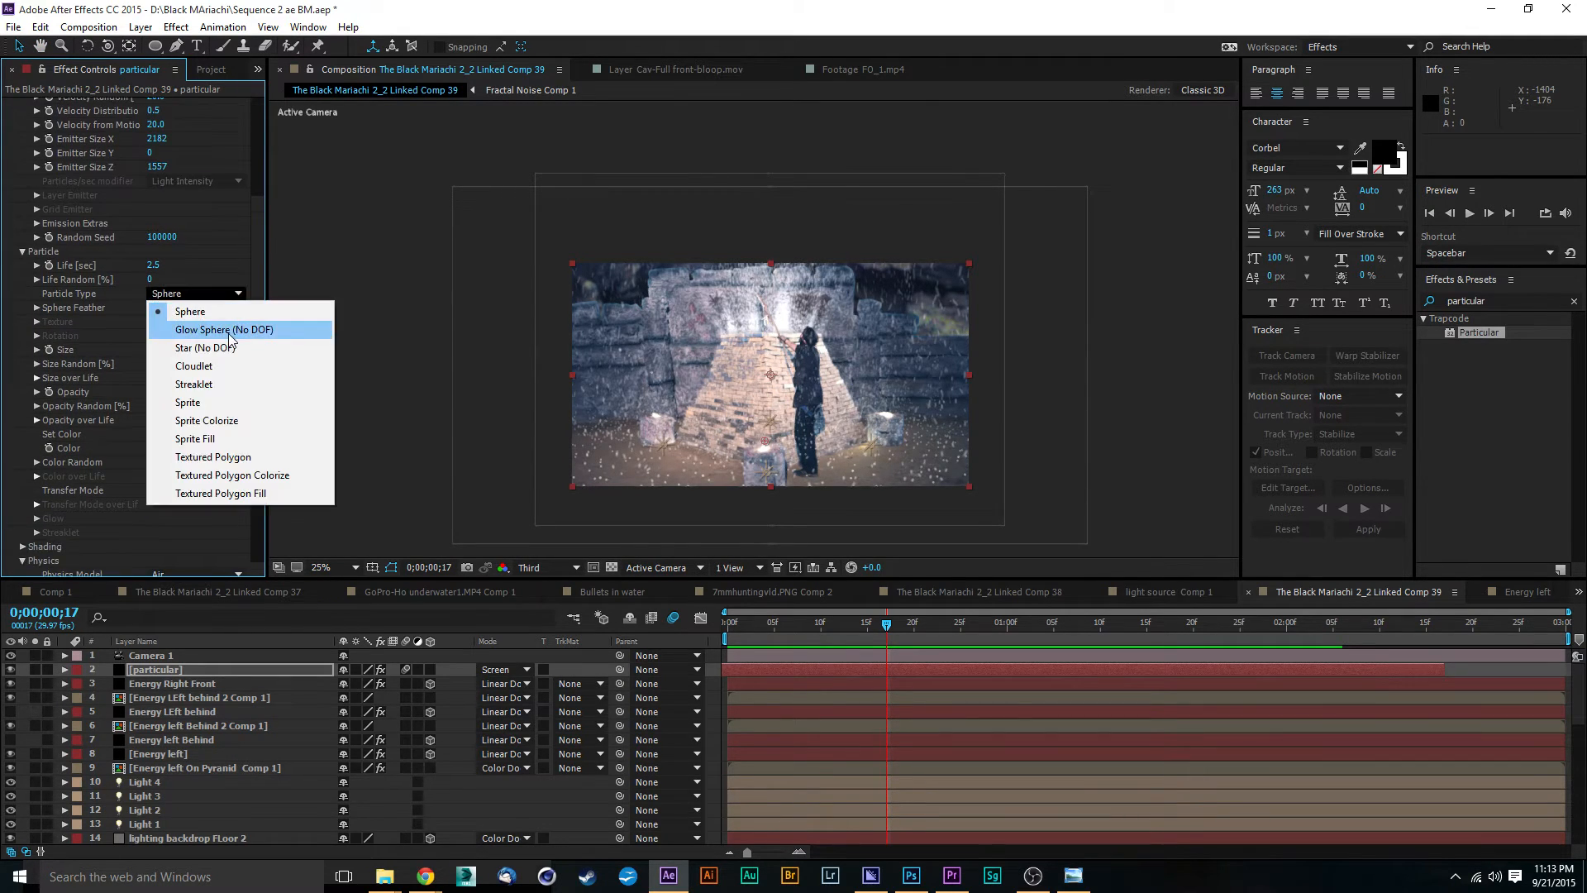
click(229, 330)
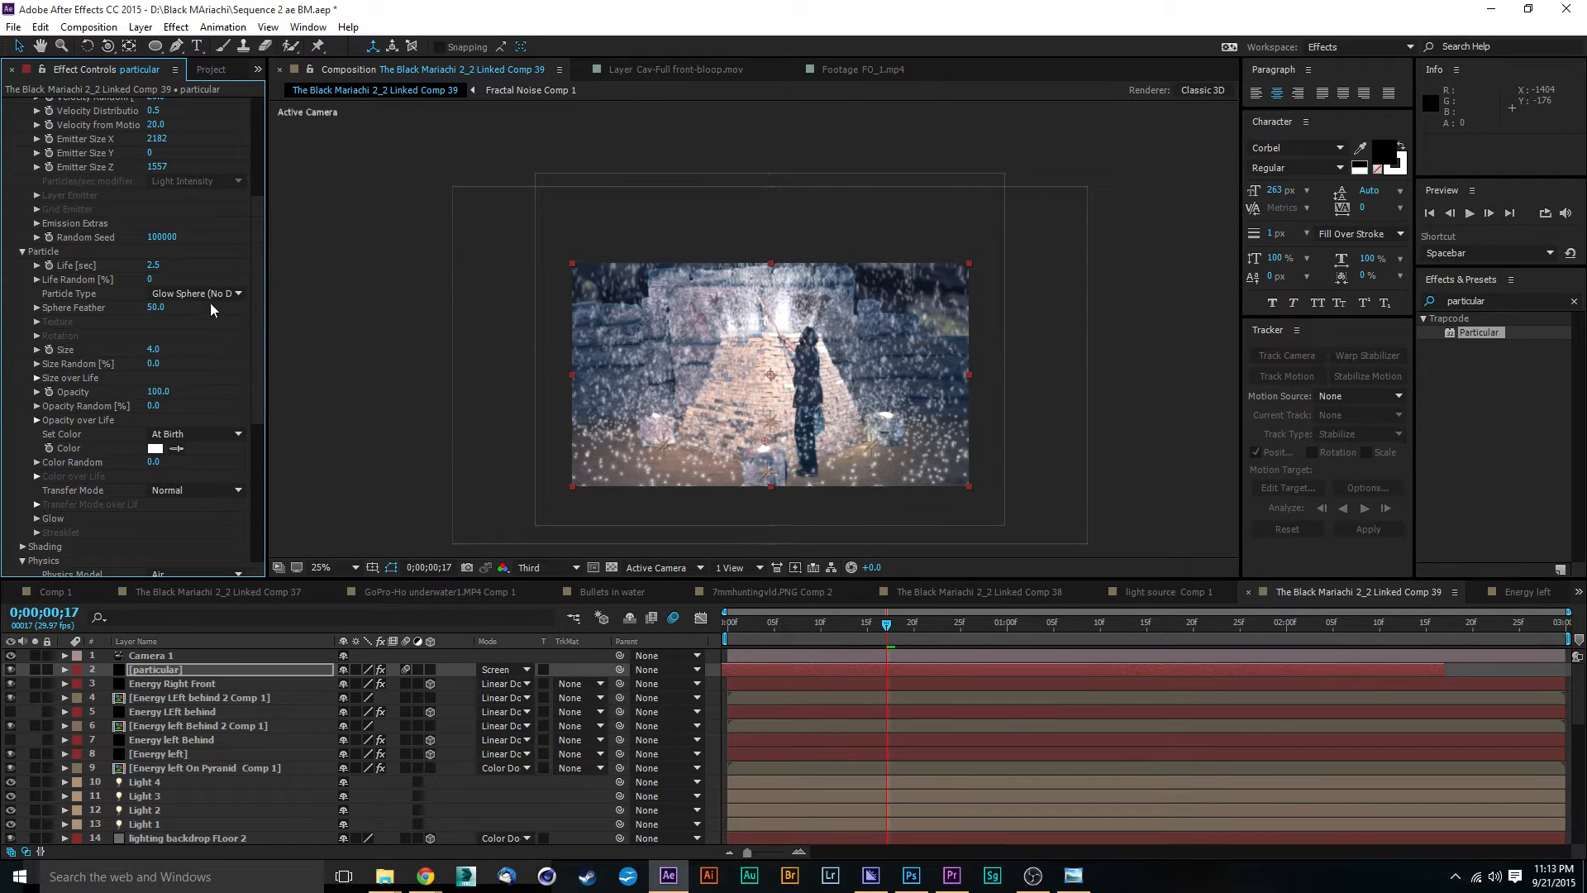
click(210, 295)
click(217, 314)
Step: Lower the particles' Opacity to about 57
scroll(251, 321, down, 3)
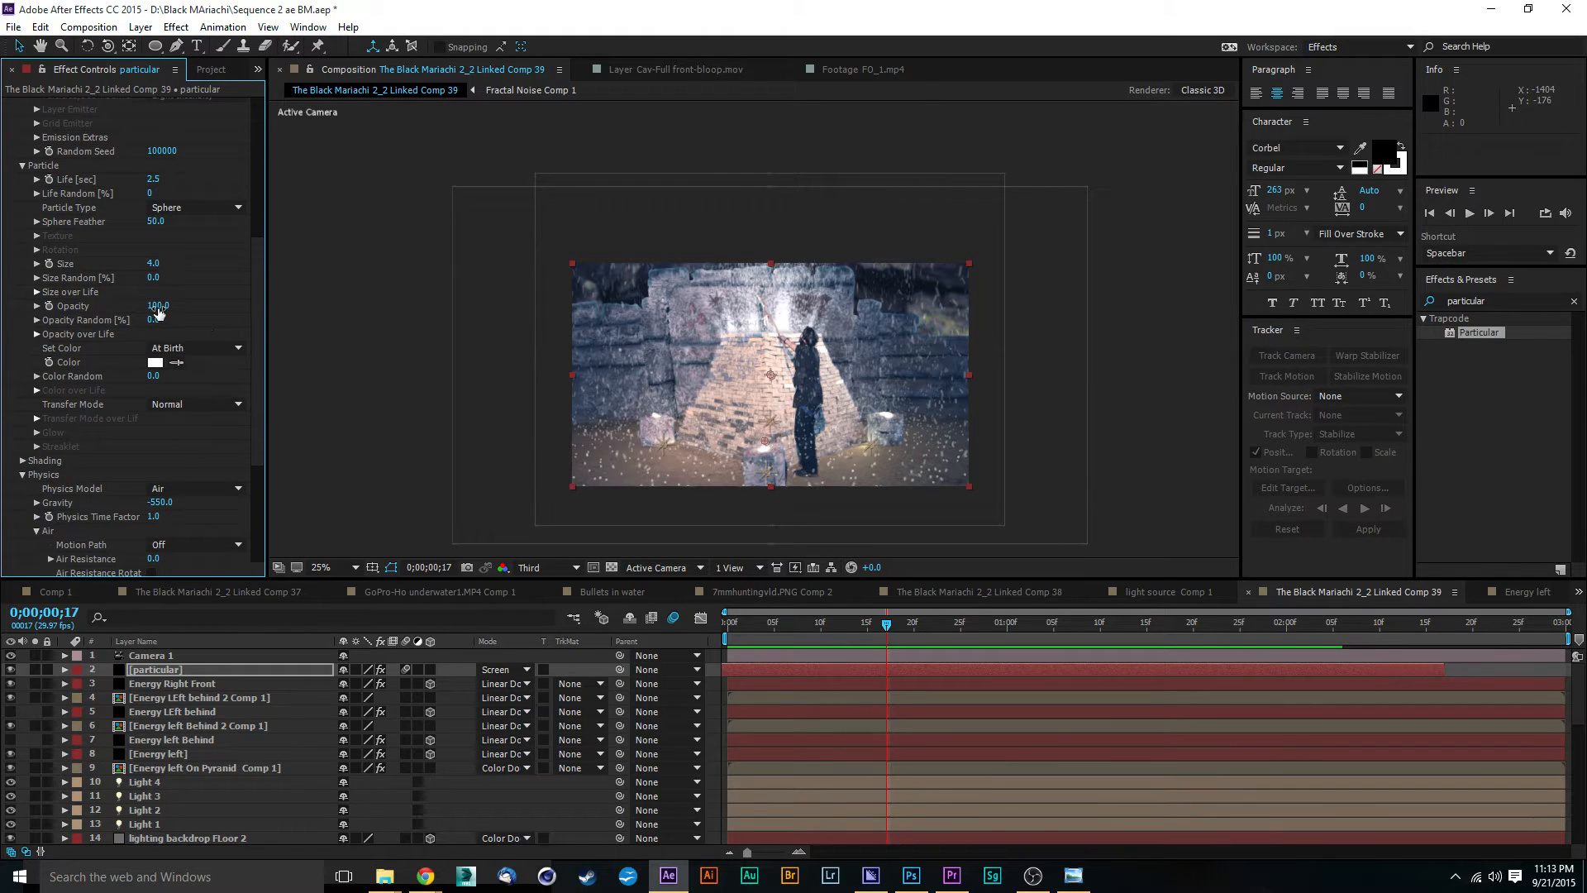
drag(159, 312, 128, 308)
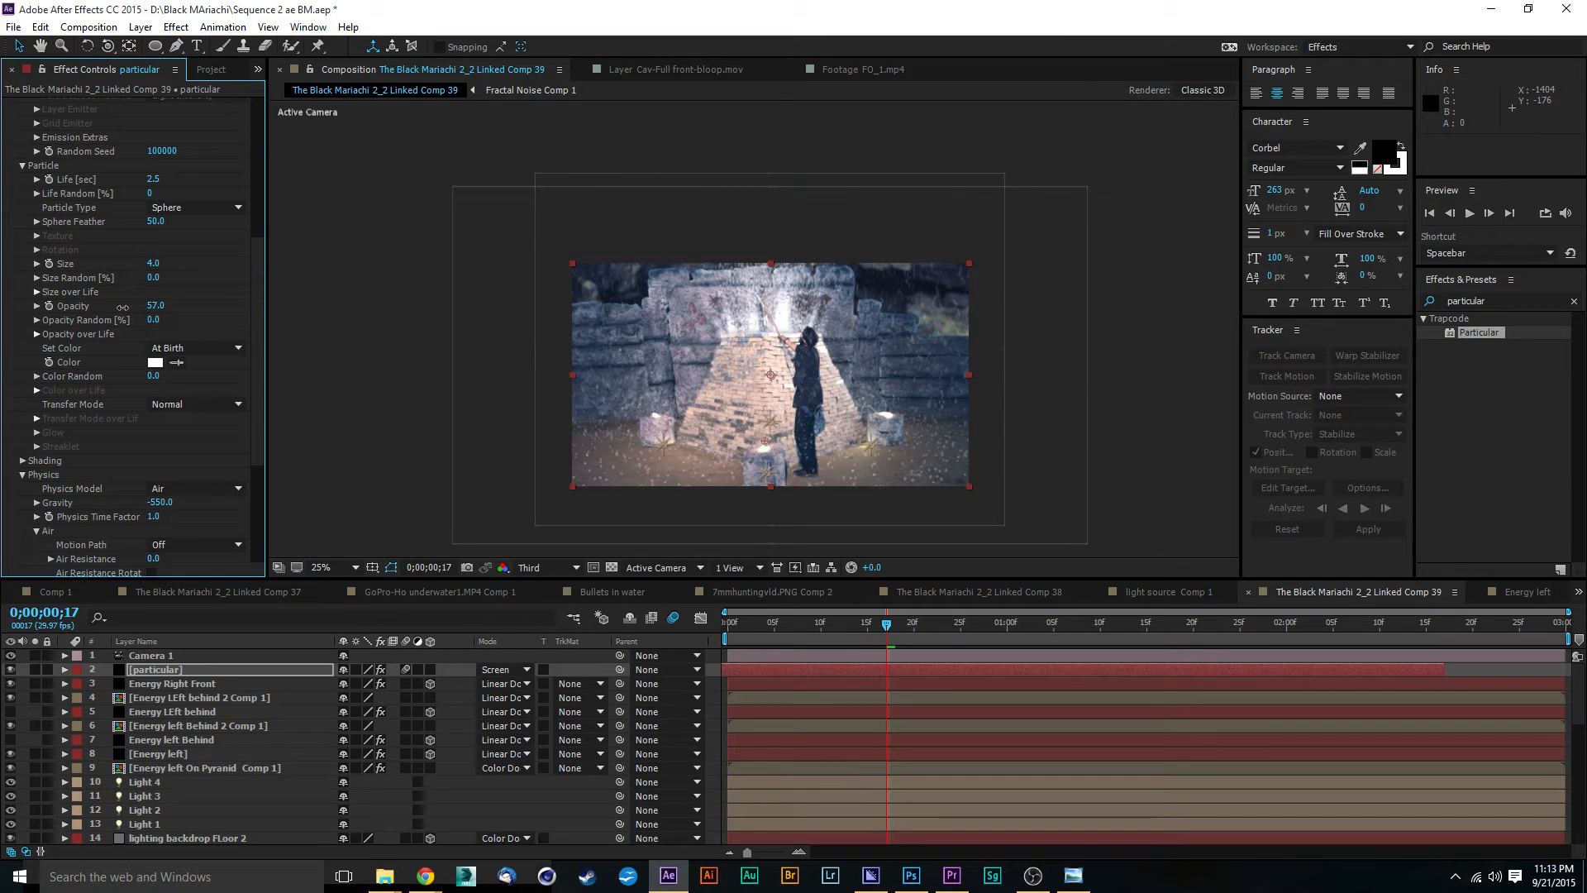
drag(122, 307, 124, 308)
scroll(256, 272, down, 1)
Step: Preview the composition, extend the particular layer's end by 13 frames to 0;00;02;29, and return to the first frame
click(231, 656)
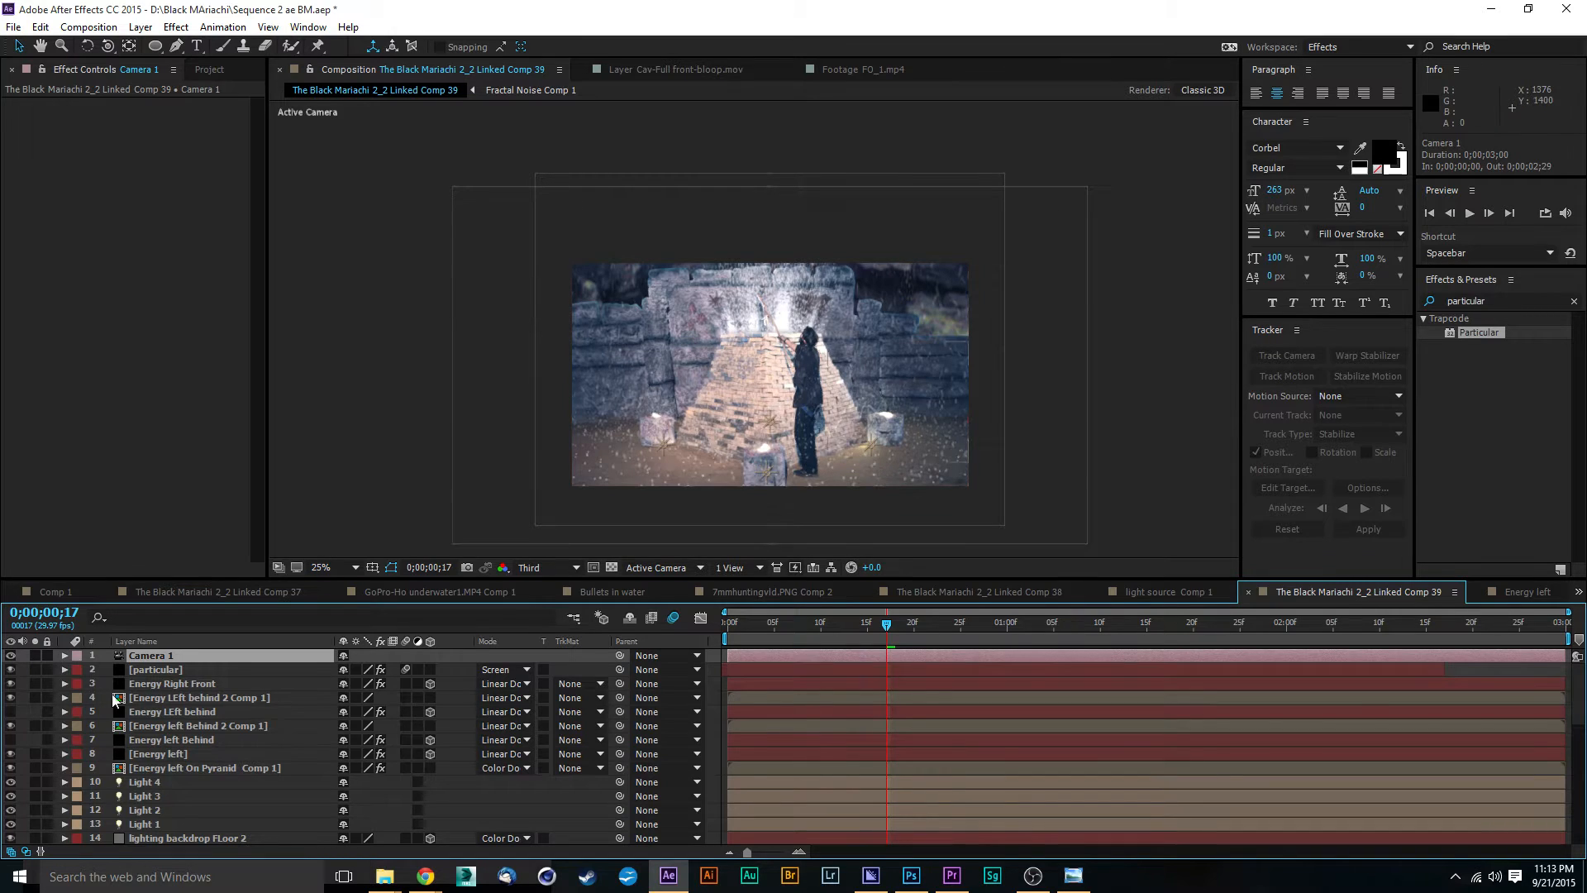
click(225, 669)
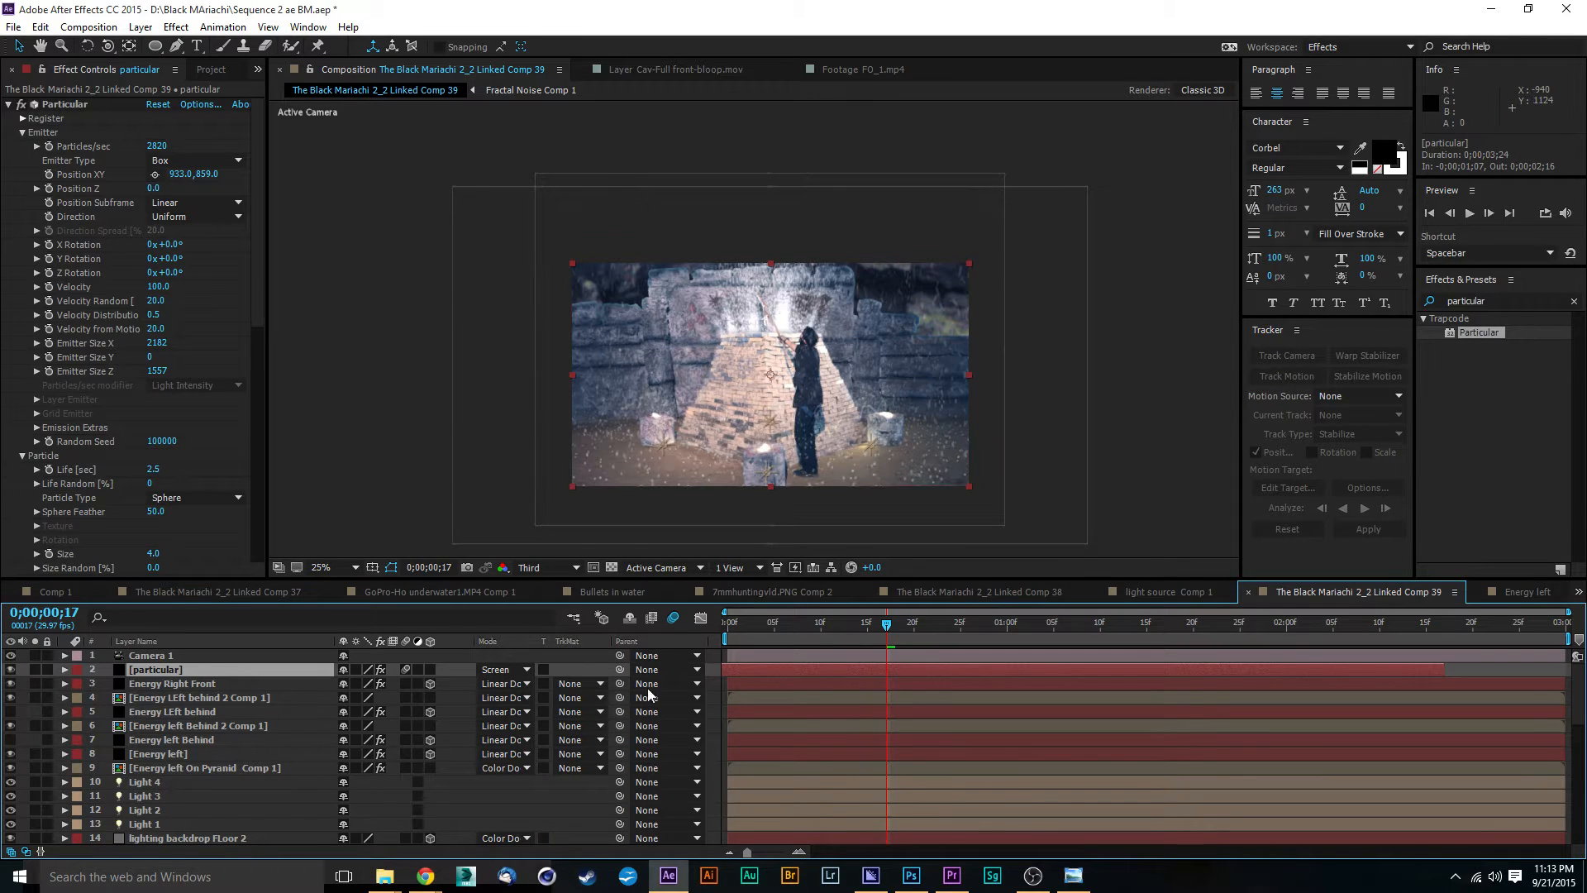
mouse_move(795, 634)
mouse_down()
mouse_move(701, 638)
mouse_move(802, 638)
mouse_up()
key(space)
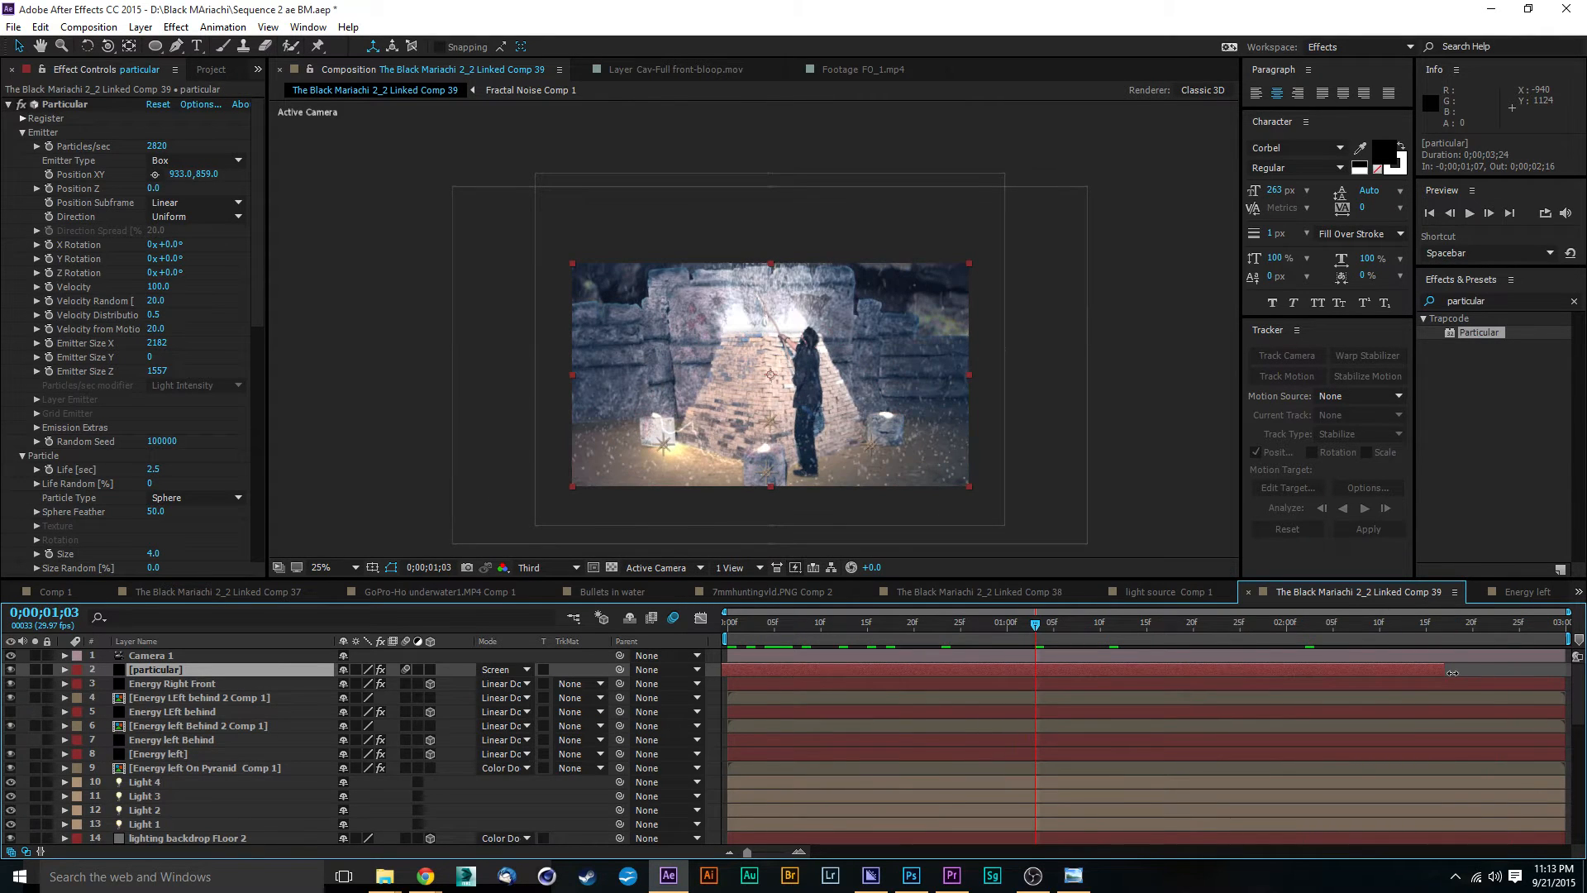
drag(1481, 671, 1566, 671)
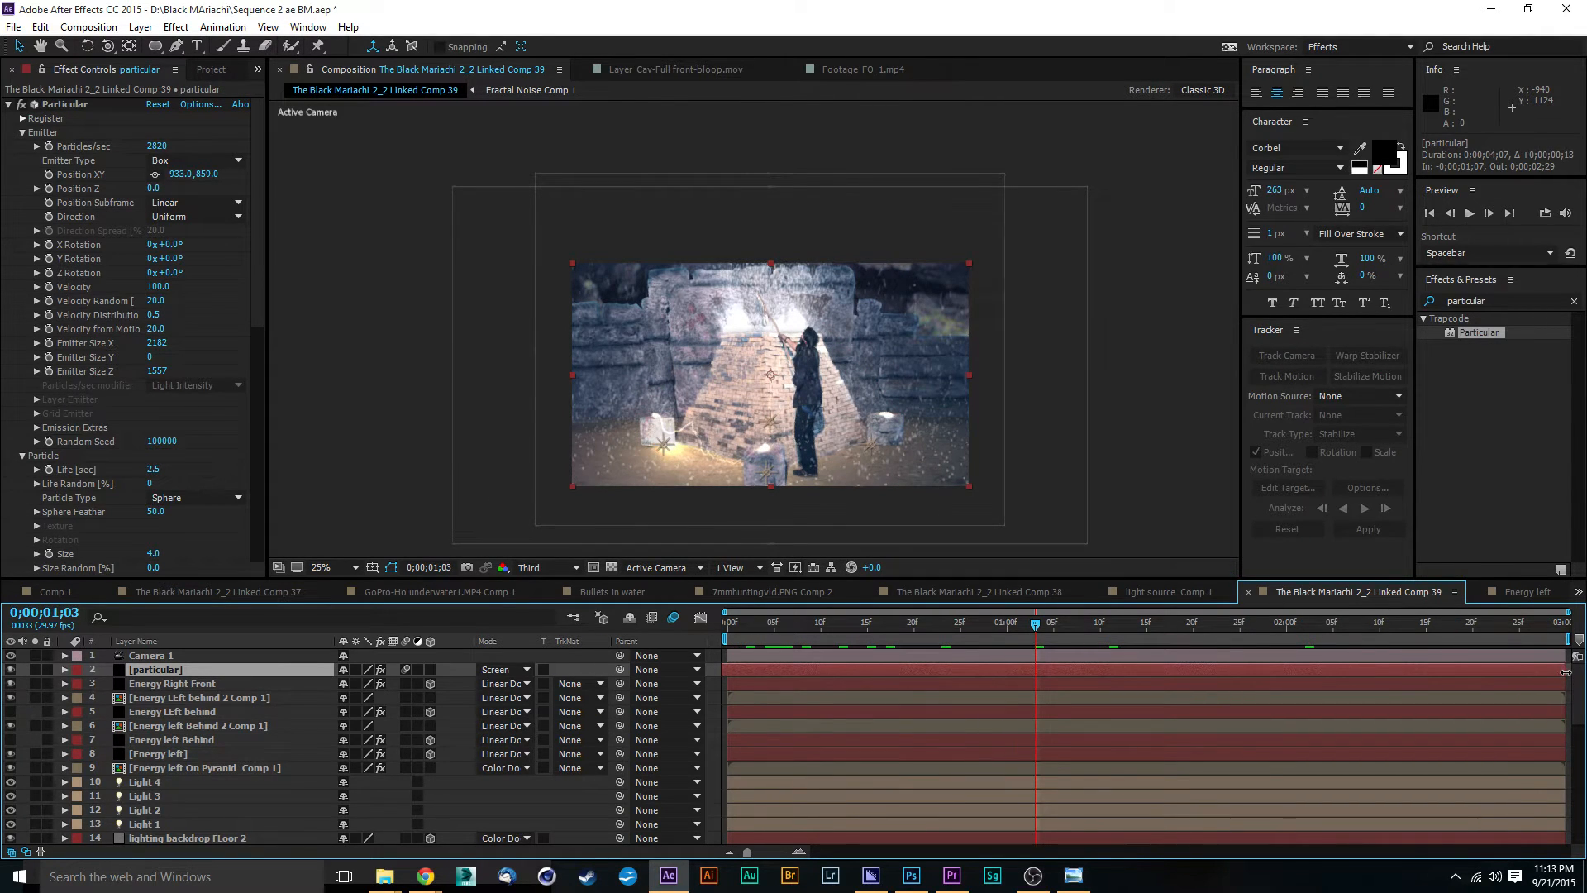
drag(738, 628, 717, 625)
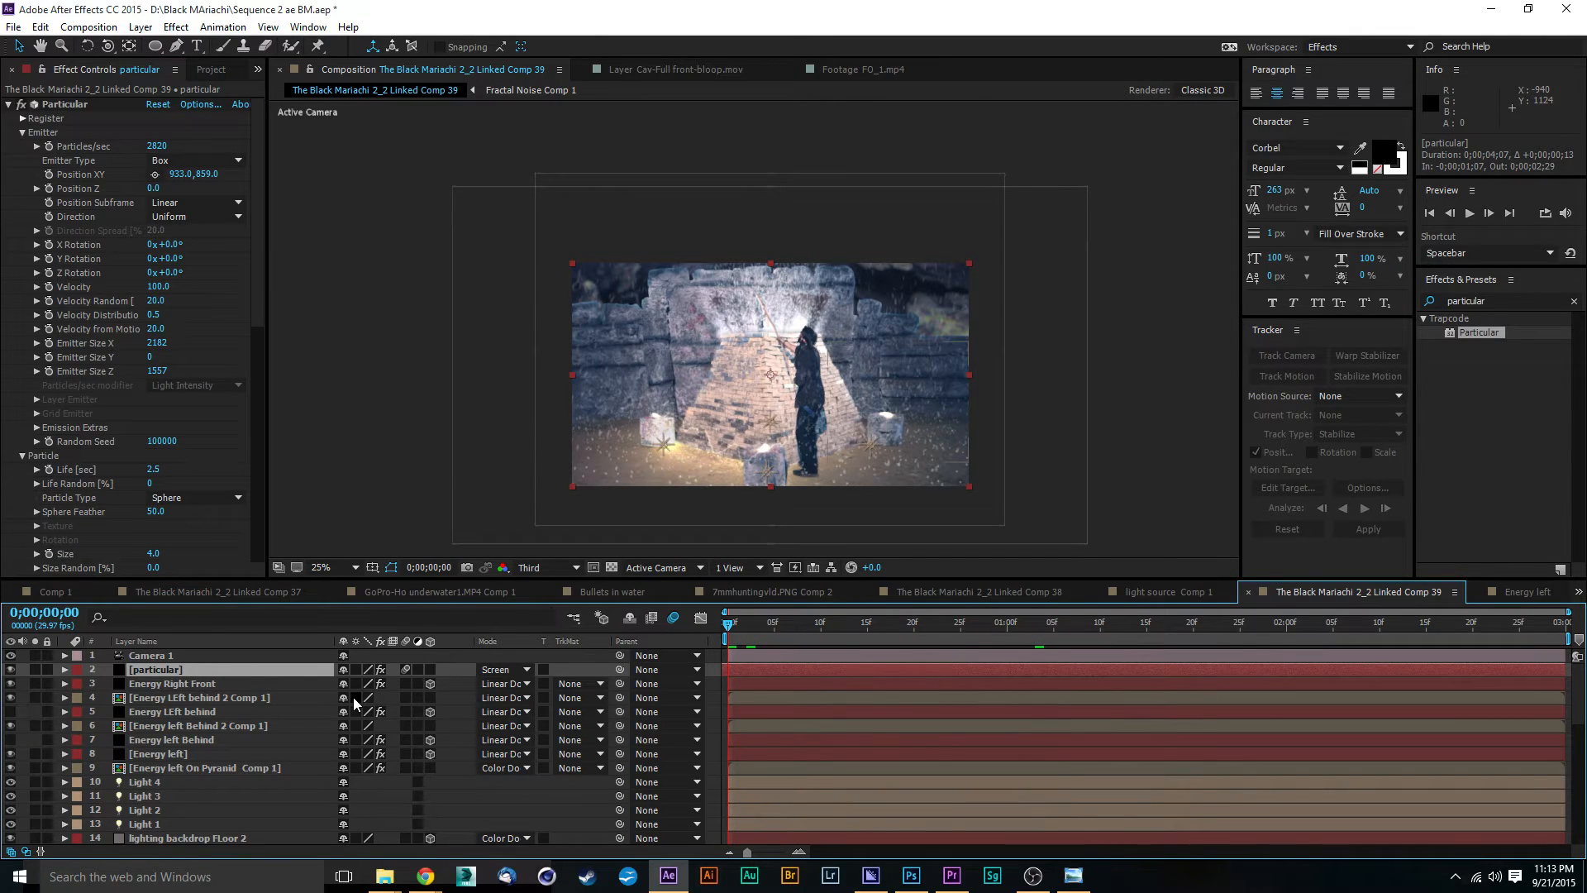
Step: Add first-frame keyframes for Camera 1's Position, Point of Interest and Orientation
click(217, 656)
key(p)
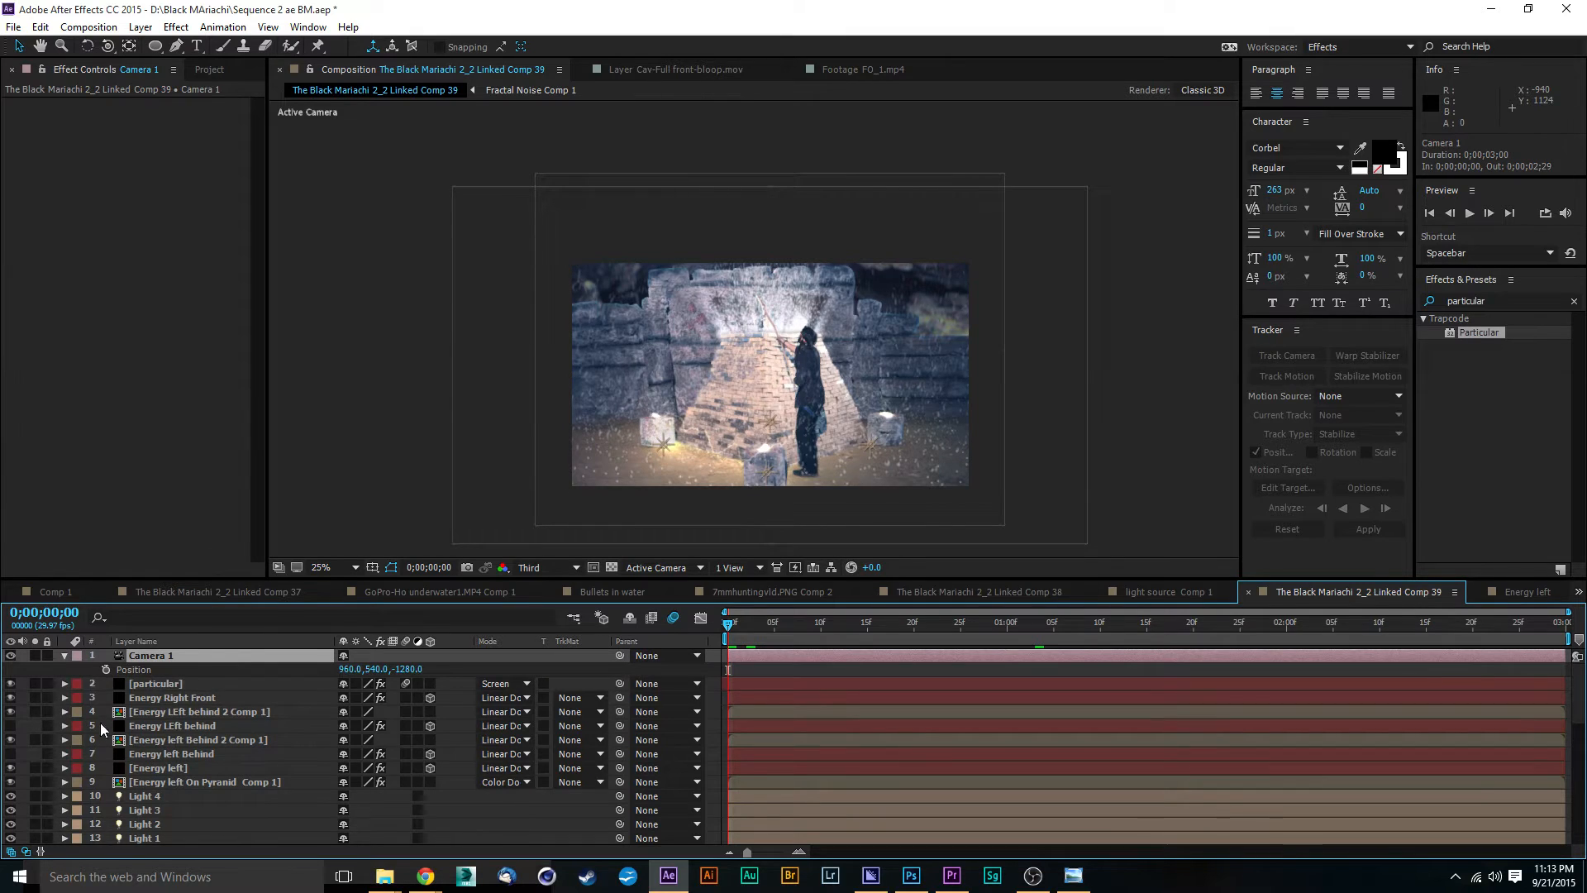
click(106, 669)
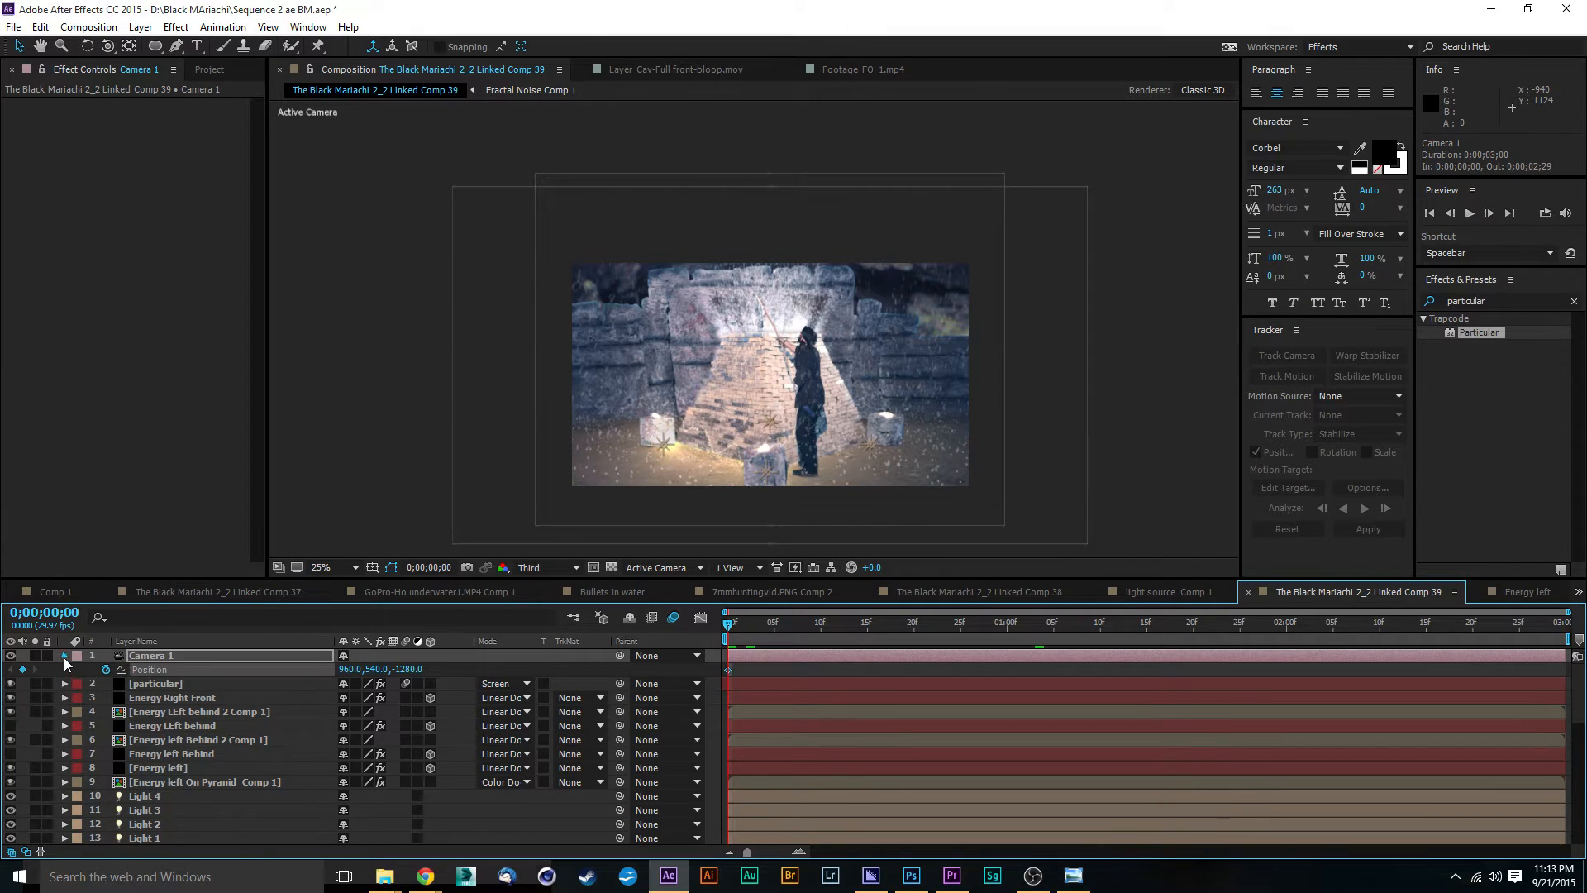
click(64, 656)
click(106, 683)
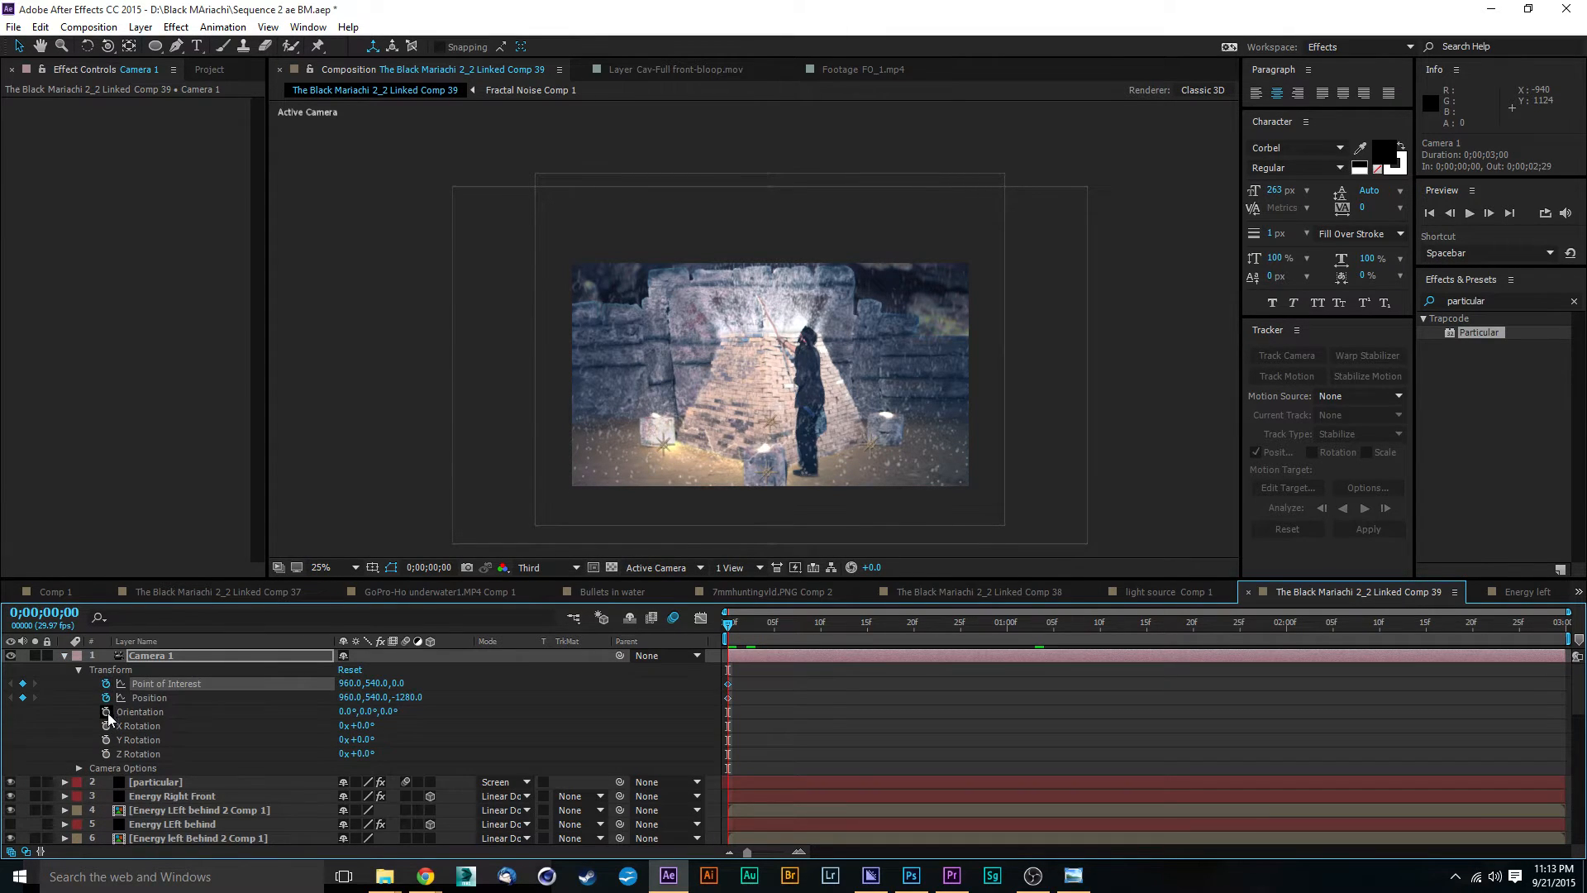
click(106, 712)
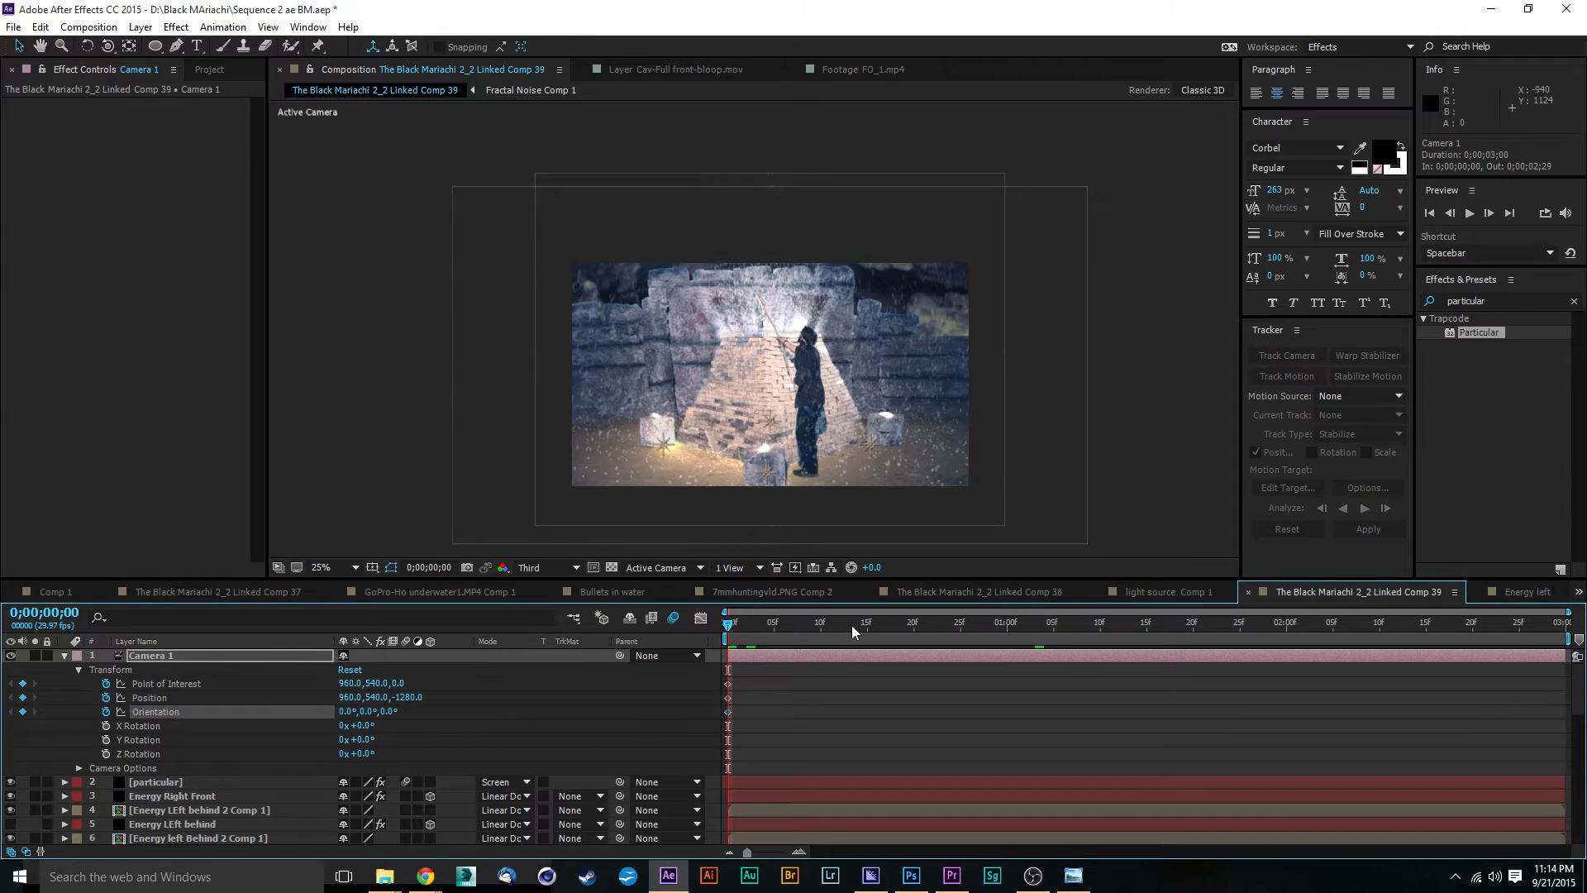
Step: Scrub through the composition and park the playhead on the last frame, 0;00;02;29
drag(1139, 657, 1562, 676)
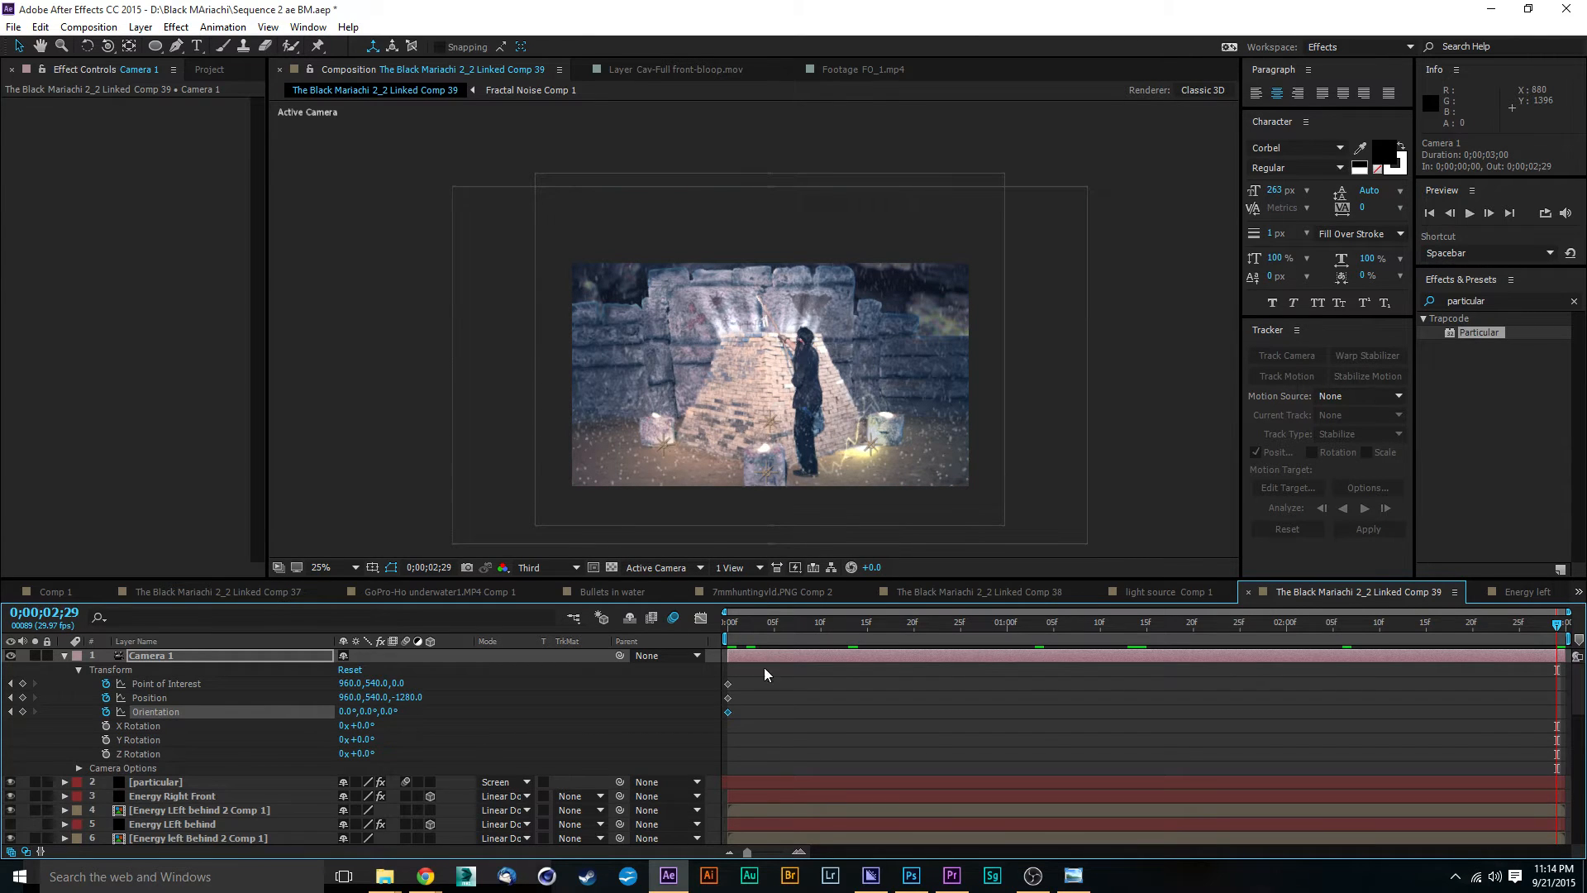
mouse_move(745, 677)
mouse_down()
mouse_move(724, 721)
mouse_move(730, 683)
mouse_up()
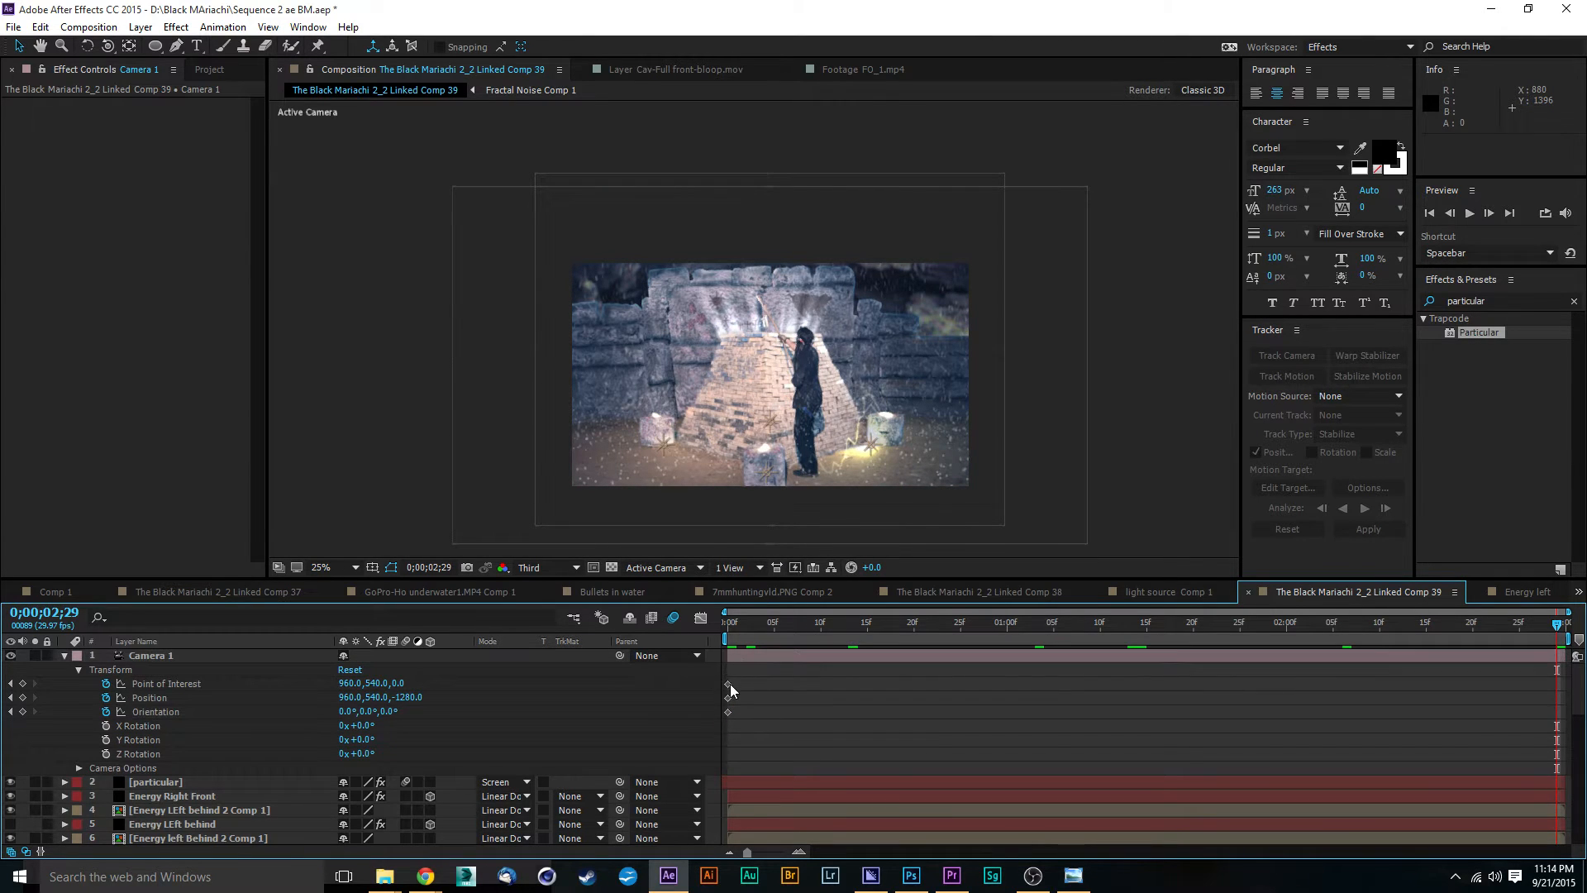
drag(735, 628, 1561, 680)
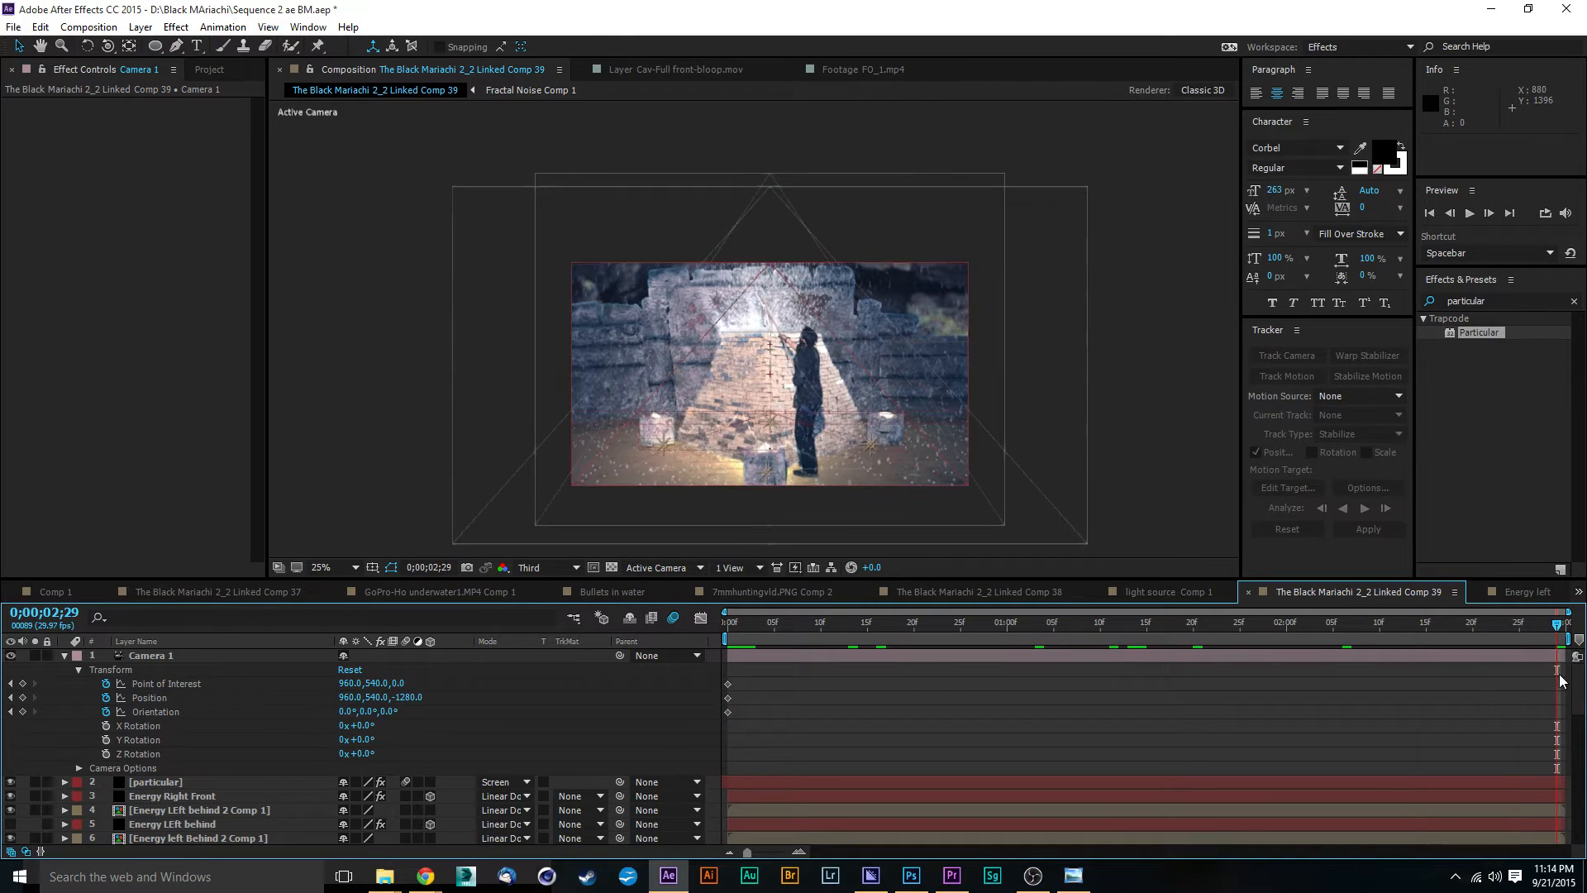
Step: Look through the layer stack and examine the Scale keyframing of the Cav-Full front-bloop.mov layer with the Subtract mask
scroll(200, 815, down, 15)
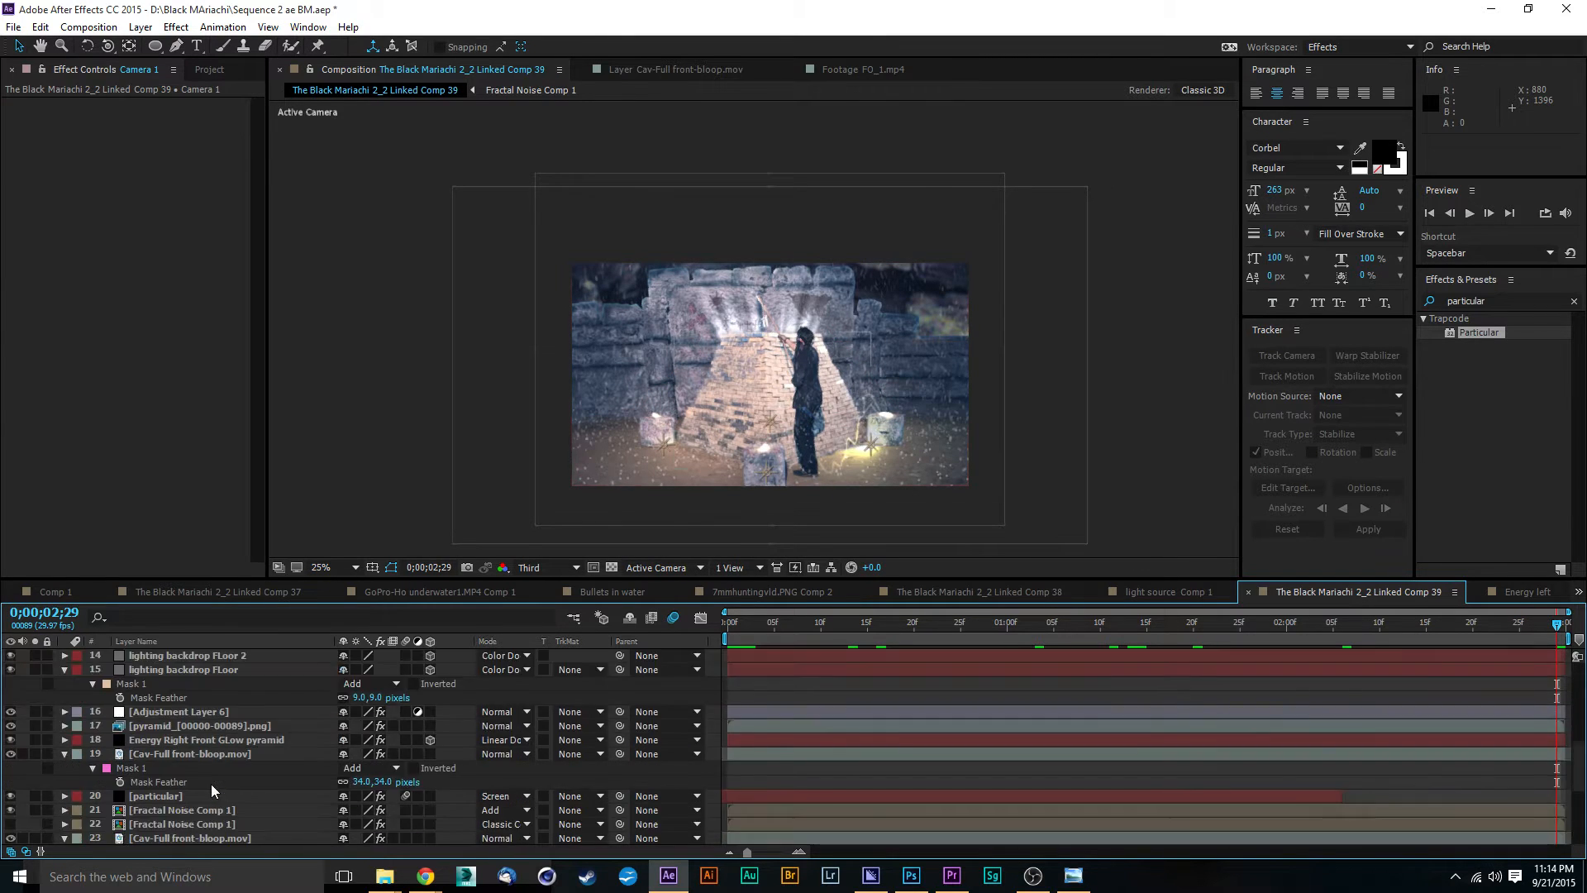
click(208, 794)
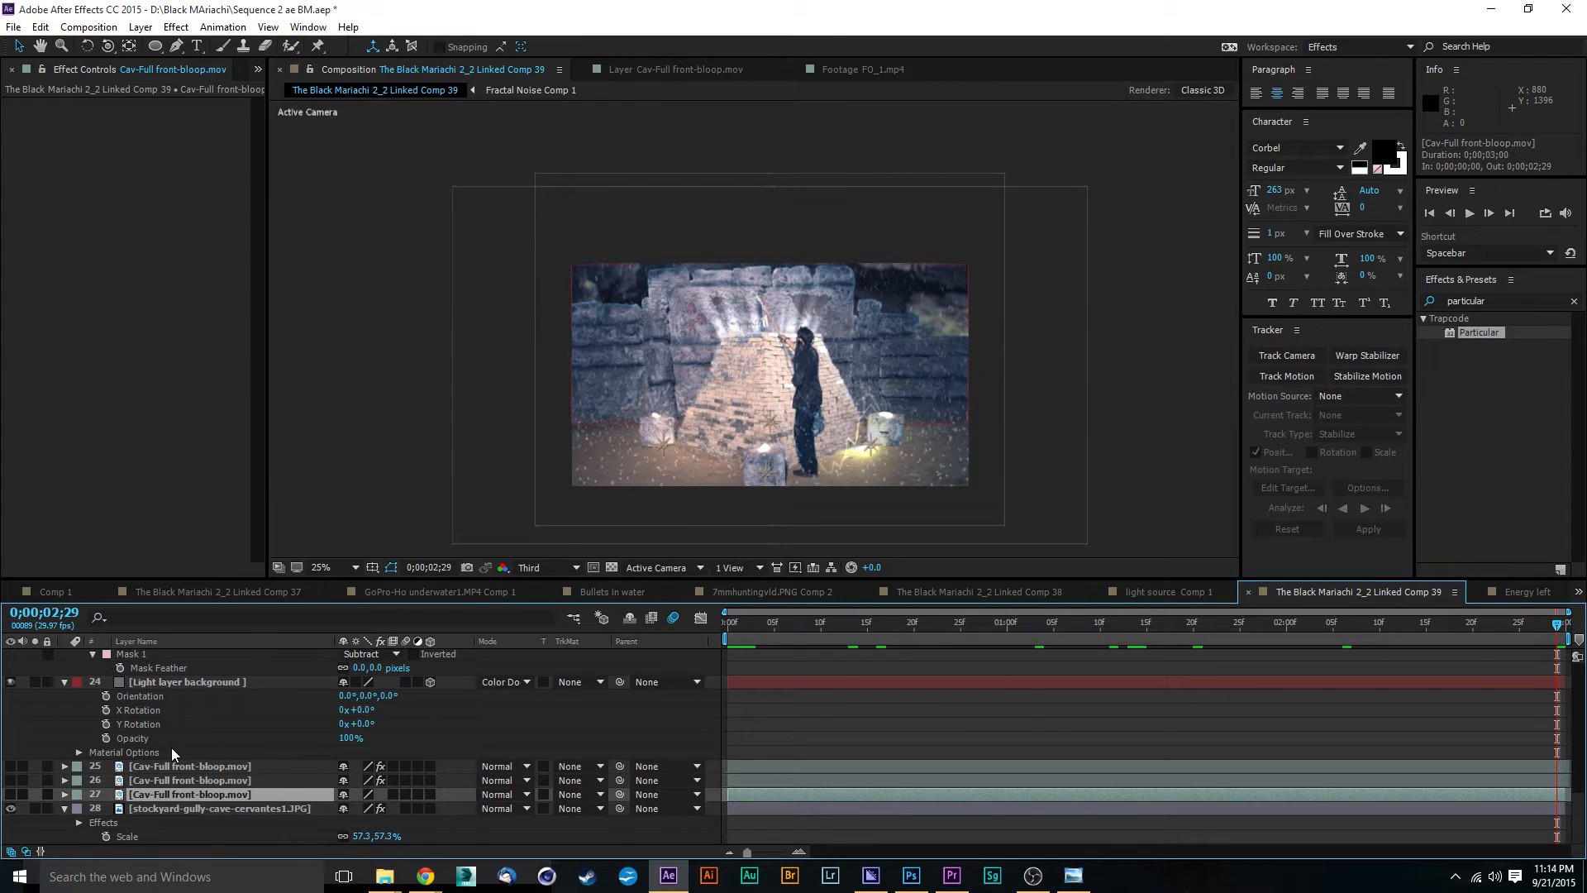
scroll(185, 750, up, 3)
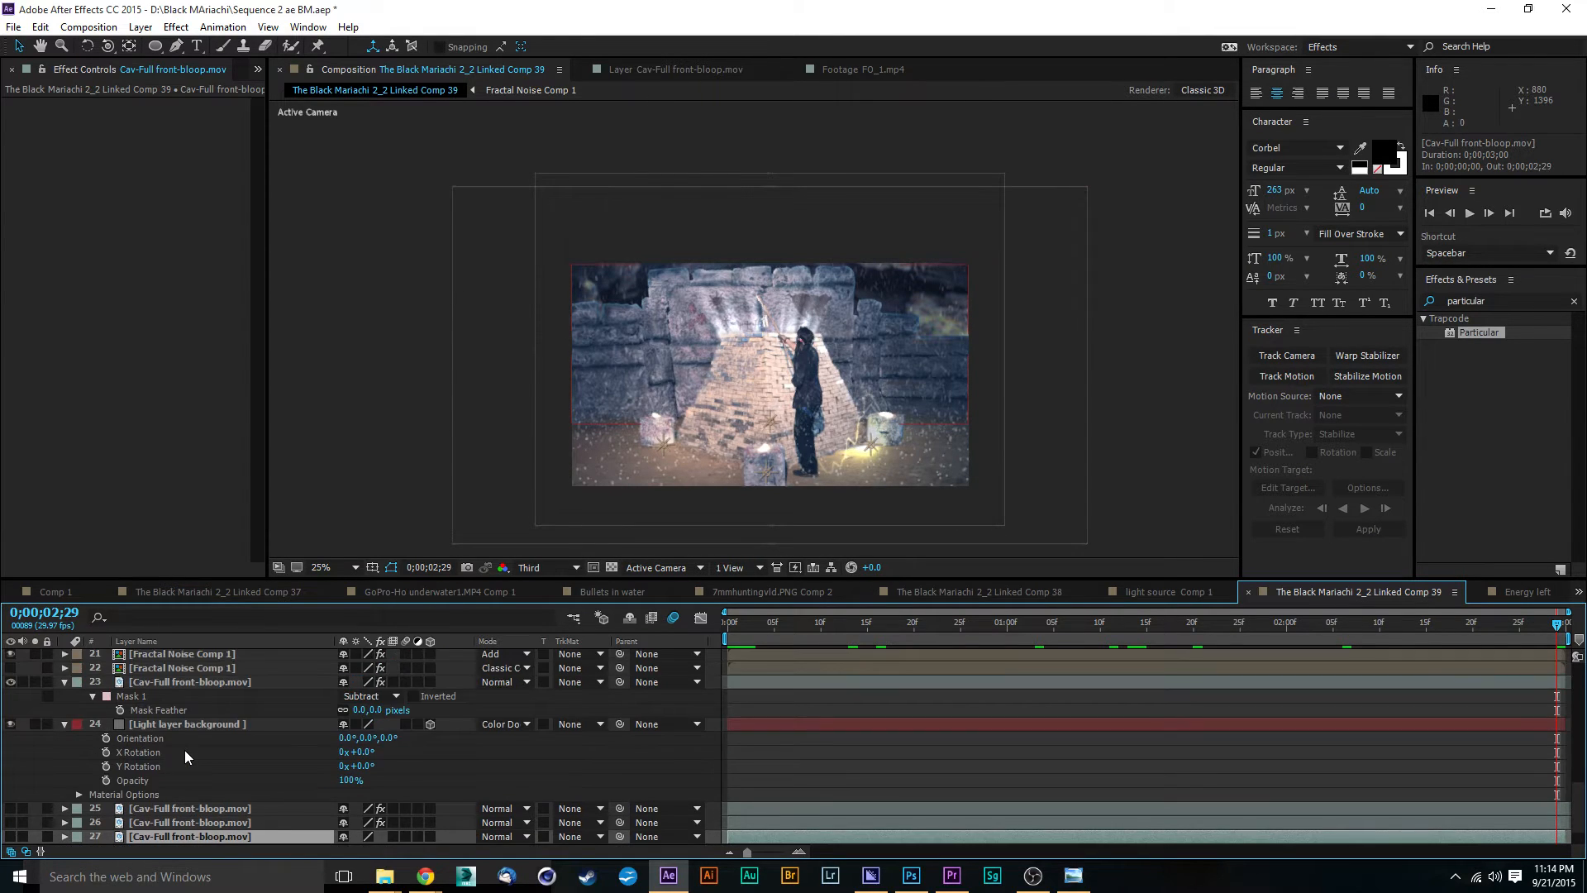
scroll(185, 756, up, 3)
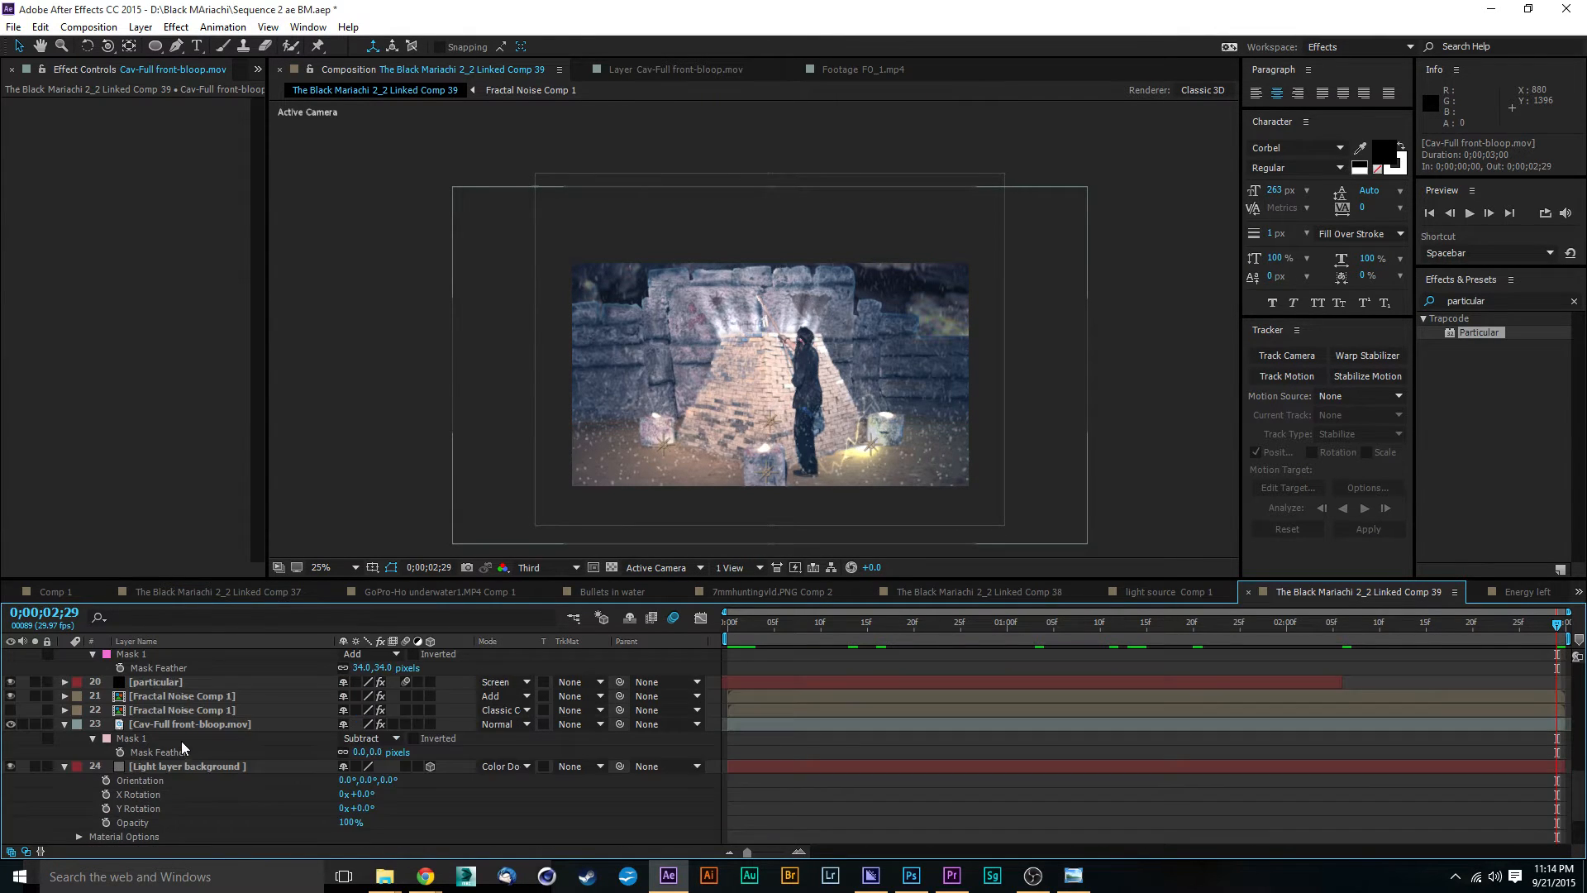
click(195, 723)
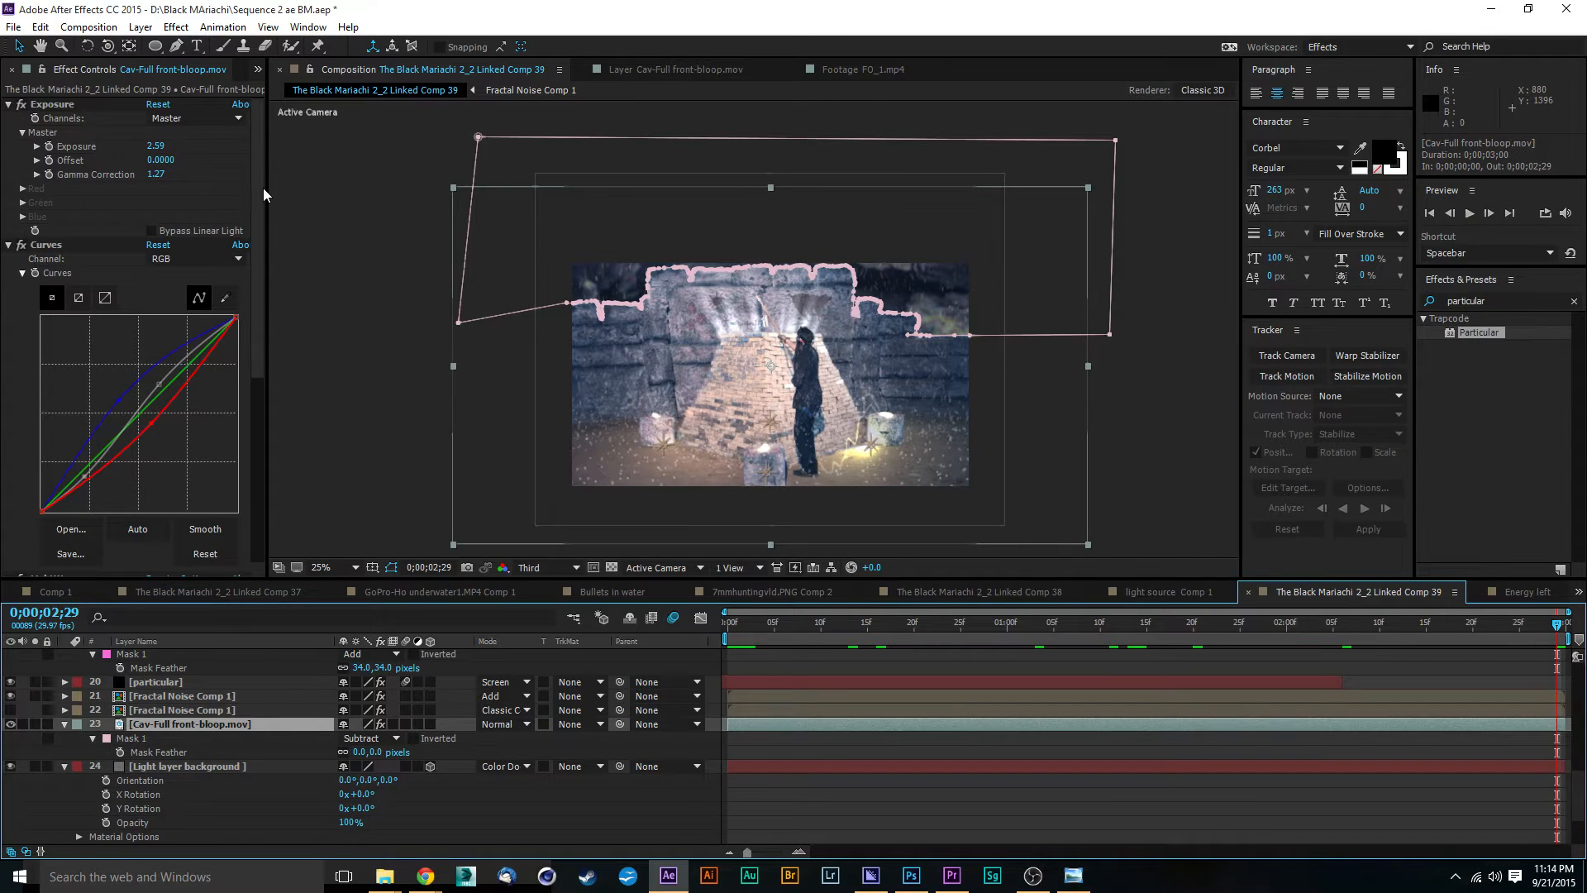
key(s)
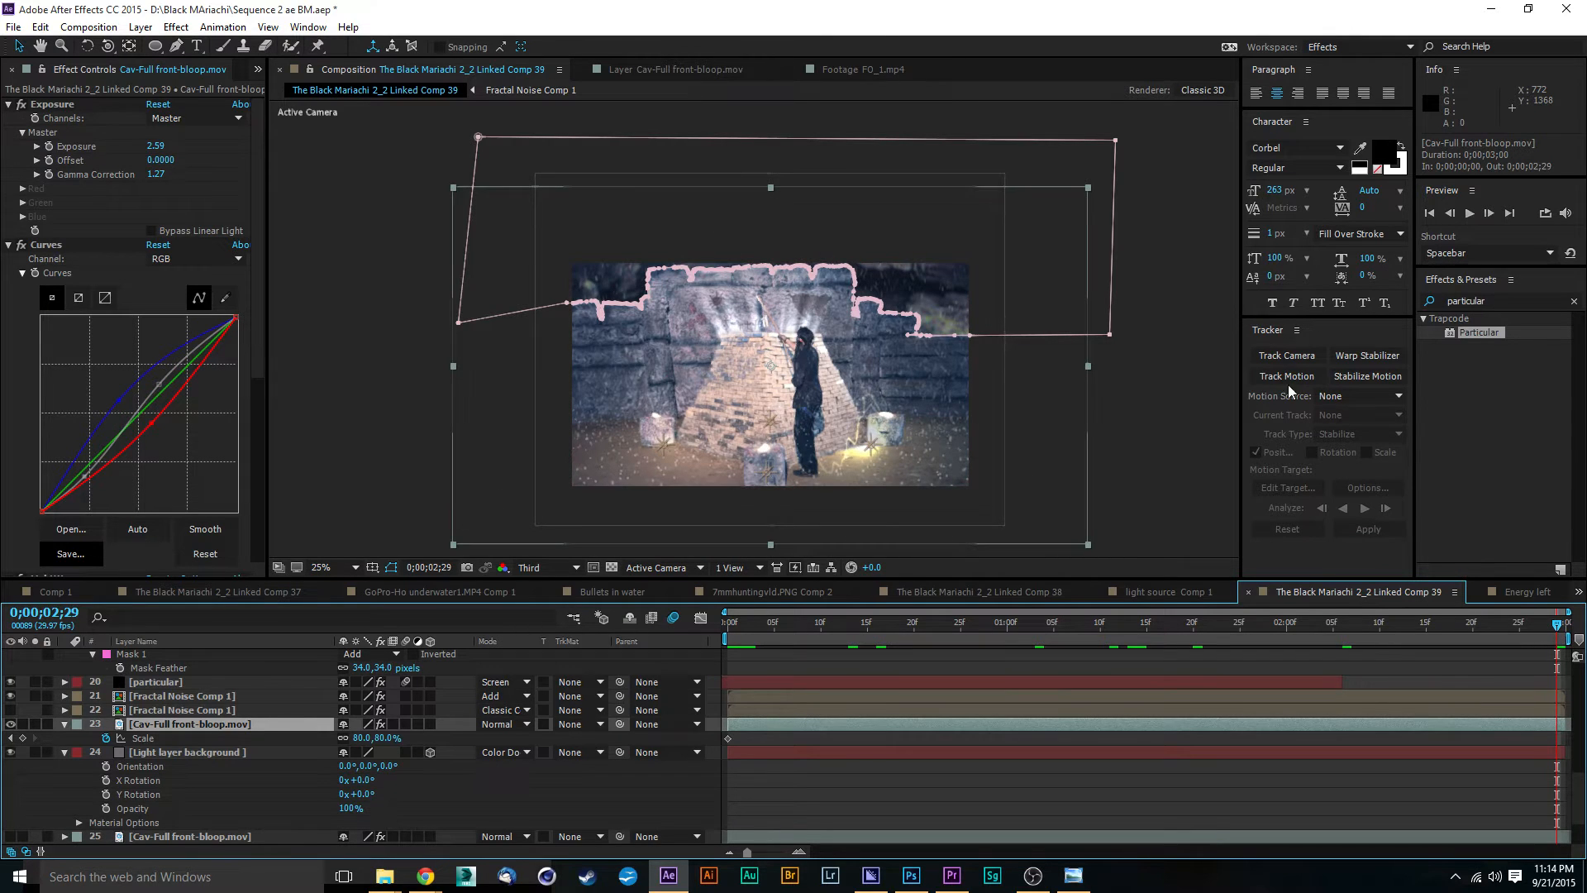
scroll(269, 744, up, 15)
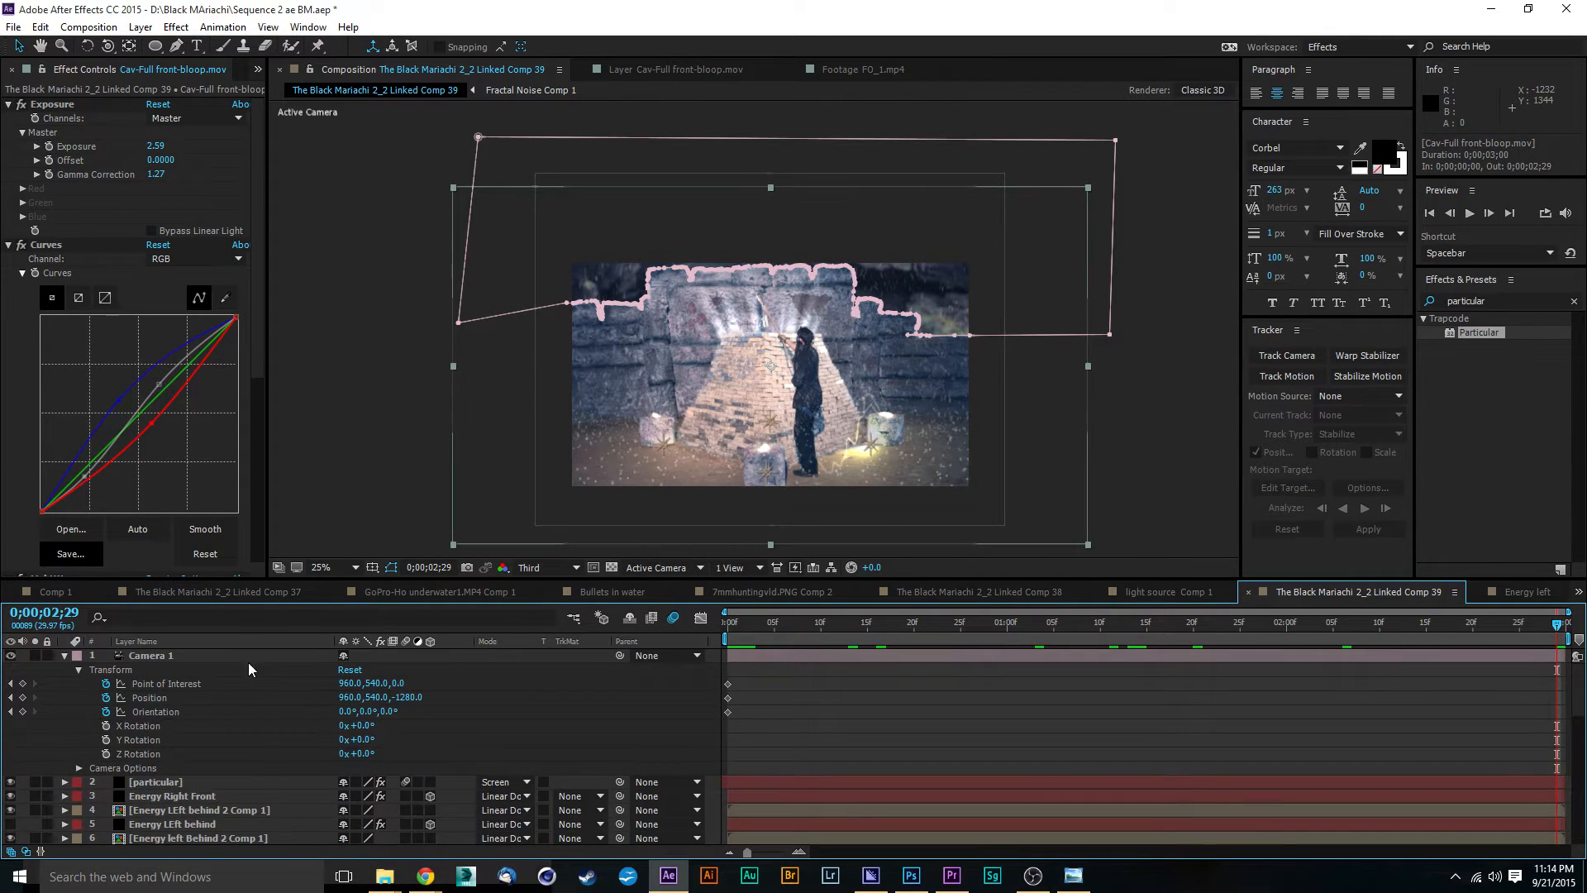
Step: Try to move Camera 1 at the last frame with a camera tool, and undo the adjustment
click(240, 662)
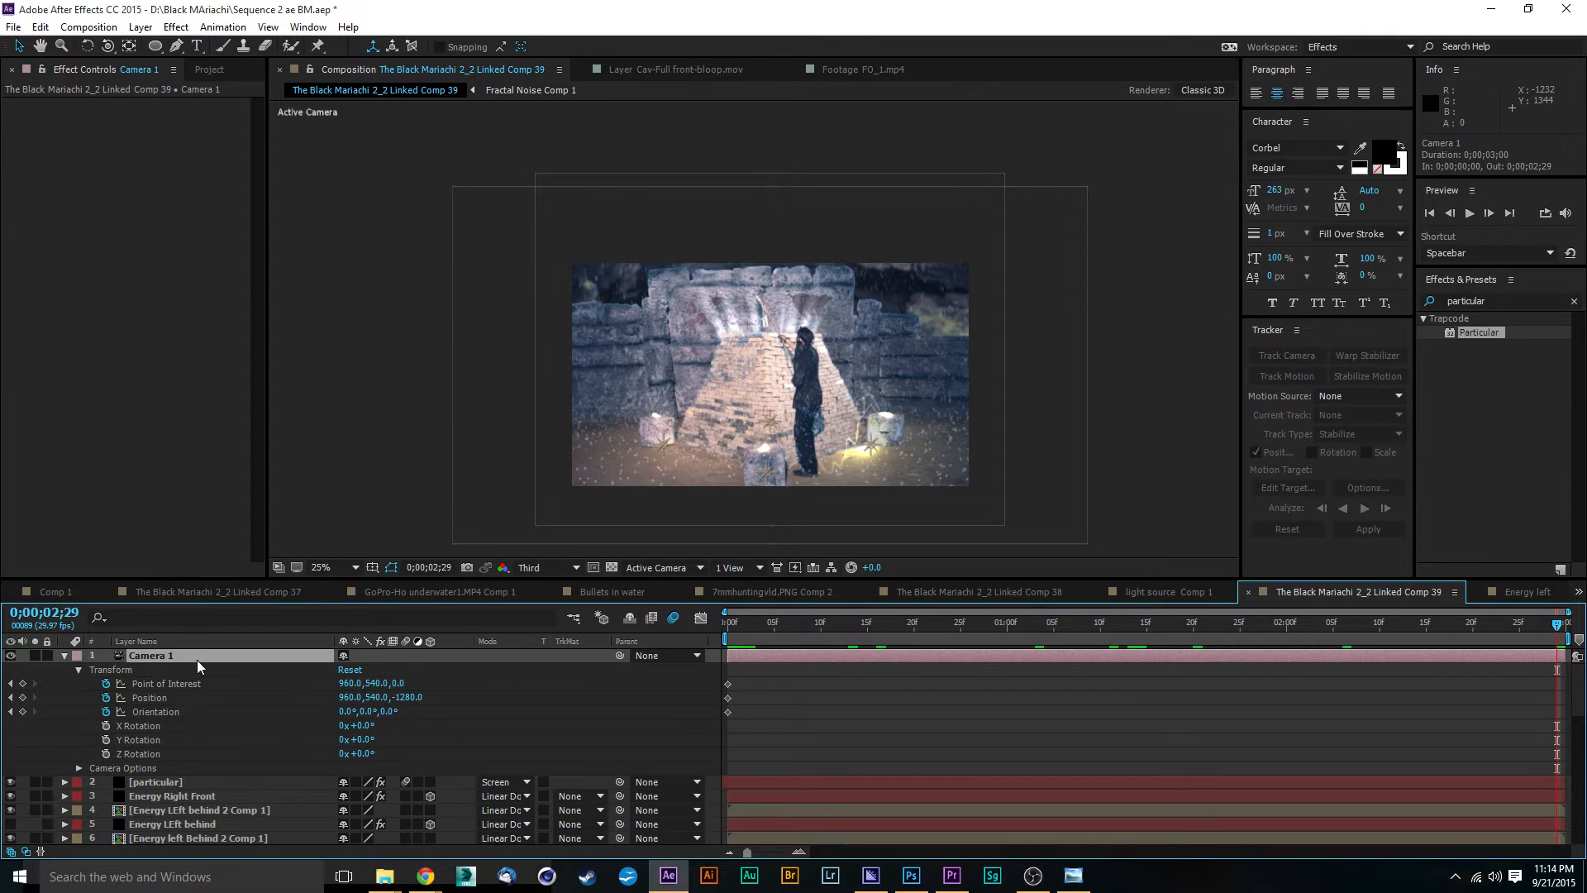
click(107, 47)
drag(108, 49, 149, 102)
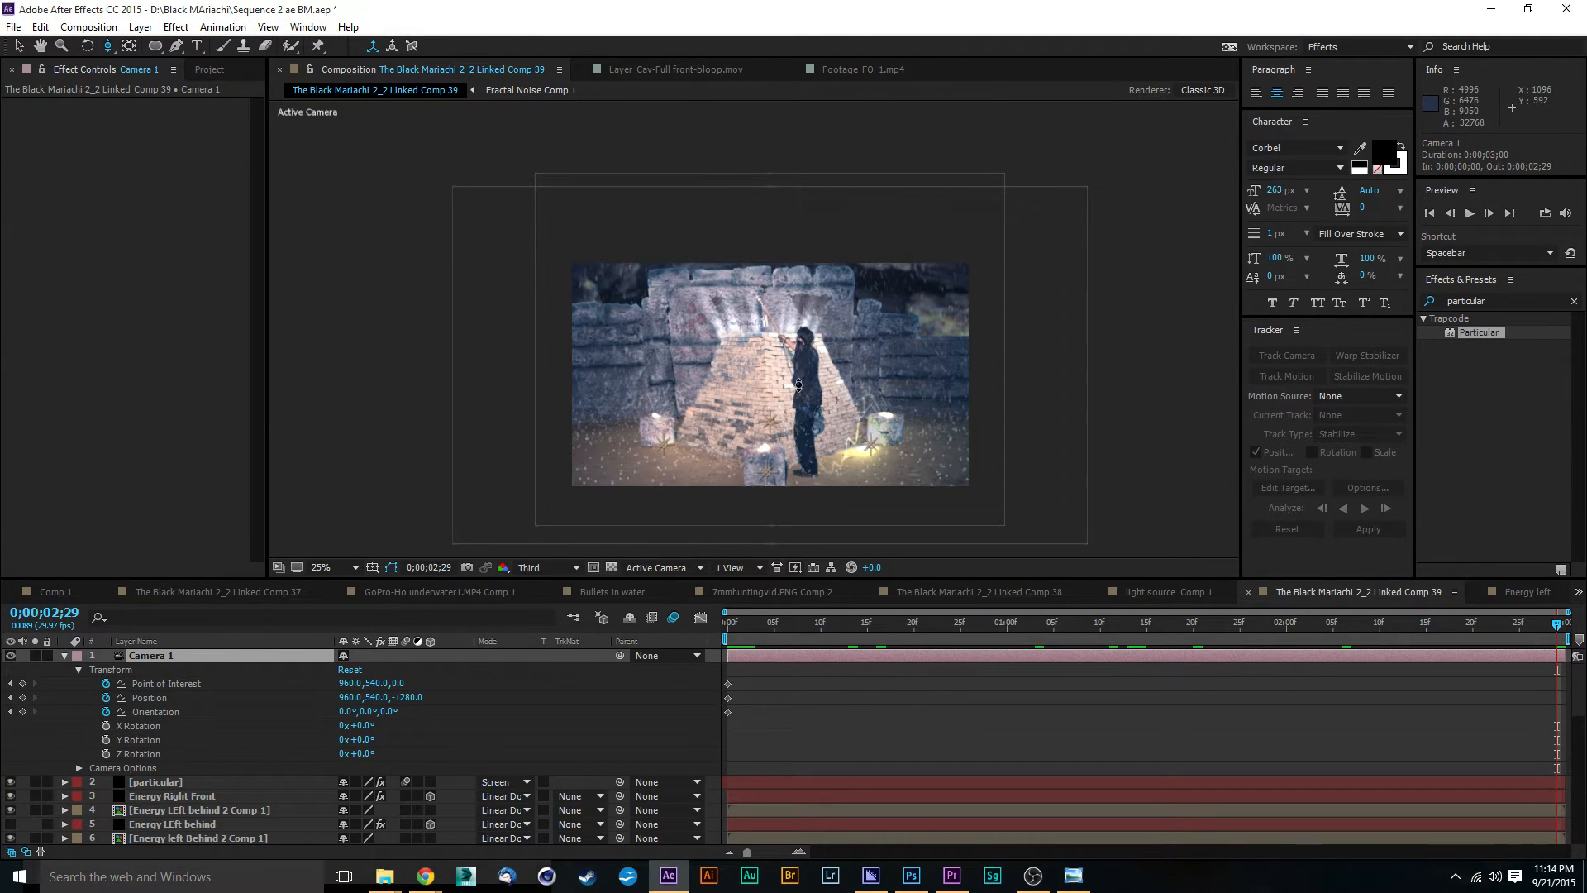
drag(799, 384, 791, 328)
key(ctrl+z)
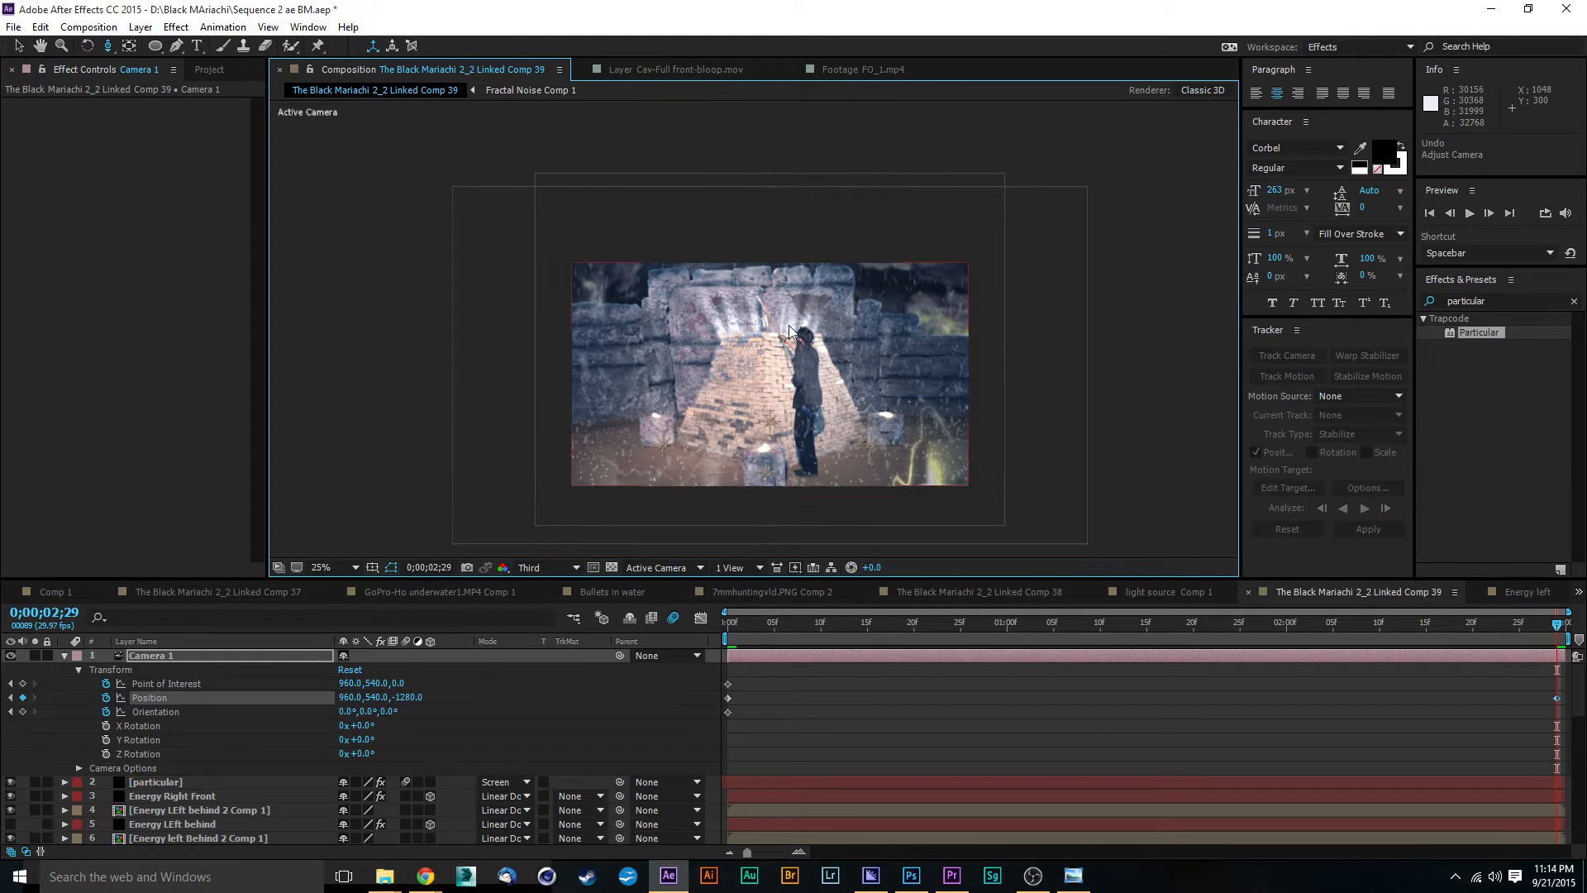
Step: Make the Energy LEft behind 2 Comp 1, Energy left Behind 2 Comp 1 and Energy left On Pyramid Comp 1 layers 3D
scroll(528, 693, down, 1)
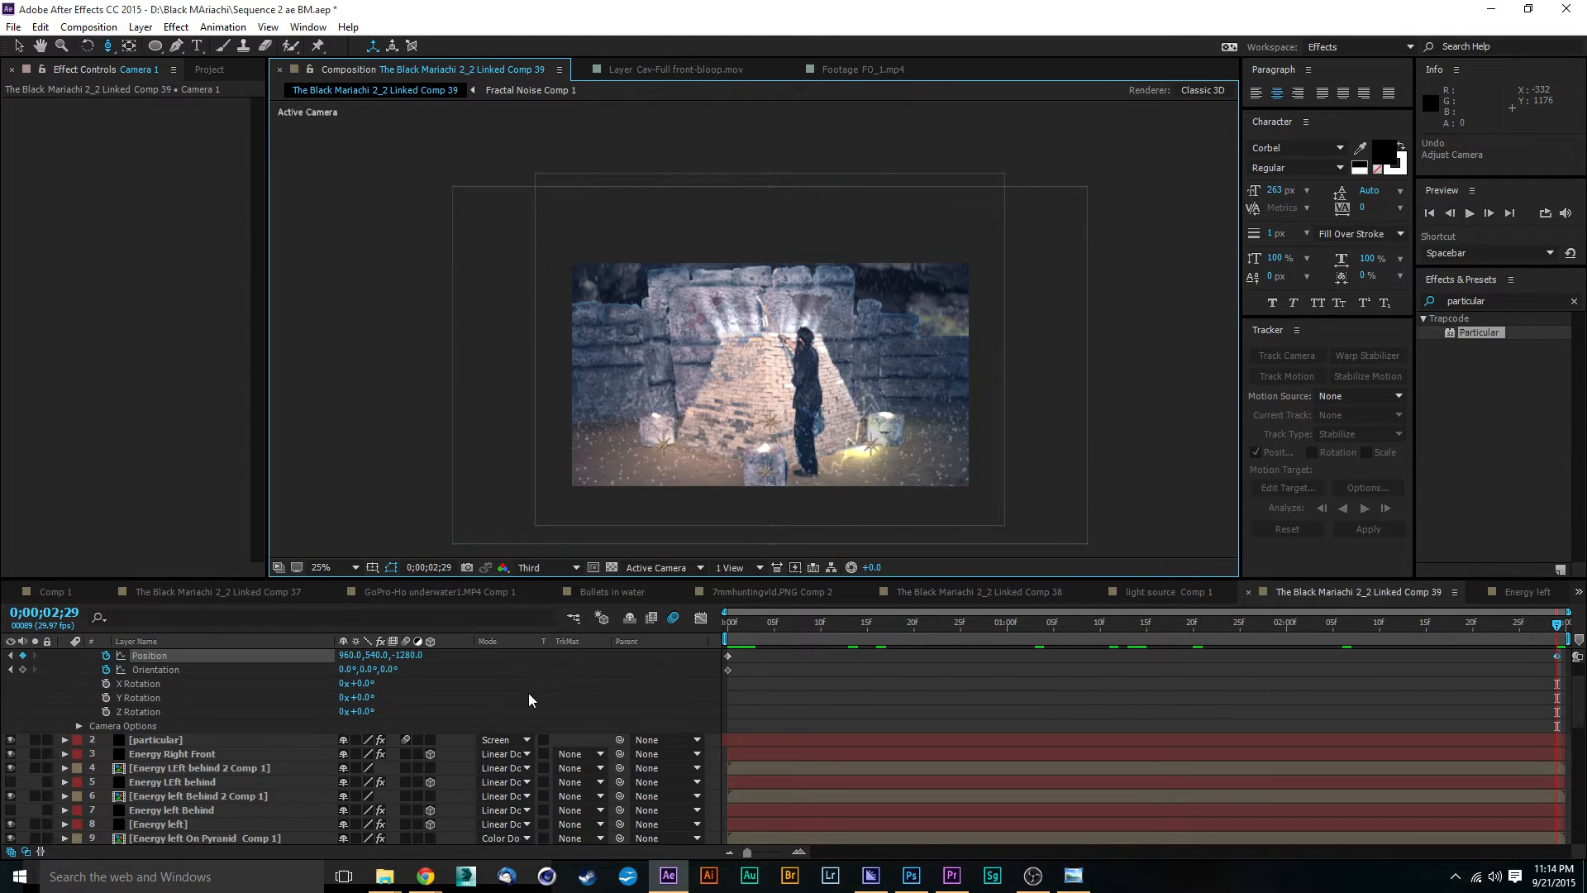
scroll(514, 668, down, 1)
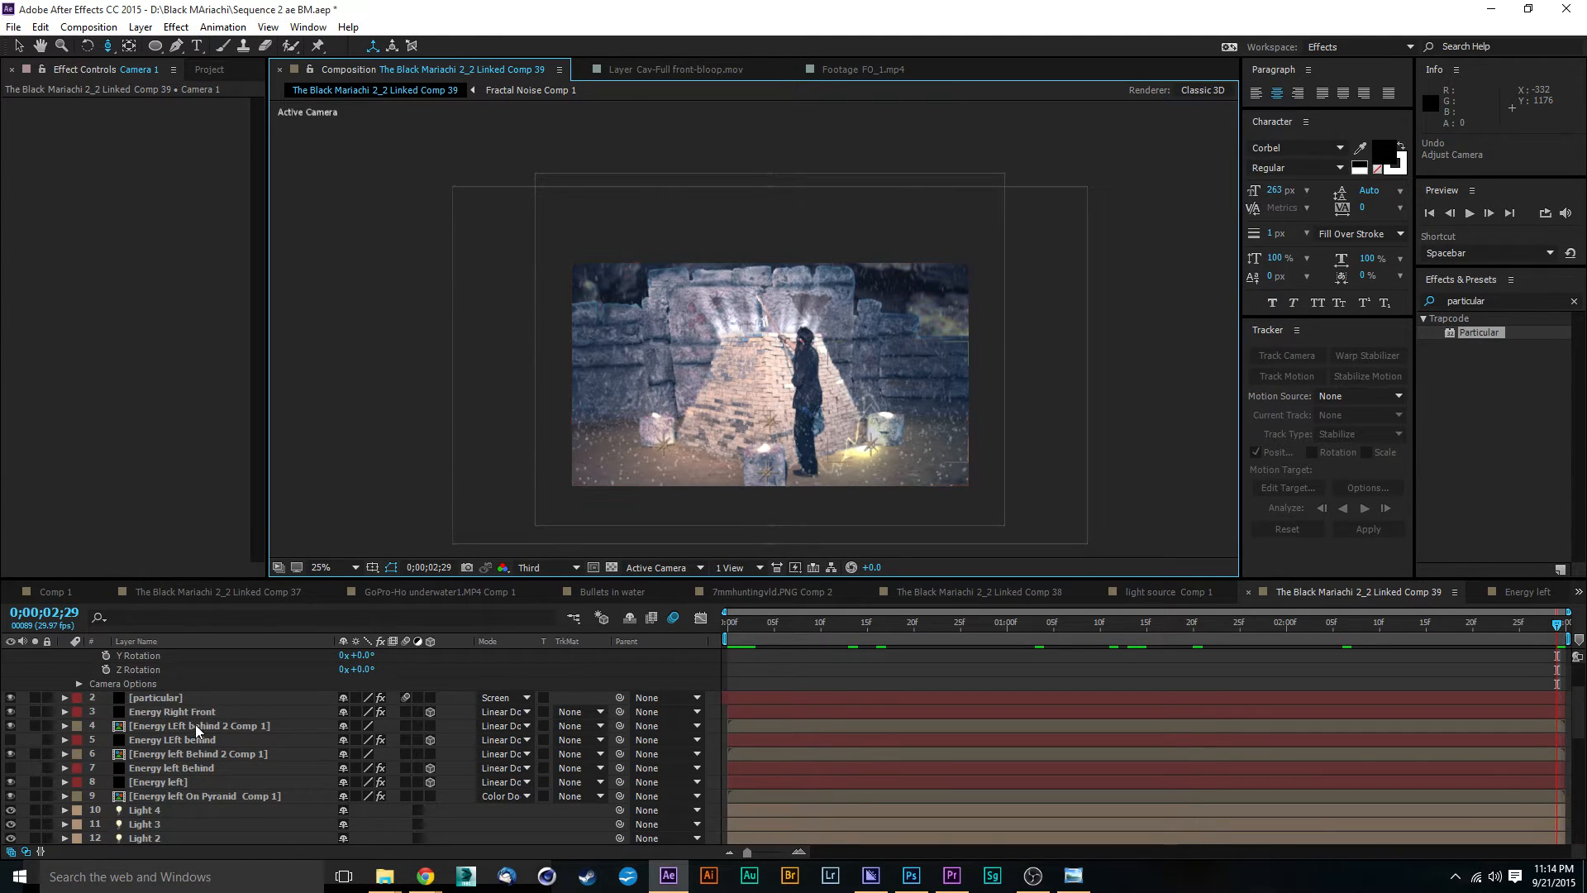
click(429, 725)
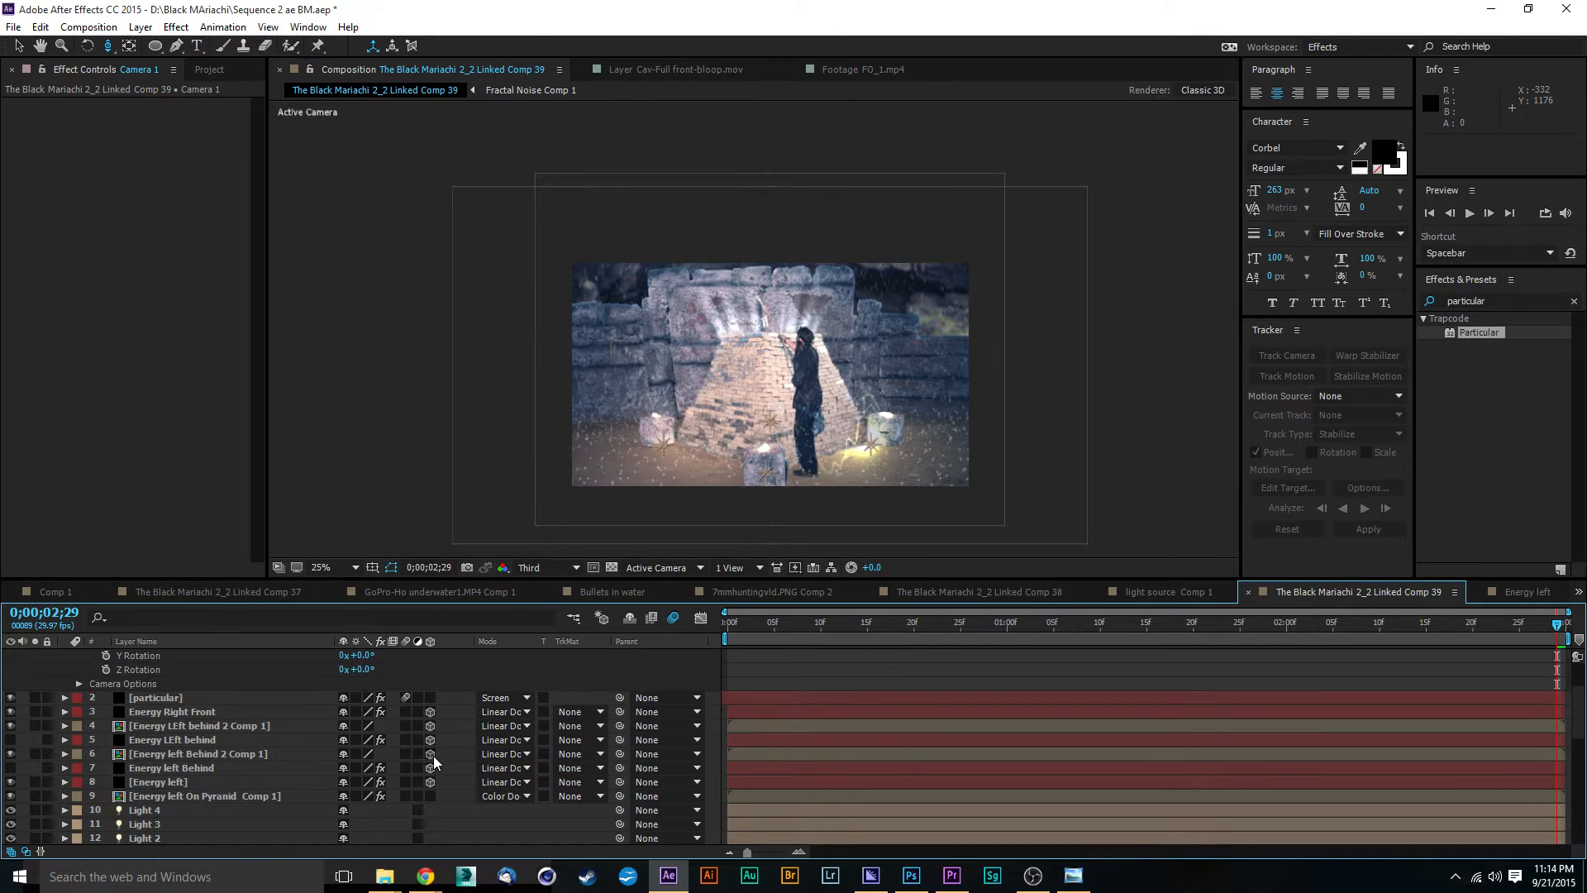
click(430, 754)
click(429, 796)
Step: Try making the Cav-Full front-bloop.mov layer with the pyramid mask a 3D layer, and switch it back to 2D
scroll(302, 733, down, 3)
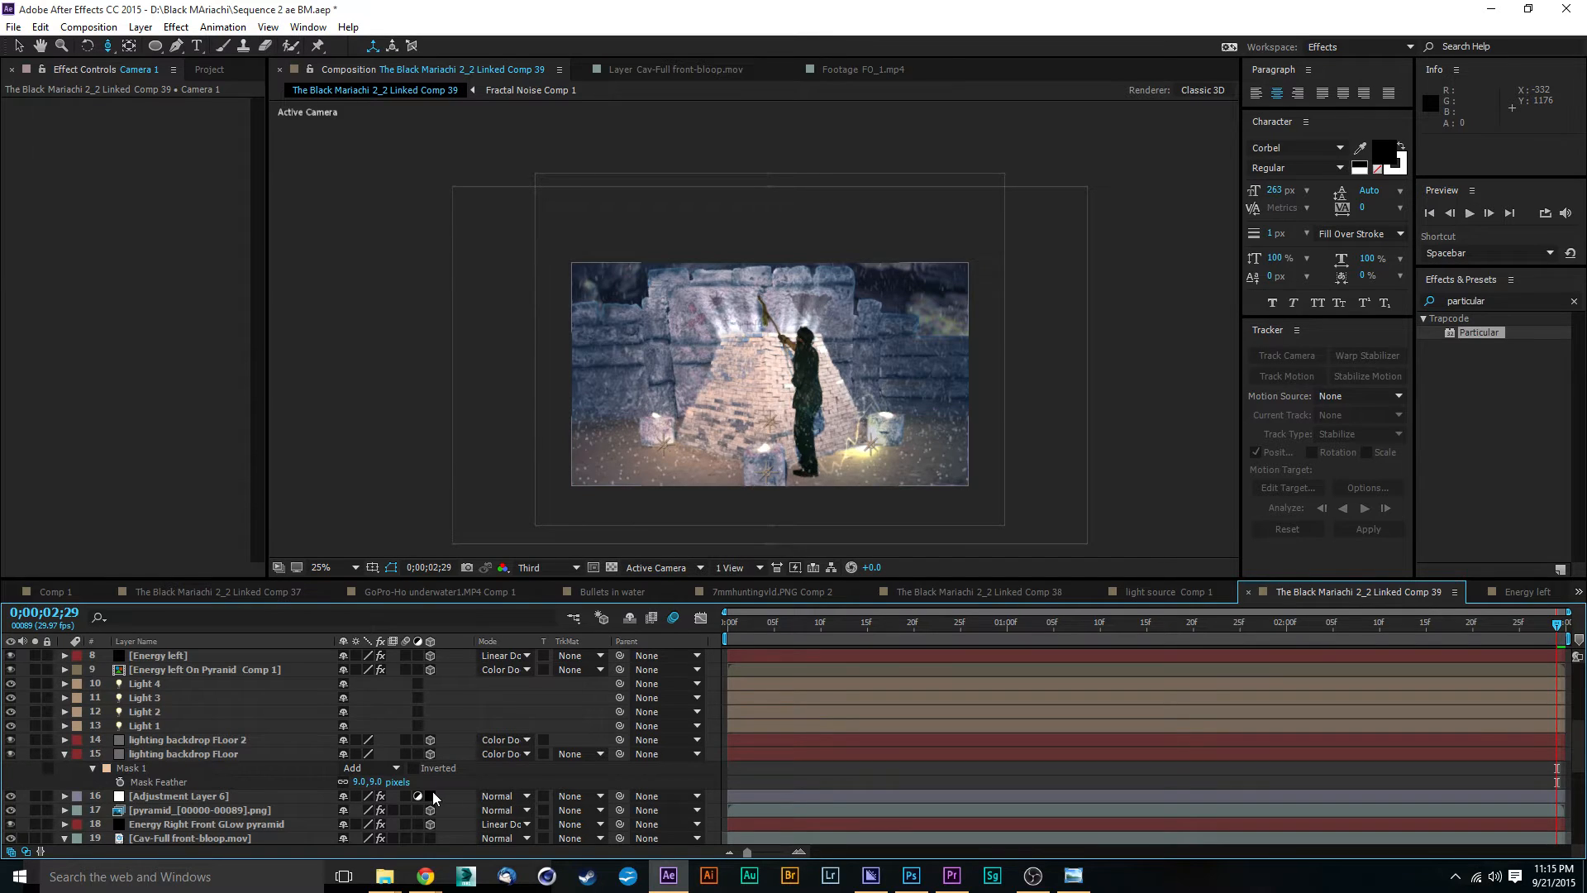
scroll(276, 741, down, 1)
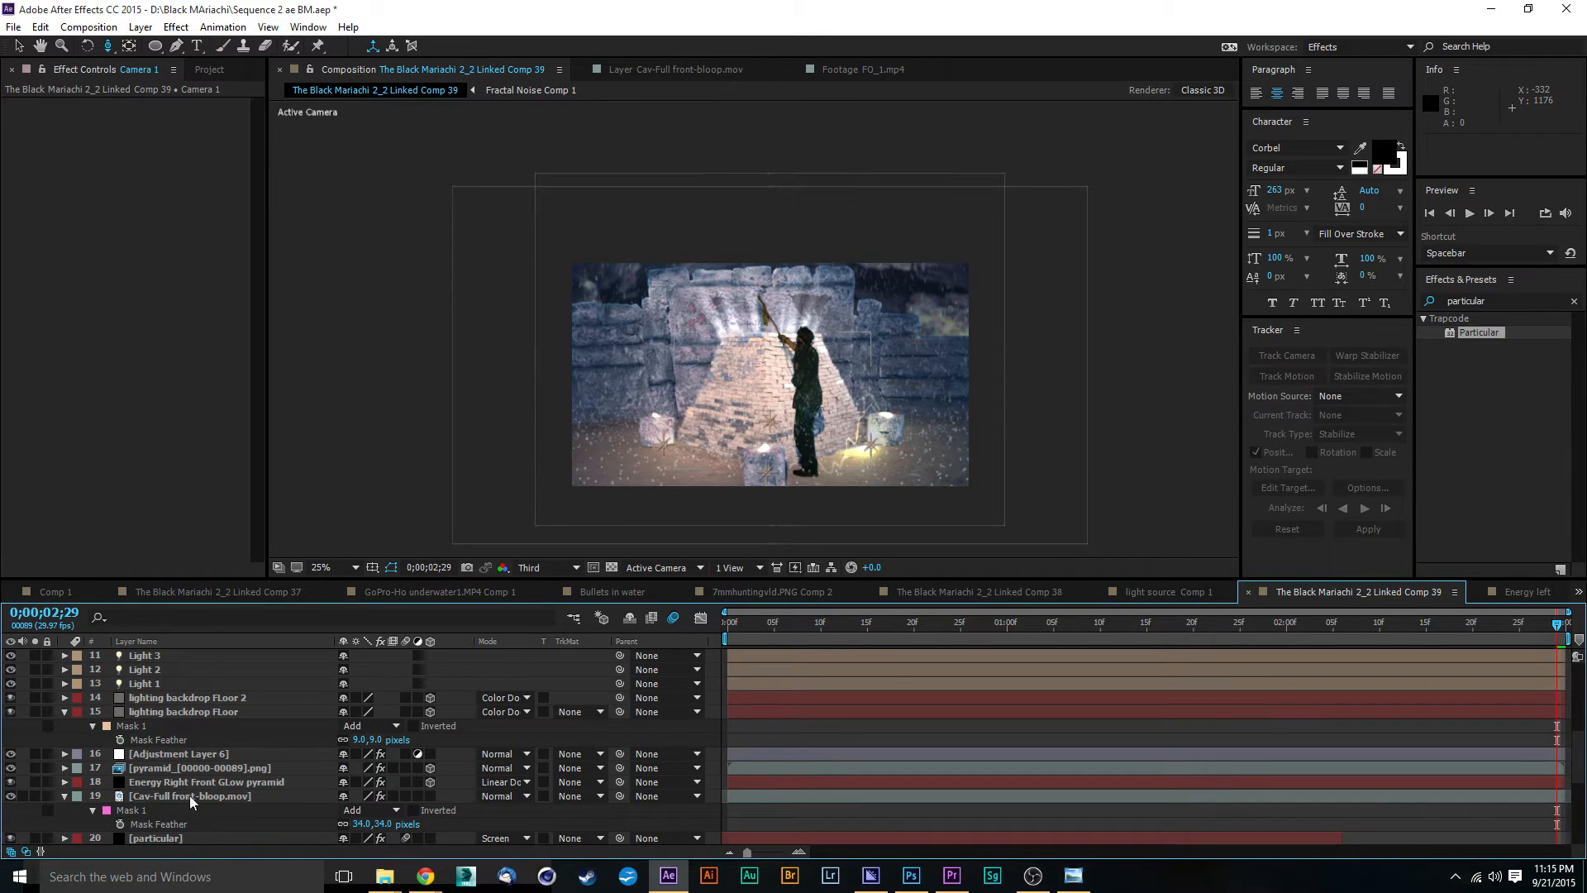
click(431, 796)
scroll(380, 790, down, 2)
scroll(376, 791, down, 1)
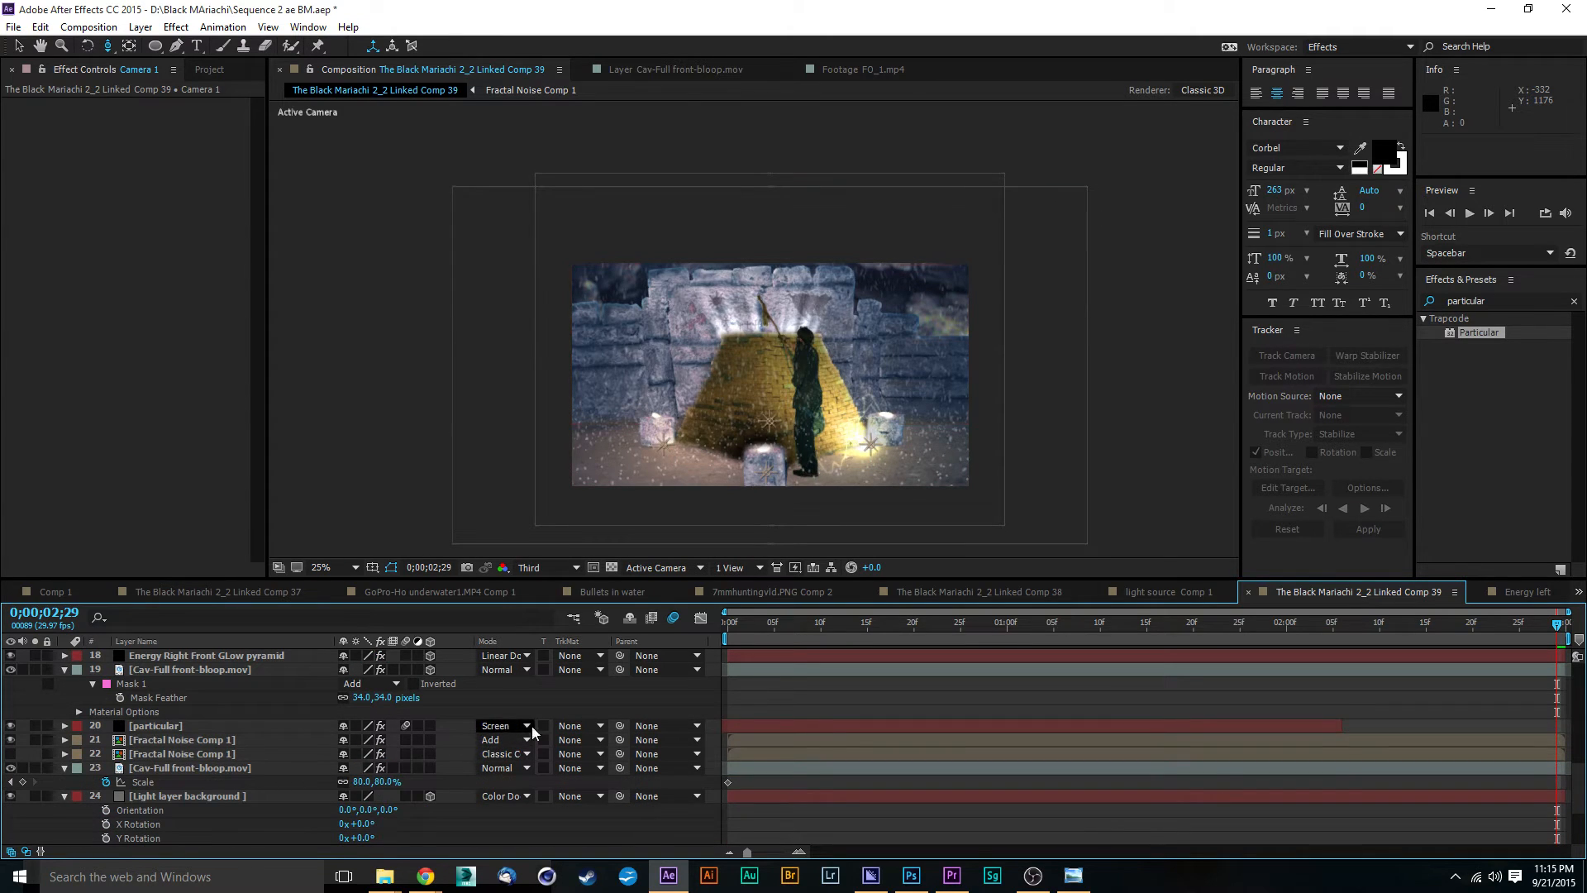
click(431, 669)
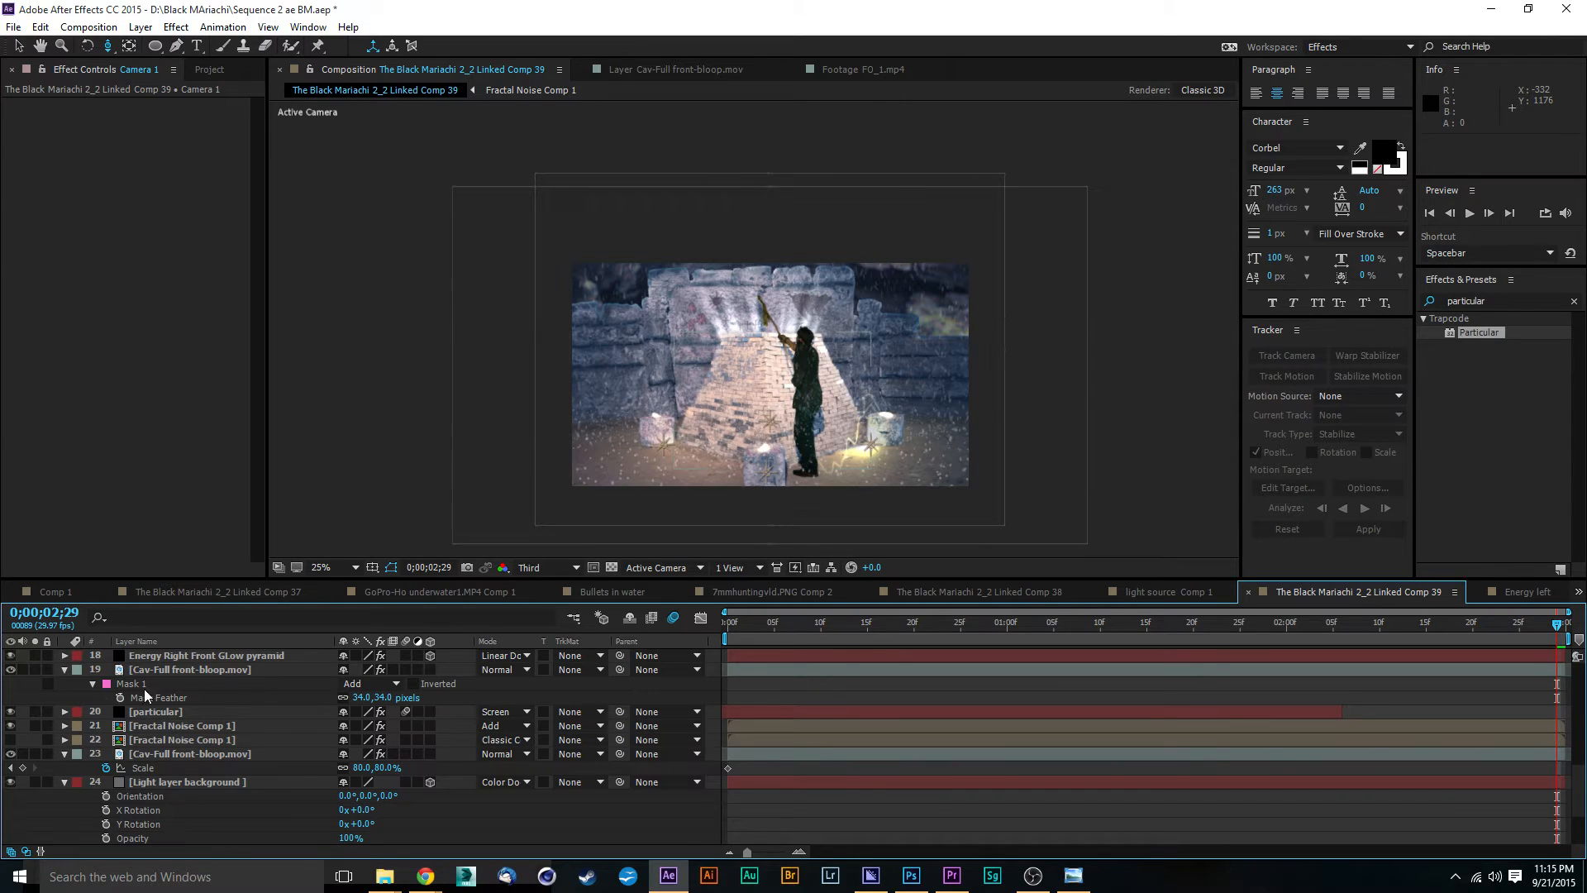
Step: Make the Fractal Noise Comp 1 layer with Add blending 3D and check what the pyramid-masked Cav-Full layer covers by toggling its visibility
click(431, 726)
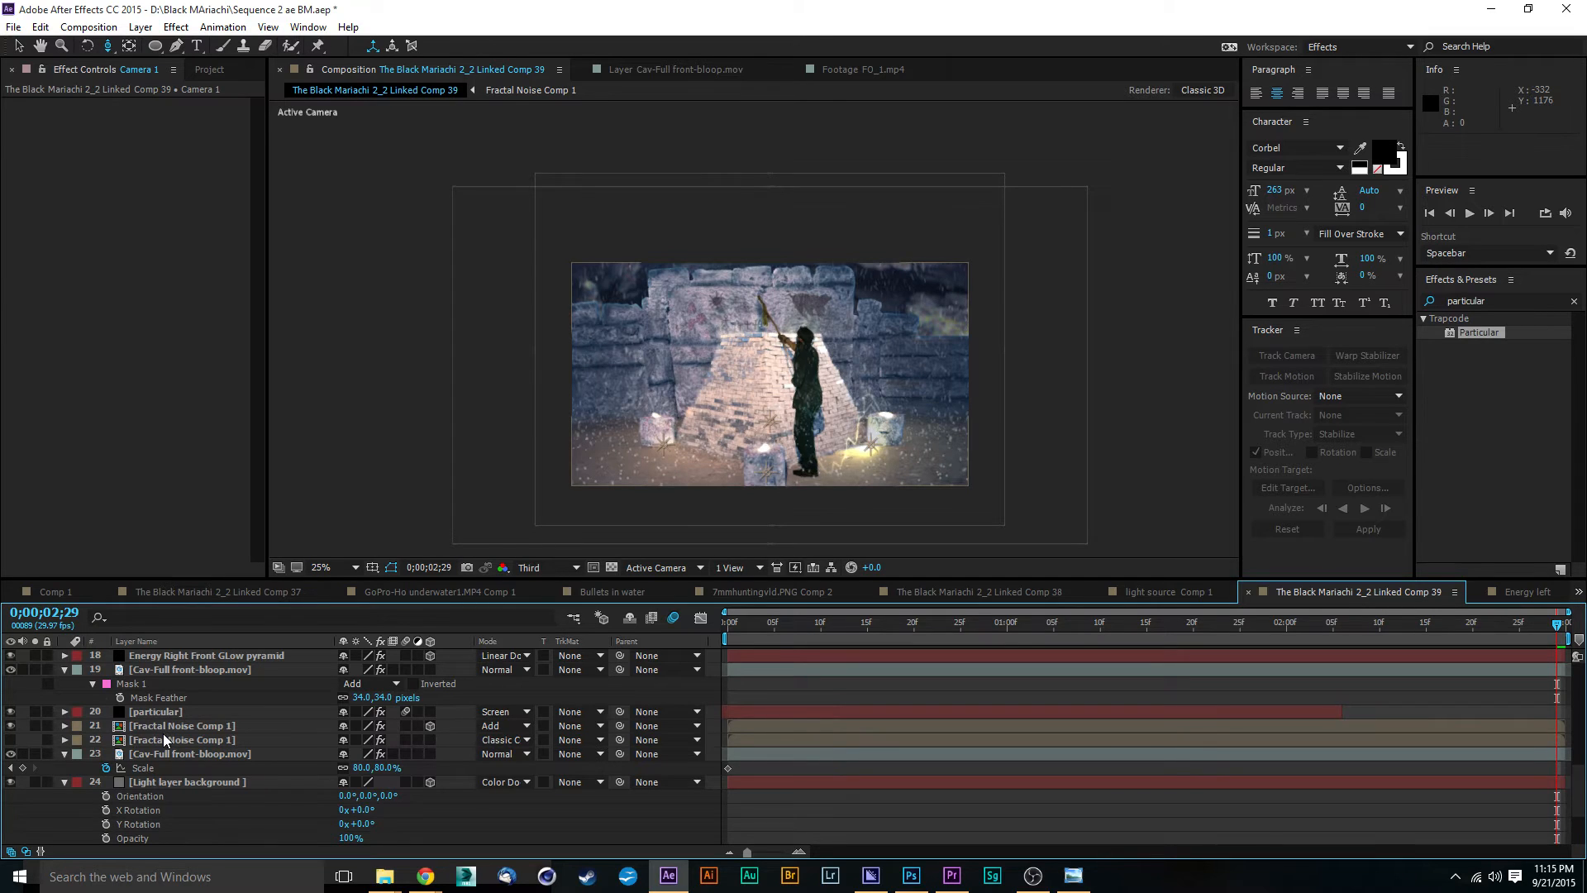
click(190, 668)
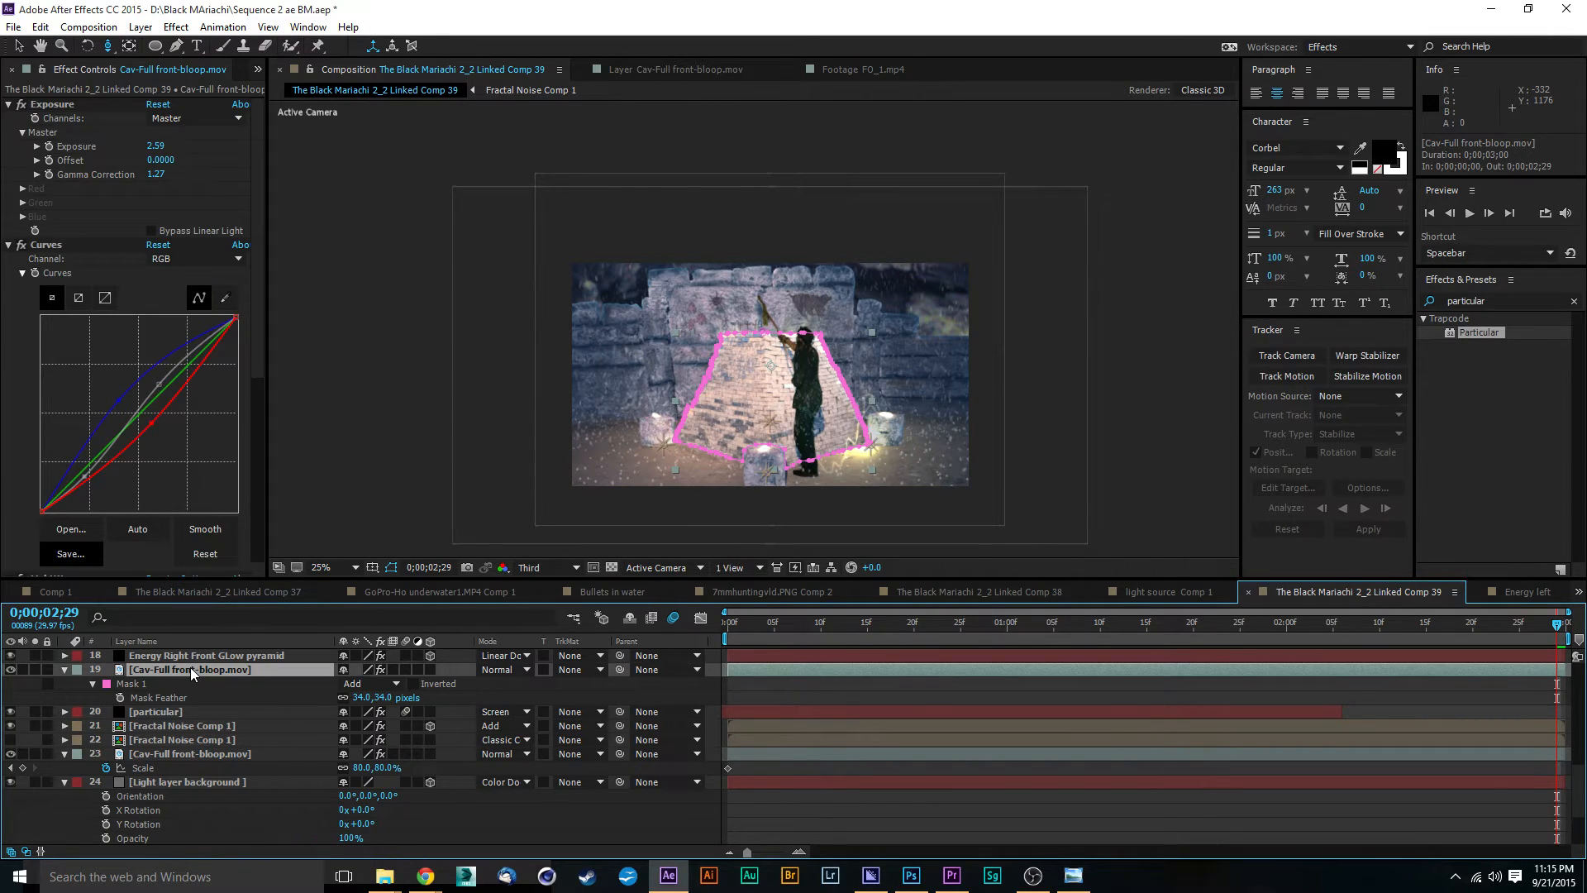
click(10, 669)
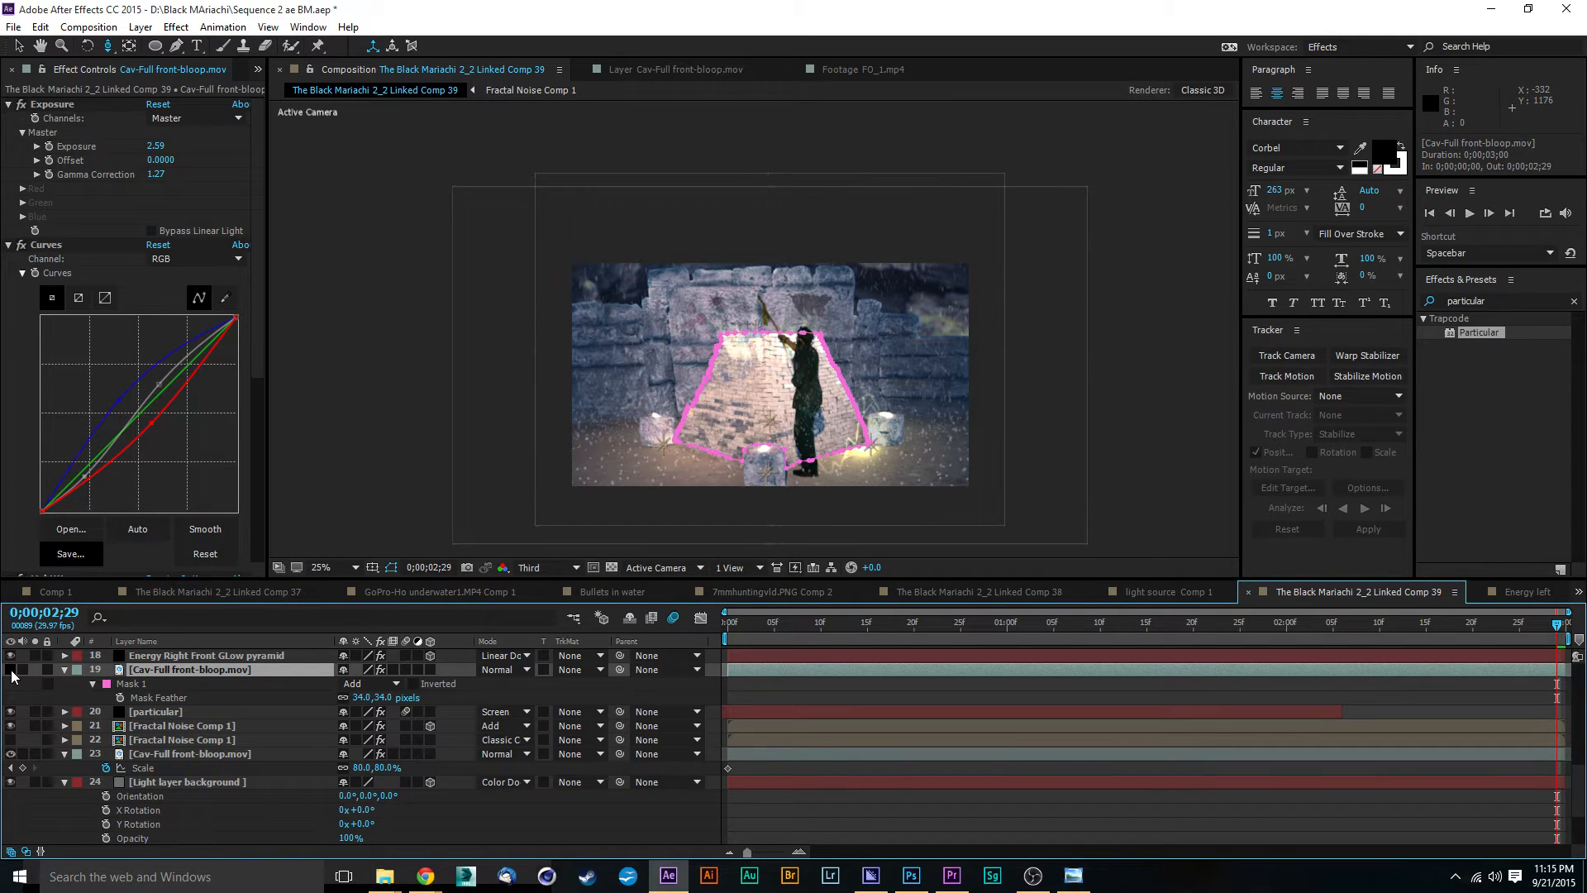
click(10, 670)
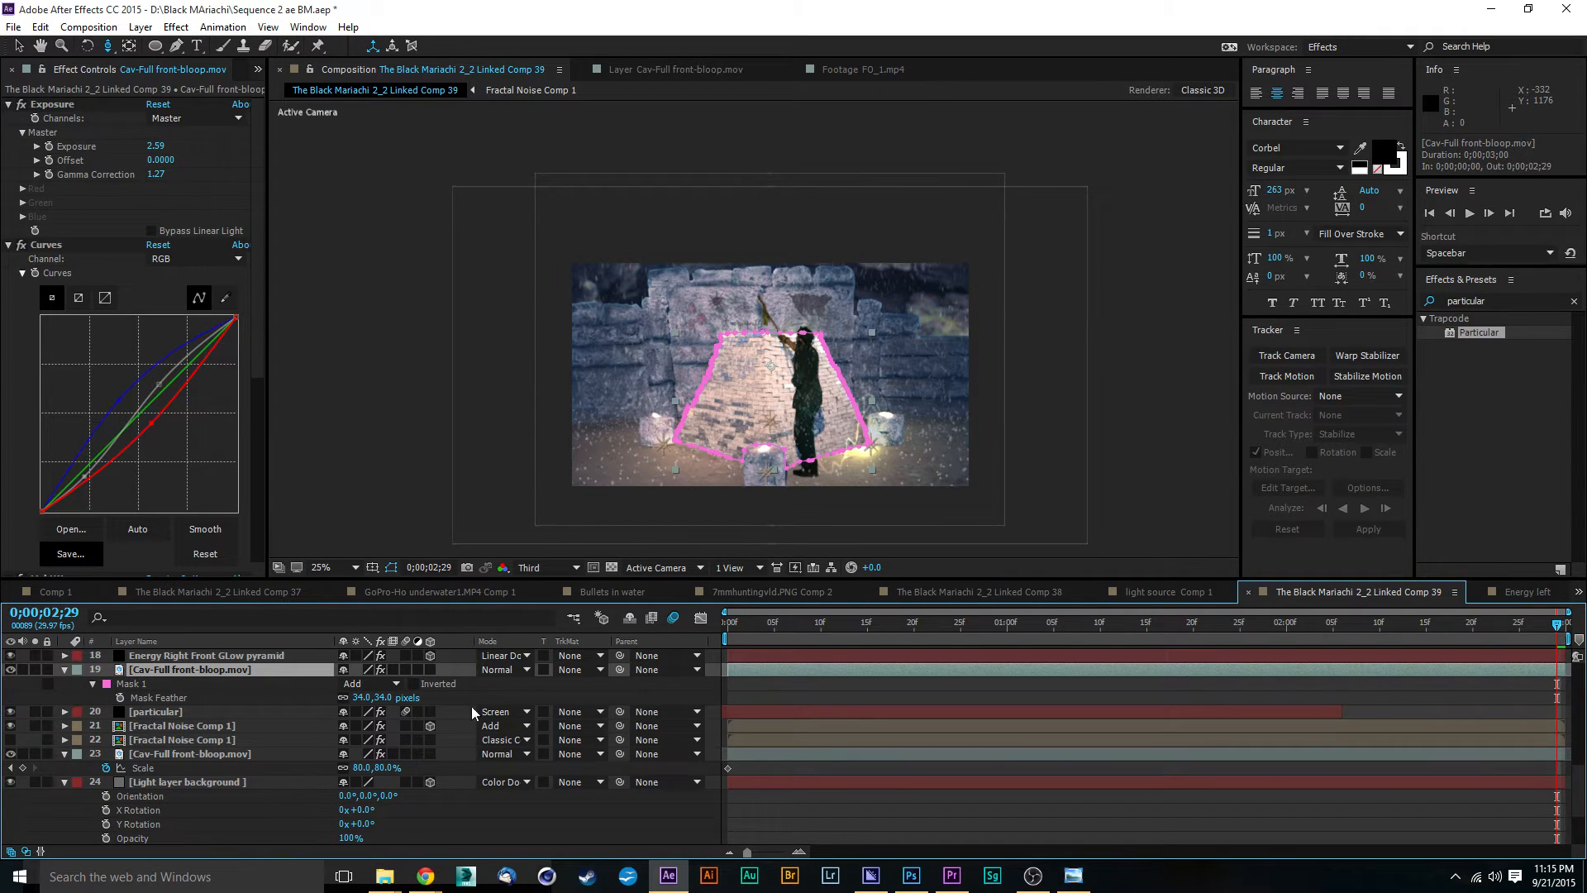
Step: Make the pyramid-masked Cav-Full front-bloop.mov layer 3D and set its Accepts Lights option to Off
click(430, 669)
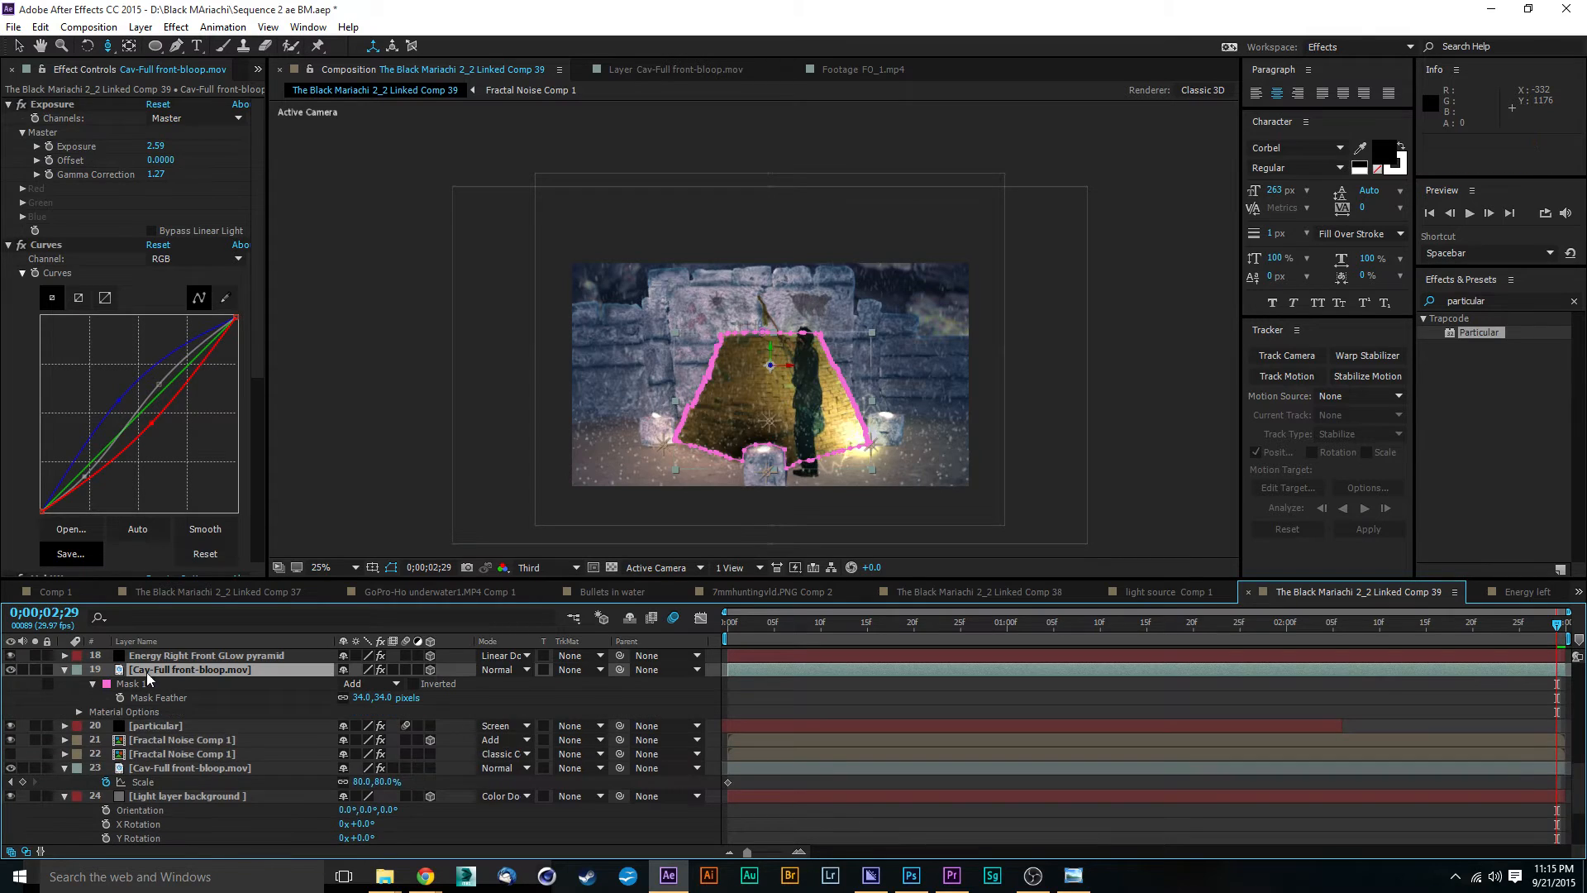
click(78, 711)
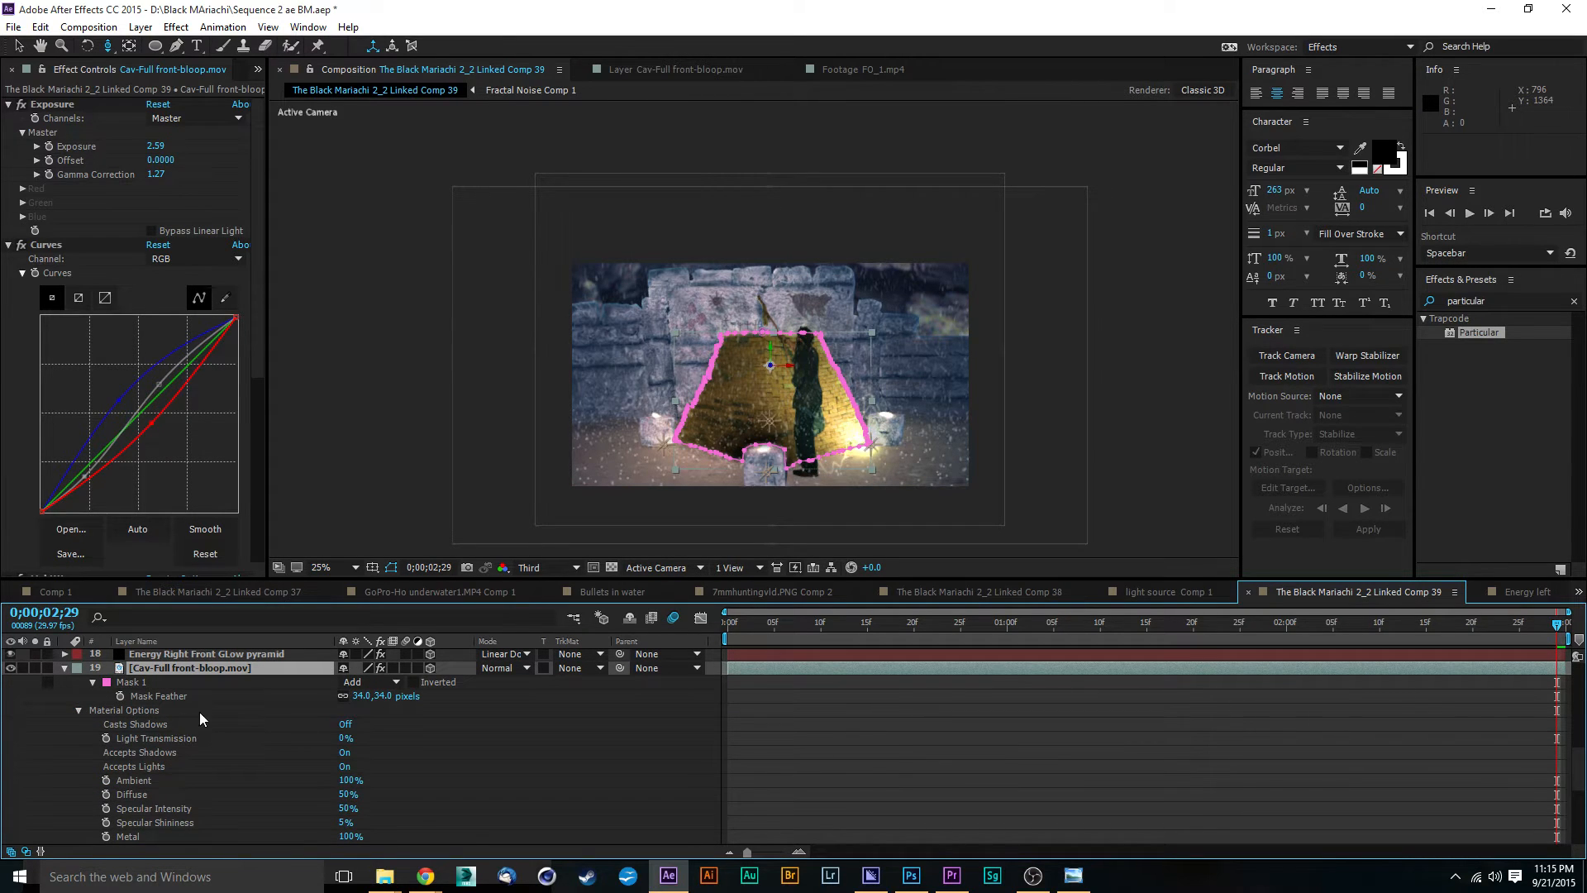
click(344, 767)
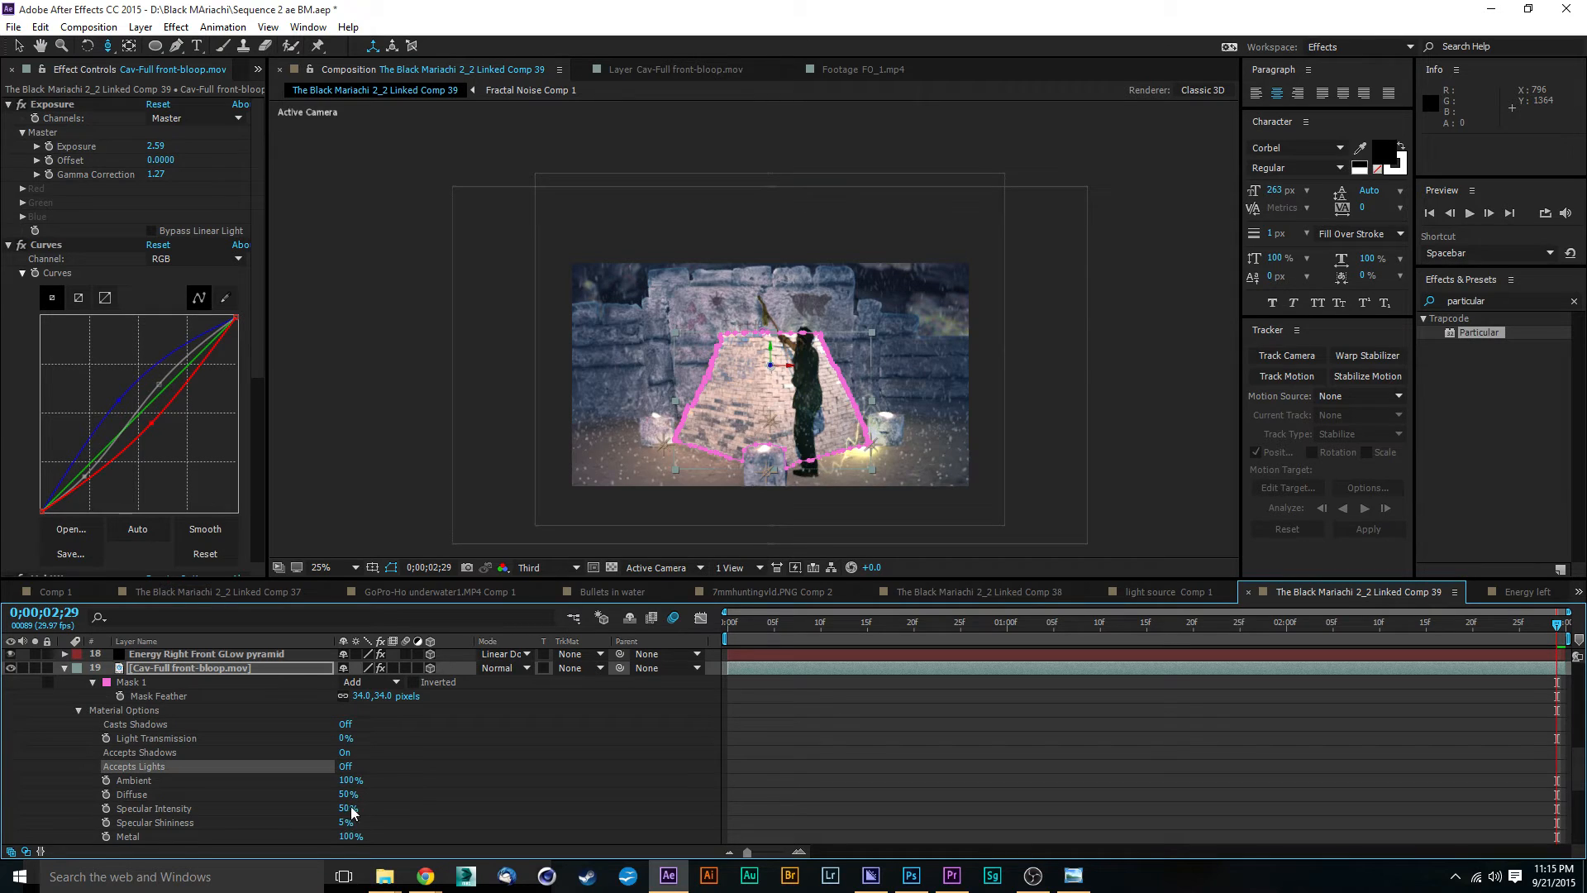
click(64, 667)
Step: Make the stockyard-gully-cave-cervantes1.JPG layer and the scale-keyframed Cav-Full front-bloop.mov layer 3D, and set Accepts Lights to Off for the Cav-Full layer
scroll(205, 701, down, 1)
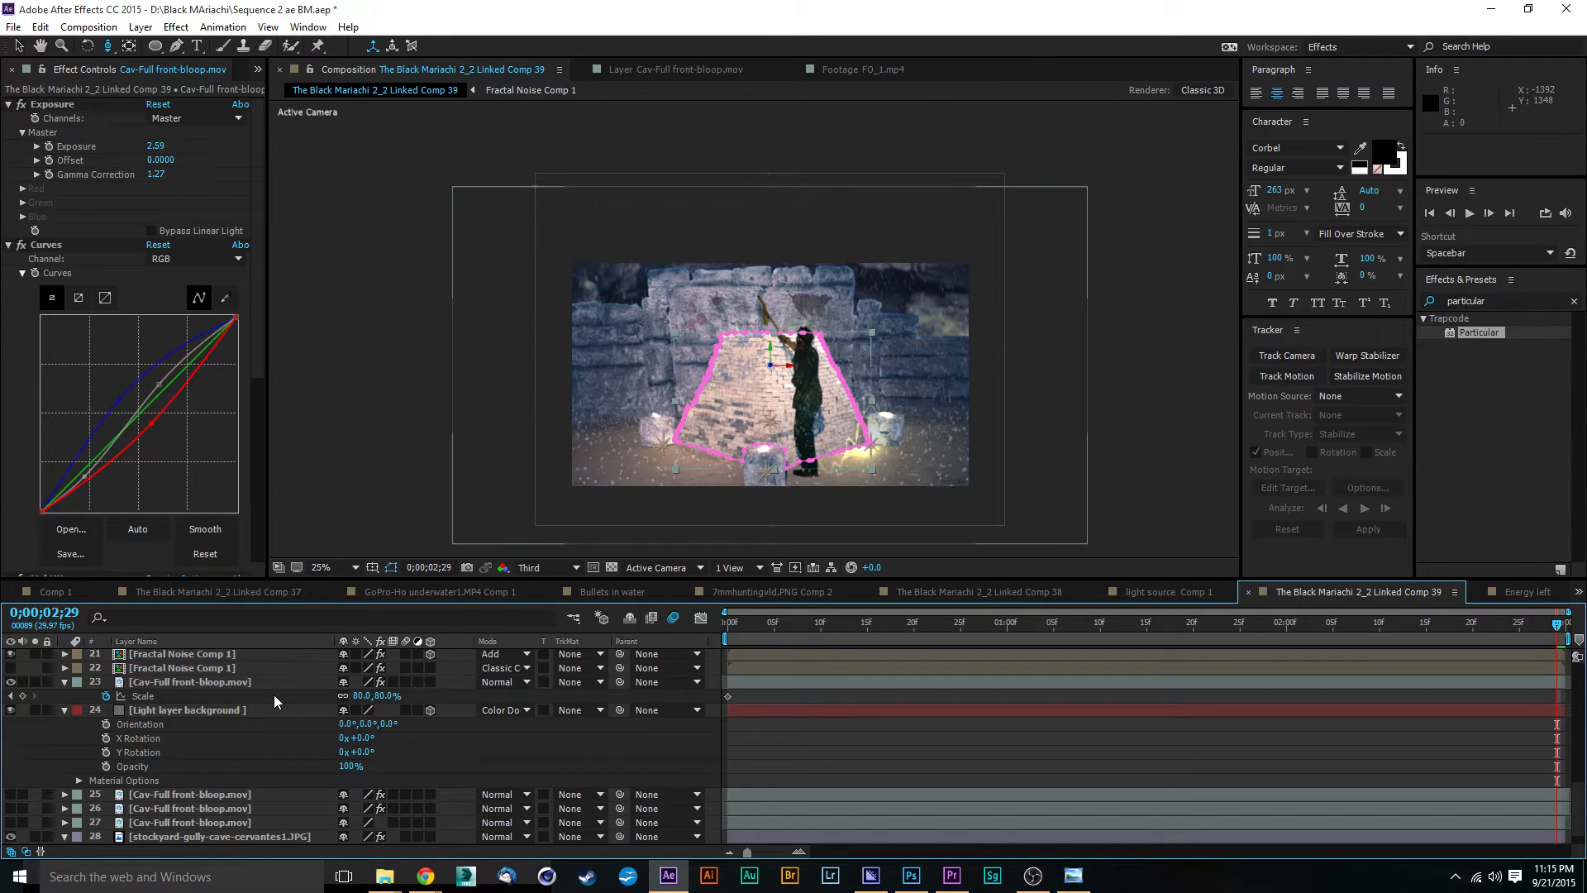
scroll(199, 754, down, 1)
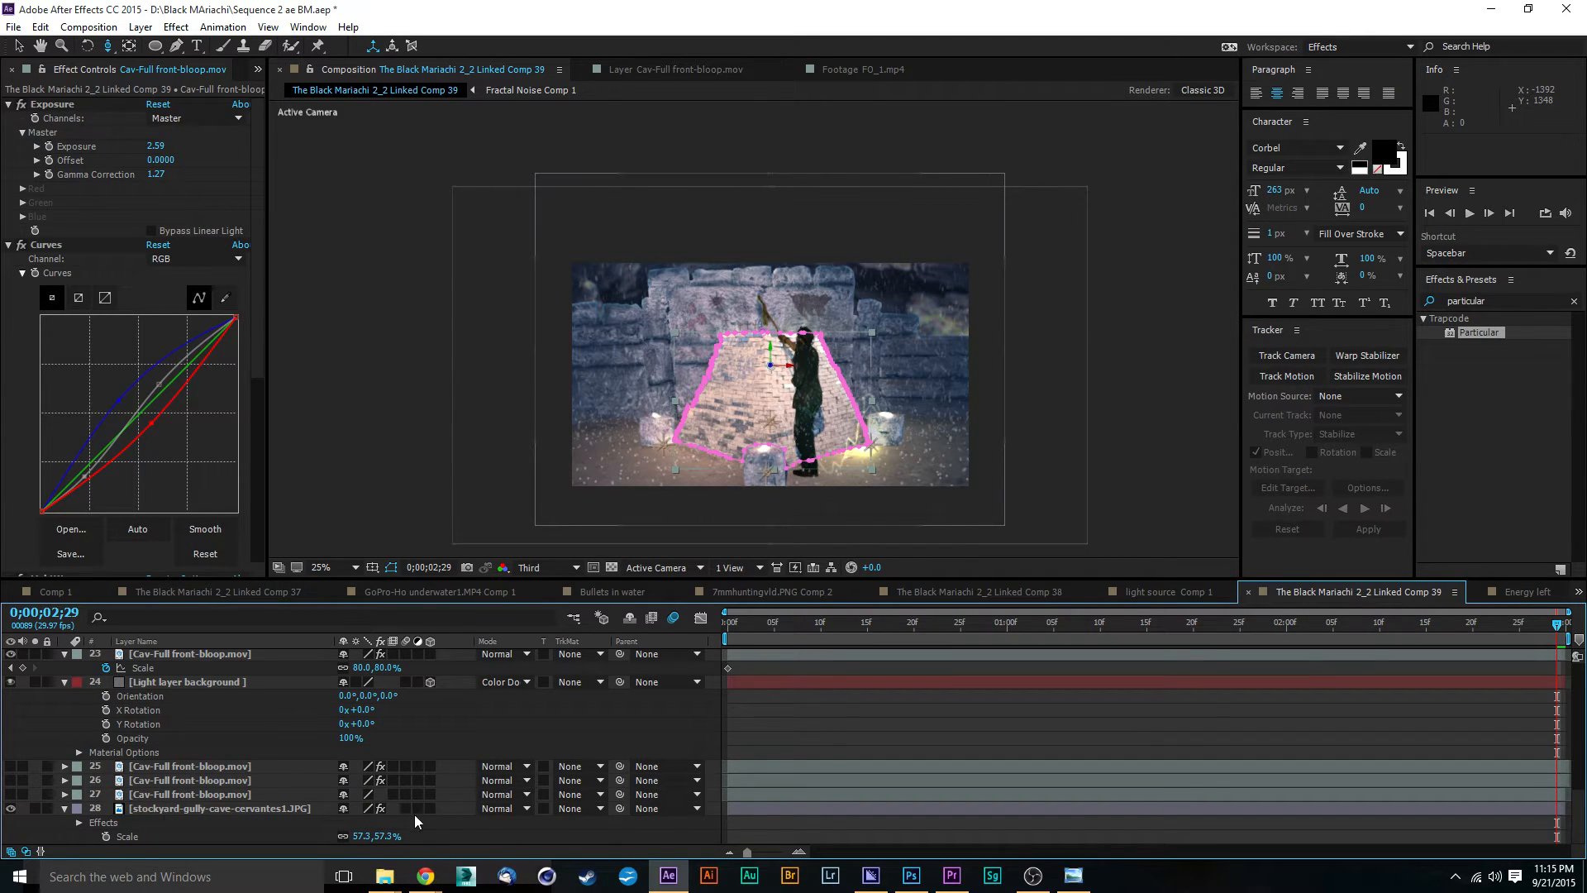
scroll(325, 746, up, 1)
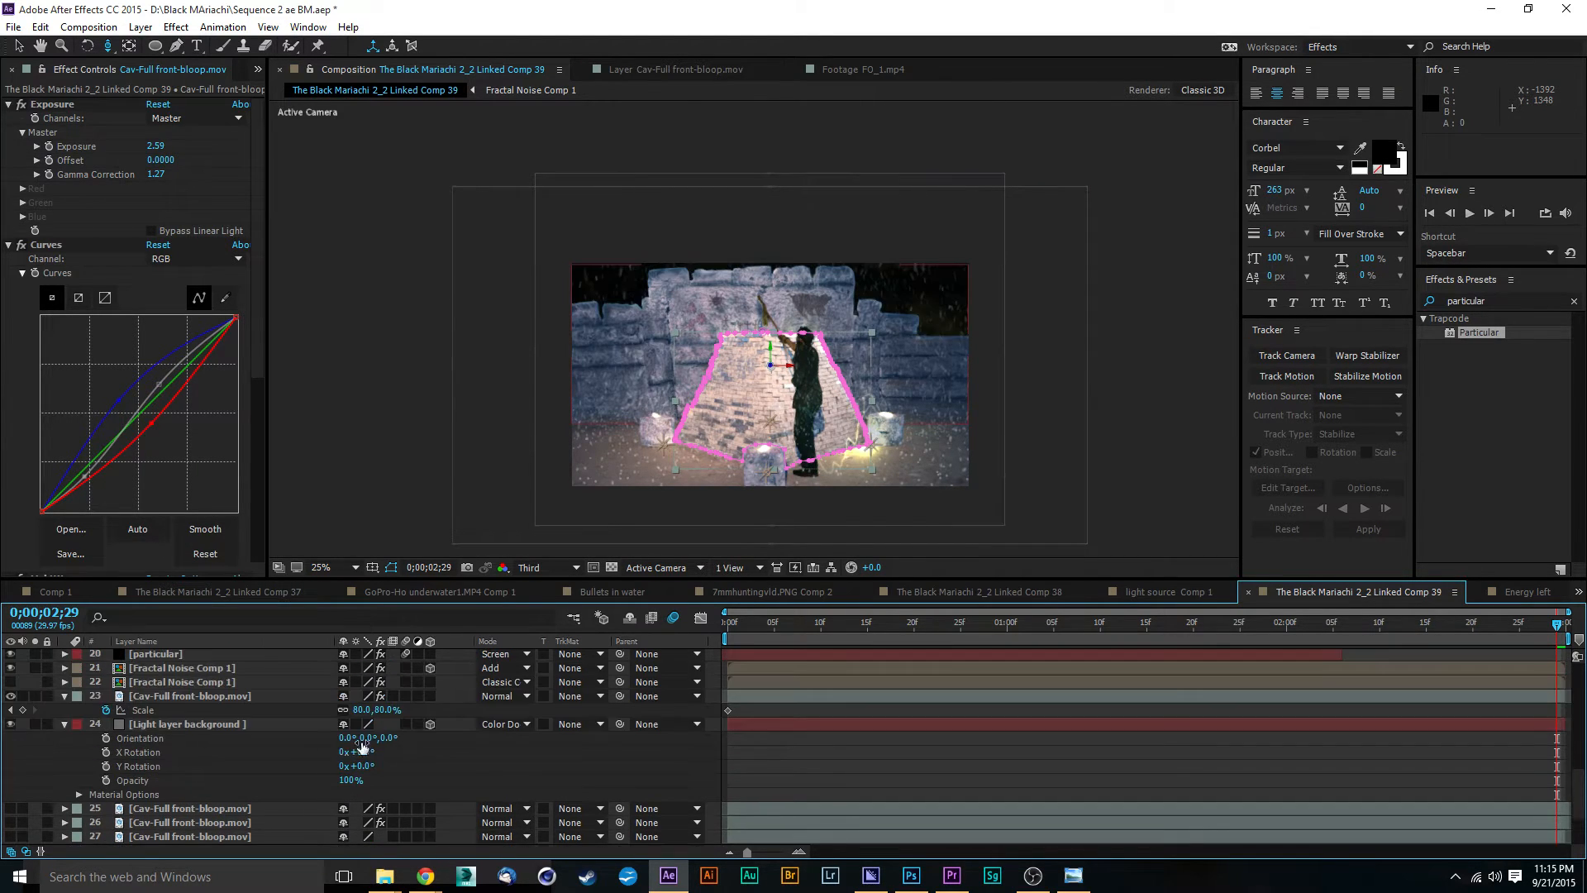
click(430, 696)
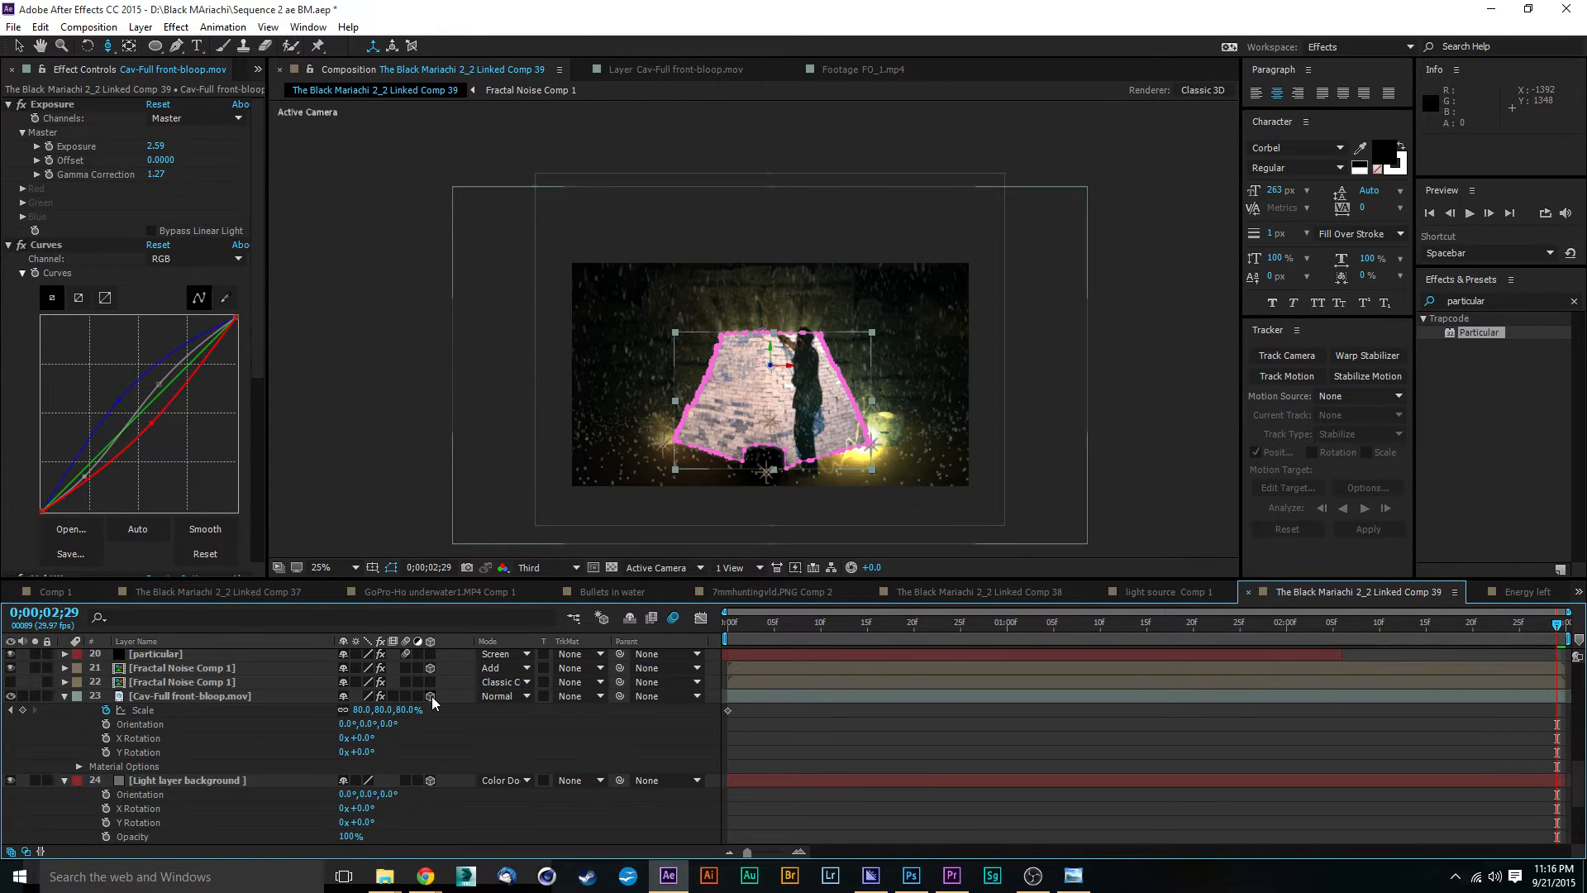
click(206, 695)
click(75, 767)
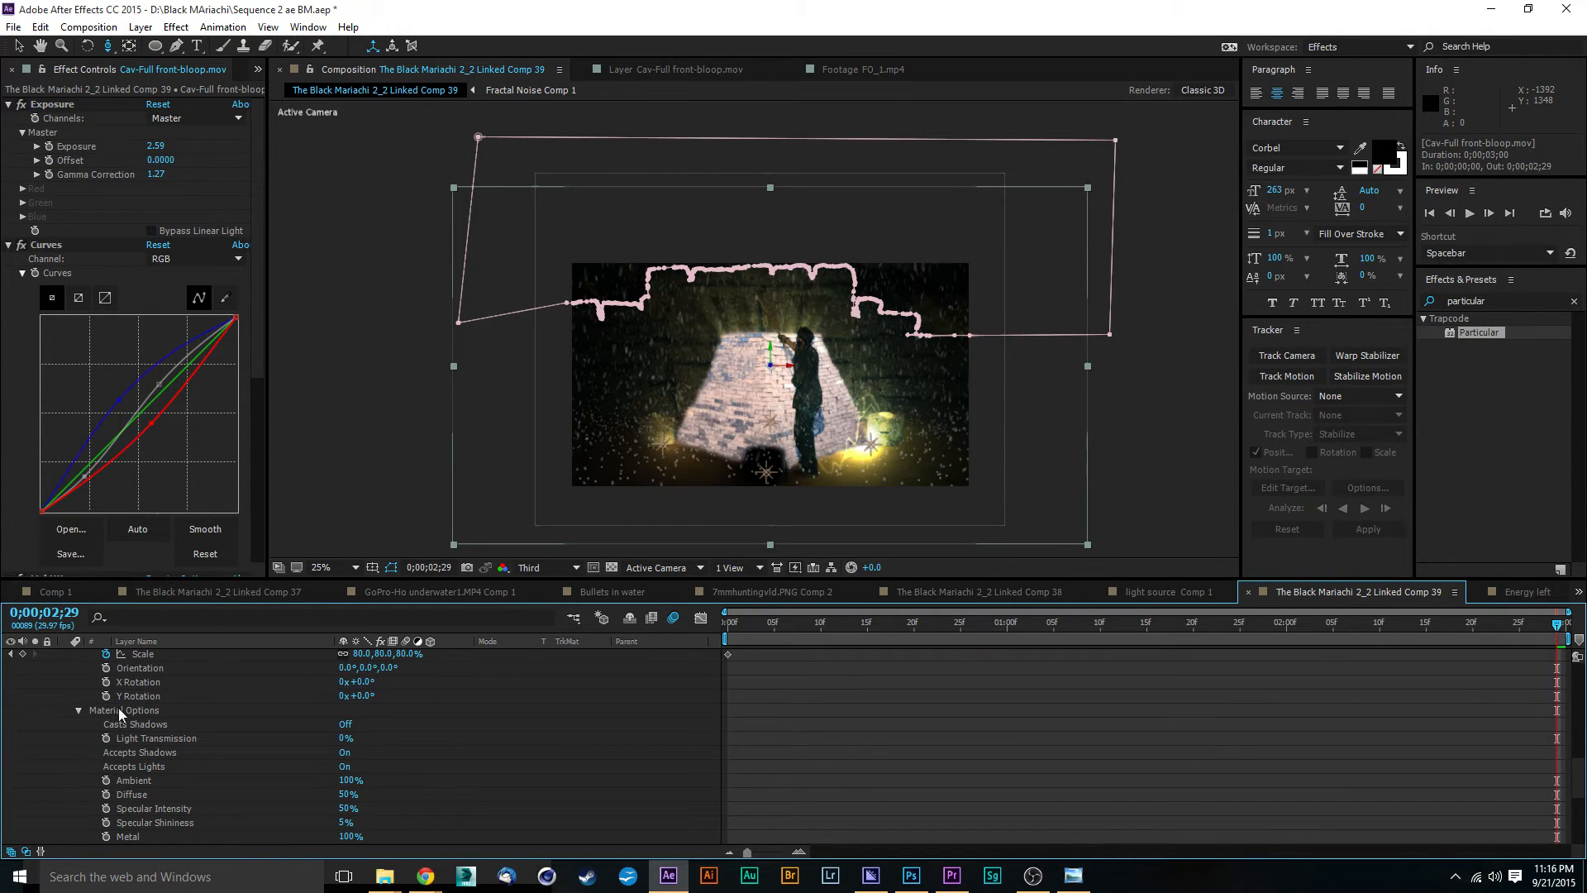
click(347, 767)
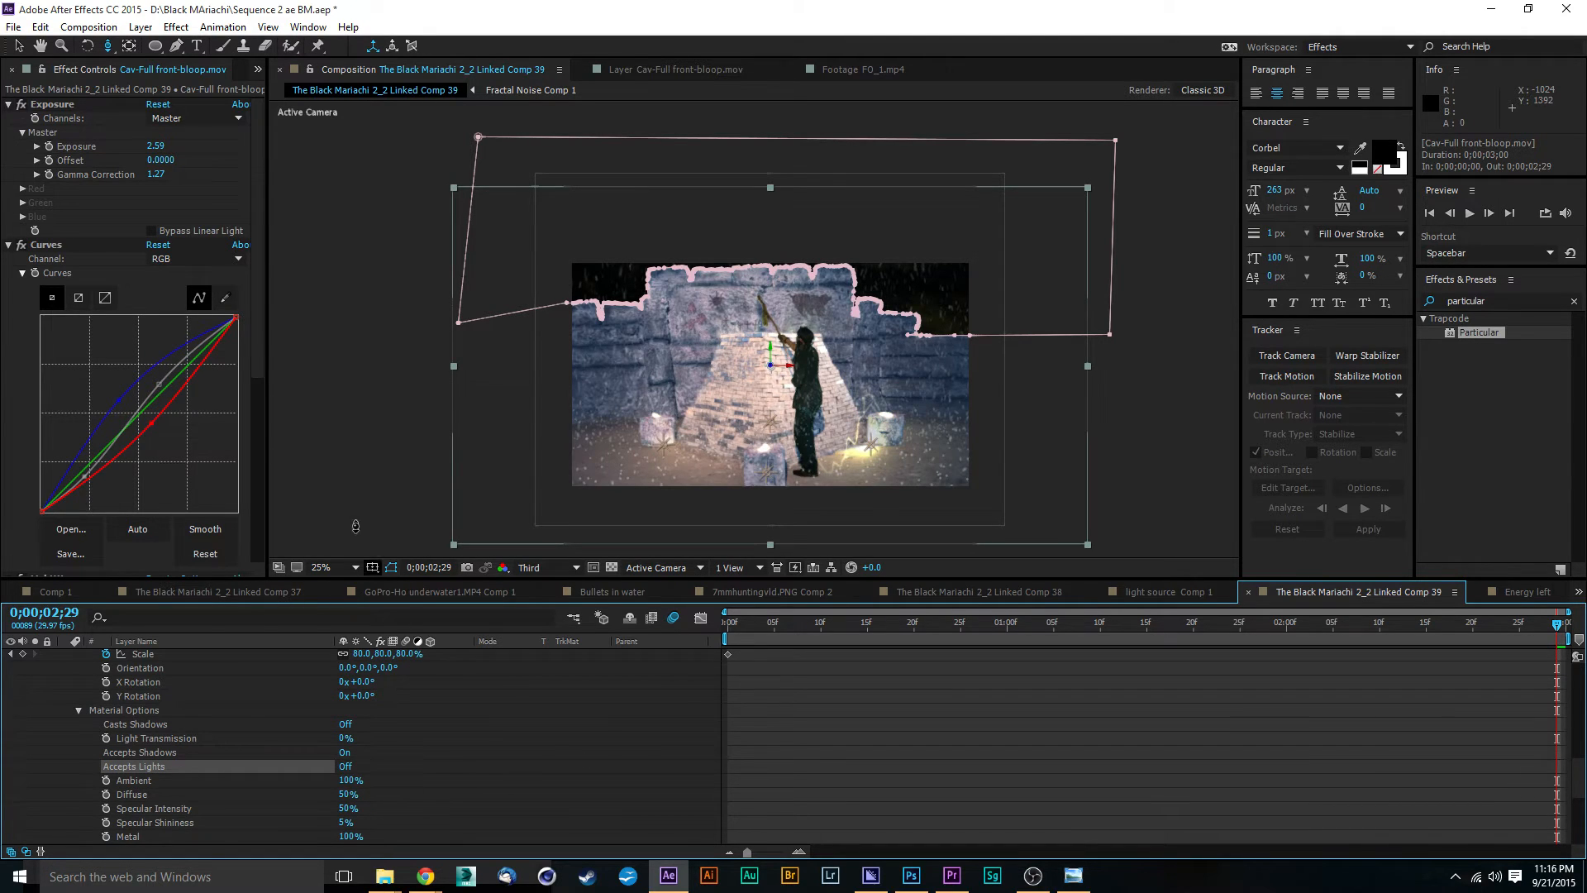
click(17, 47)
click(374, 484)
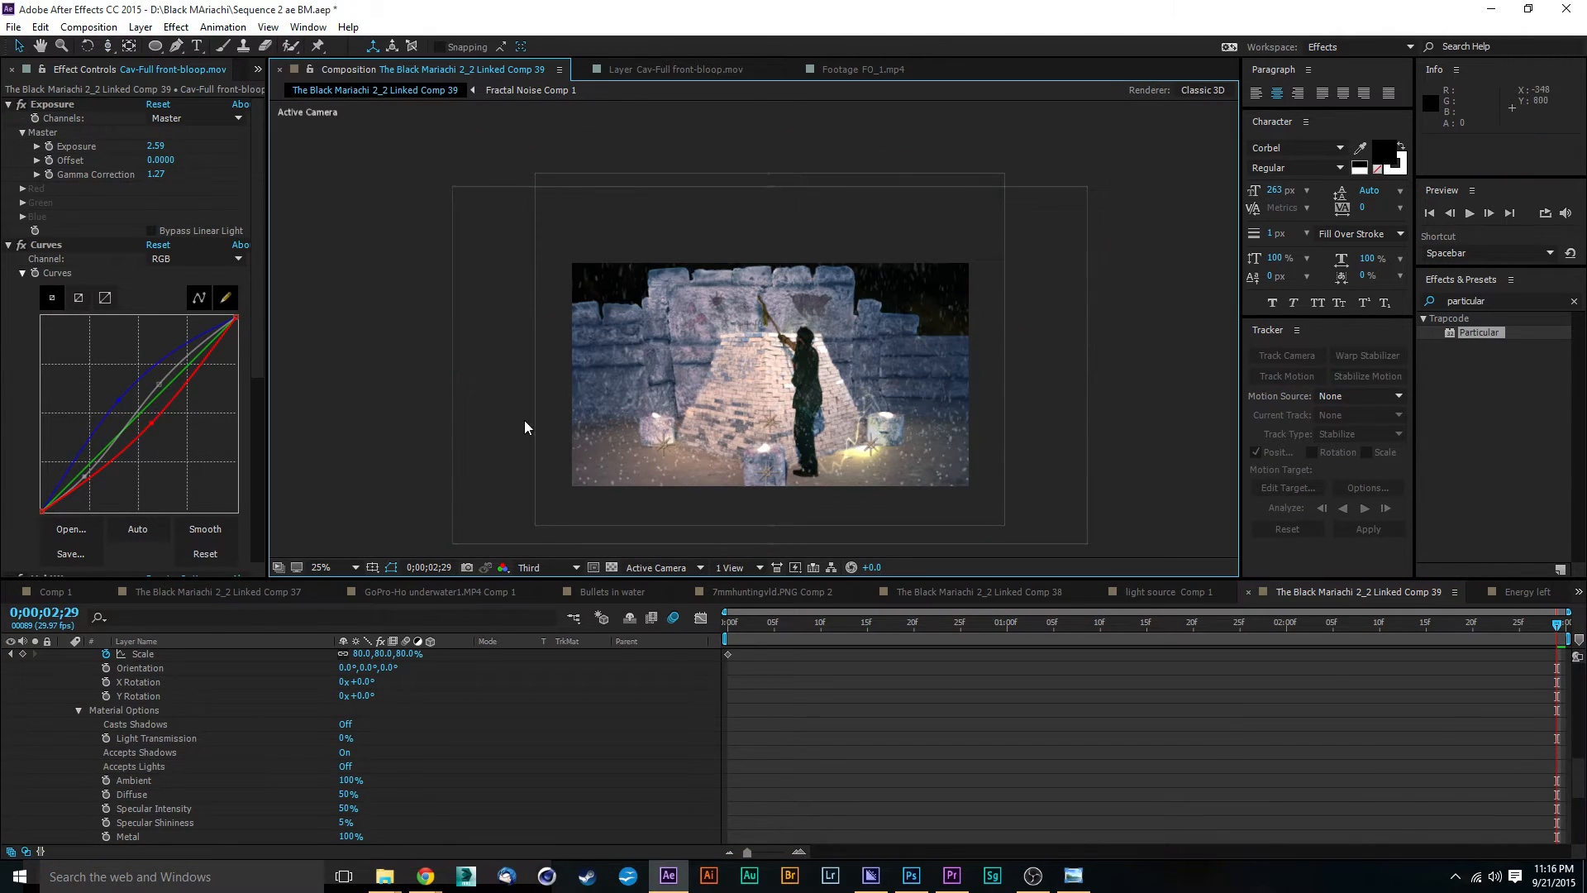
Step: Set Accepts Lights to Off in the Material Options of the stockyard-gully-cave-cervantes1.JPG background layer
scroll(343, 710, down, 5)
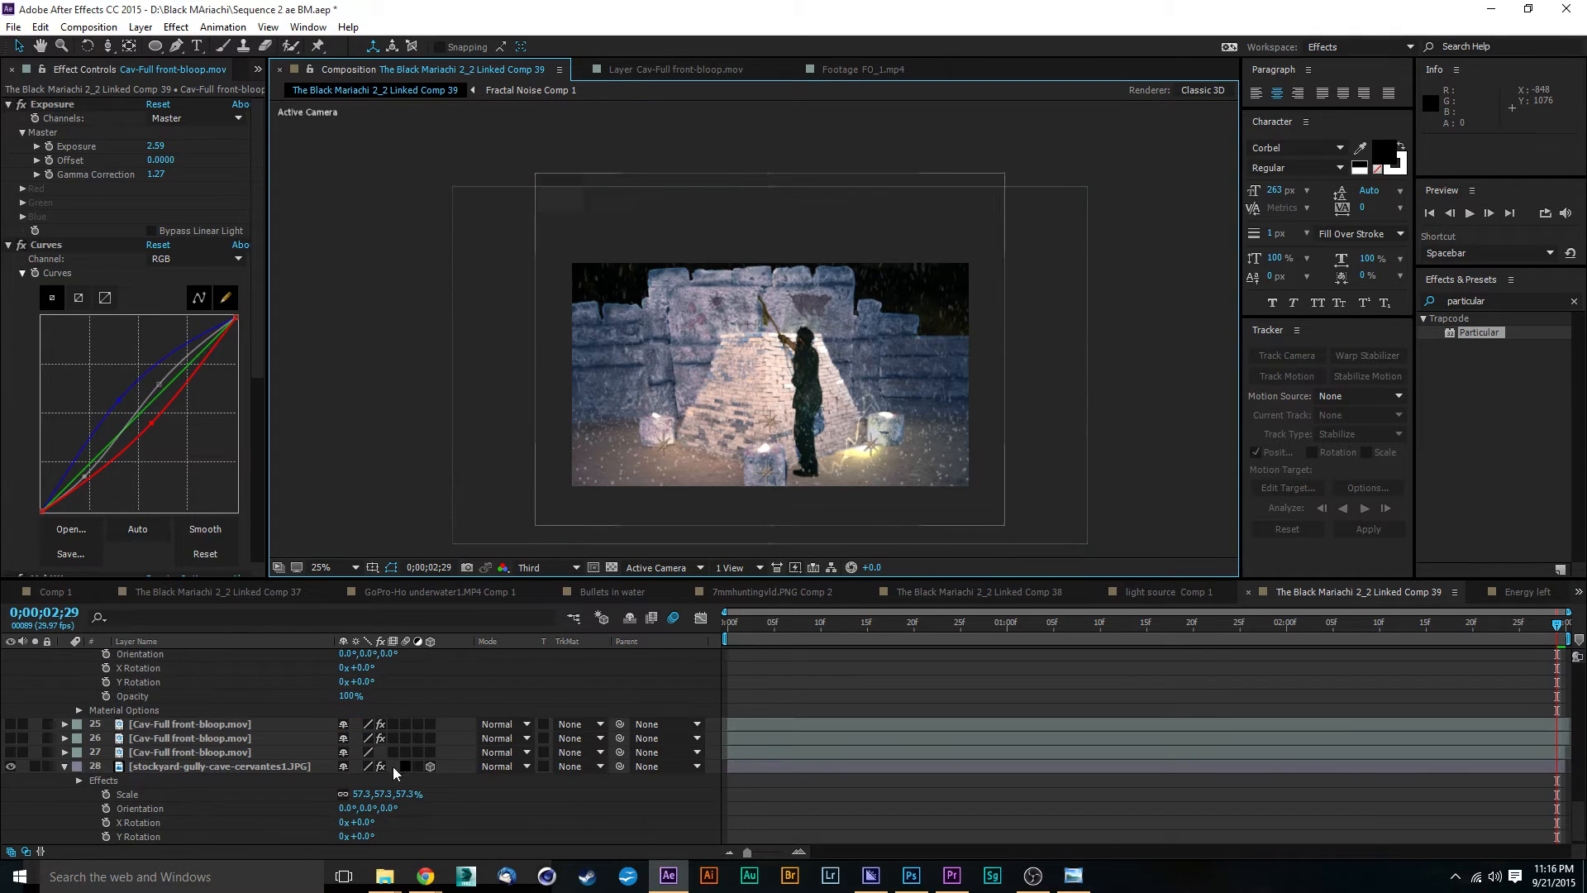
scroll(144, 806, down, 1)
click(191, 753)
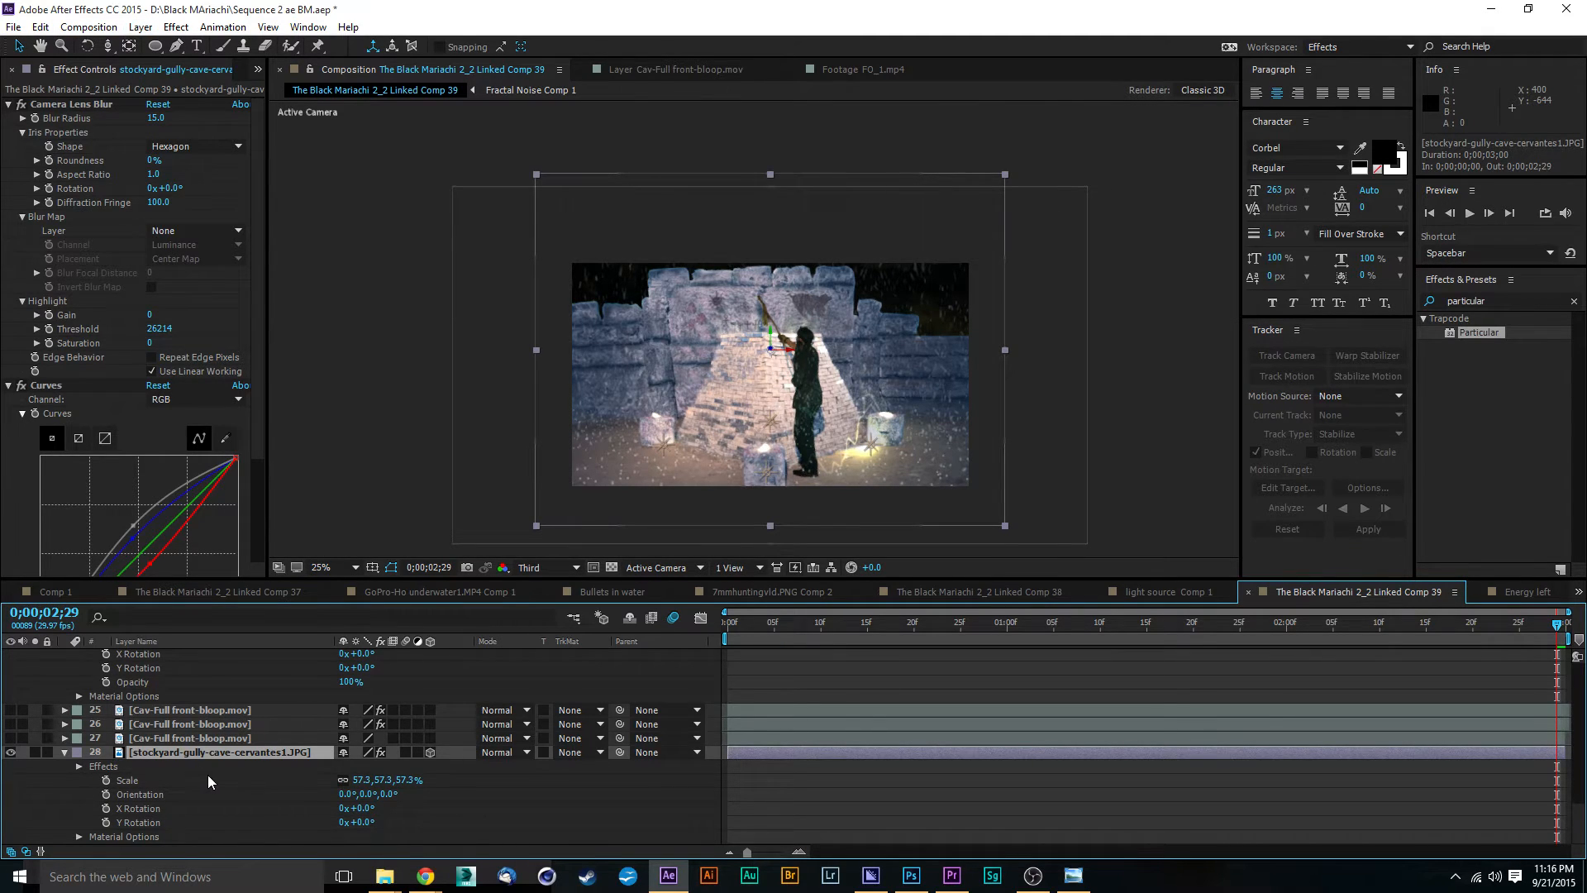
click(79, 836)
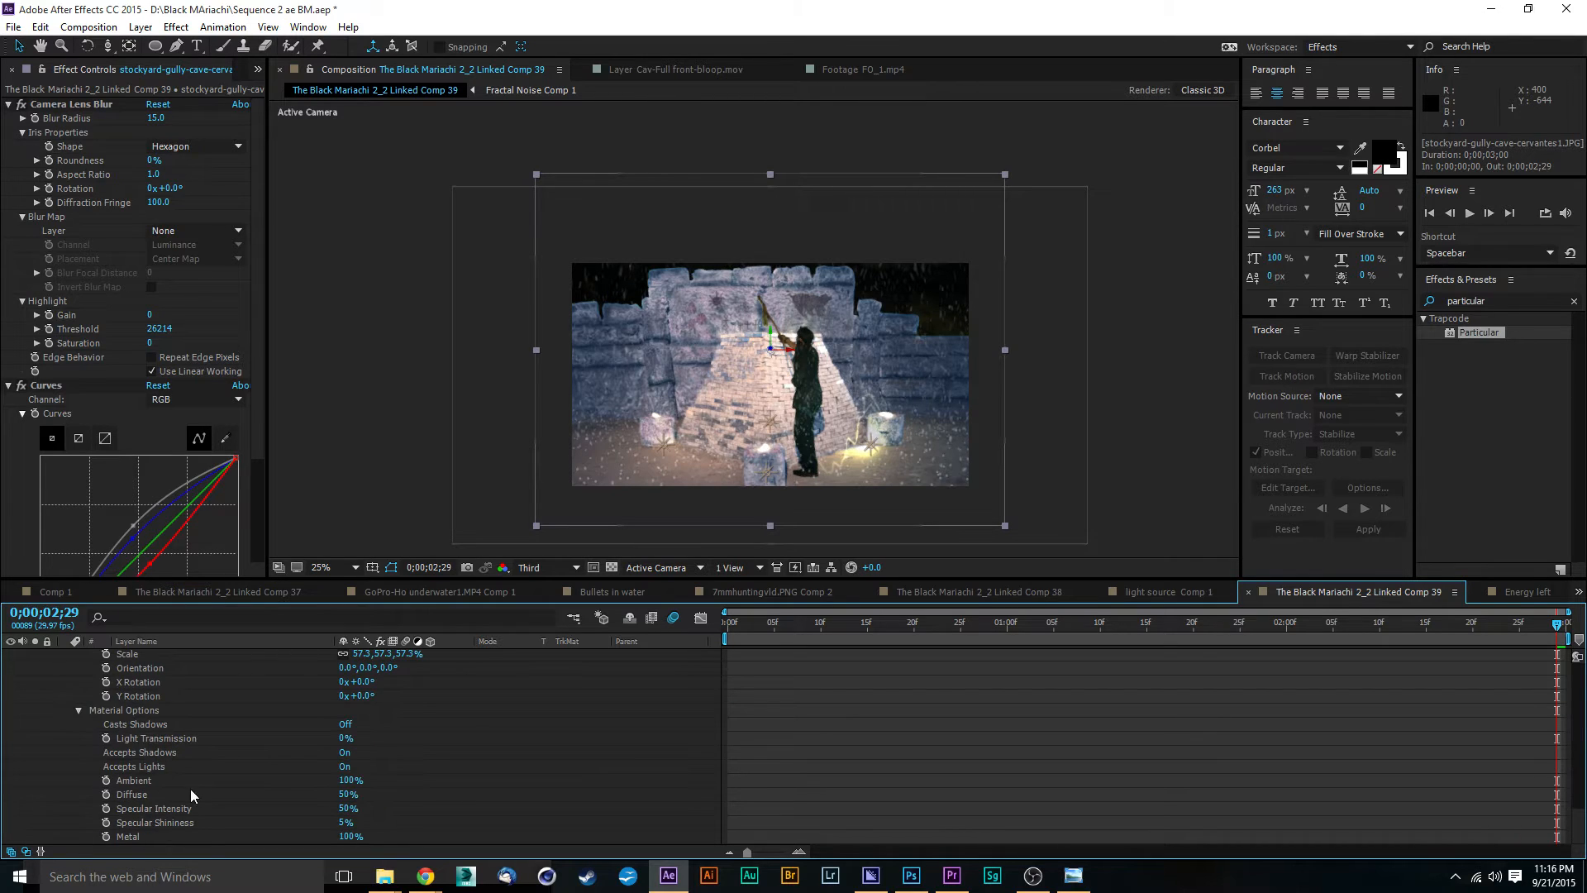
drag(348, 782, 380, 783)
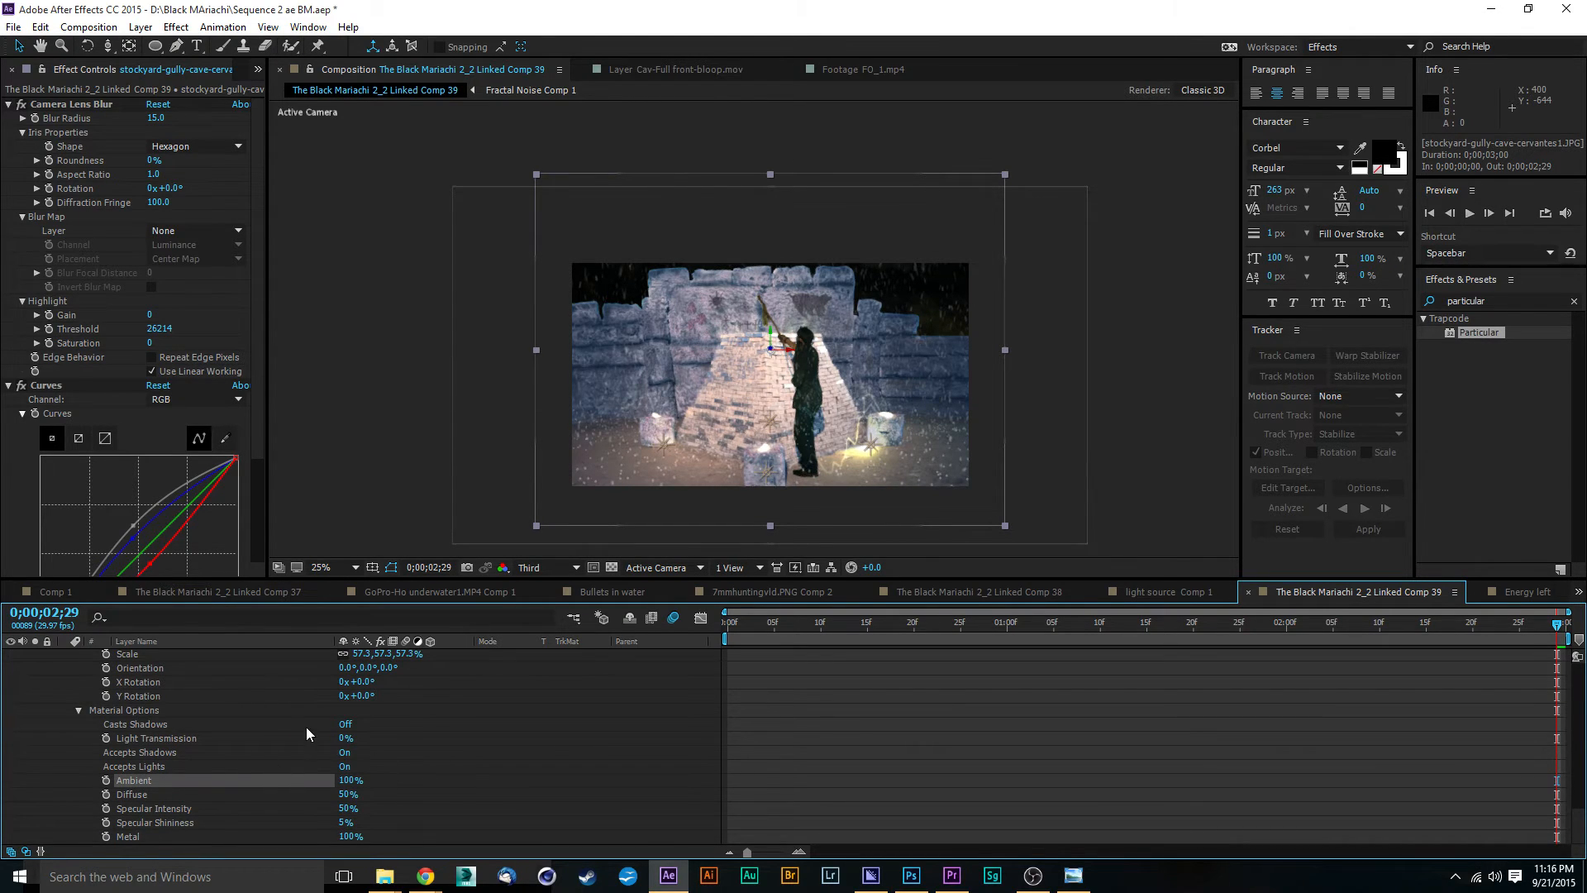
click(344, 766)
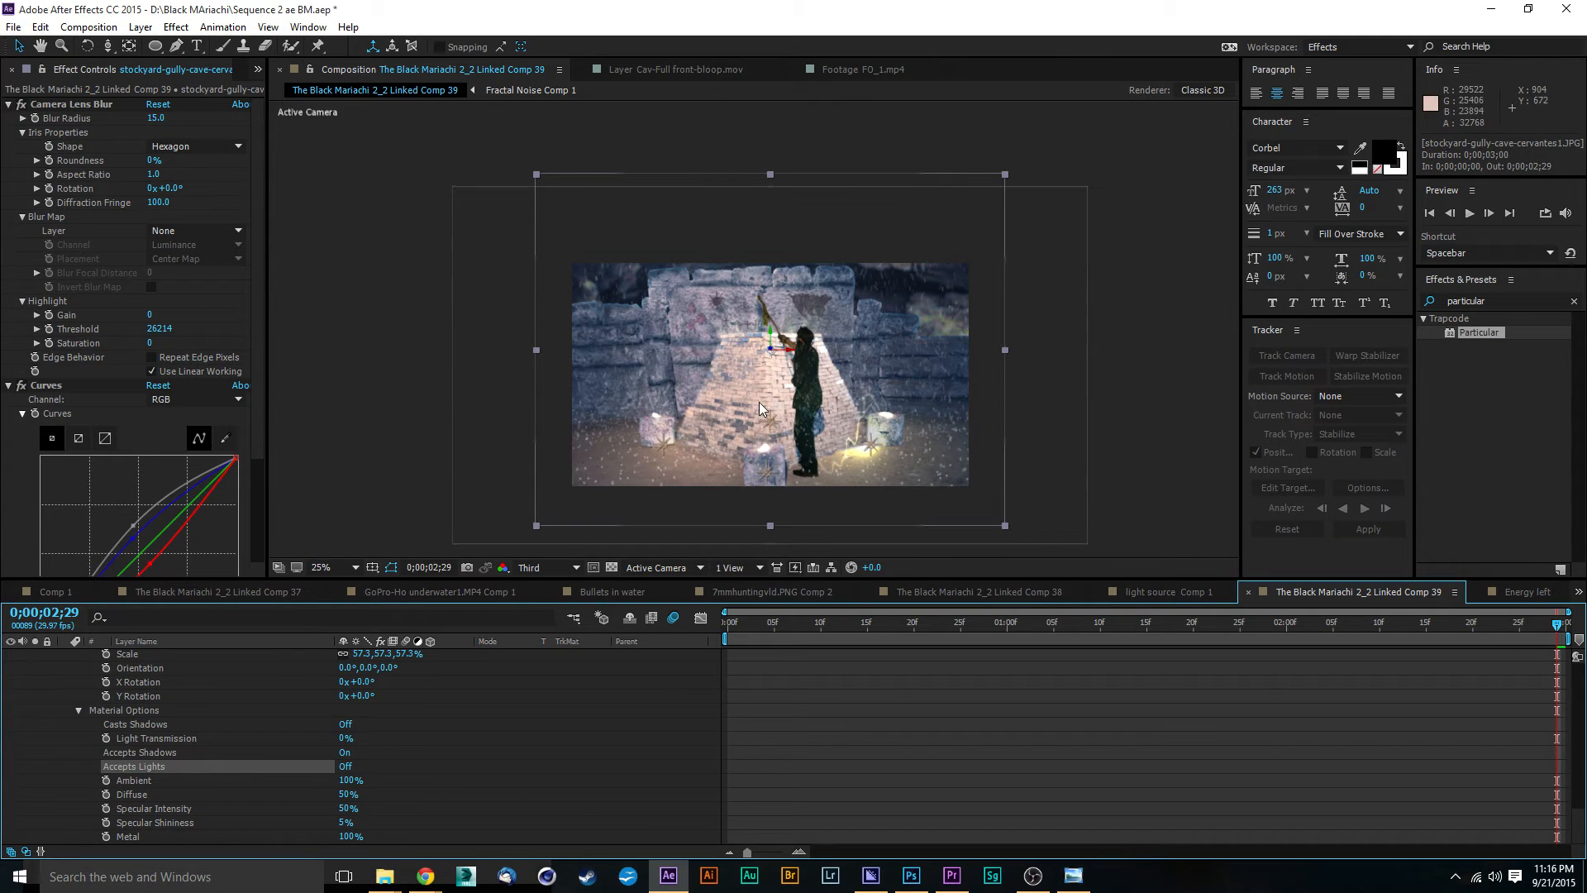
Step: Try moving the camera at the last frame to test the 3D layers, and undo the adjustment
click(109, 46)
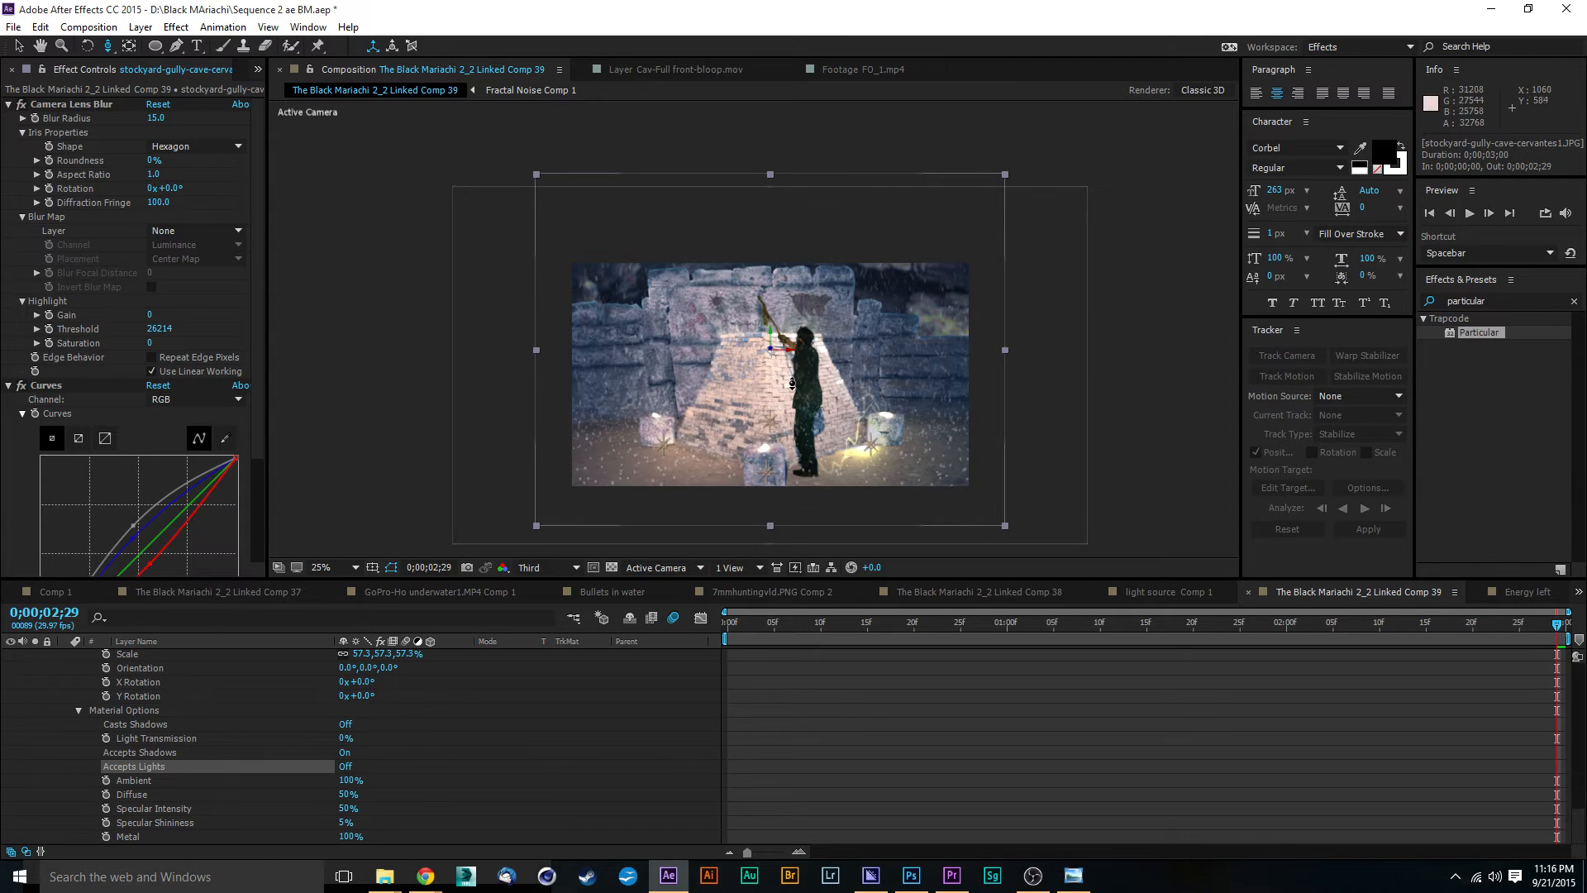
scroll(792, 377, up, 5)
scroll(792, 377, down, 3)
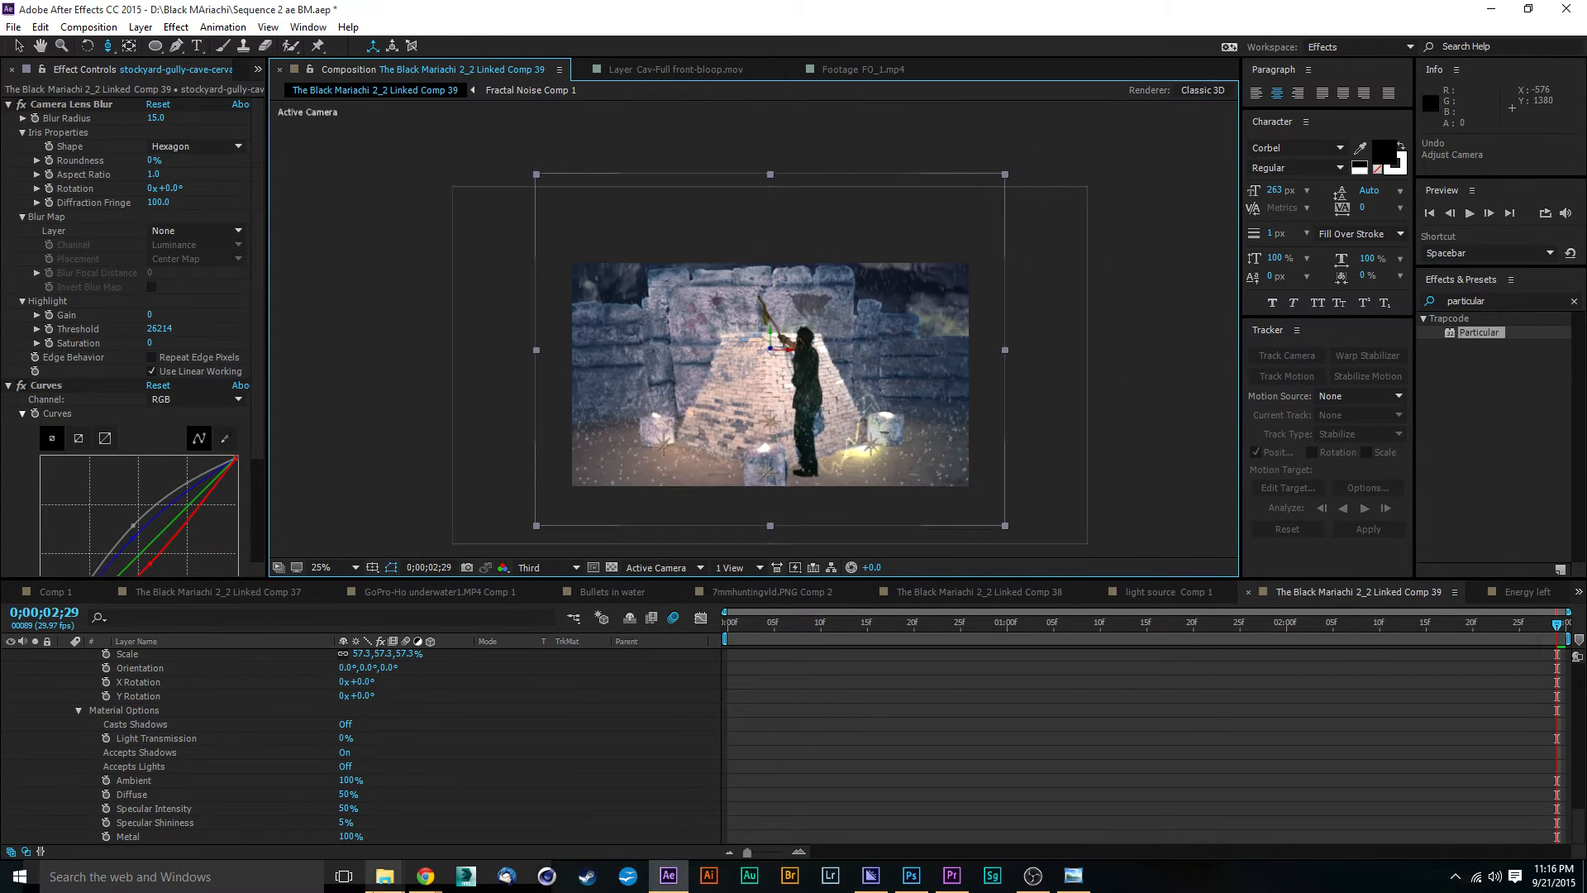
Step: Push the stockyard-gully-cave-cervantes1.JPG background back in depth to a Z position of 672 and scale it up to 76%
scroll(172, 818, up, 3)
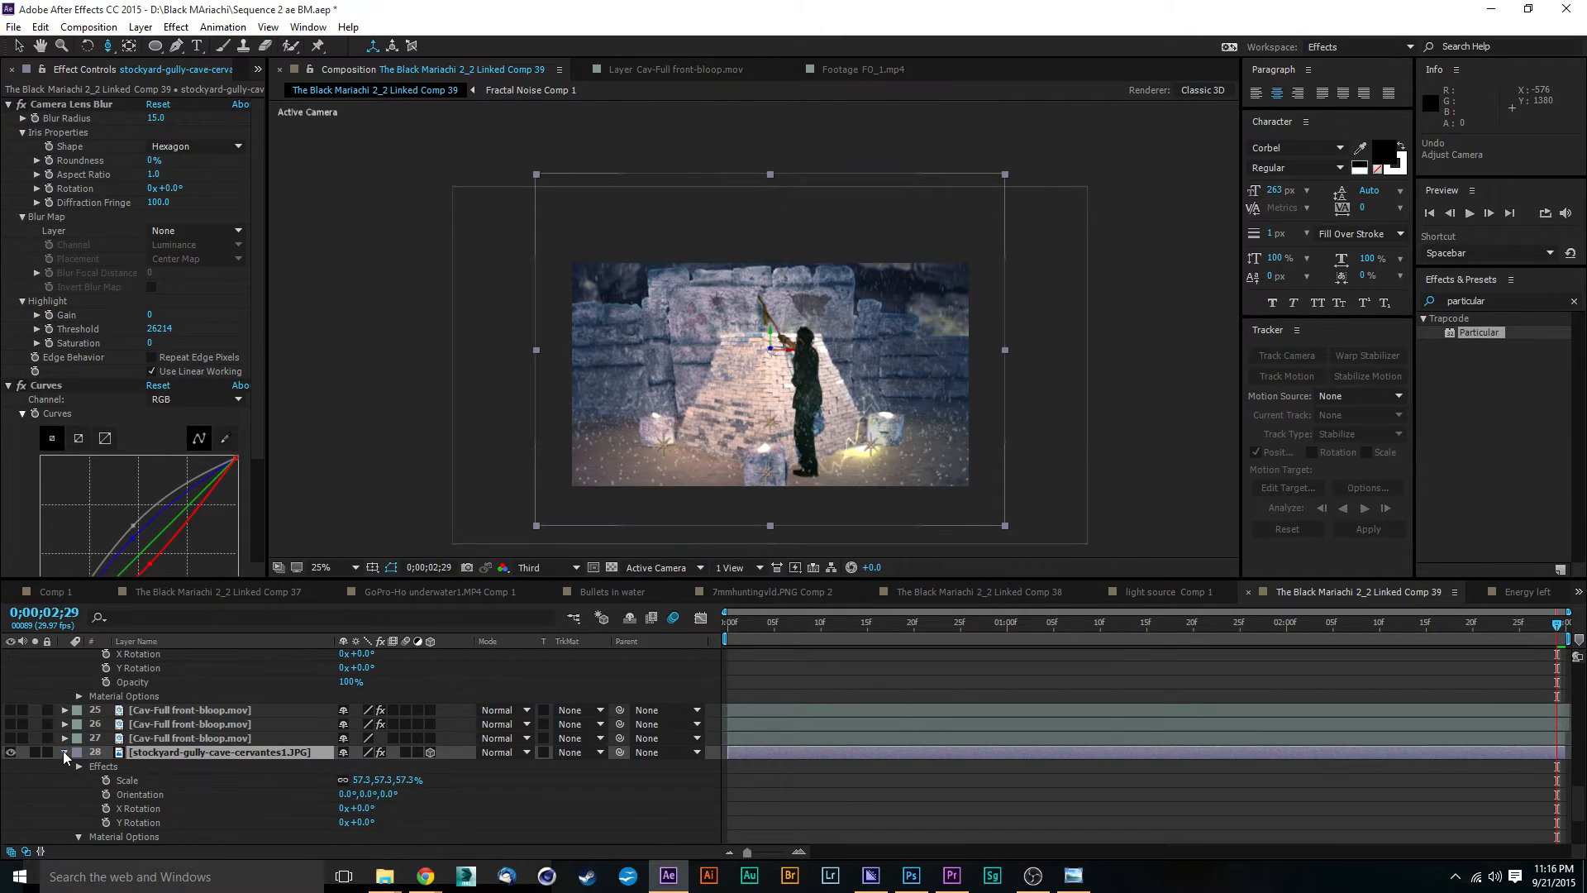
click(63, 751)
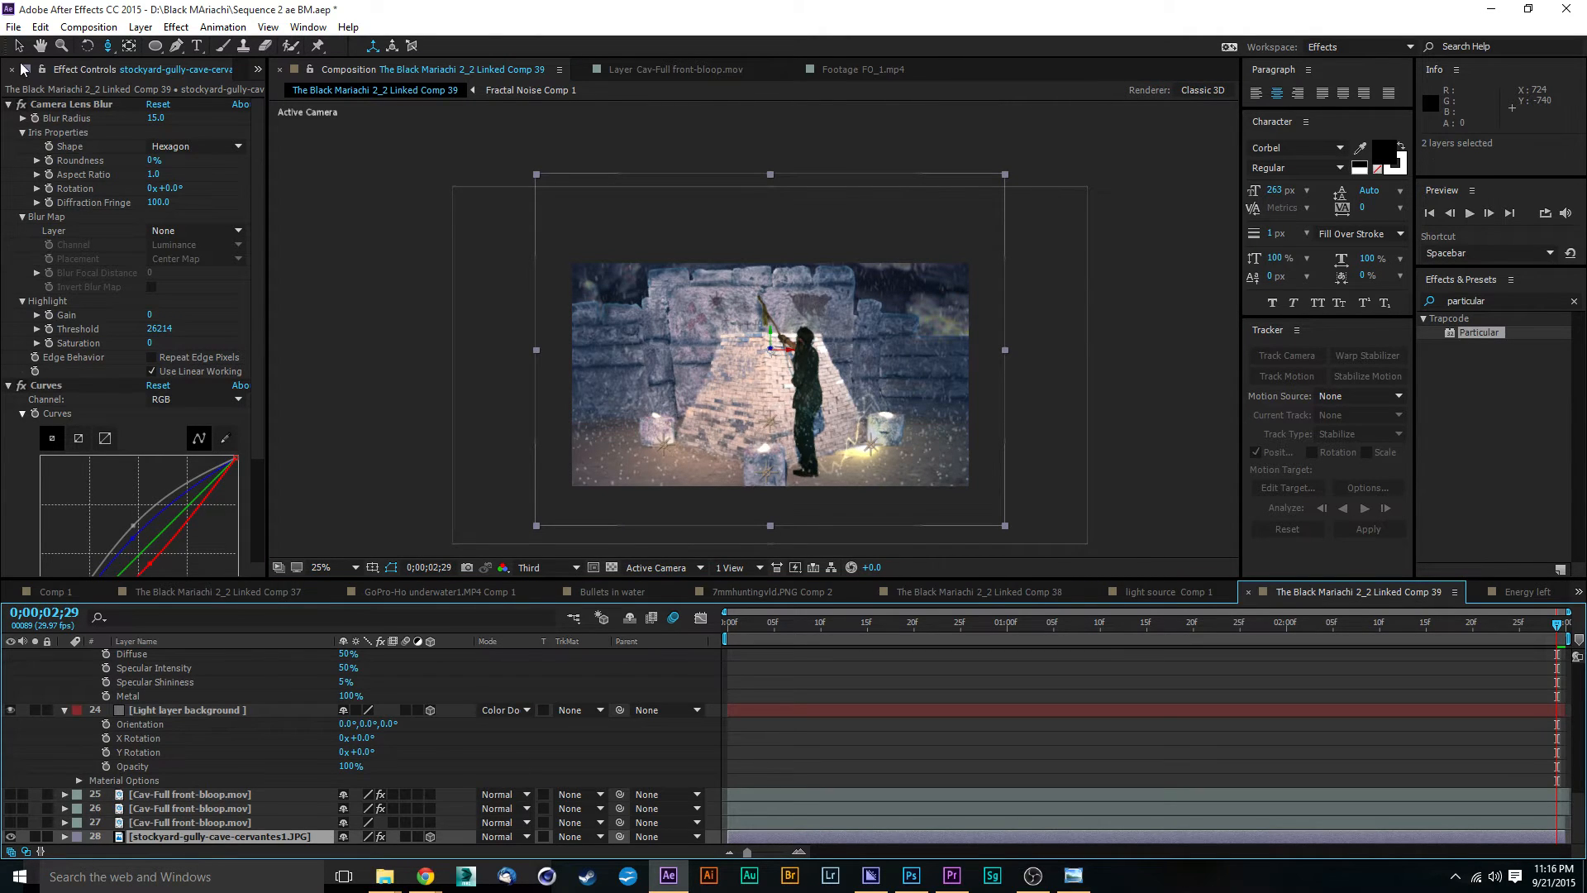
key(v)
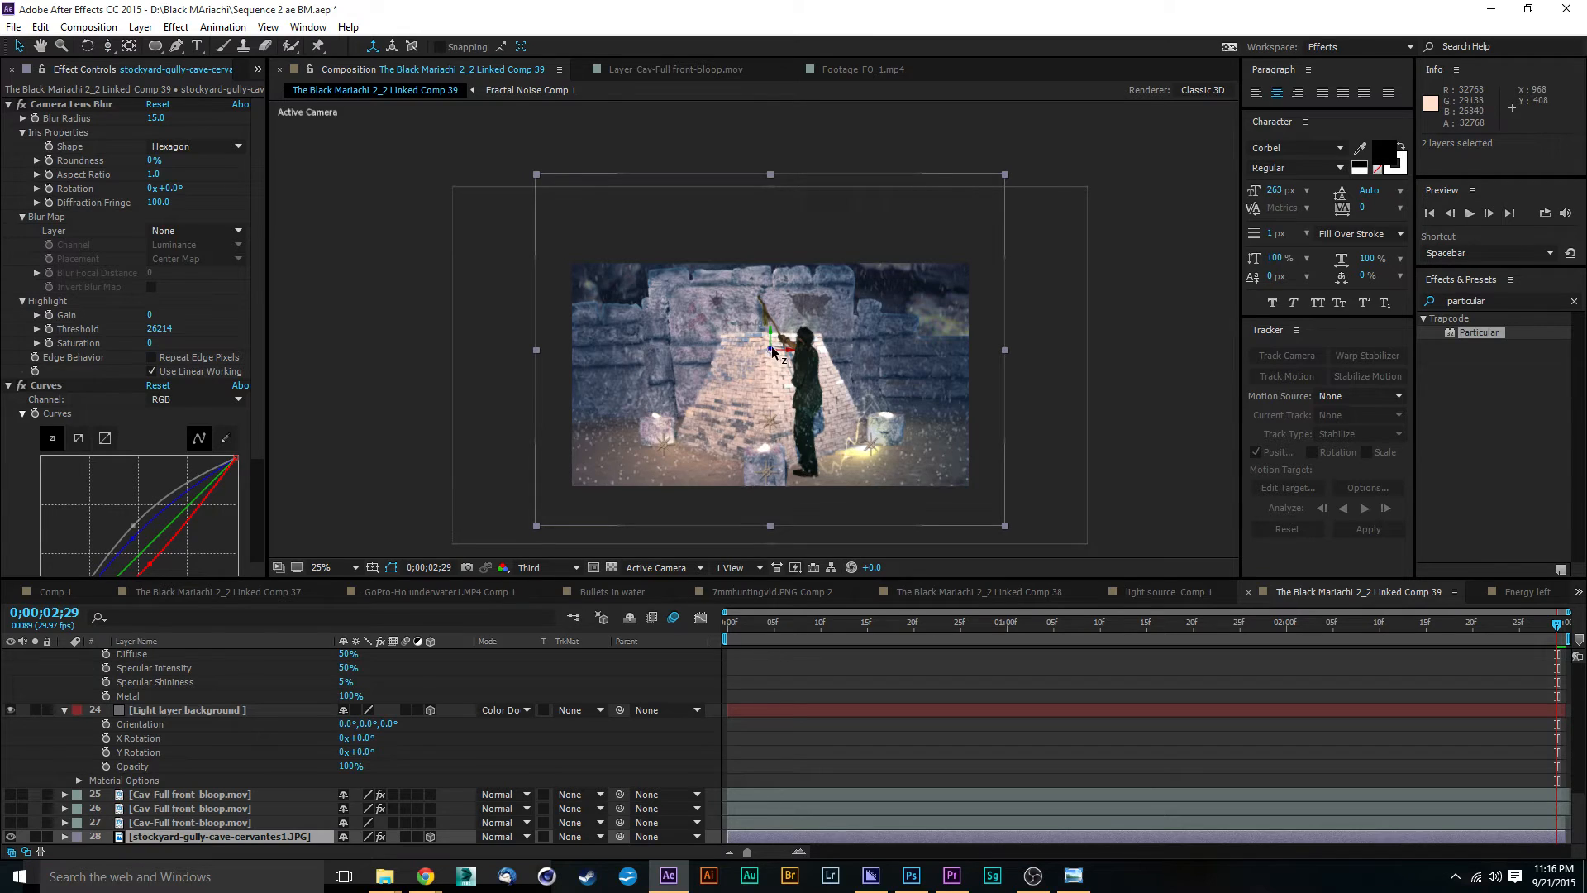
drag(772, 351, 439, 491)
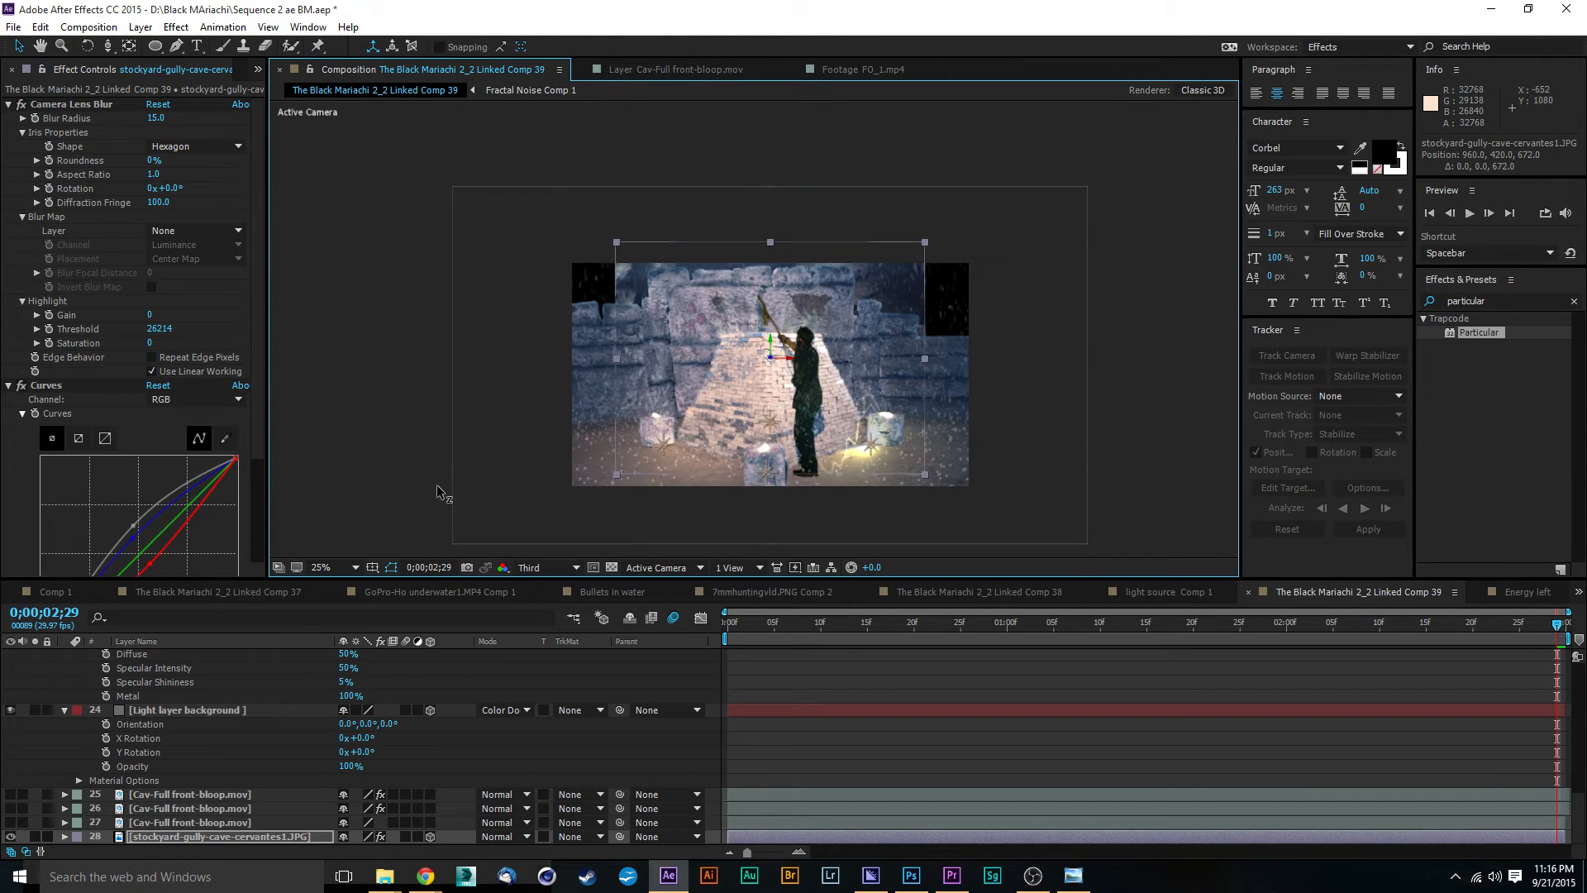
drag(925, 247, 1011, 210)
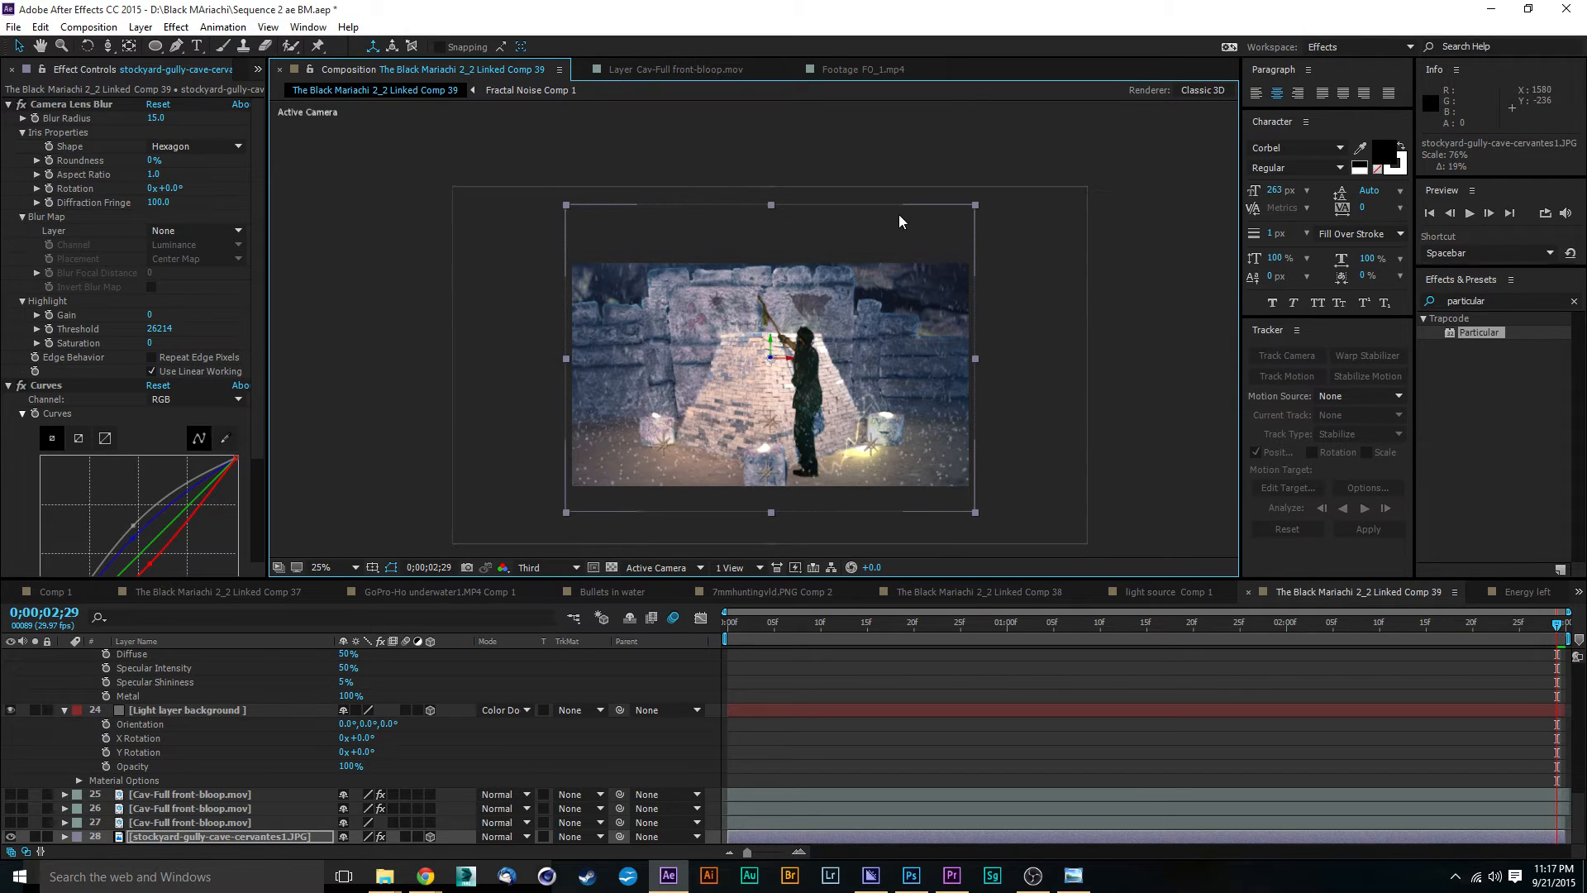
Step: Dolly Camera 1 toward the pyramid at the last frame, to a Z position of -1096
click(133, 79)
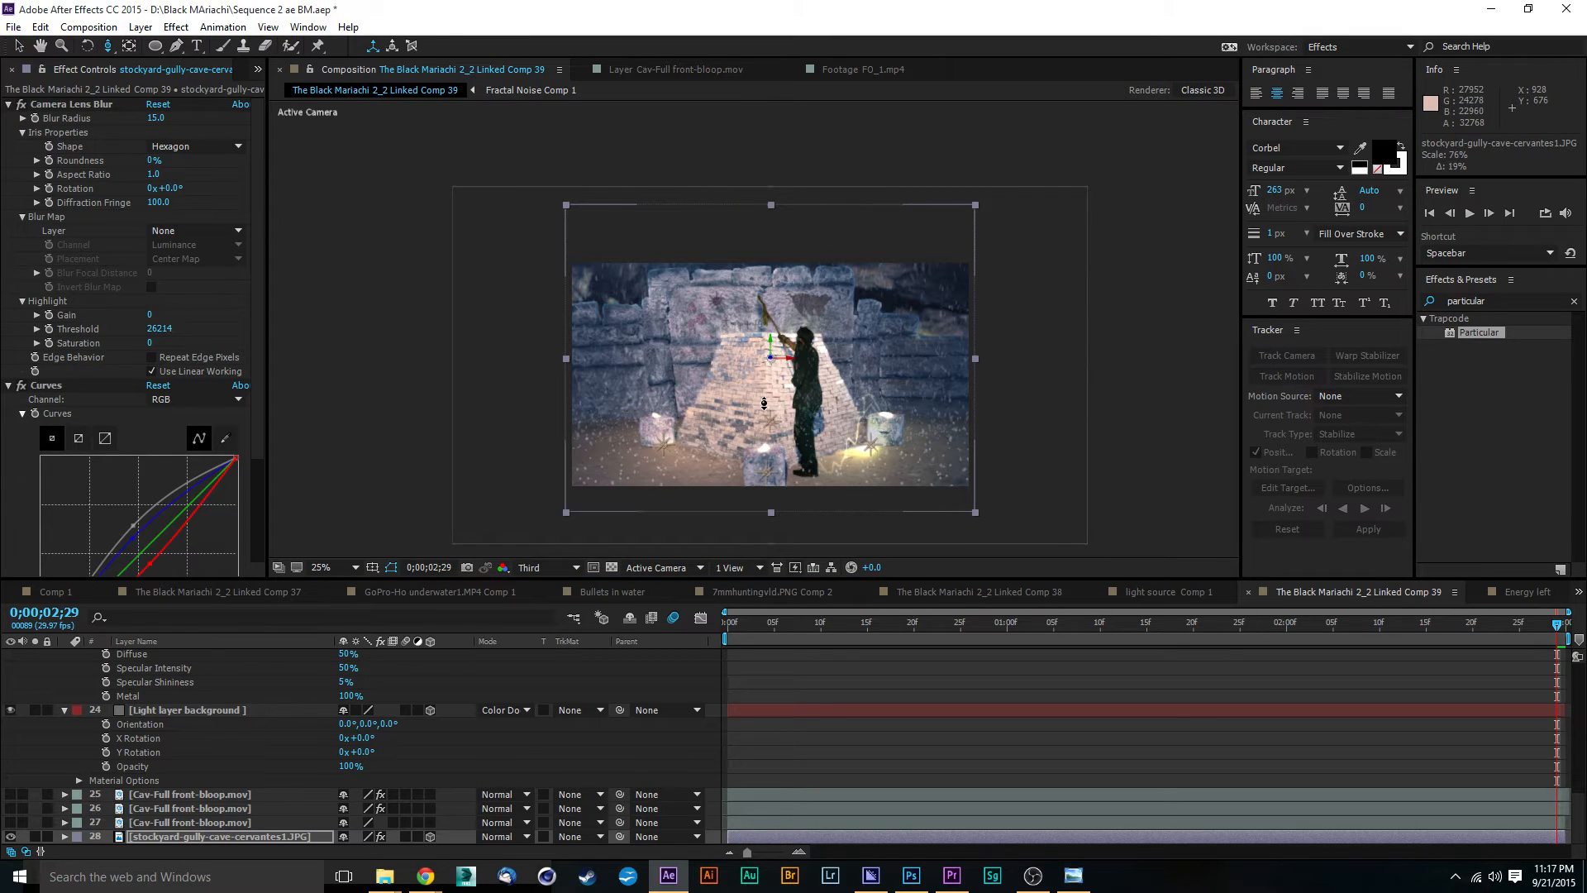
drag(765, 404, 767, 387)
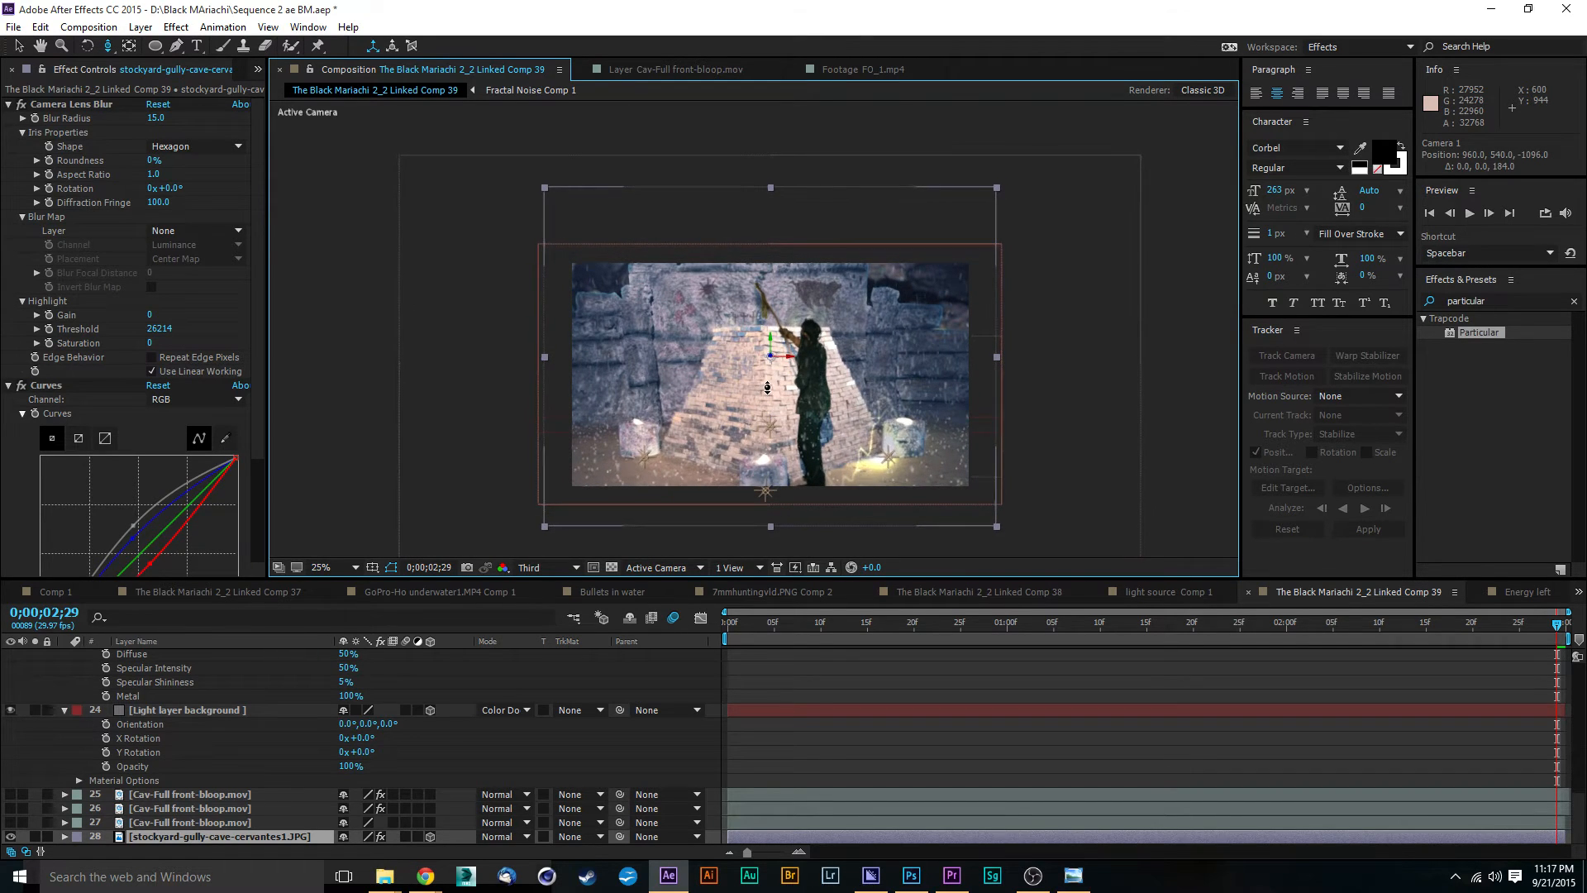
key(space)
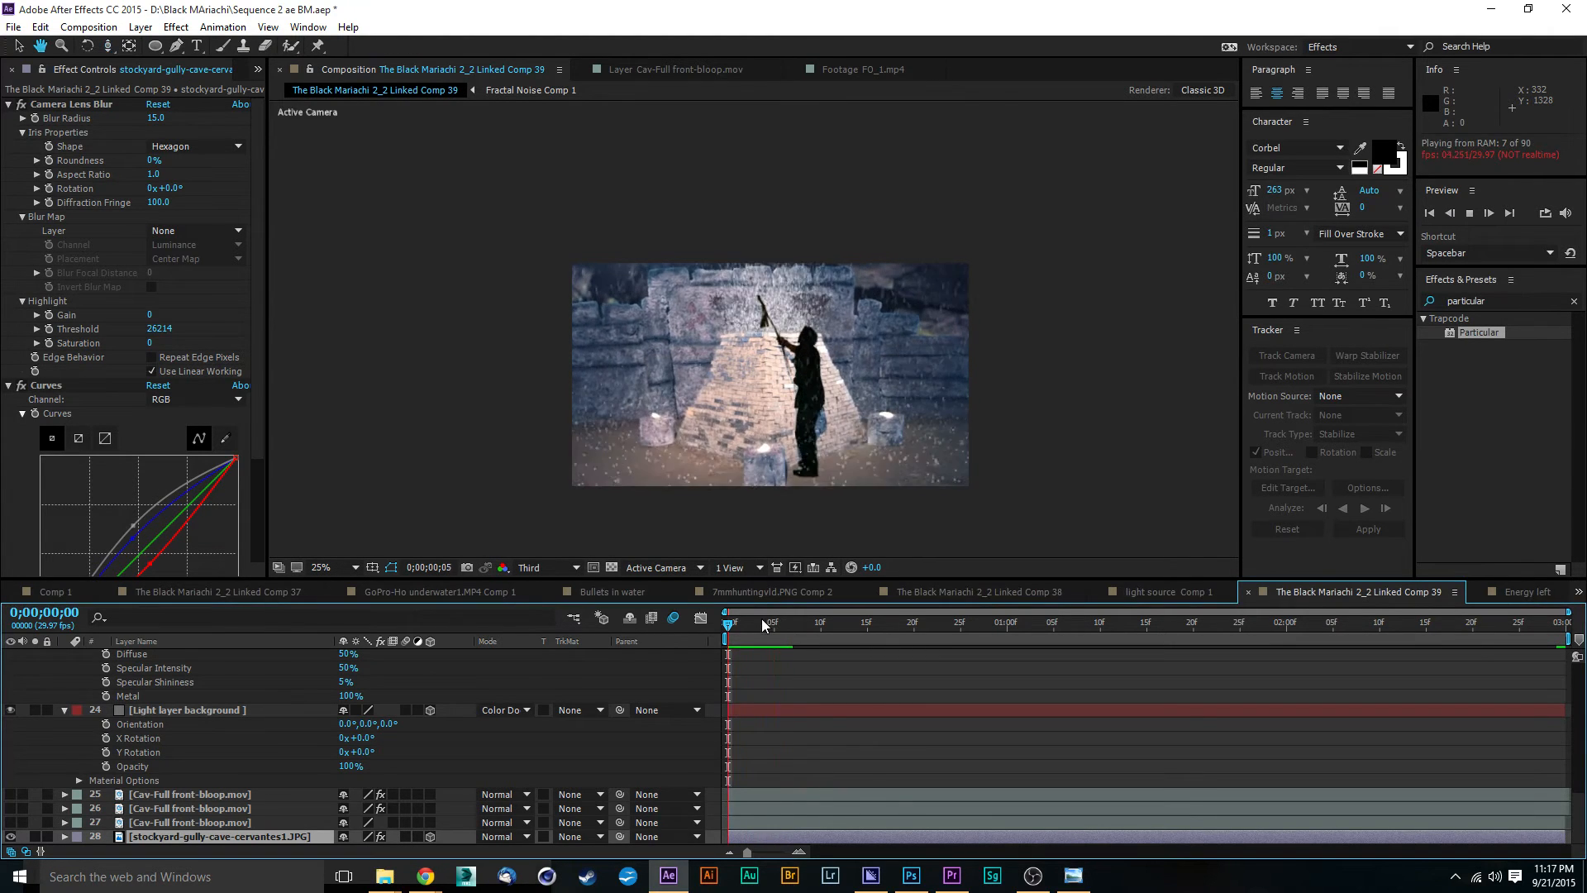
click(755, 618)
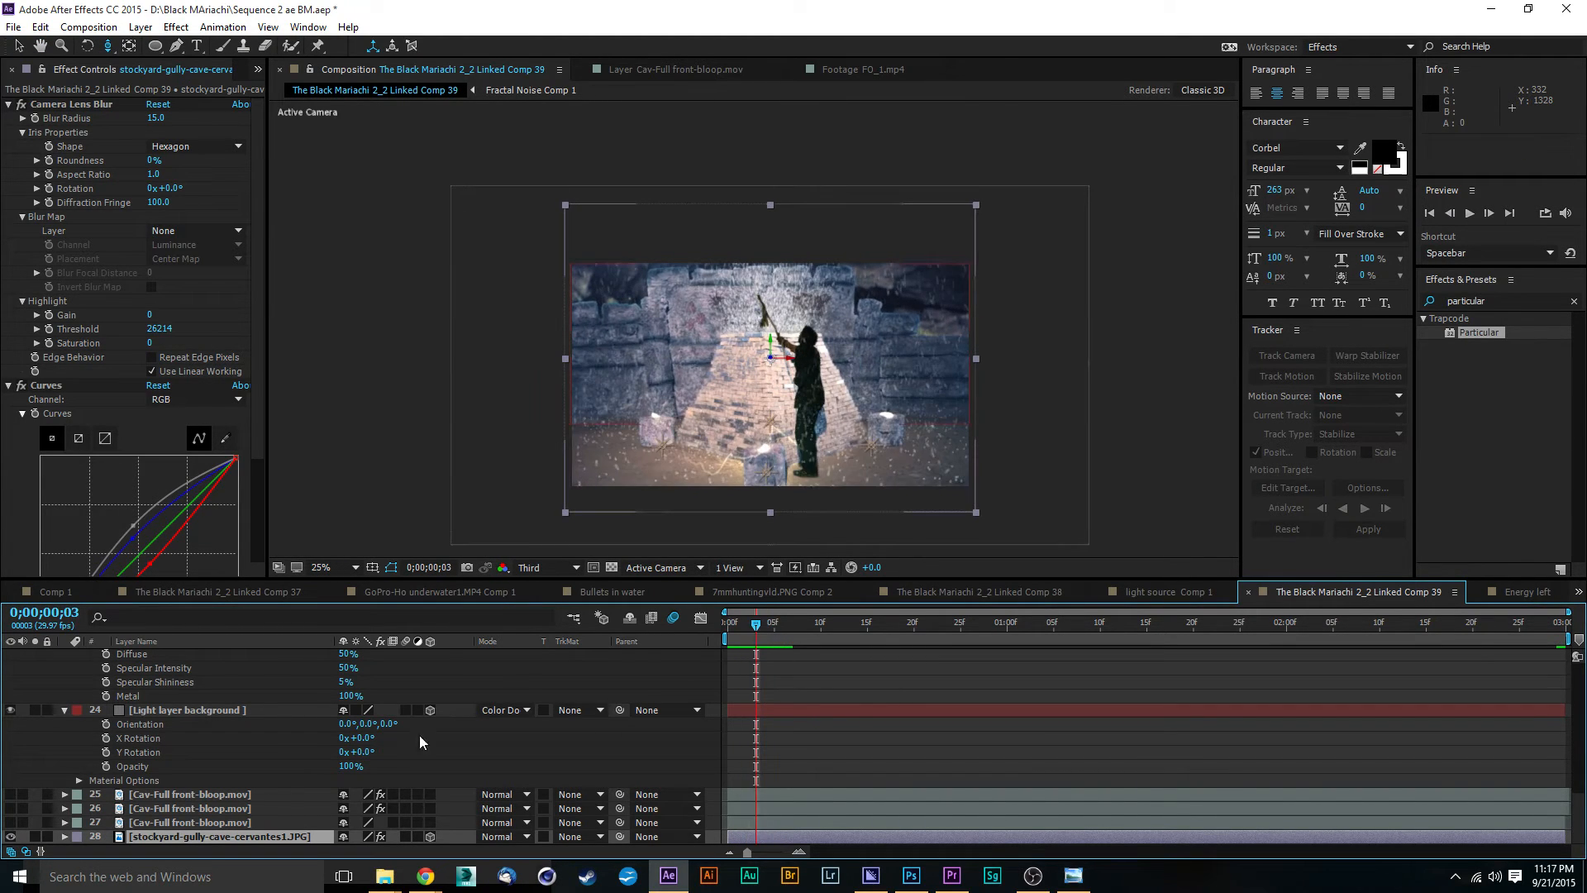
scroll(305, 764, up, 6)
scroll(238, 797, up, 2)
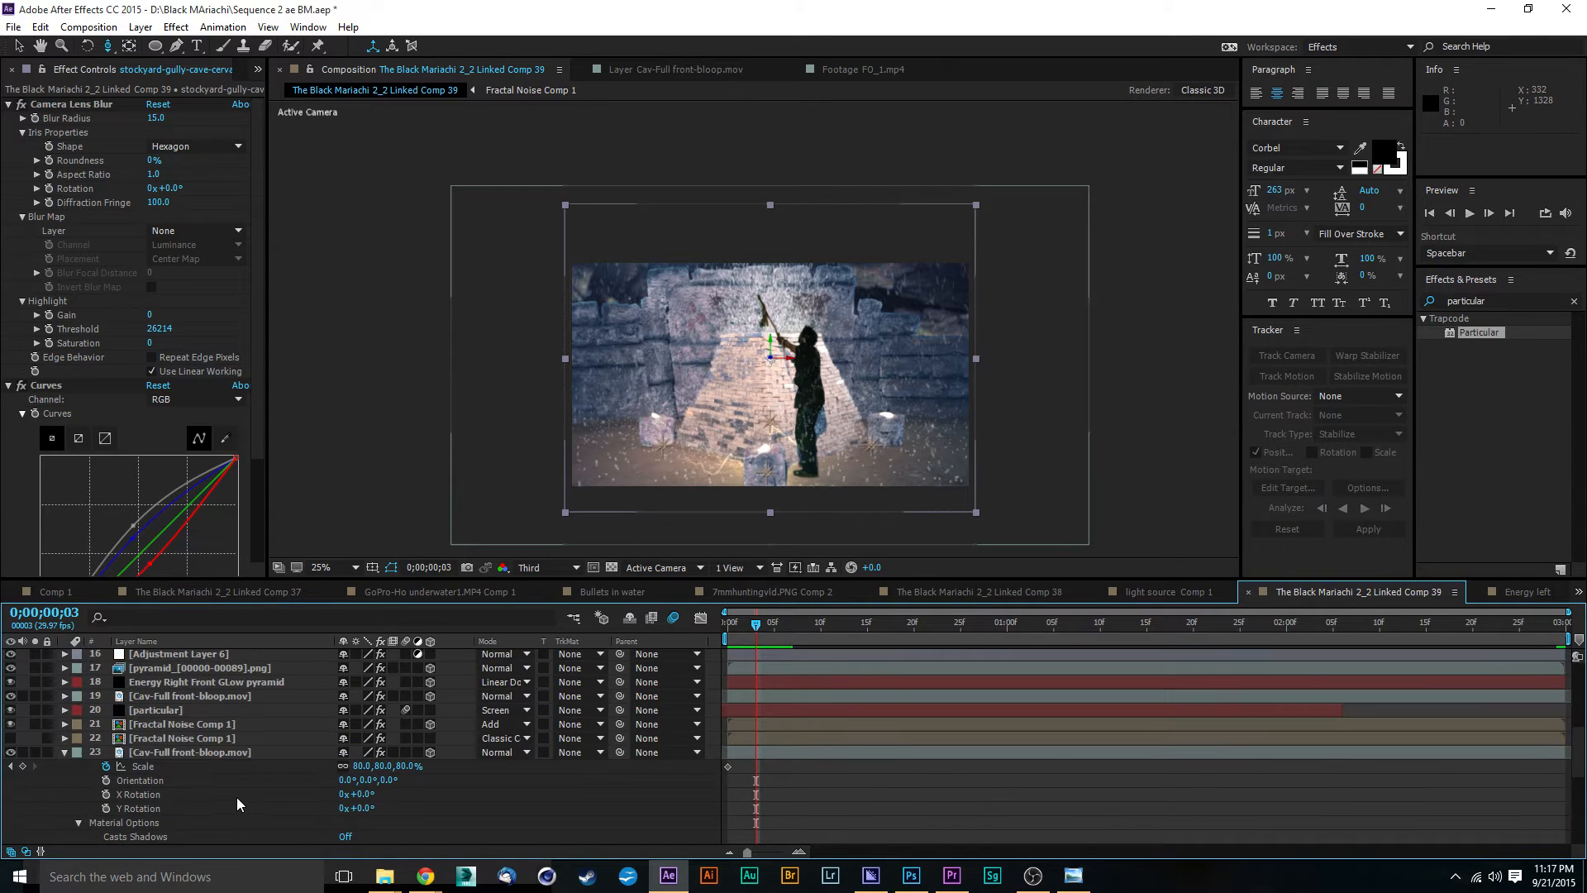
scroll(200, 743, up, 2)
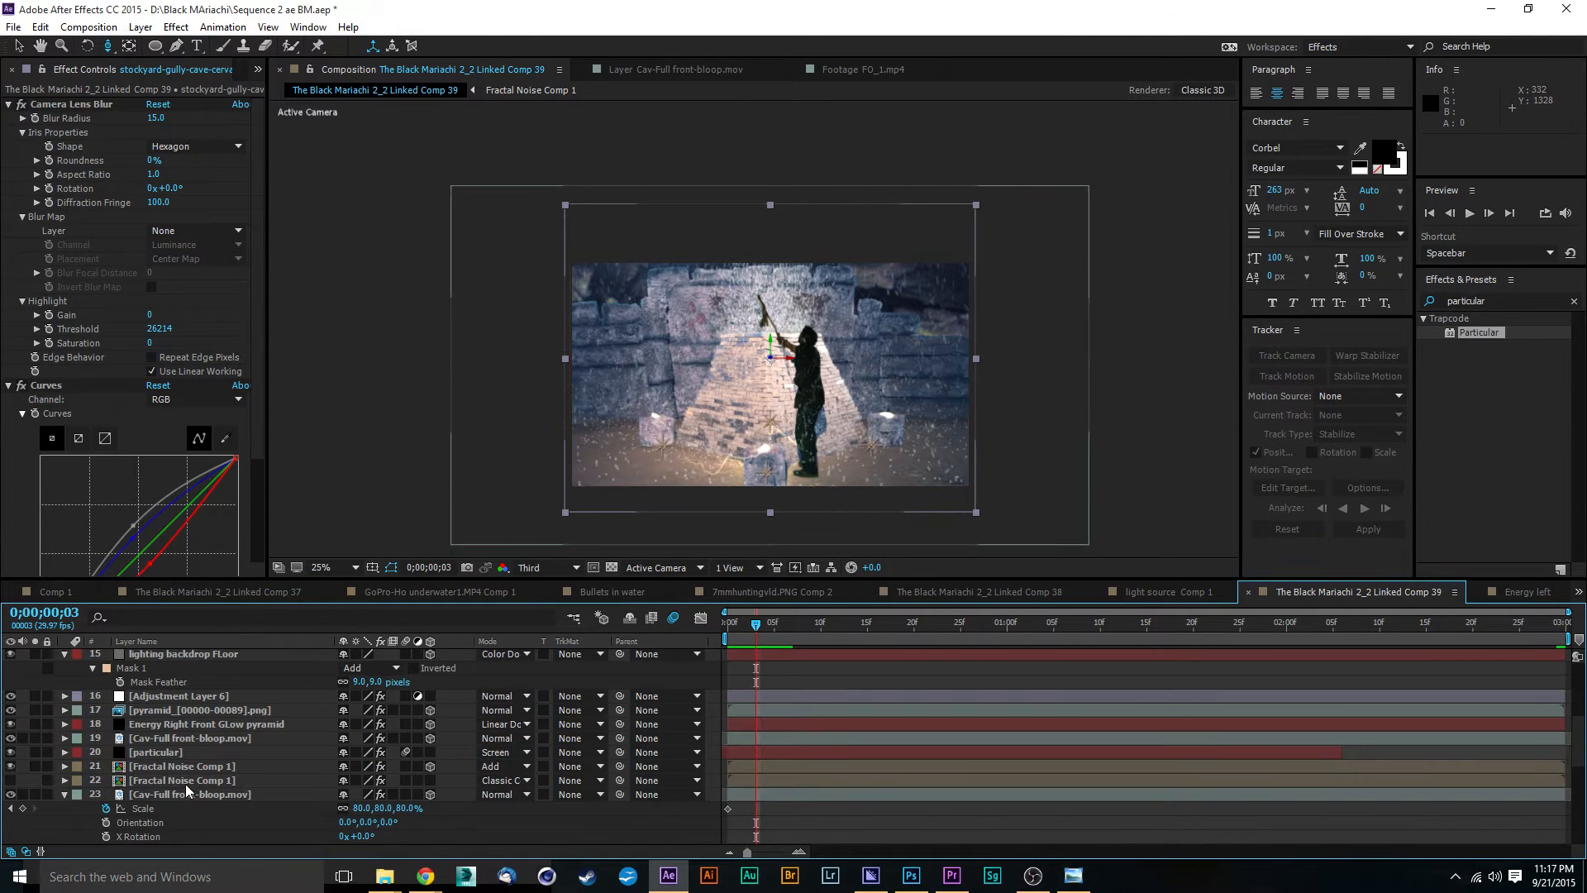
click(224, 709)
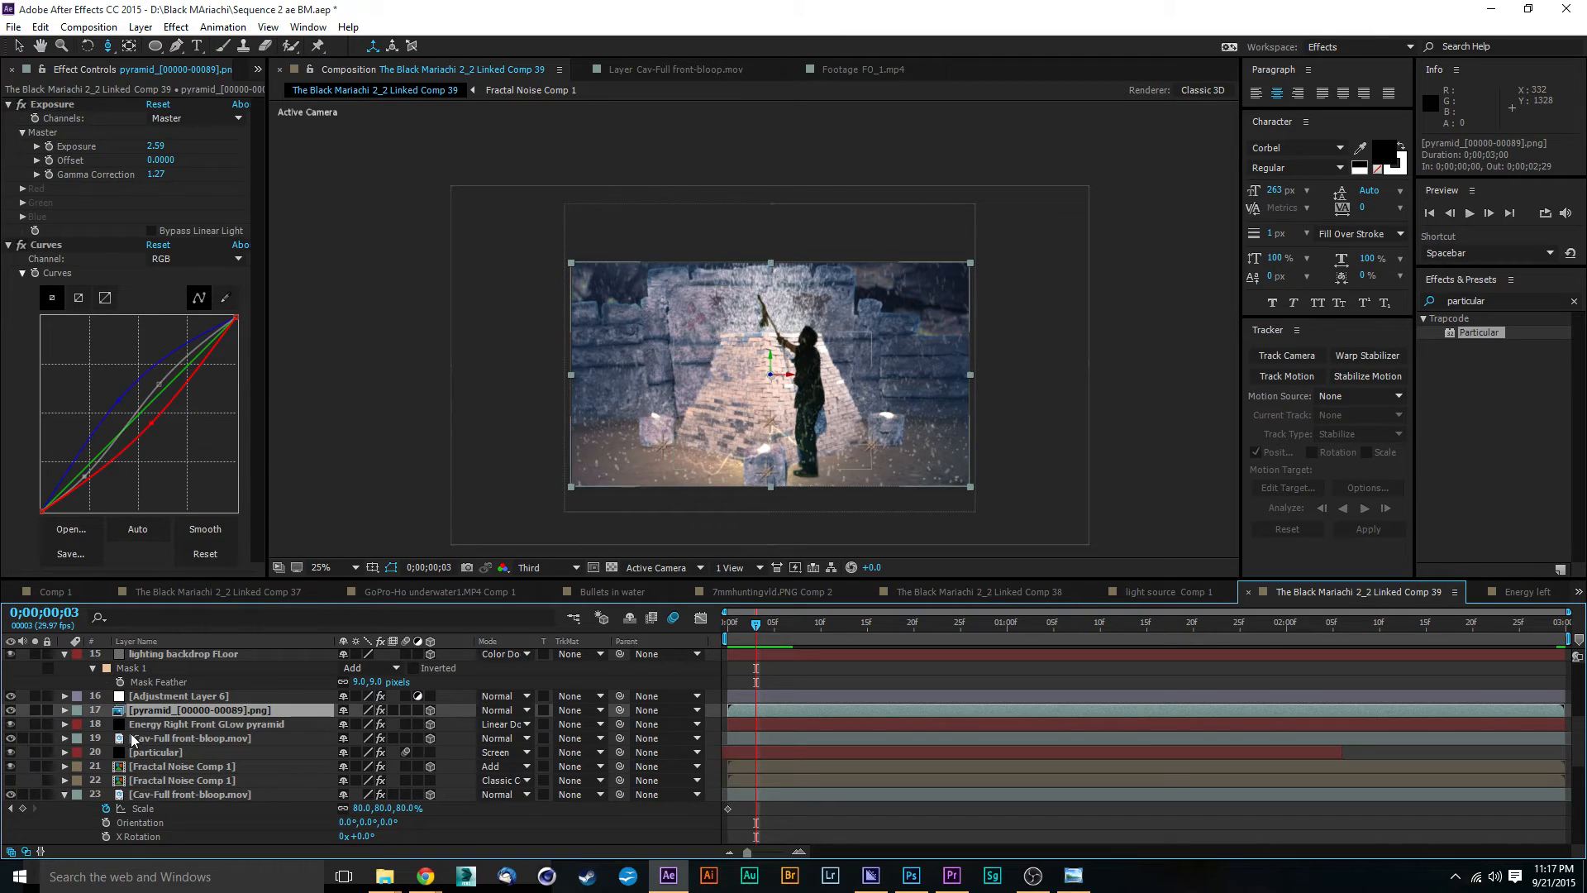
click(62, 711)
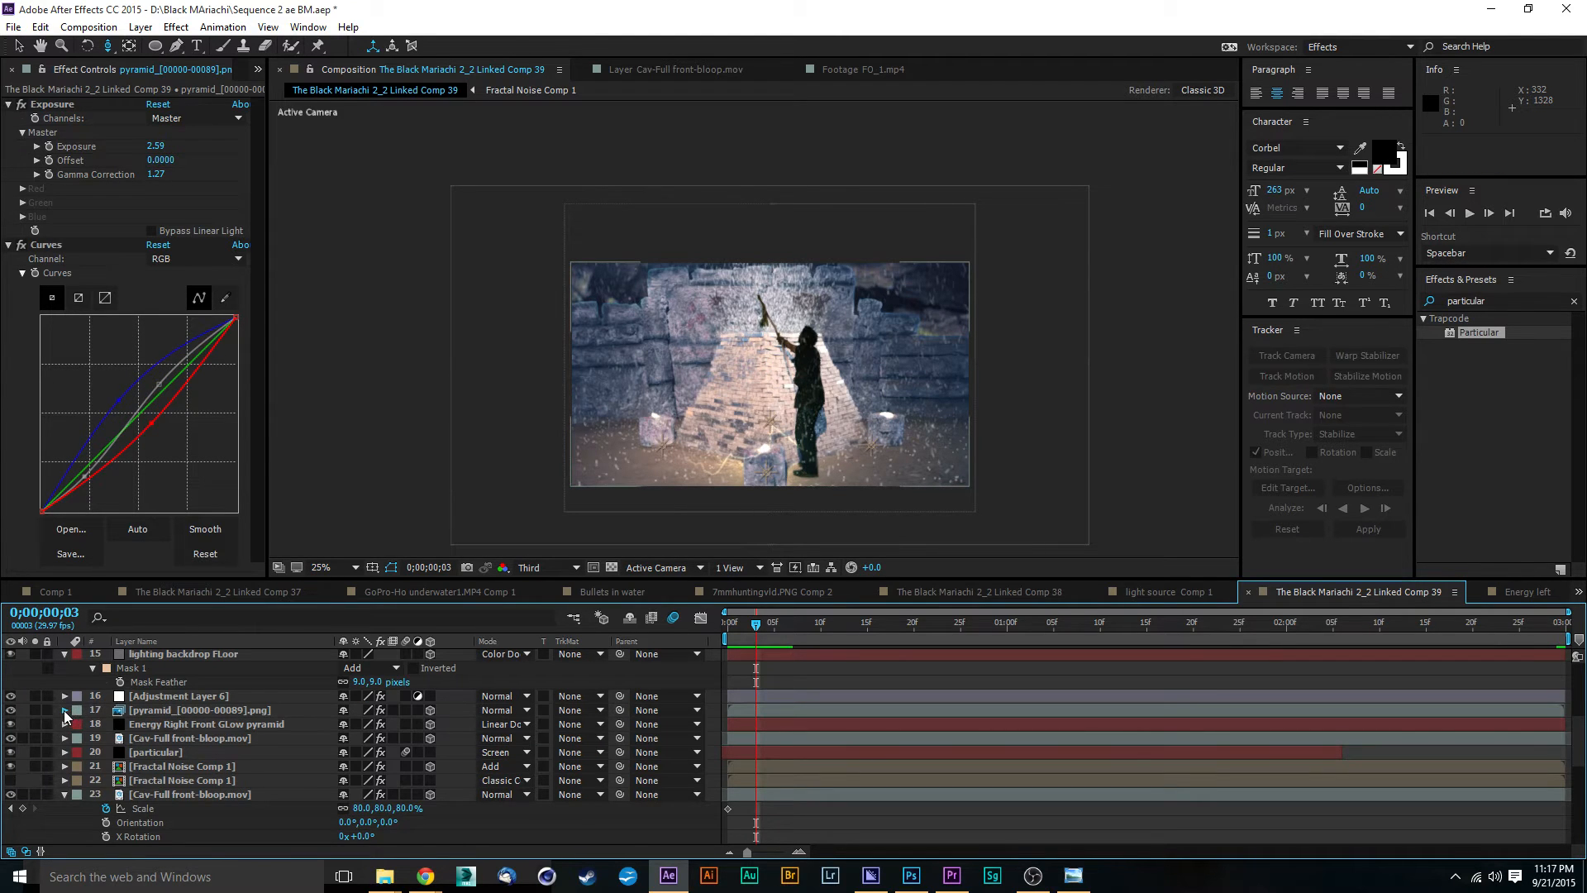
click(63, 711)
click(79, 752)
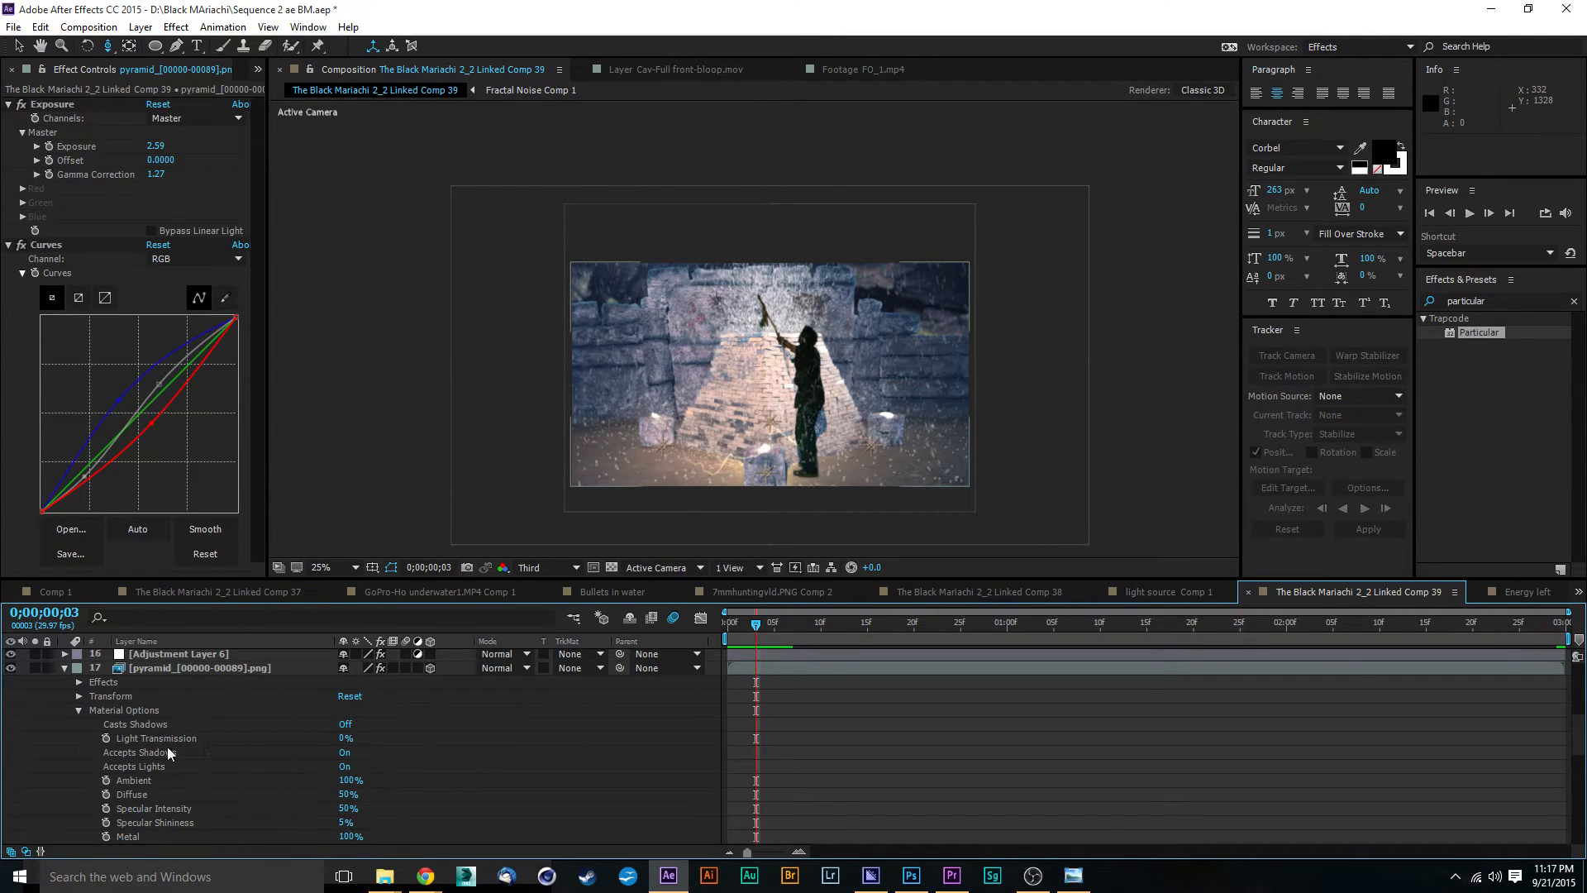
click(343, 767)
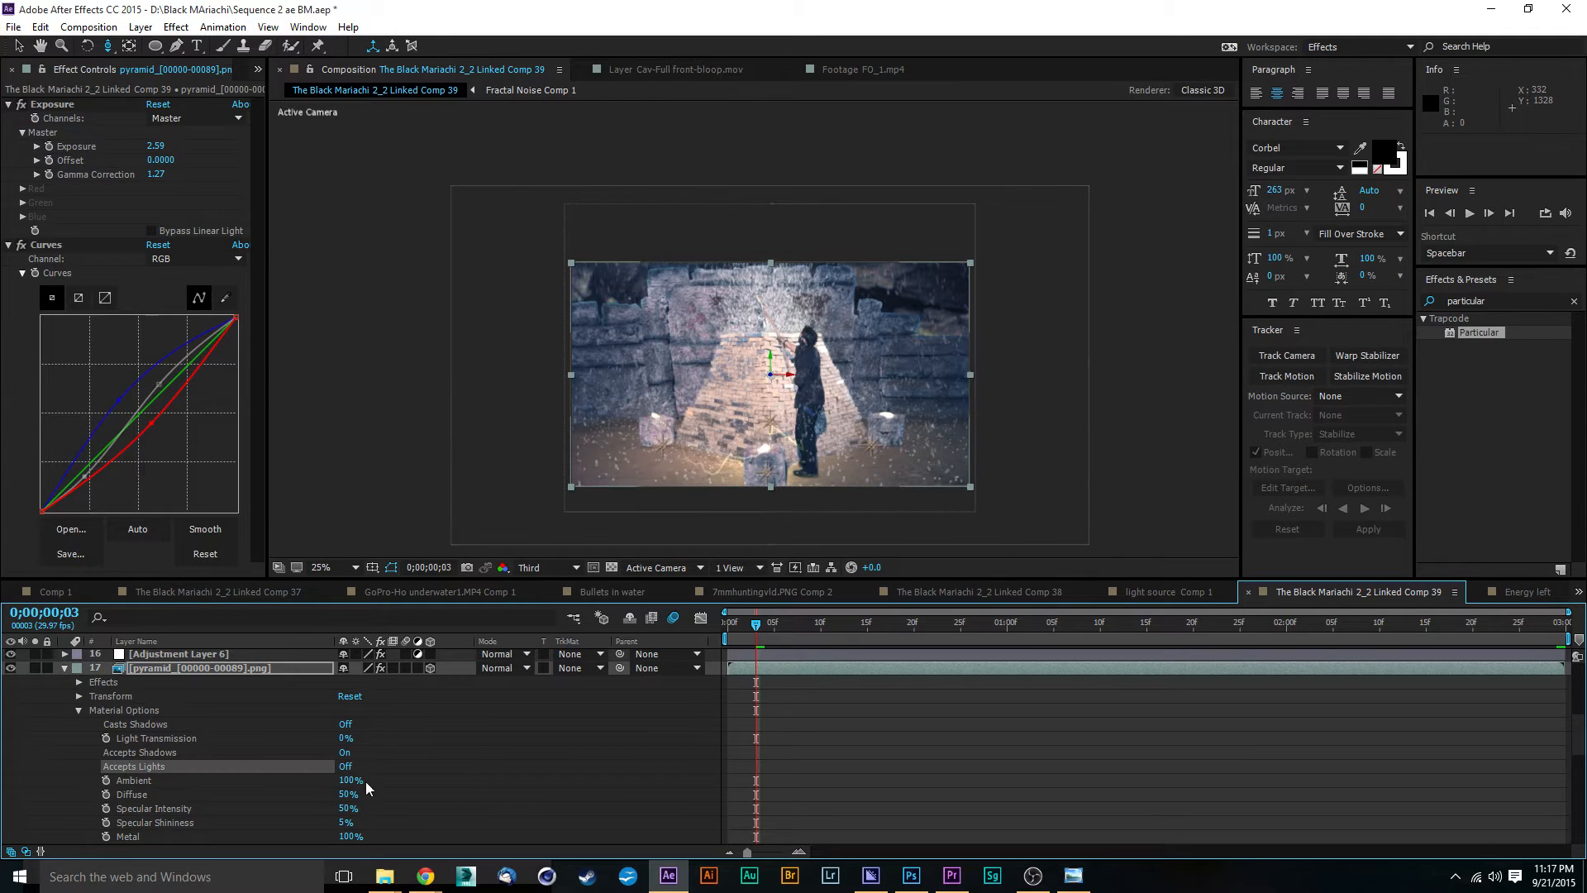
Step: Preview the shot from the first frame and scrub through it to 0;00;01;16 to check the lighting and camera move
click(724, 631)
key(space)
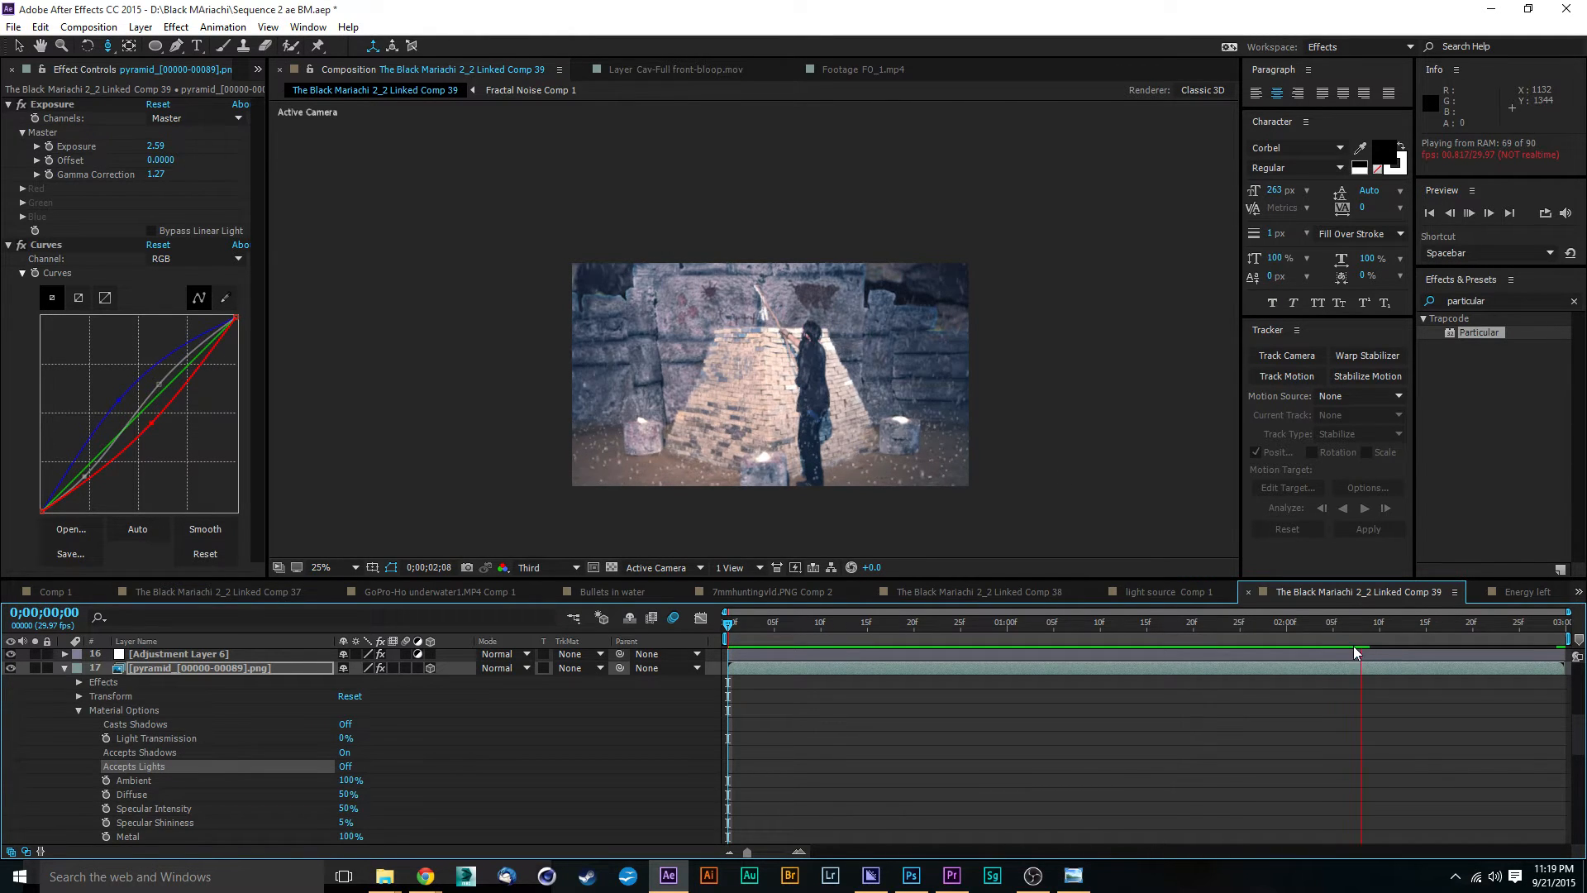
click(1119, 625)
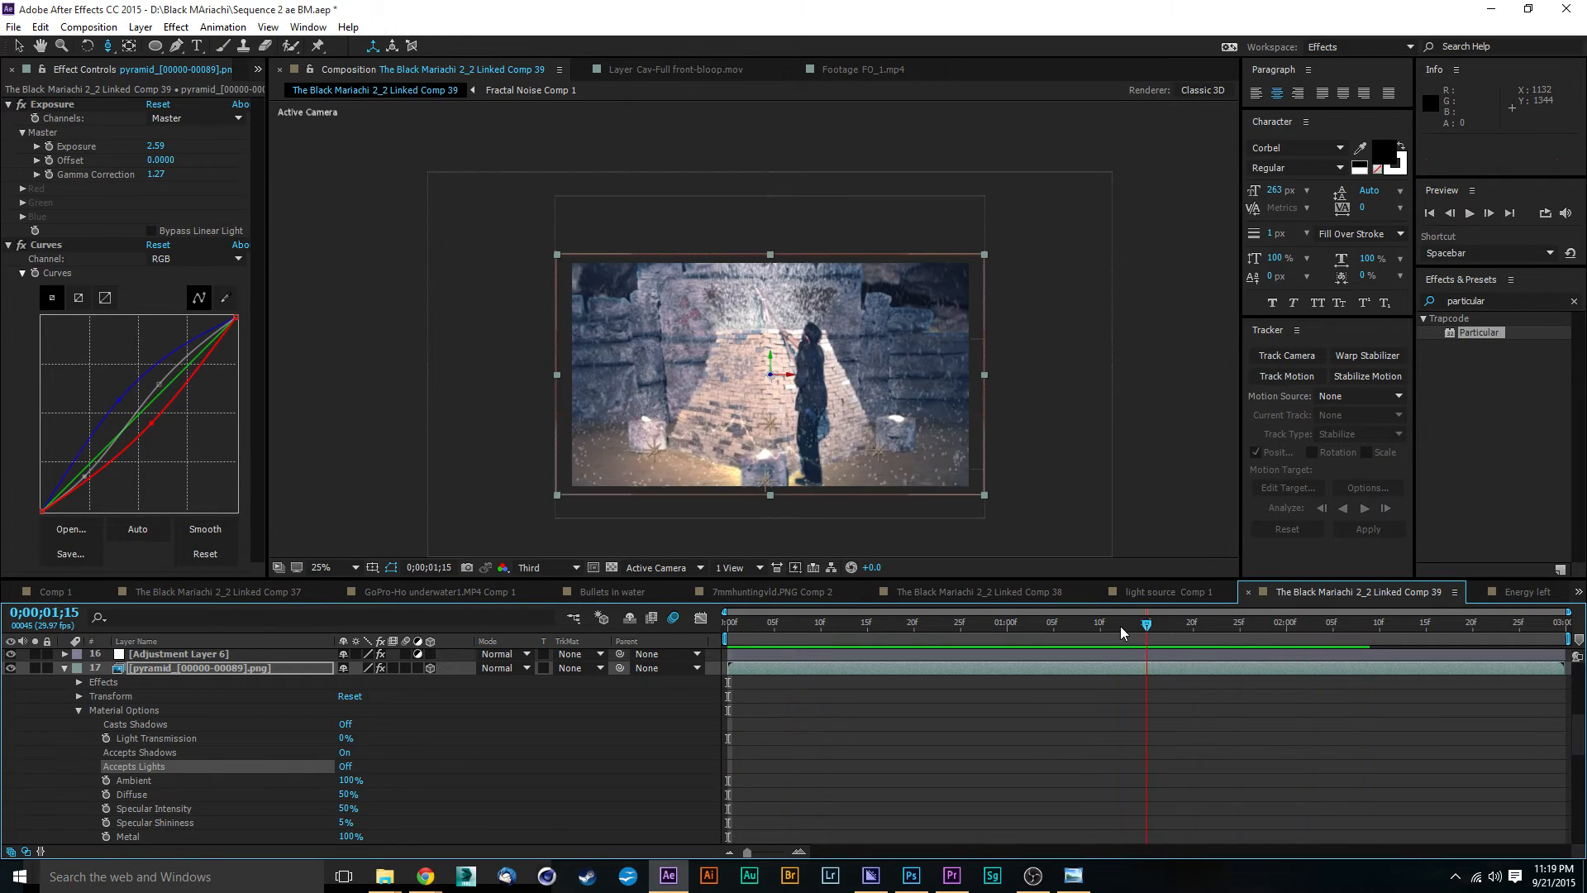
key(space)
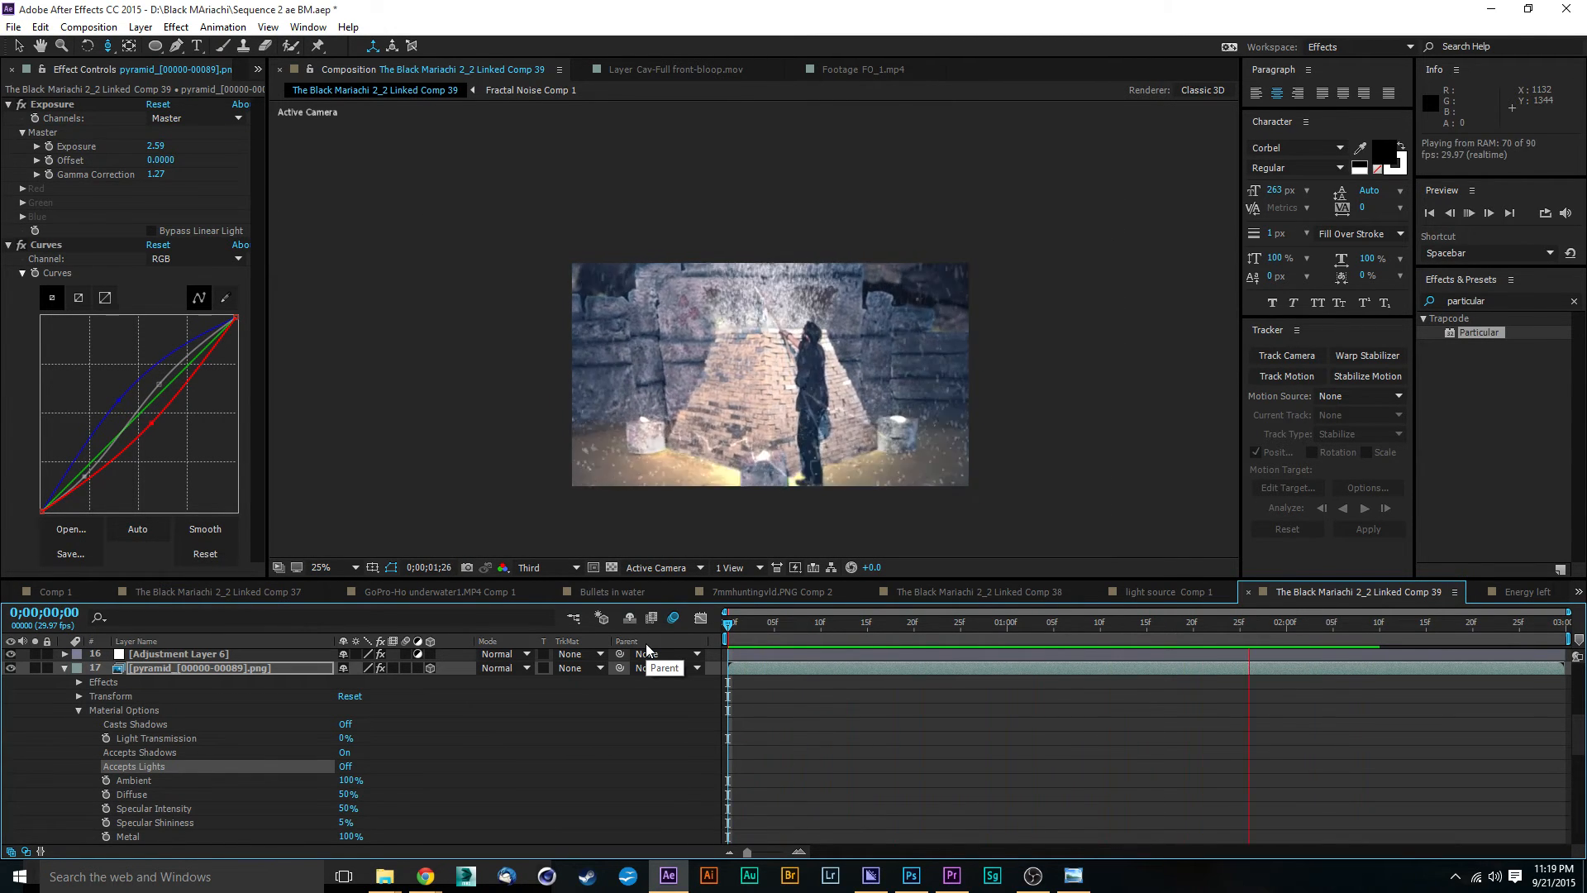
drag(939, 625, 693, 651)
key(space)
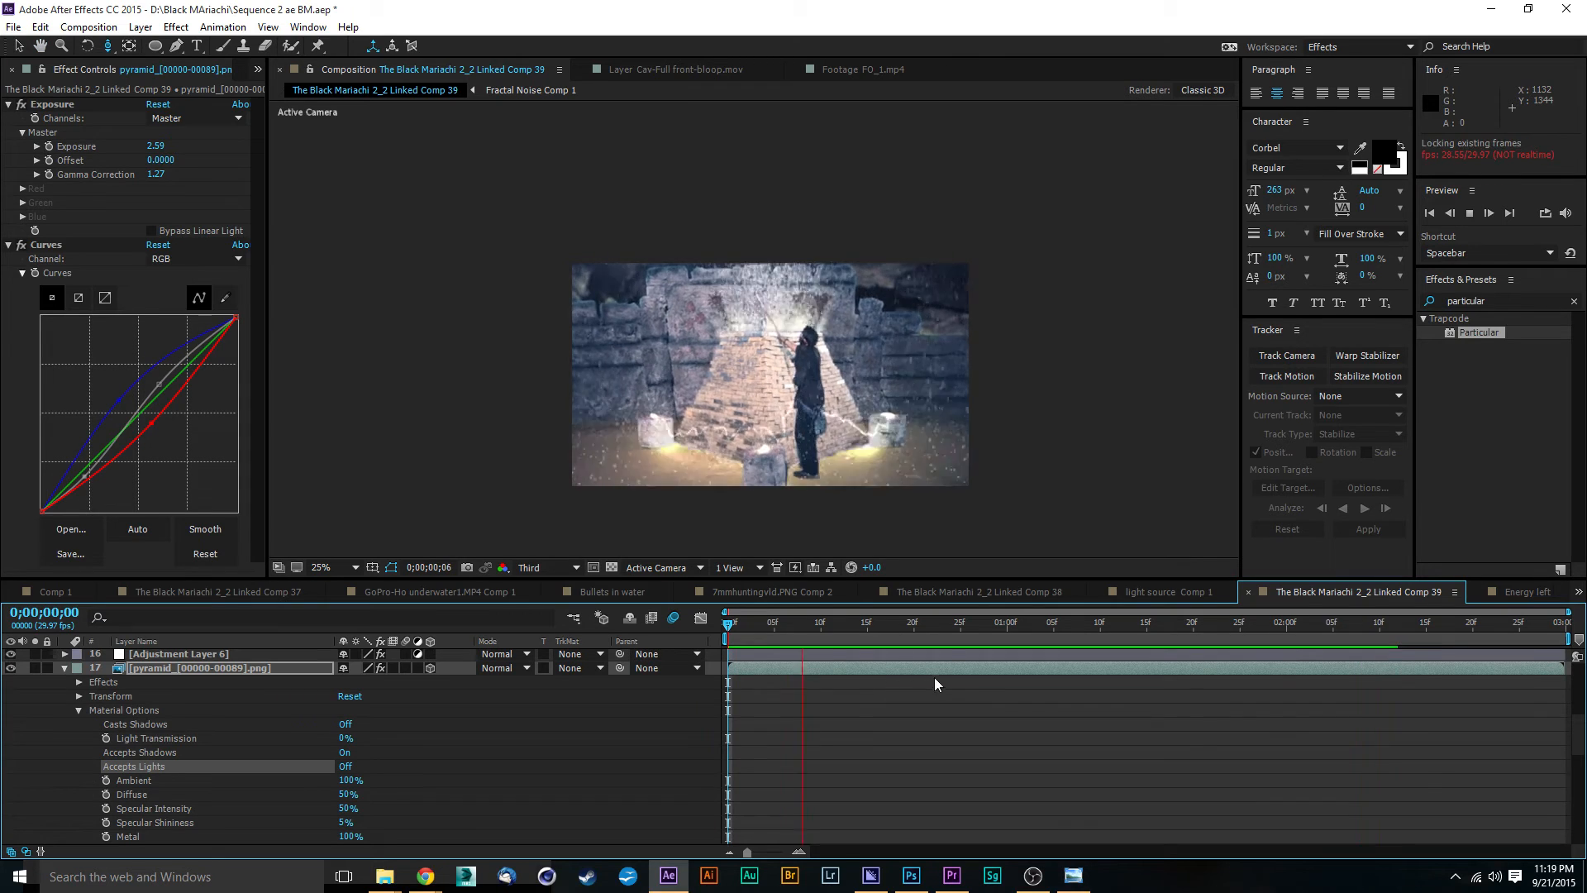
drag(924, 623, 926, 662)
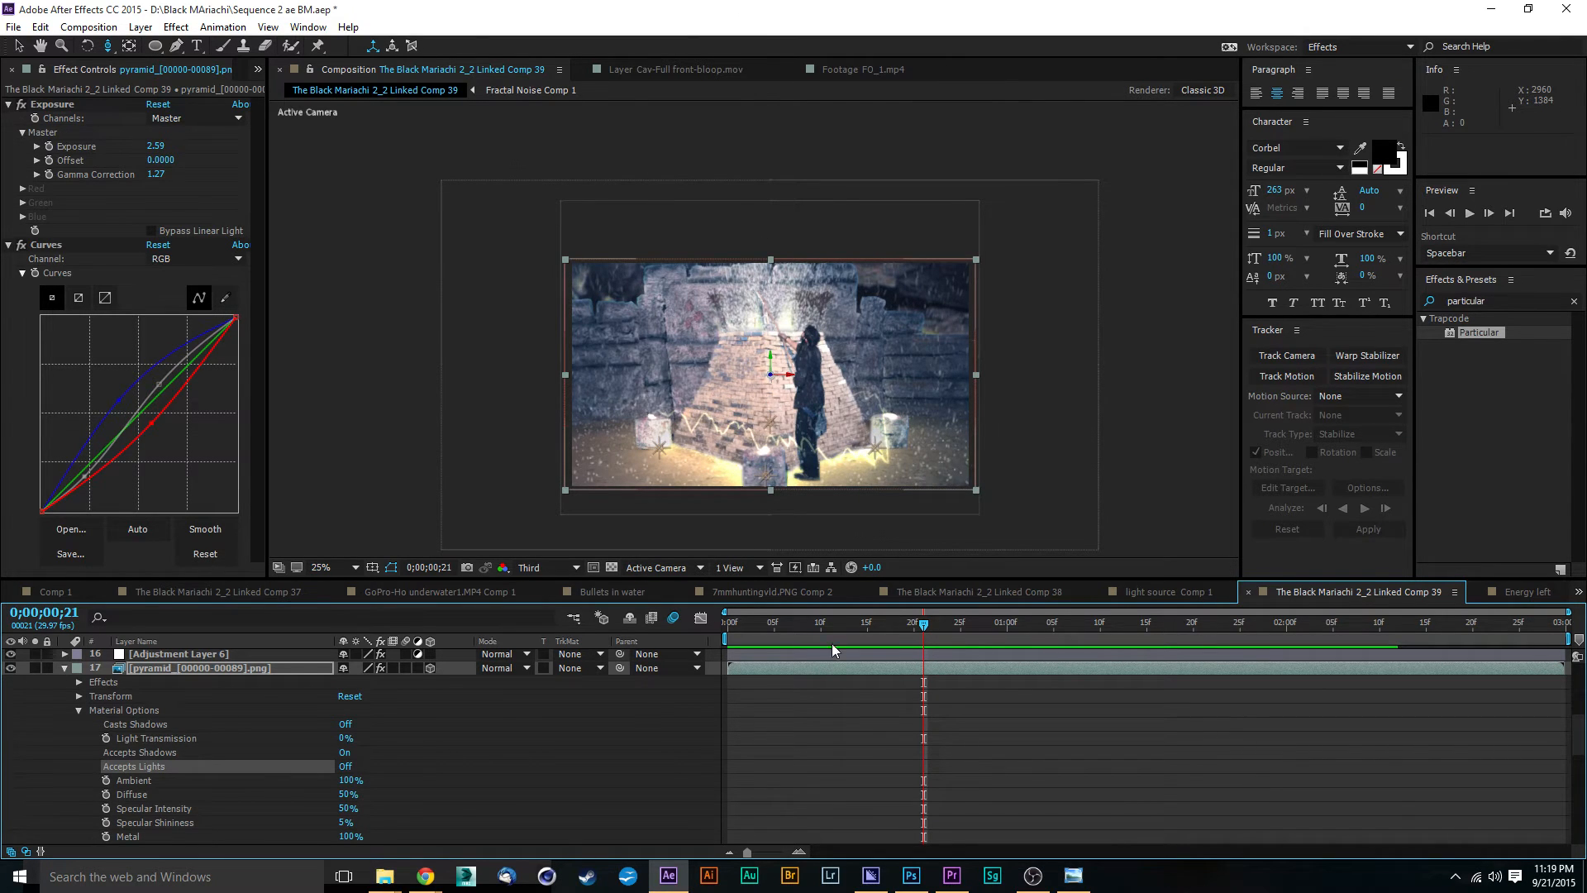
mouse_move(917, 625)
mouse_down()
mouse_move(809, 622)
mouse_move(710, 651)
mouse_move(728, 629)
mouse_move(1156, 619)
mouse_up()
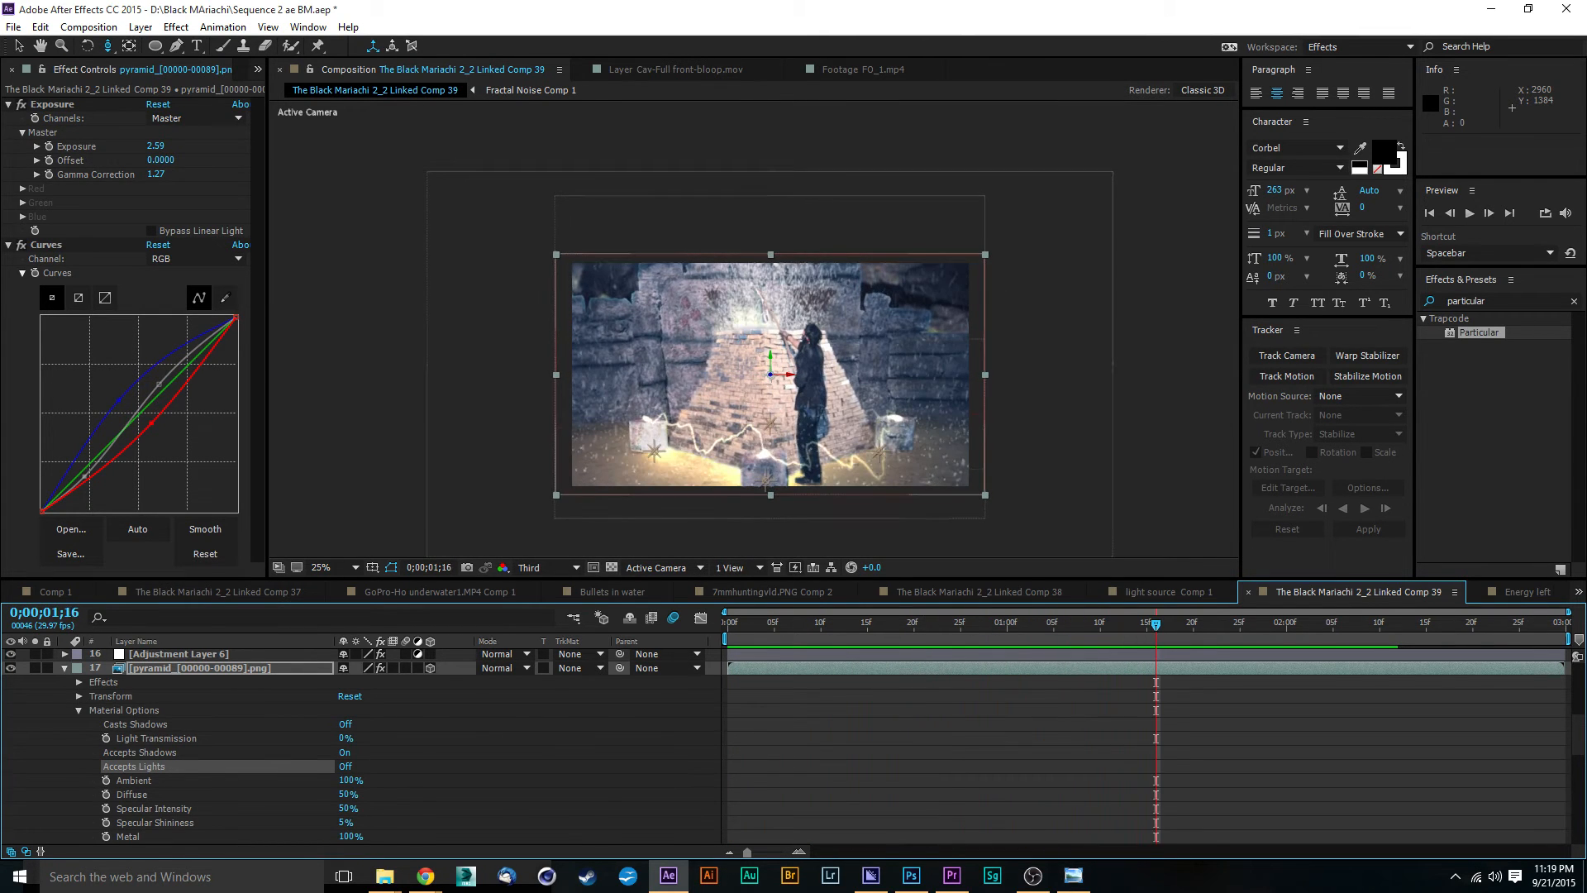
Step: Extend the lower particular layer's out point to the end of the composition at 0;00;02;29
scroll(1405, 734, down, 5)
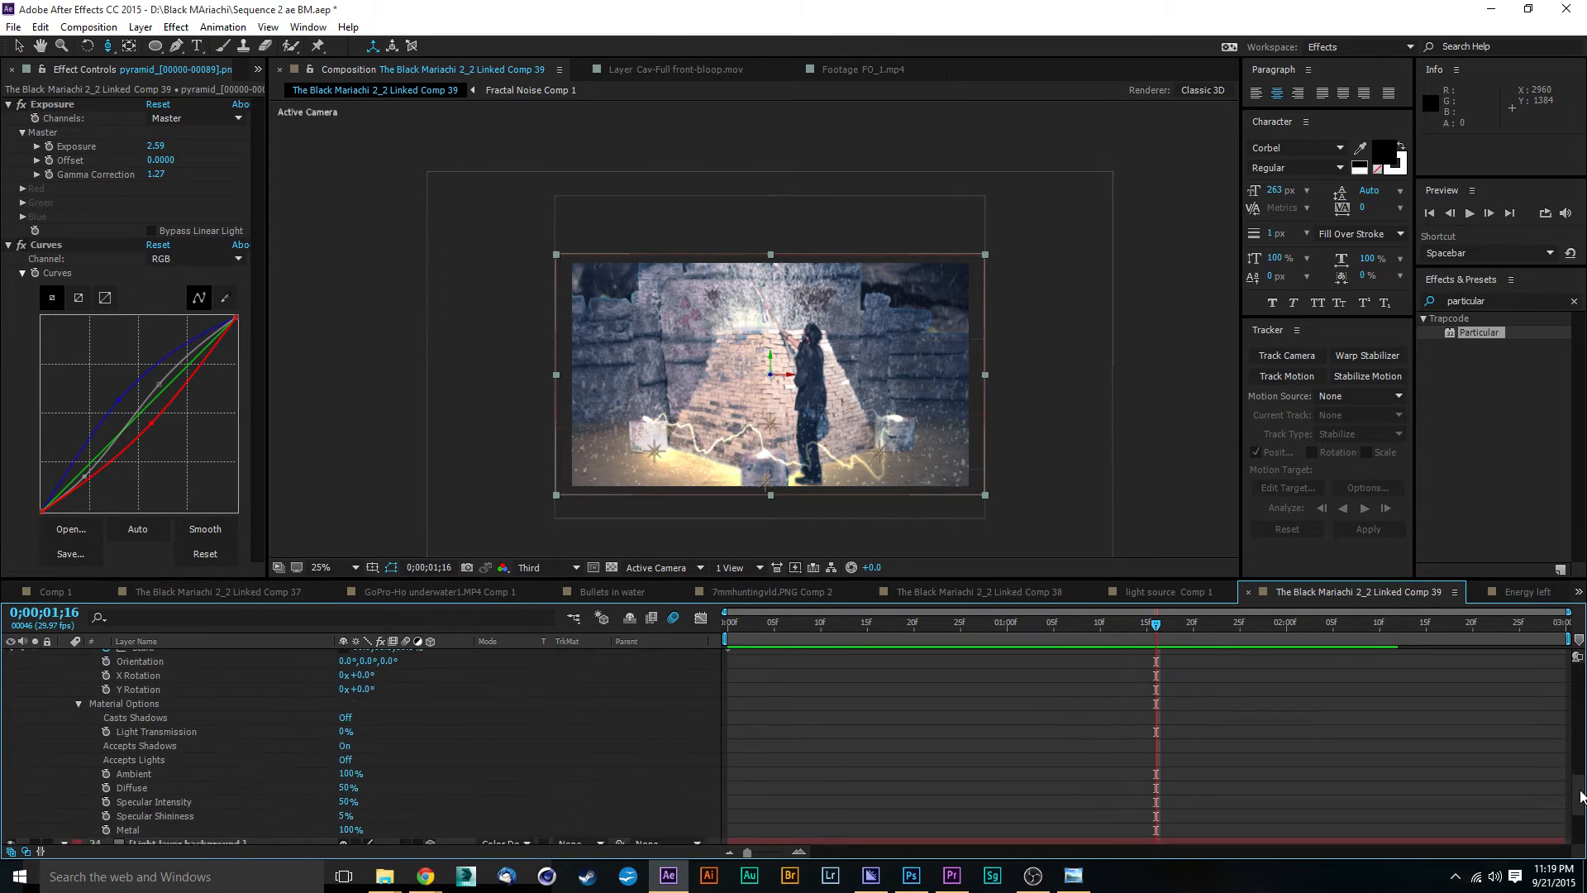
drag(1341, 720, 1573, 693)
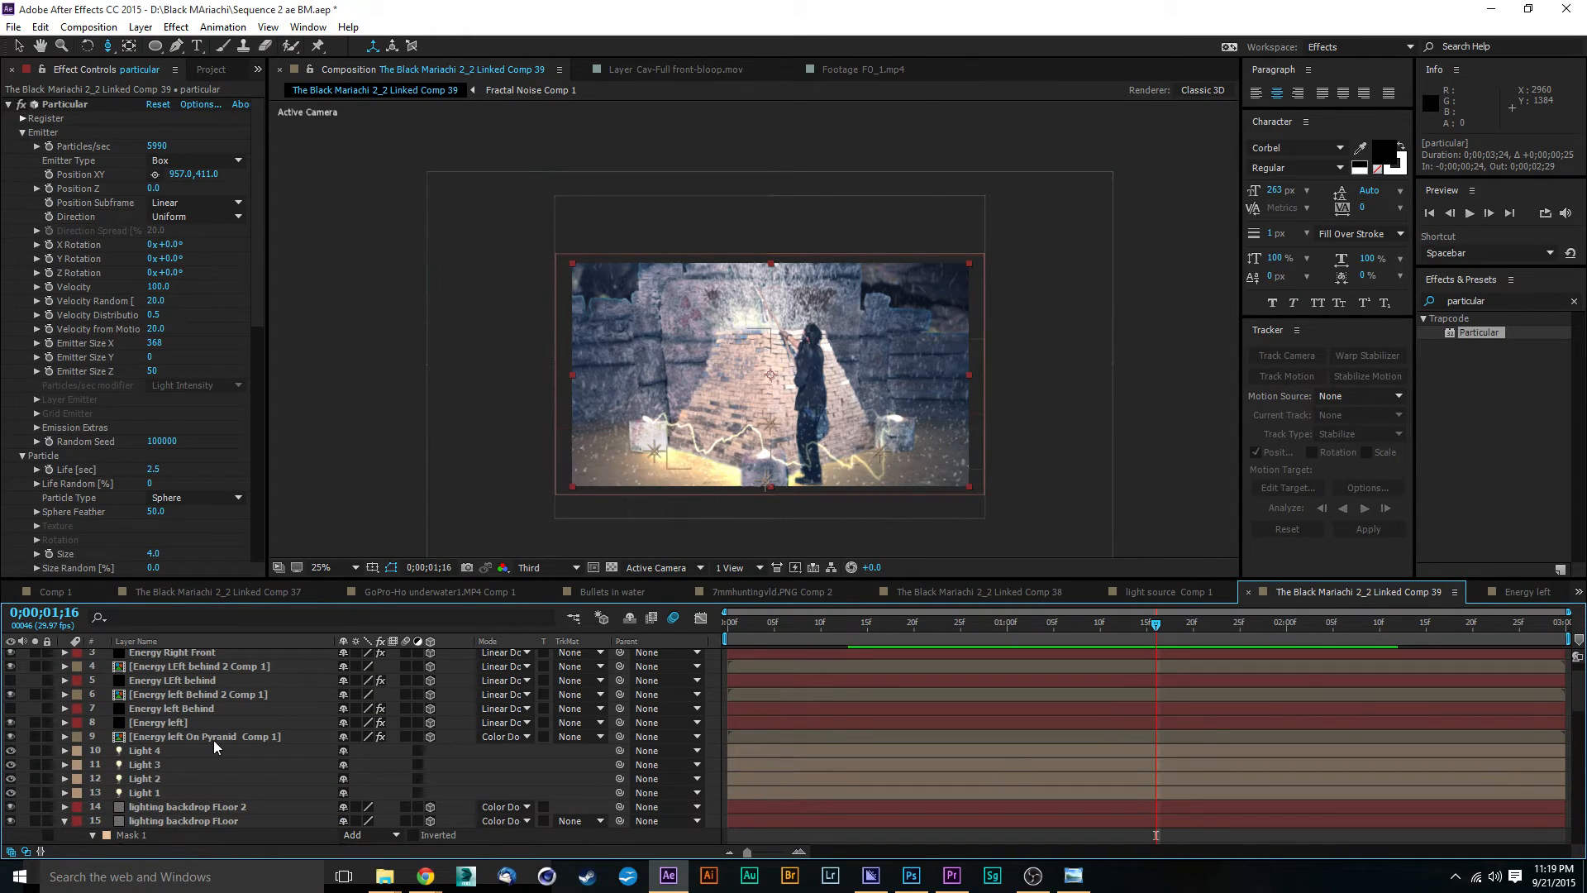
scroll(213, 740, up, 1)
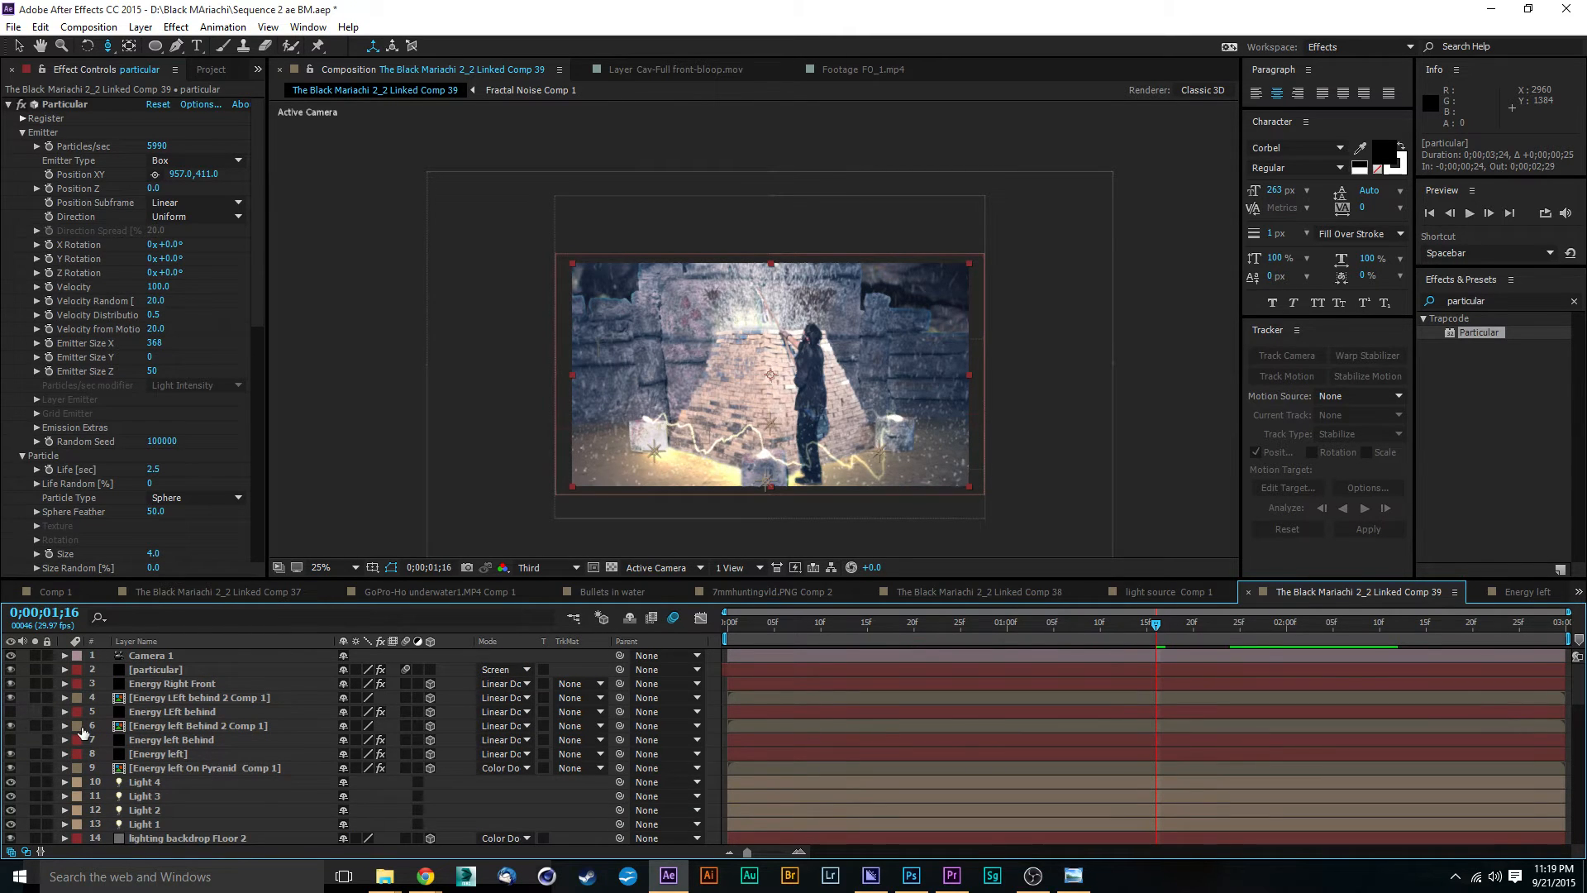
Step: Check what the hidden Energy LEft behind and Energy left Behind layers contribute by briefly toggling their visibility
click(10, 712)
click(11, 711)
click(10, 739)
click(11, 740)
Step: Set the composition's preview resolution to Full and examine the frame at 50% magnification
click(18, 47)
scroll(770, 405, up, 2)
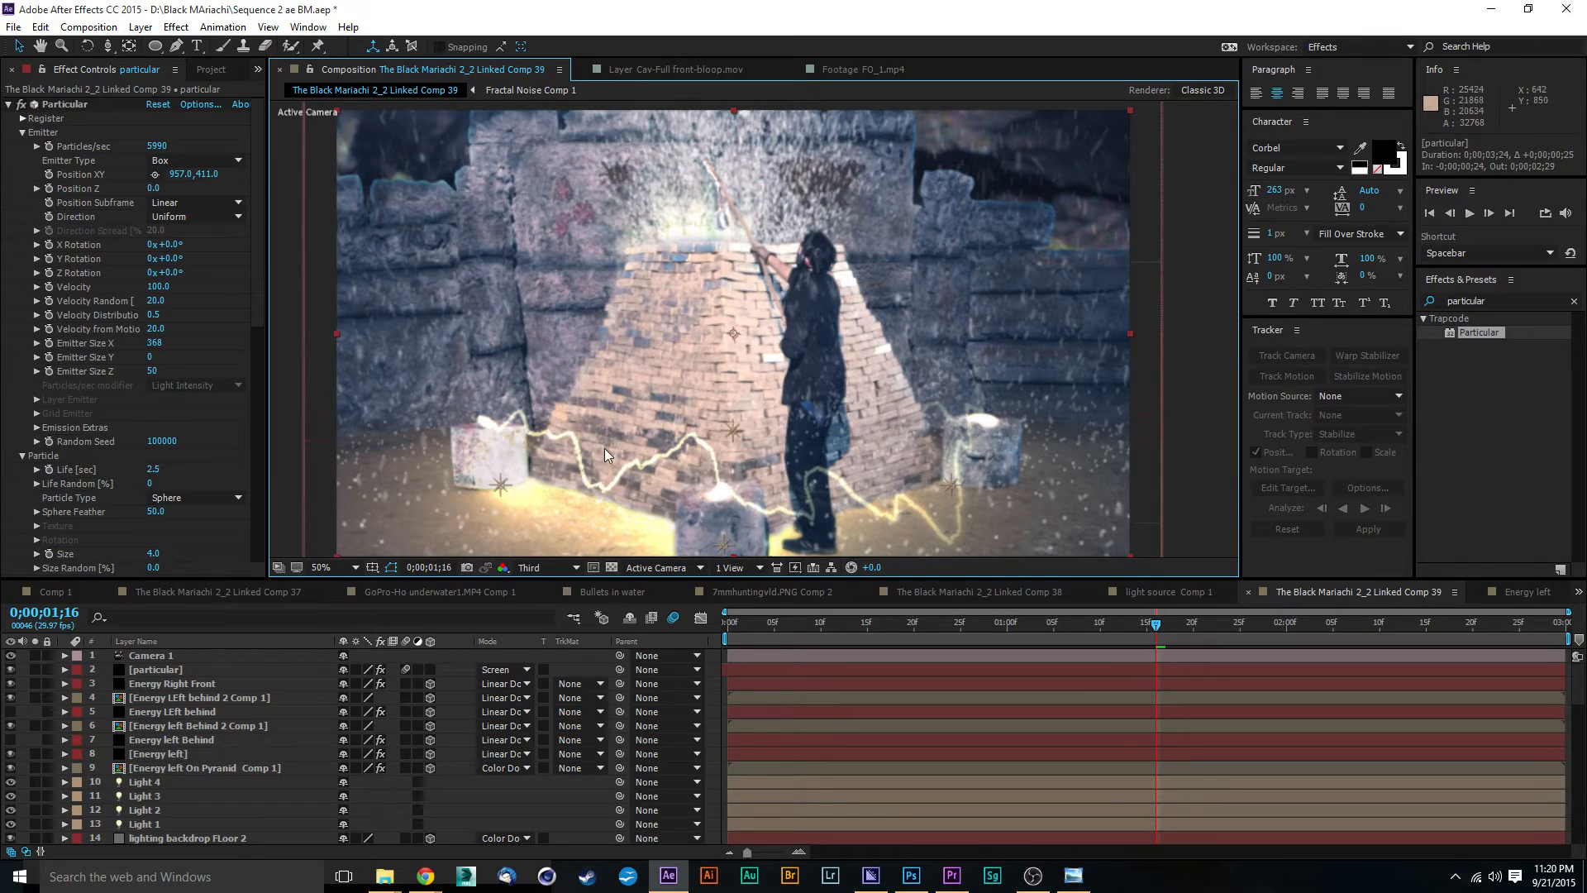
click(529, 567)
click(595, 612)
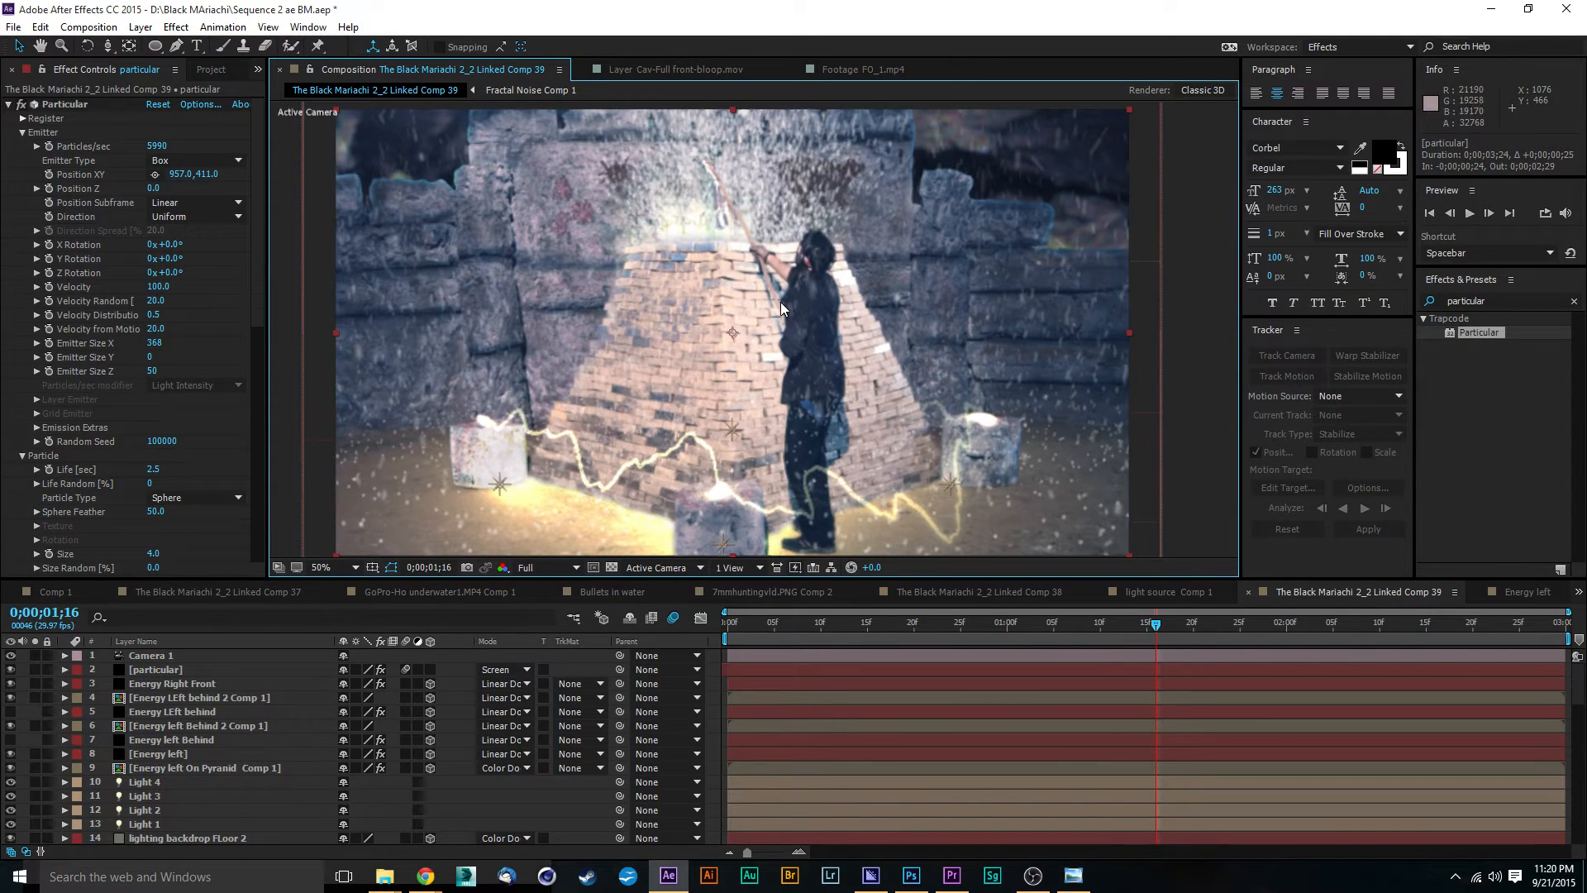
key(comma)
key(comma)
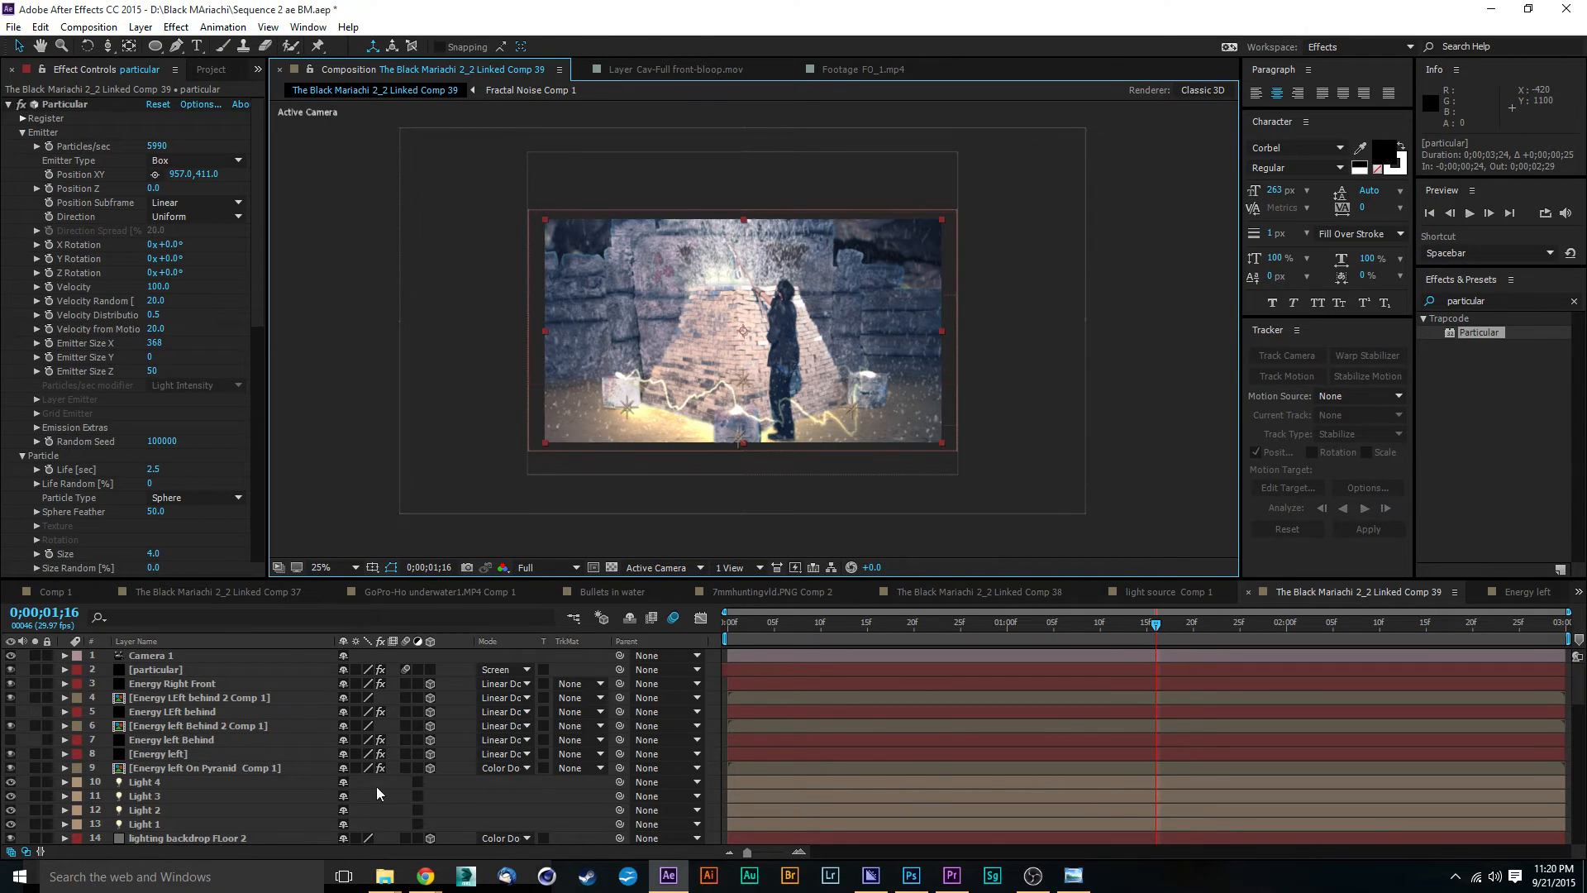
Step: Create a 1920 x 1080 white solid (FFFFFF) directly above the upper Fractal Noise Comp 1 layer
scroll(287, 661, down, 6)
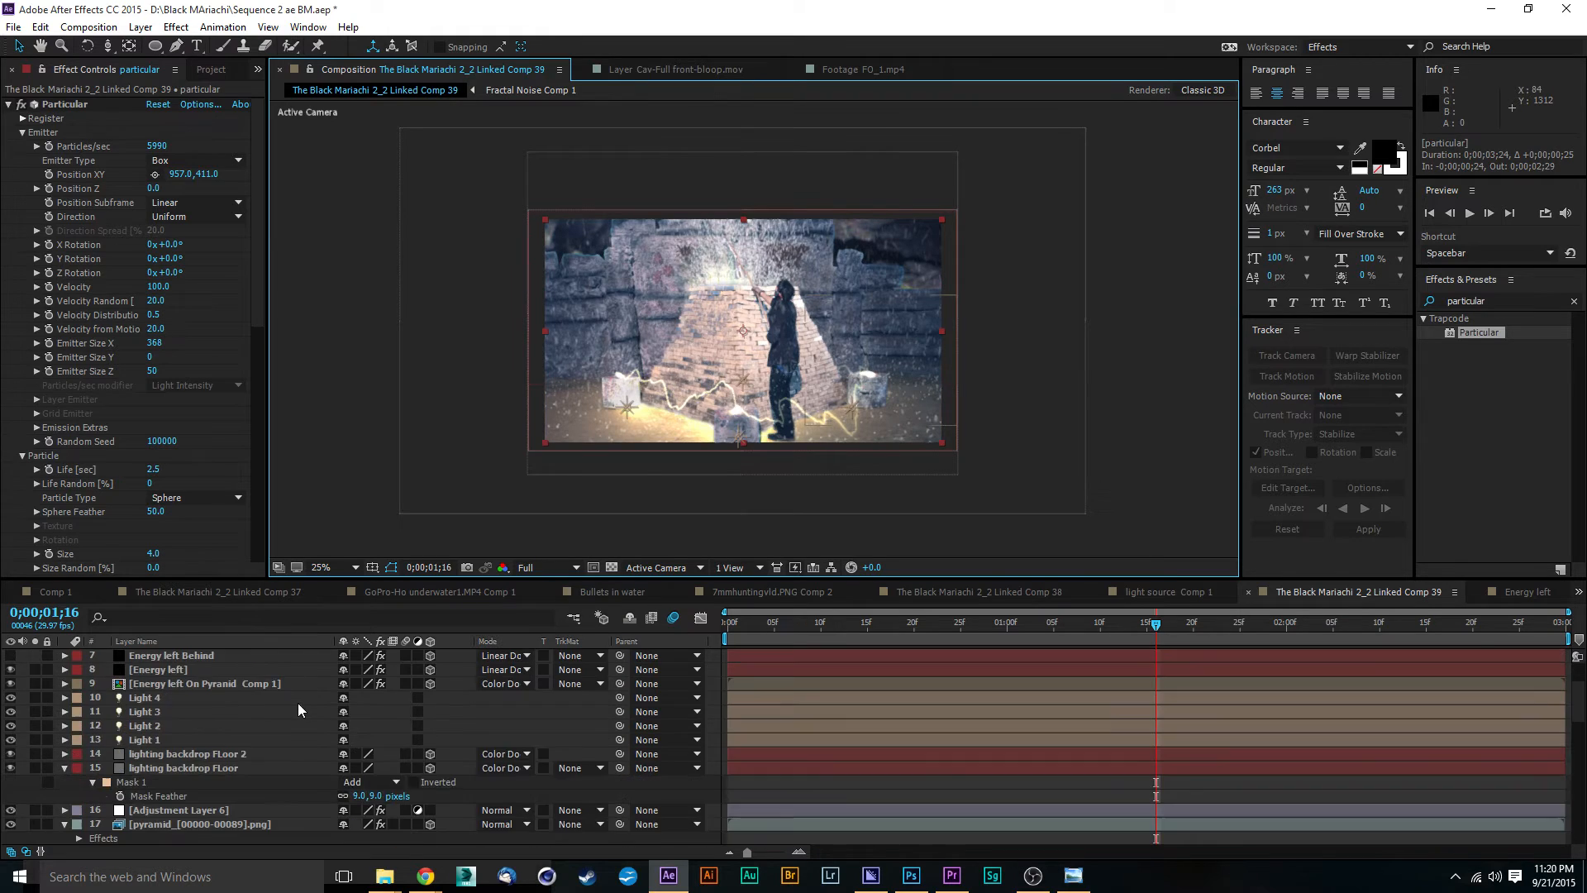
scroll(276, 672, down, 5)
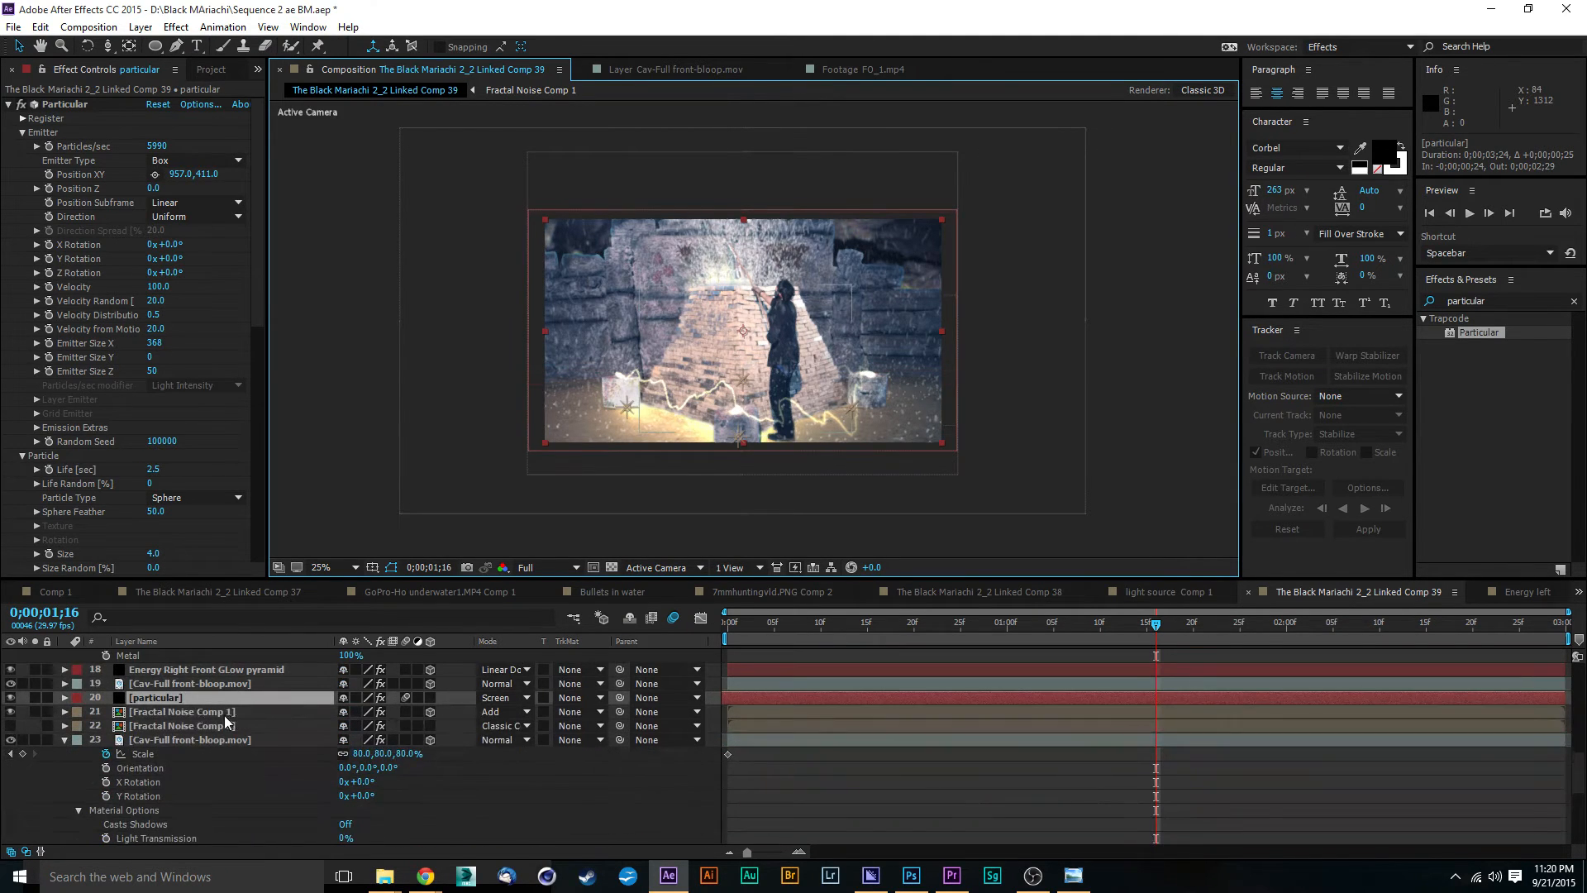
click(177, 713)
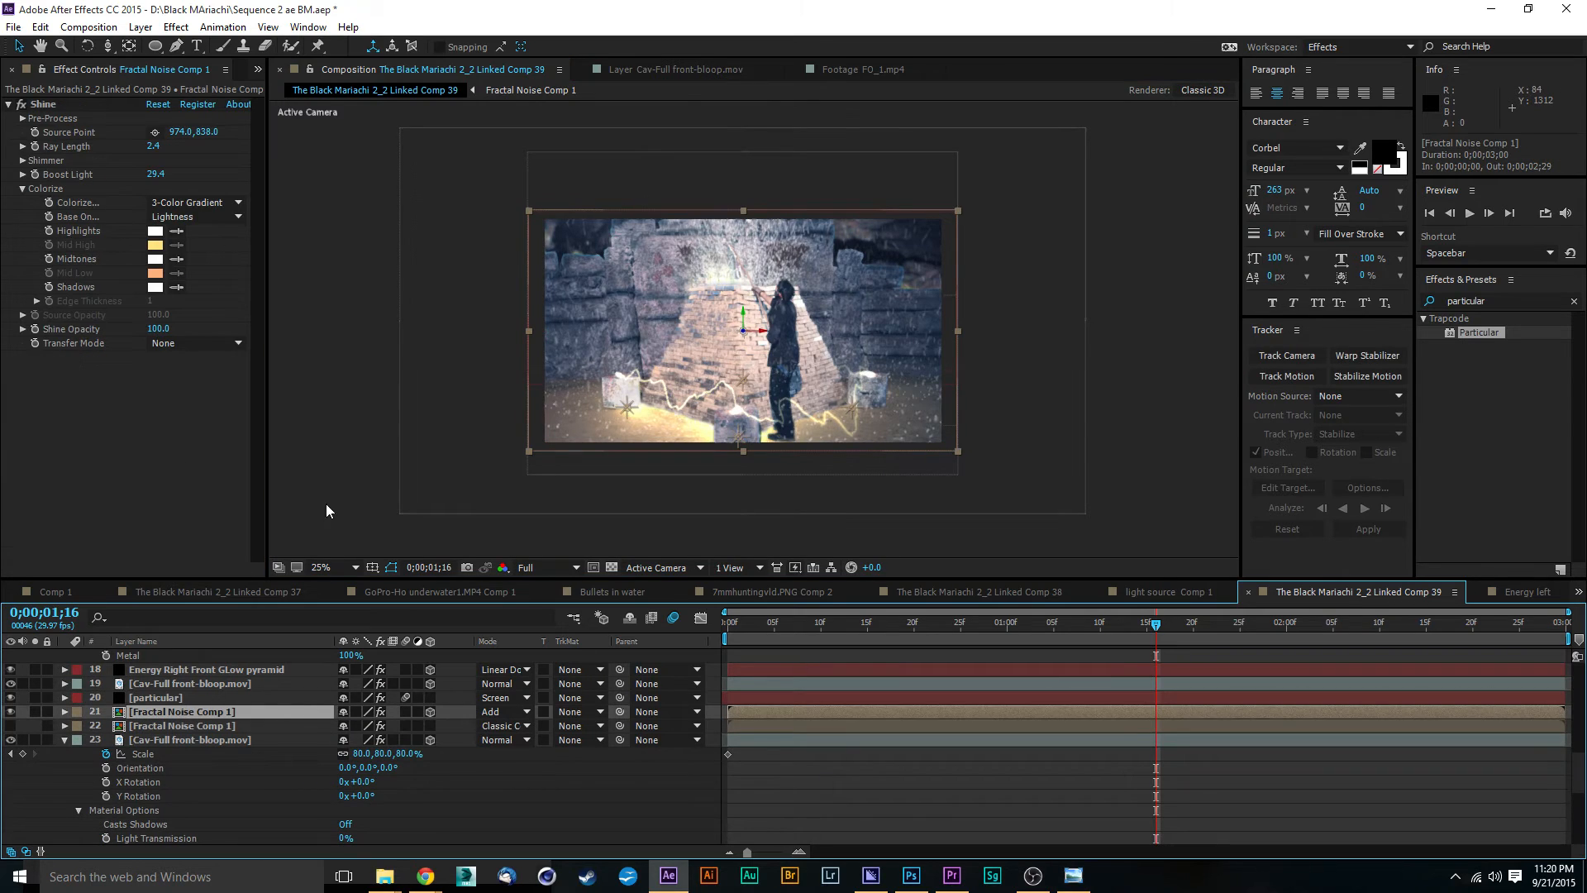
click(141, 27)
mouse_move(161, 47)
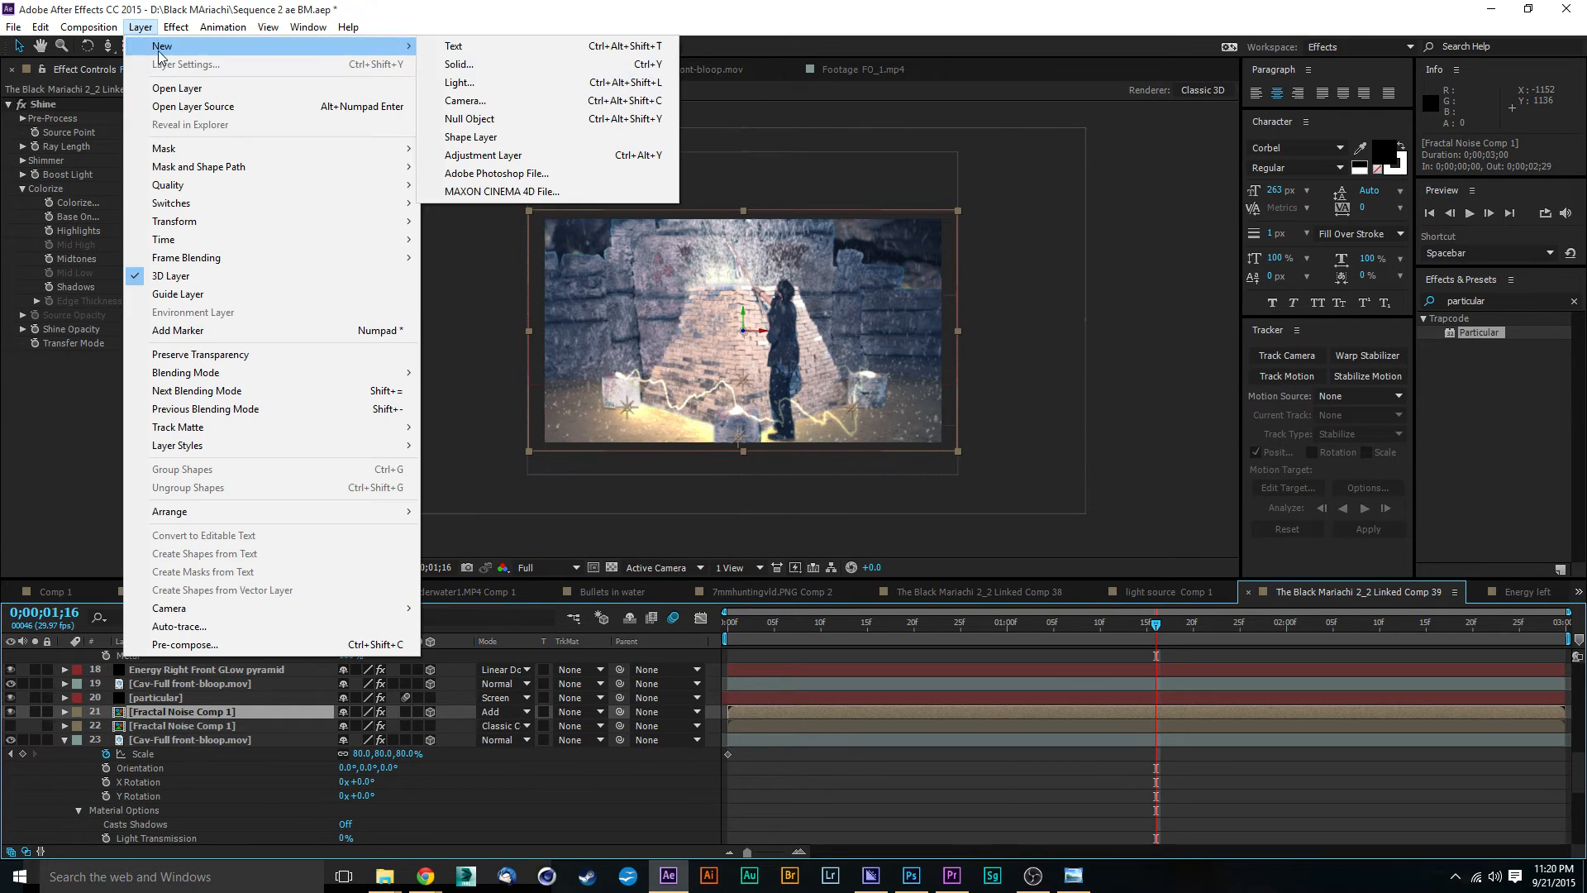
click(613, 65)
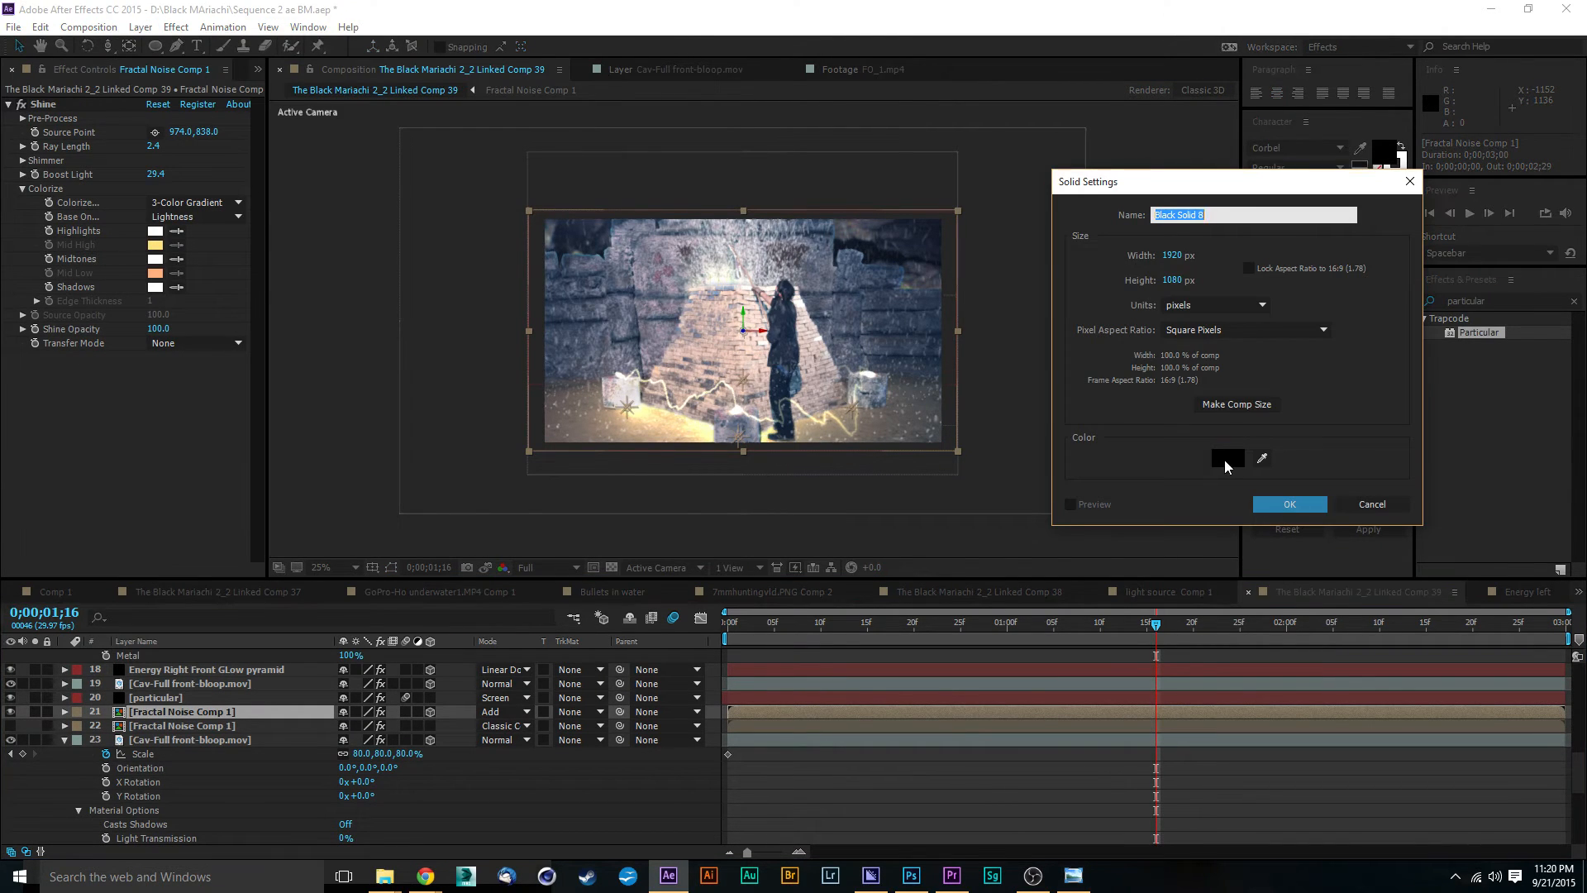
click(1227, 468)
text(ffffff)
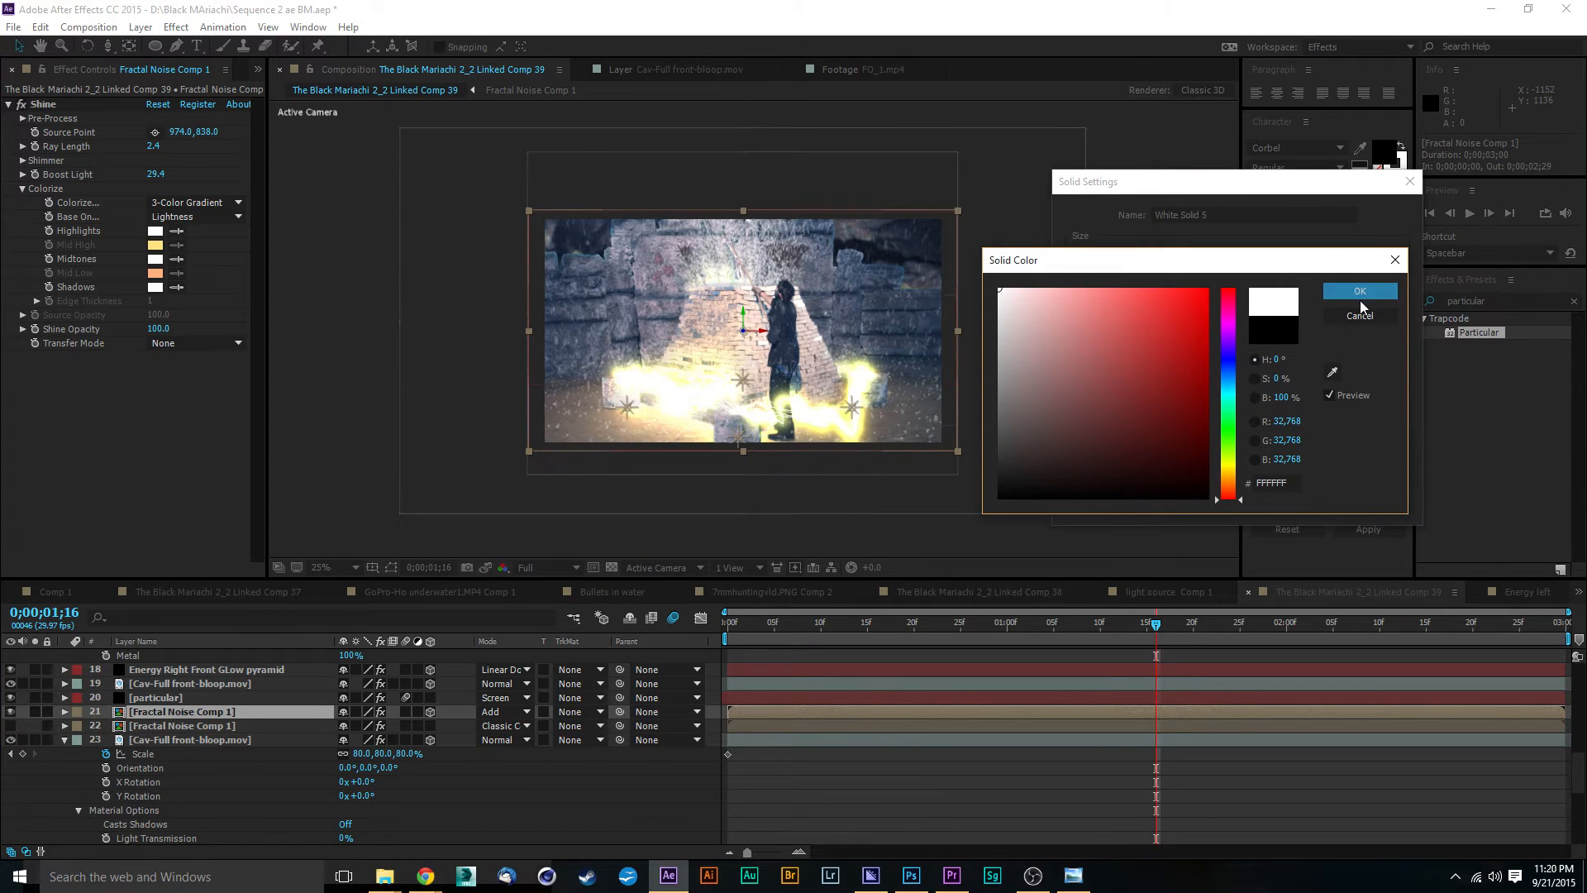
click(1359, 291)
click(1285, 504)
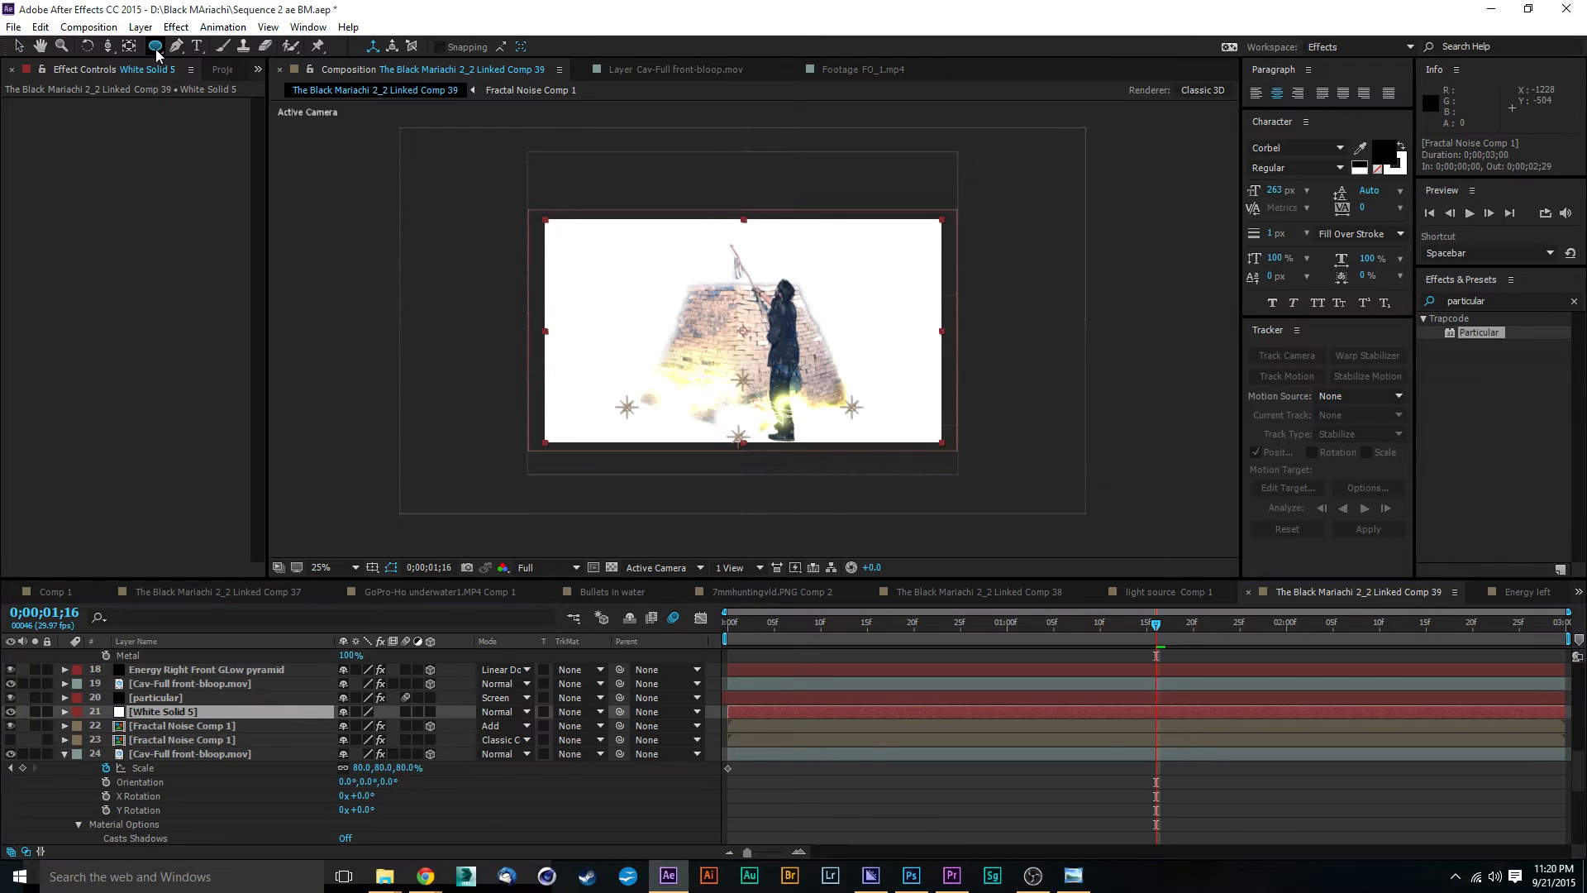
Step: Mask the white solid with a rectangle about 208 x 512 px rising from the pyramid's top, shifted slightly toward its centre
drag(154, 46, 192, 73)
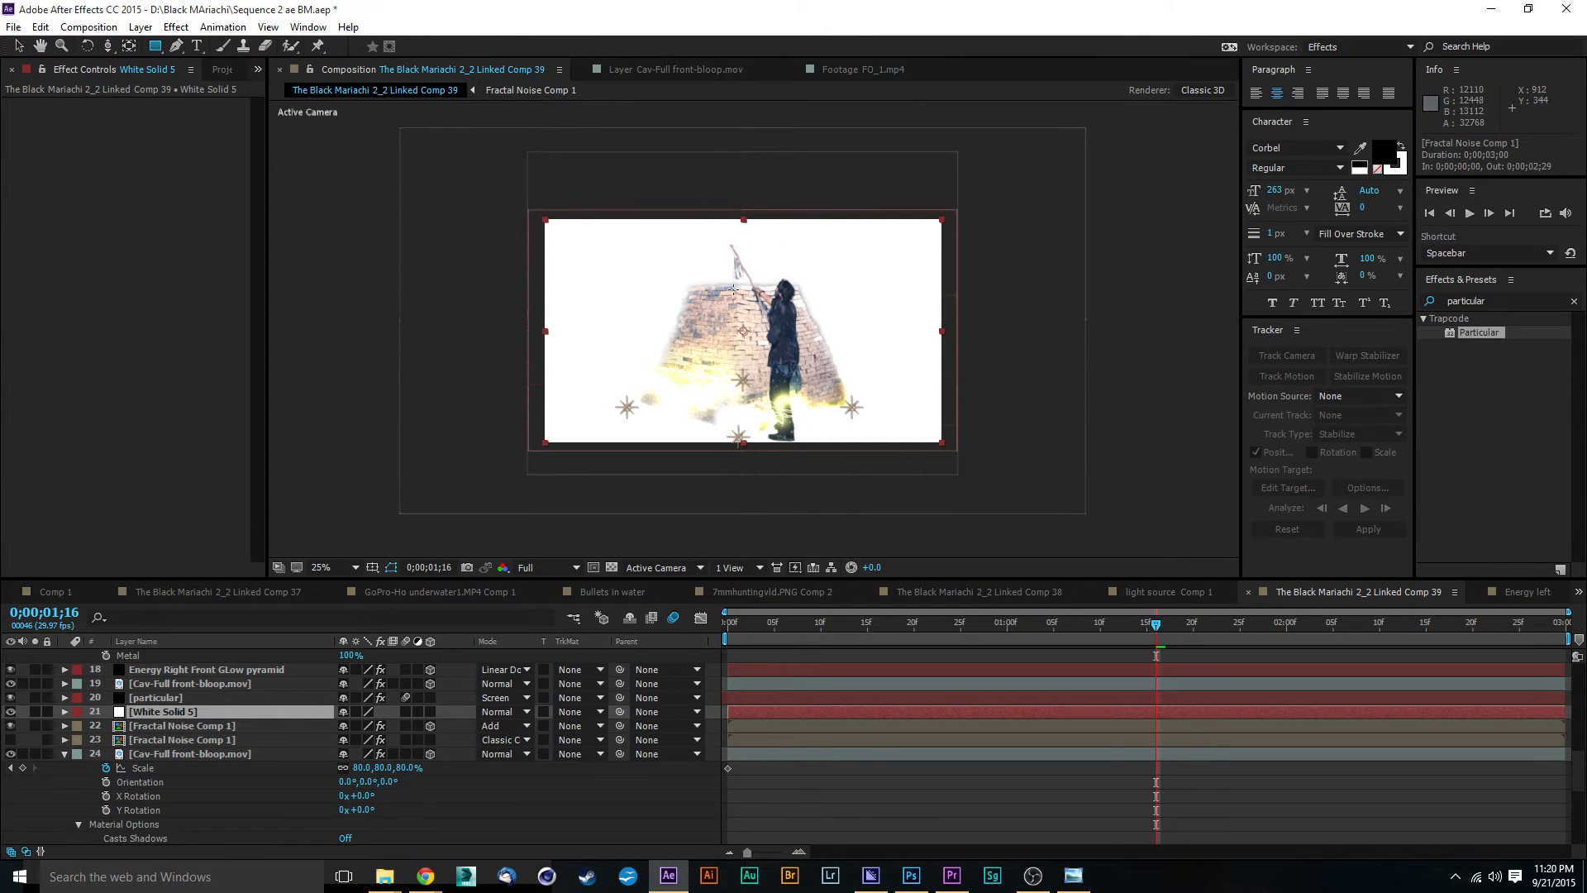
drag(728, 298, 771, 193)
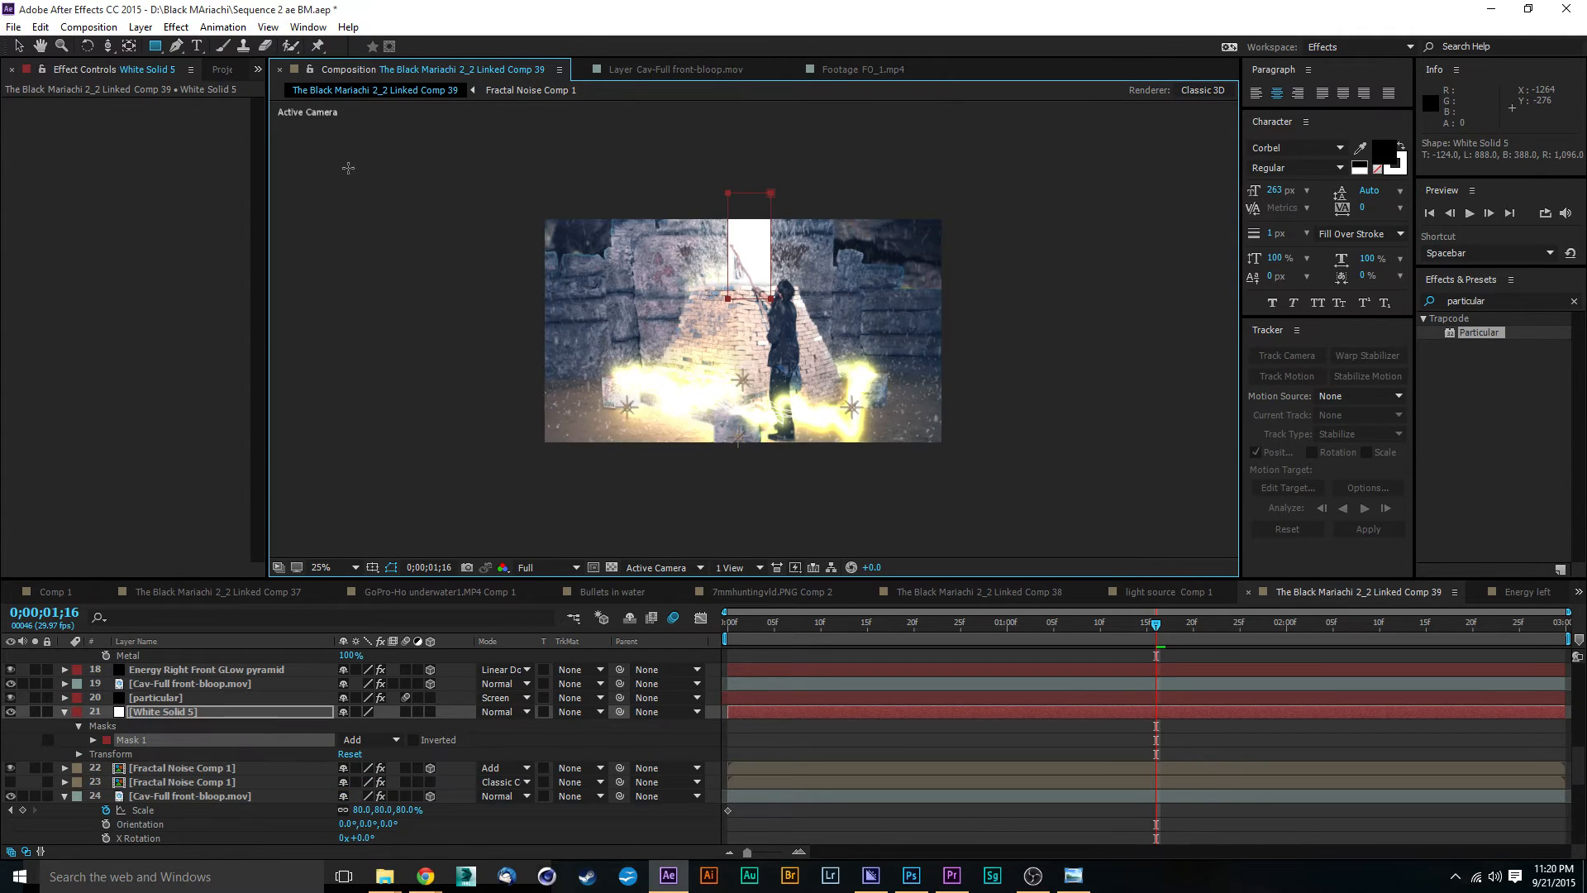
click(18, 46)
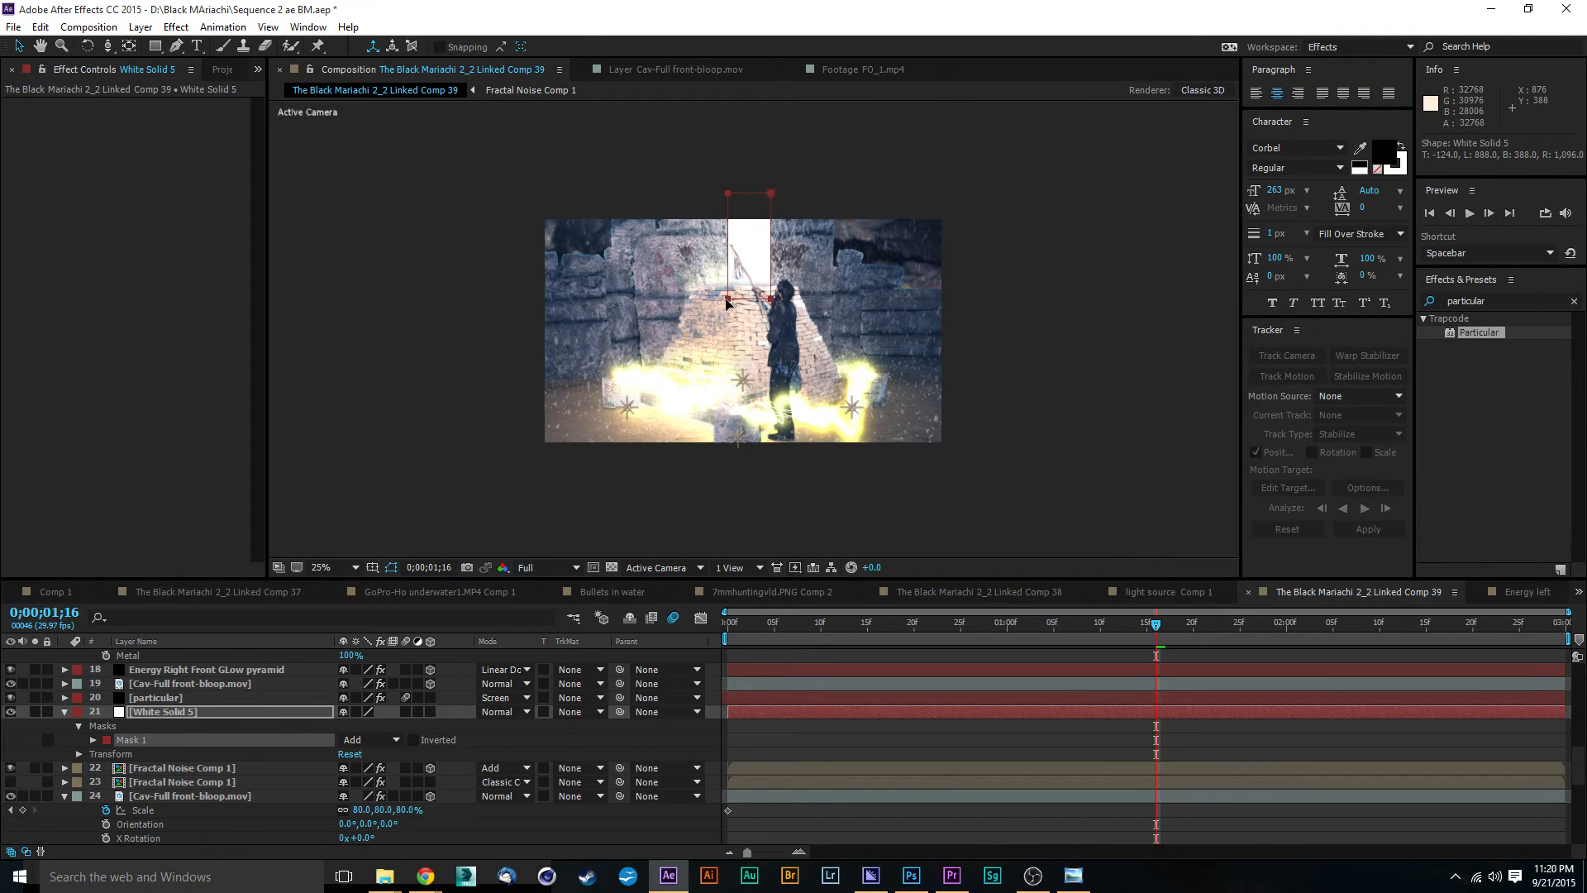
drag(728, 298, 719, 301)
Step: Set the Mask Feather of the white solid's mask to 96 pixels
click(104, 739)
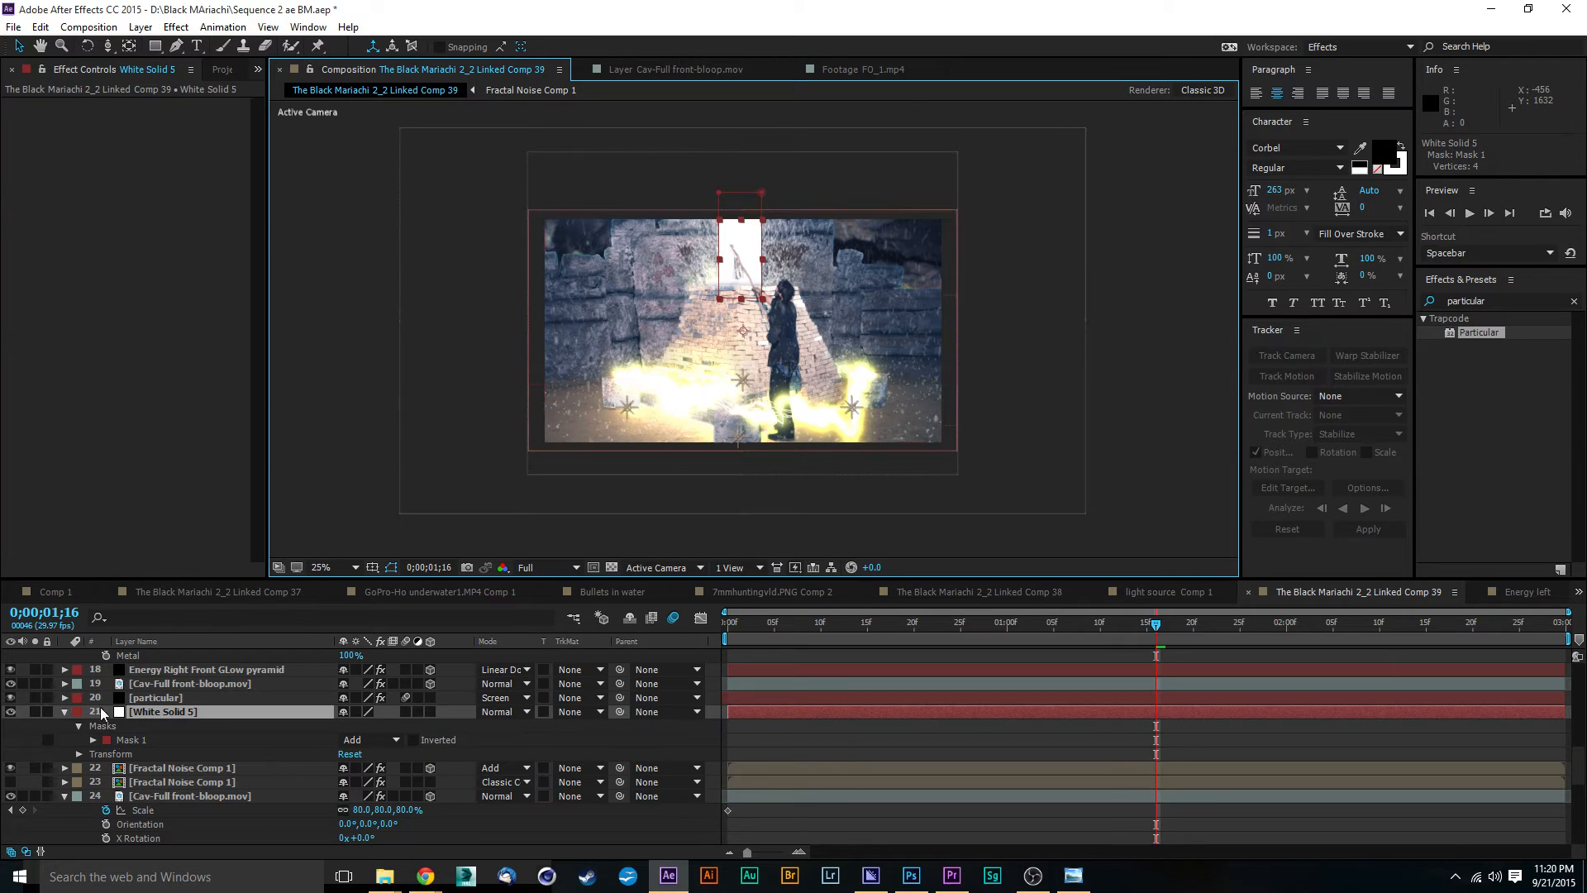
key(f)
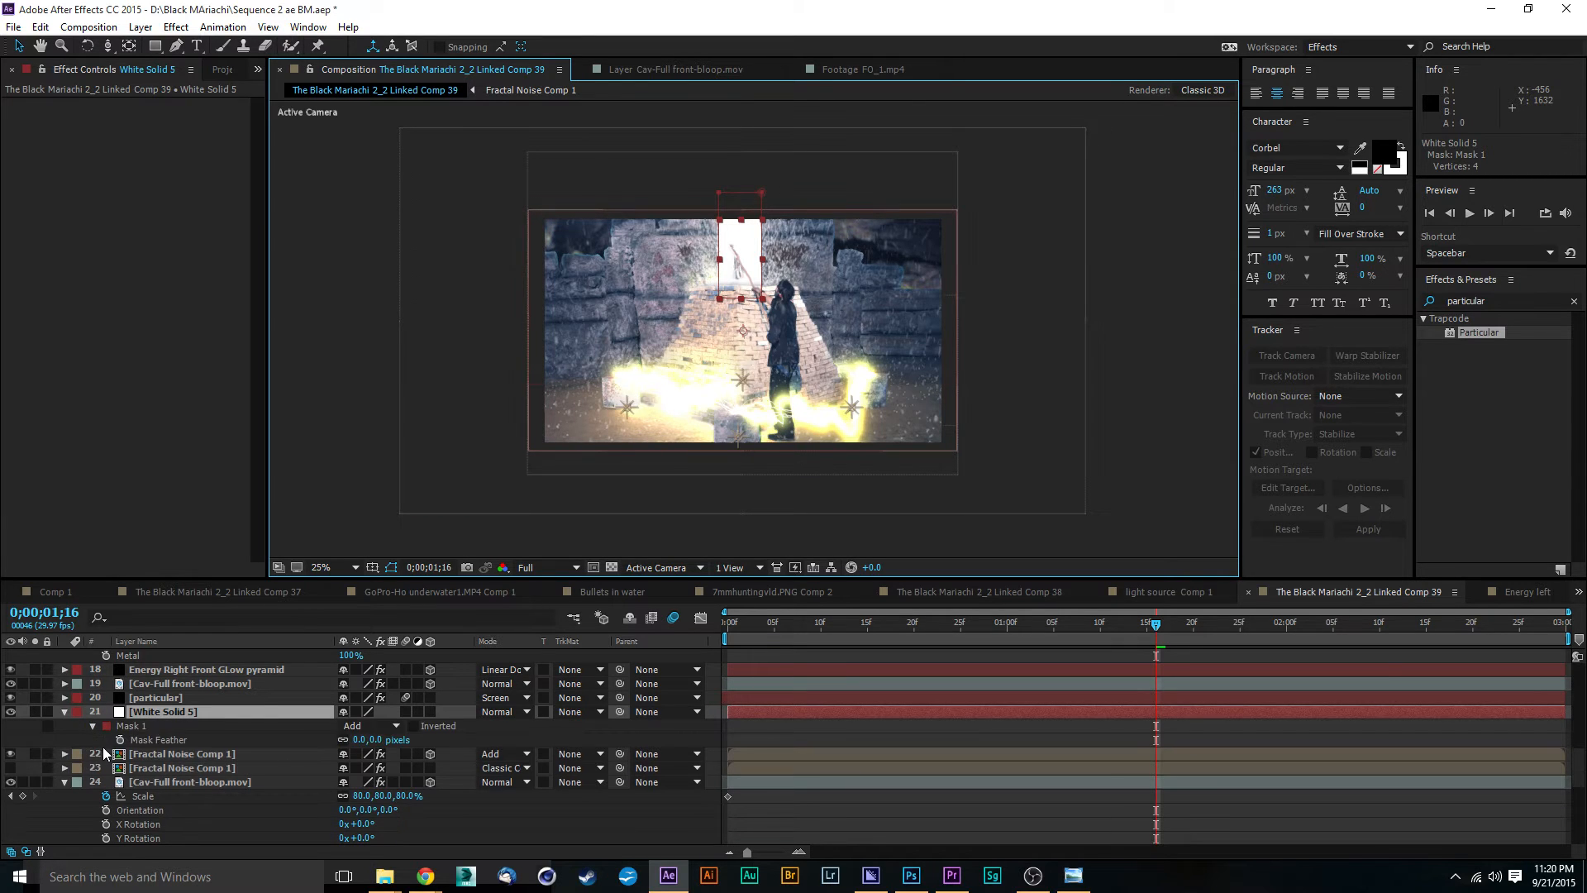
key(f)
key(f)
drag(380, 740, 523, 721)
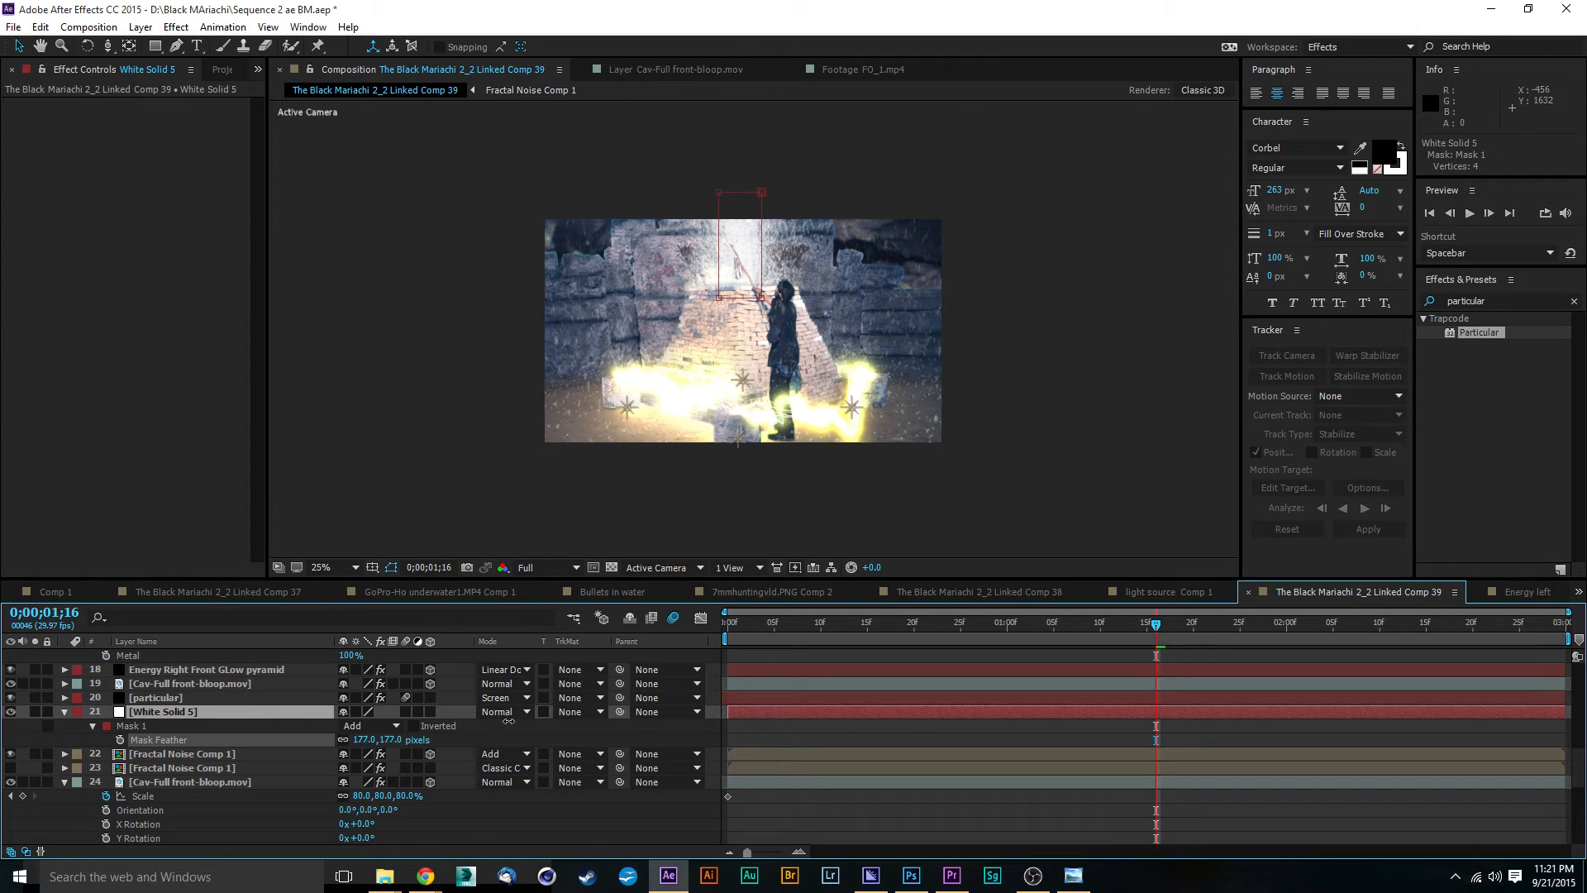
drag(508, 721, 502, 722)
click(502, 721)
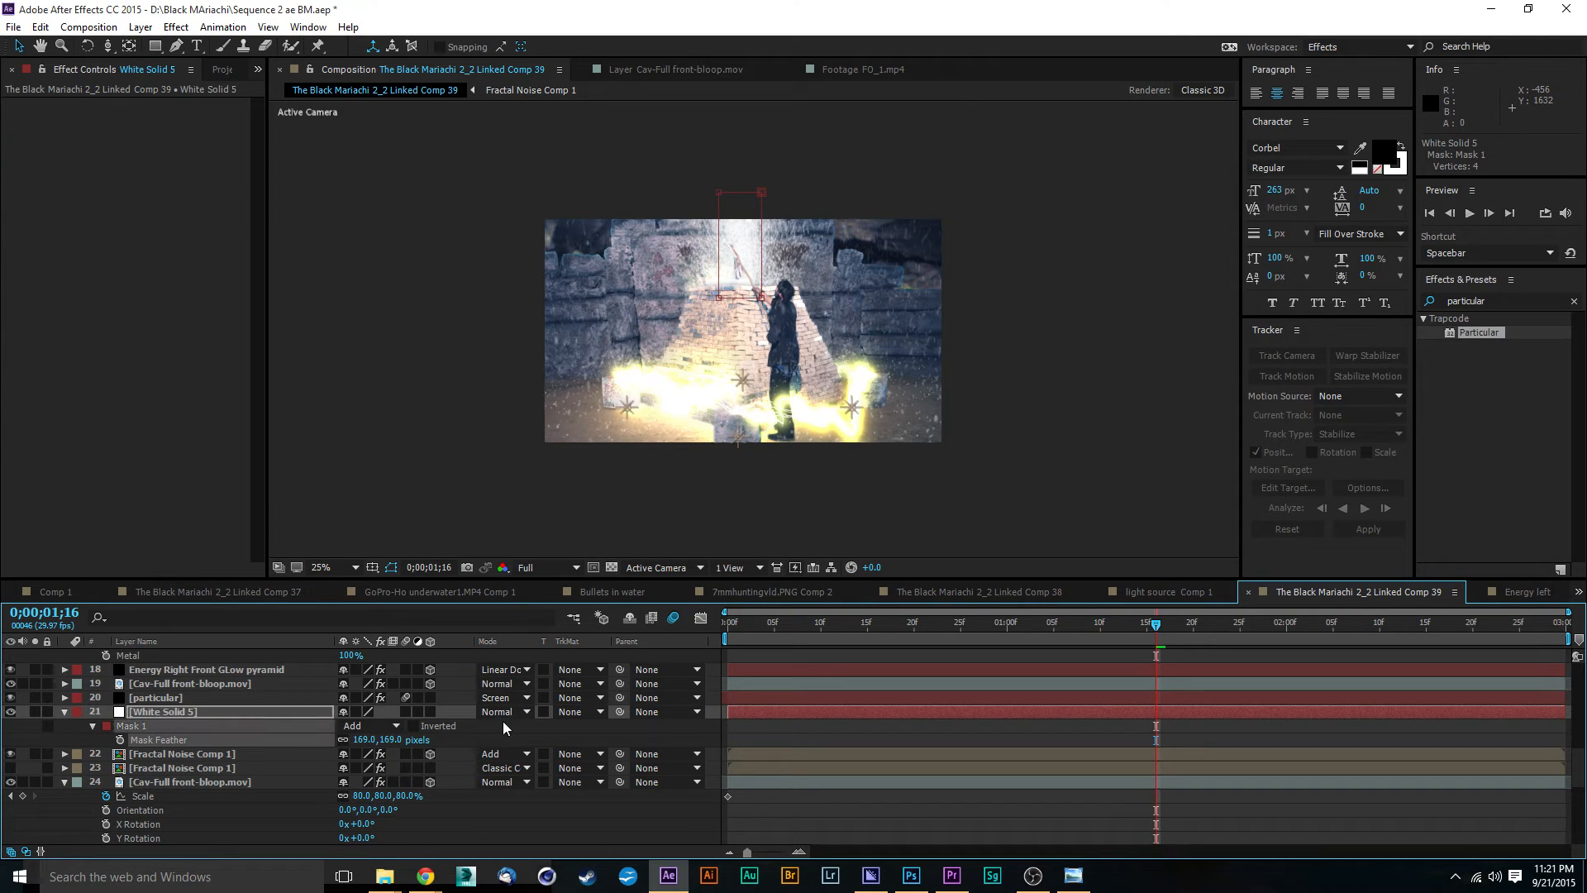
drag(392, 739, 338, 742)
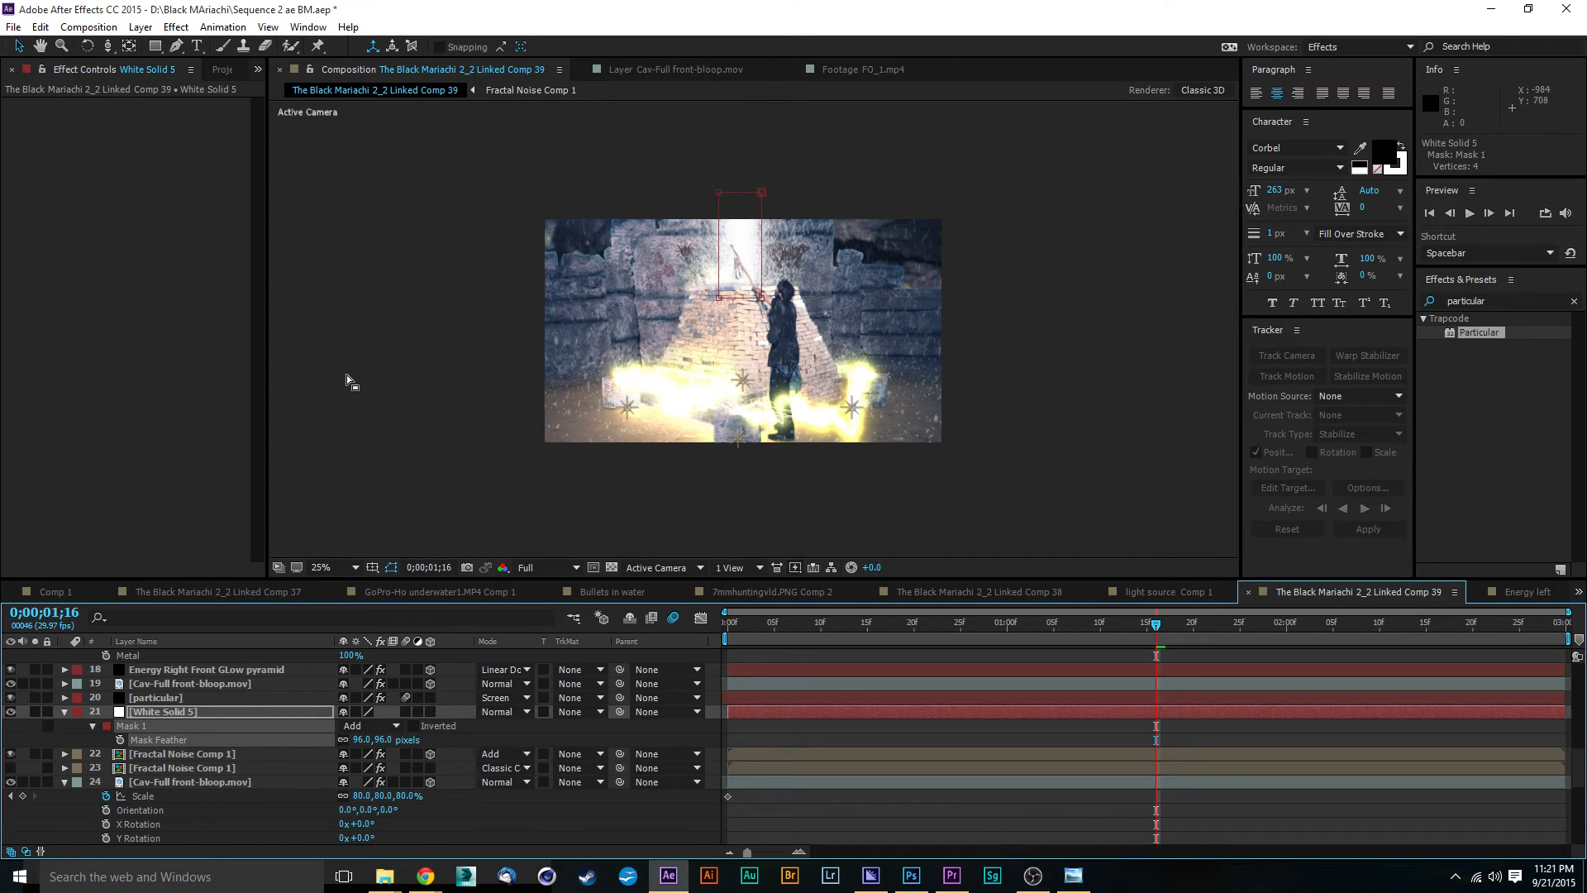
Step: Enlarge the white solid's rectangular mask above the pyramid to about 350 x 675 px by widening it on both sides and extending it upward
click(19, 49)
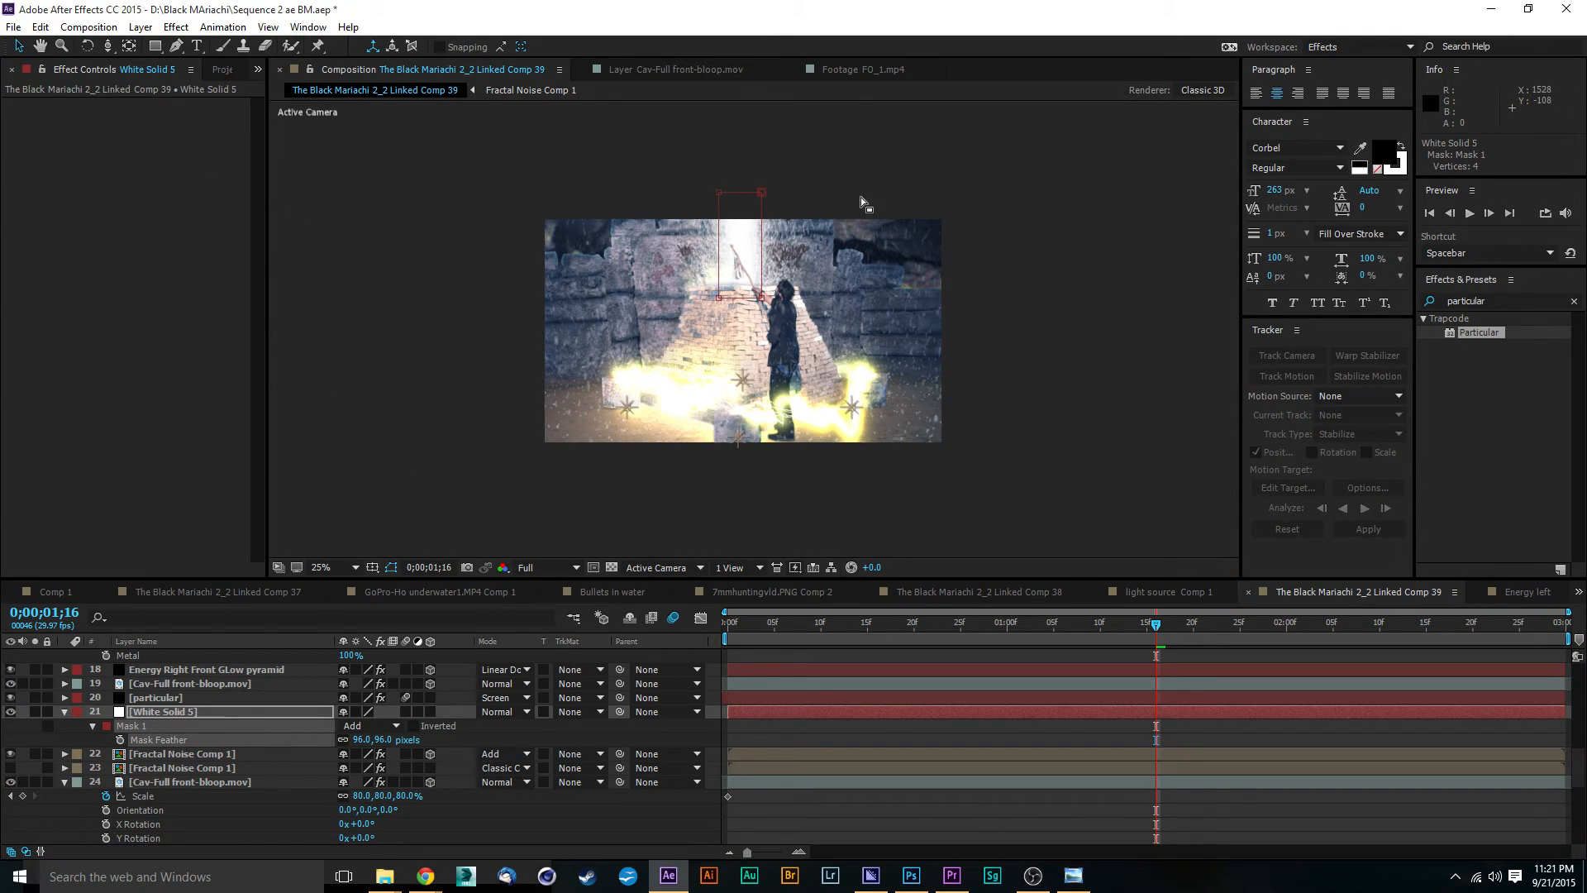
double_click(762, 193)
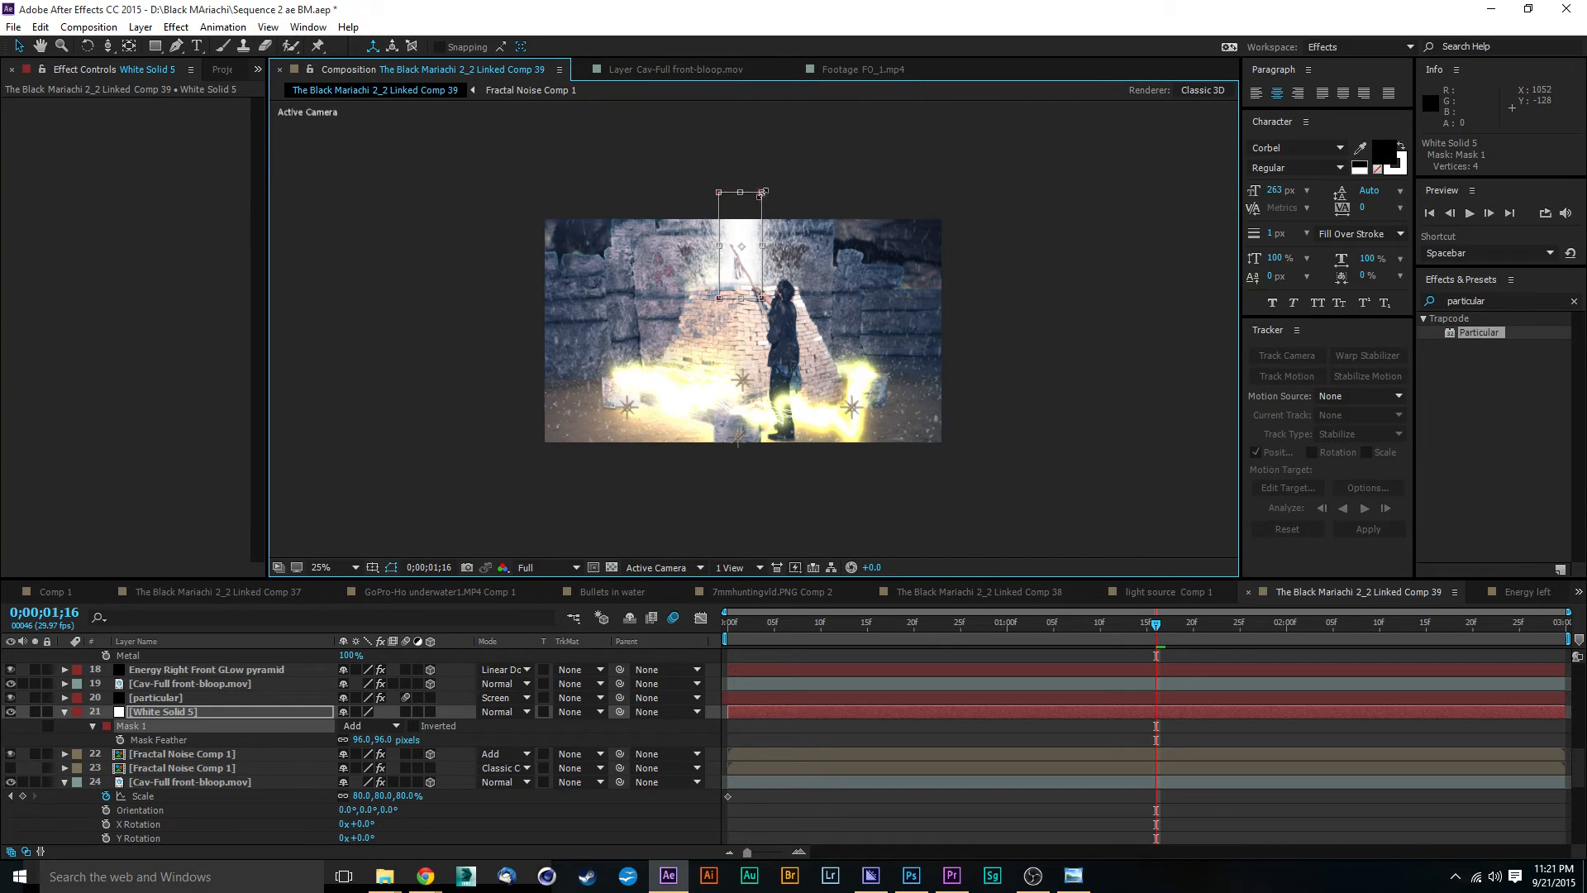
drag(765, 192, 769, 172)
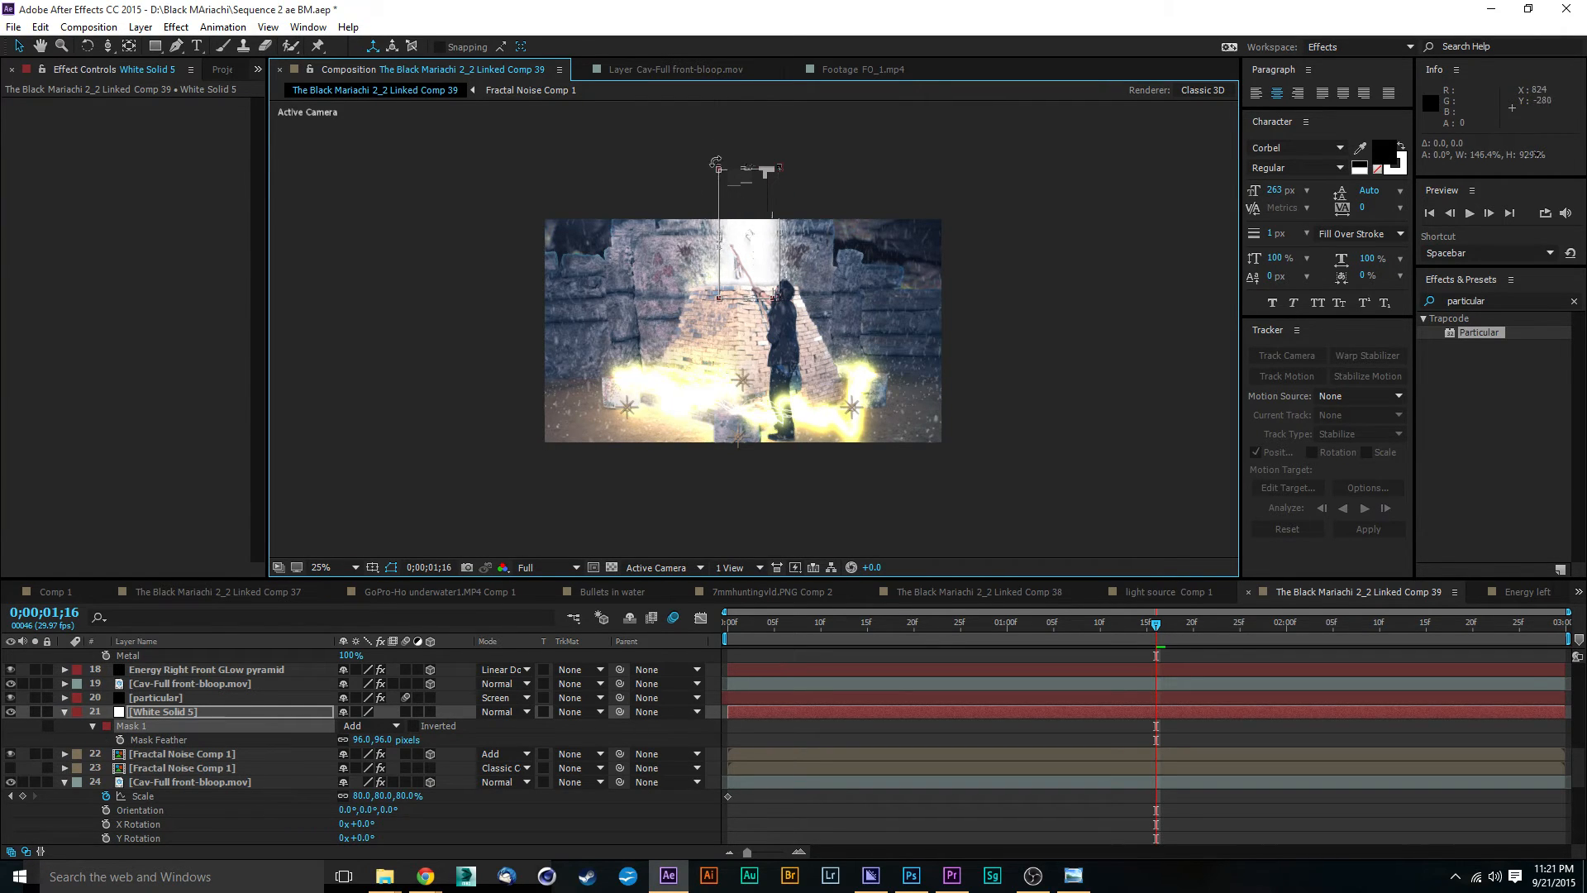
drag(718, 168, 708, 163)
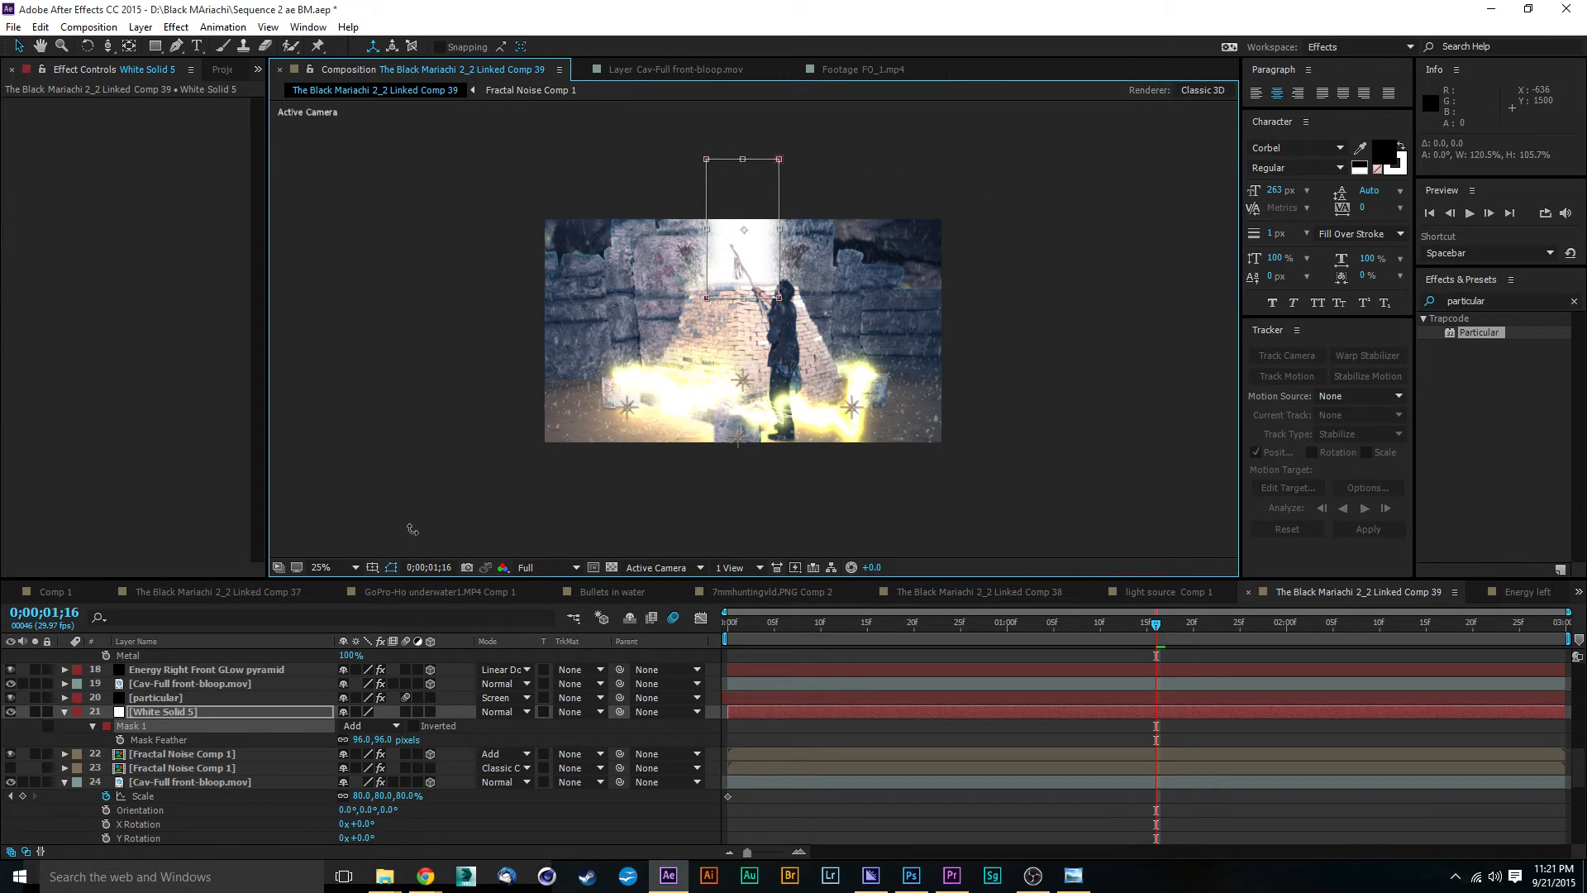
Step: Nudge the white solid's mask slightly downward and set the layer's blending mode to Add
click(523, 711)
click(508, 711)
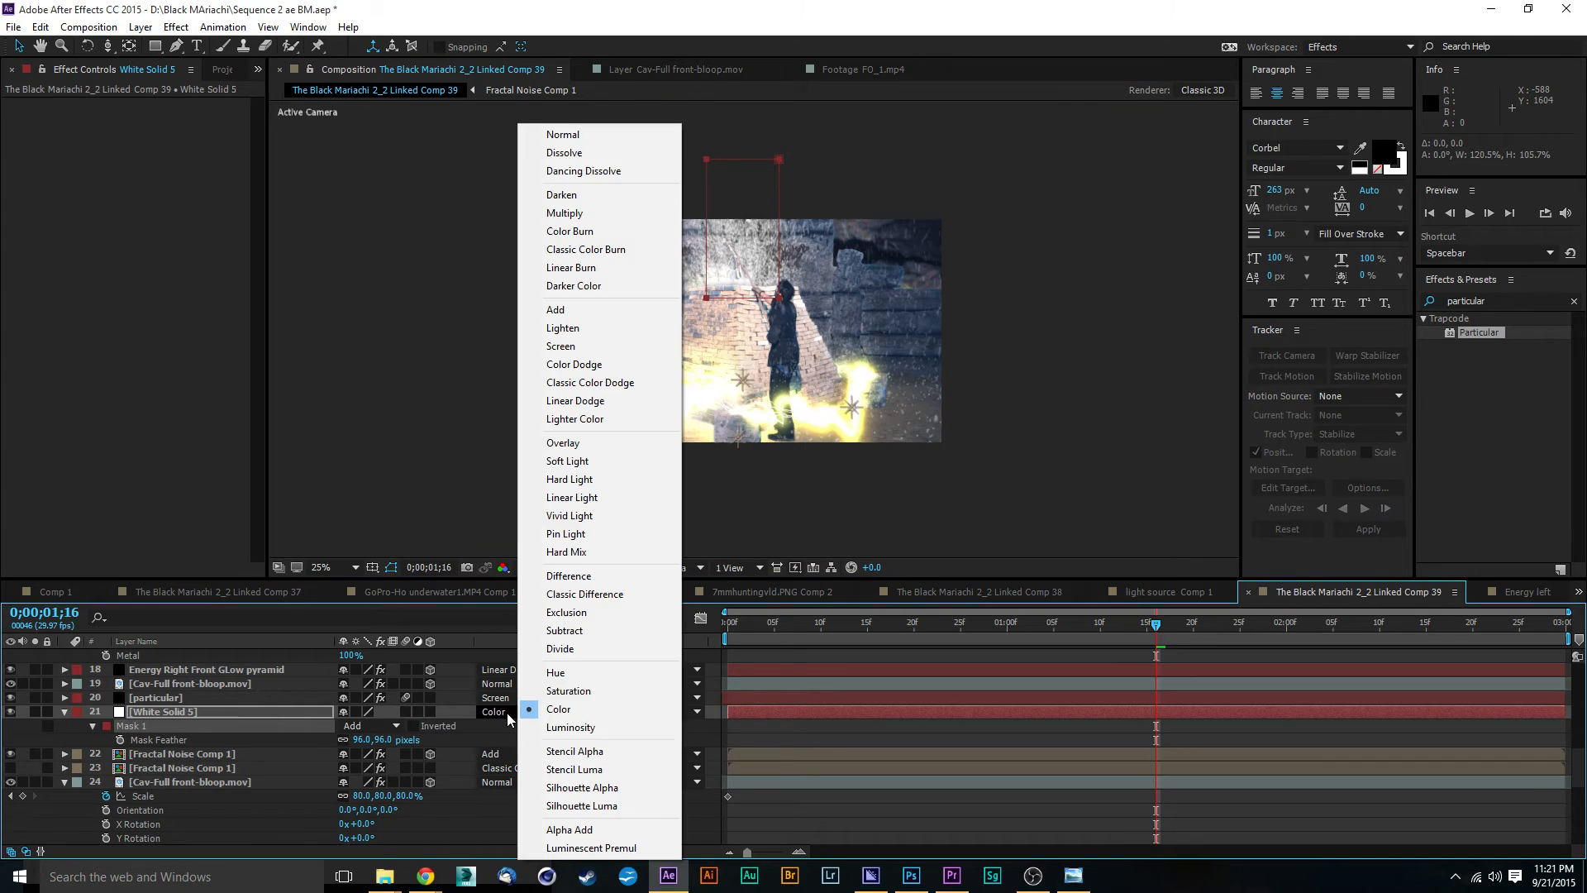
click(589, 344)
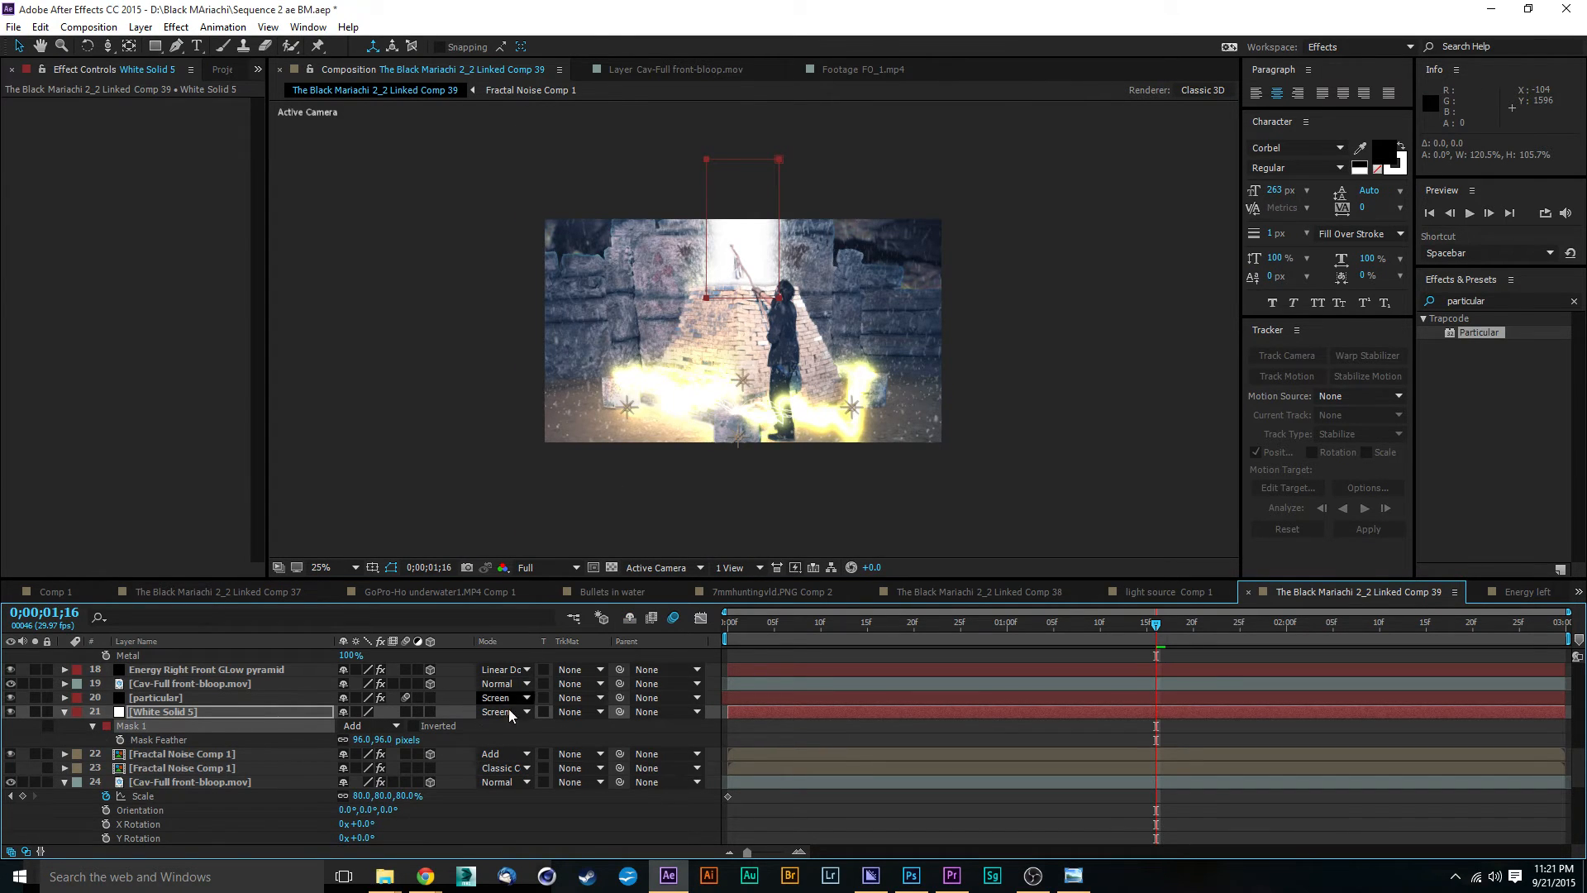
drag(780, 298, 779, 304)
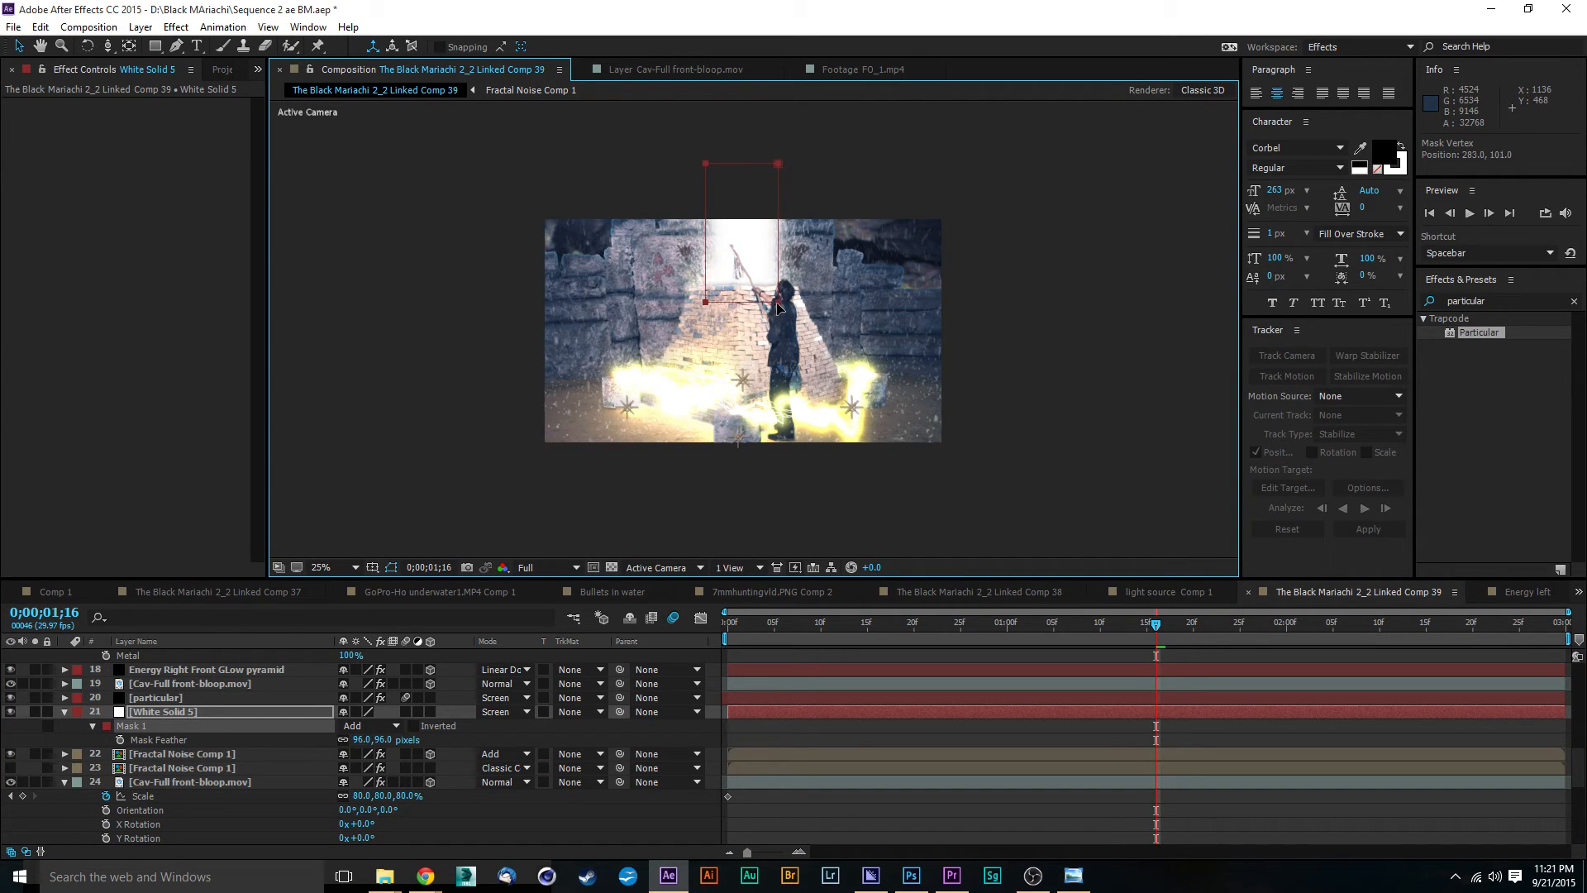
click(496, 712)
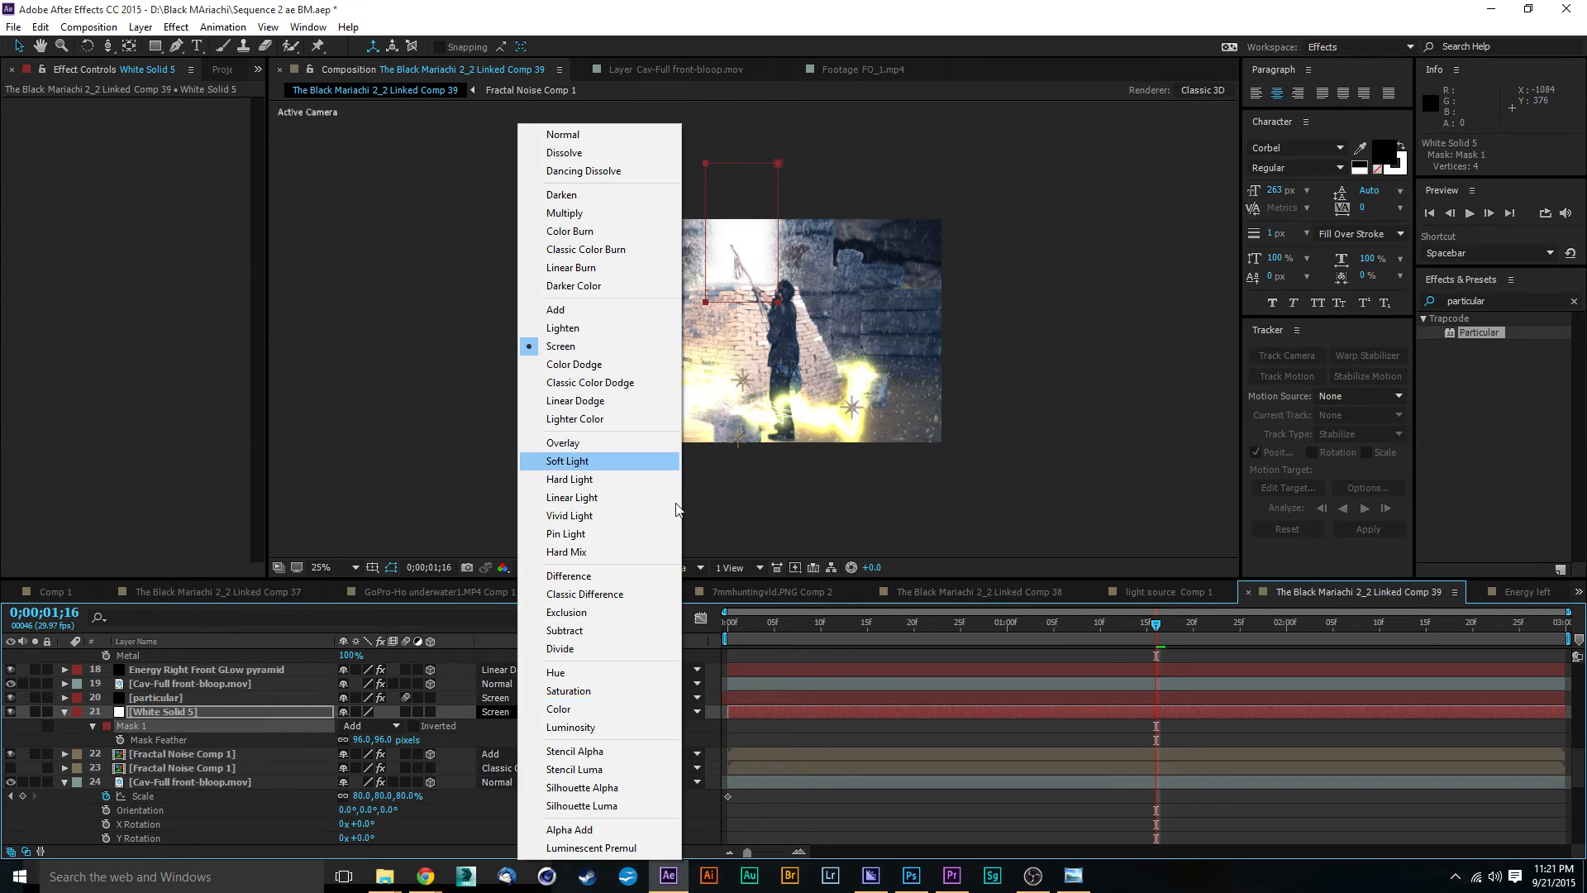
click(622, 309)
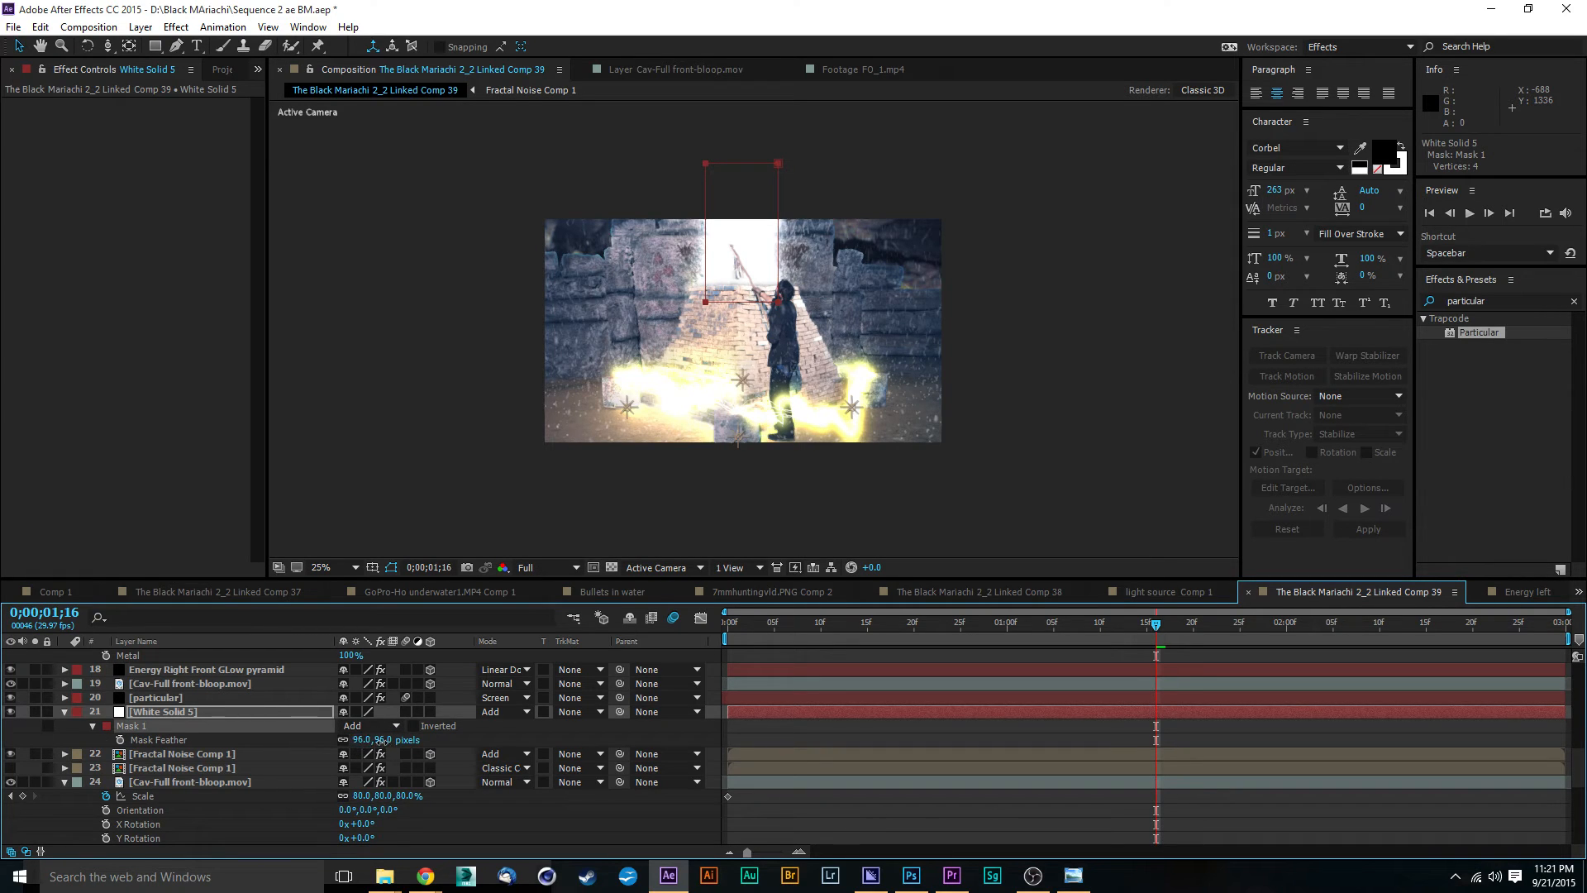
Step: Set the white solid's Mask Expansion to -108 pixels and its Mask Feather to 229 pixels
drag(382, 741, 442, 756)
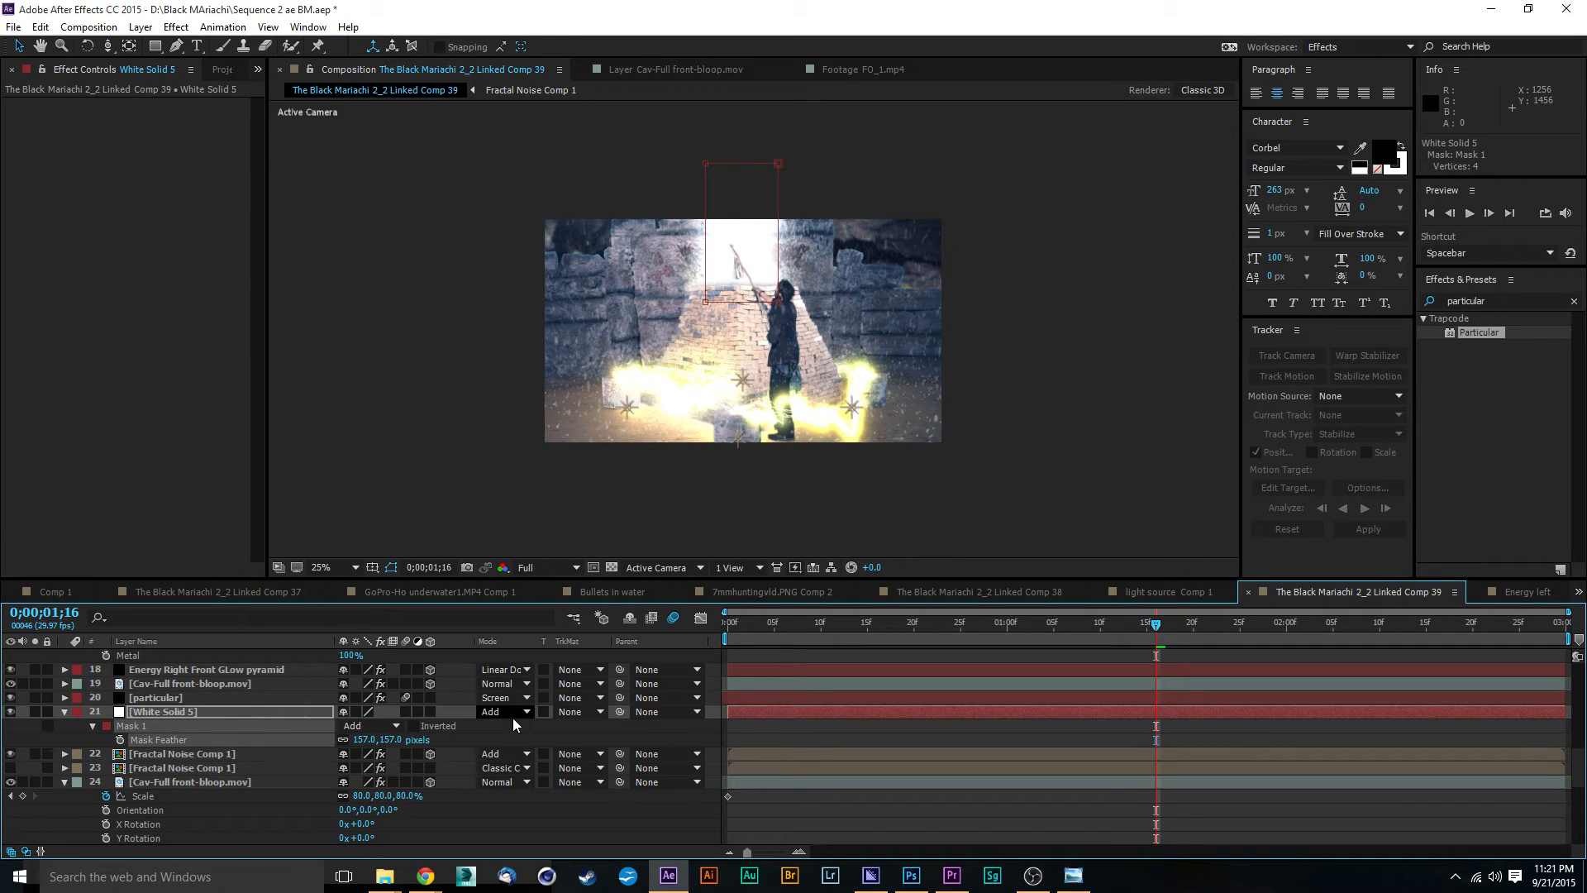
click(94, 726)
click(94, 726)
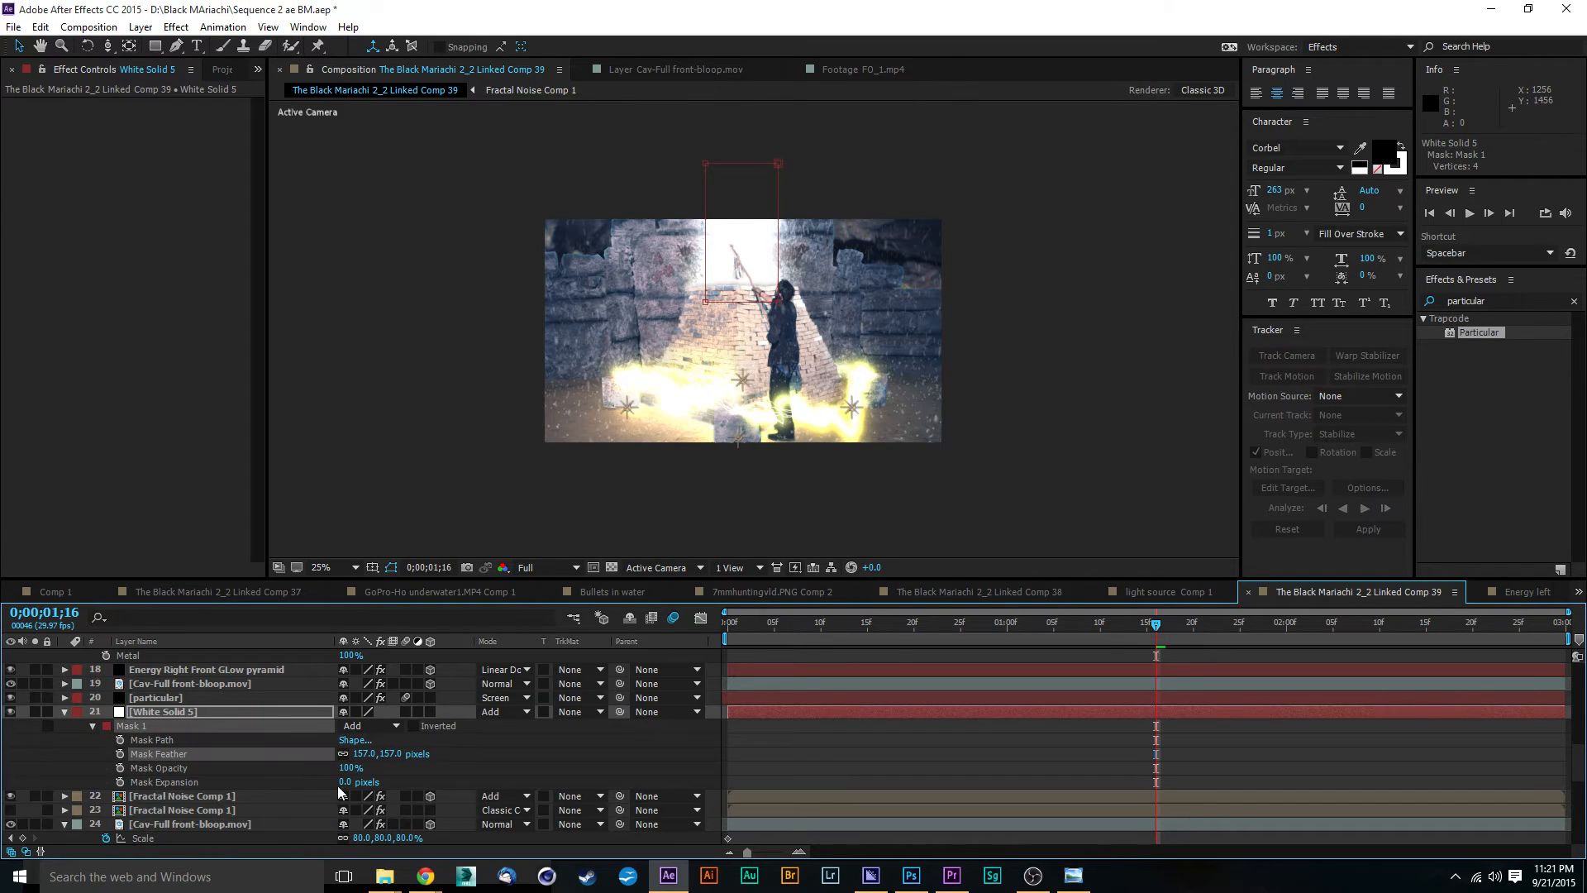
drag(345, 784, 301, 784)
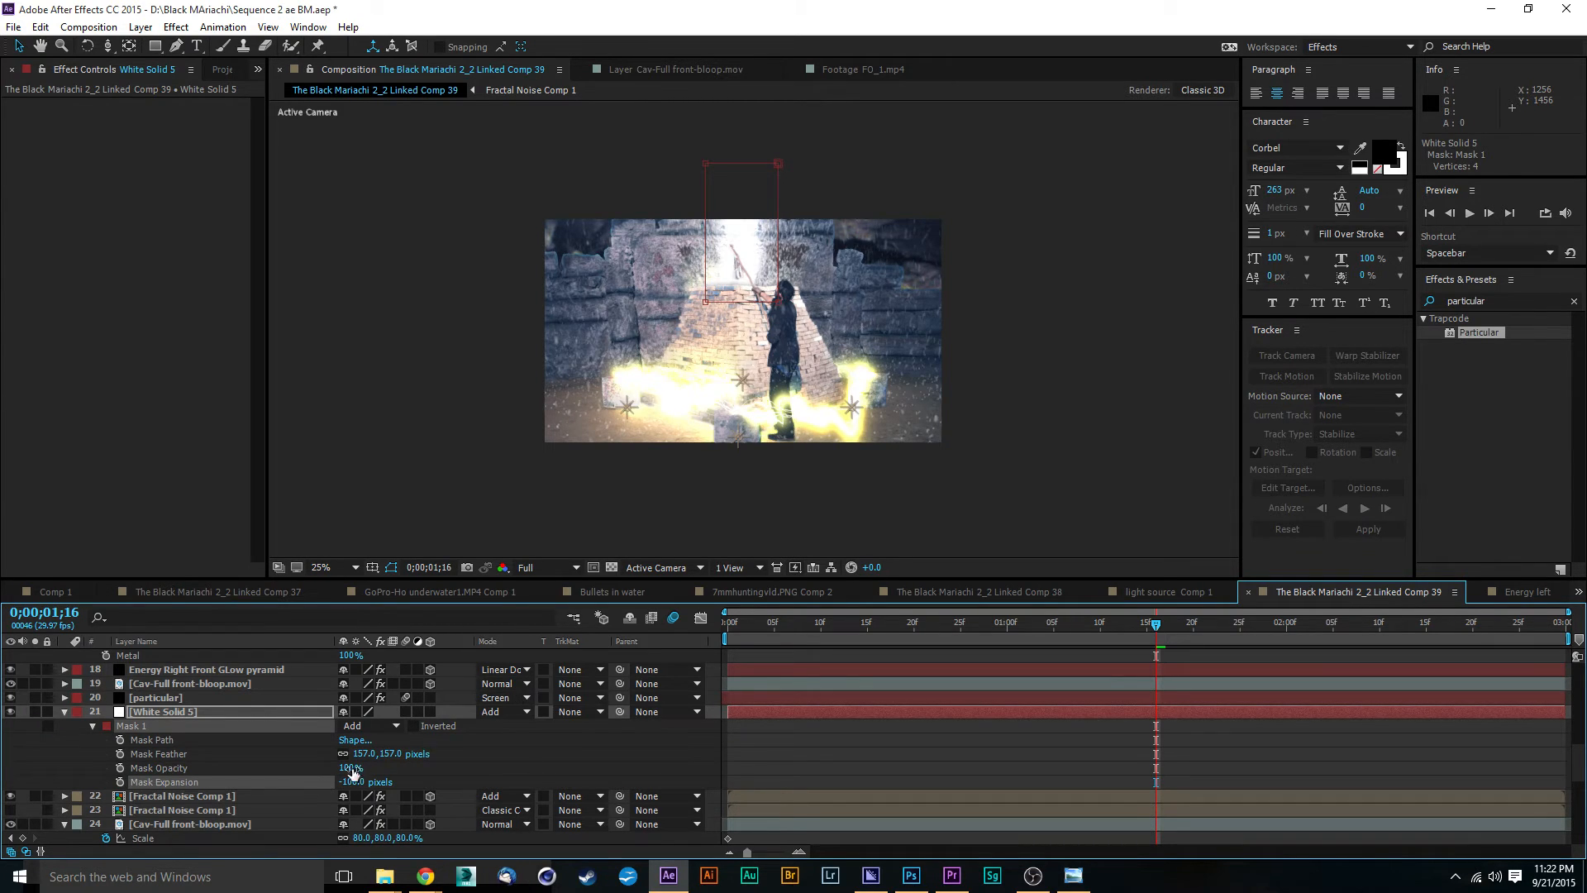
drag(391, 755, 447, 754)
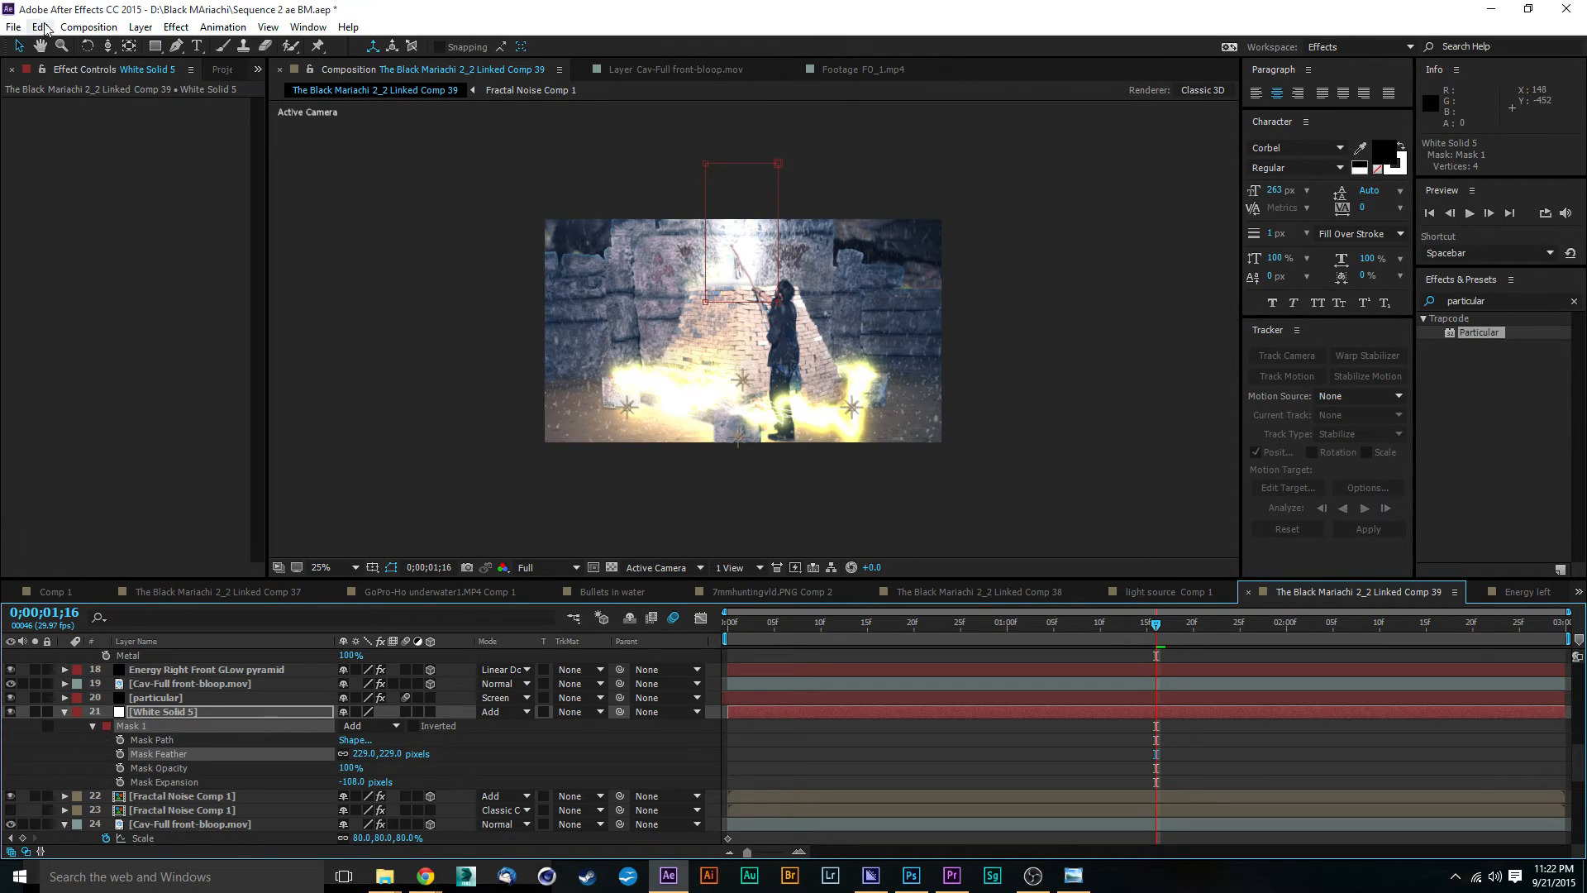
Step: Deselect the white solid and examine the light beam above the pyramid at 50% magnification
click(19, 46)
click(445, 364)
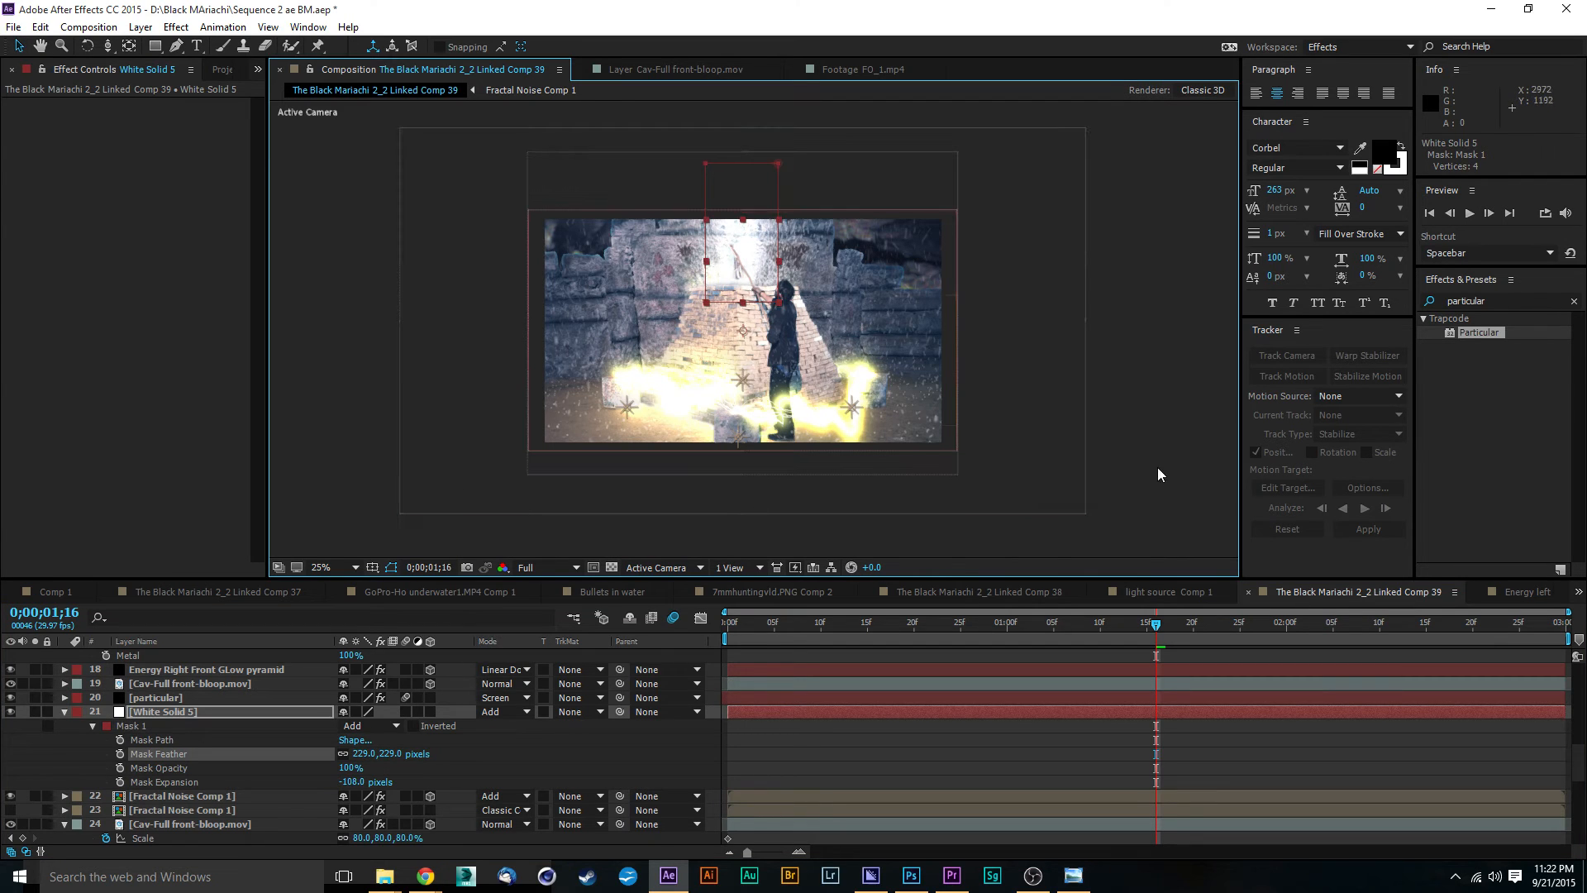
key(period)
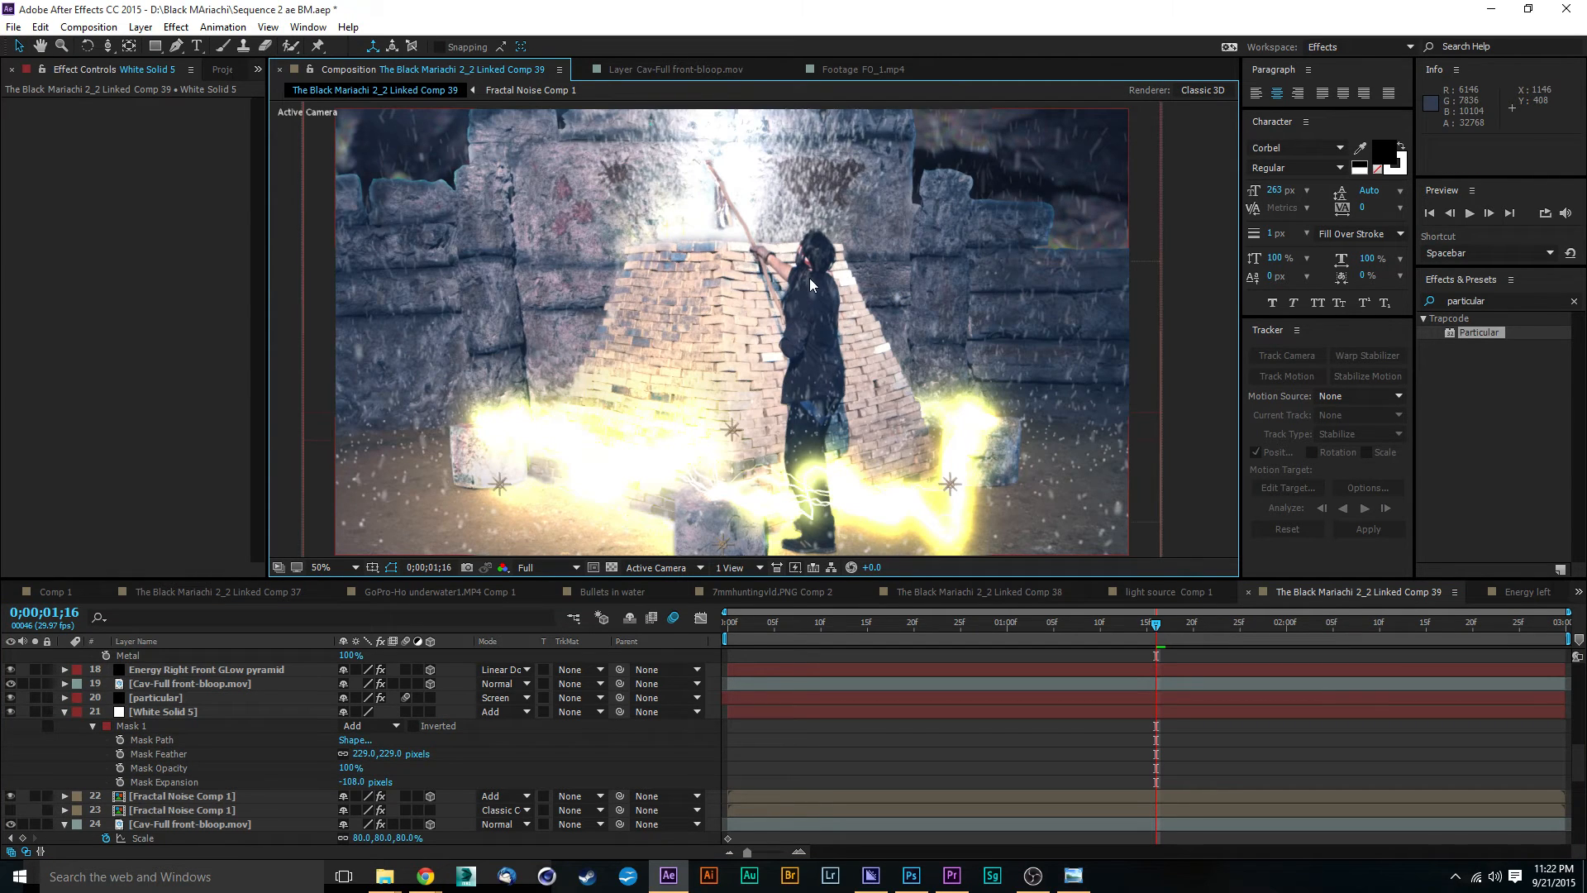
scroll(688, 361, up, 3)
key(comma)
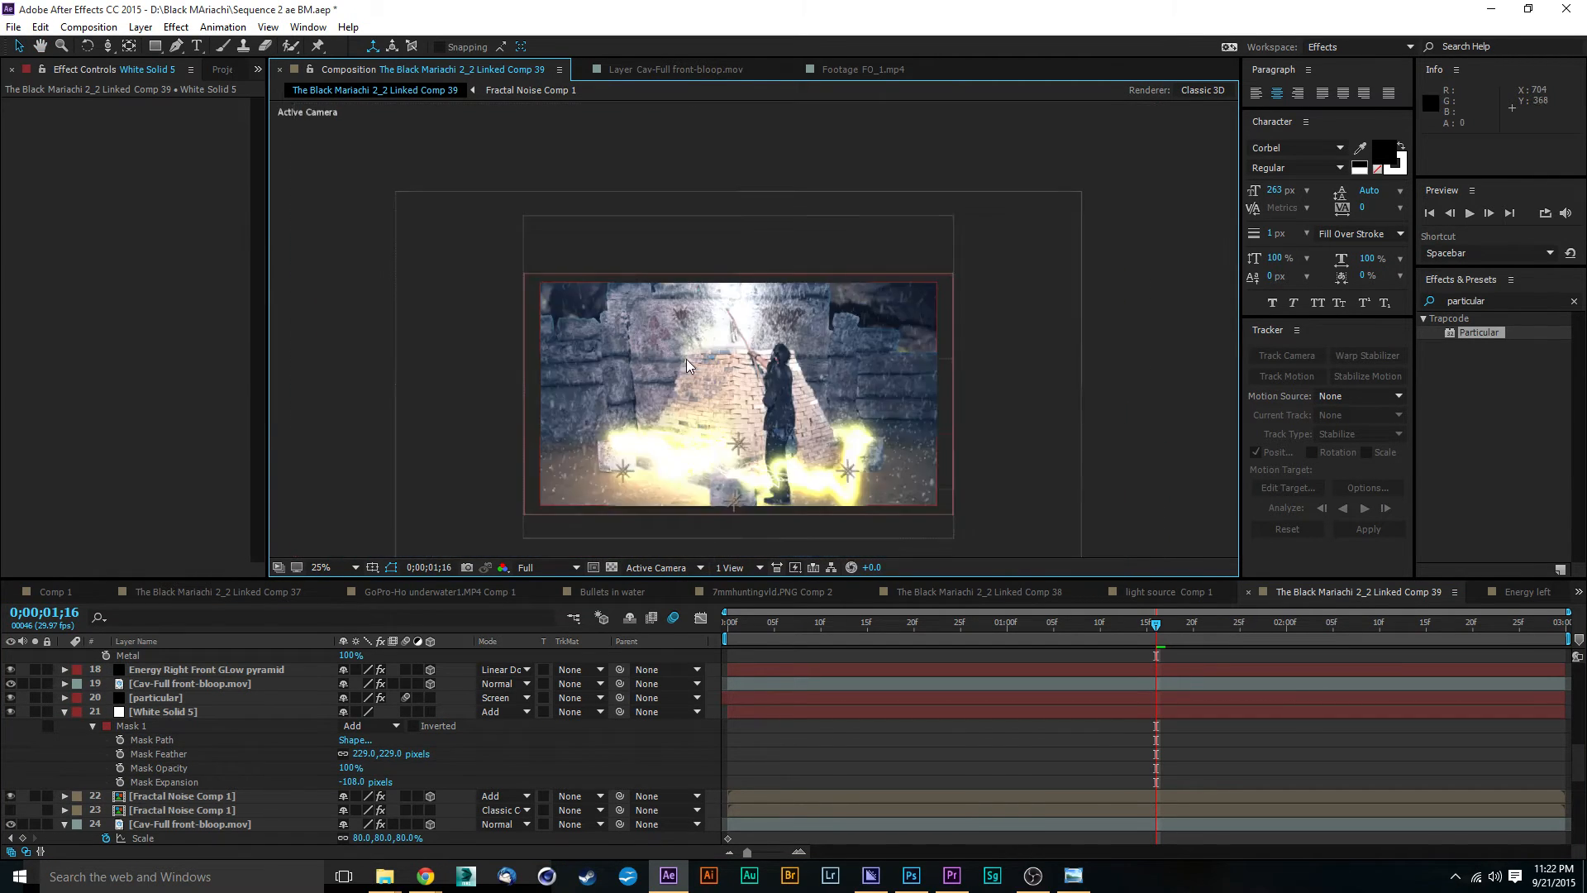
Step: Preview the composition's playback from the first frame
key(space)
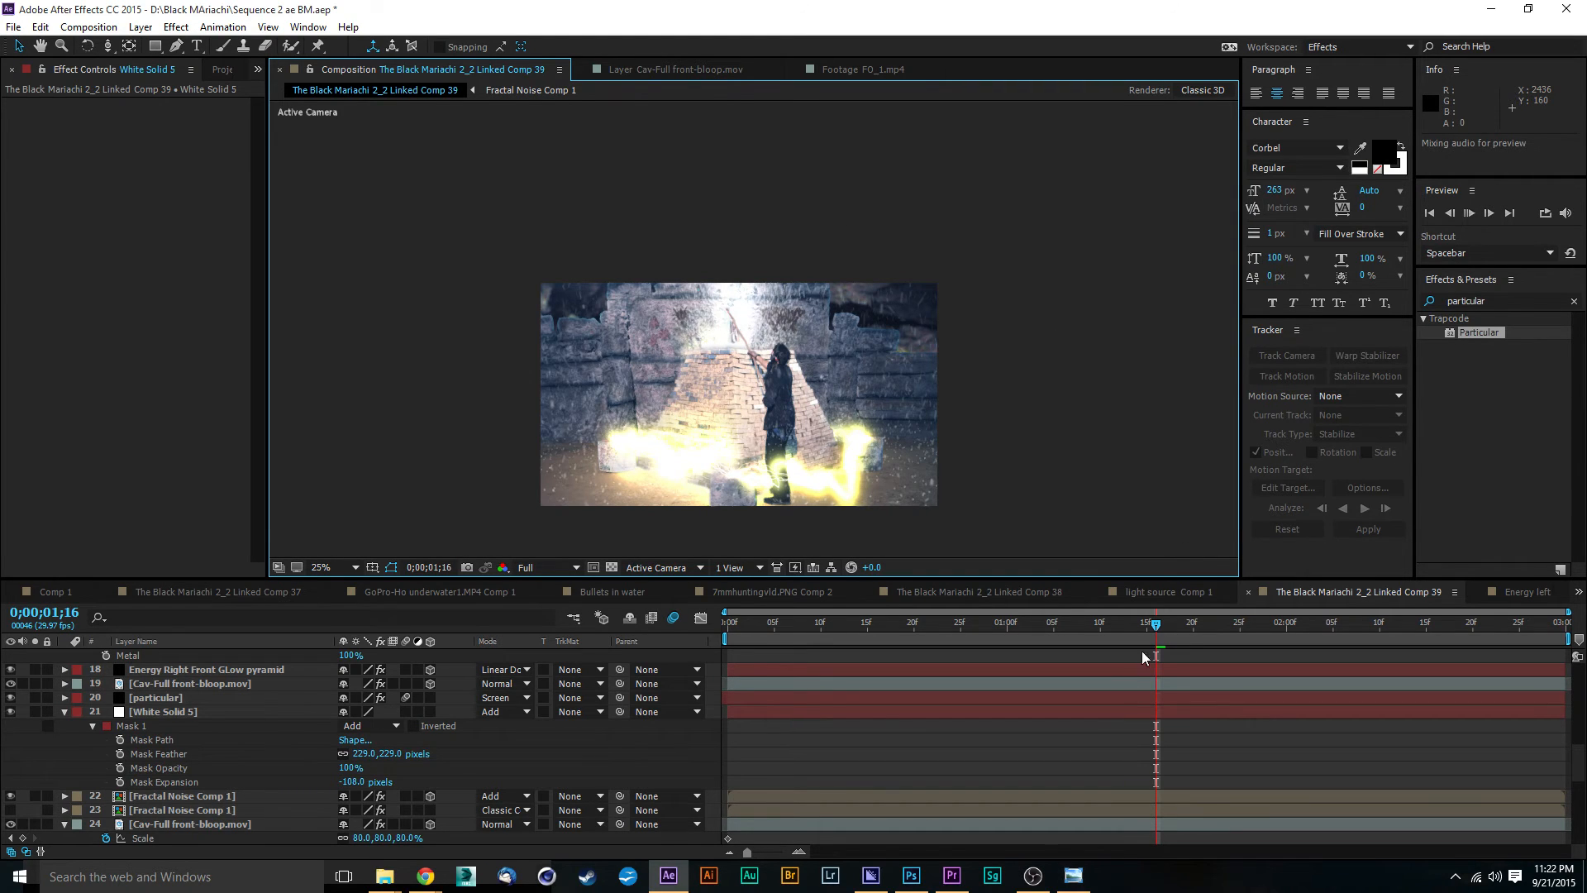
click(1150, 628)
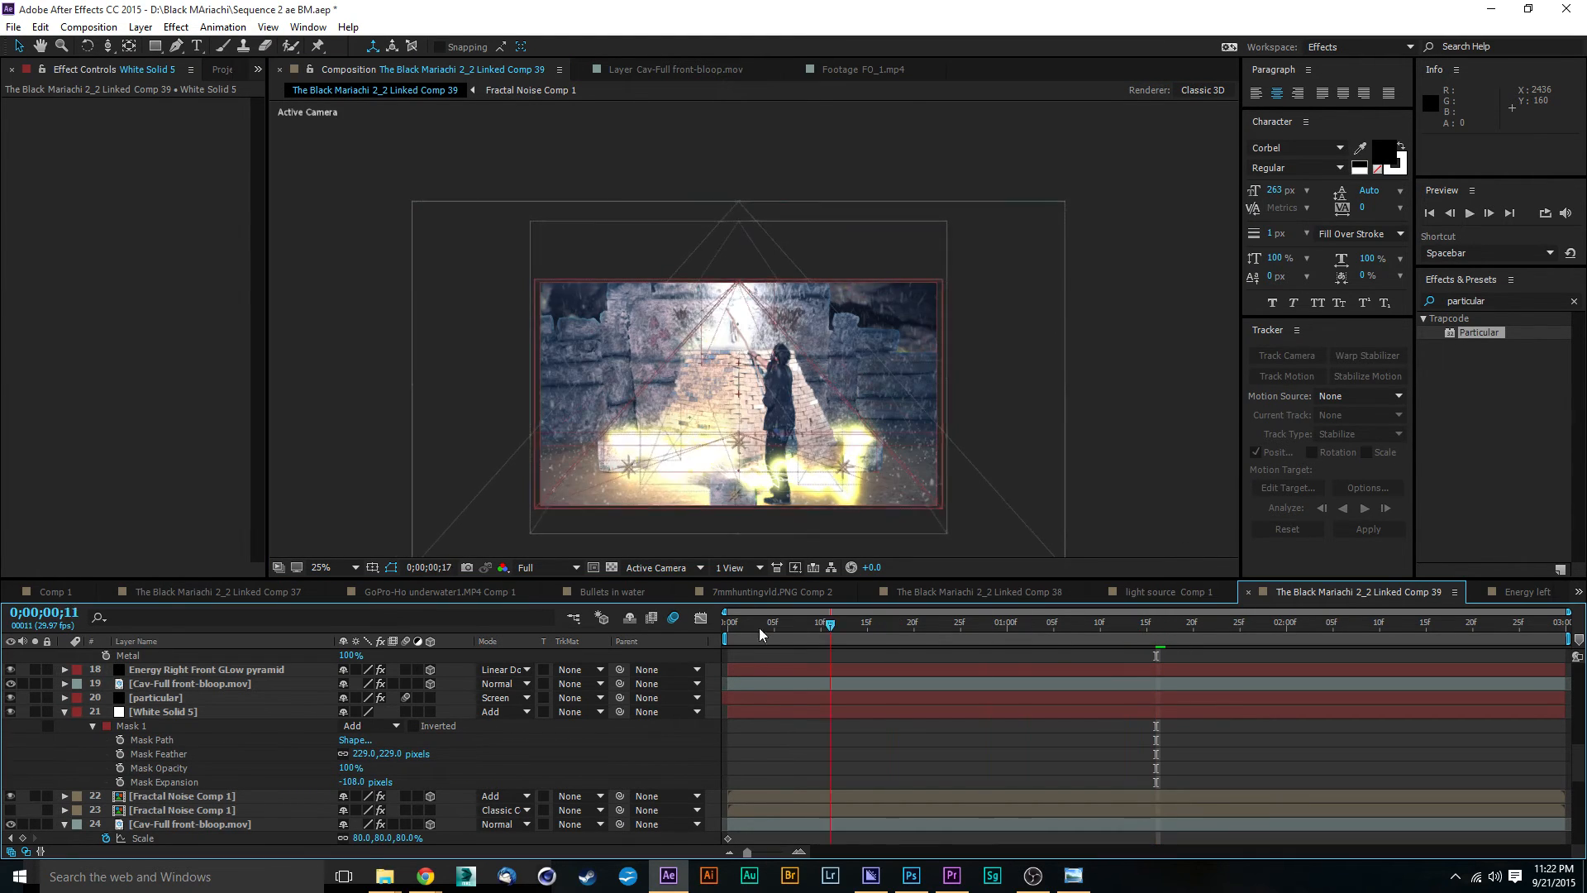
click(727, 630)
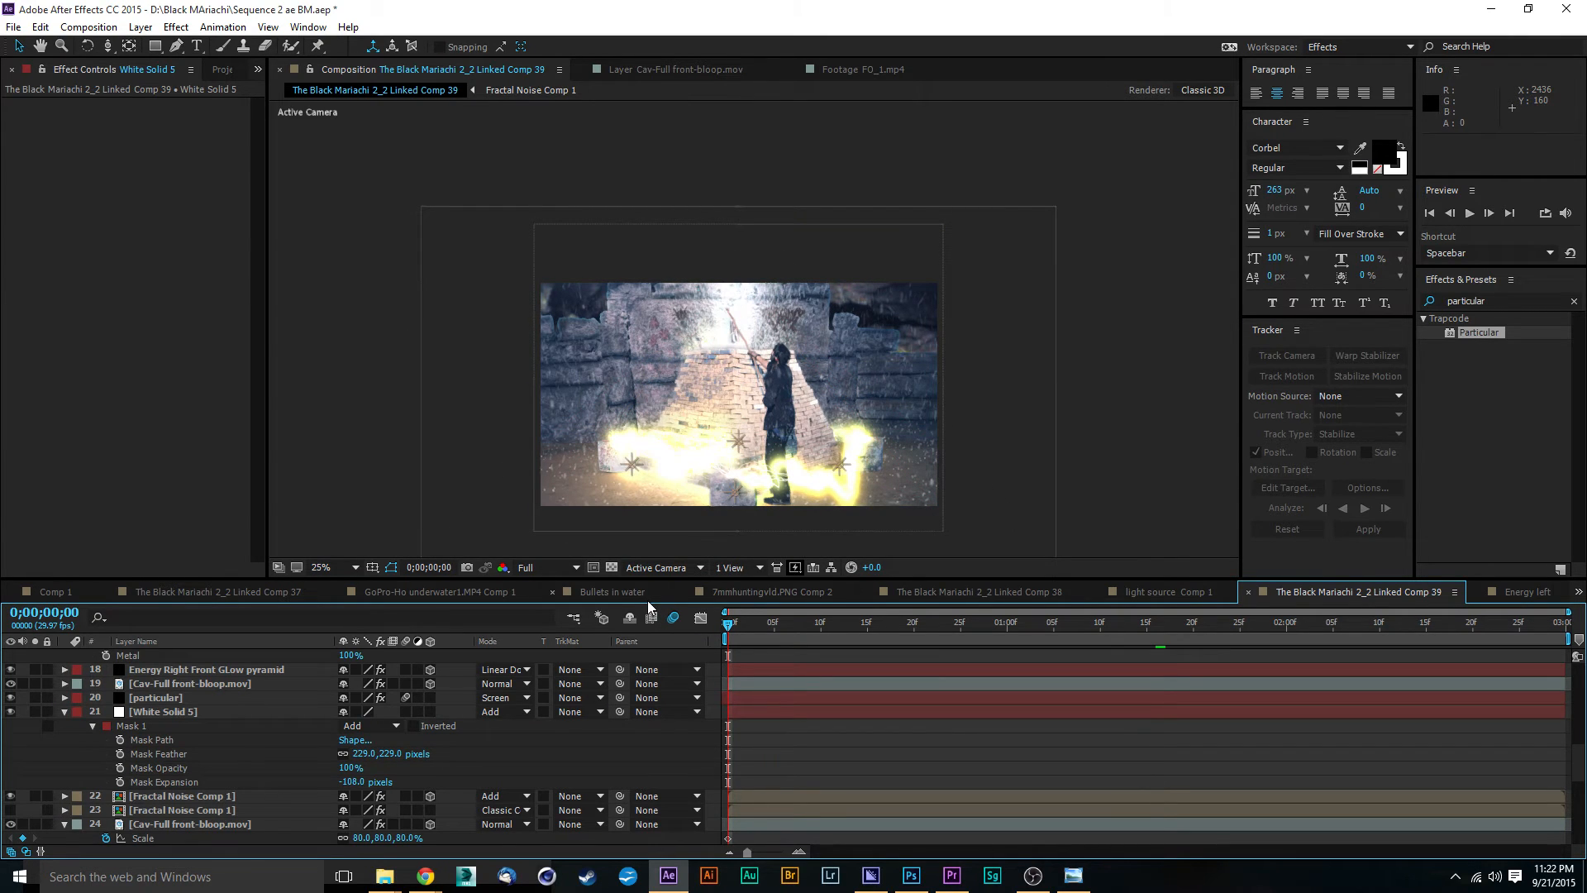
key(space)
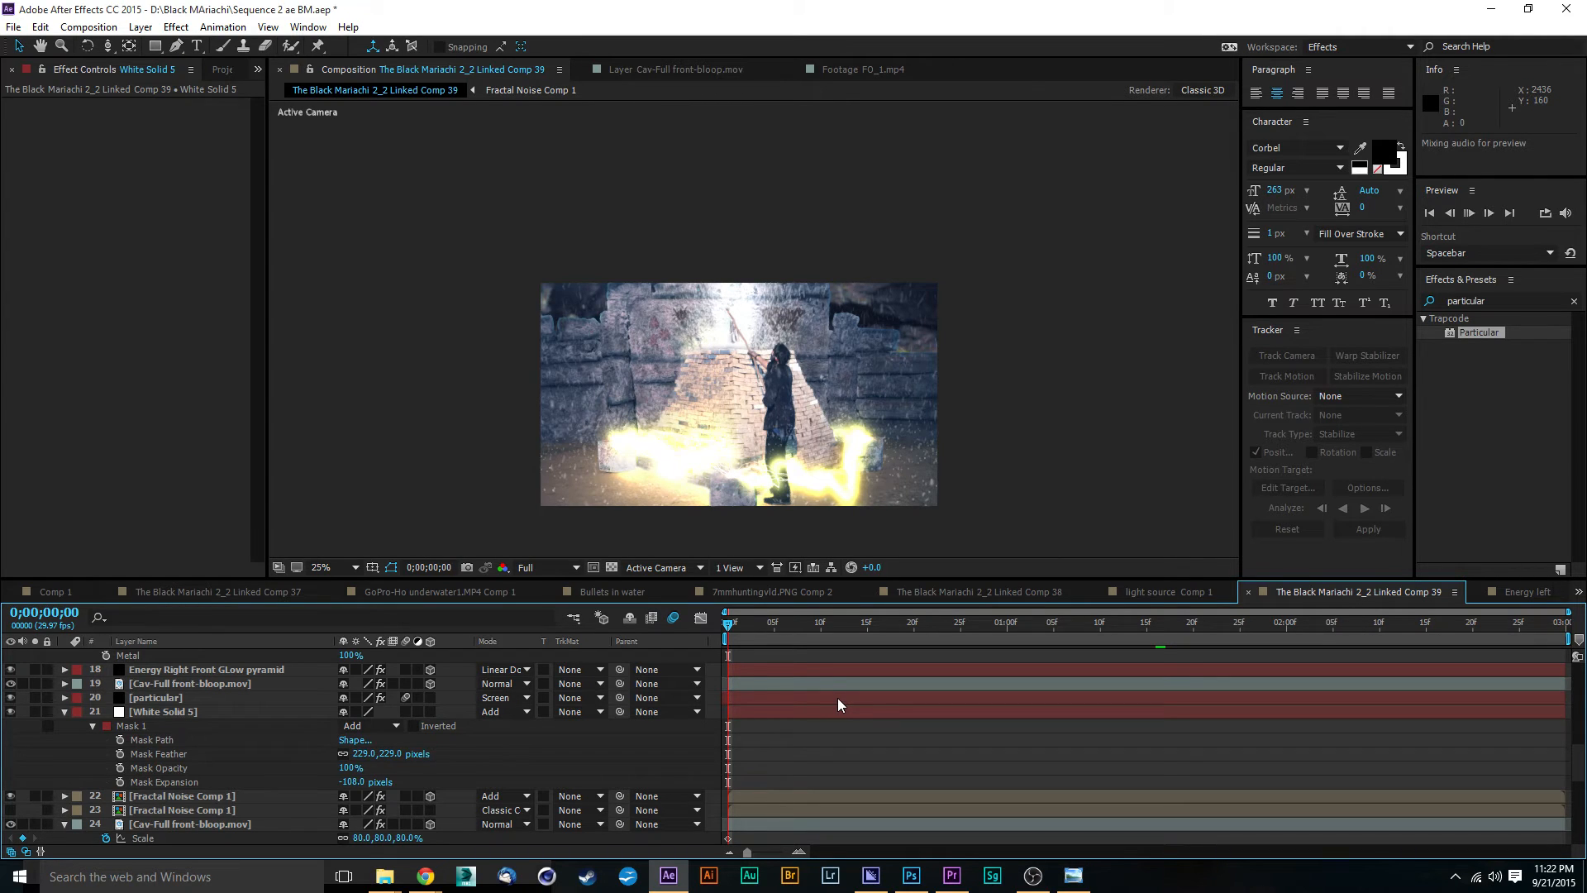
Step: Toggle the white solid's visibility and leave it hidden to compare the frame without the beam
key(alt+Tab)
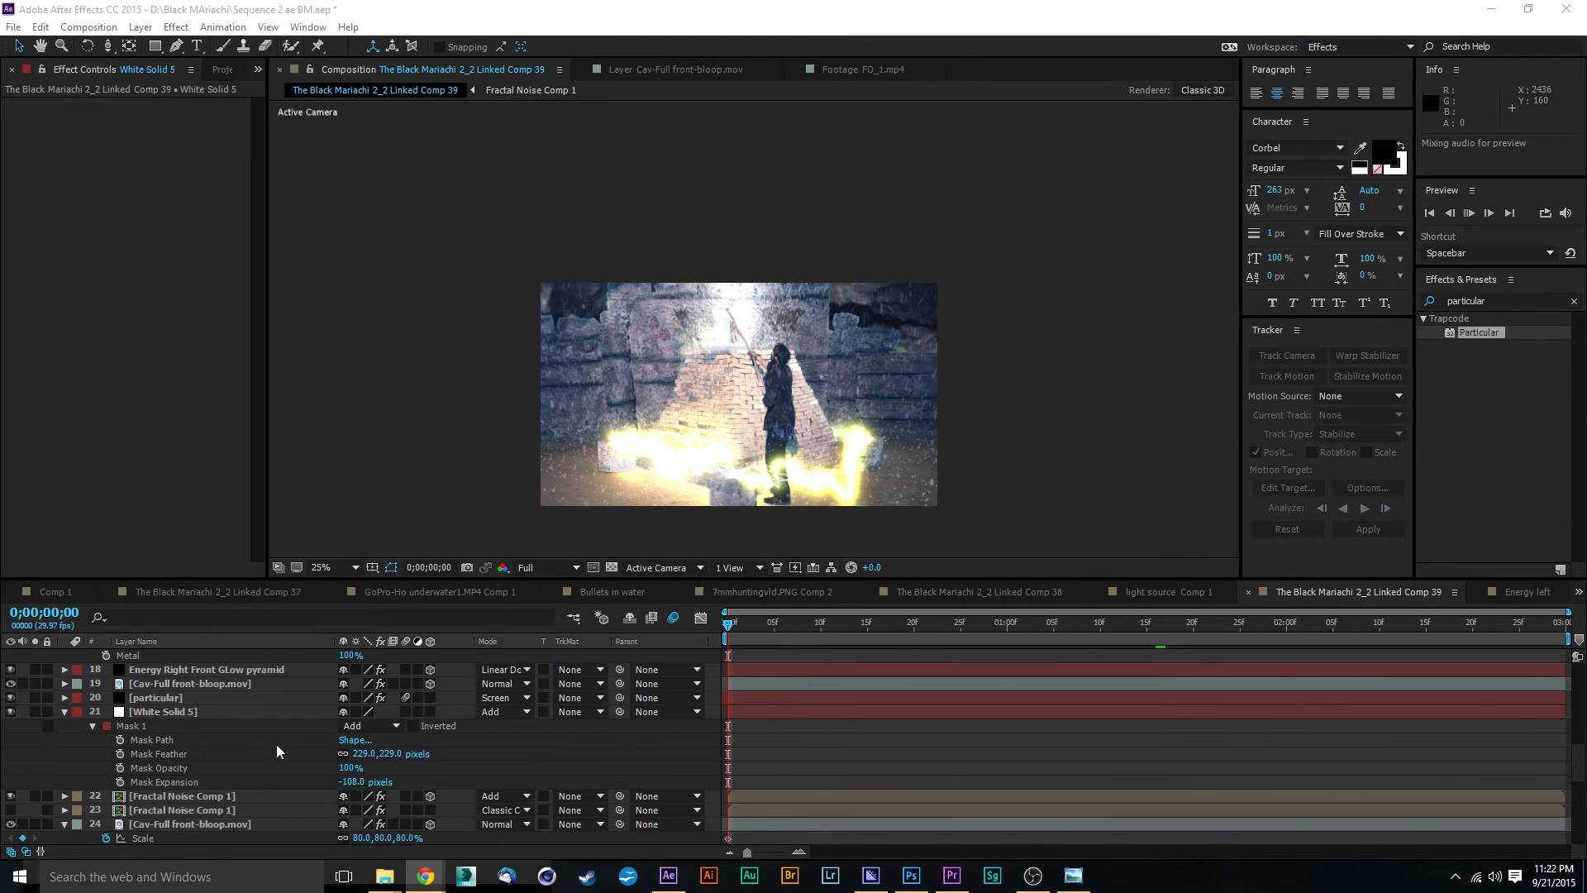
scroll(276, 744, down, 5)
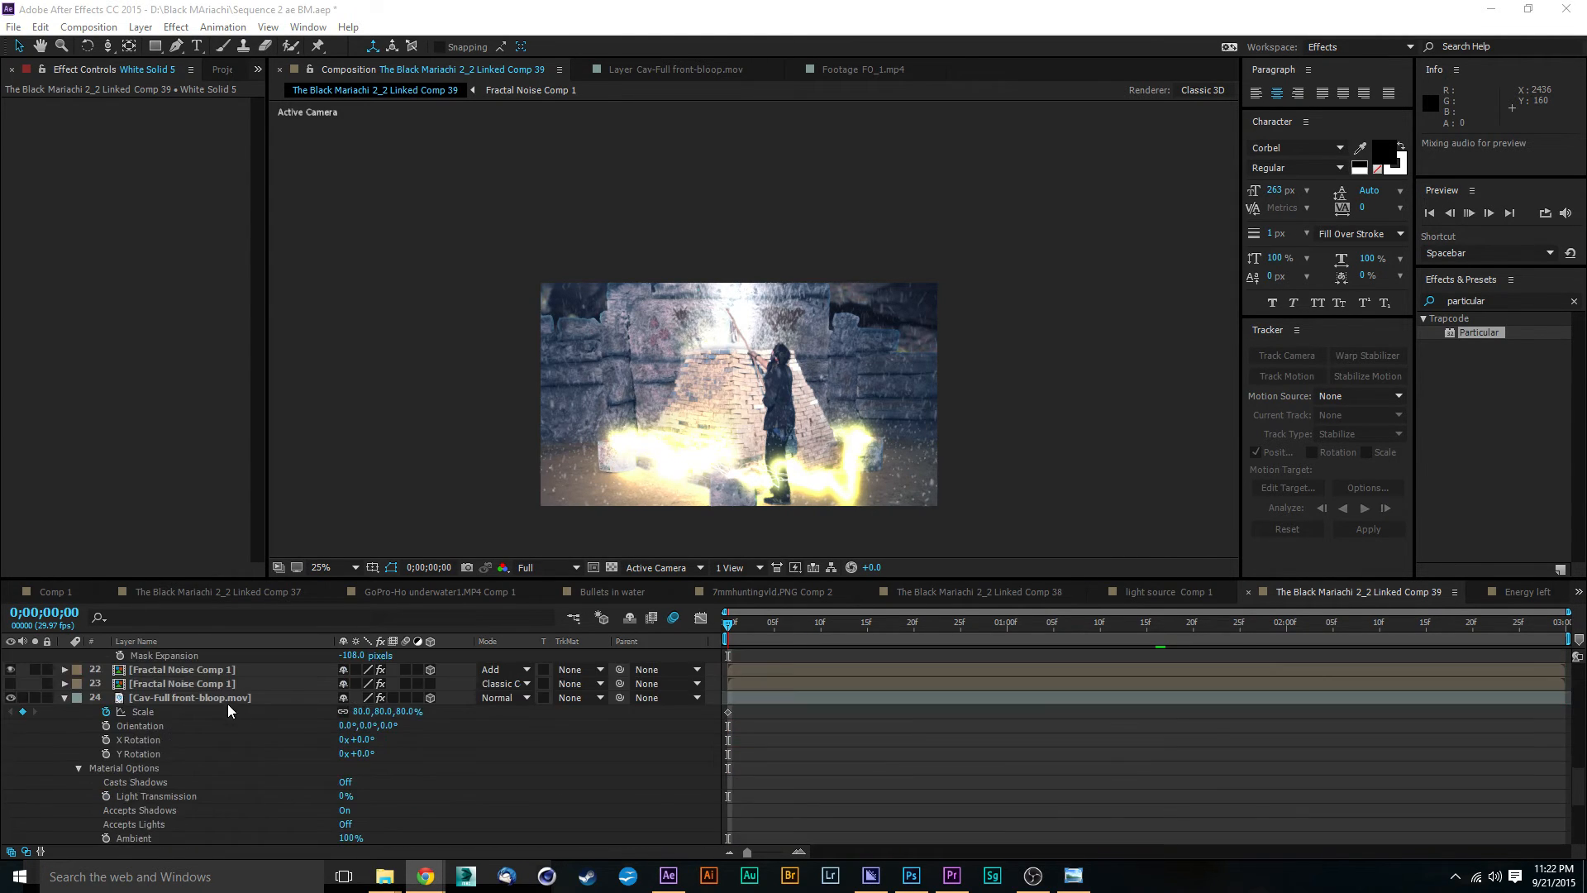
scroll(229, 709, up, 3)
click(195, 673)
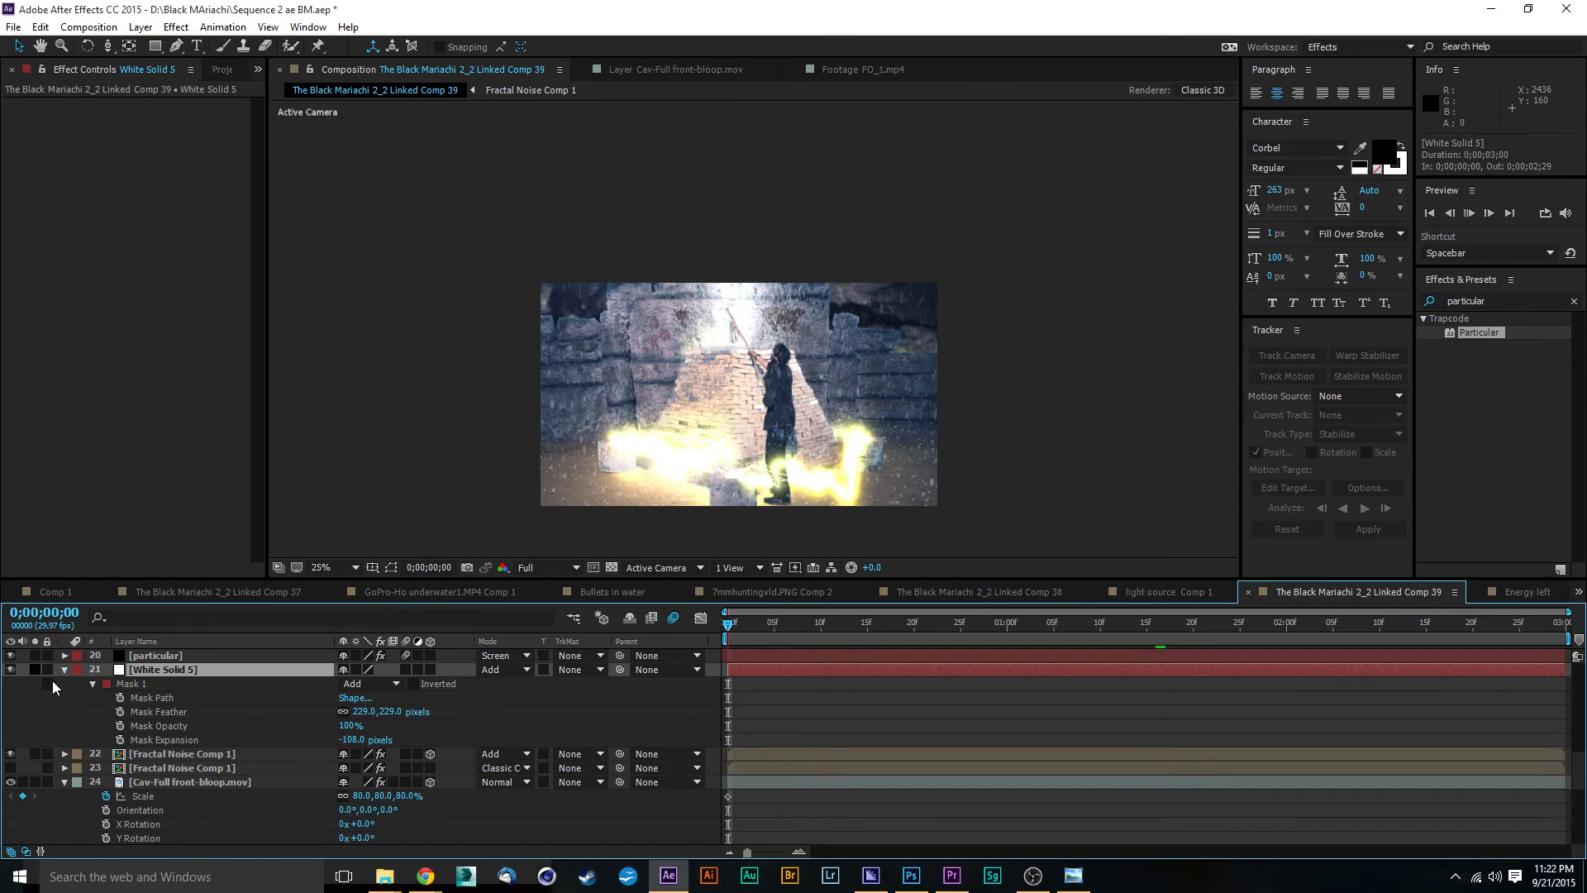
click(11, 670)
click(12, 671)
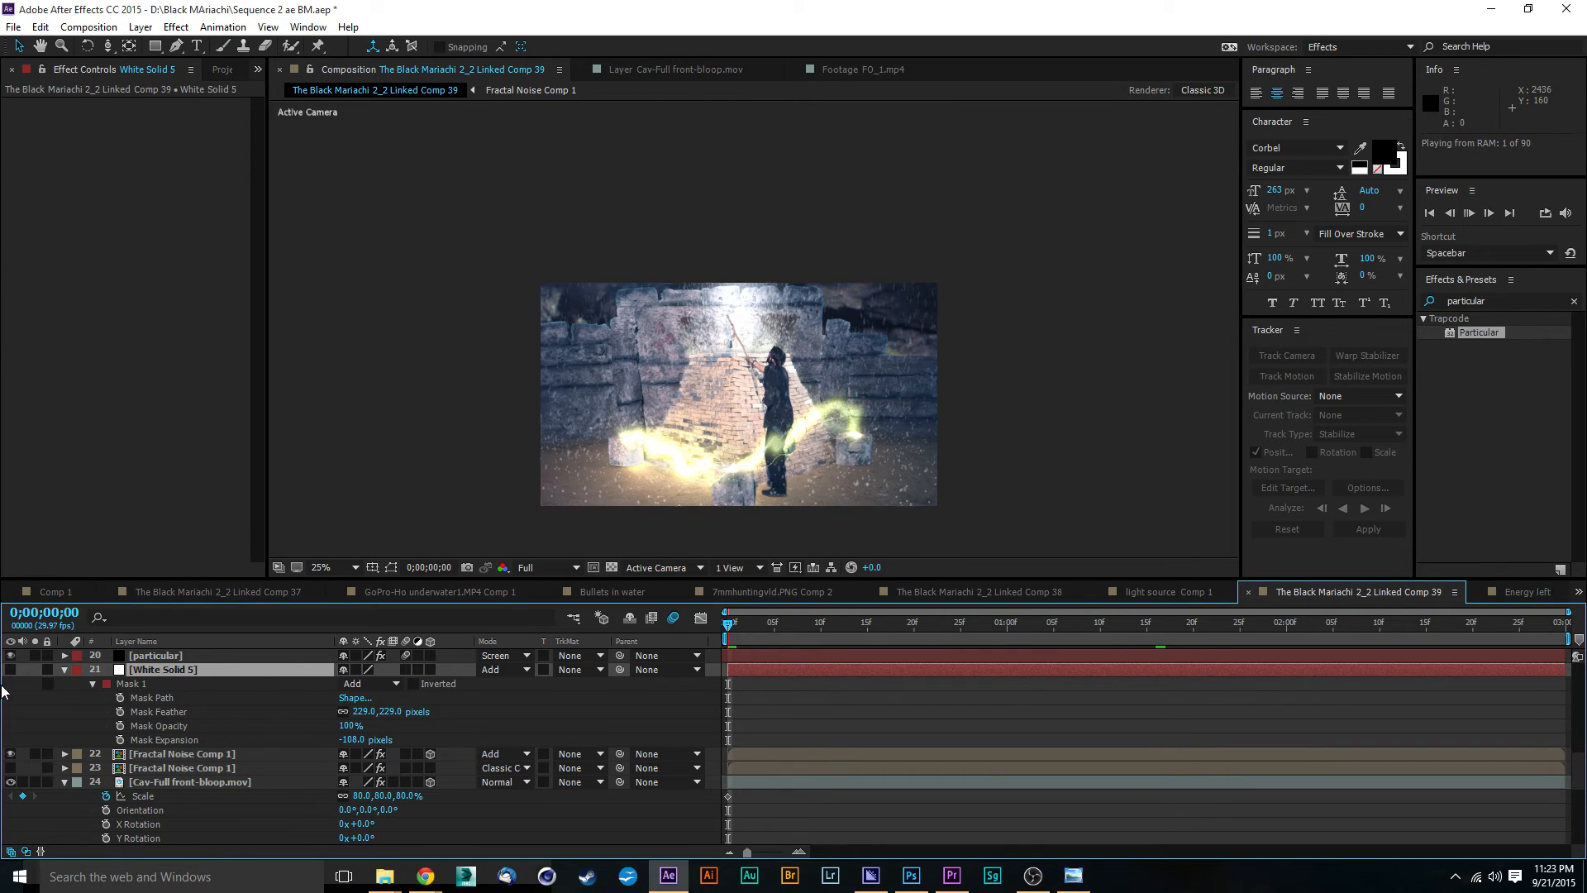
Step: Set the composition's preview resolution to Third
click(567, 567)
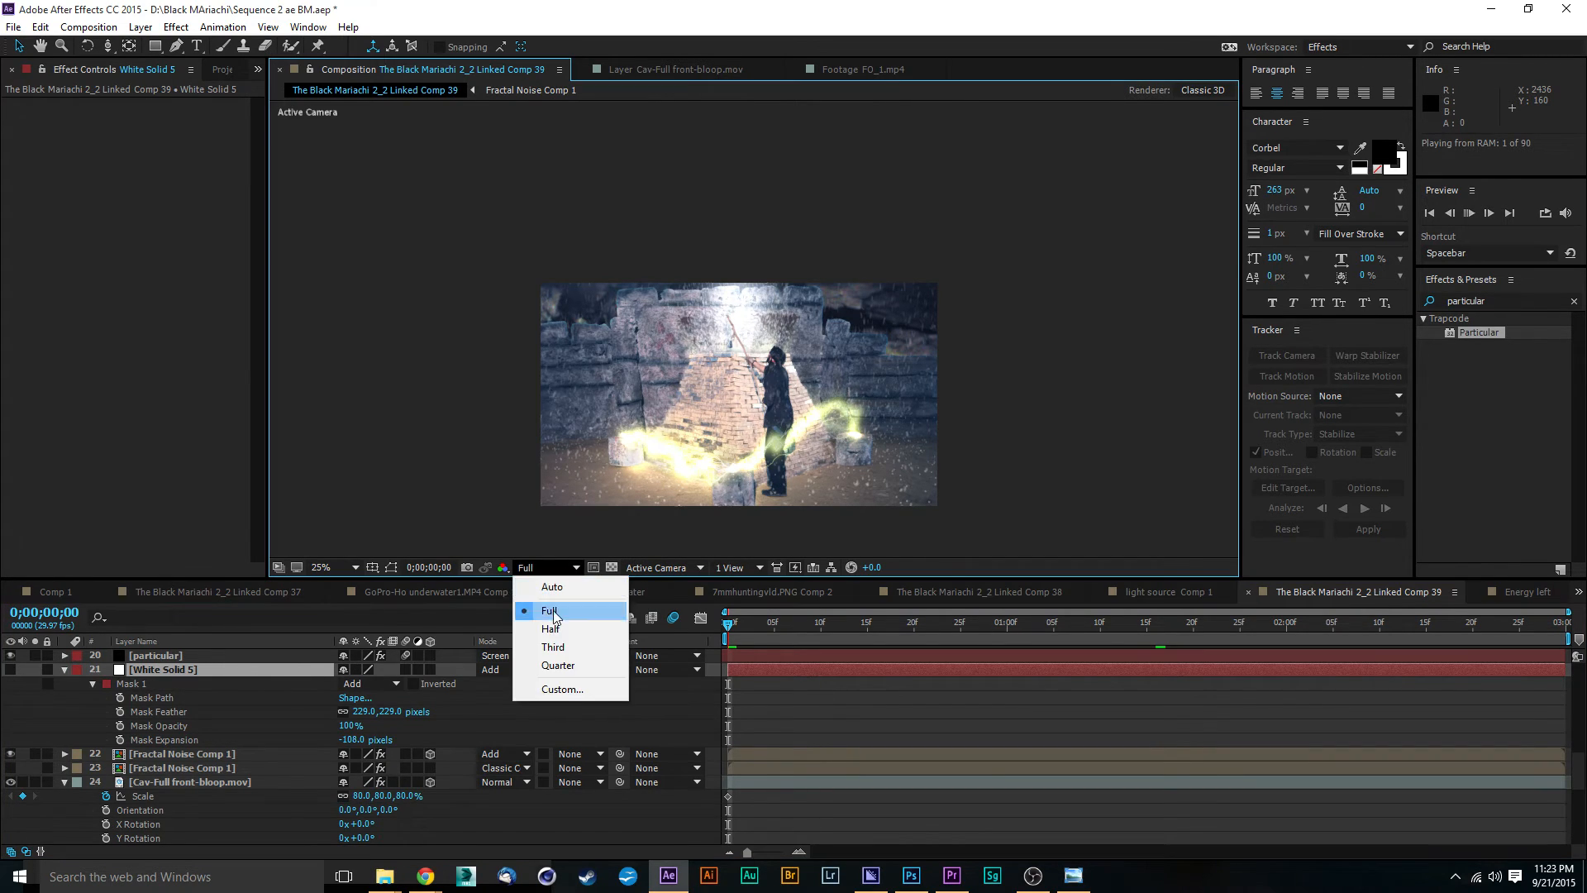
click(554, 648)
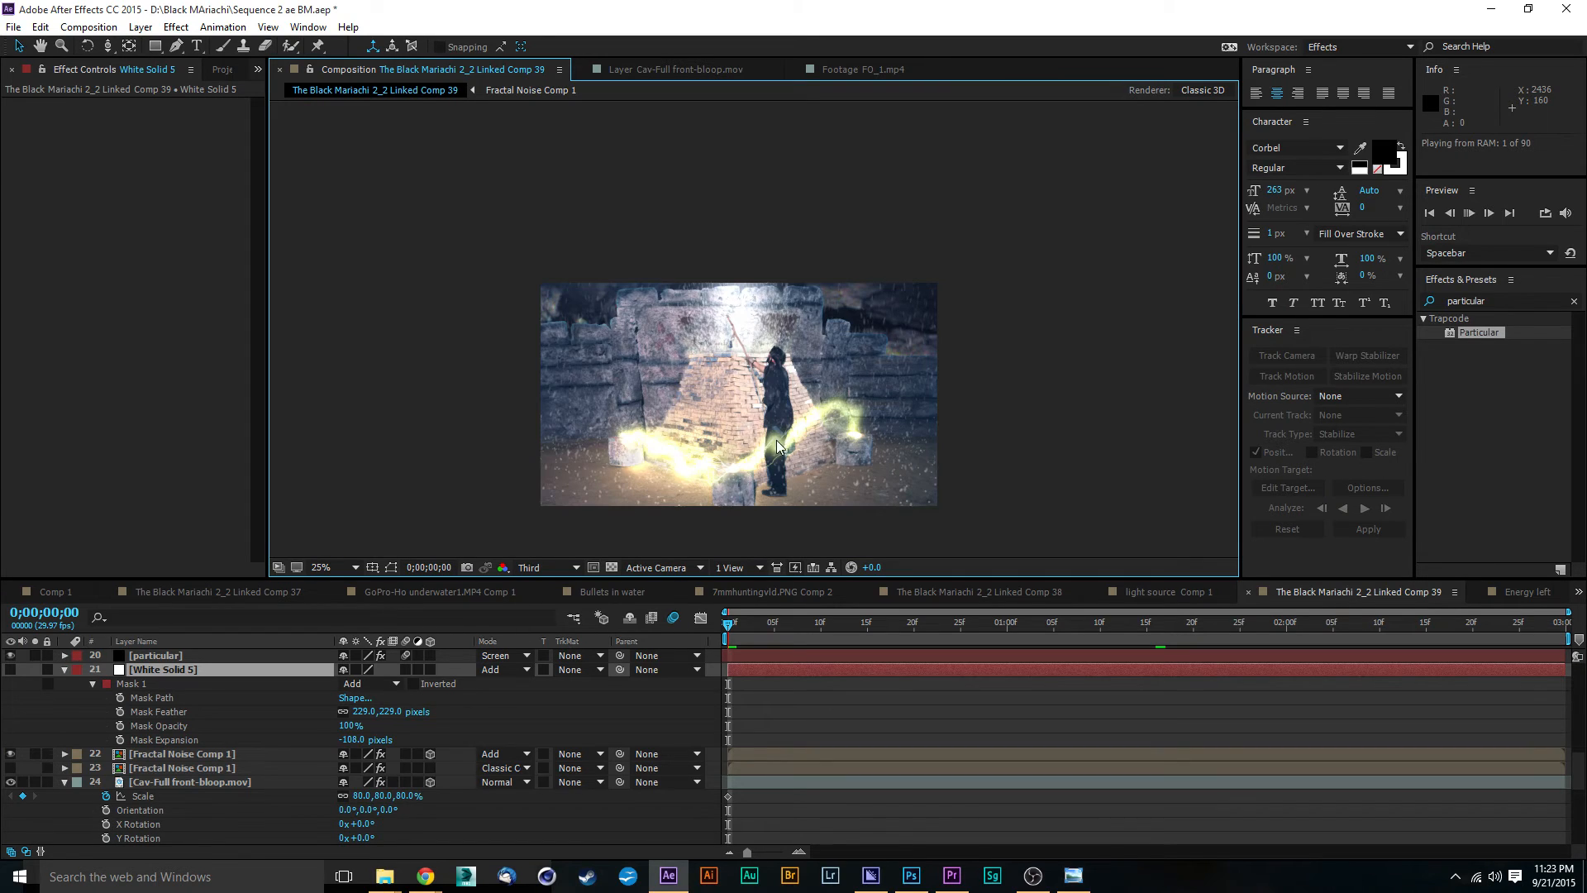
scroll(770, 405, up, 2)
drag(777, 401, 773, 283)
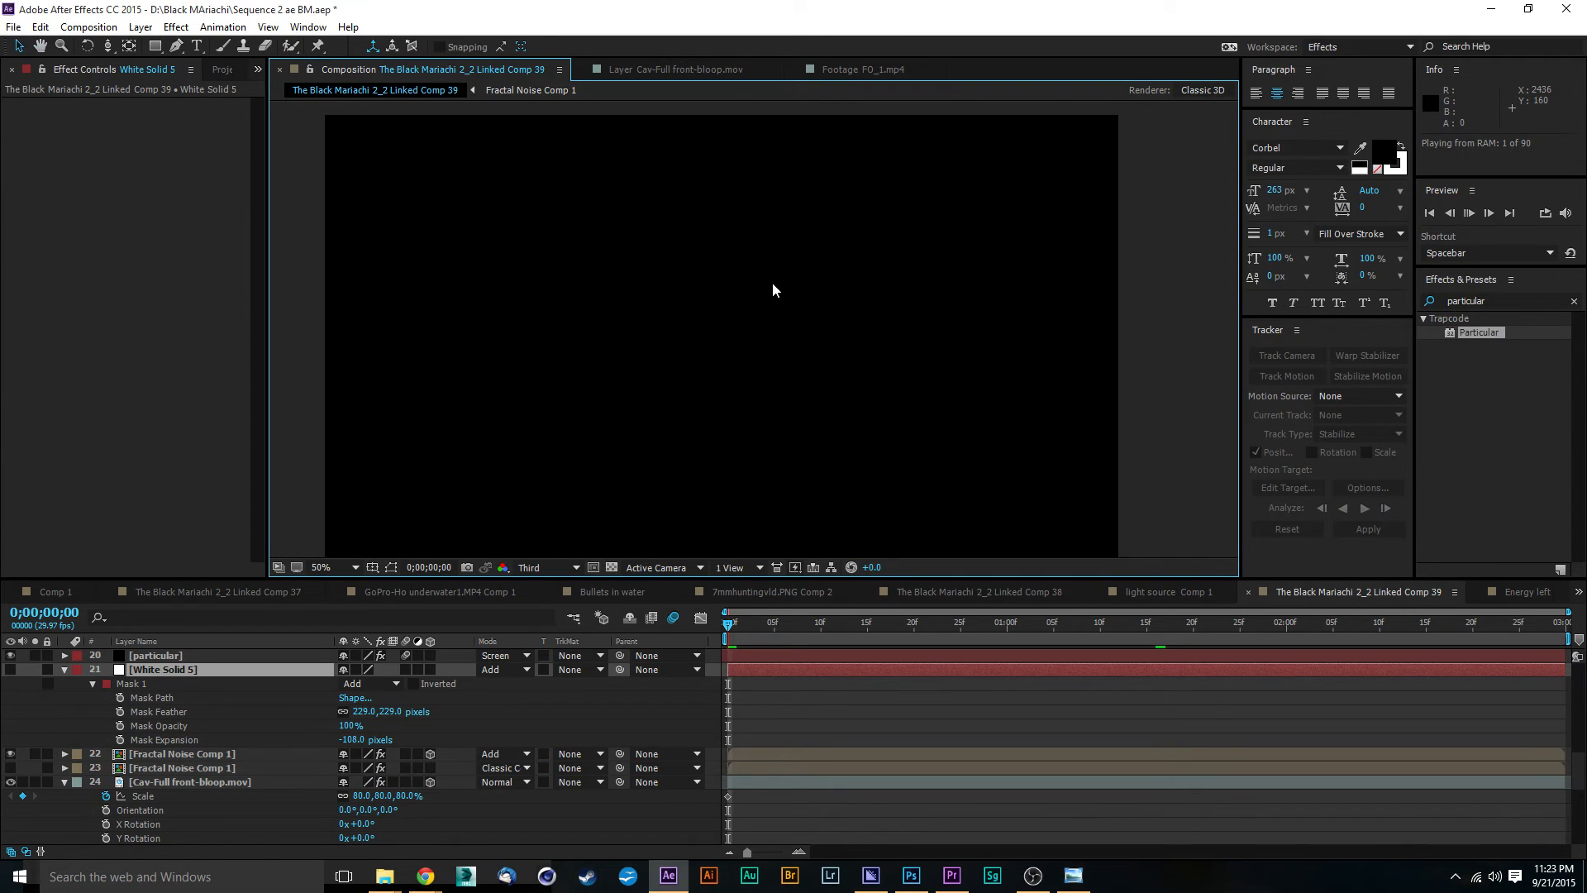
Step: Make the white solid visible again and move the current time to 0;00;00;03
click(10, 670)
key(comma)
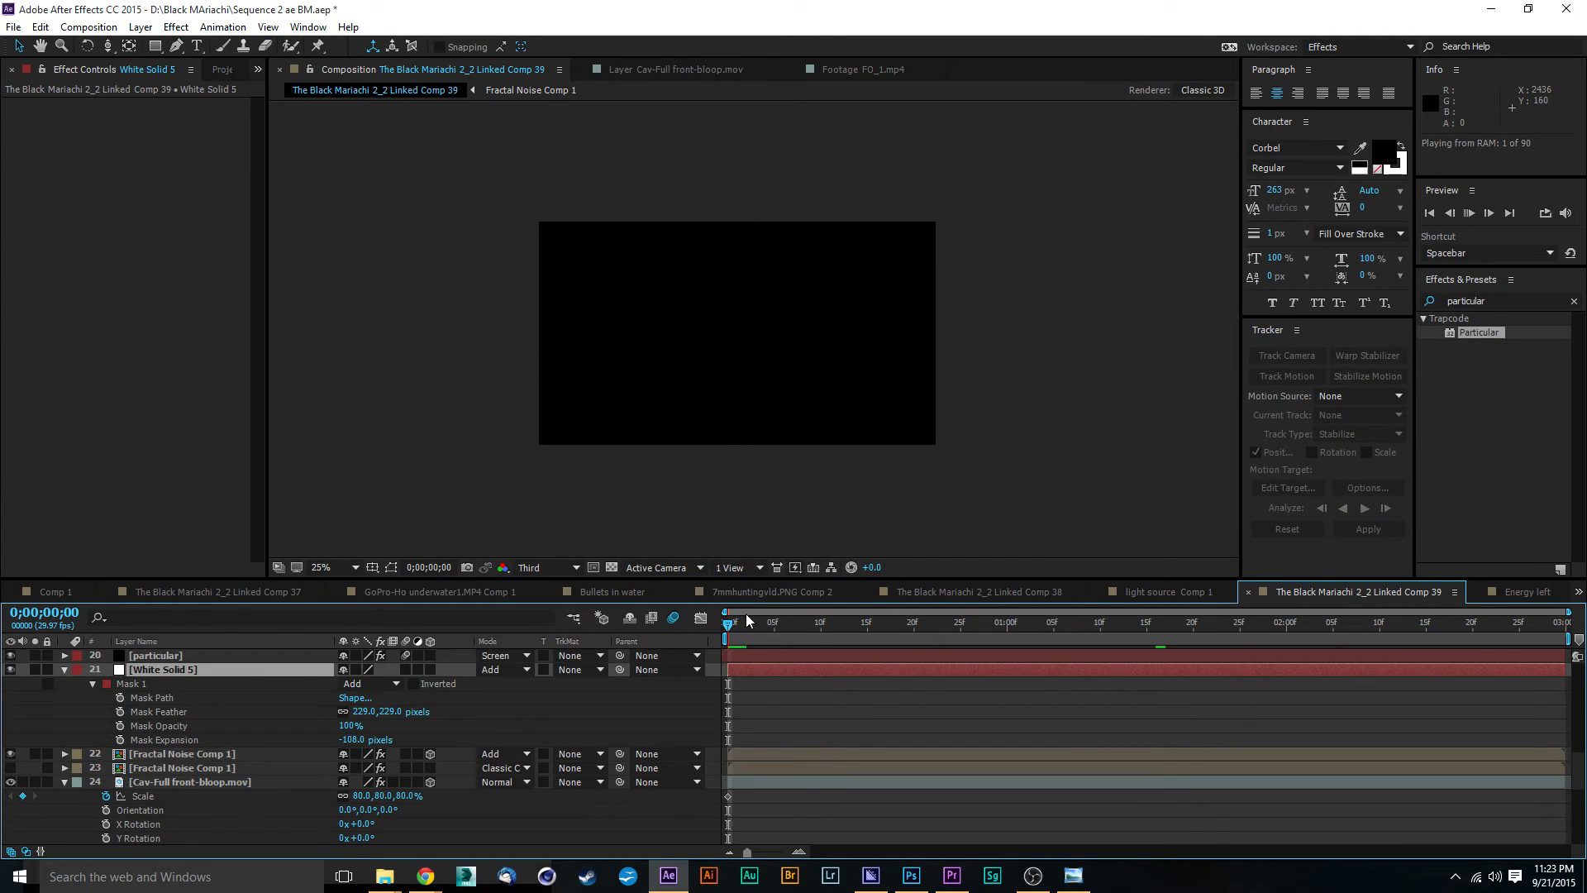
click(756, 623)
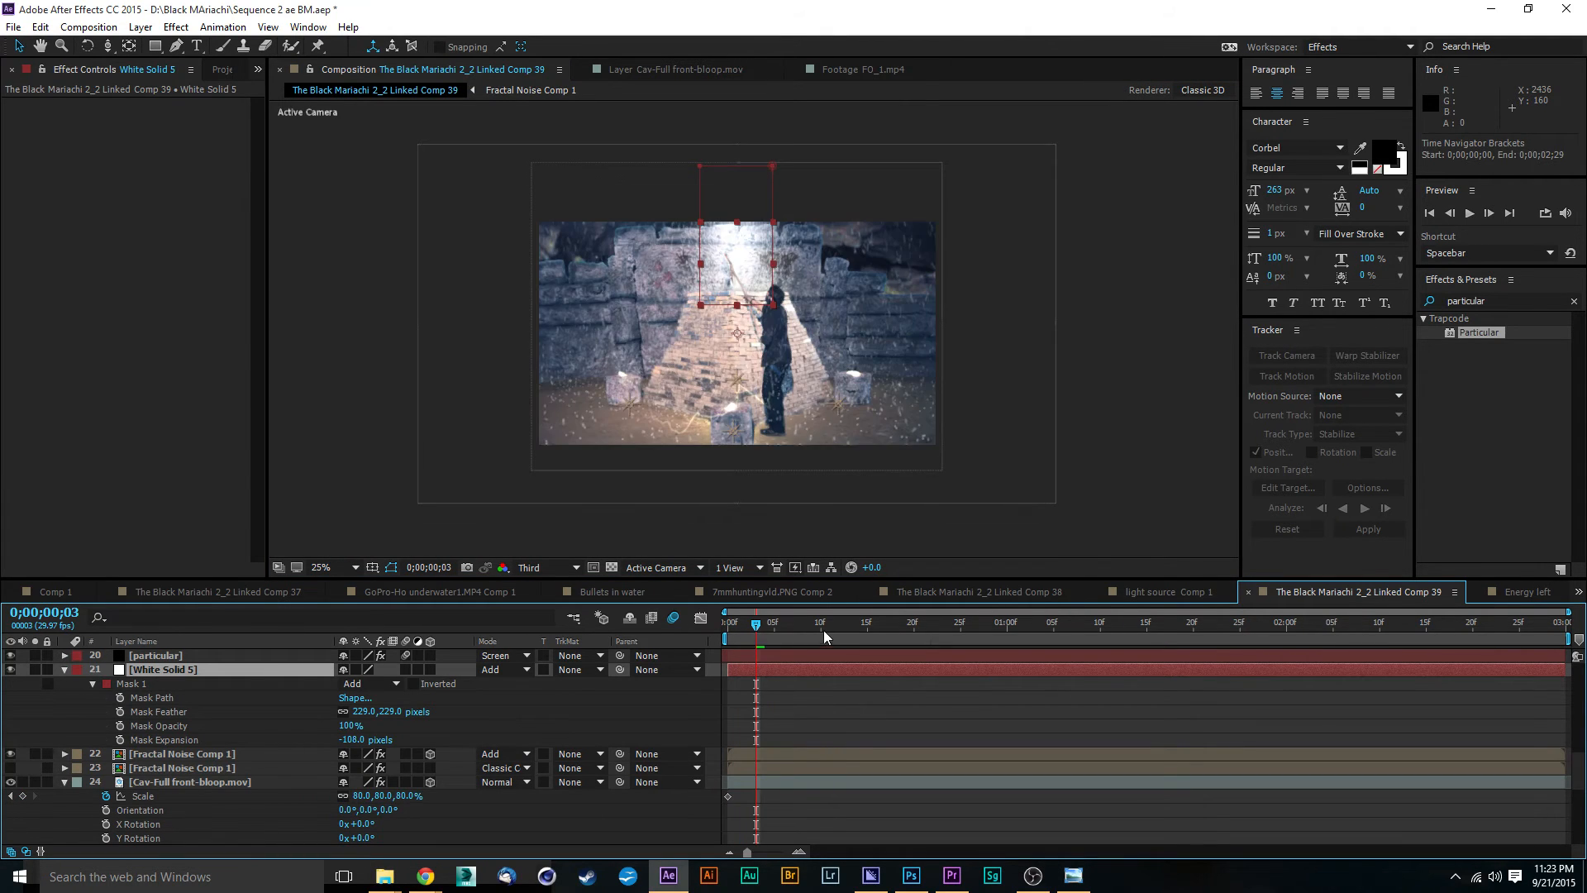
Step: Reduce the Mask Feather of the white solid's mask to 121 pixels
key(period)
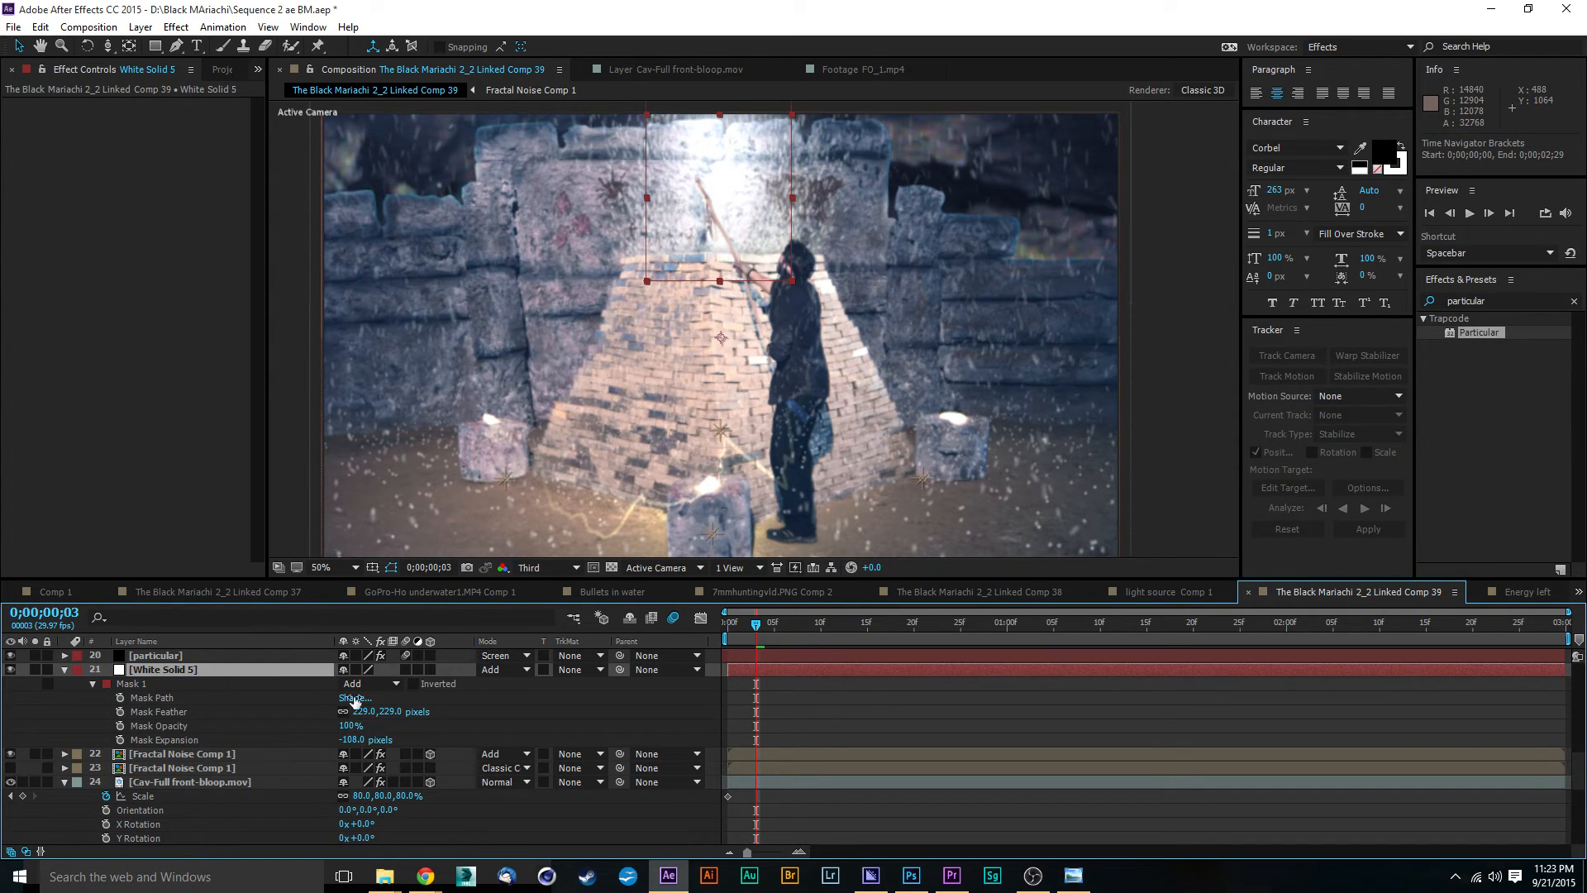
drag(365, 720, 319, 723)
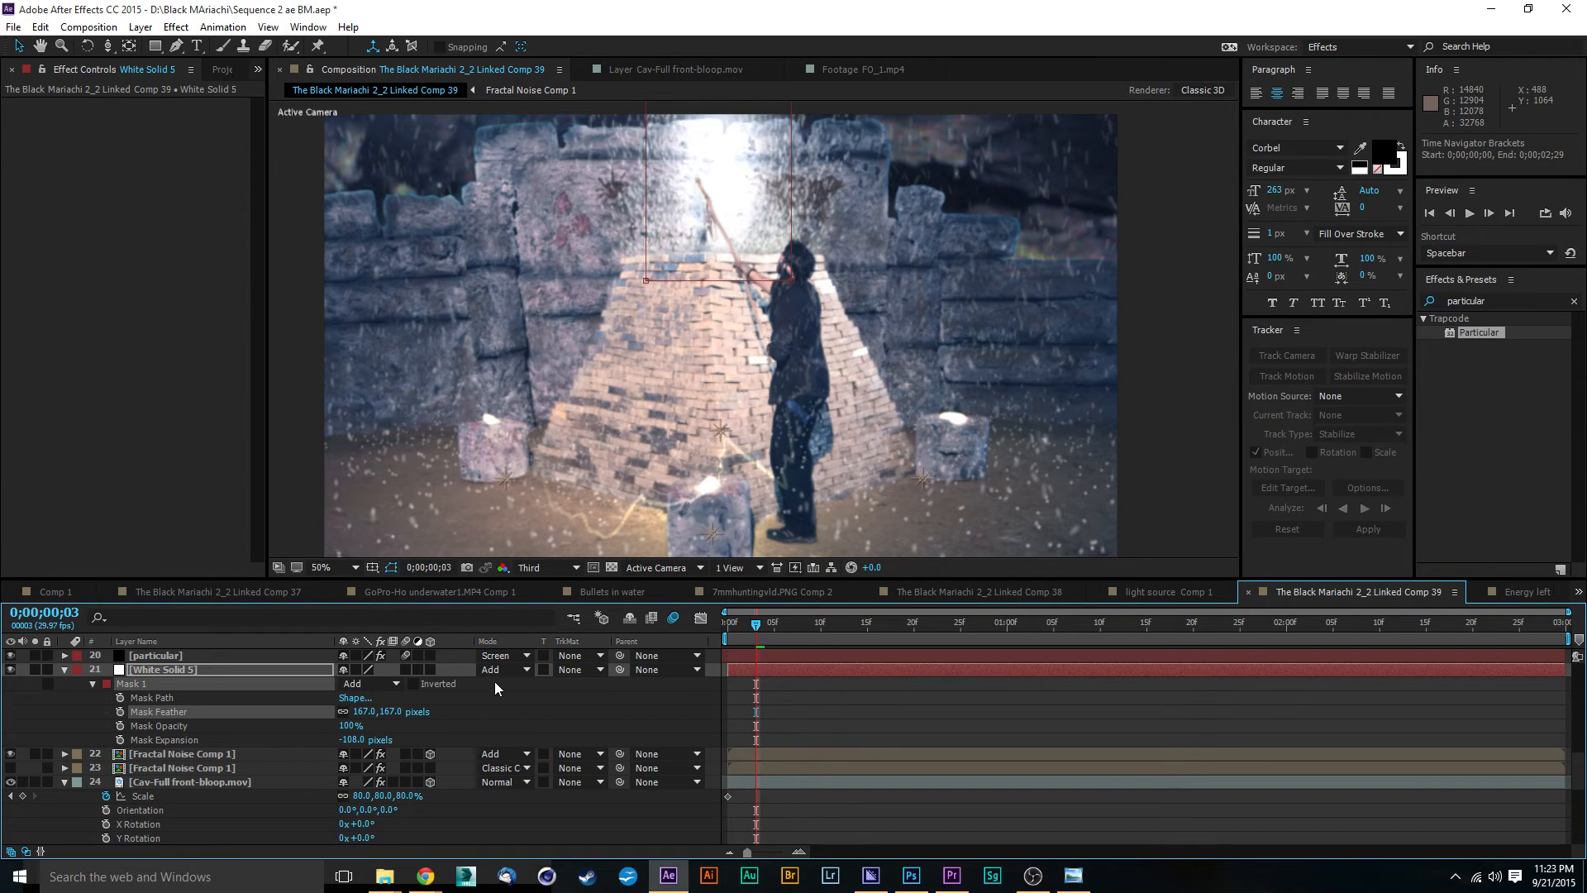
mouse_move(364, 713)
mouse_down()
mouse_move(335, 716)
mouse_move(356, 706)
mouse_up()
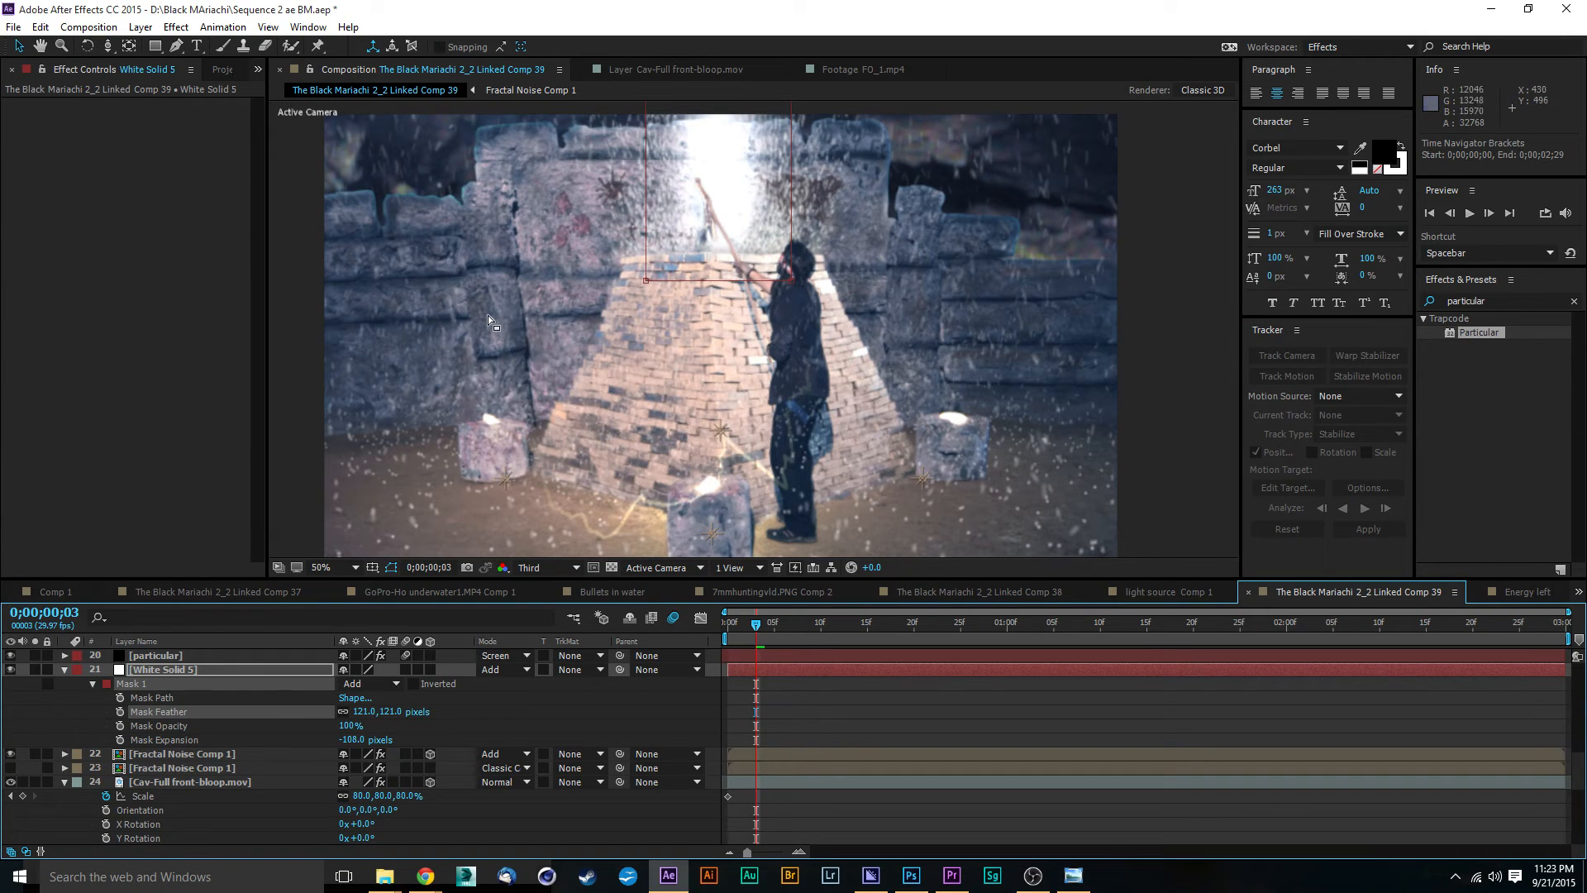
Step: Move both lower corner points of the white solid's mask down so the beam extends further over the pyramid's top
drag(791, 287, 789, 302)
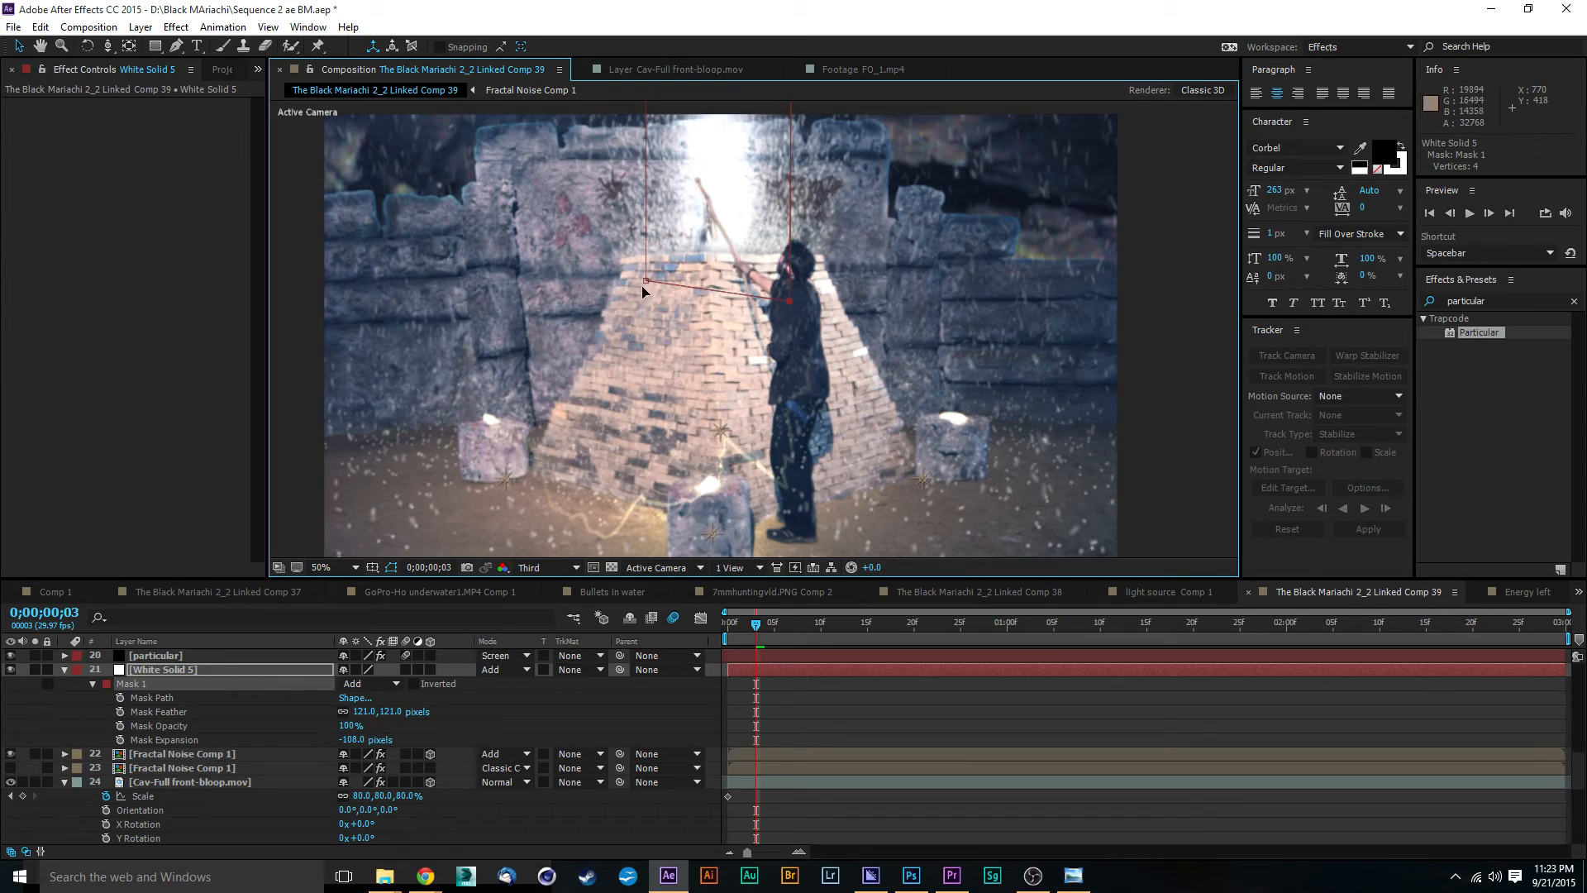
drag(645, 281, 650, 306)
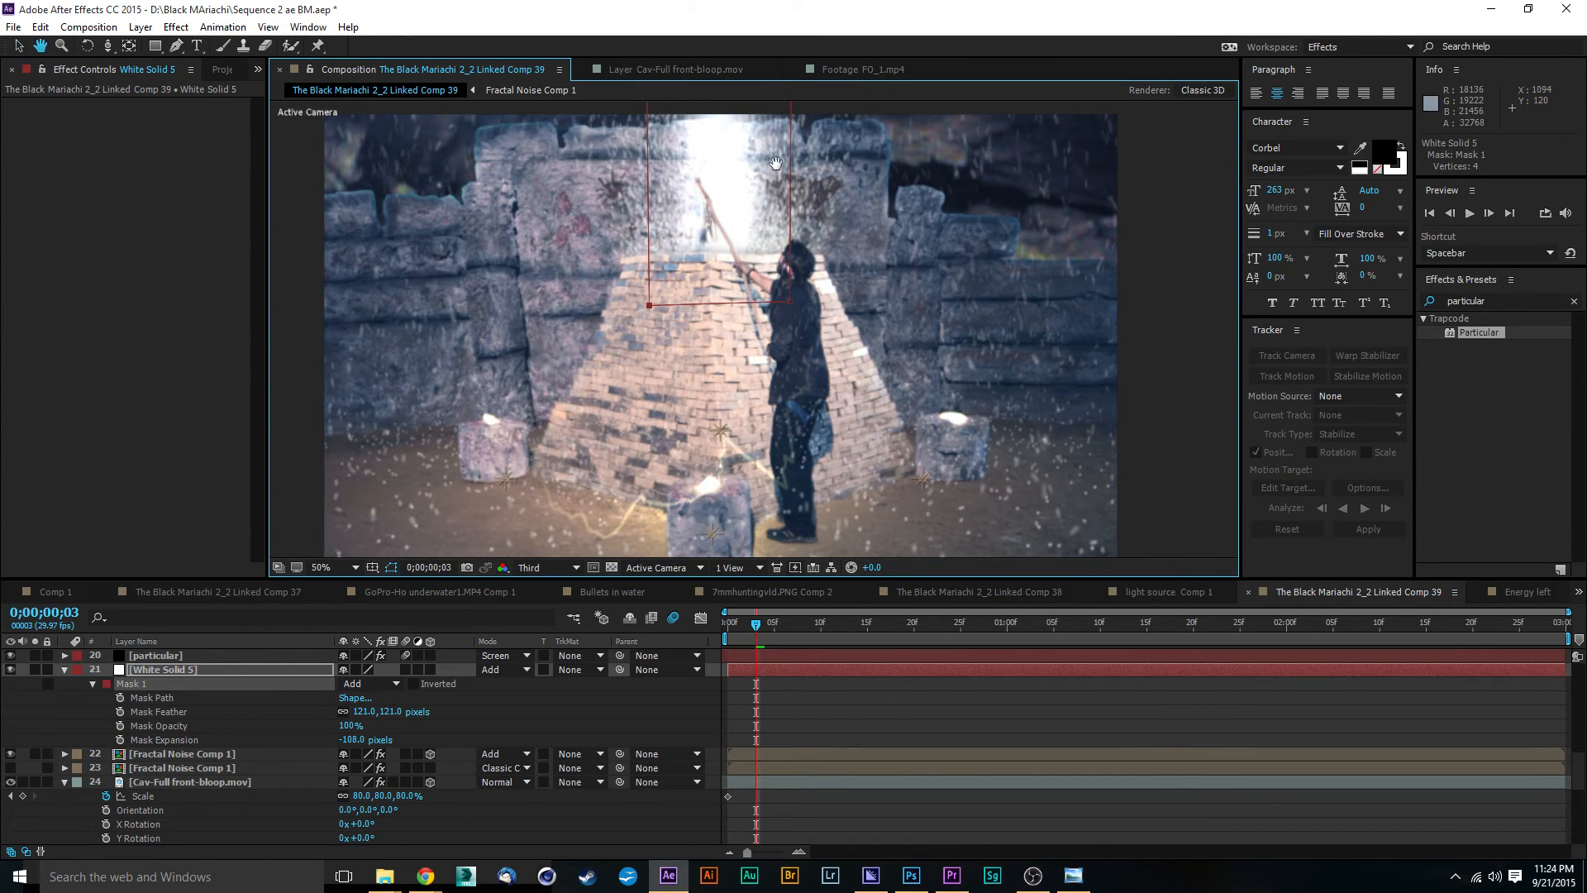
drag(781, 152, 797, 304)
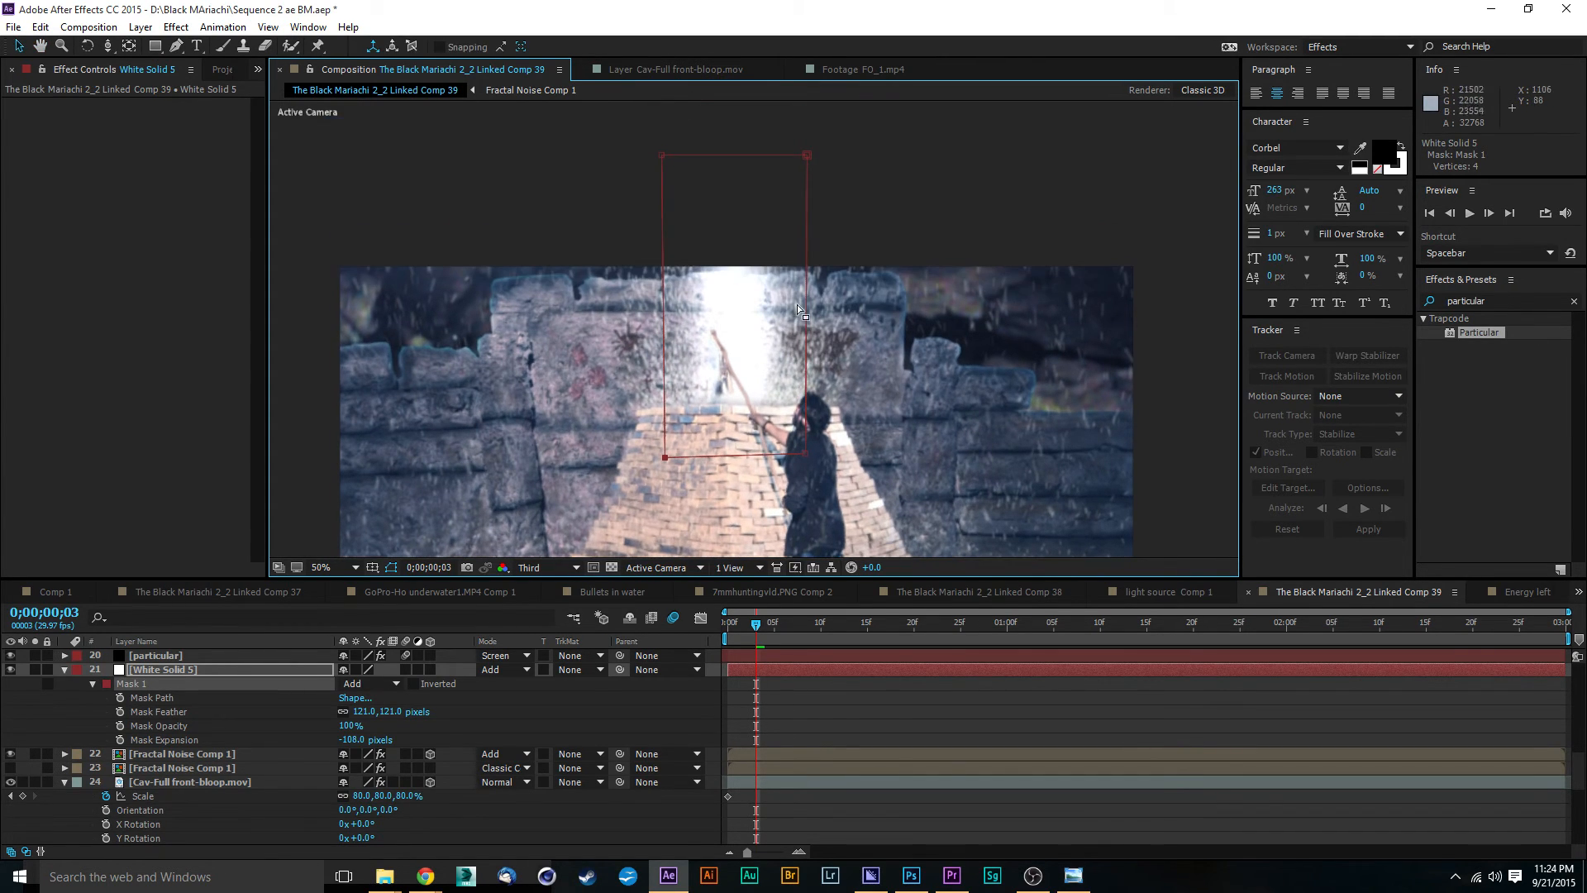
click(935, 178)
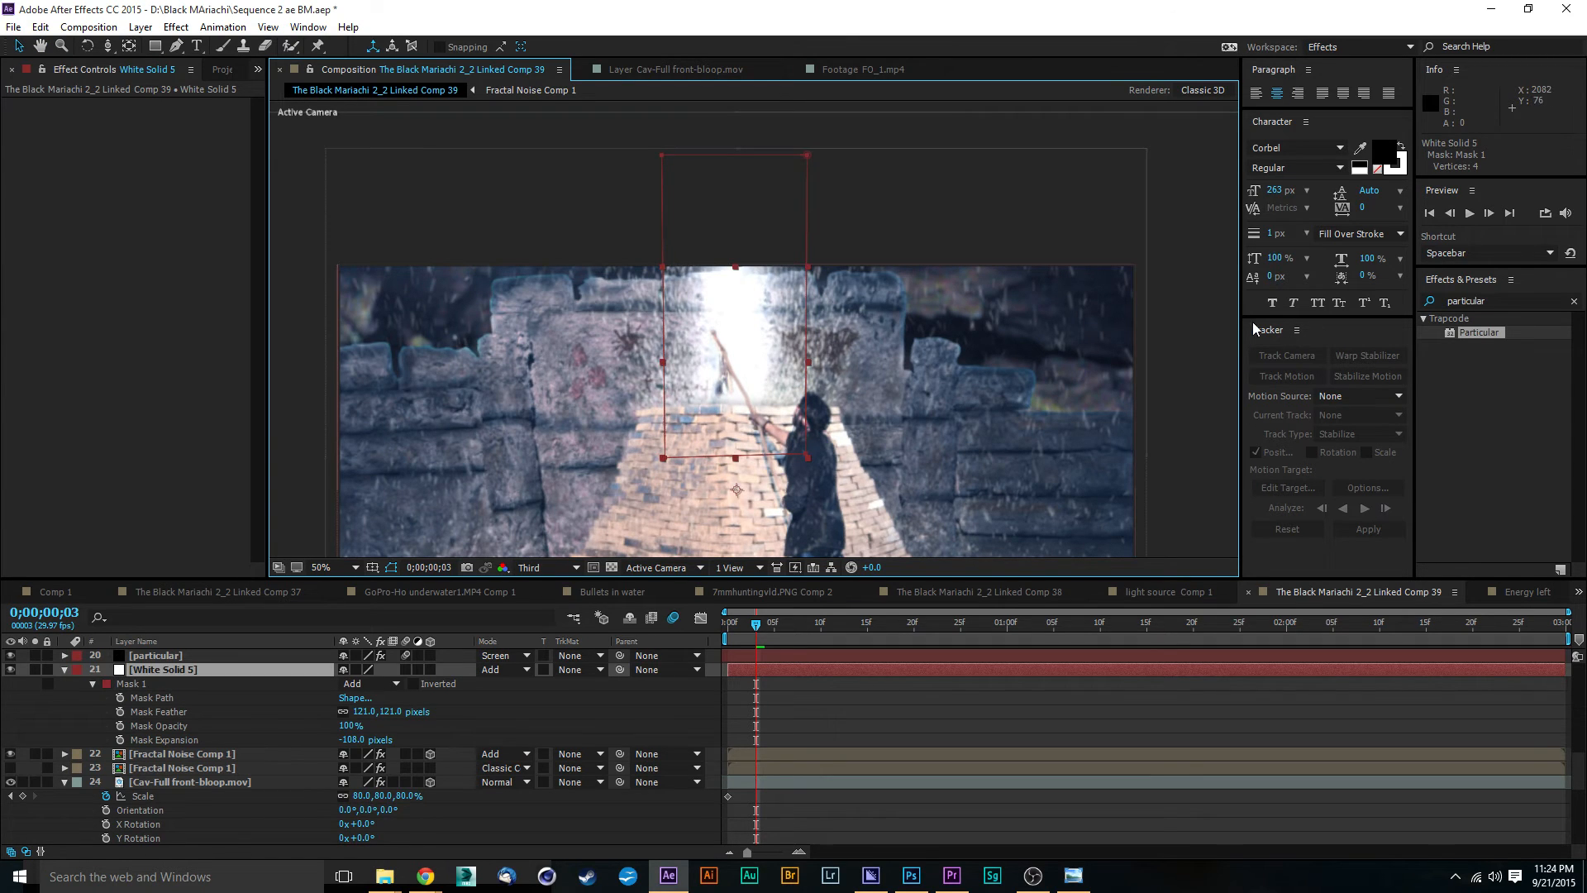
click(1015, 256)
scroll(889, 222, down, 2)
scroll(889, 221, up, 2)
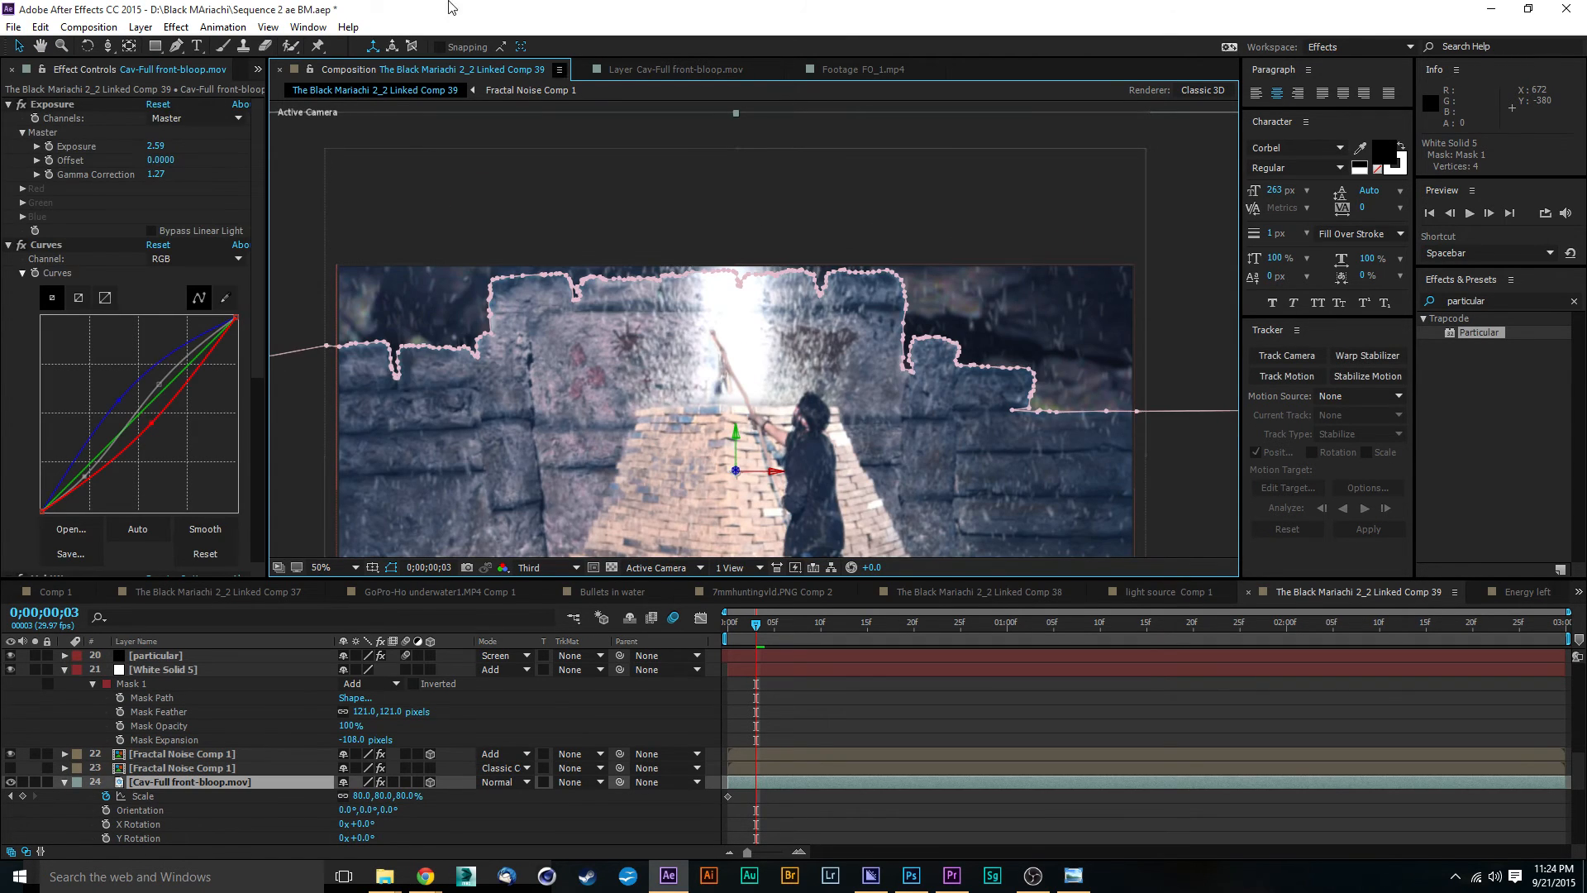
Step: Create a black 1920 x 1080 solid named Flare and place it directly below Camera 1 in the layer stack
click(141, 27)
mouse_move(372, 46)
click(446, 65)
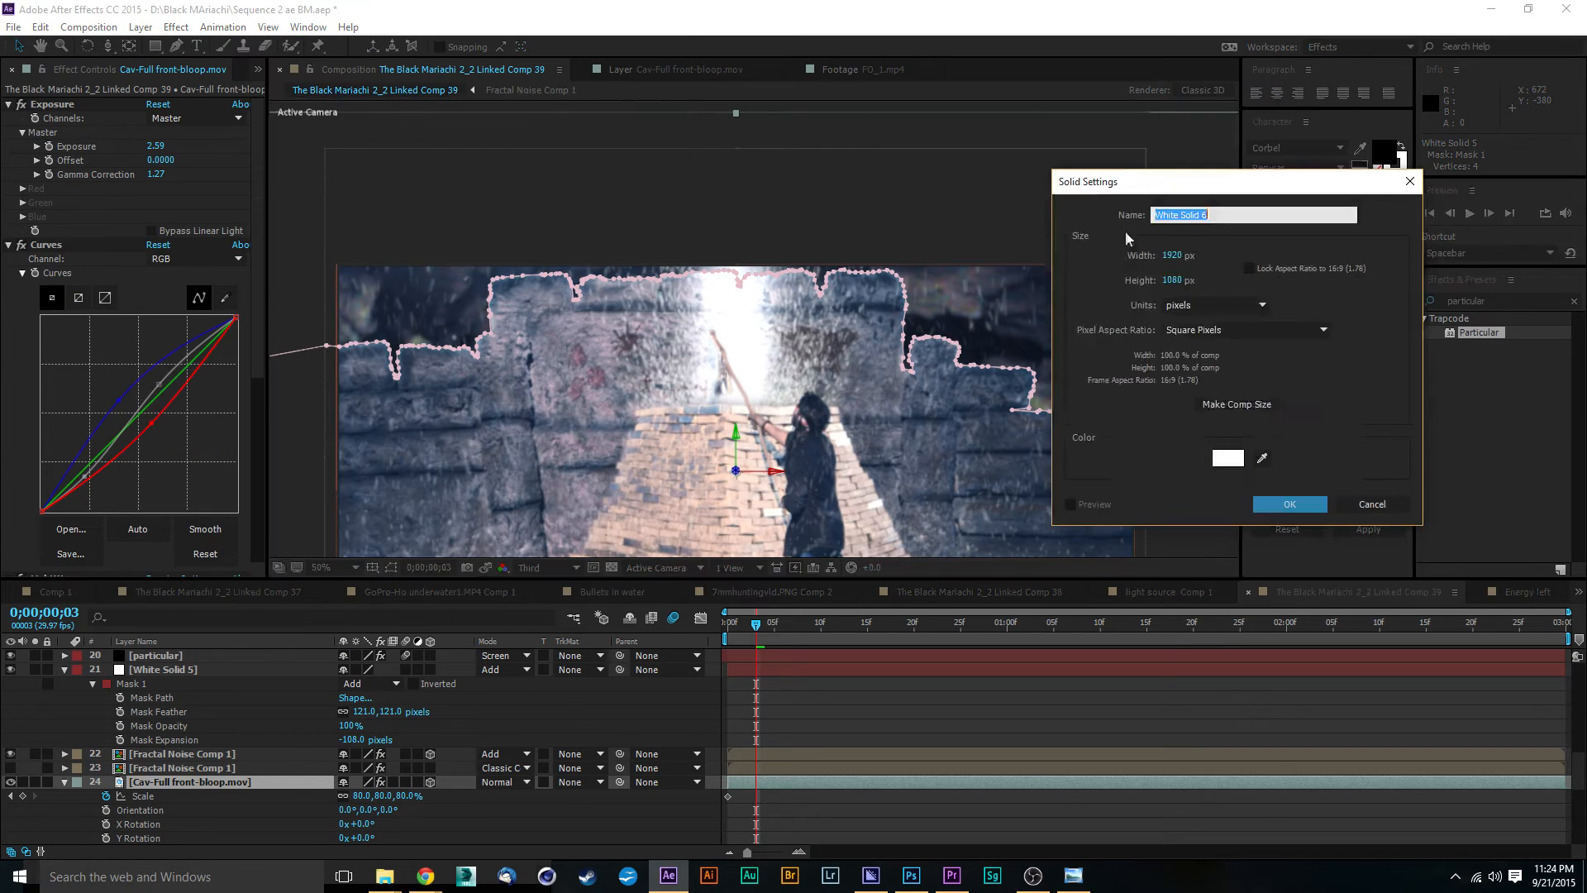
click(1242, 464)
drag(1062, 403, 994, 503)
click(1352, 297)
text(Flare)
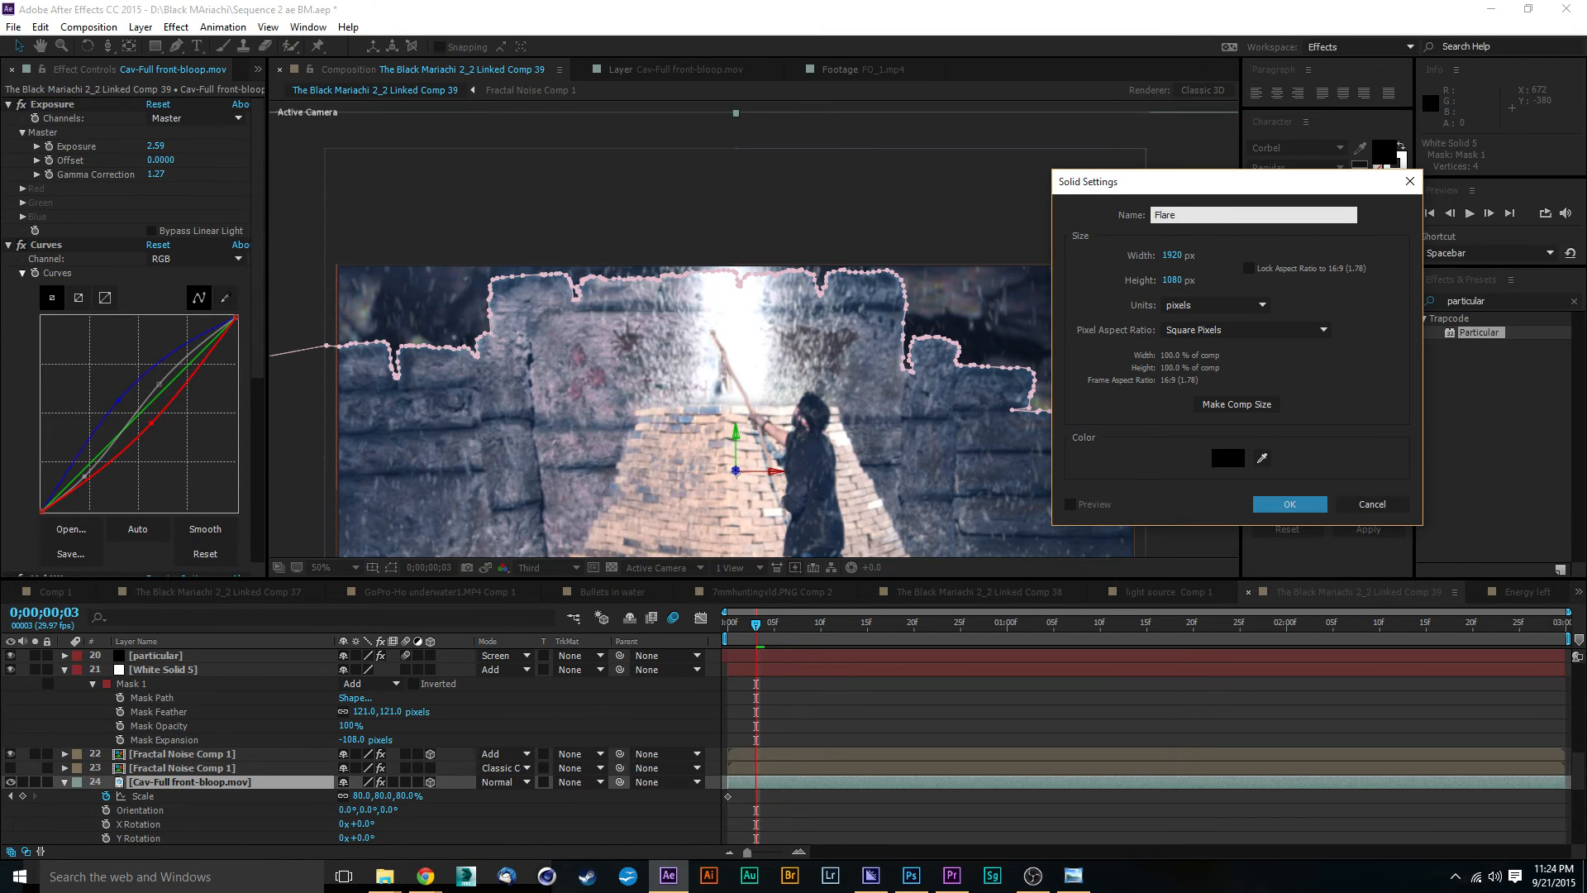
key(Return)
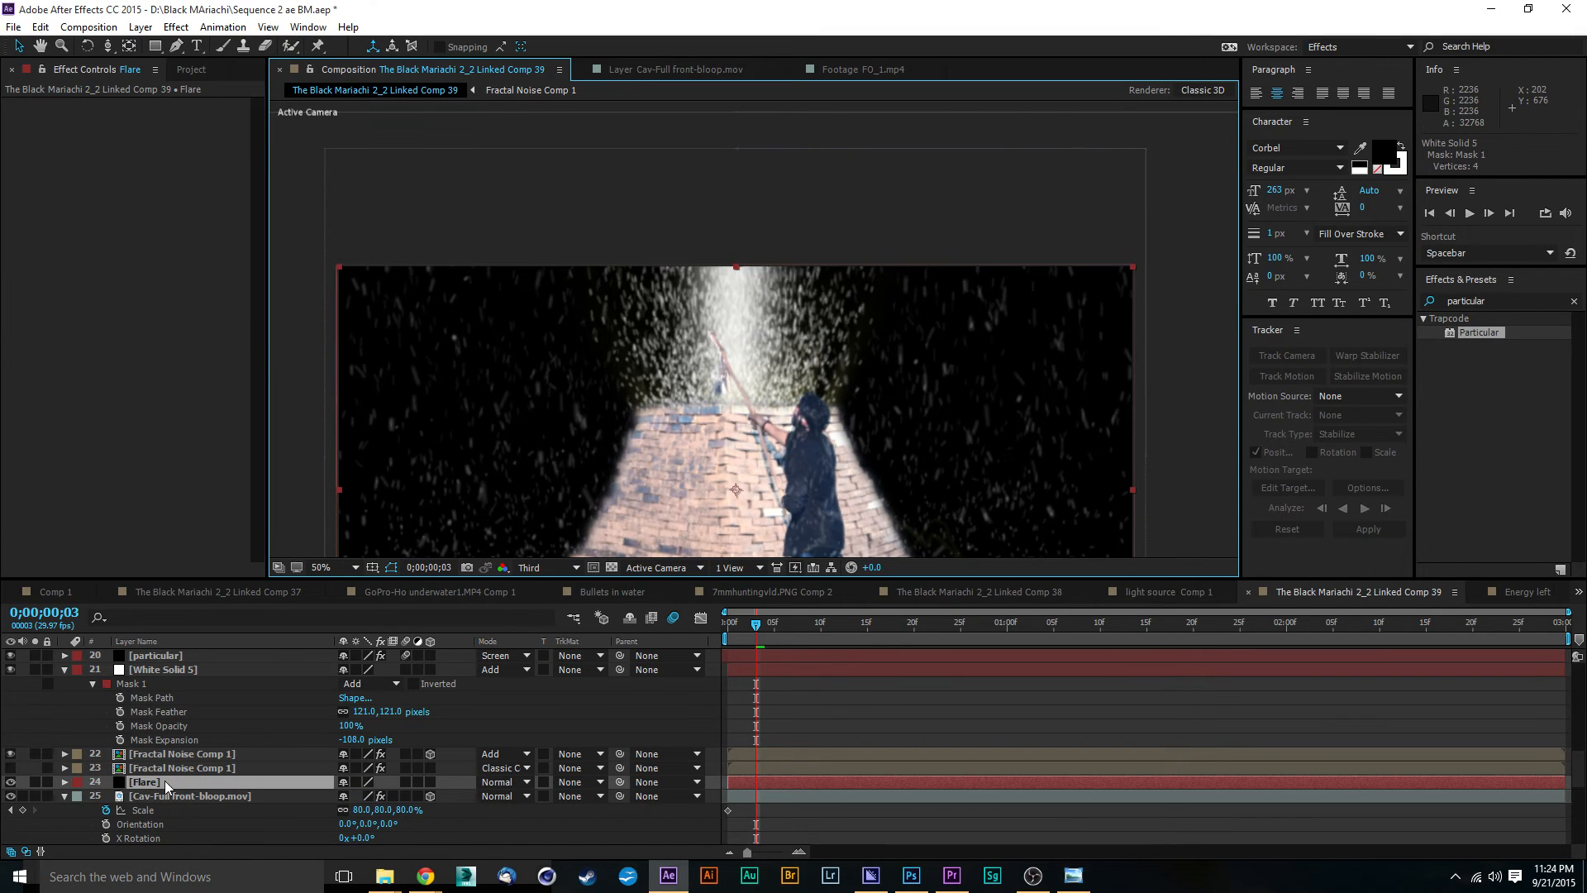
mouse_move(163, 644)
mouse_down()
mouse_move(172, 703)
mouse_move(171, 669)
mouse_up()
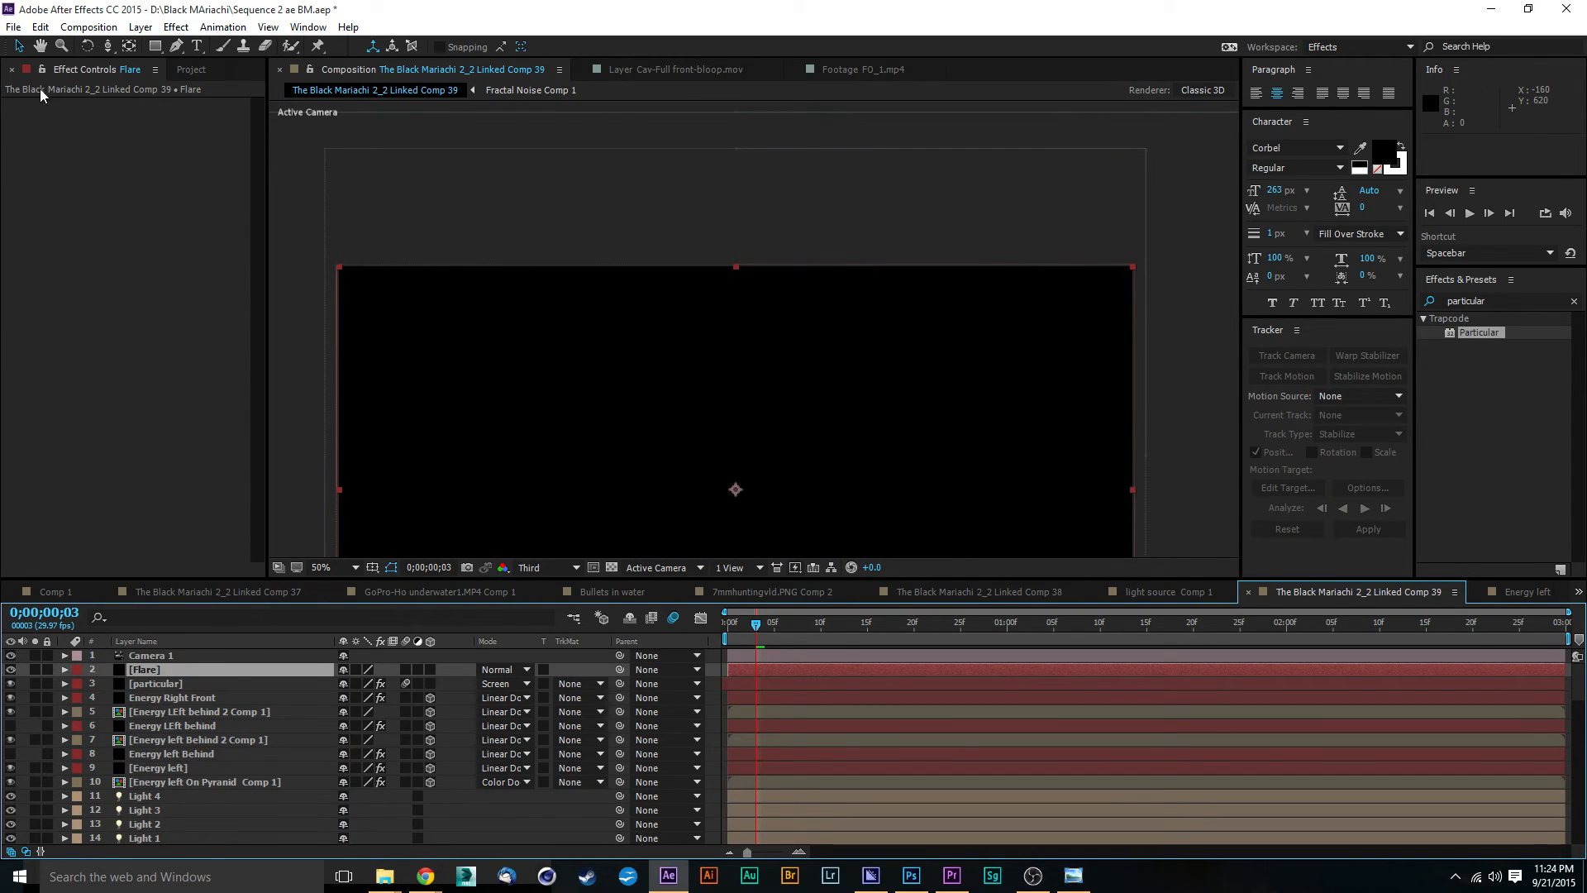
Step: Find BCC Lens Flare 3D among the BCC9 Lights effects and apply it to the Flare layer
click(1574, 302)
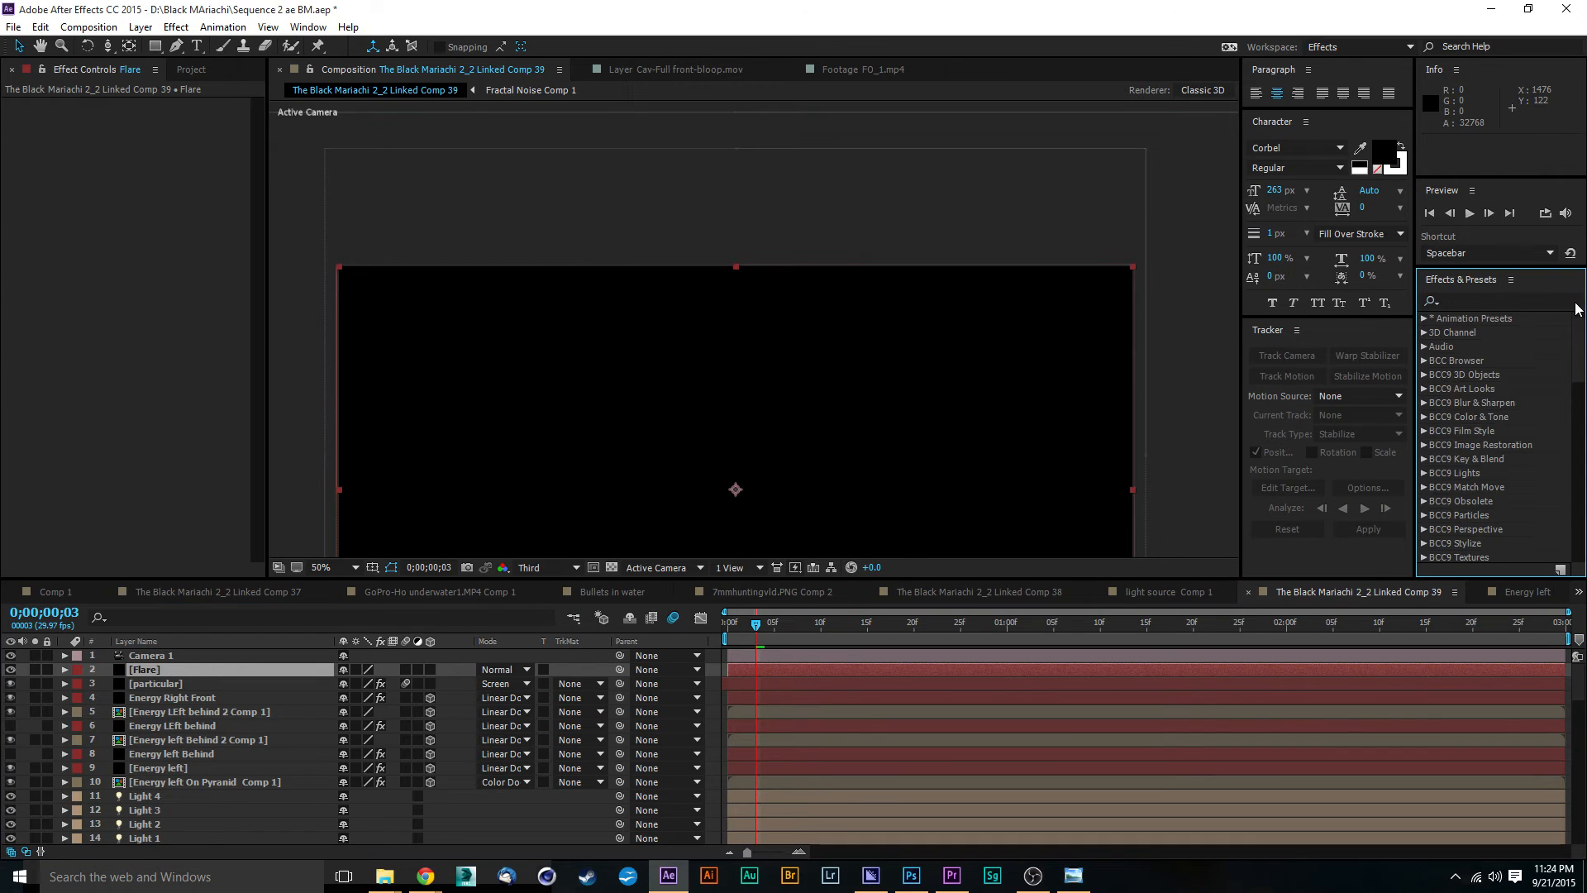
click(1498, 303)
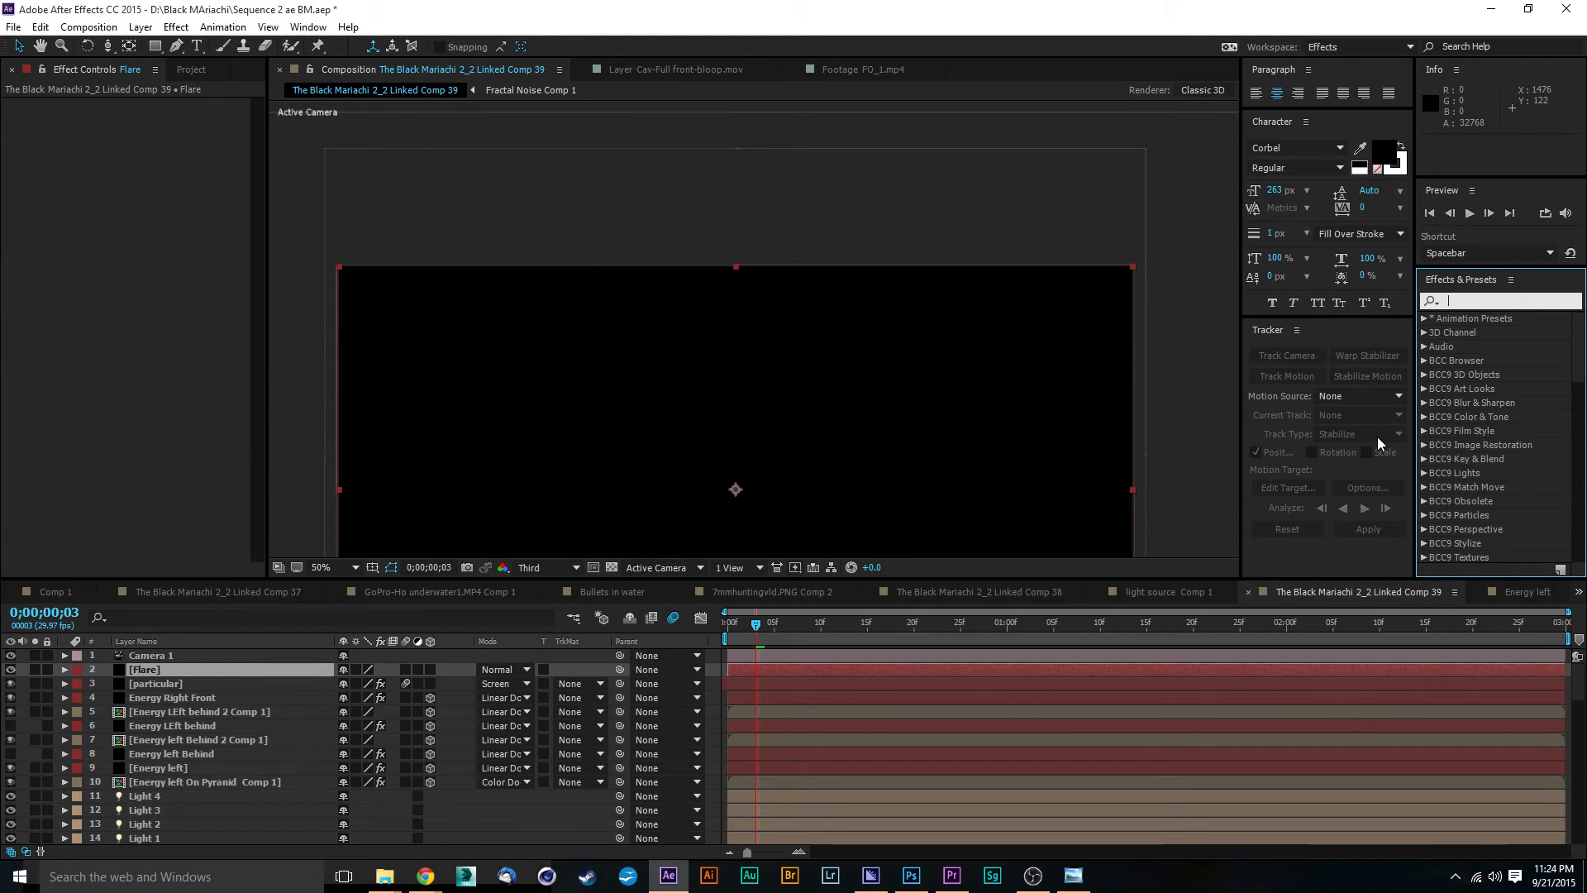
text(co)
key(BackSpace)
key(BackSpace)
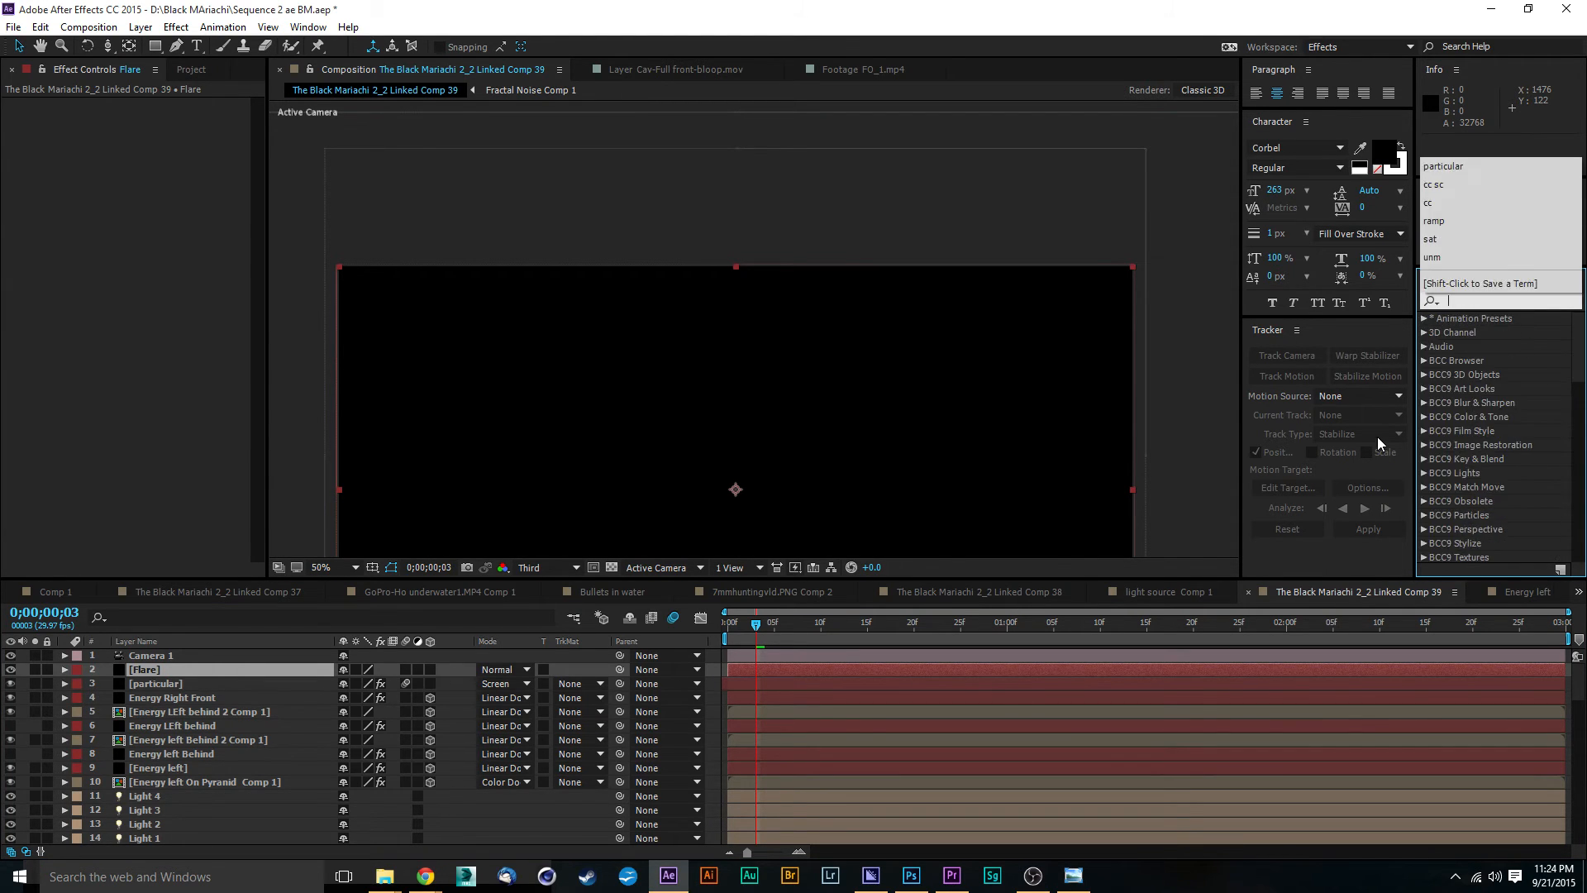
click(1423, 472)
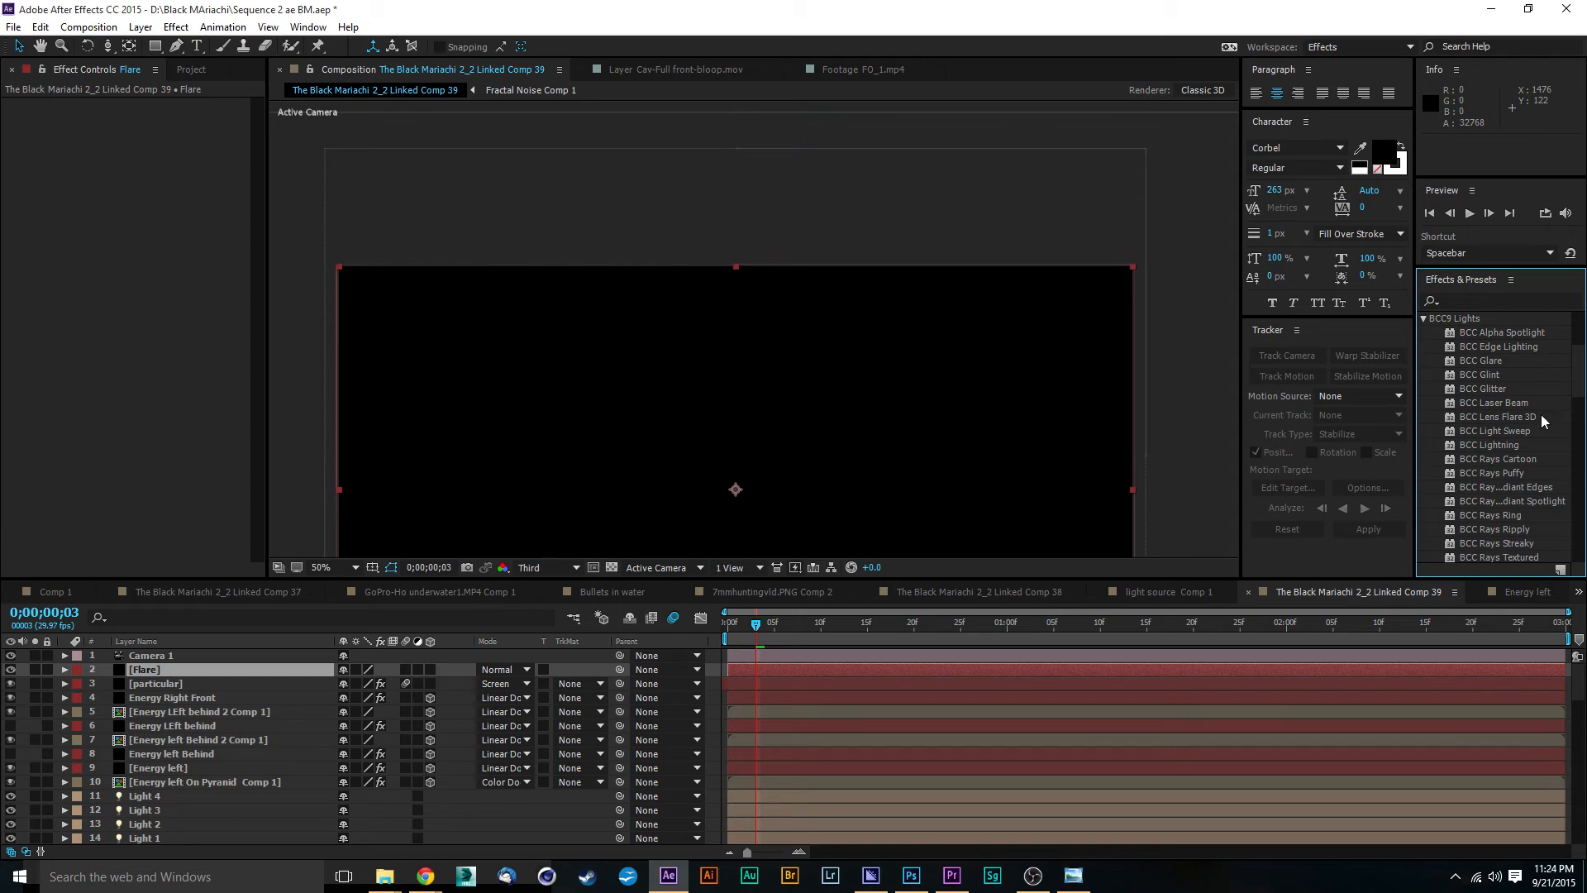
drag(1506, 420, 808, 672)
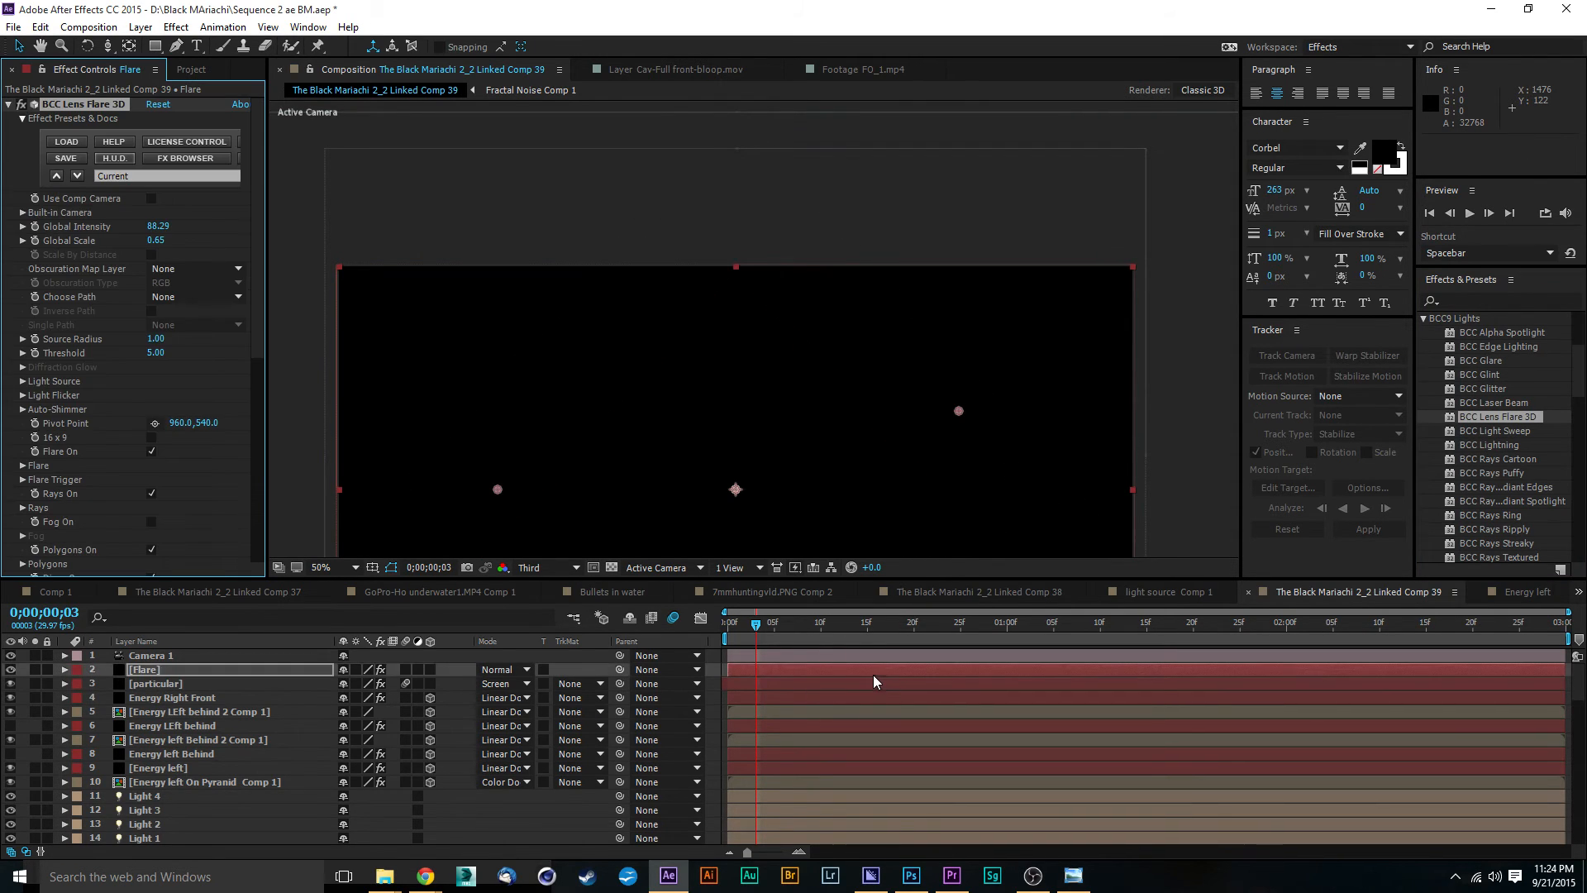
Step: Browse the lens flare presets and apply YZ_SmallBrightFlareOrbsOnLens09 to the flare effect
key(comma)
key(comma)
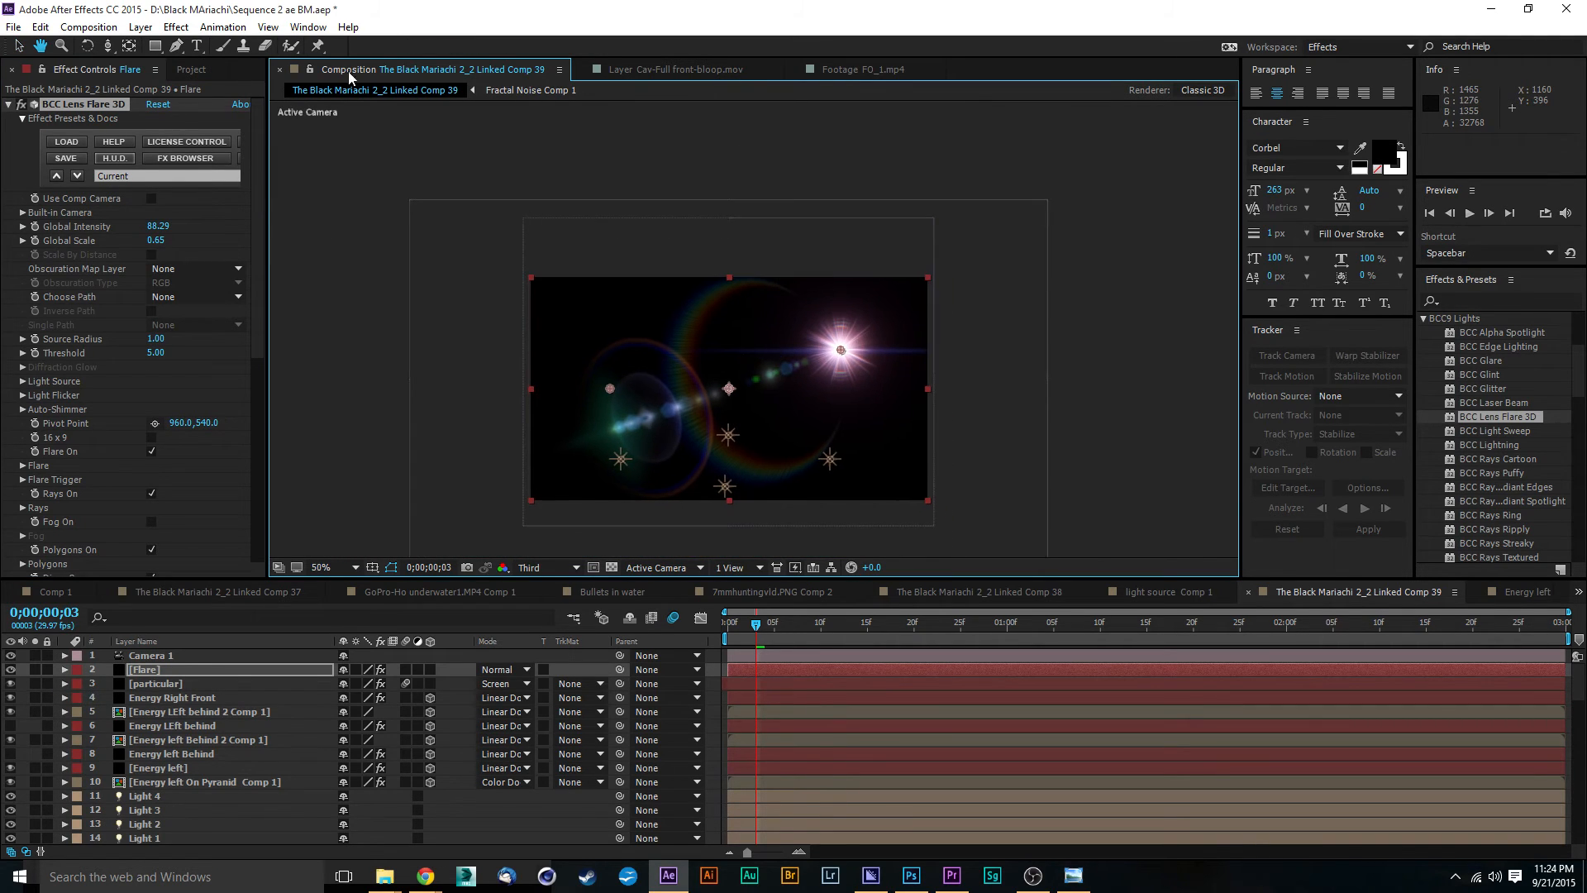
key(period)
key(period)
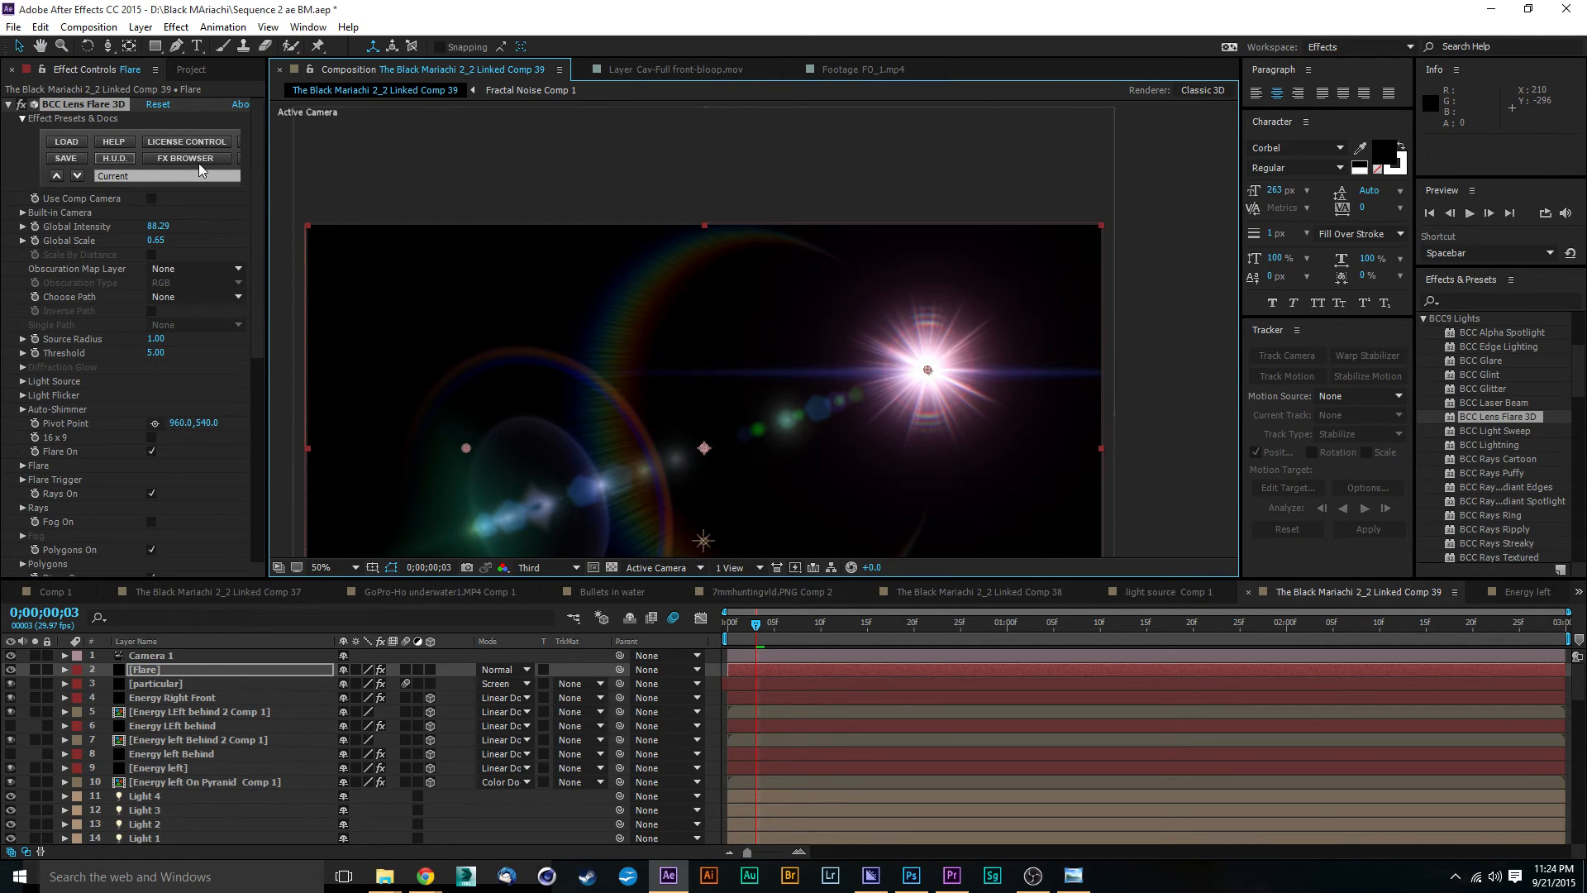
click(196, 159)
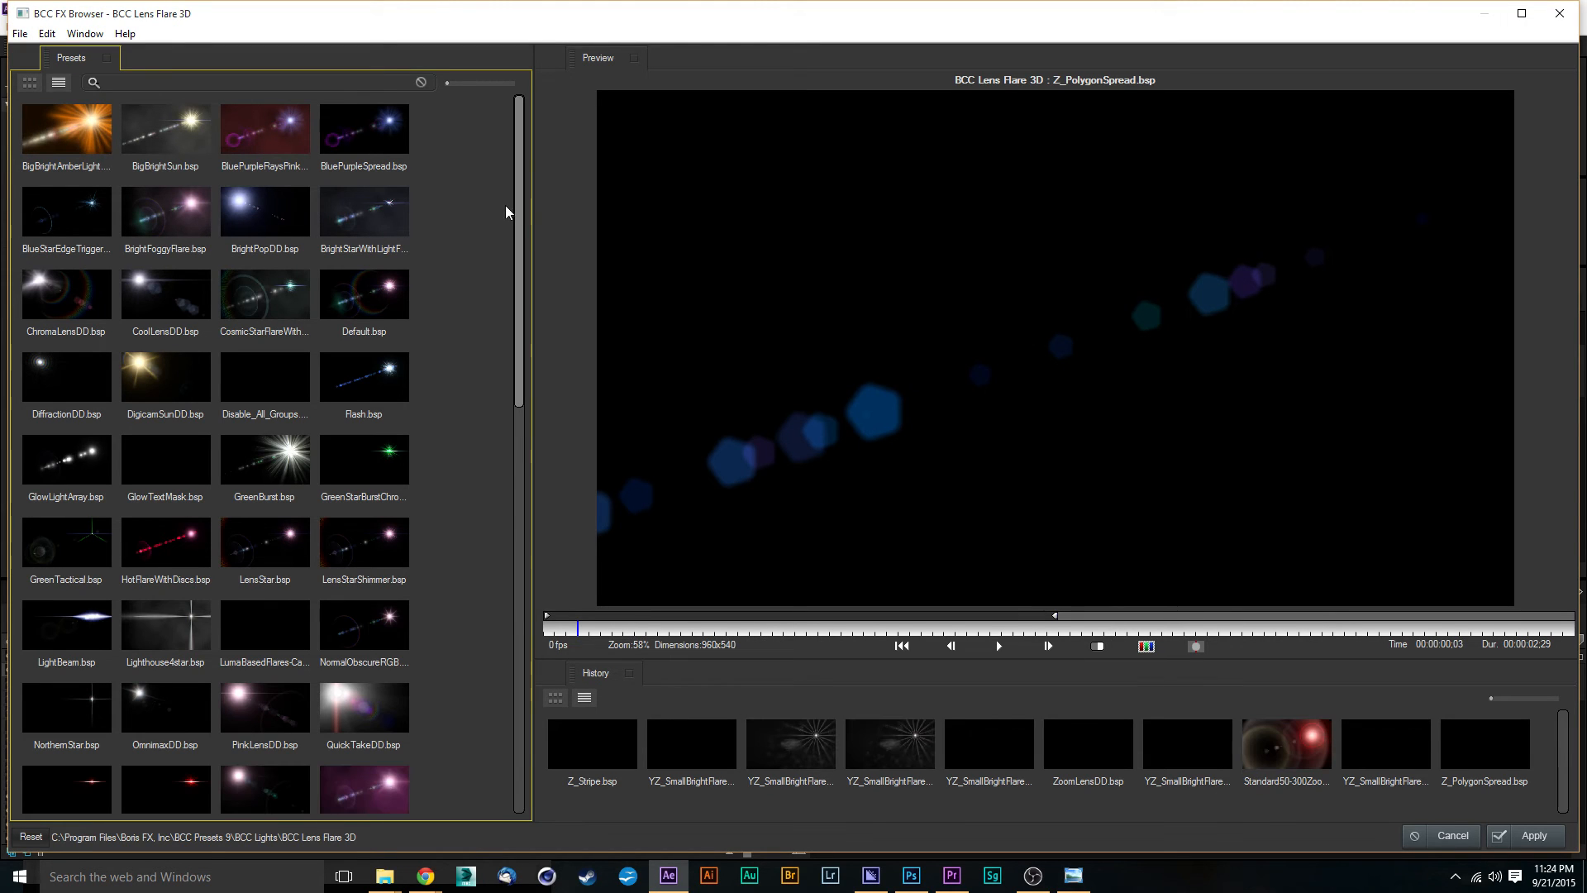
scroll(519, 247, down, 4)
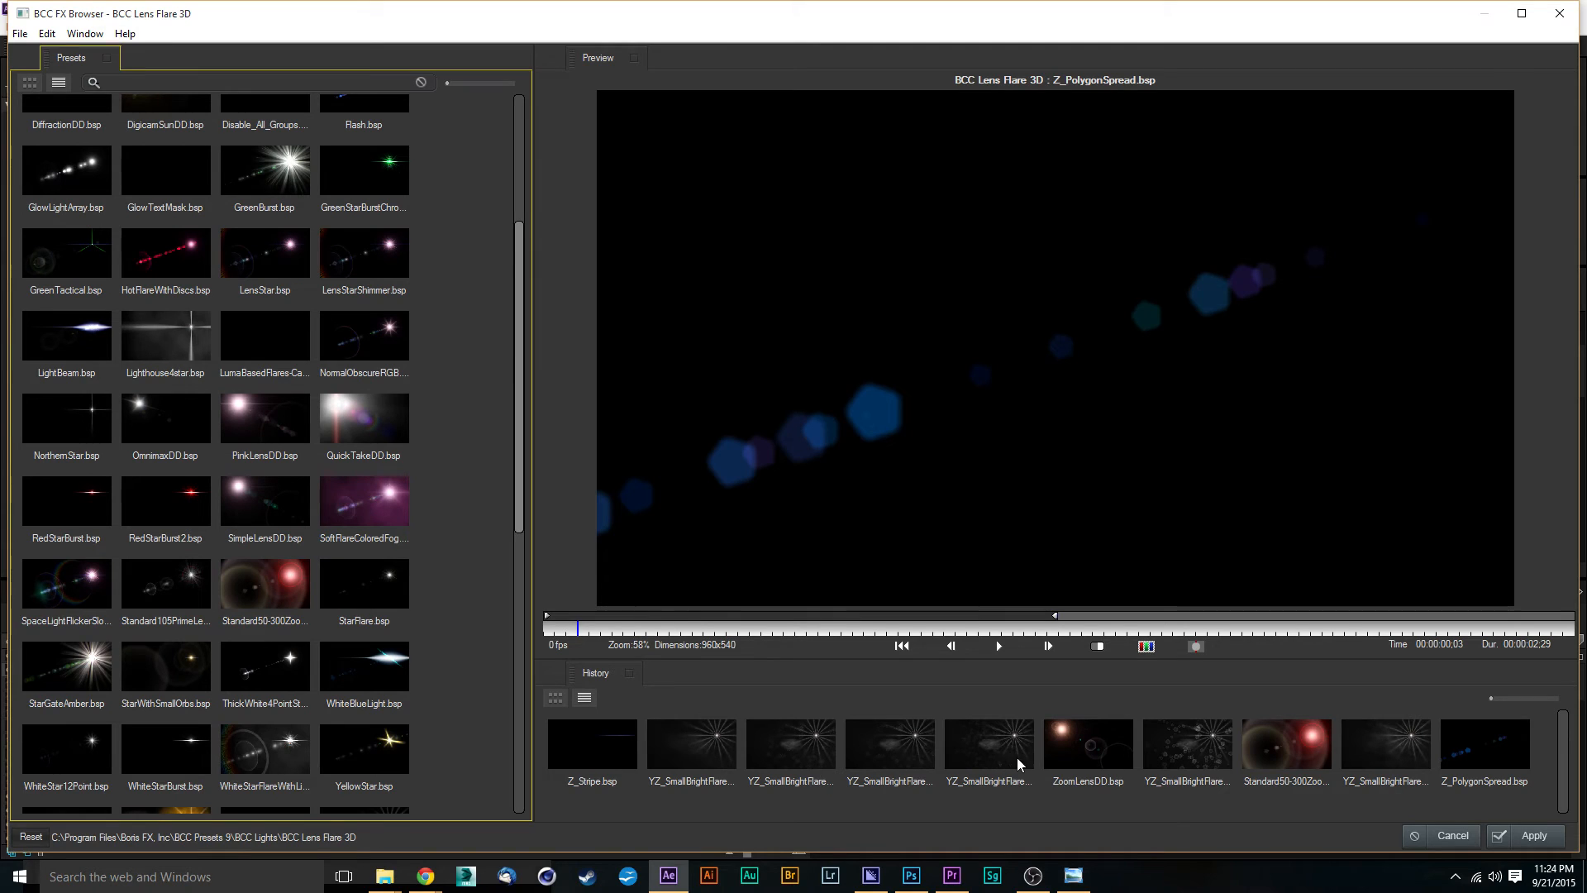
click(720, 745)
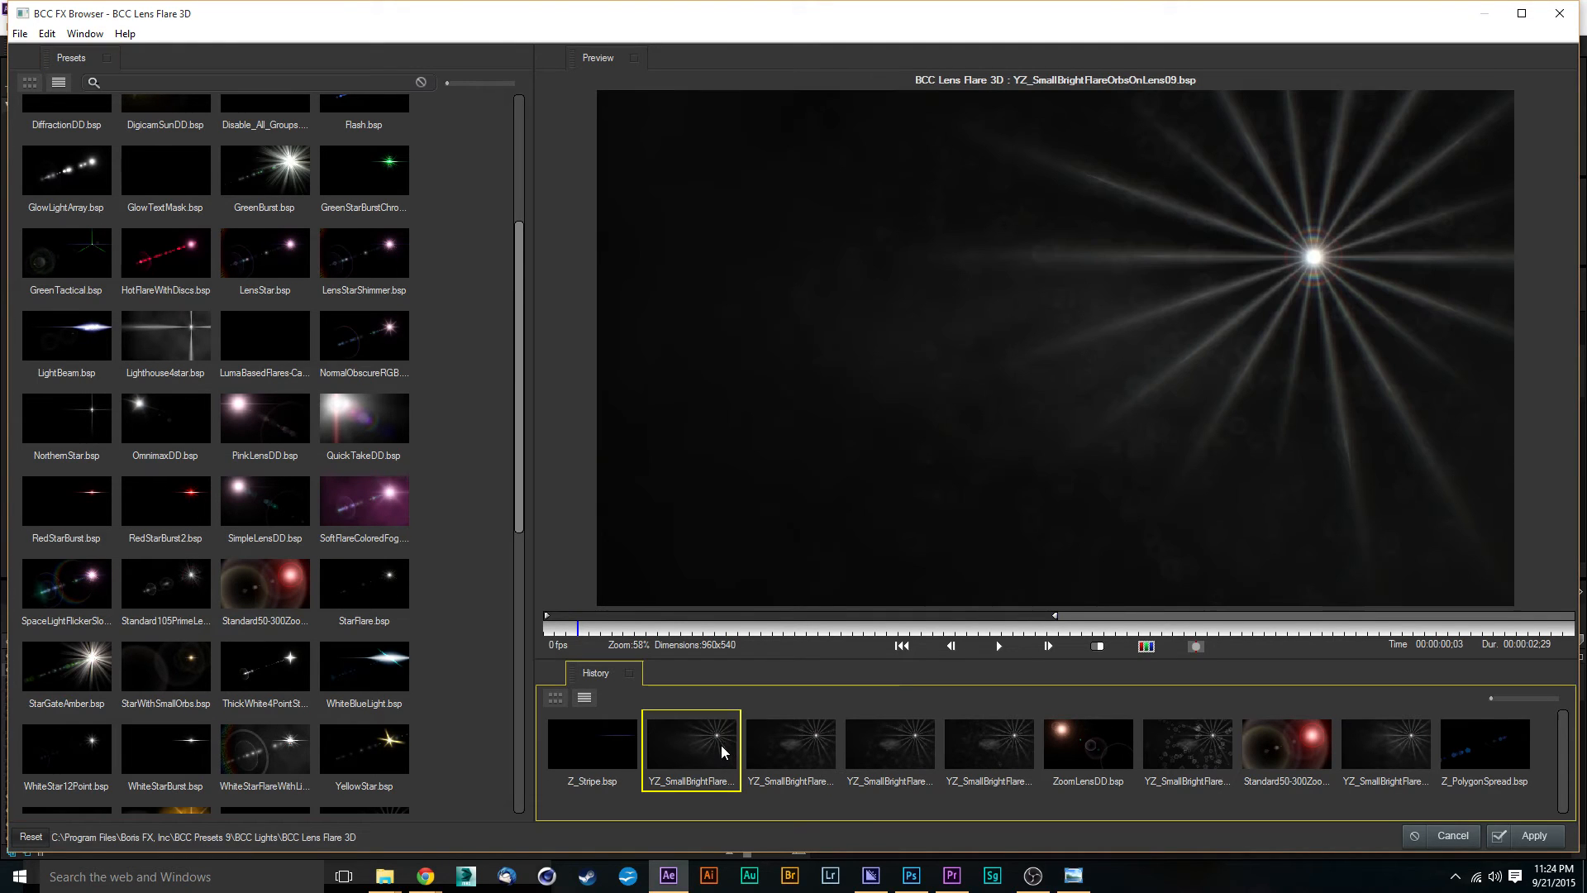
click(1518, 835)
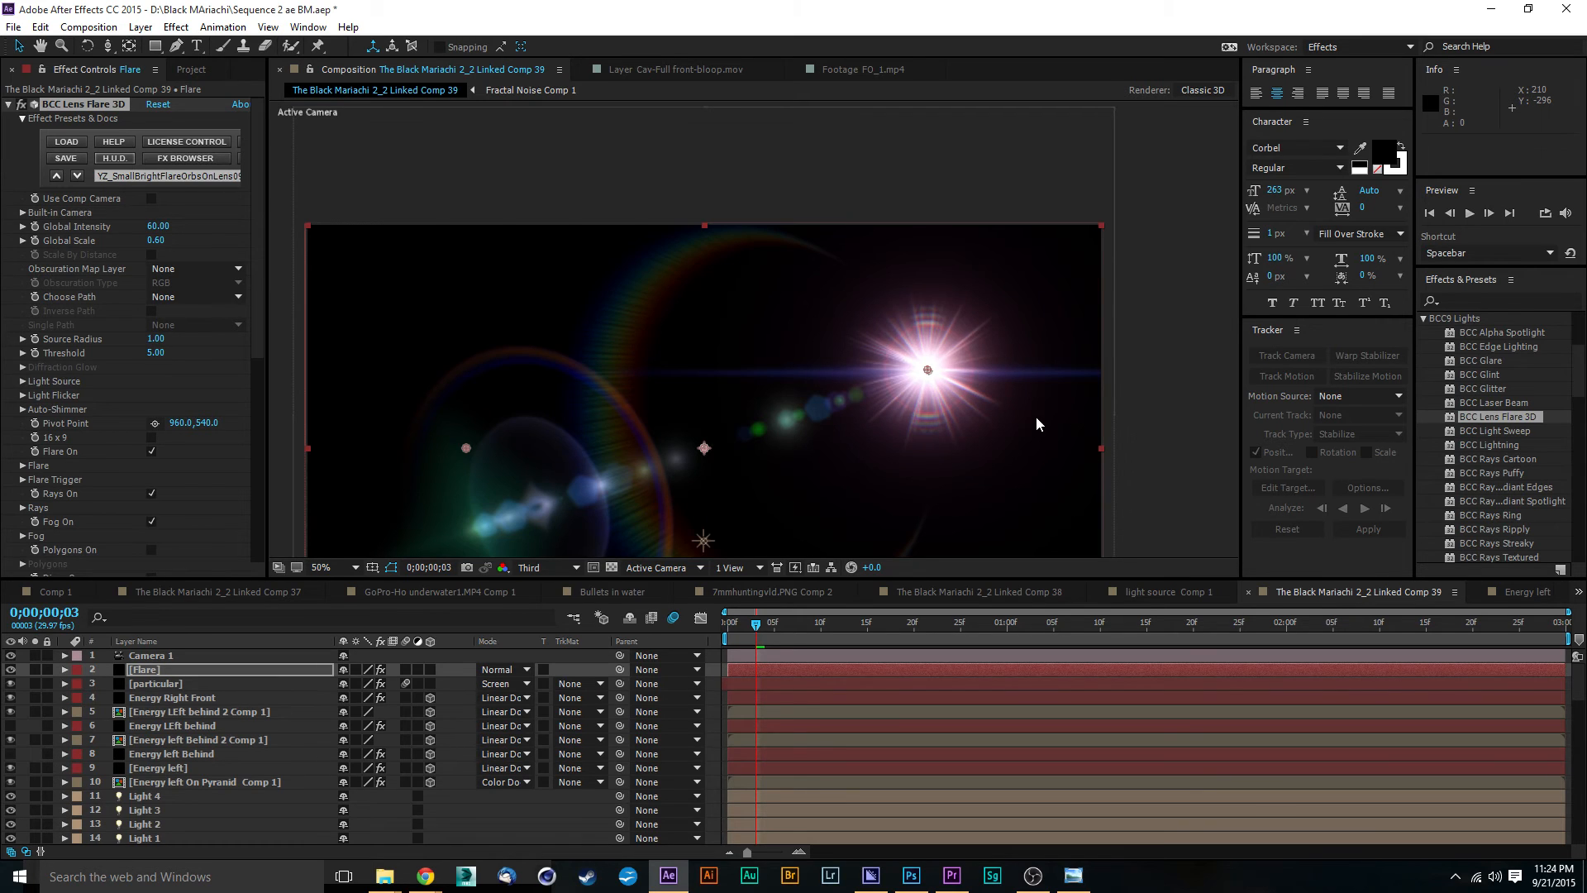
Step: Search the effects for "sat" and apply Hue/Saturation to the Flare layer
click(1512, 302)
text(sat)
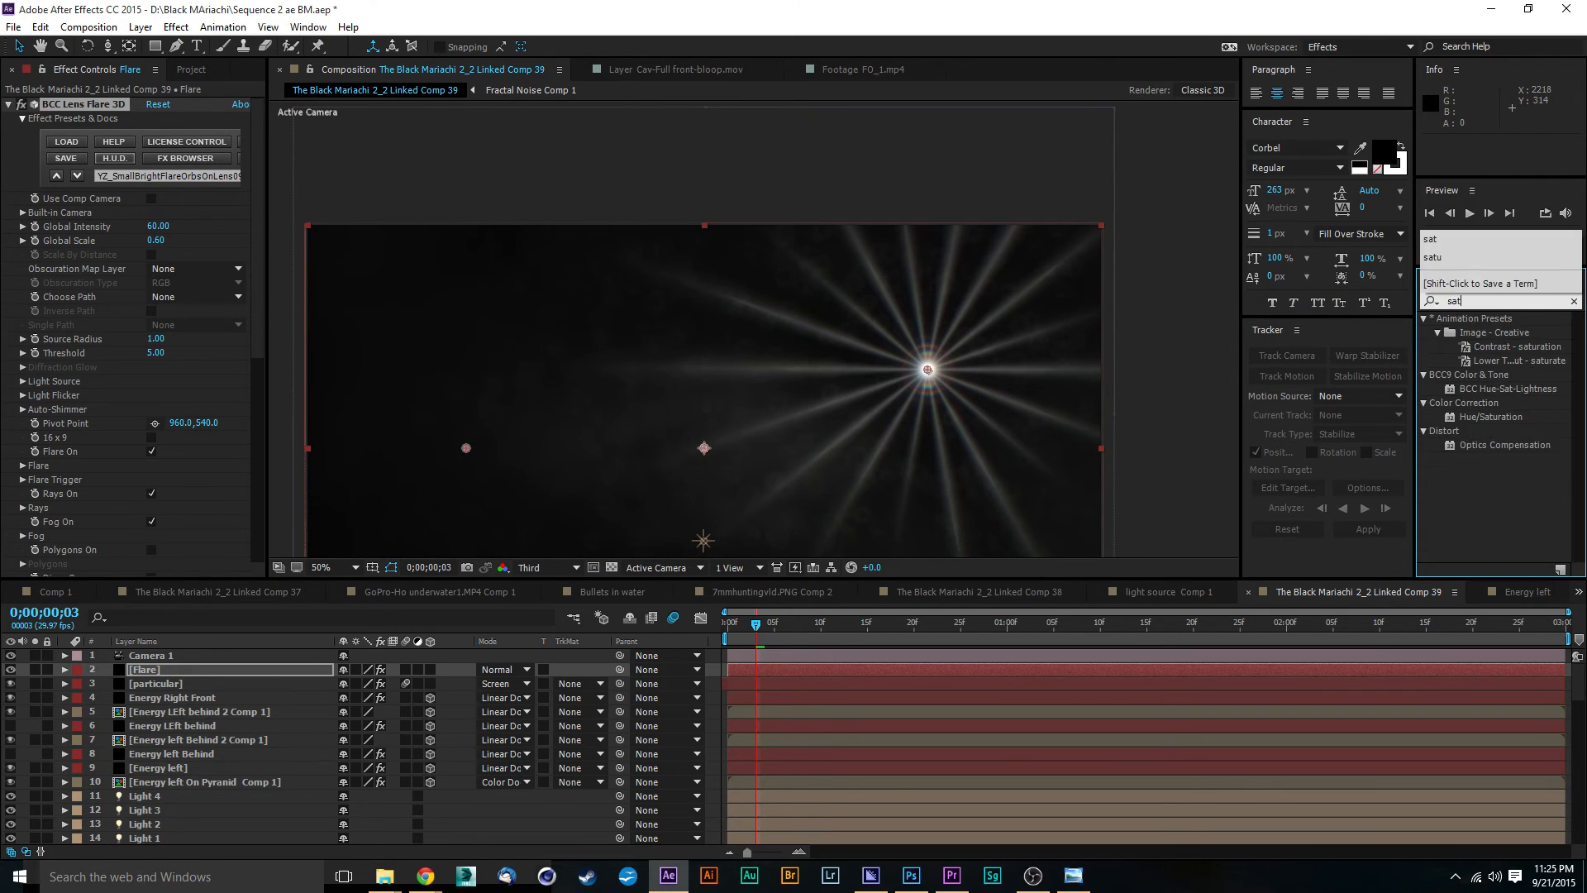
drag(1491, 417, 840, 668)
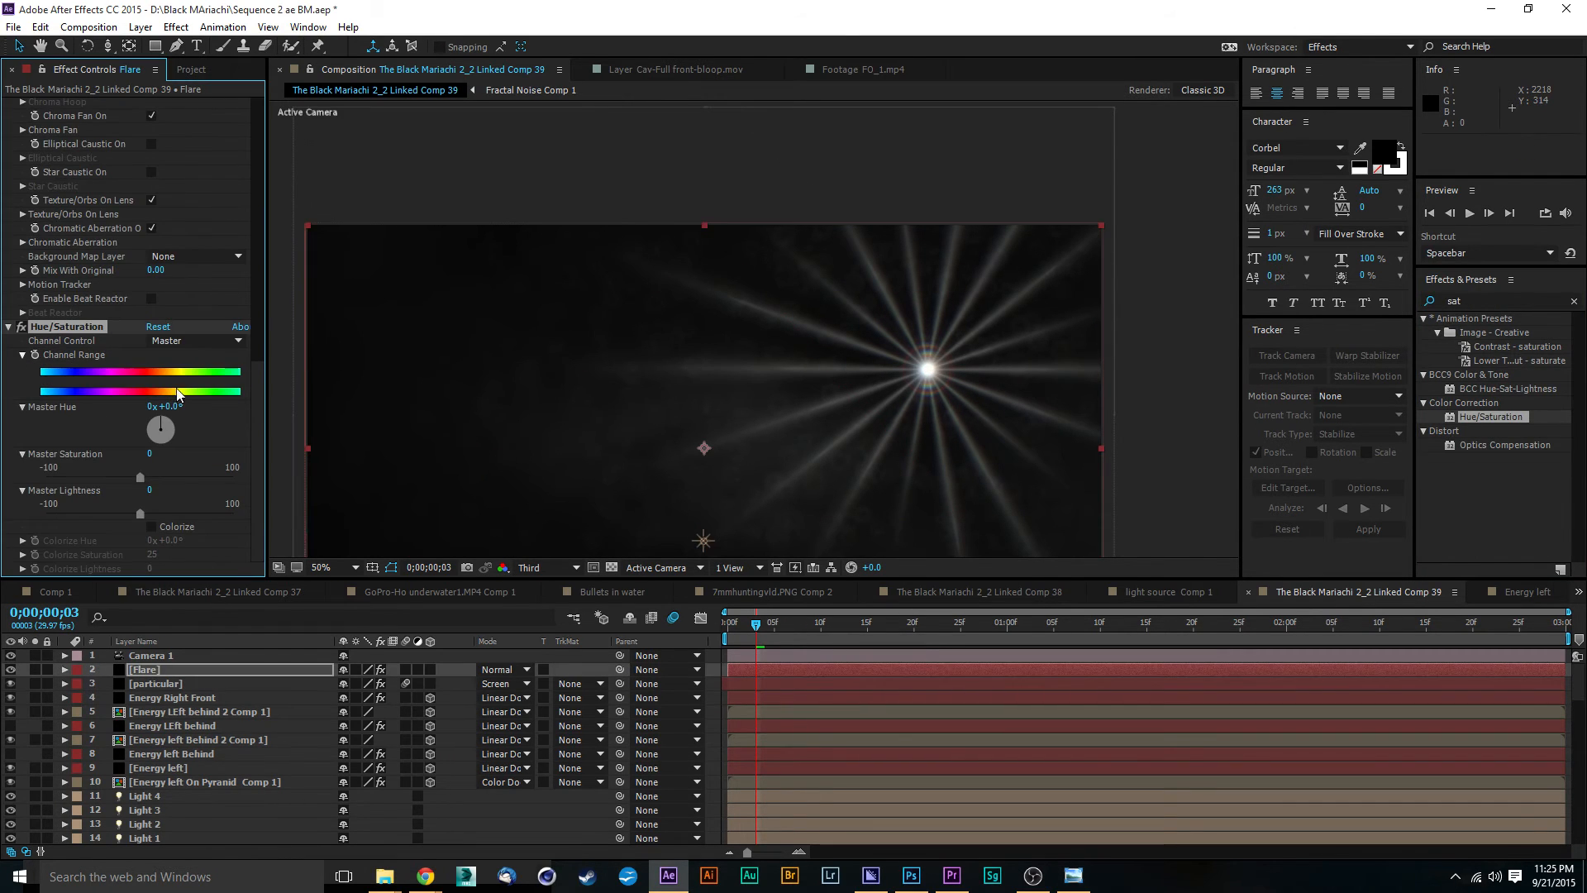
Step: Colorize the flare with a hue of 16° and saturation of 55, and set the Flare layer's blending mode to Color Dodge
click(152, 526)
drag(152, 555, 189, 542)
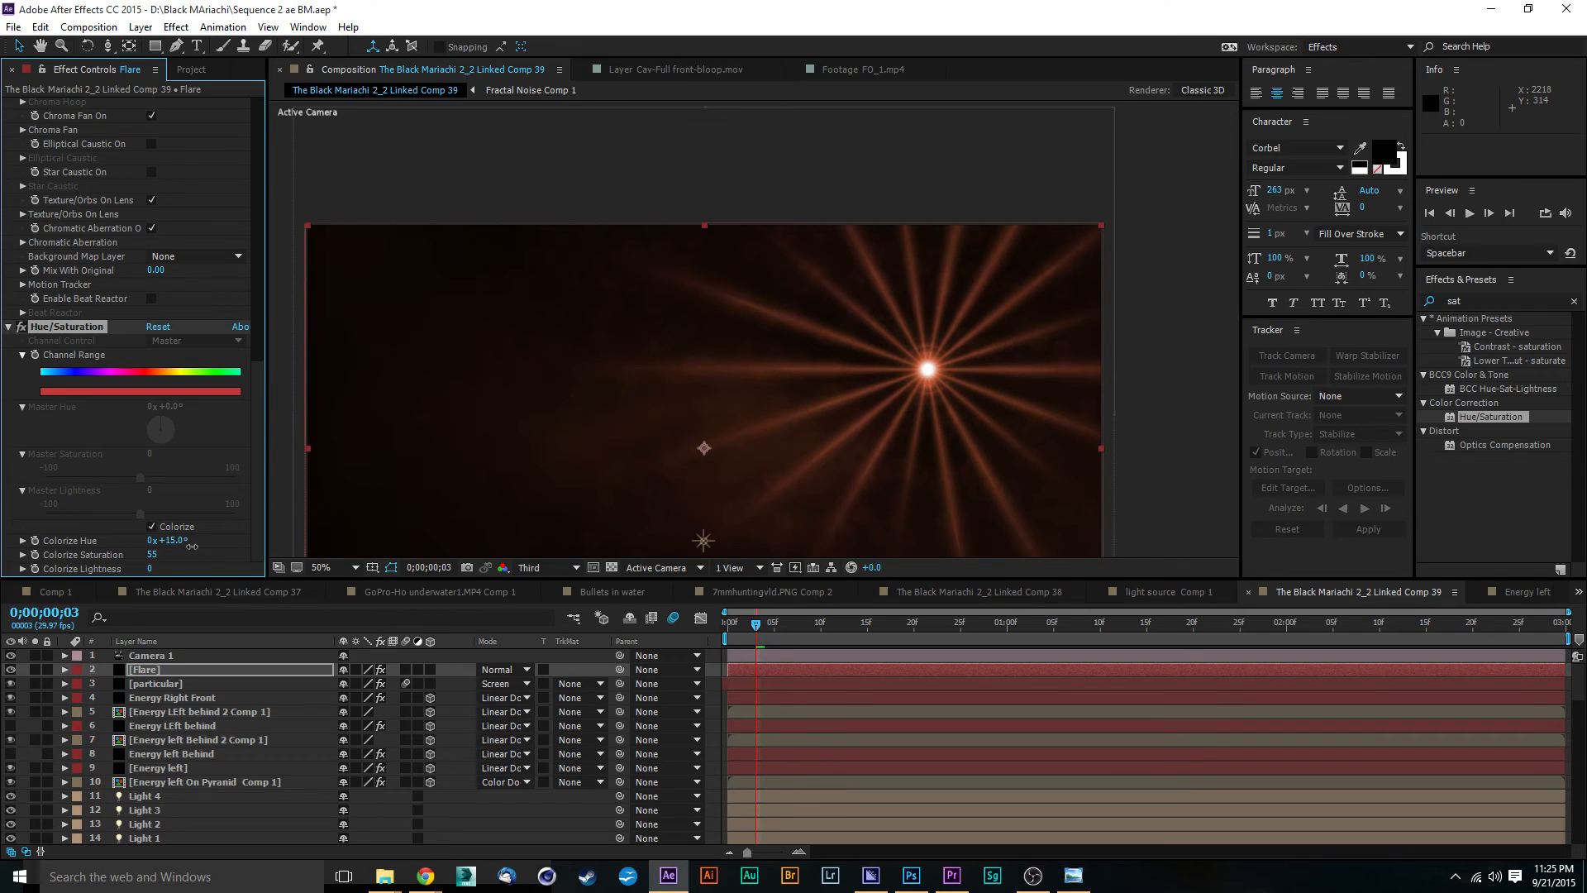
click(499, 670)
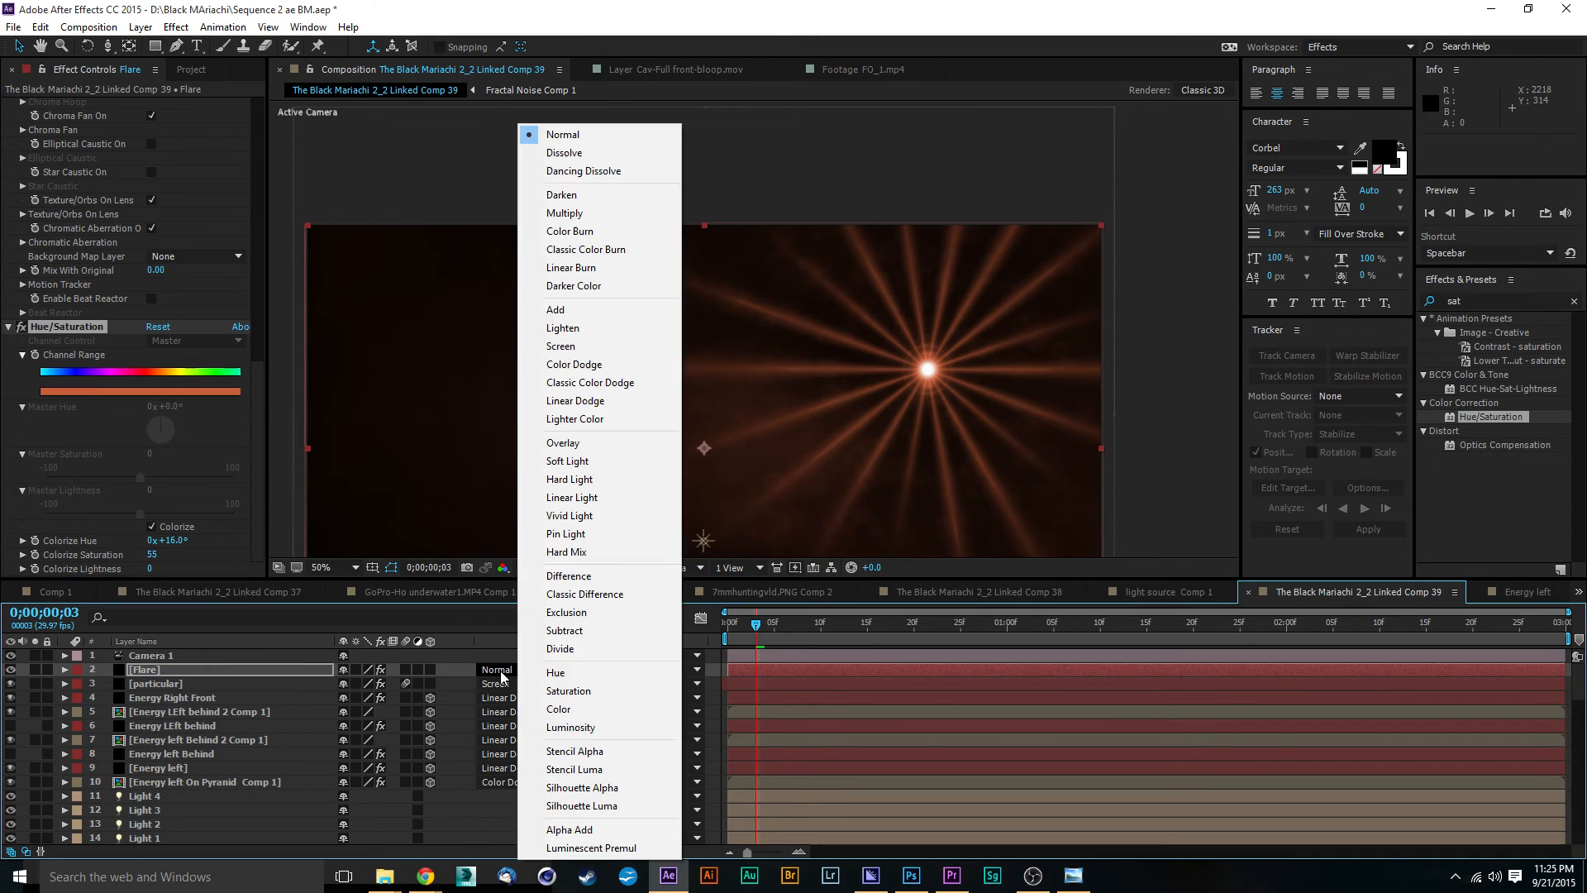
click(608, 364)
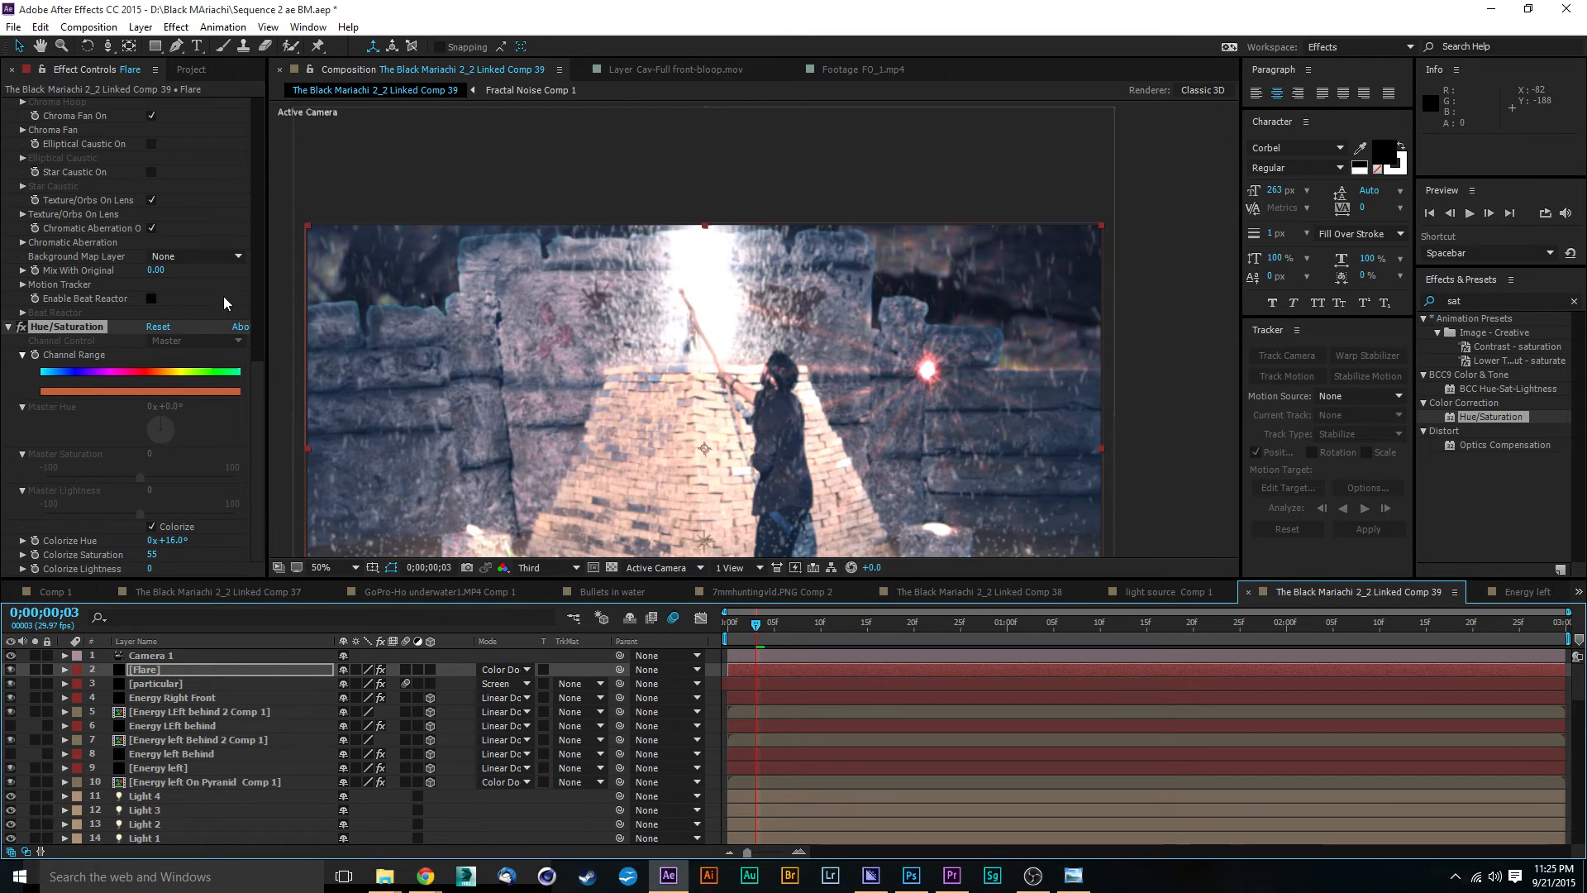
Step: Position the flare's built-in light source at the tip of the man's staff, at 904, 146
drag(258, 378, 273, 143)
click(23, 349)
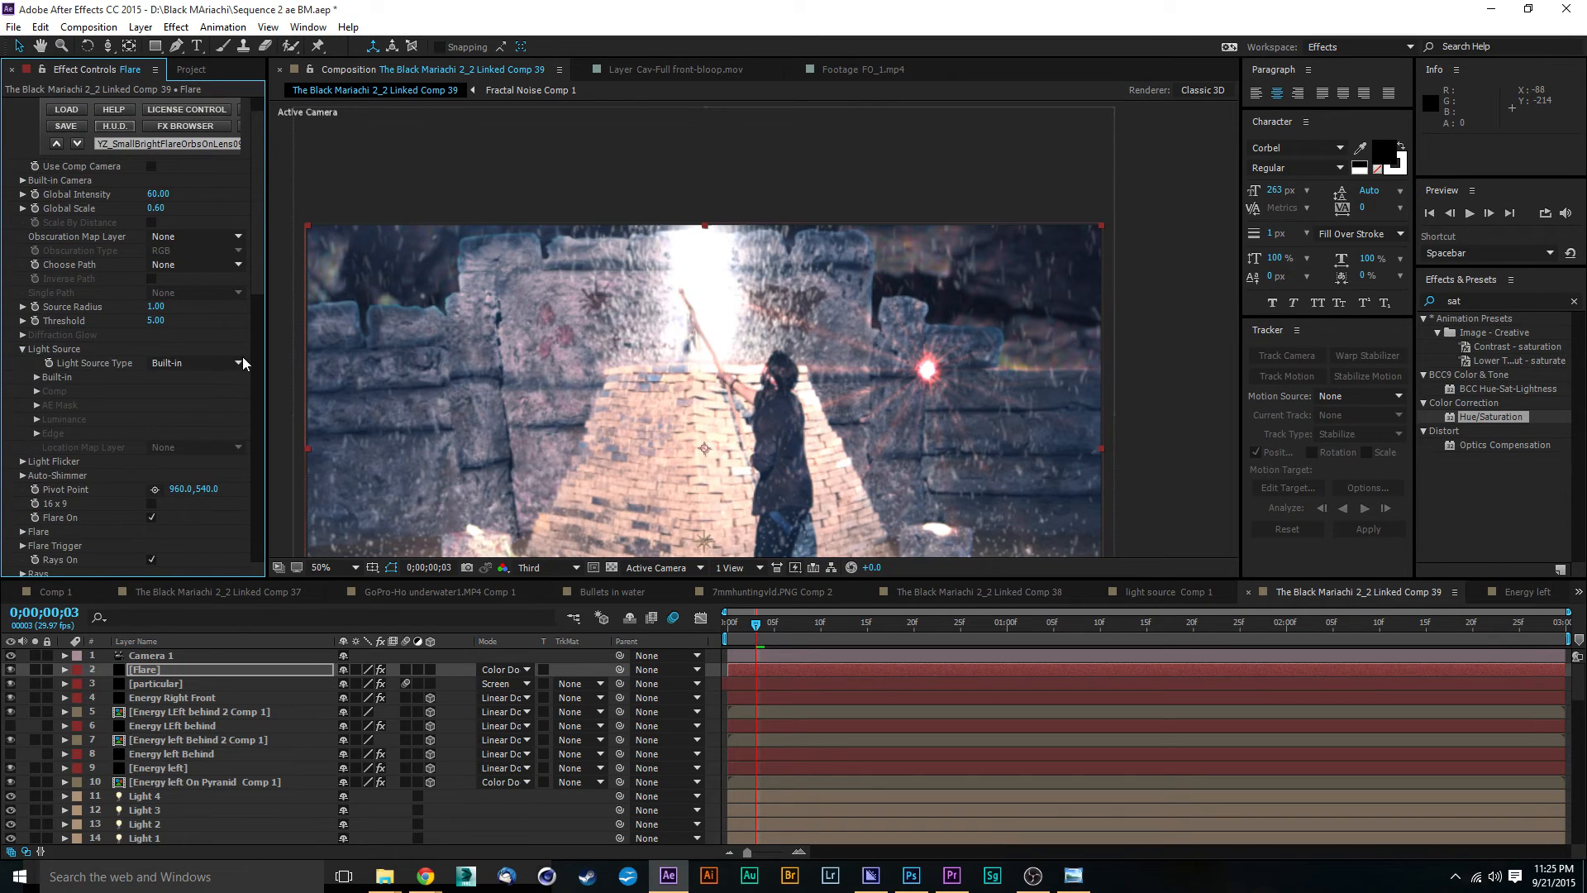
click(37, 377)
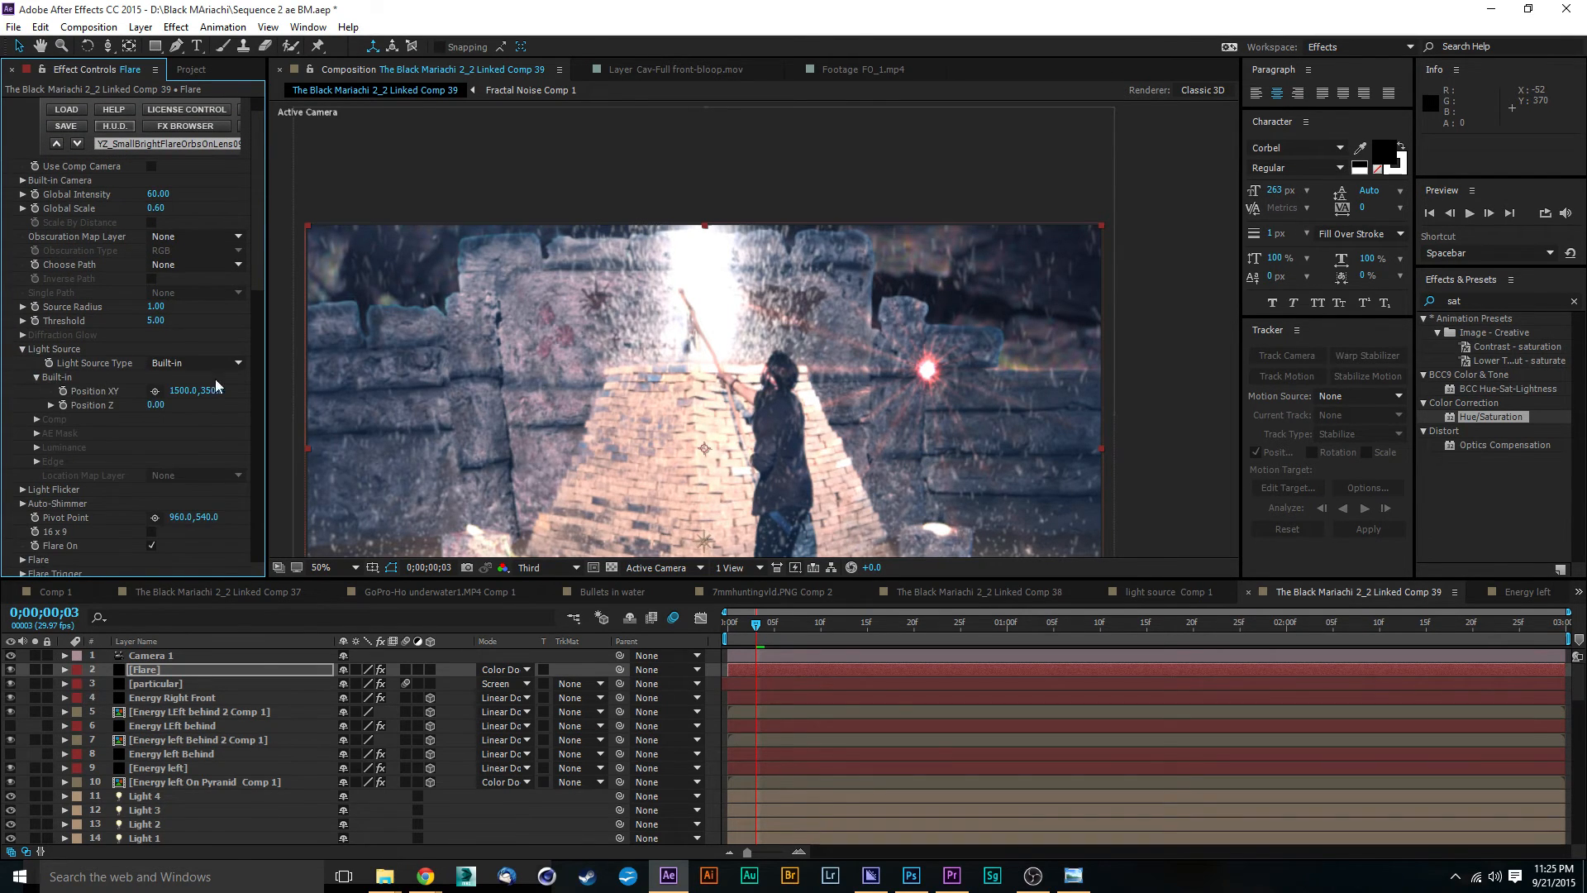
click(154, 390)
drag(778, 401, 682, 291)
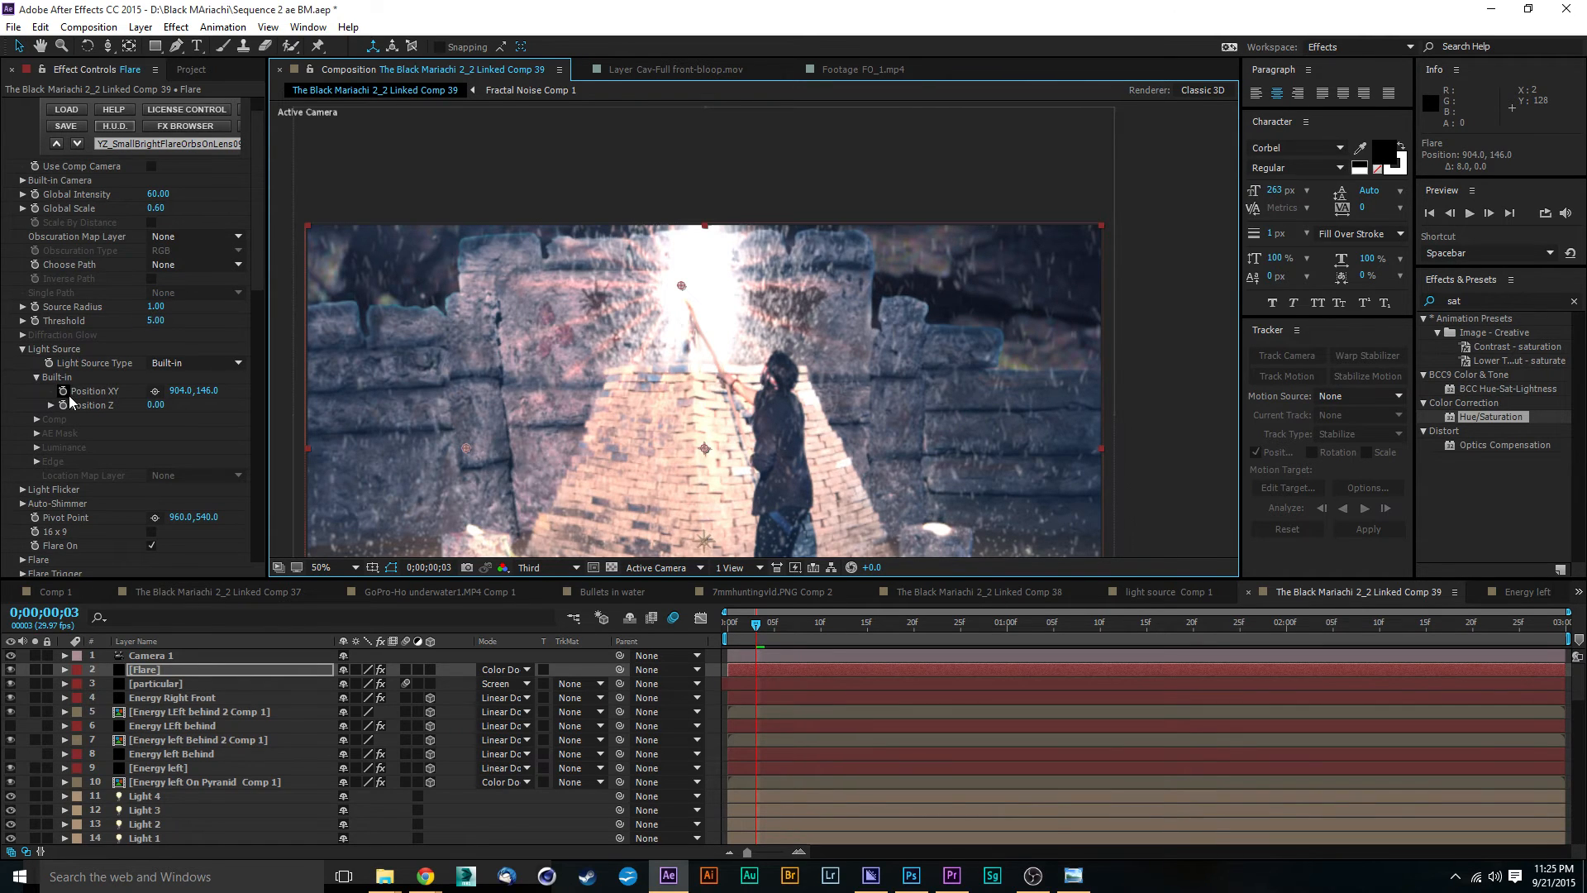
Step: Enable keyframing for the flare's Position XY and set it to 900, 152 at 0;00;00;00
click(70, 395)
click(729, 628)
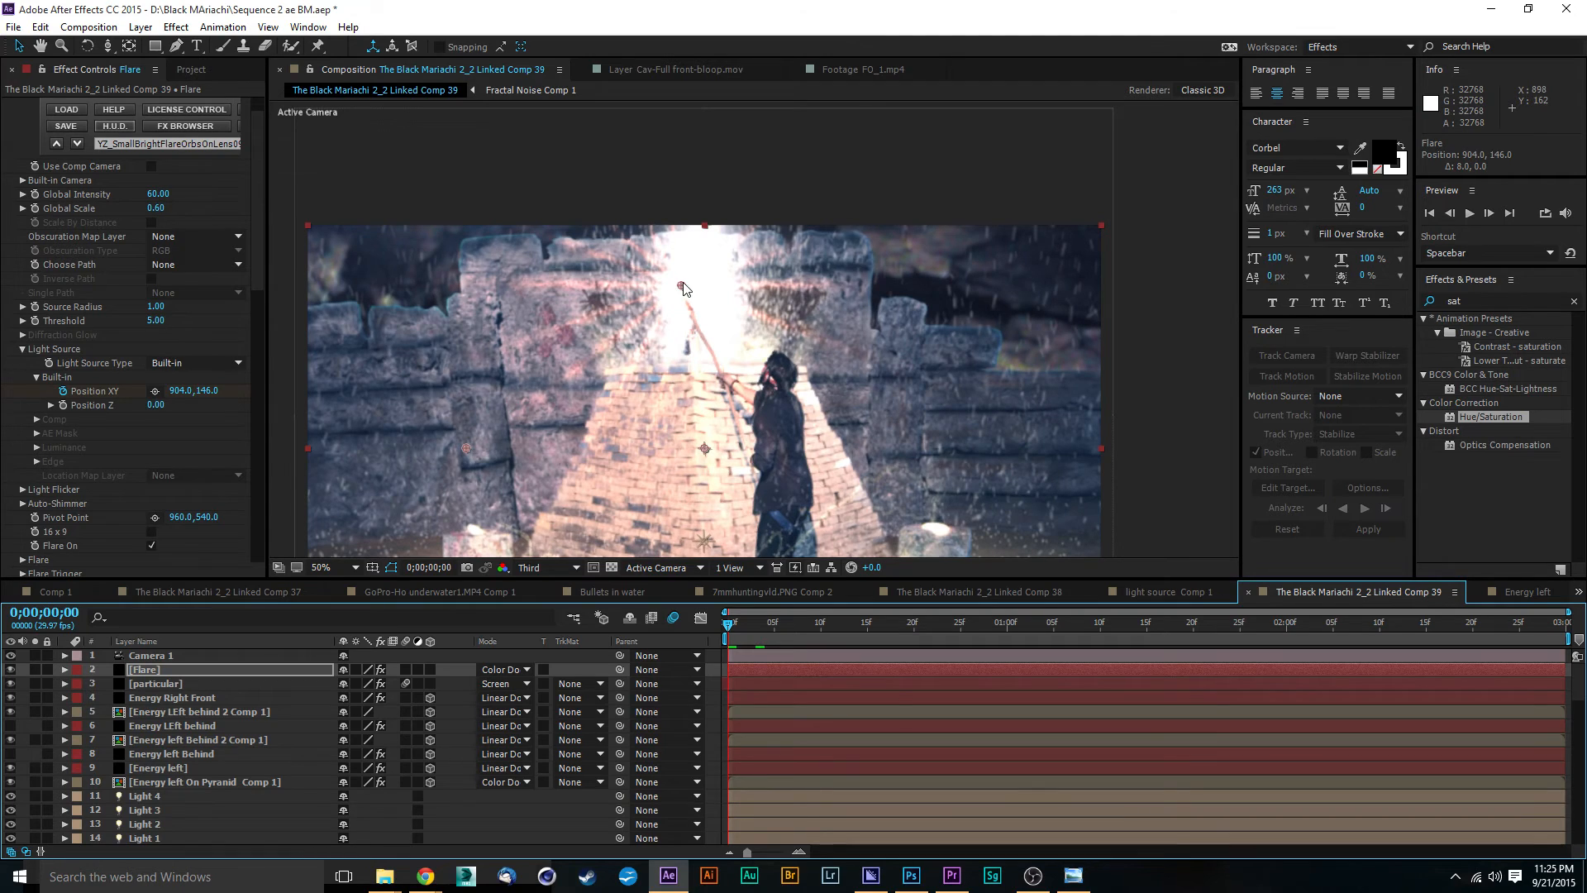
drag(683, 288, 682, 291)
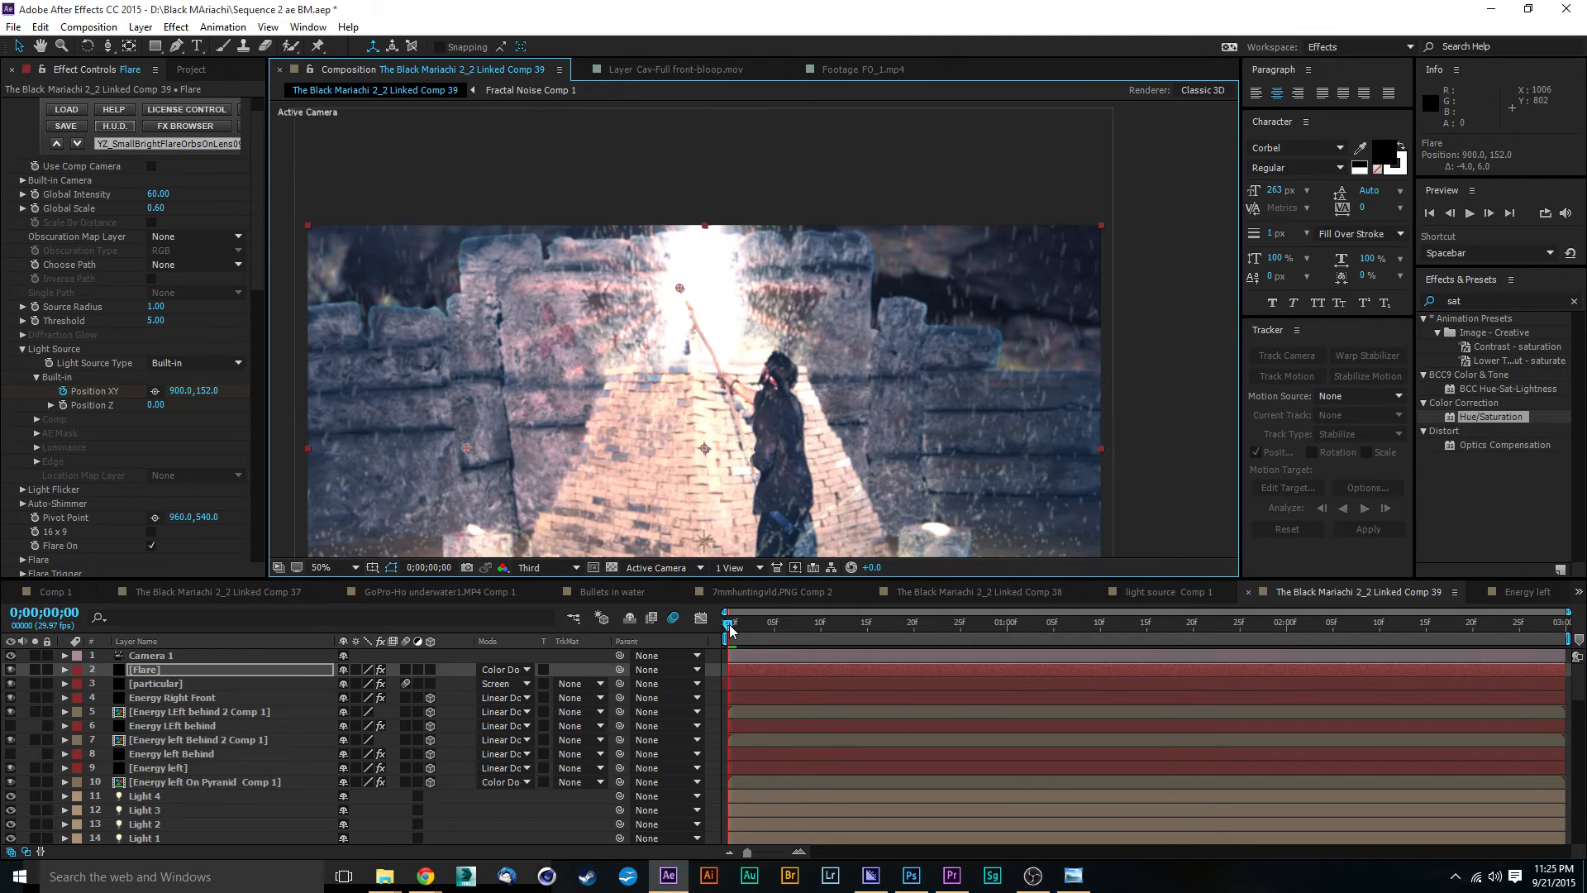
Step: Keyframe the flare's Position XY at 892, 116 at 0;00;00;20, at 888, 96 at 0;00;01;00, and at 876, 82 at 0;00;01;10
drag(729, 629, 911, 632)
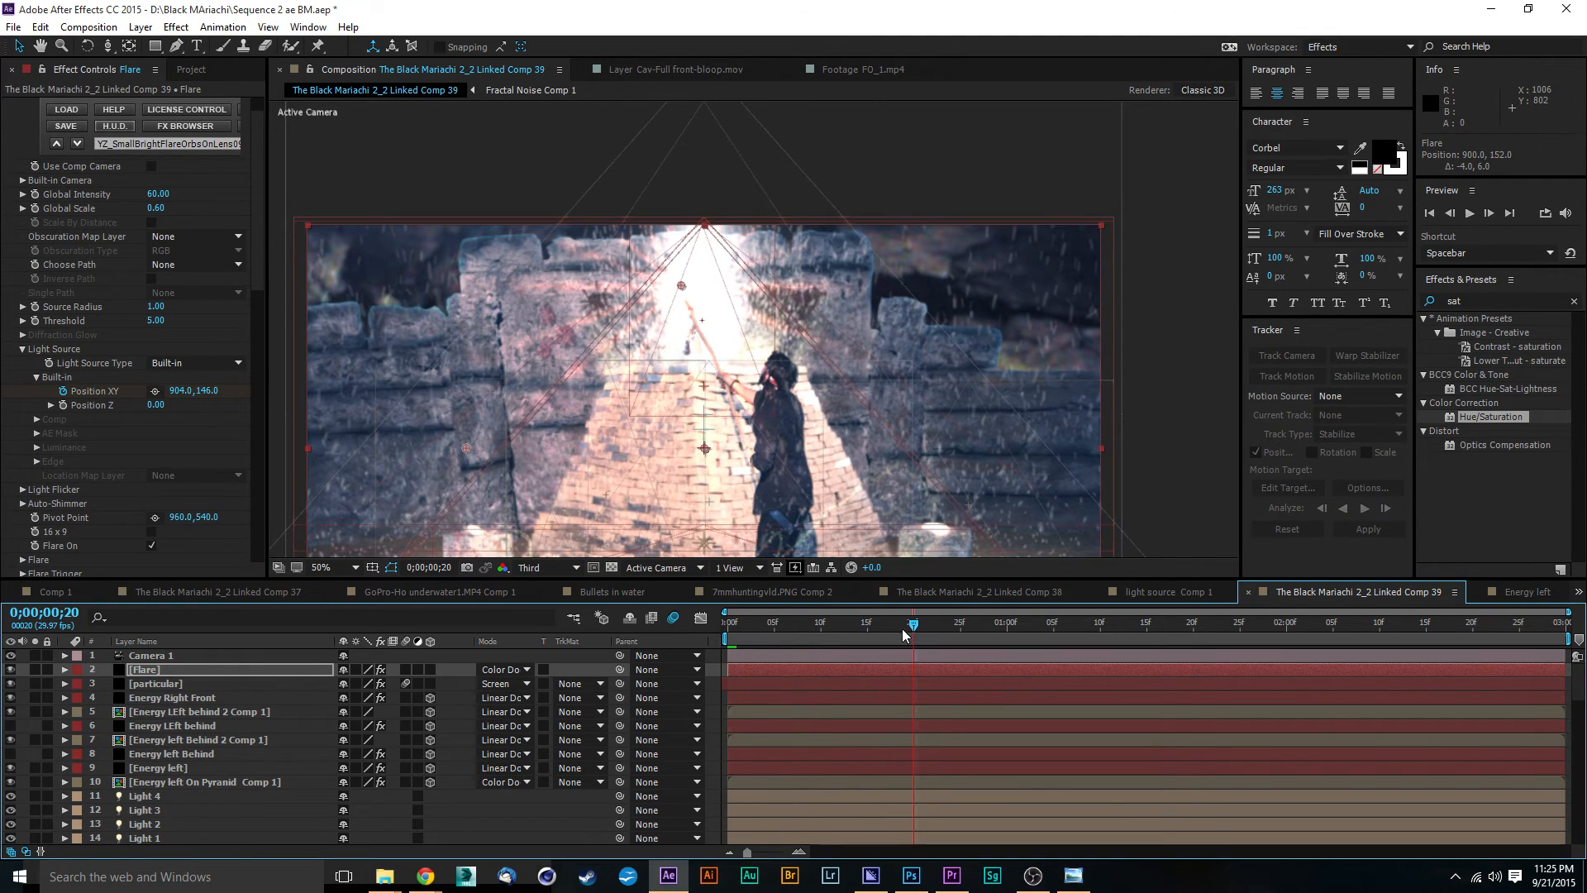
drag(685, 289, 680, 277)
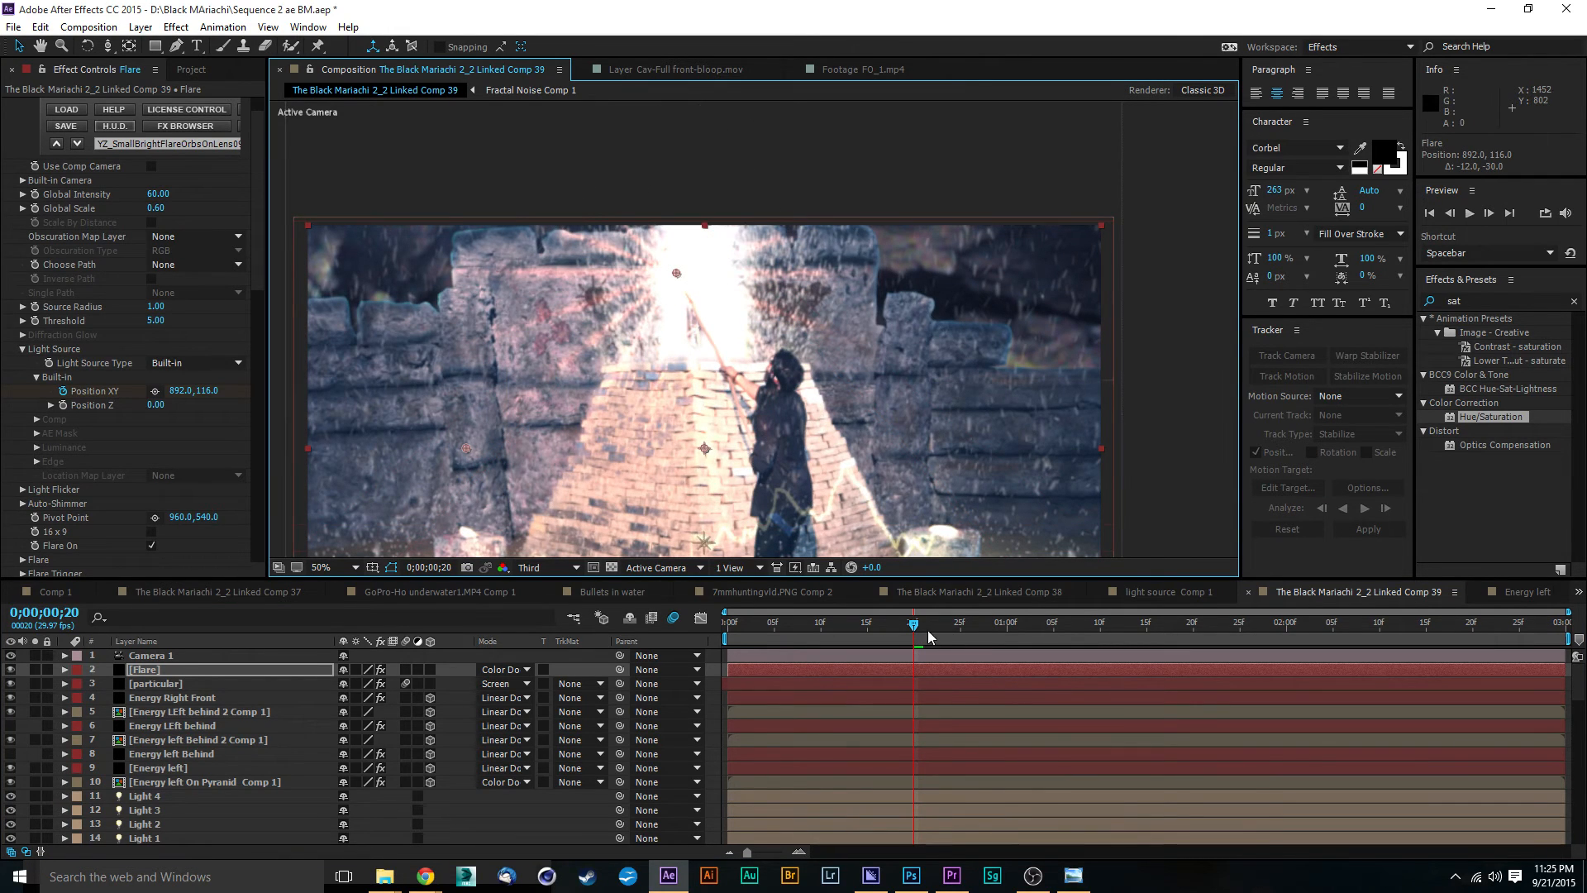
drag(912, 629, 1007, 626)
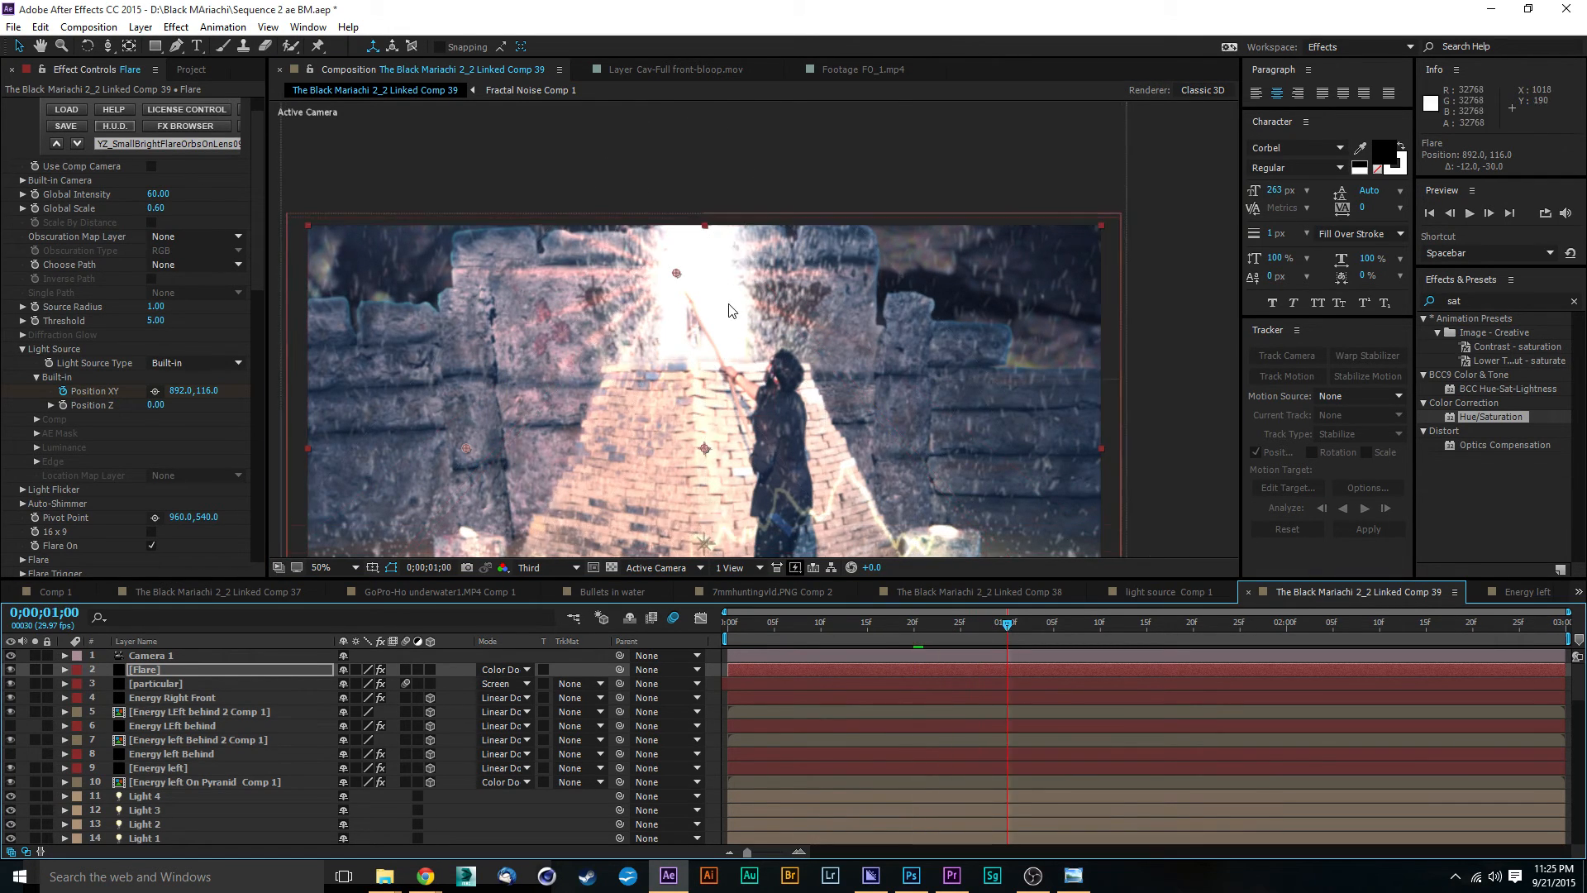
drag(676, 274, 675, 268)
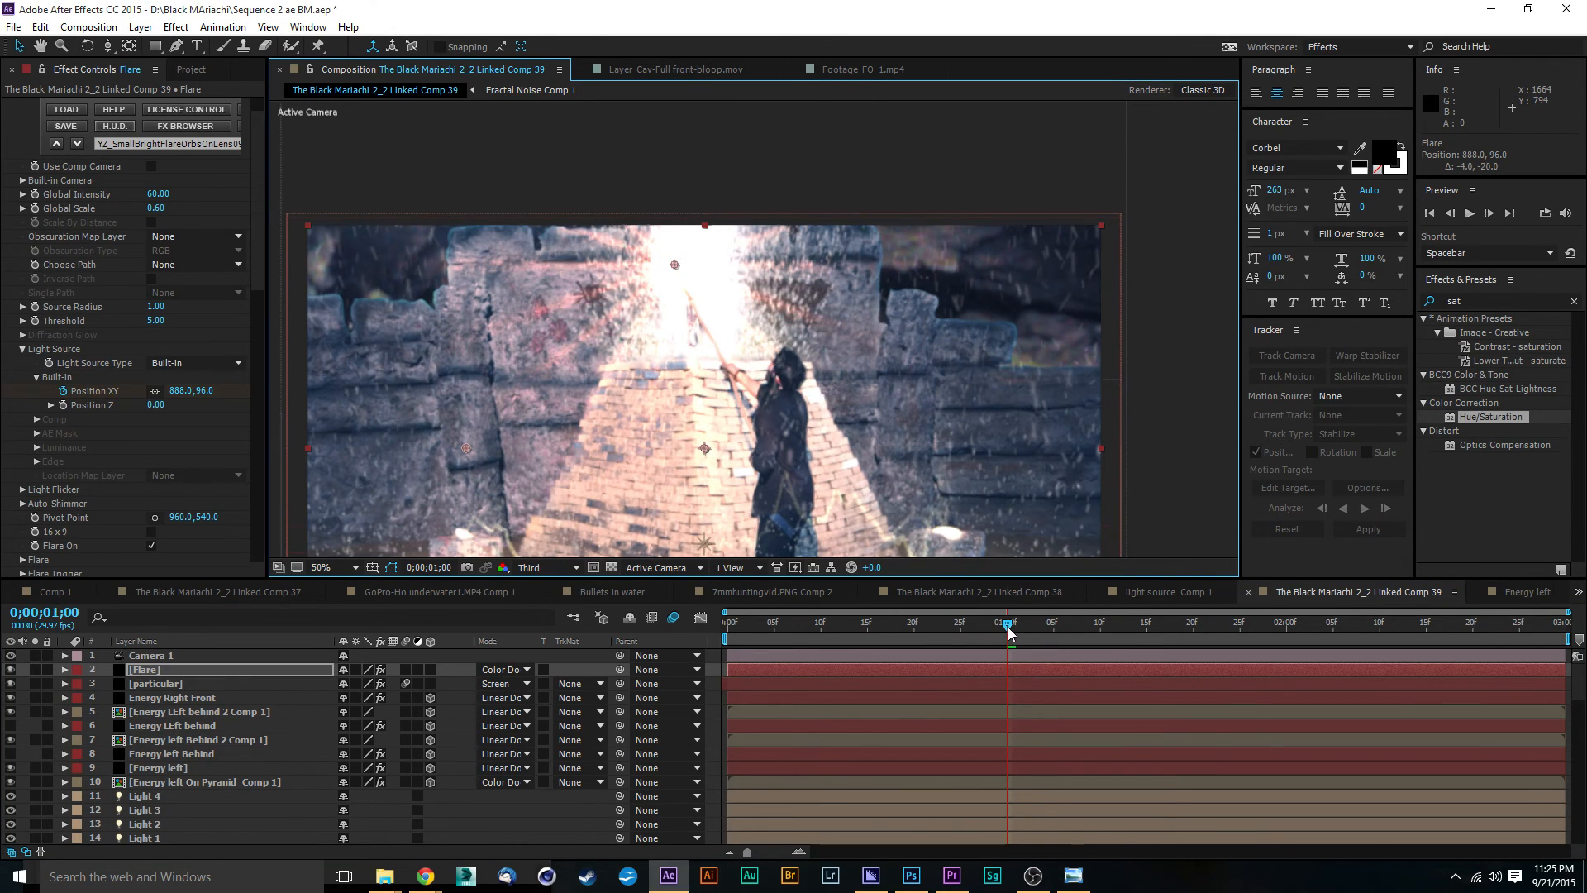
key(shift+Page_Down)
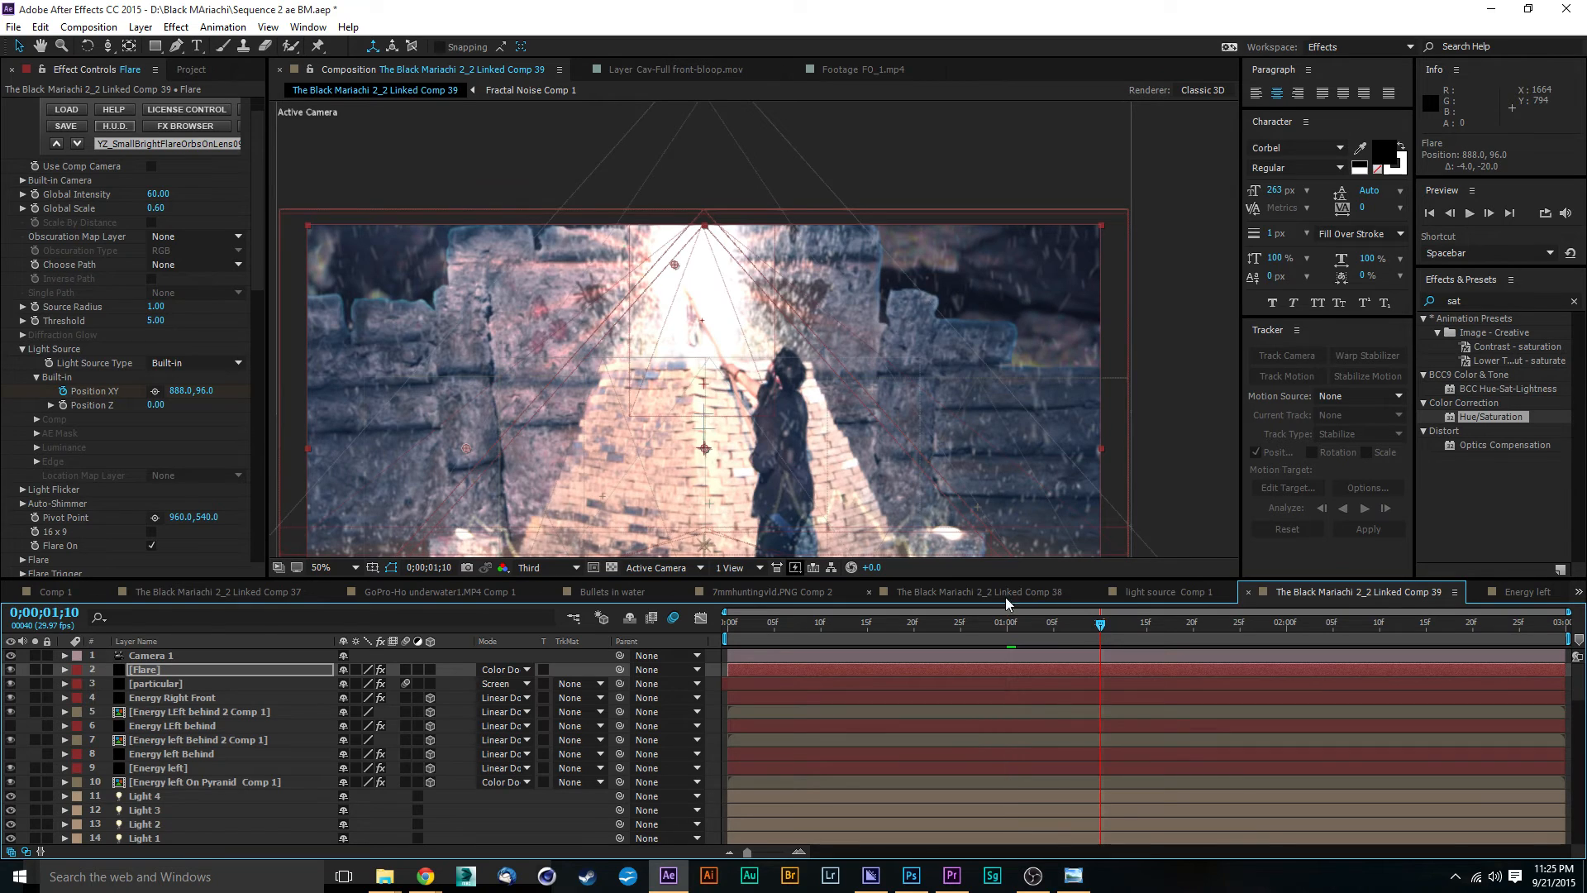
drag(675, 264, 671, 257)
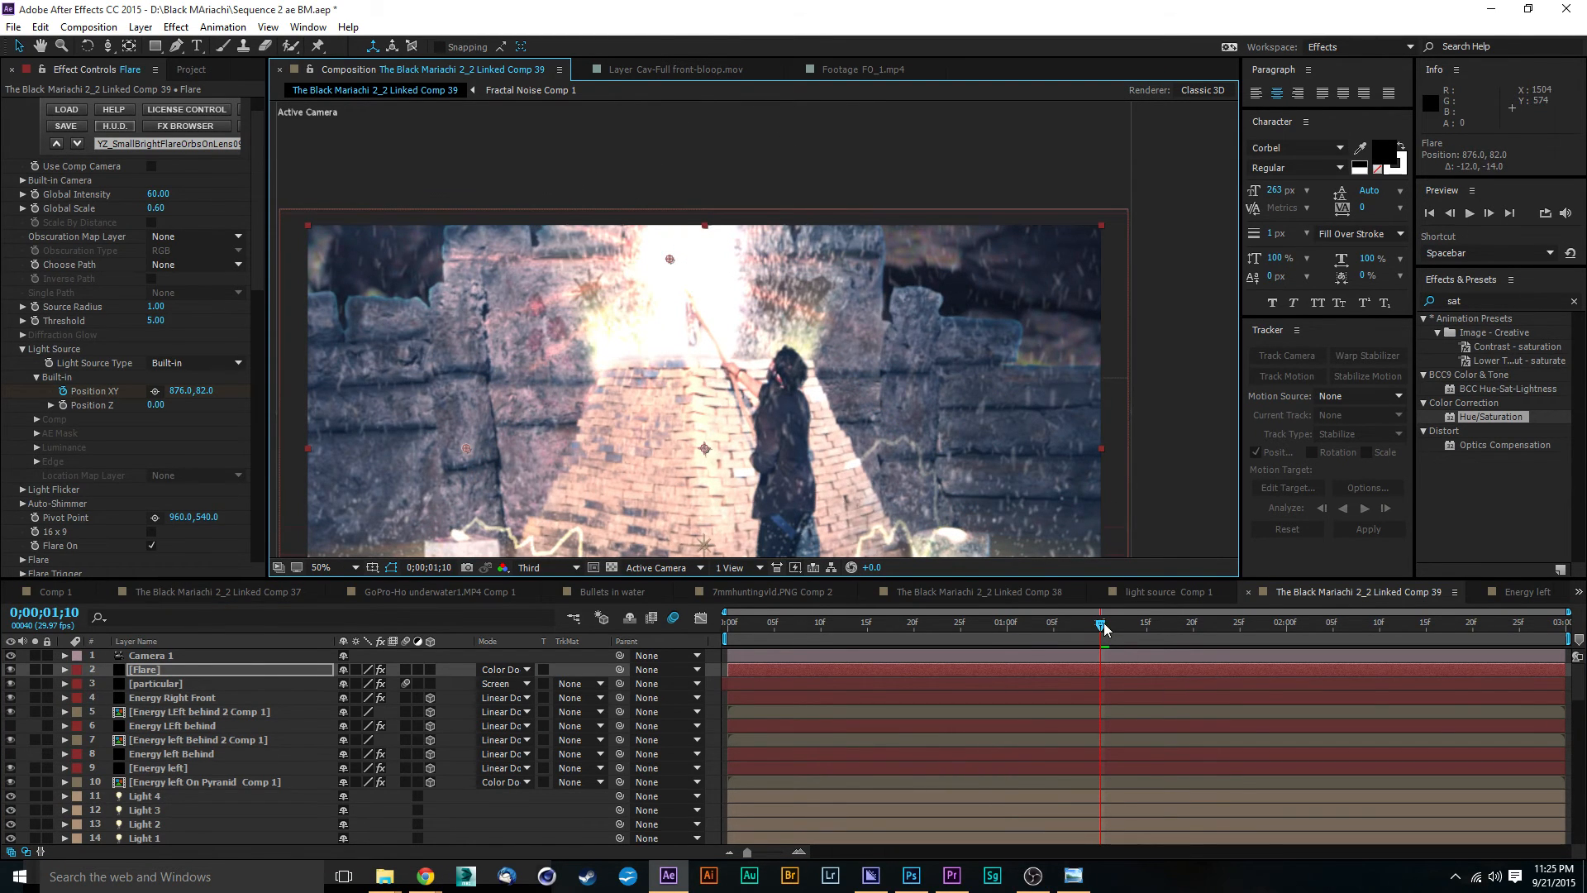
Step: Keyframe the flare's Position XY at 894, 78 at 0;00;01;20, at 906, 92 at 0;00;02;00, and at 902, 90 at 0;00;02;10
drag(1102, 626, 1192, 629)
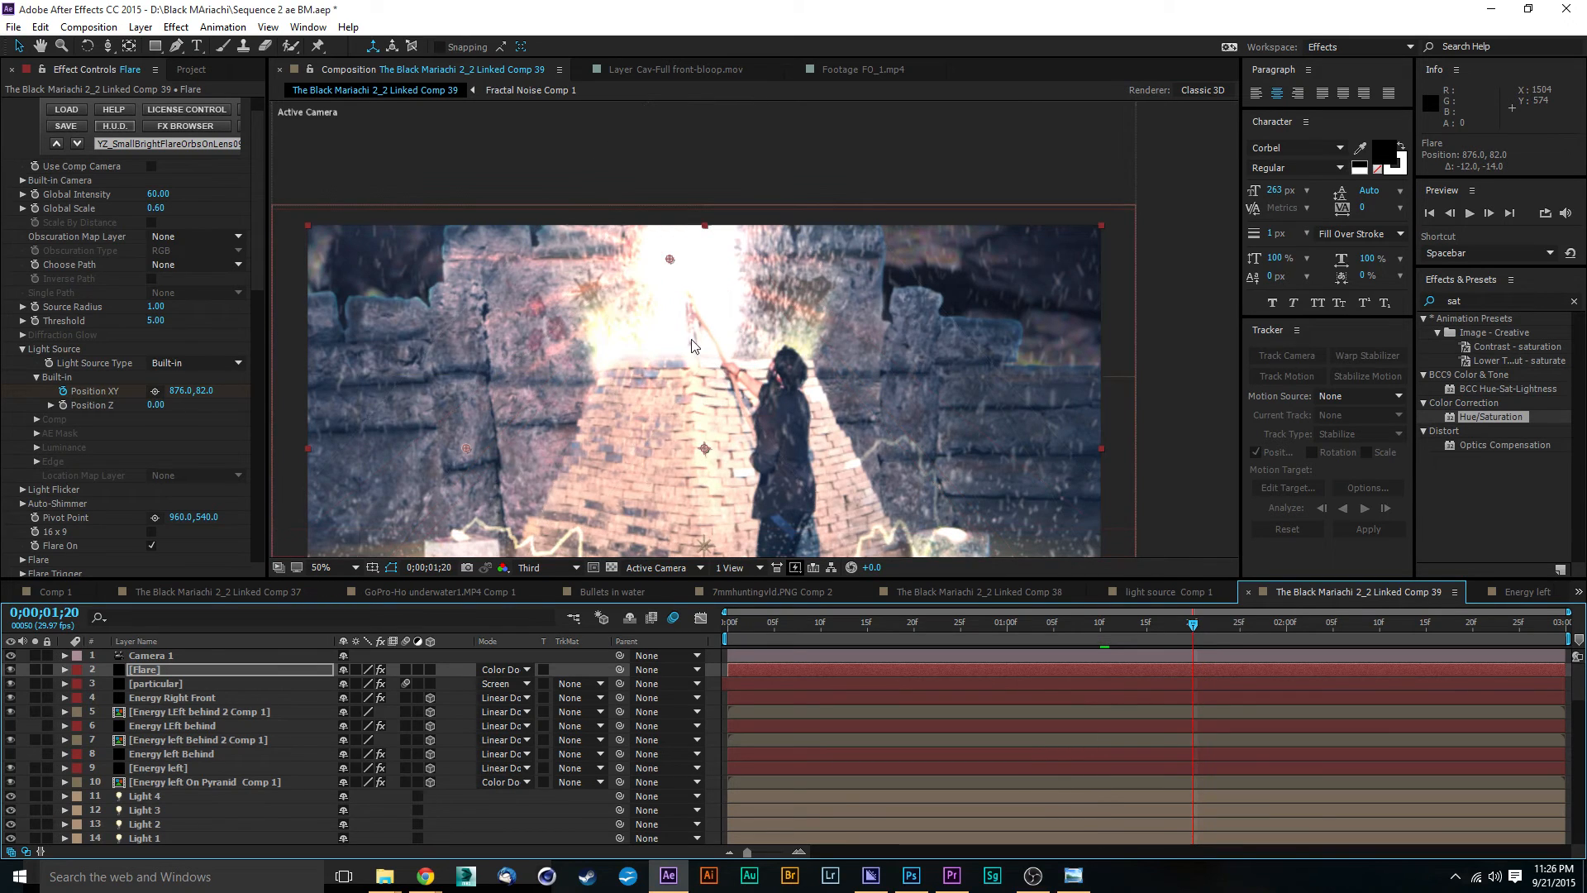
drag(670, 259, 678, 265)
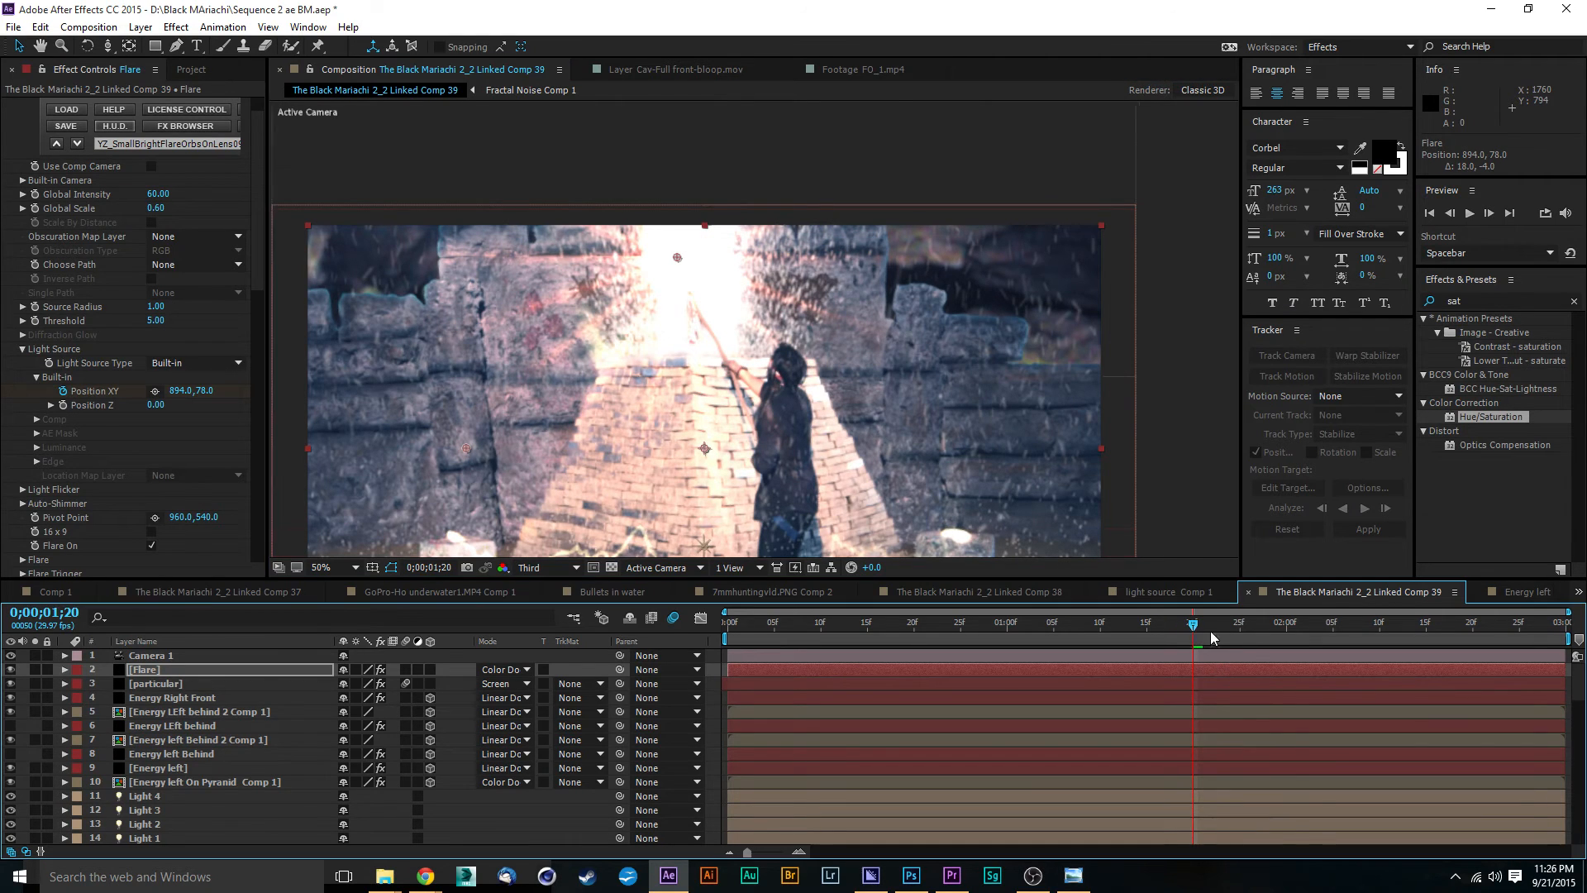
drag(1196, 636, 1284, 635)
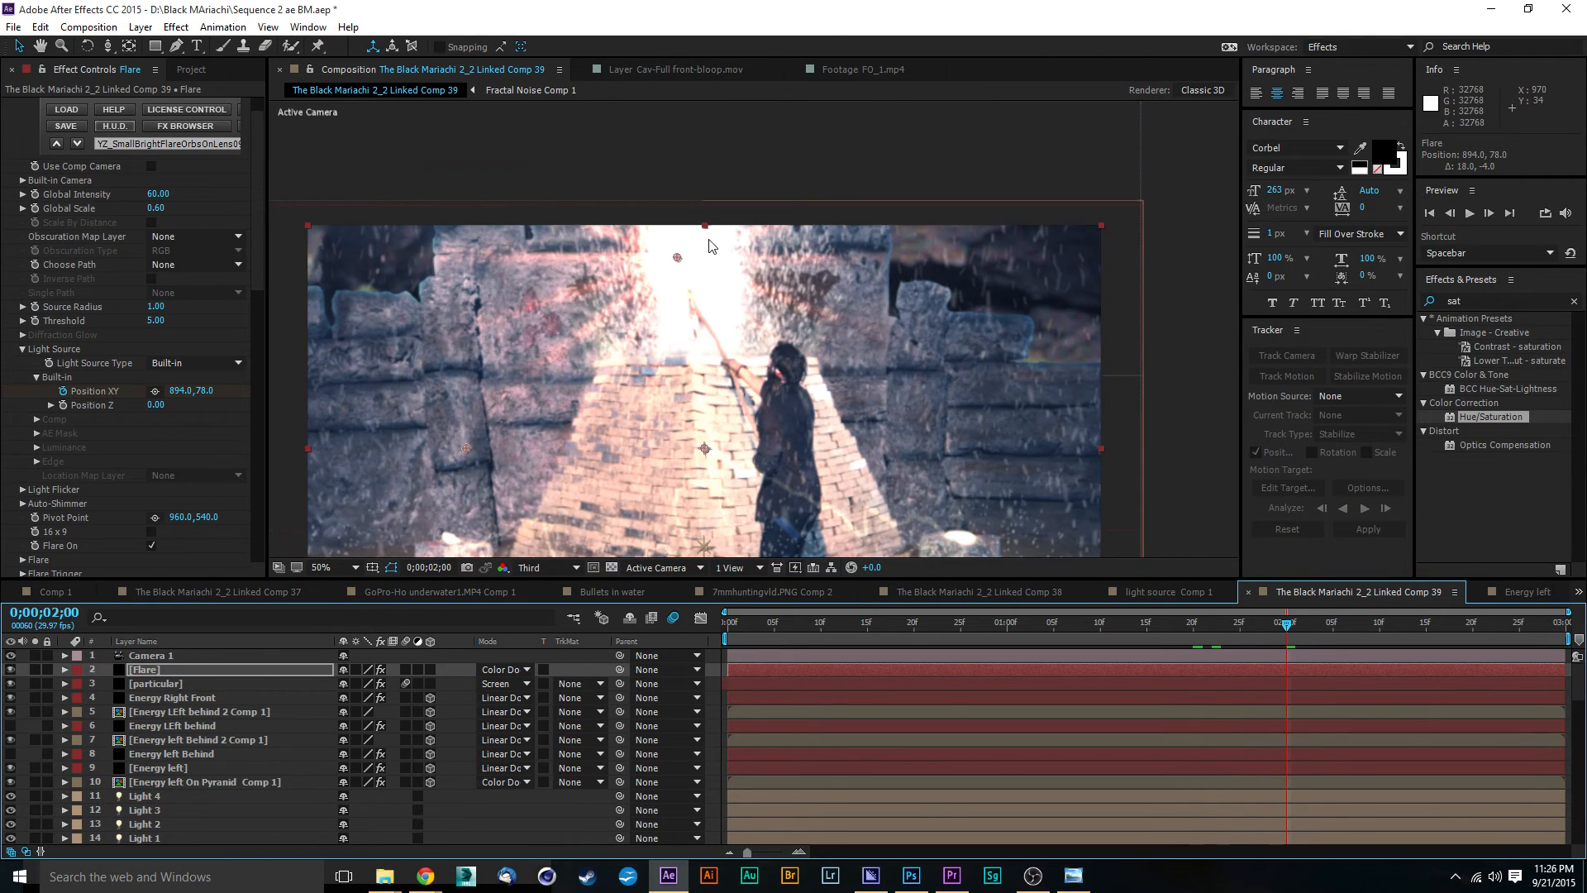
drag(678, 262, 682, 267)
drag(1300, 631, 1380, 632)
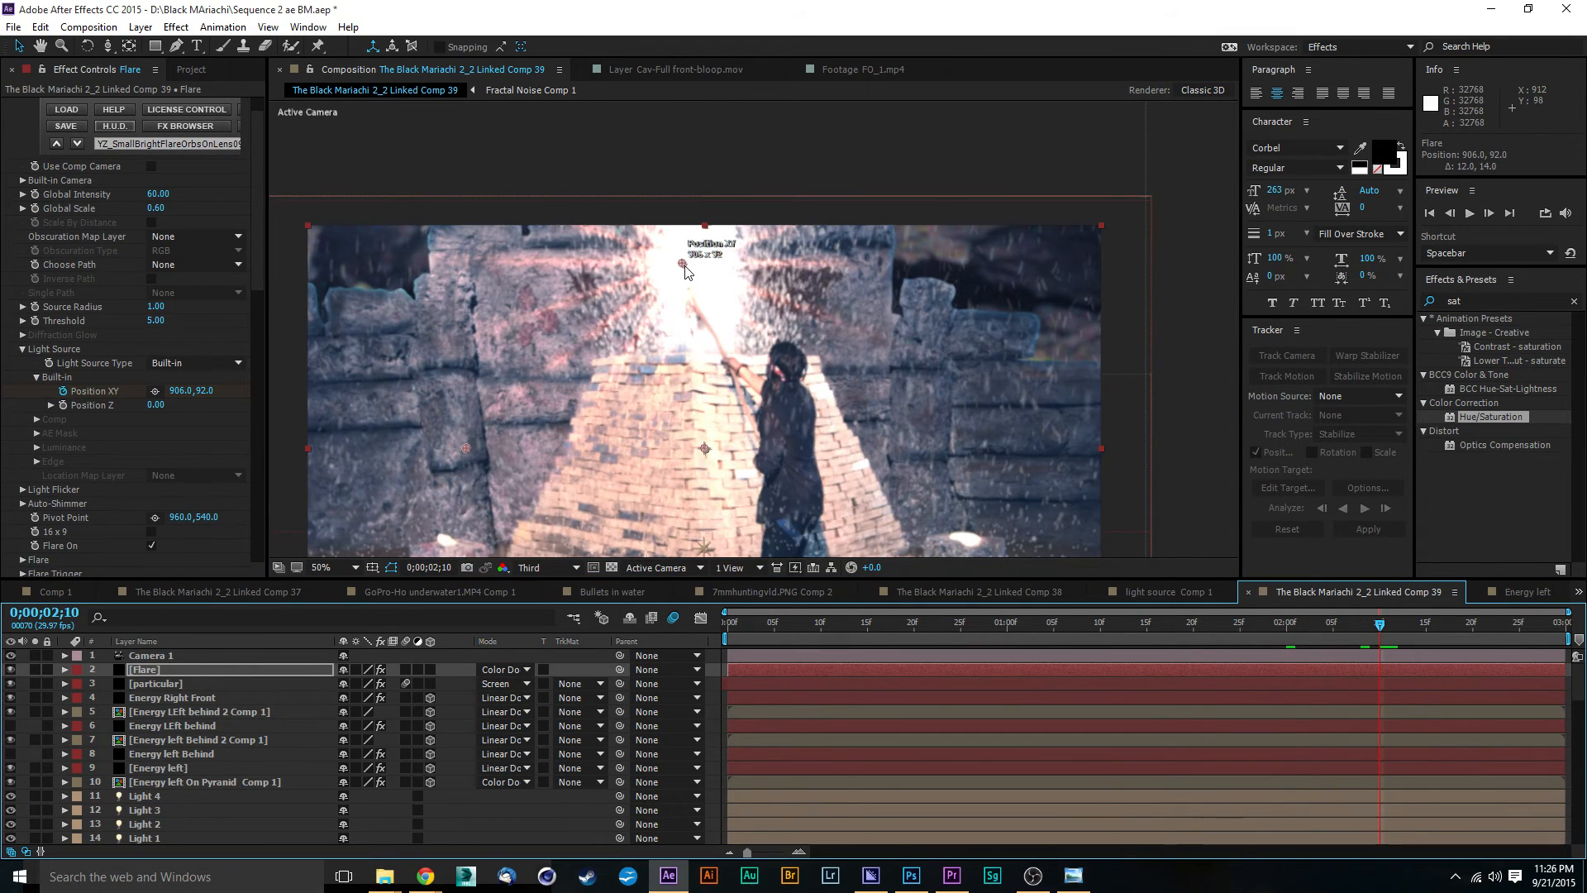
drag(683, 268, 680, 267)
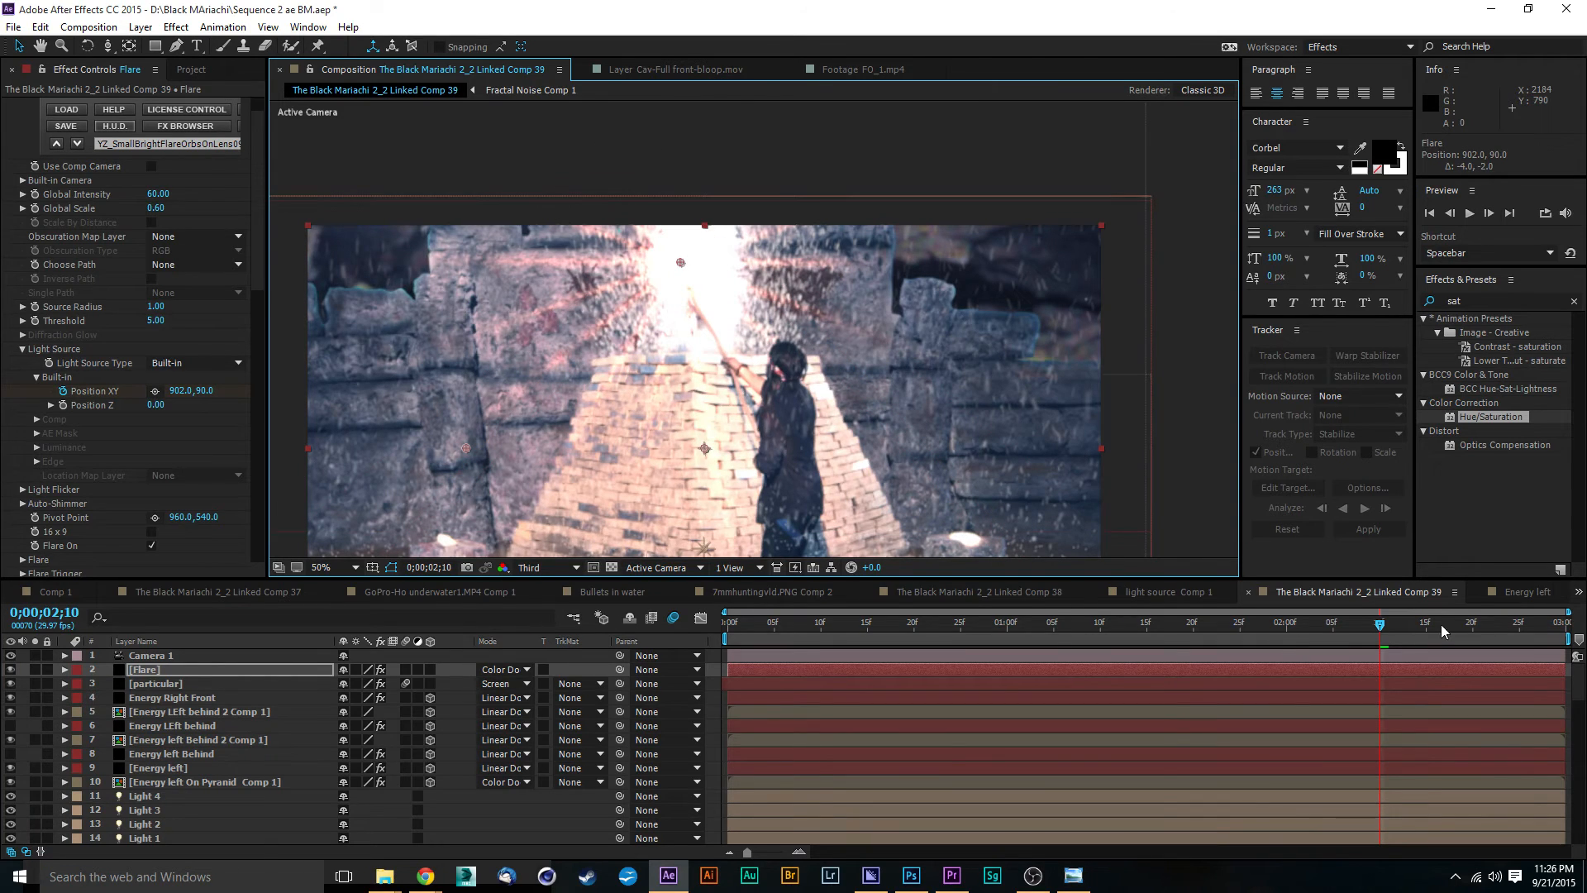
Step: Keyframe the flare's Position XY at 898, 80 at 0;00;02;20 and at 878, 72 at 0;00;02;29
drag(1379, 632, 1472, 632)
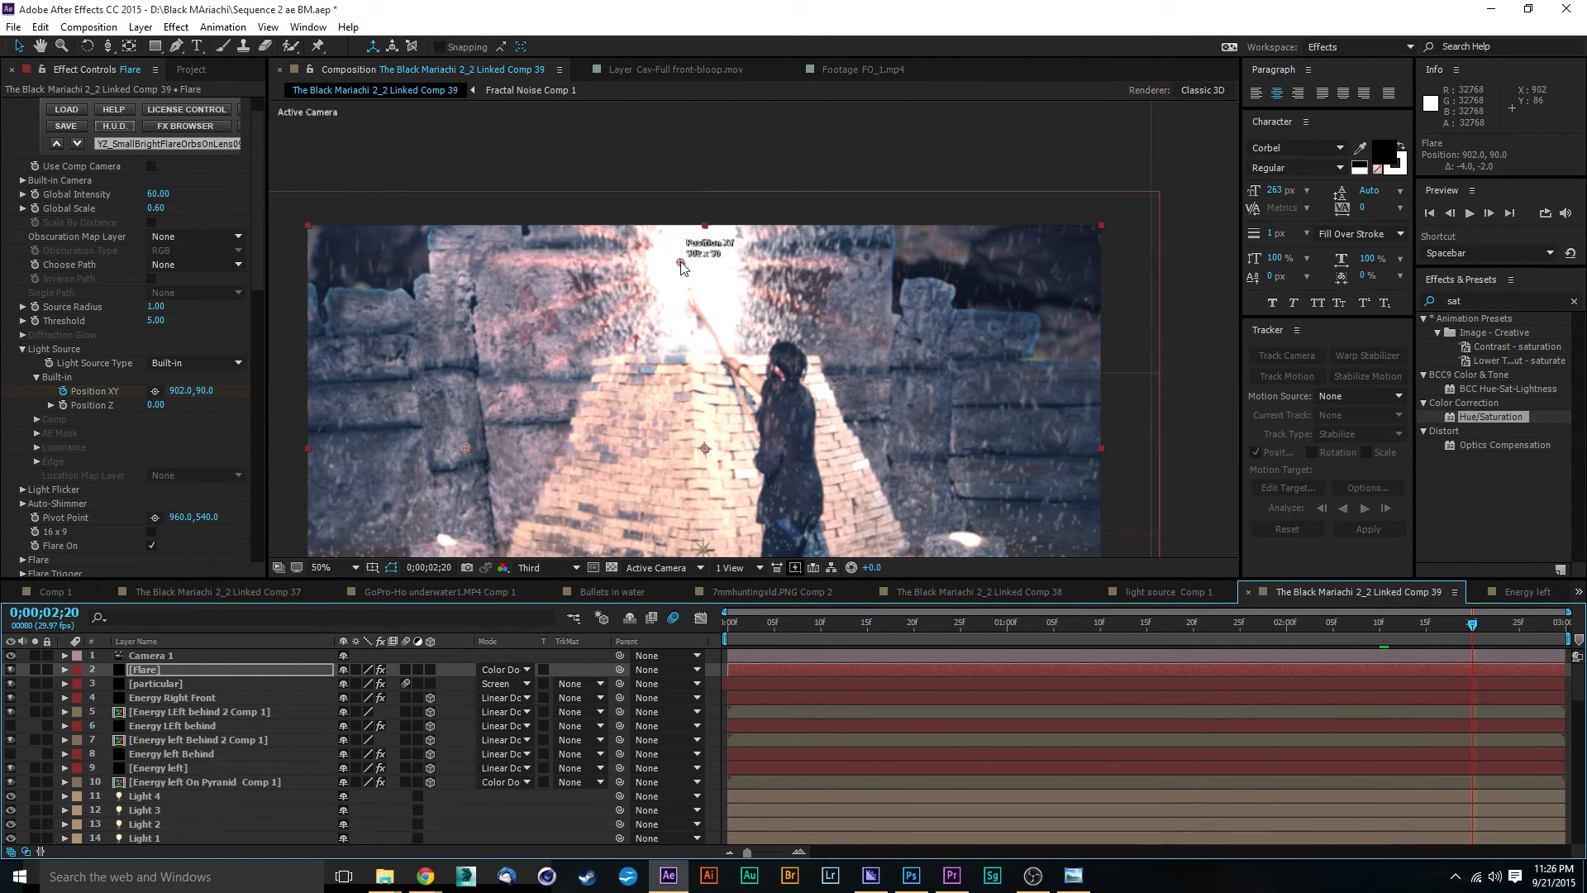
drag(681, 261, 680, 257)
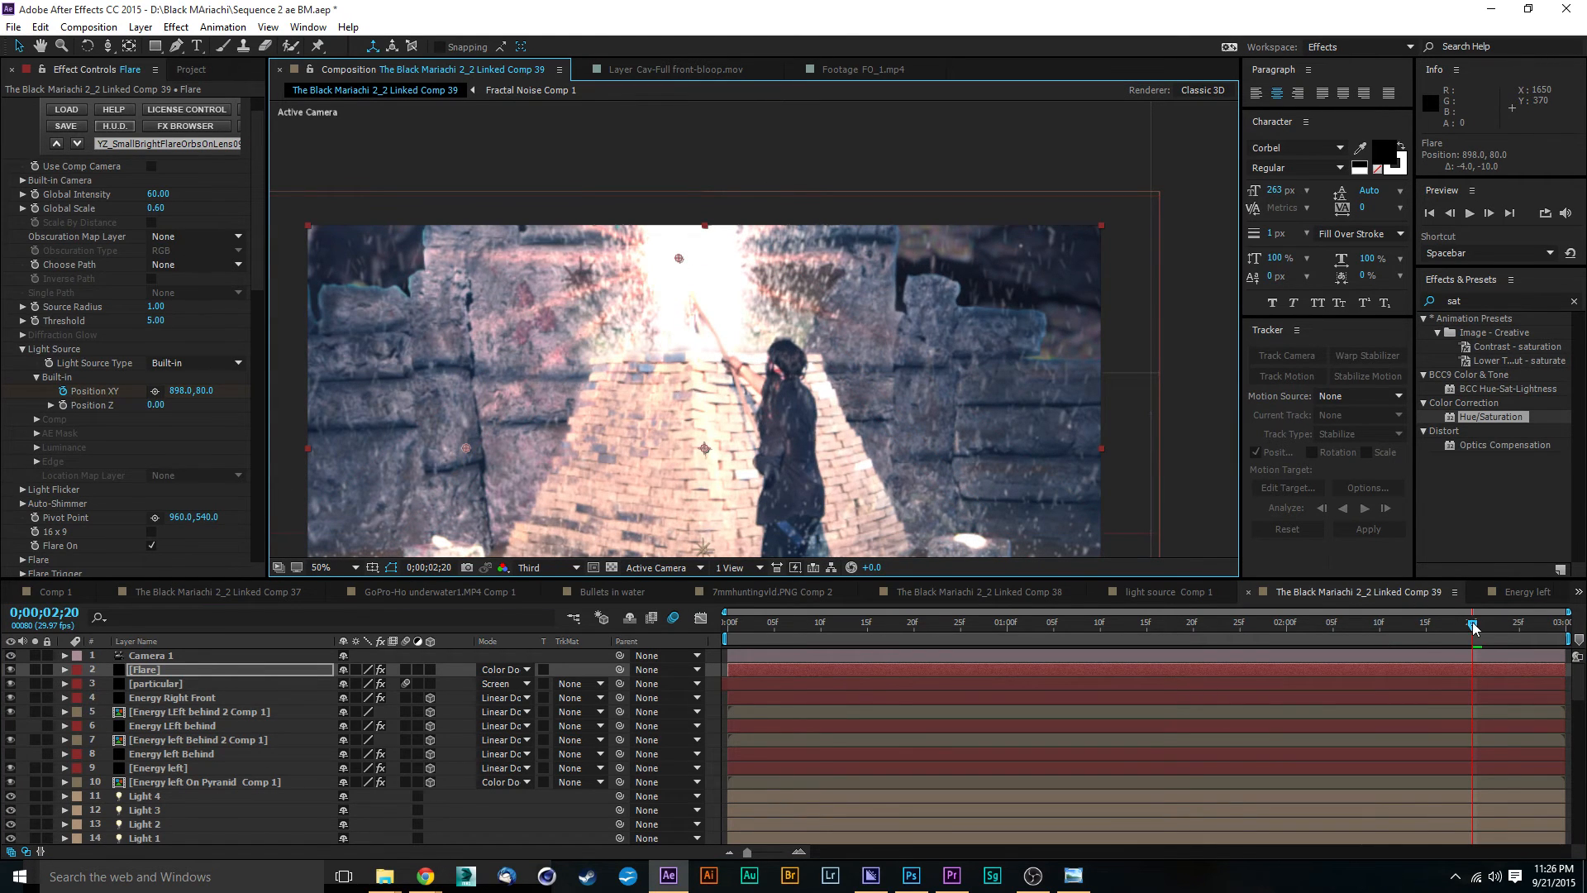
drag(1474, 628, 1557, 626)
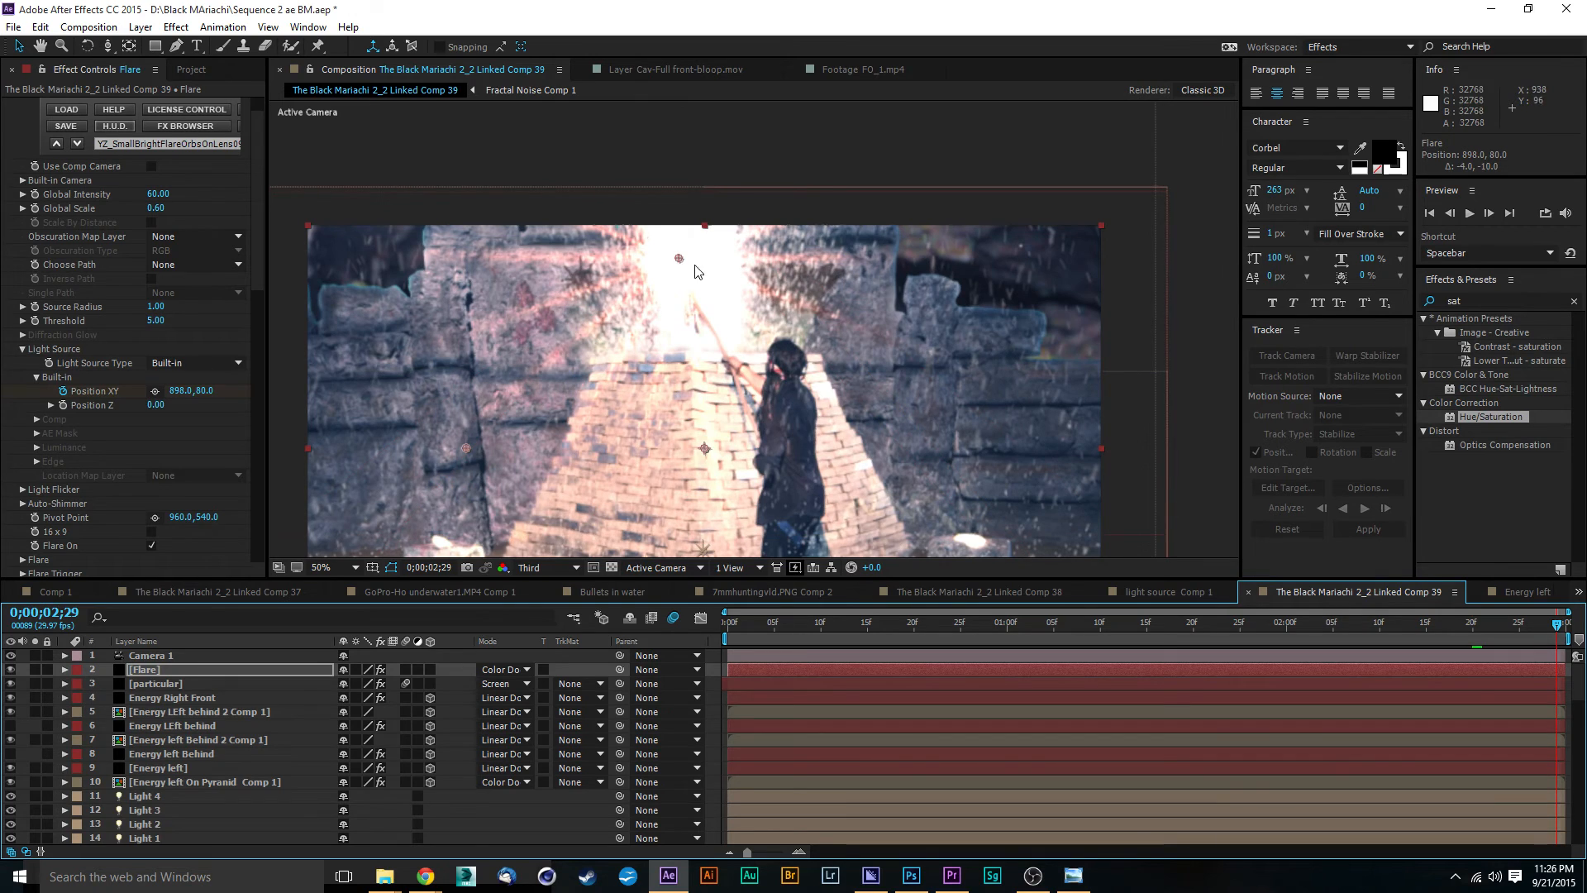
drag(678, 261, 670, 258)
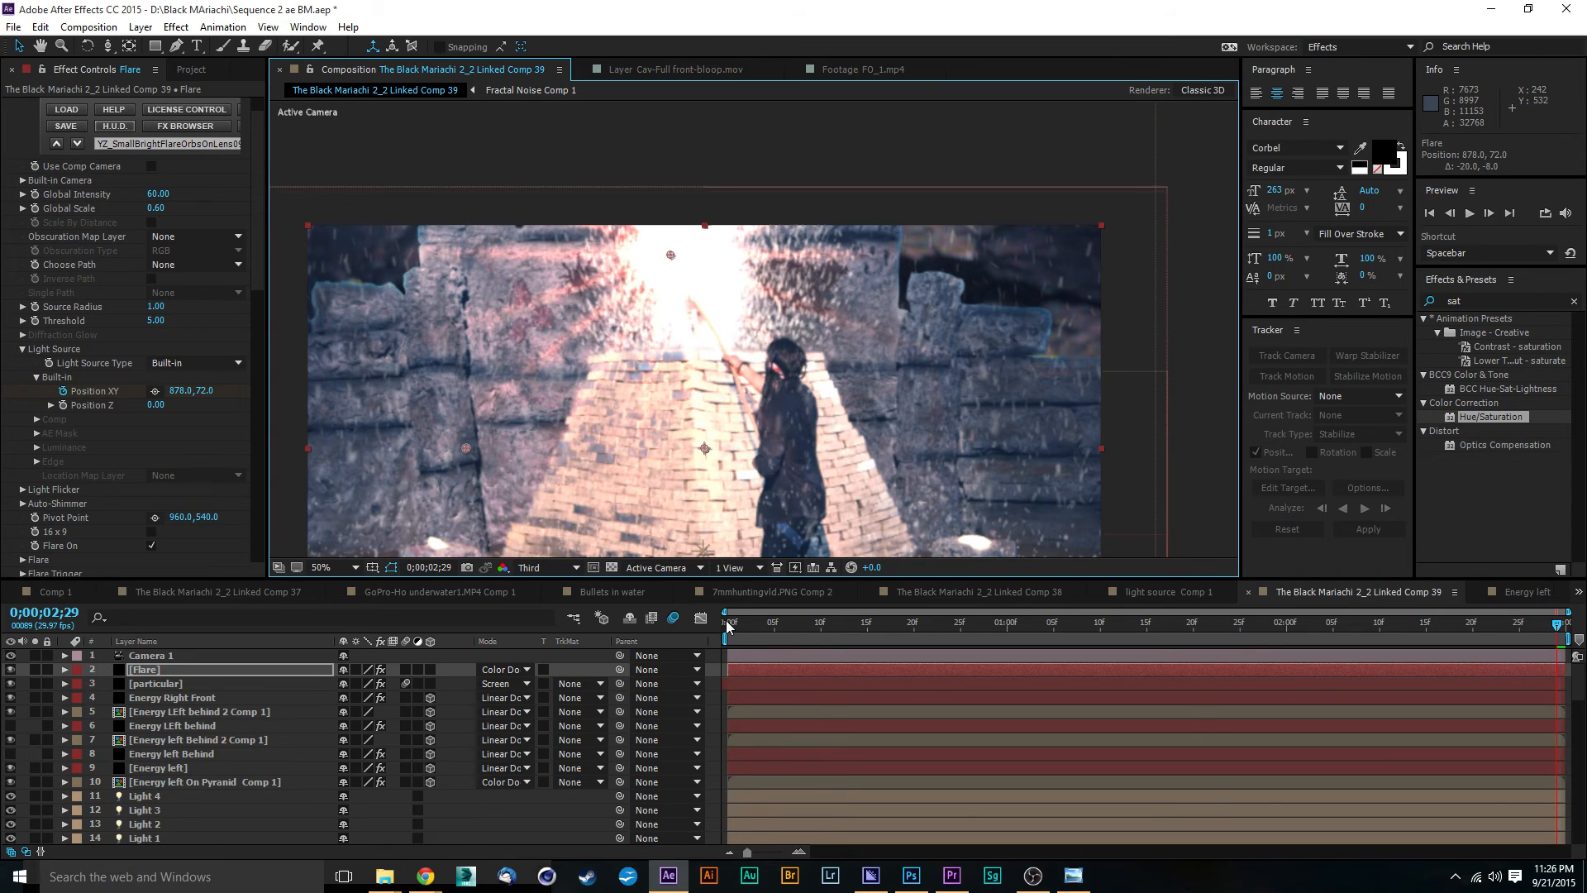
Step: Return to the start of the composition and turn on Depth of Field for Camera 1
click(728, 625)
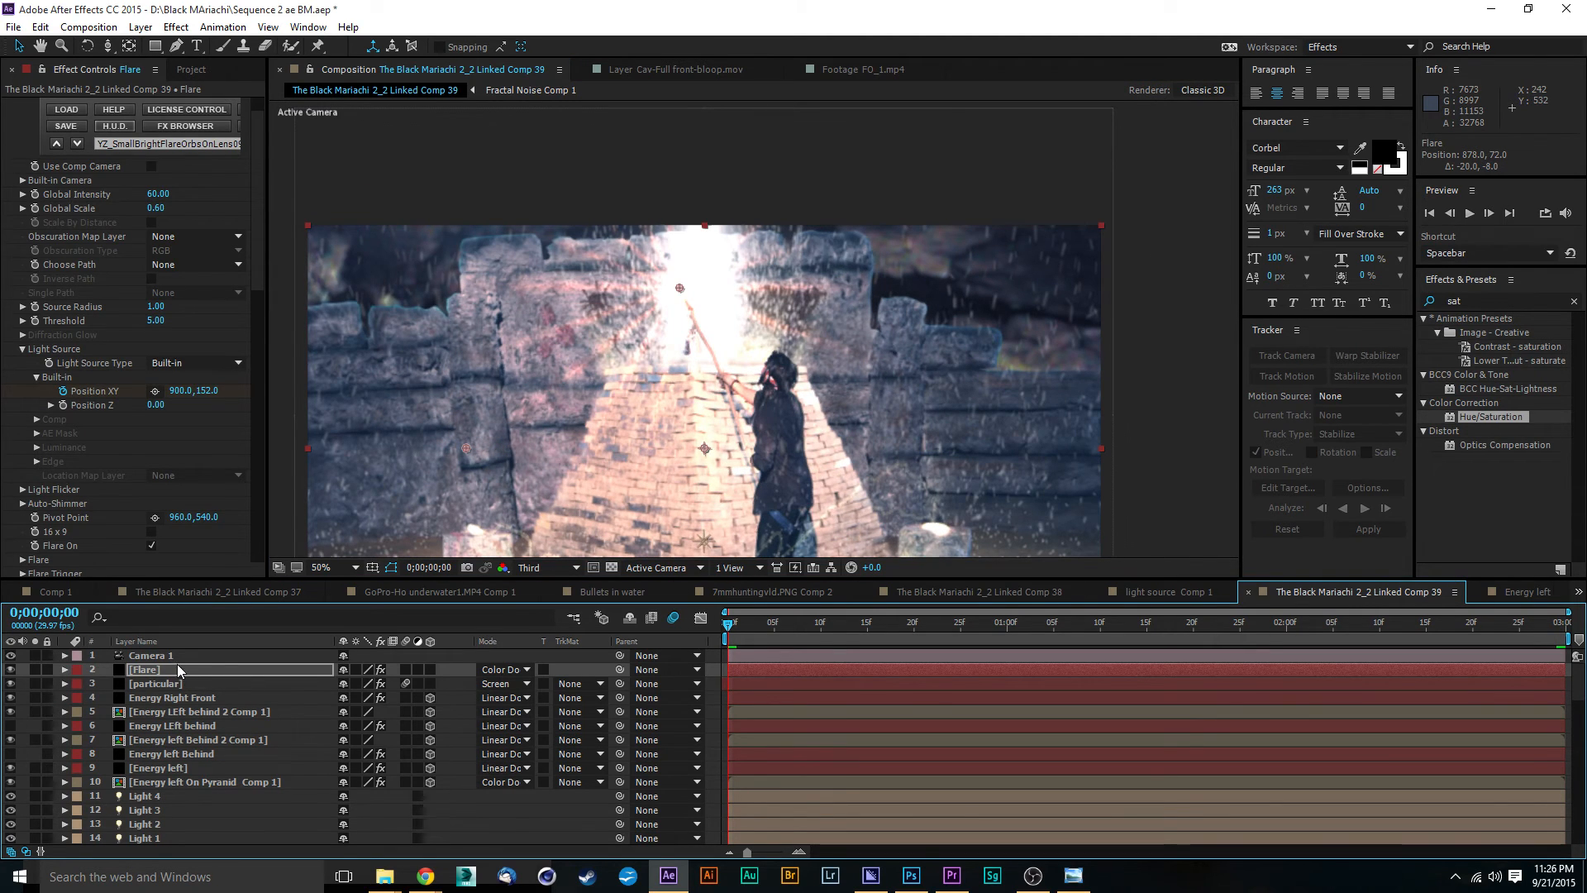
click(165, 656)
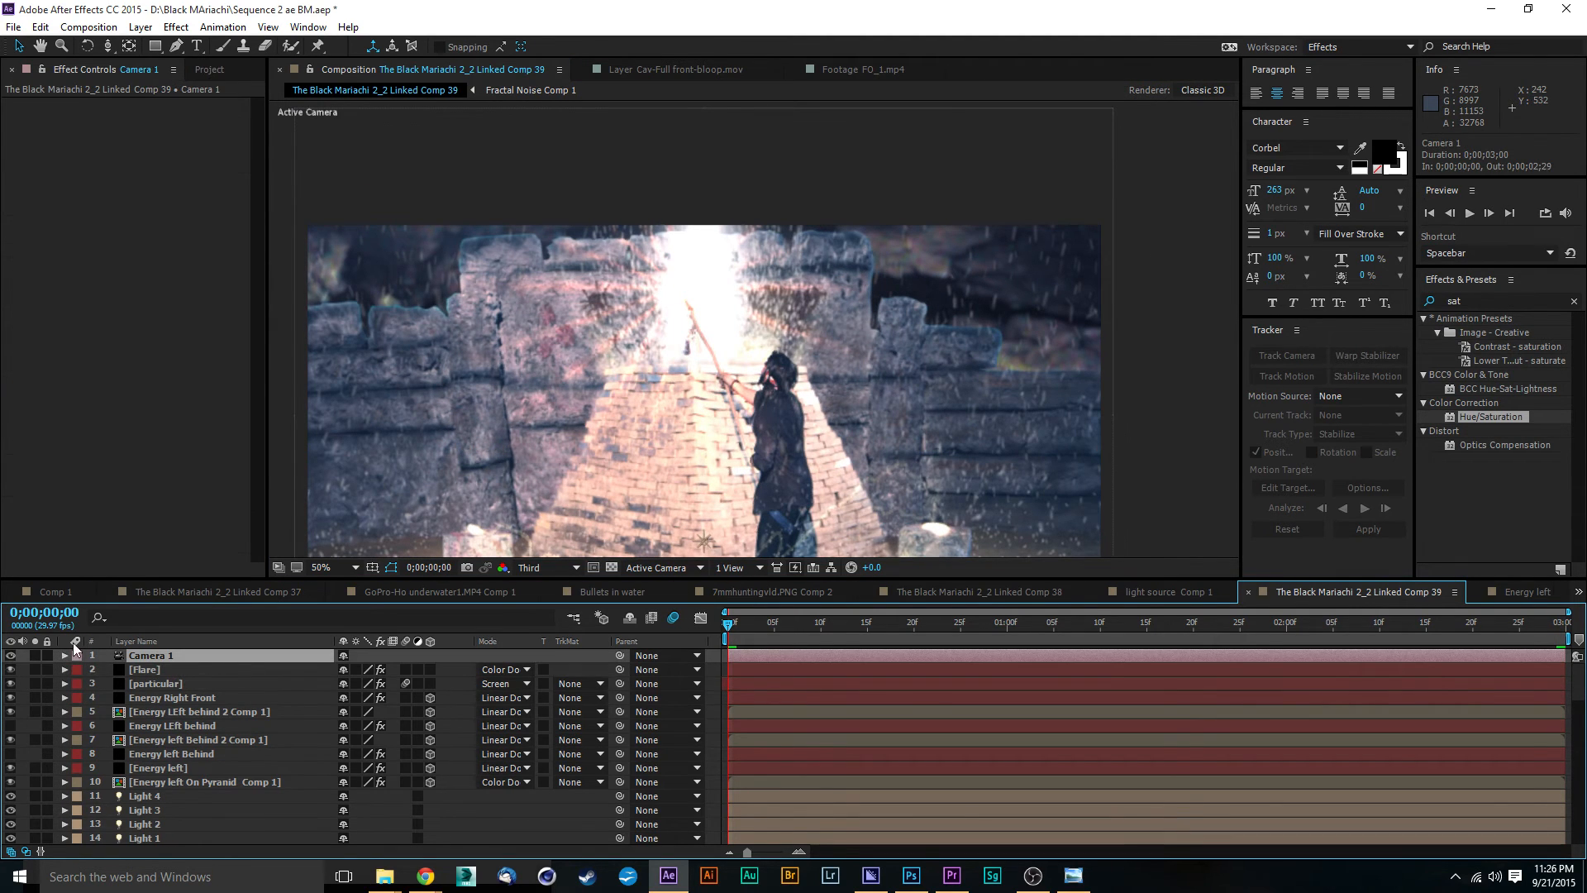
click(64, 654)
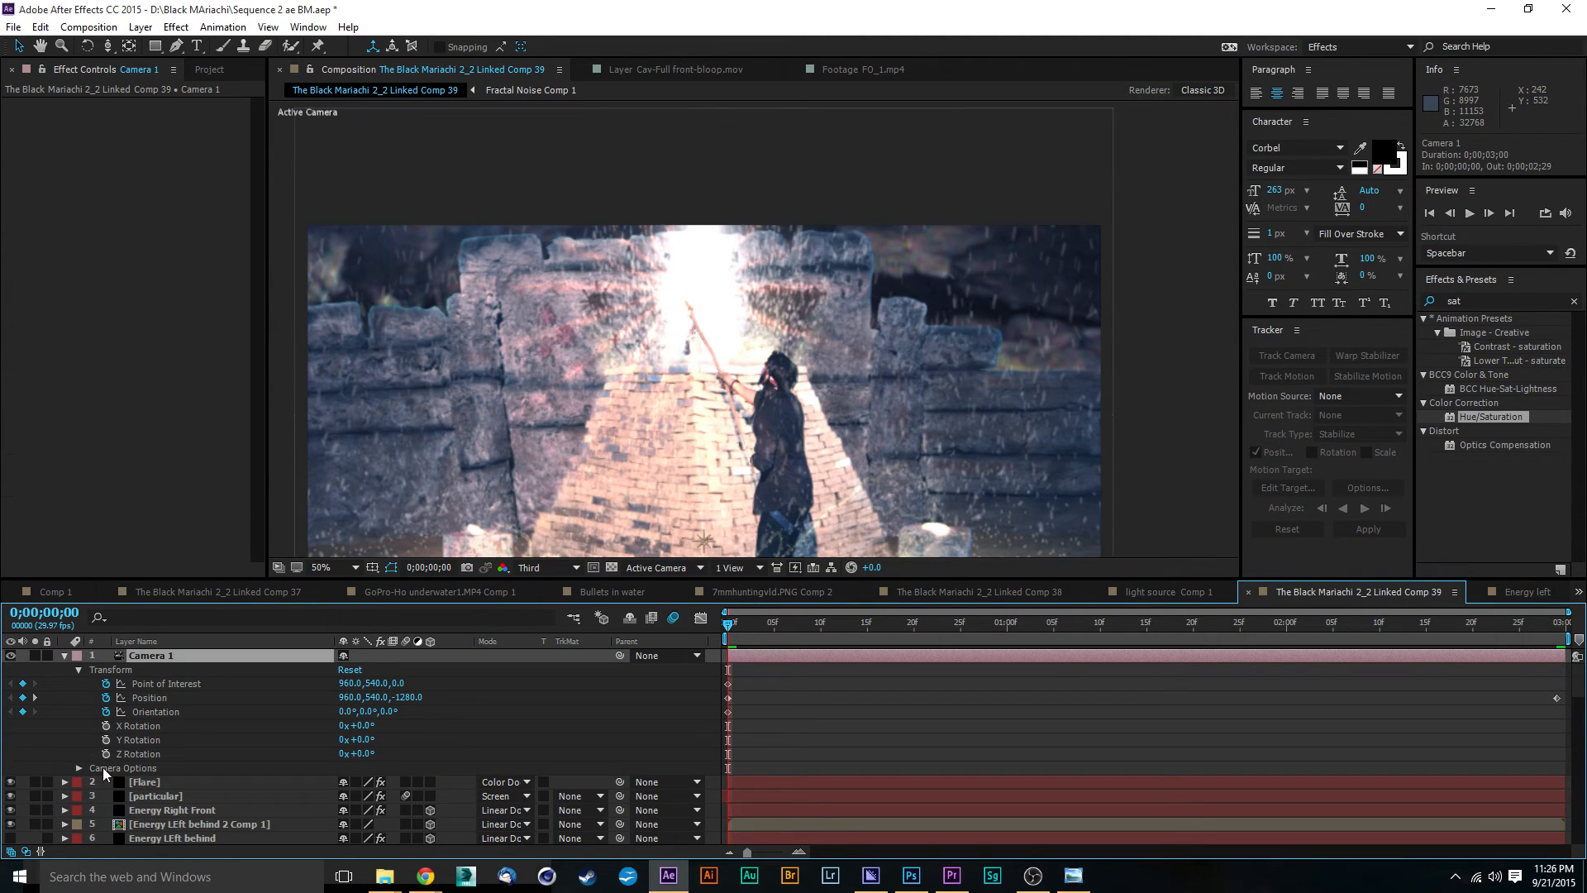
click(76, 769)
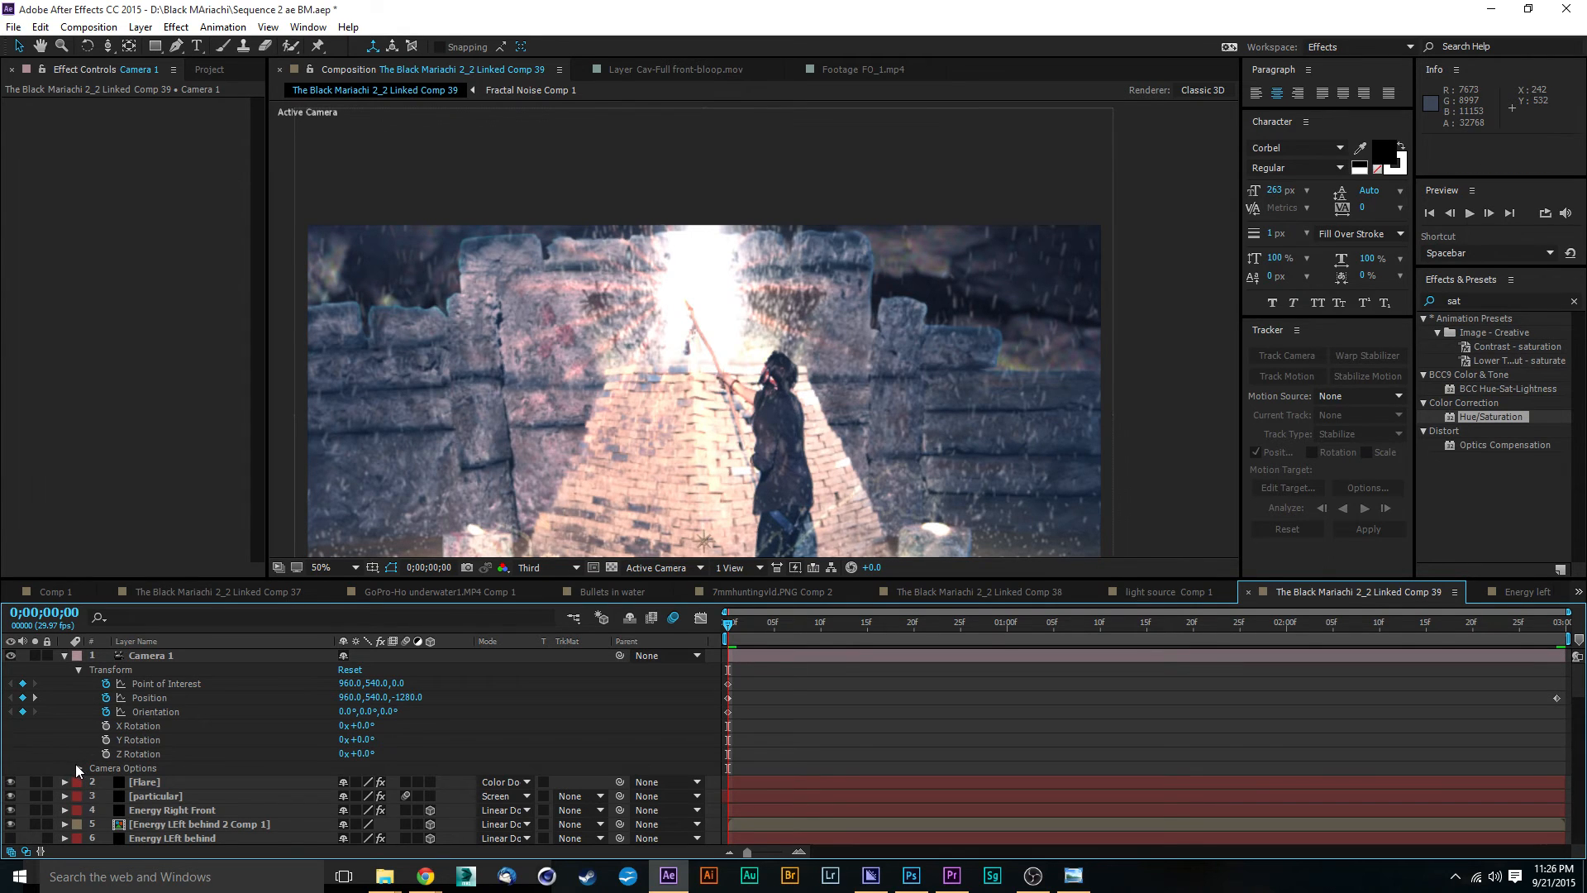
click(77, 767)
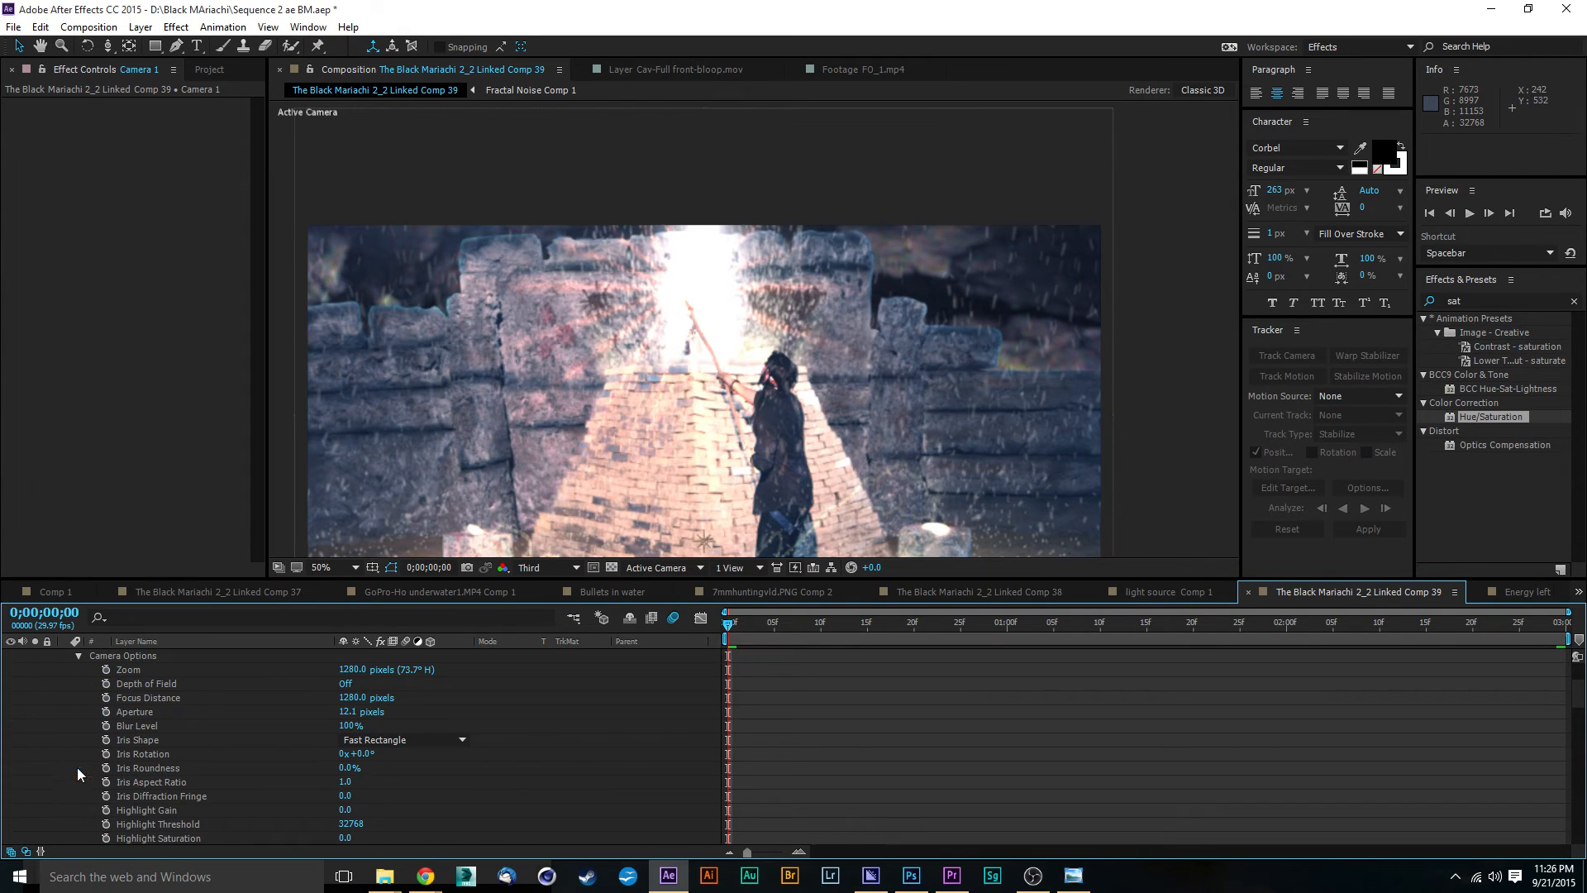
click(345, 685)
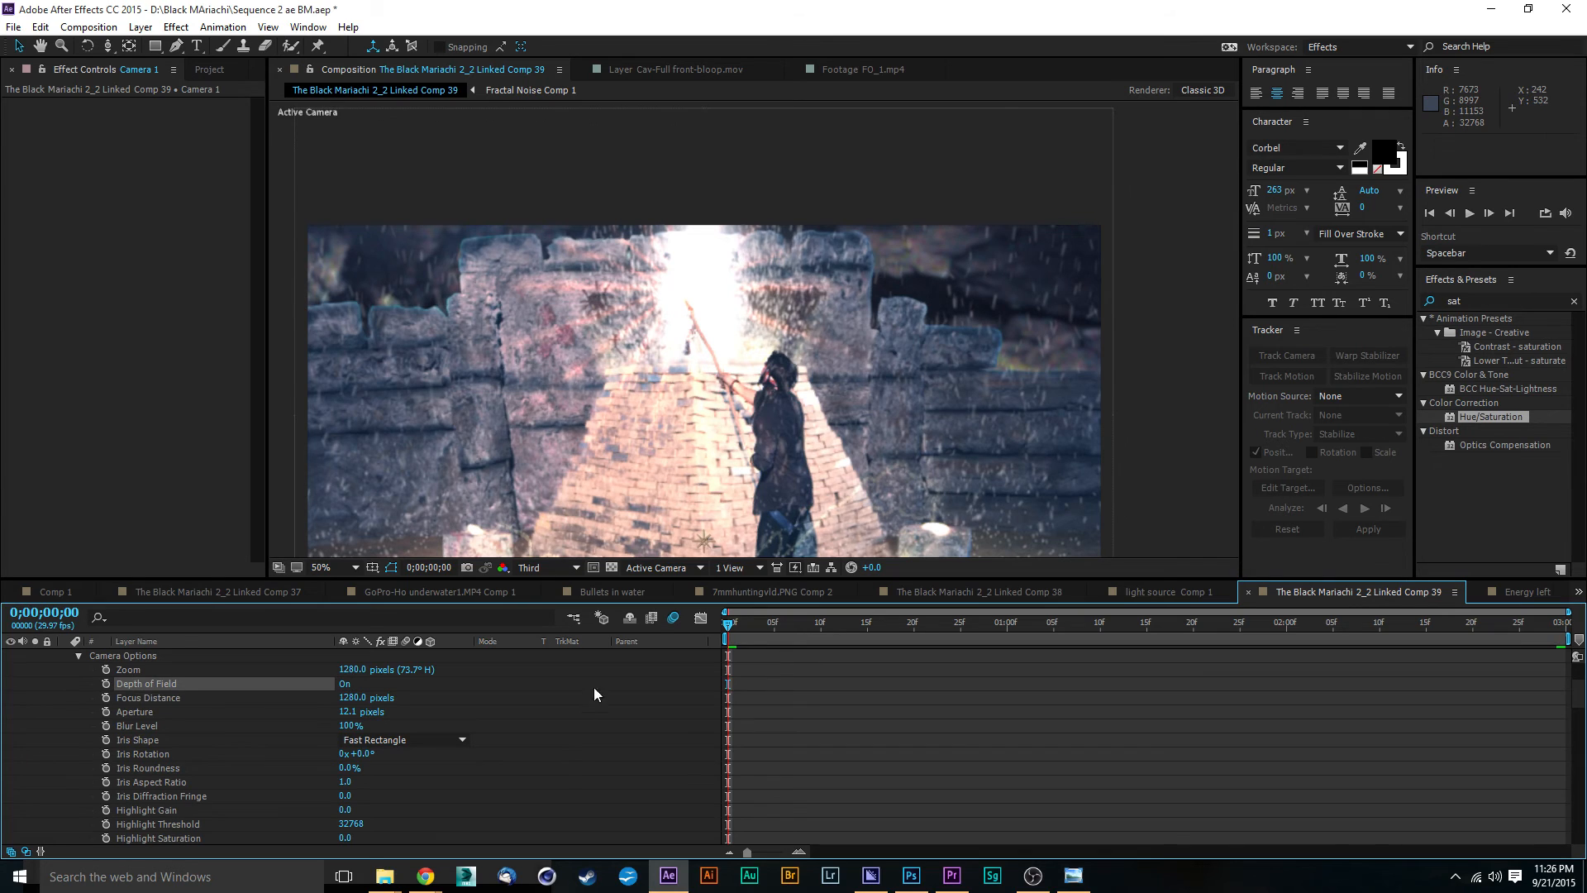
Step: Set Camera 1's aperture to 100 pixels
drag(854, 463, 850, 427)
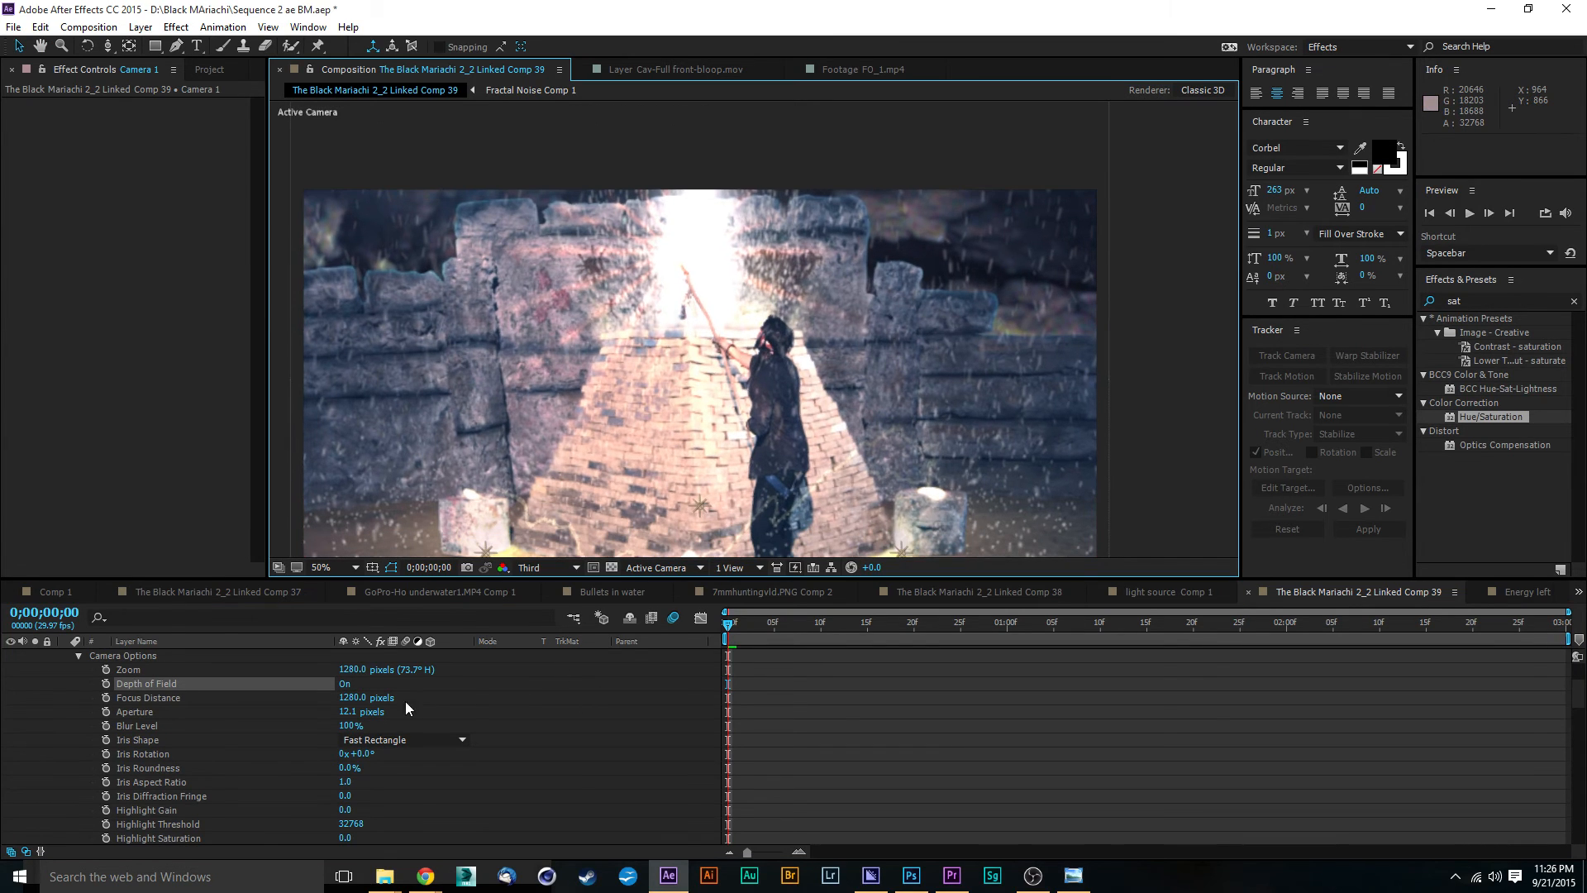
click(362, 711)
text(100)
key(Return)
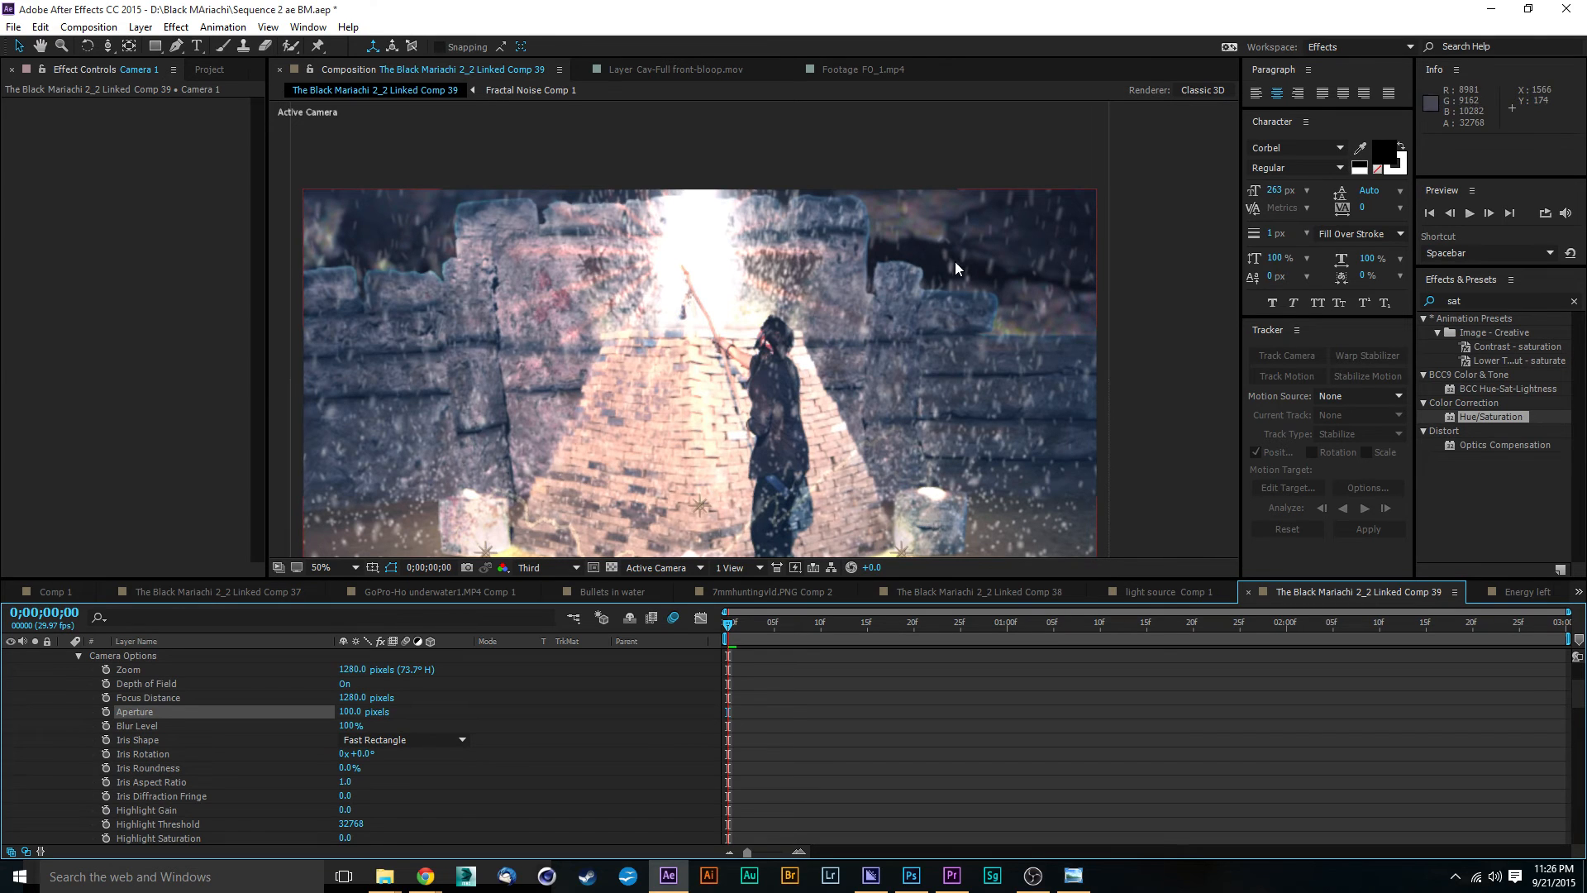
Step: Preview the composition from its first frame to check the flare, particles and camera move
drag(866, 350, 871, 285)
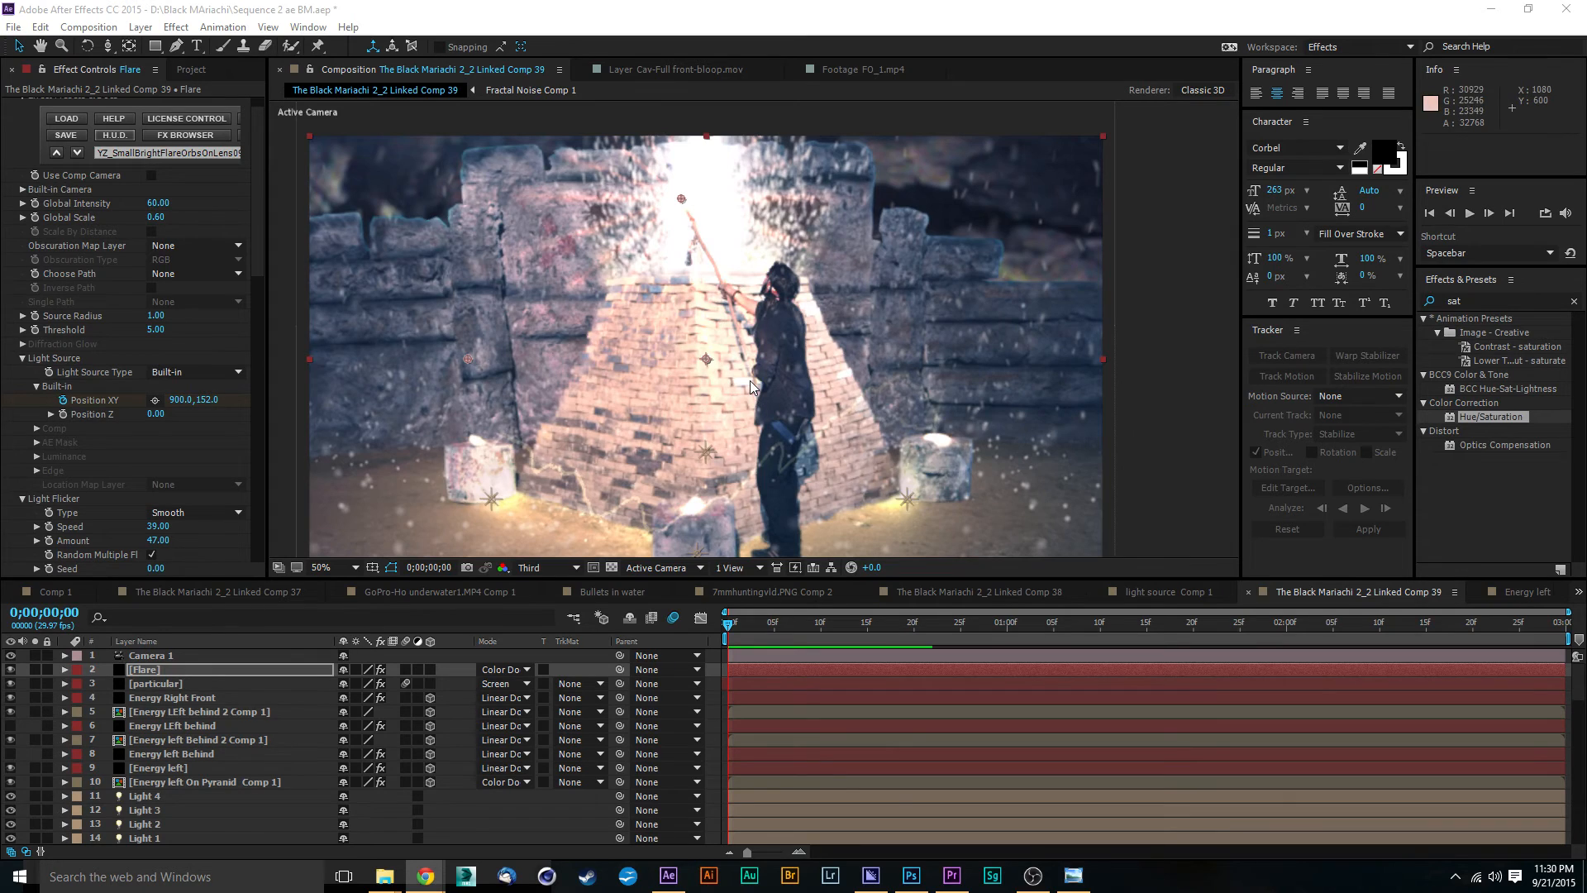
key(comma)
key(comma)
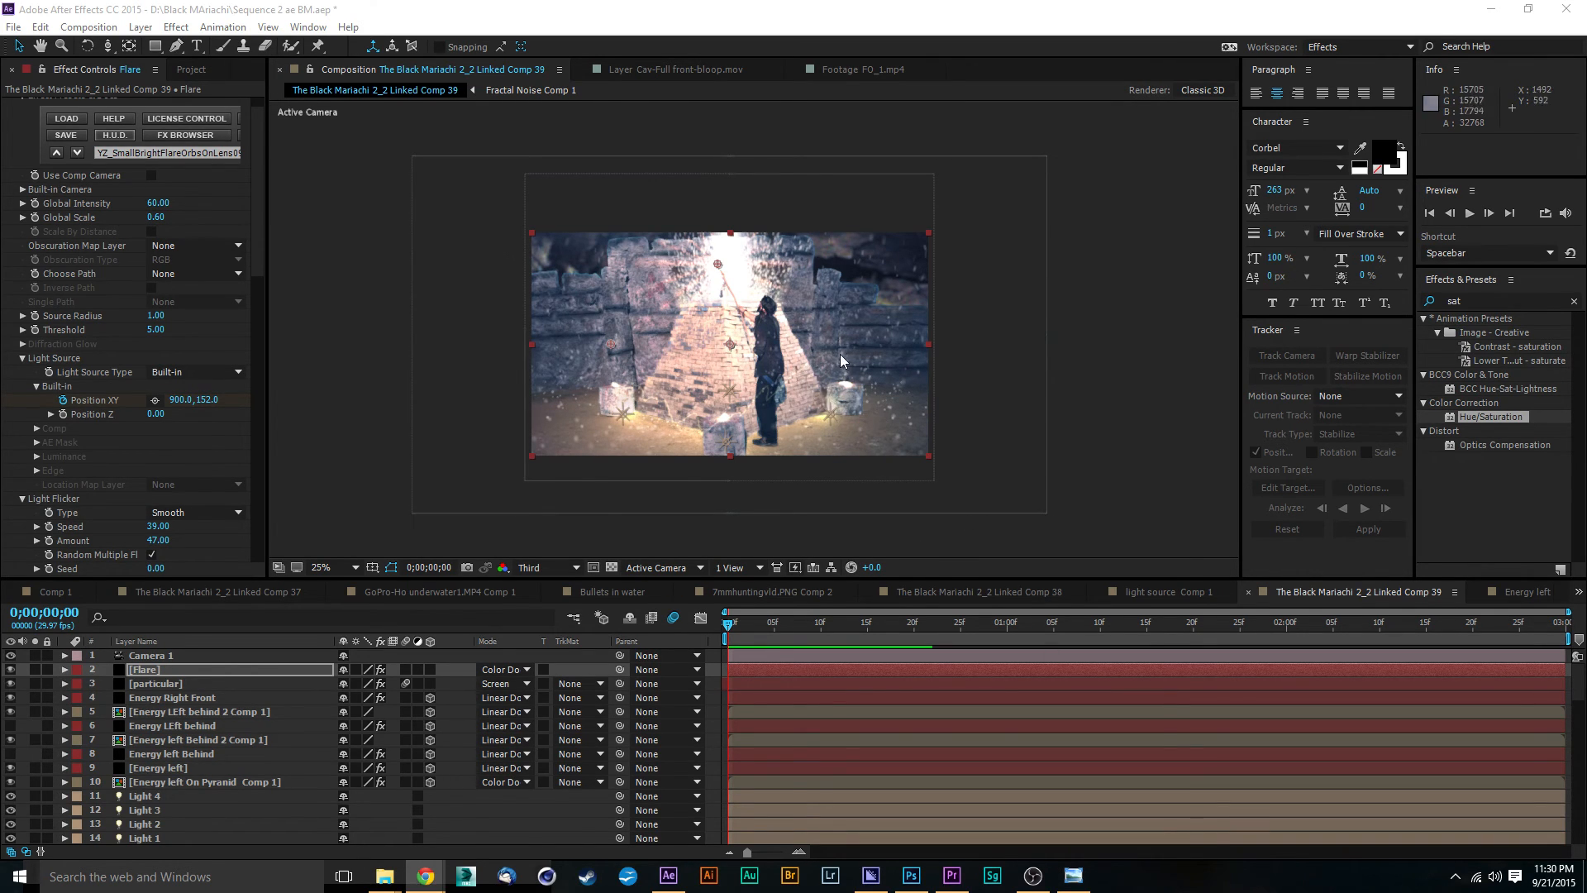
key(period)
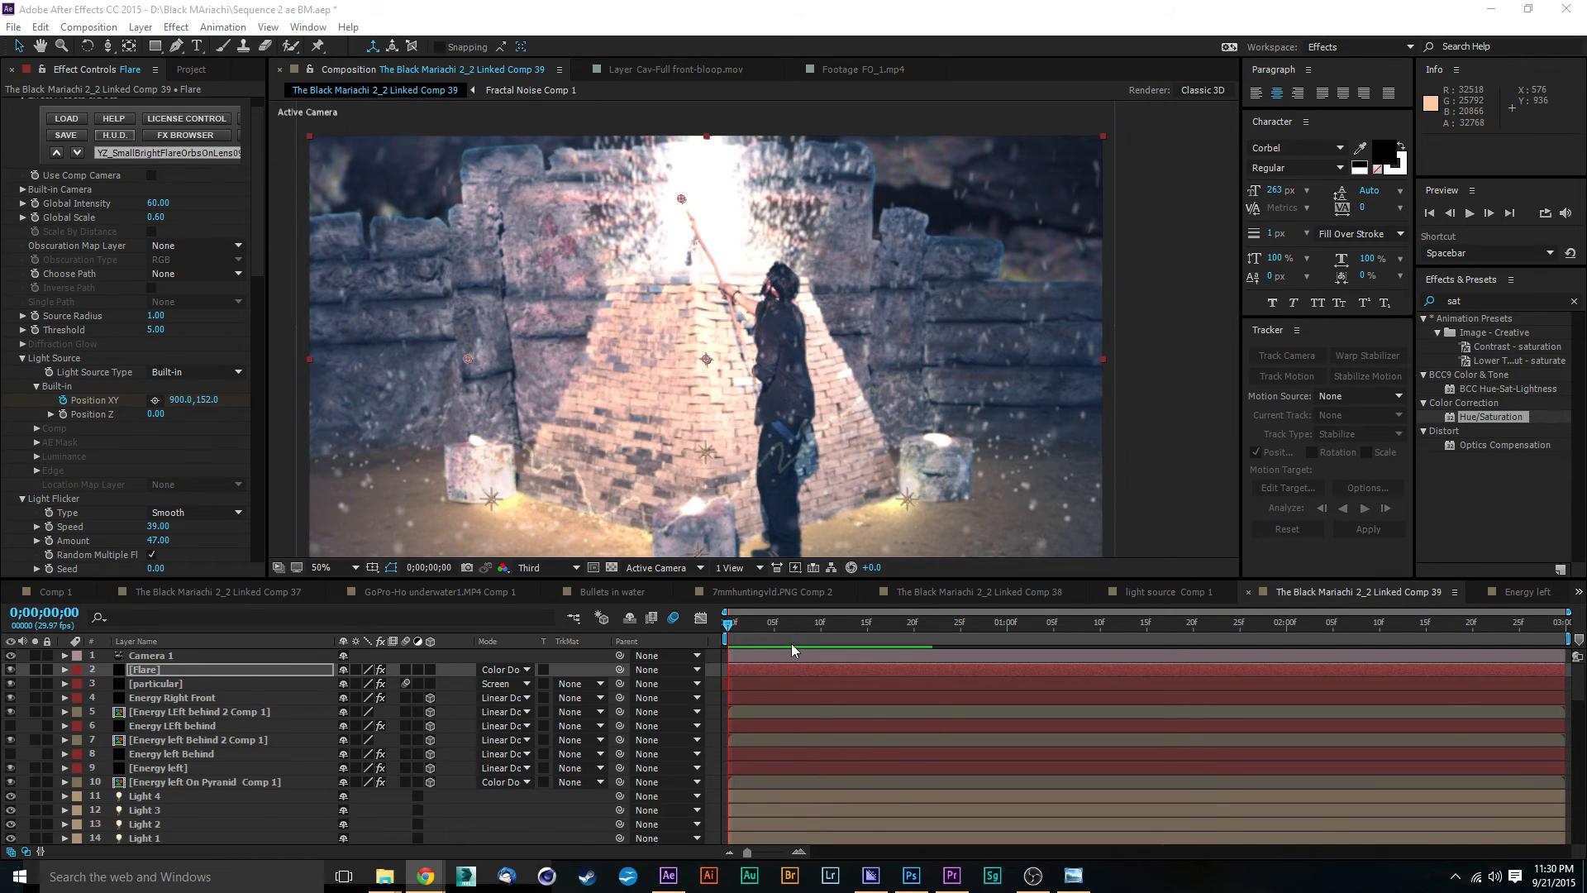
key(space)
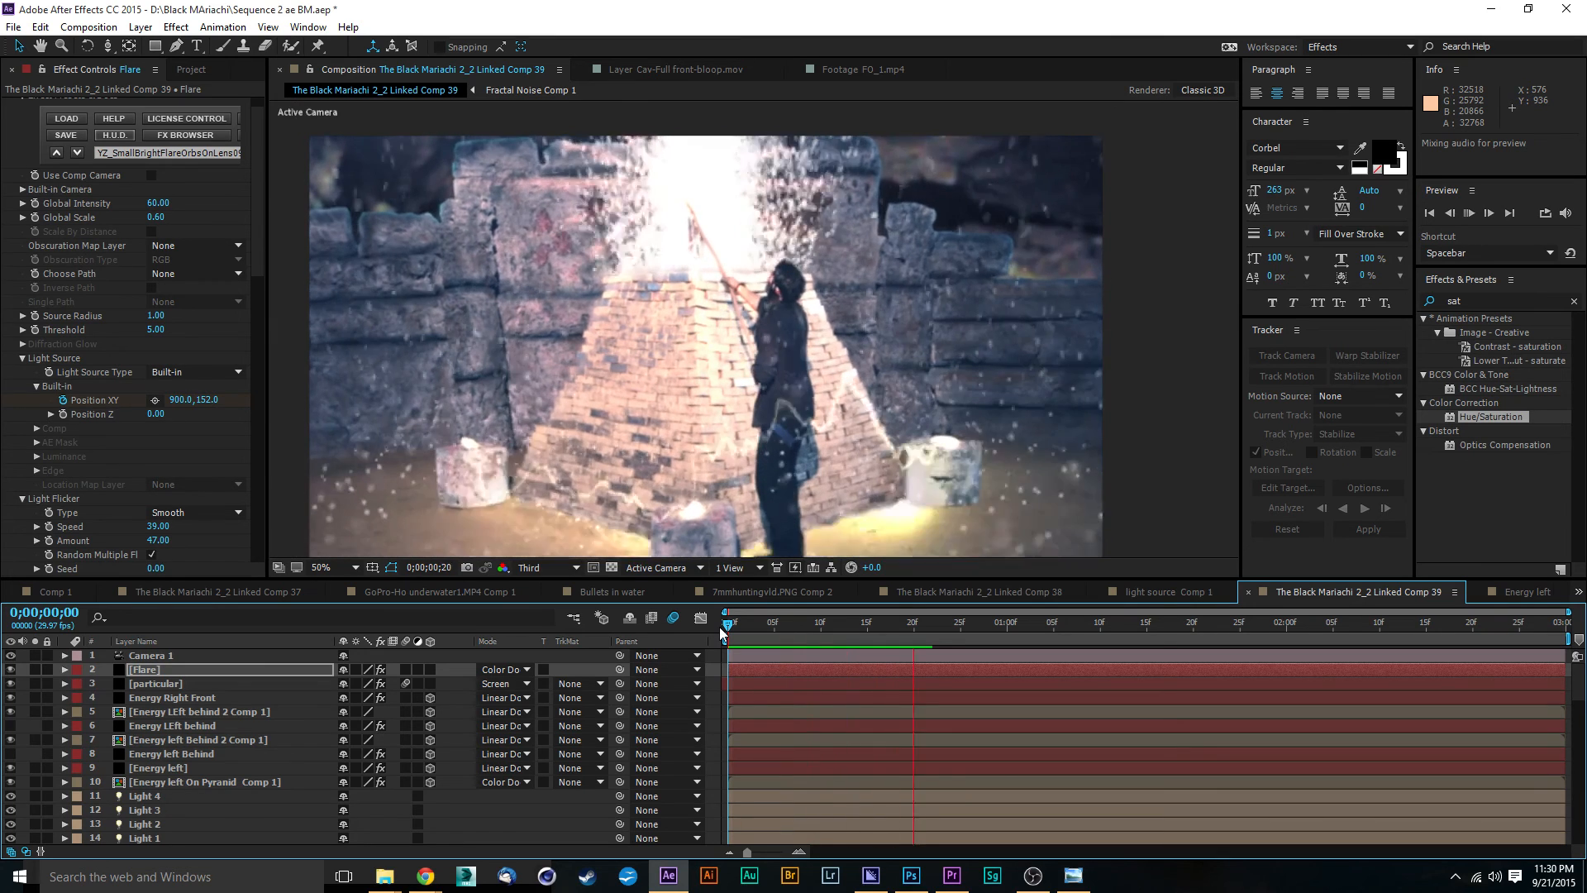
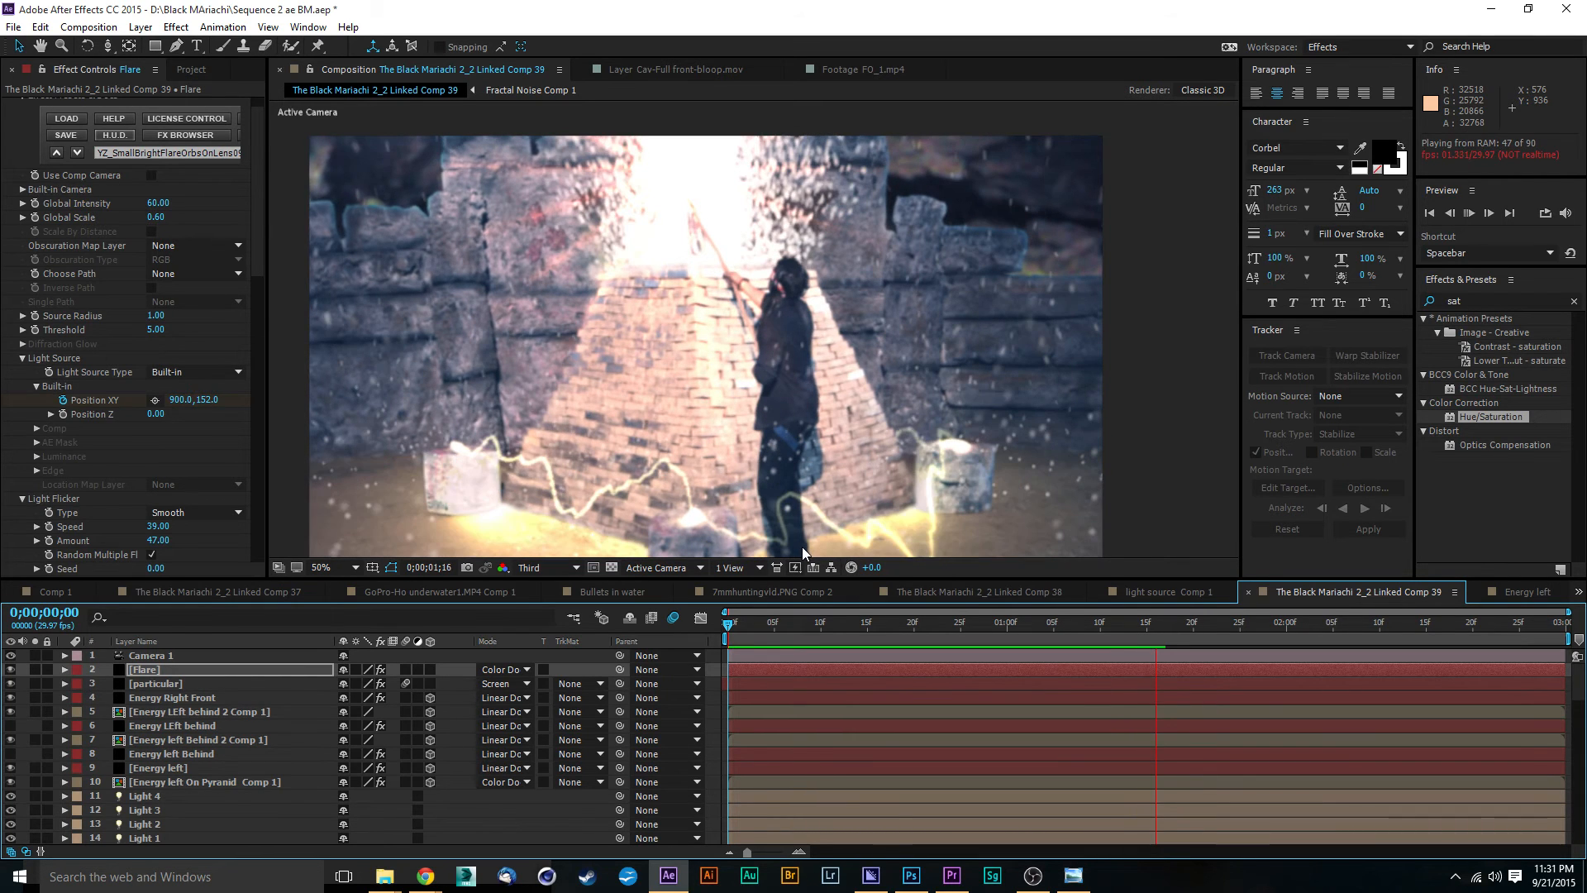
Step: At 0;00;00;20, try different focus distances for Camera 1 and settle on 523 pixels
drag(1012, 629, 916, 616)
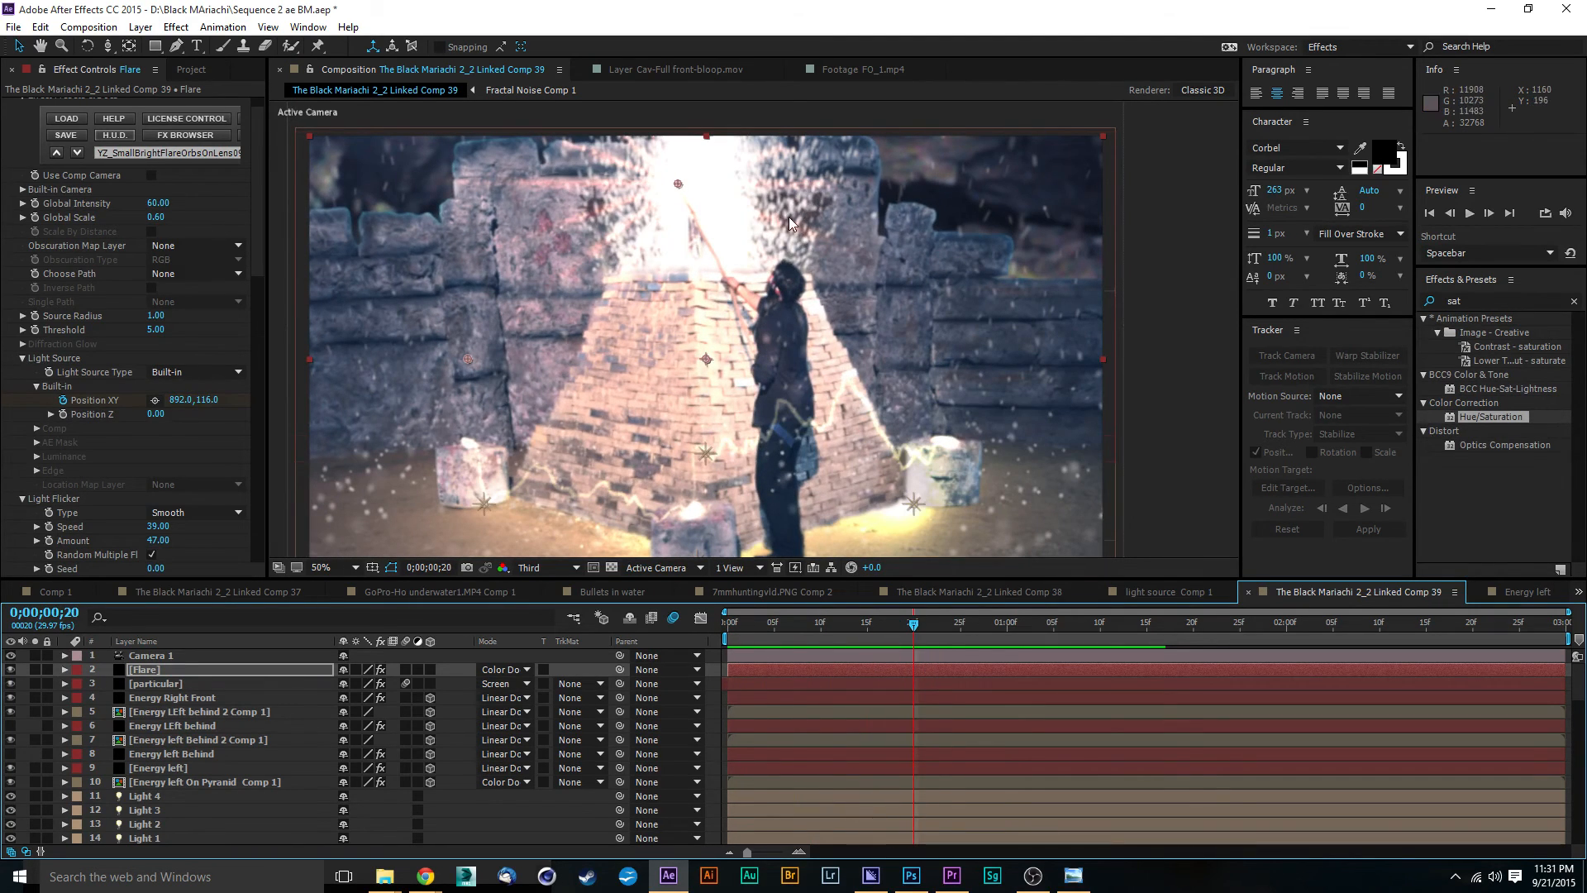
click(120, 658)
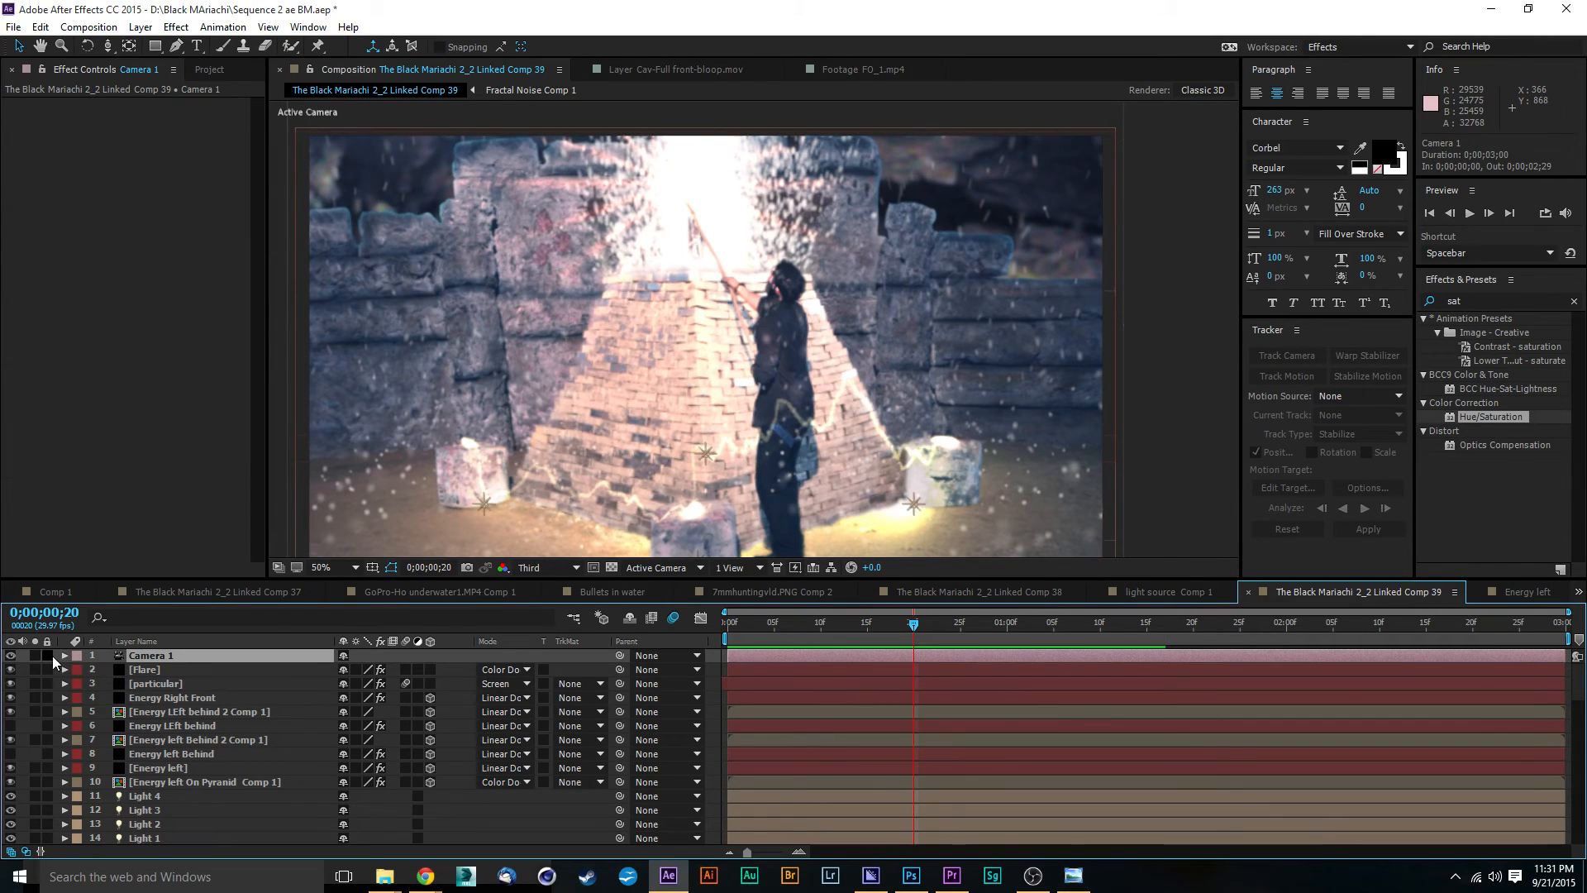
click(64, 655)
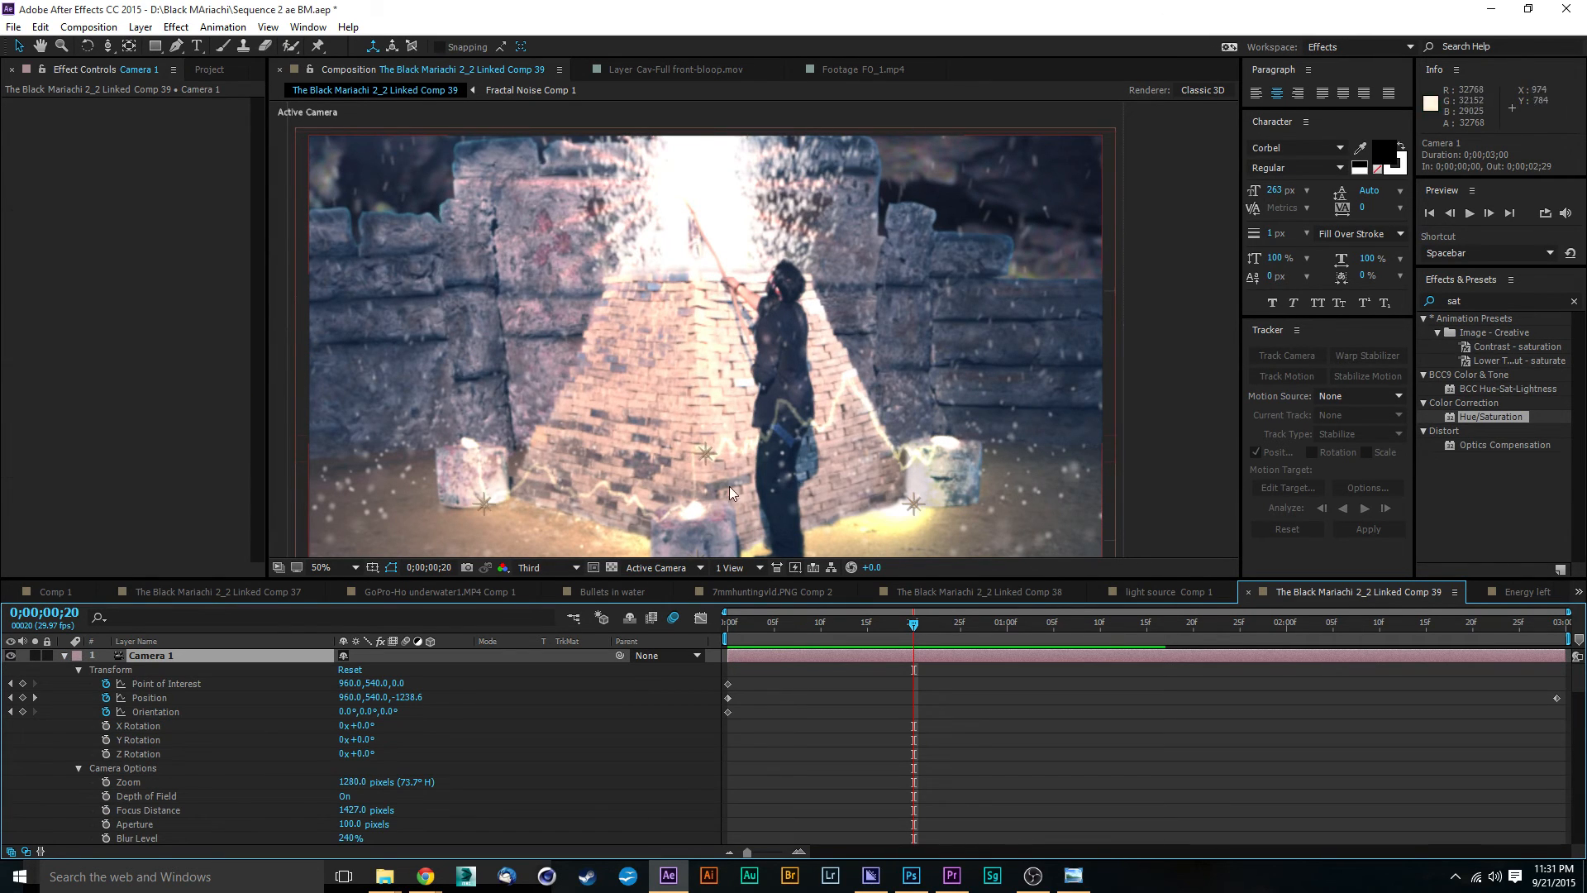
scroll(334, 719, down, 2)
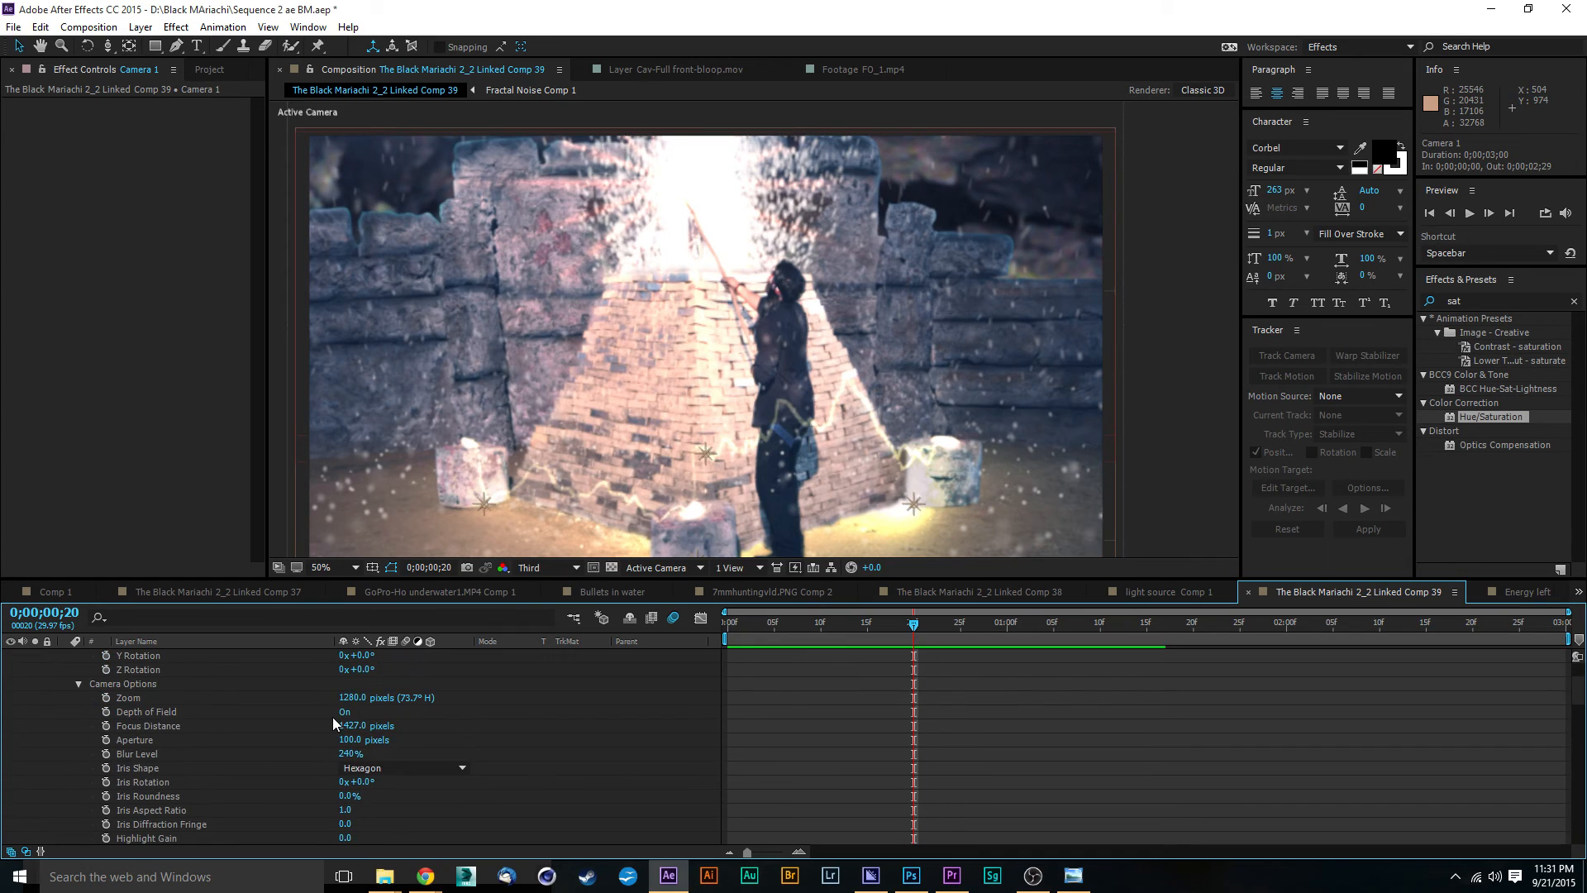
click(342, 713)
click(321, 727)
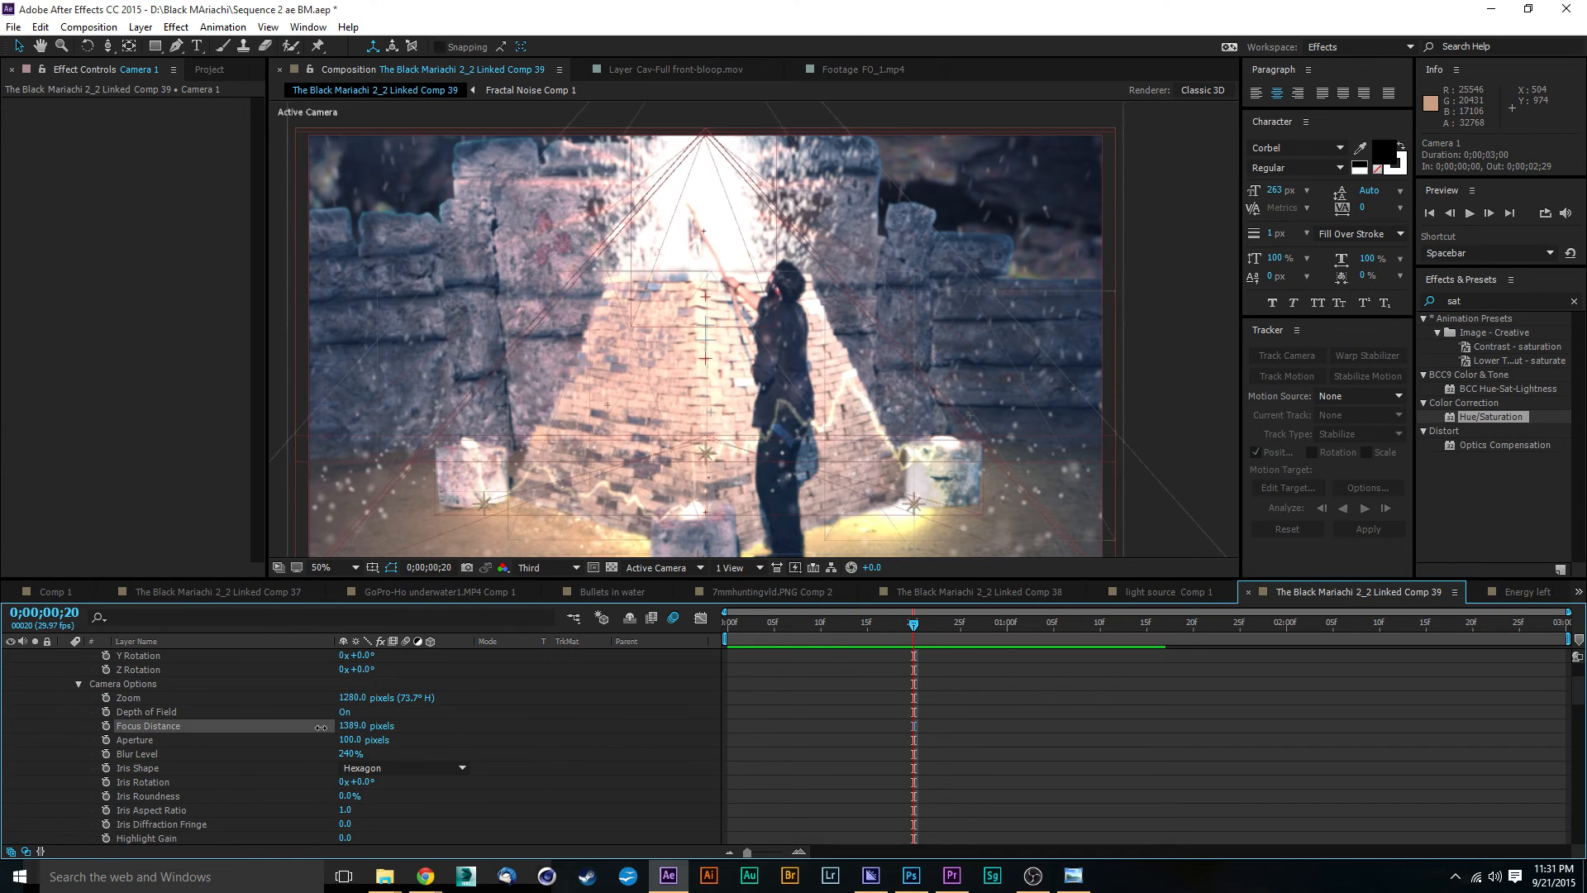
drag(284, 727, 52, 763)
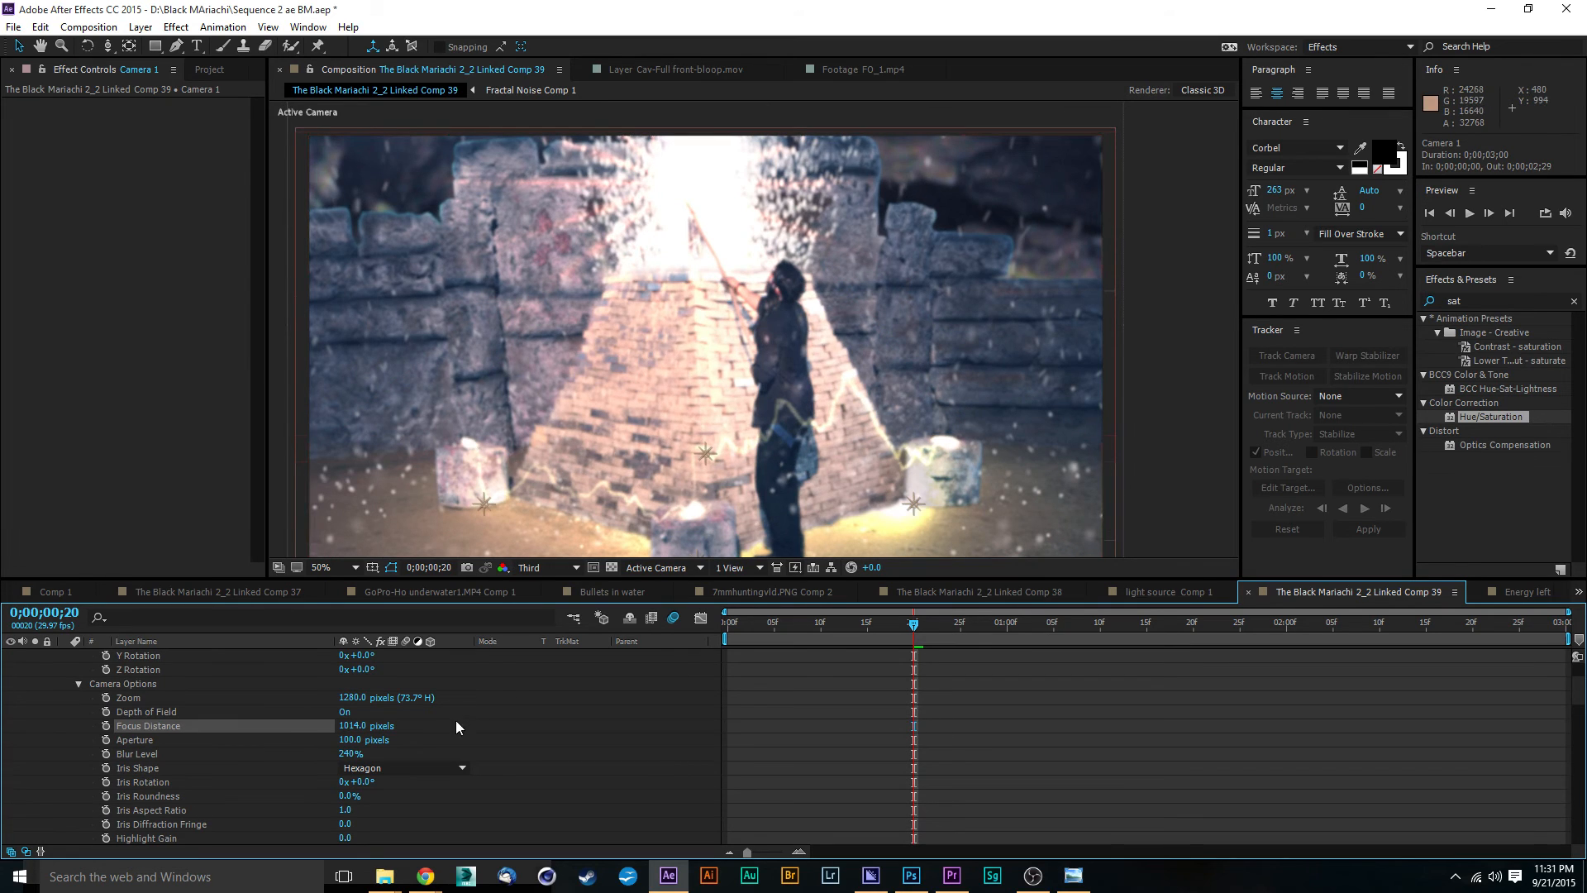
drag(368, 726, 967, 703)
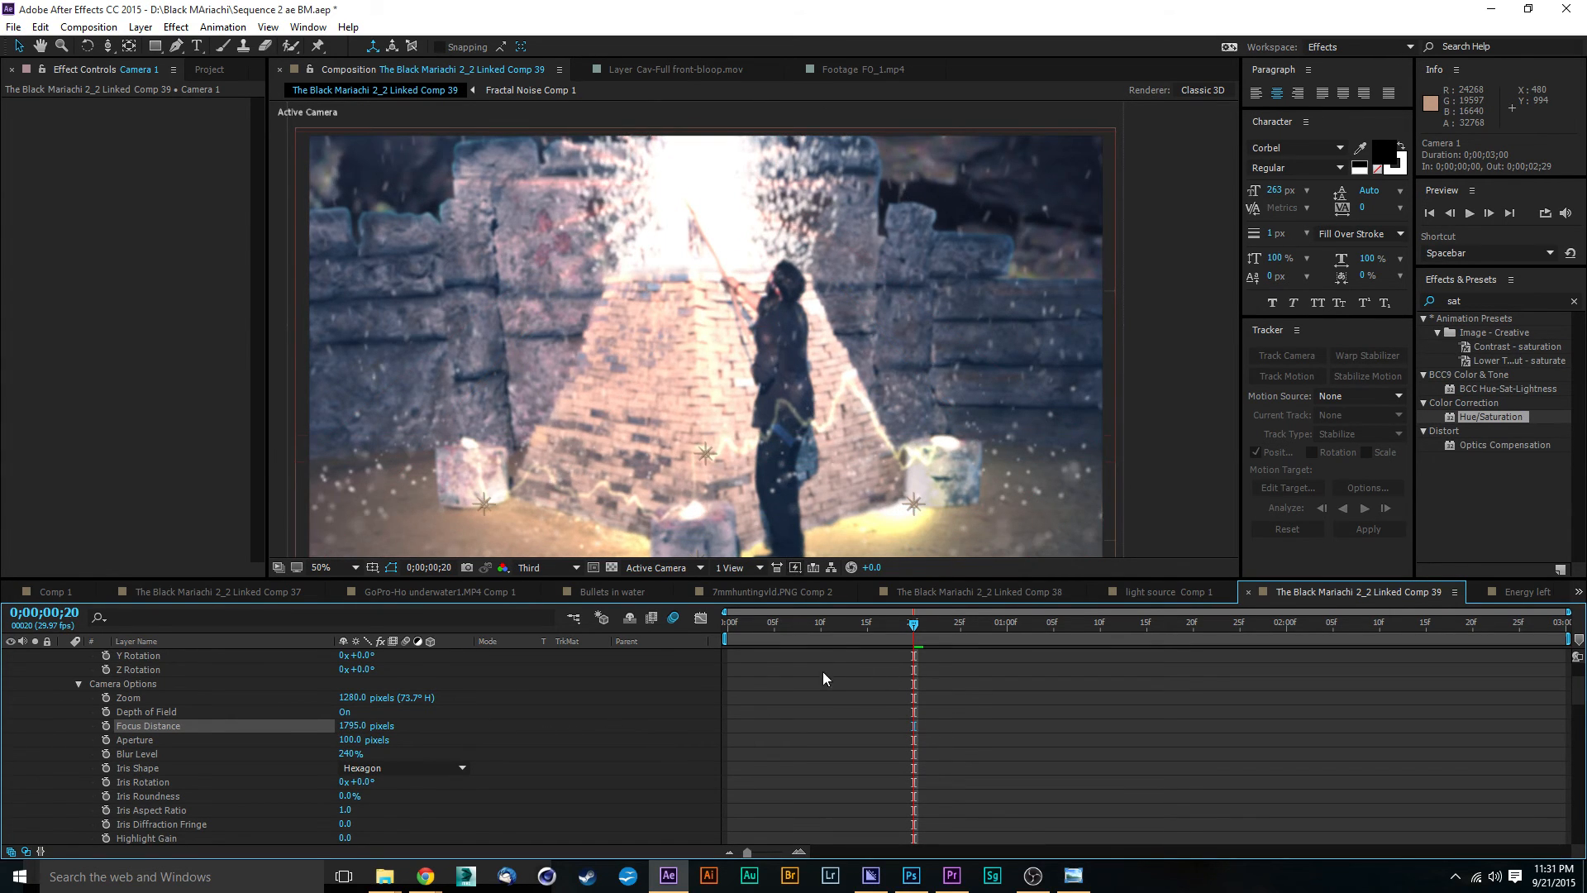
drag(347, 727, 693, 719)
drag(929, 713, 921, 707)
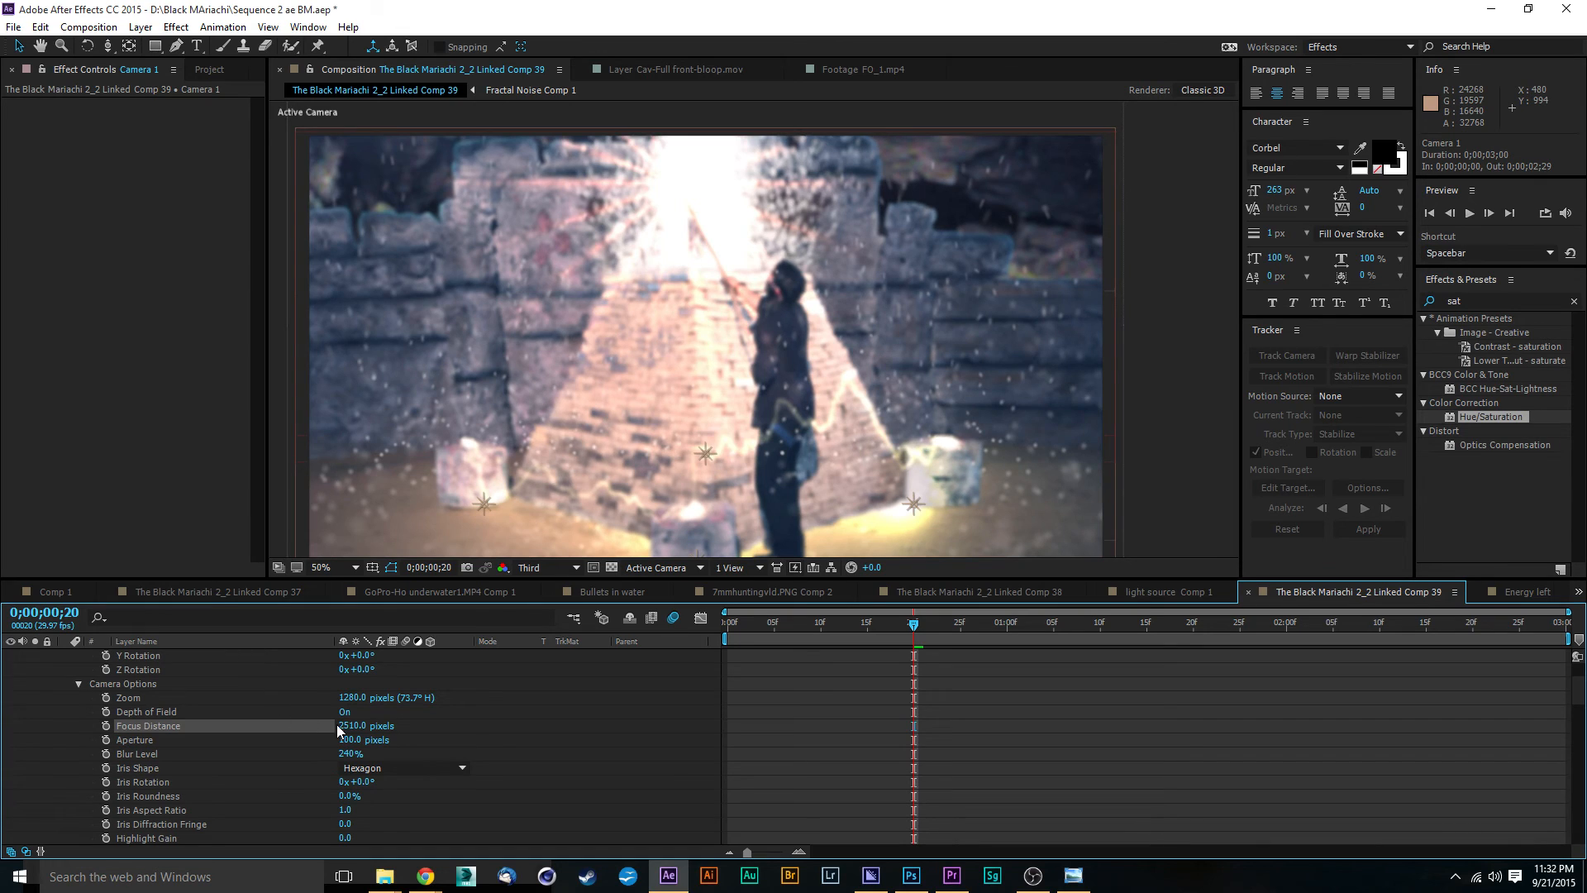
drag(336, 724, 72, 806)
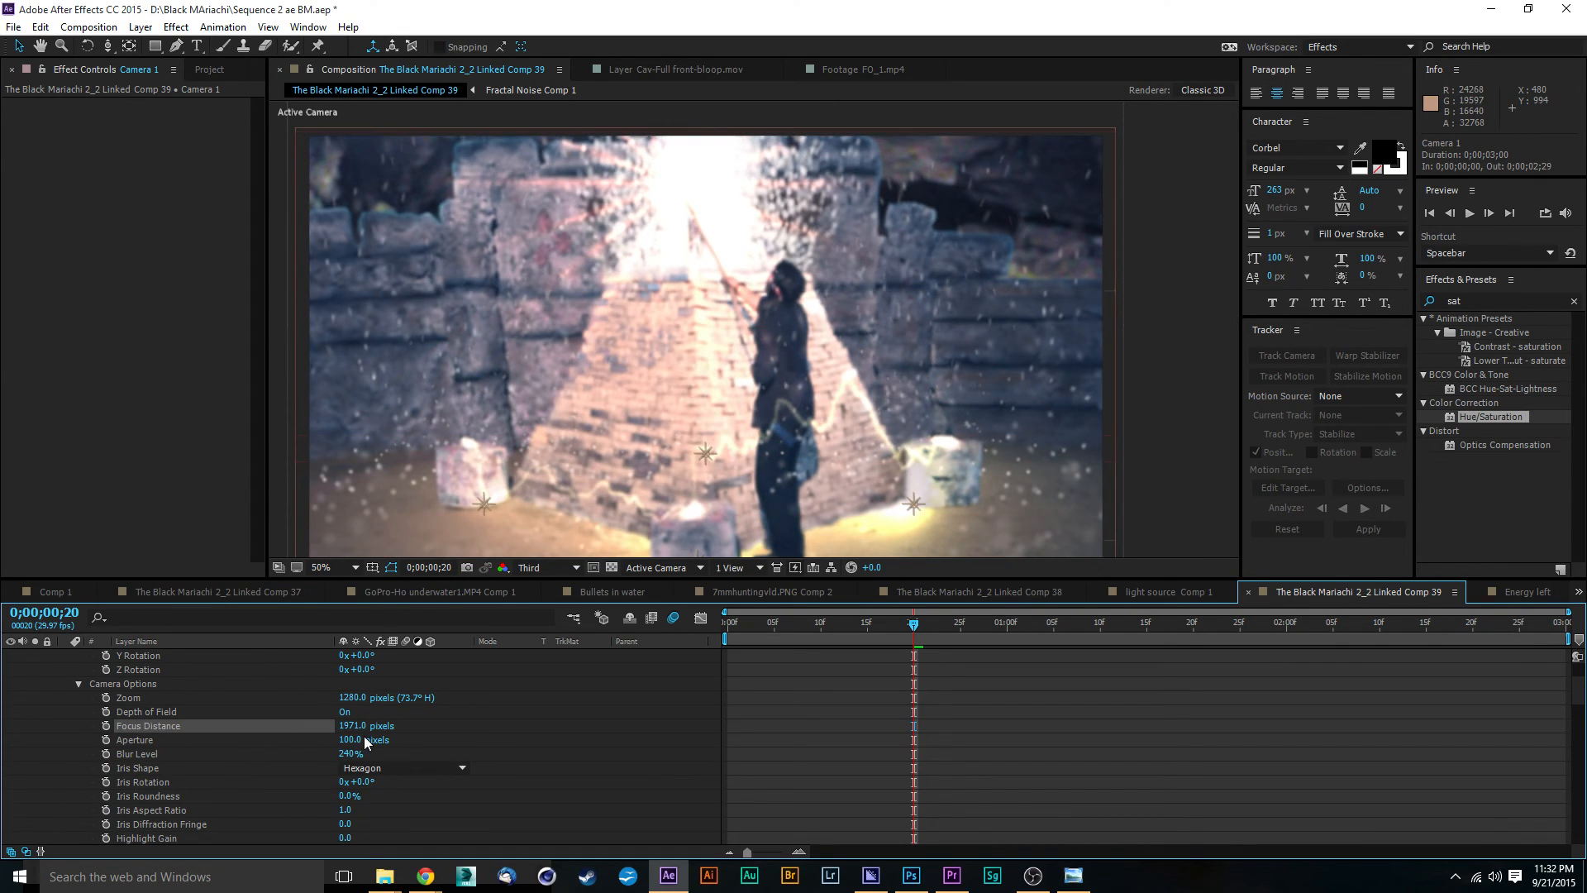
drag(347, 726, 276, 794)
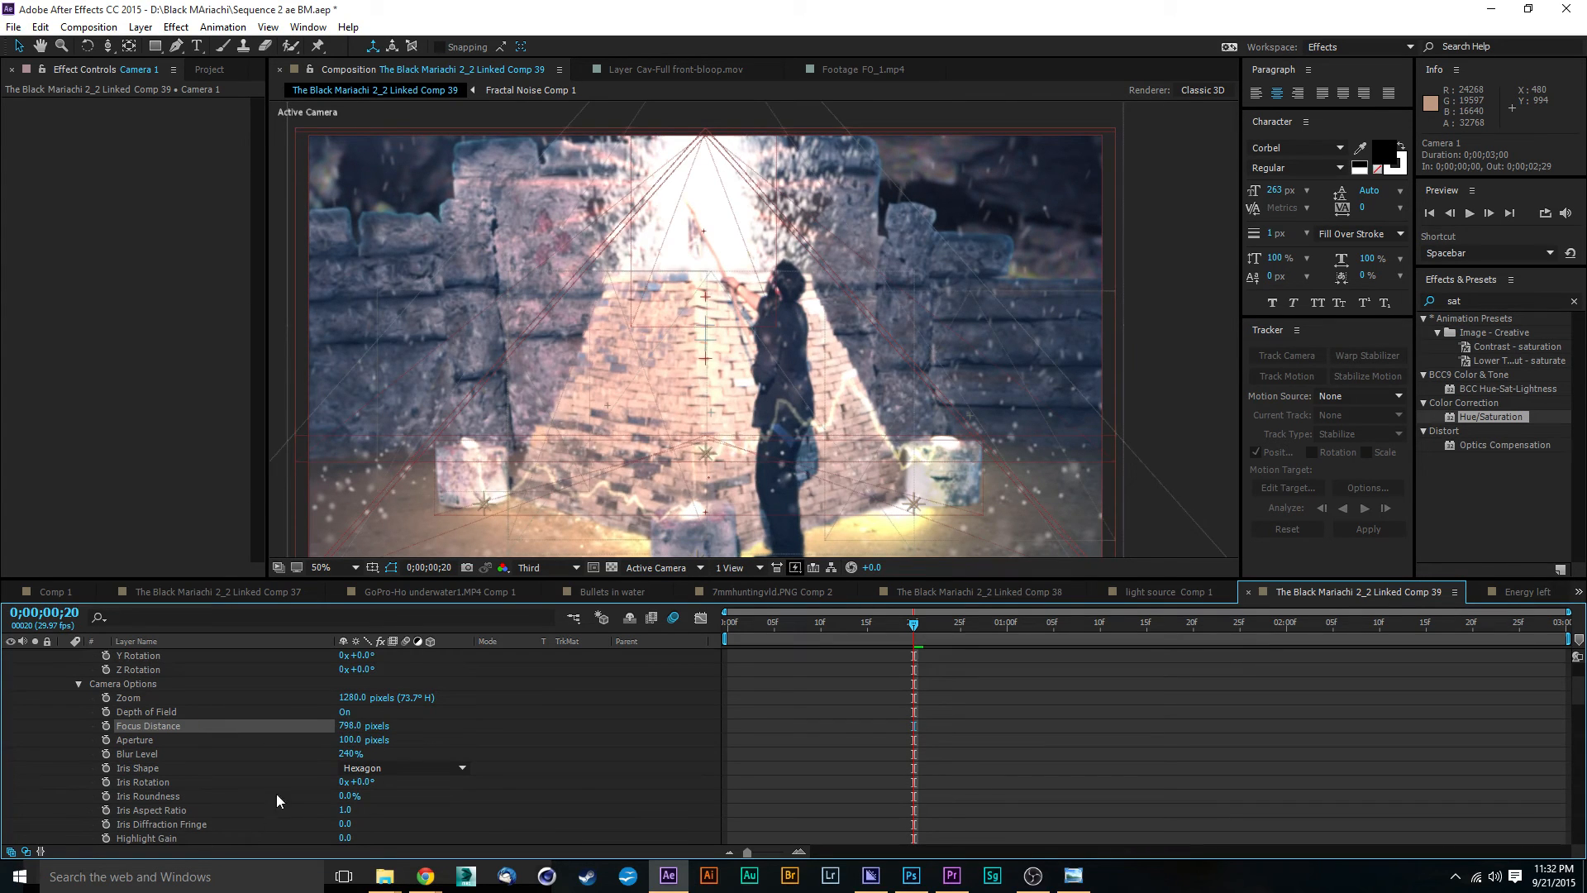
drag(354, 728, 184, 785)
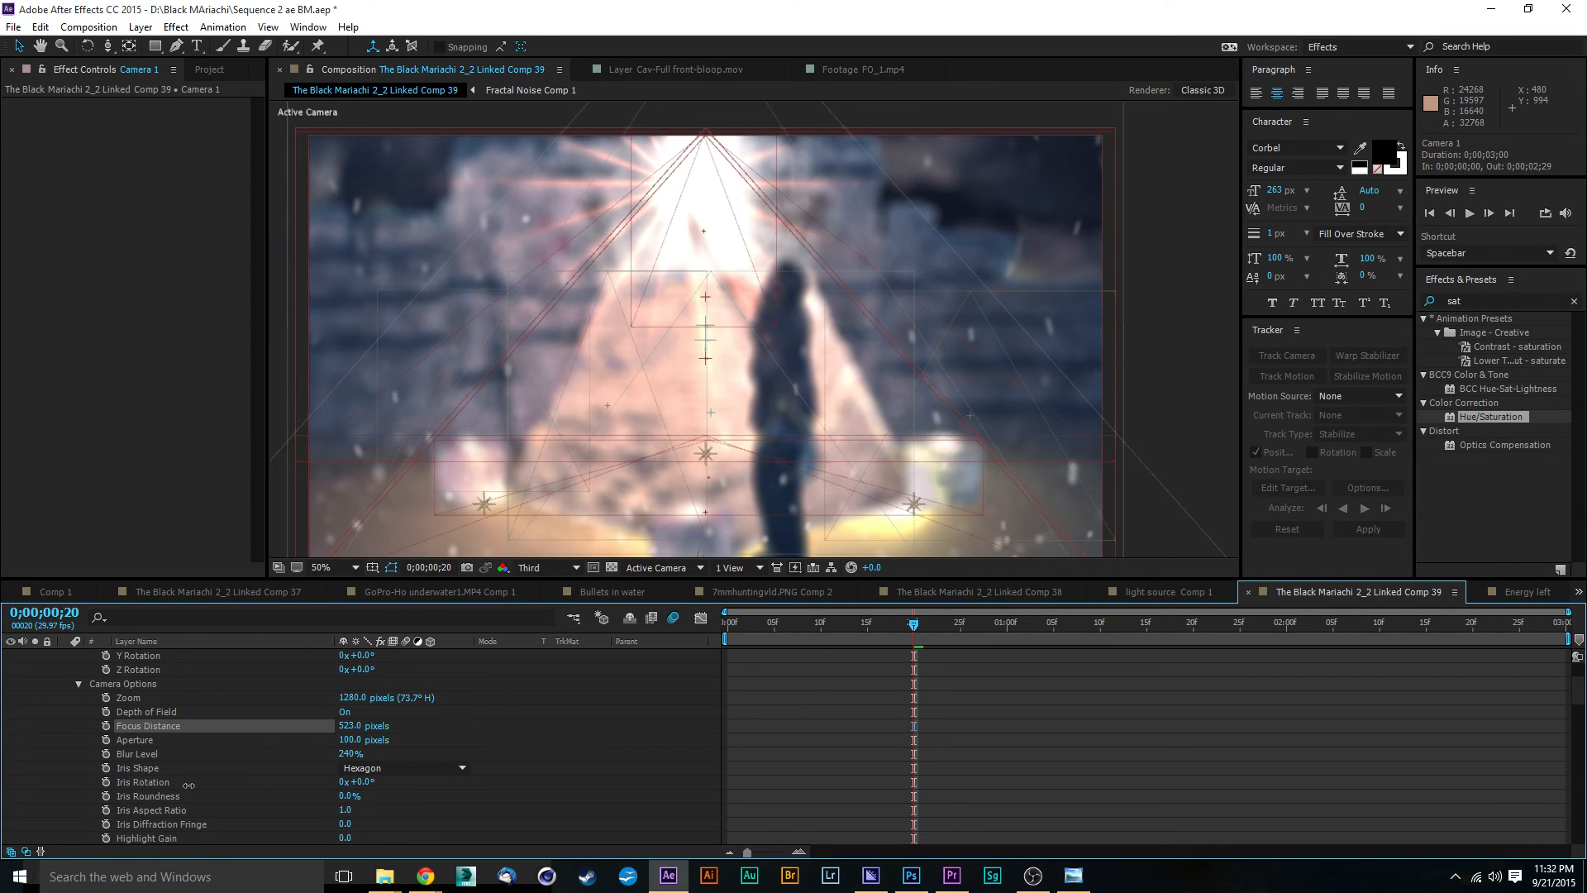
Step: Keyframe Camera 1's focus distance at 523 pixels on the first frame and at 1058 pixels at 0;00;01;15
key(Home)
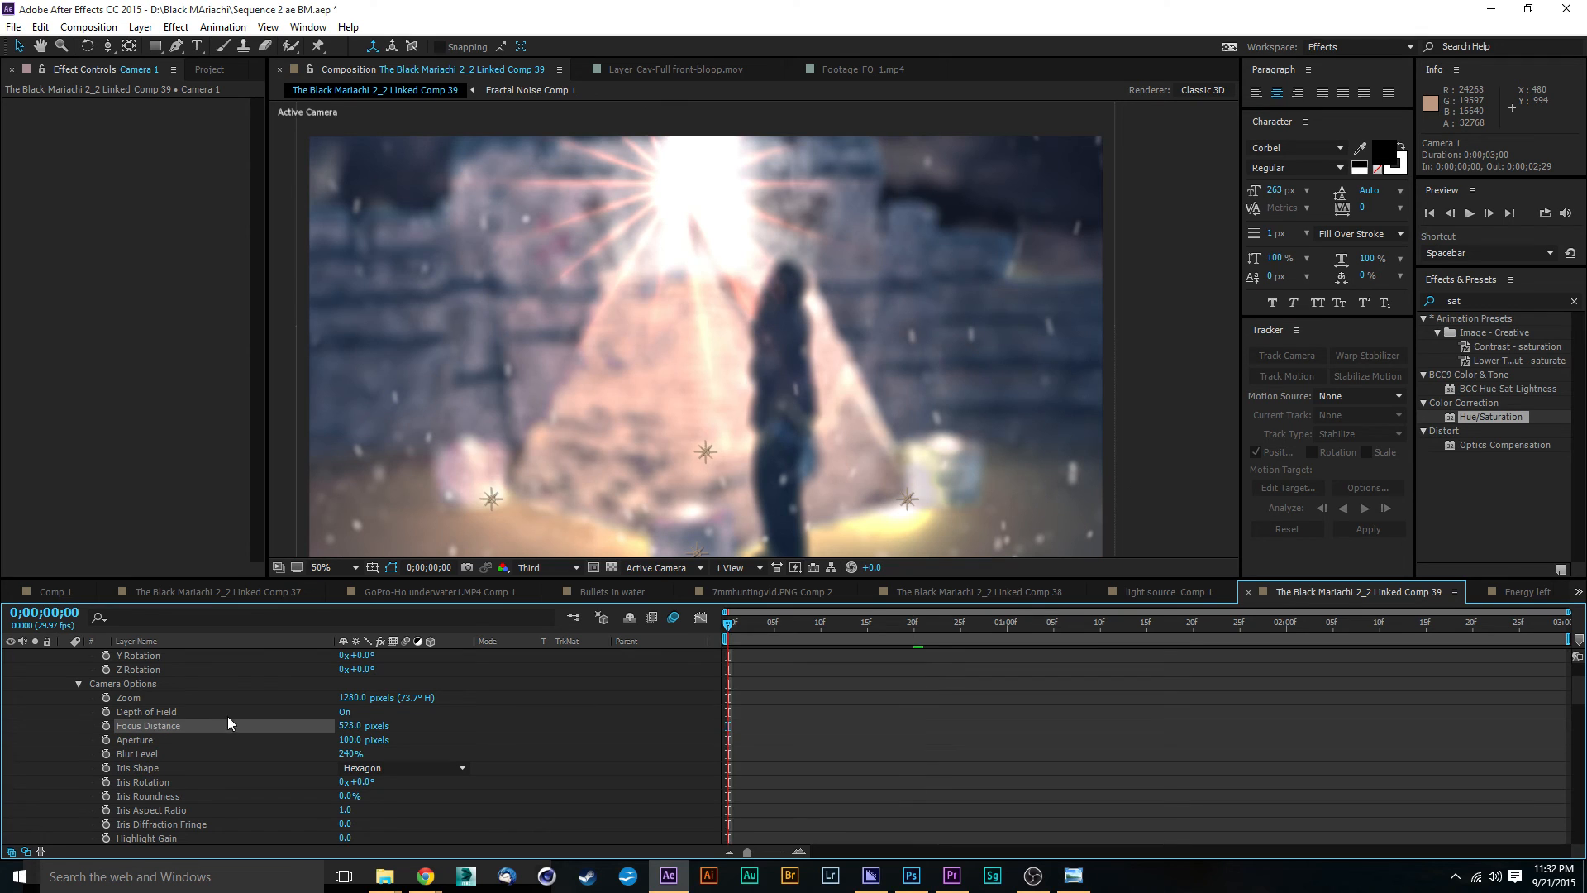
click(106, 725)
click(1000, 627)
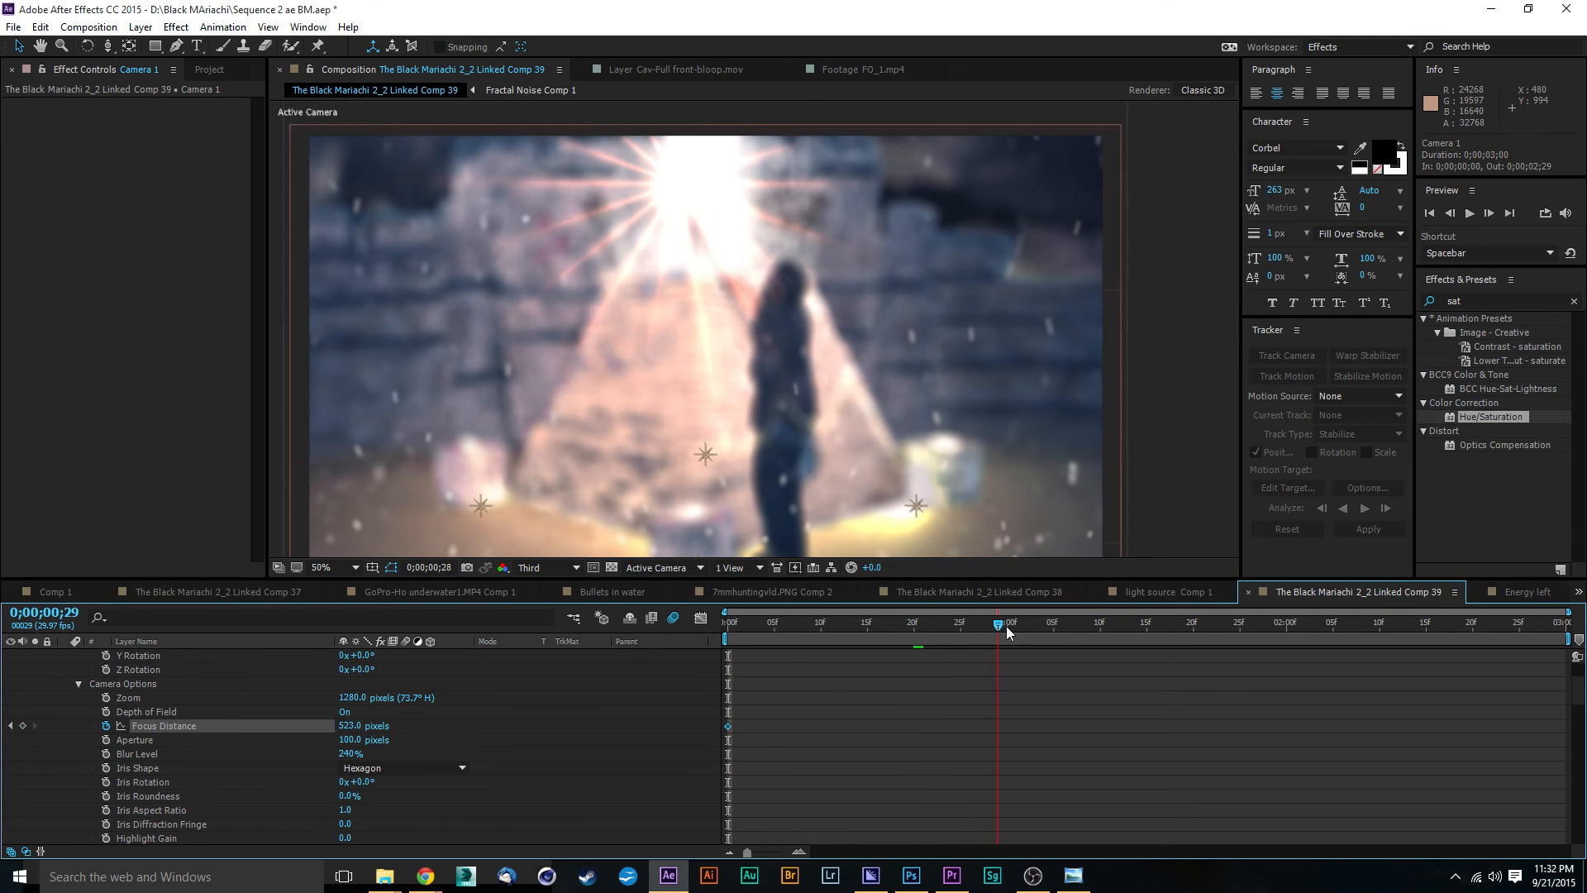
drag(1007, 633, 1149, 642)
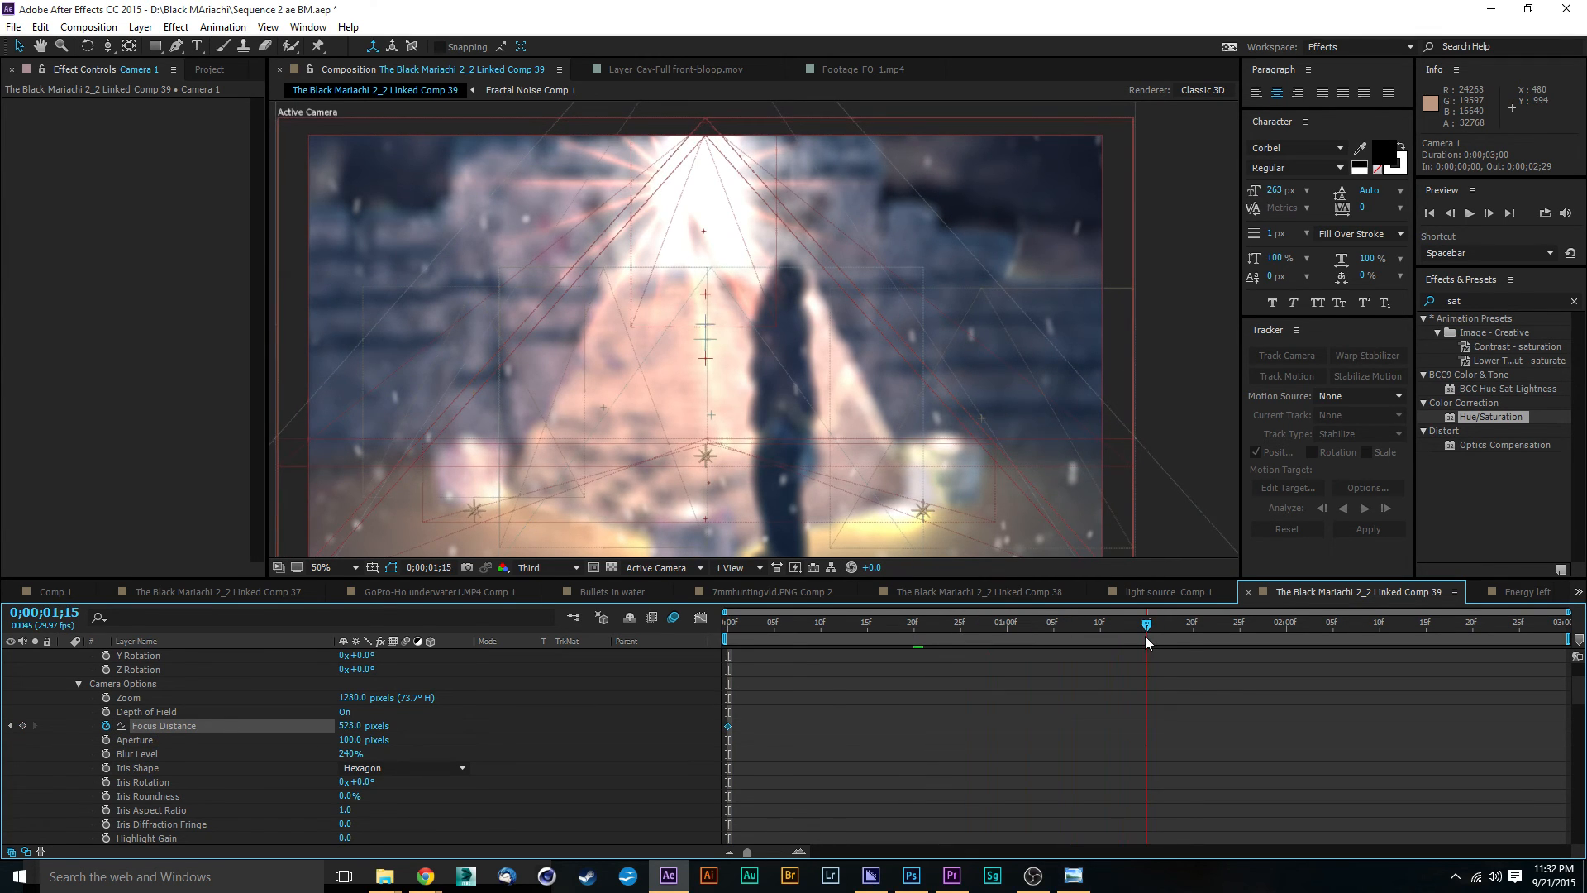
drag(354, 727, 792, 731)
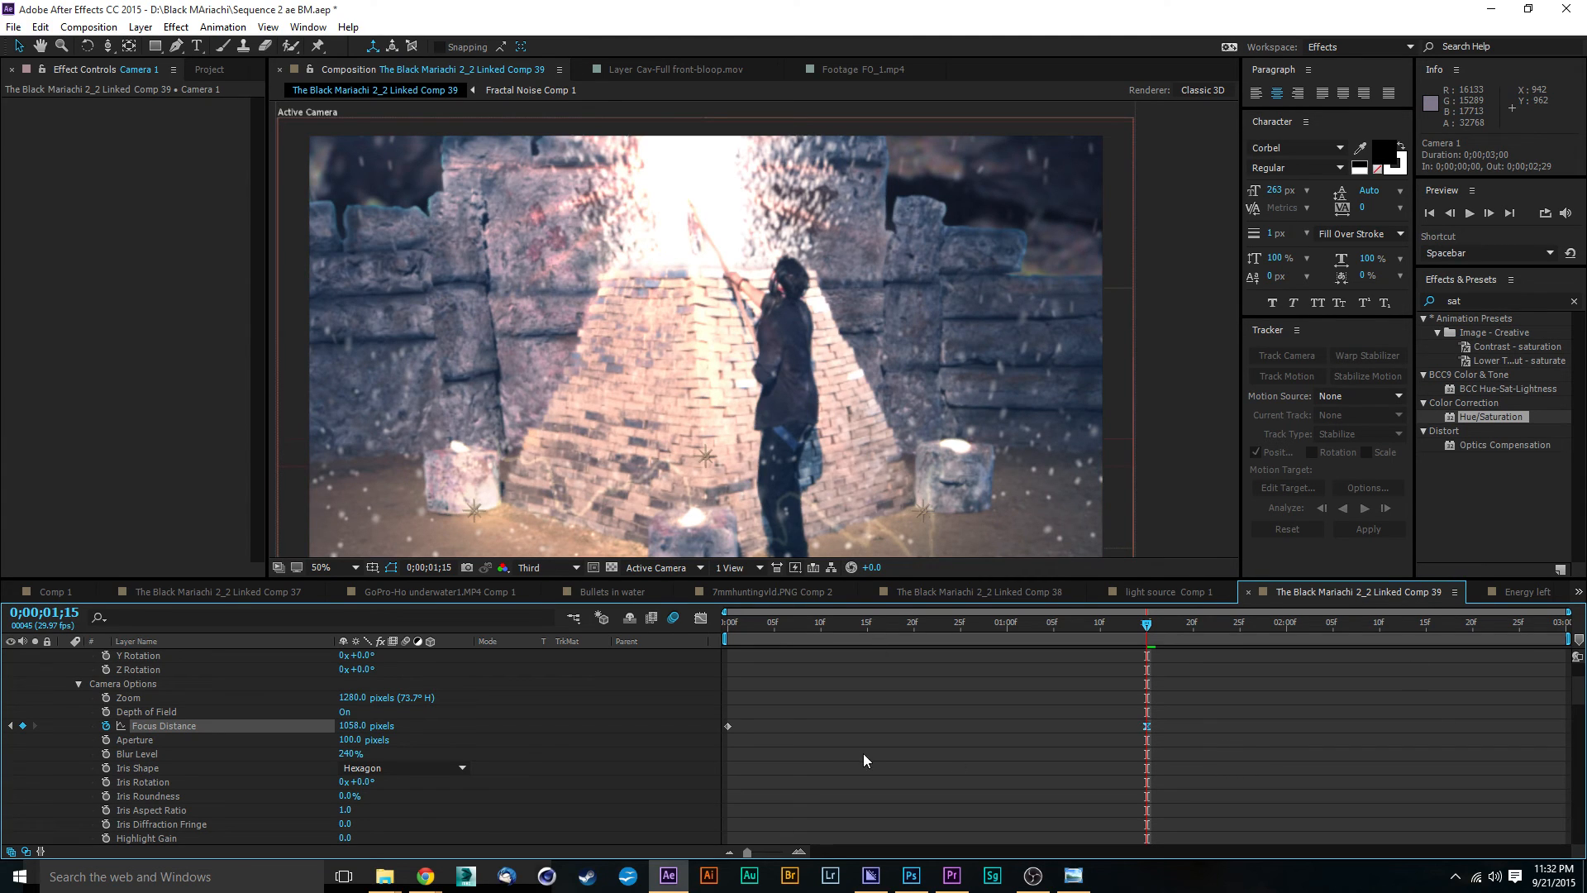
Step: Ease both focus distance keyframes and preview the focus pull from the first frame, stopping at 0;00;01;16
drag(780, 715, 709, 765)
key(space)
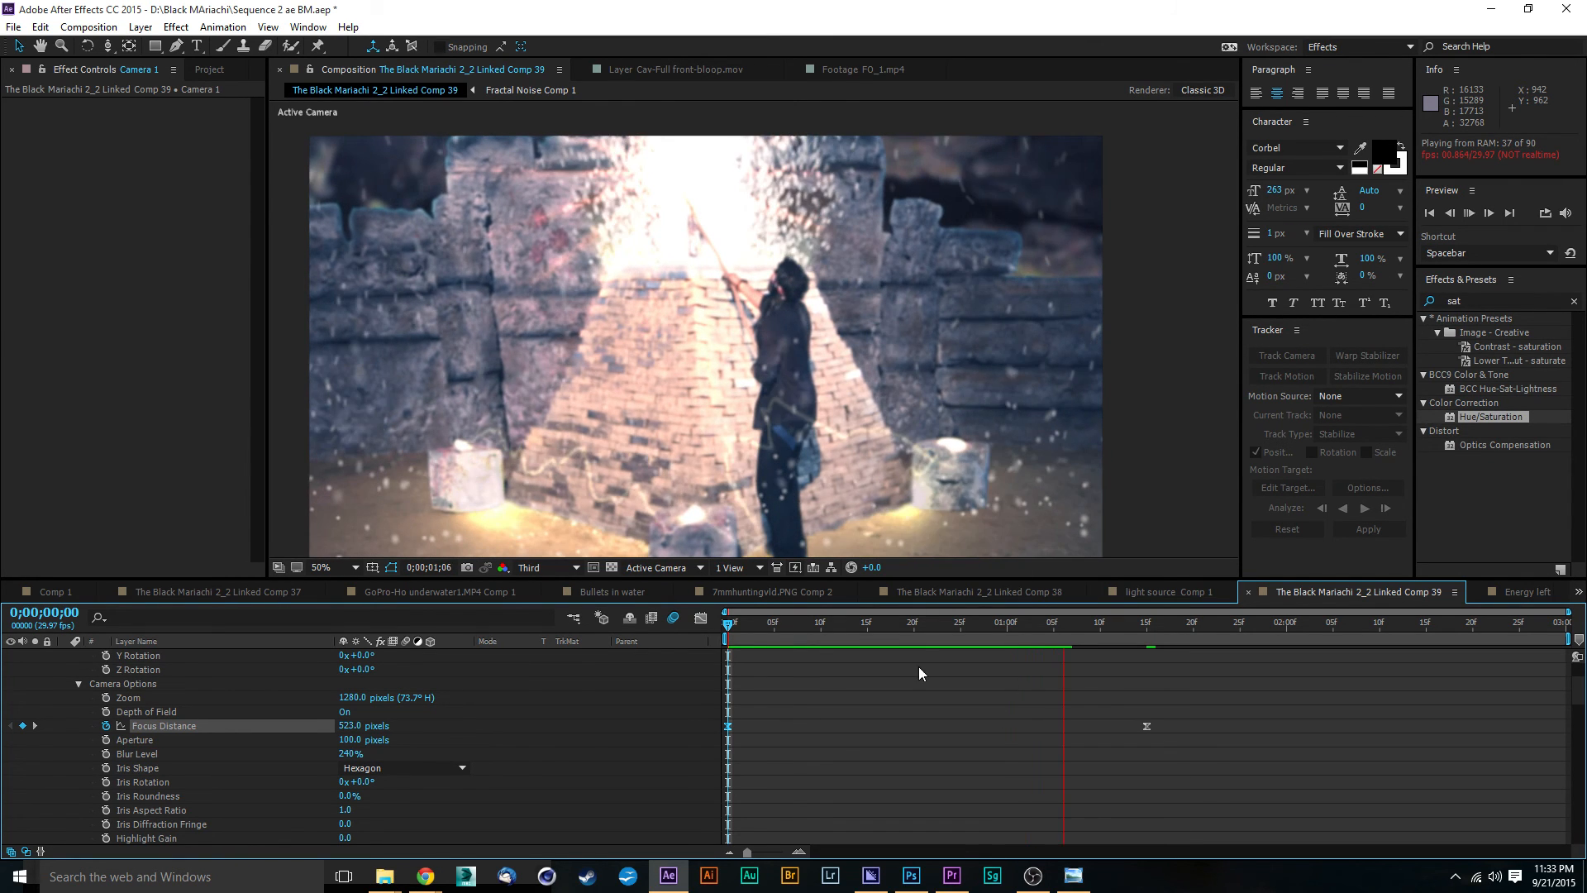
click(1166, 628)
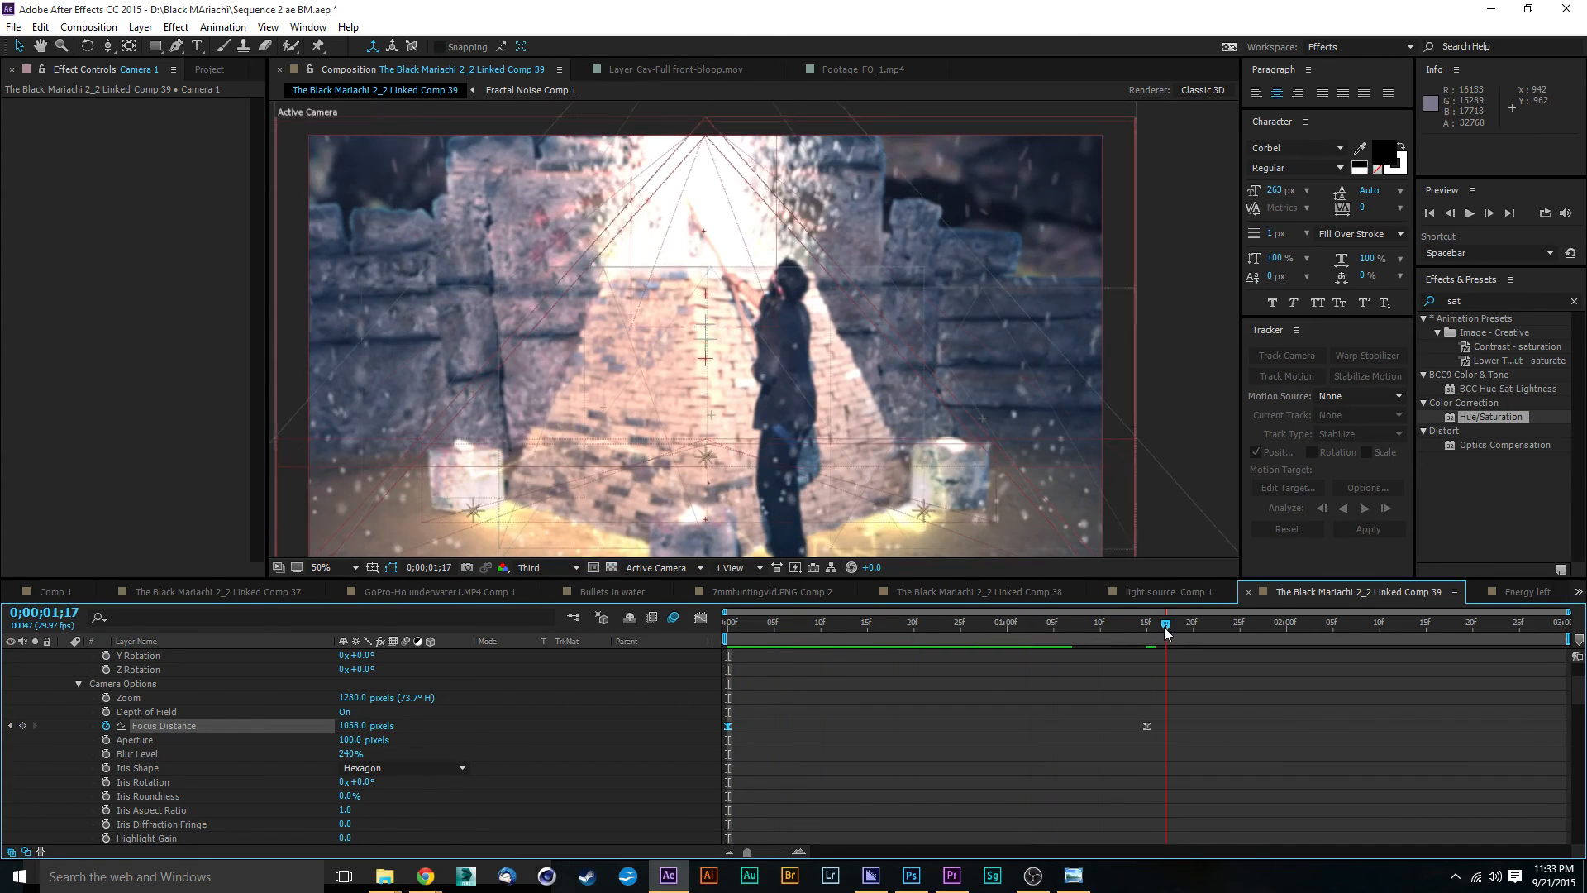
drag(1165, 634, 1155, 634)
Step: Browse the clips in the project's 4k Smoke folder and scrub through Rampant_4K_Smoke_040.mov
scroll(854, 485, down, 2)
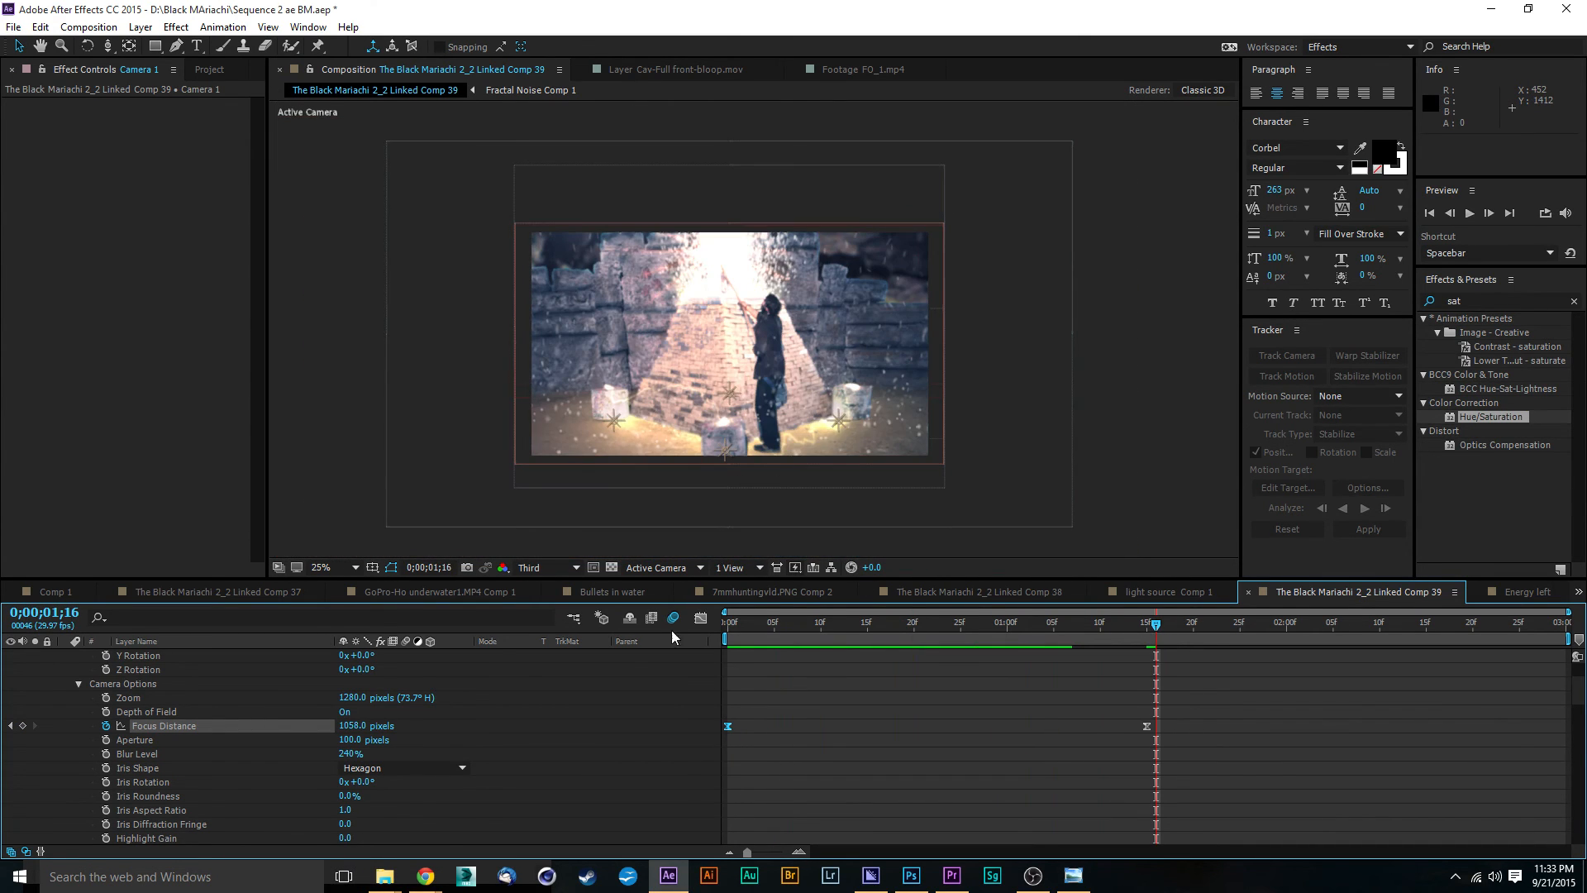
scroll(593, 696, up, 3)
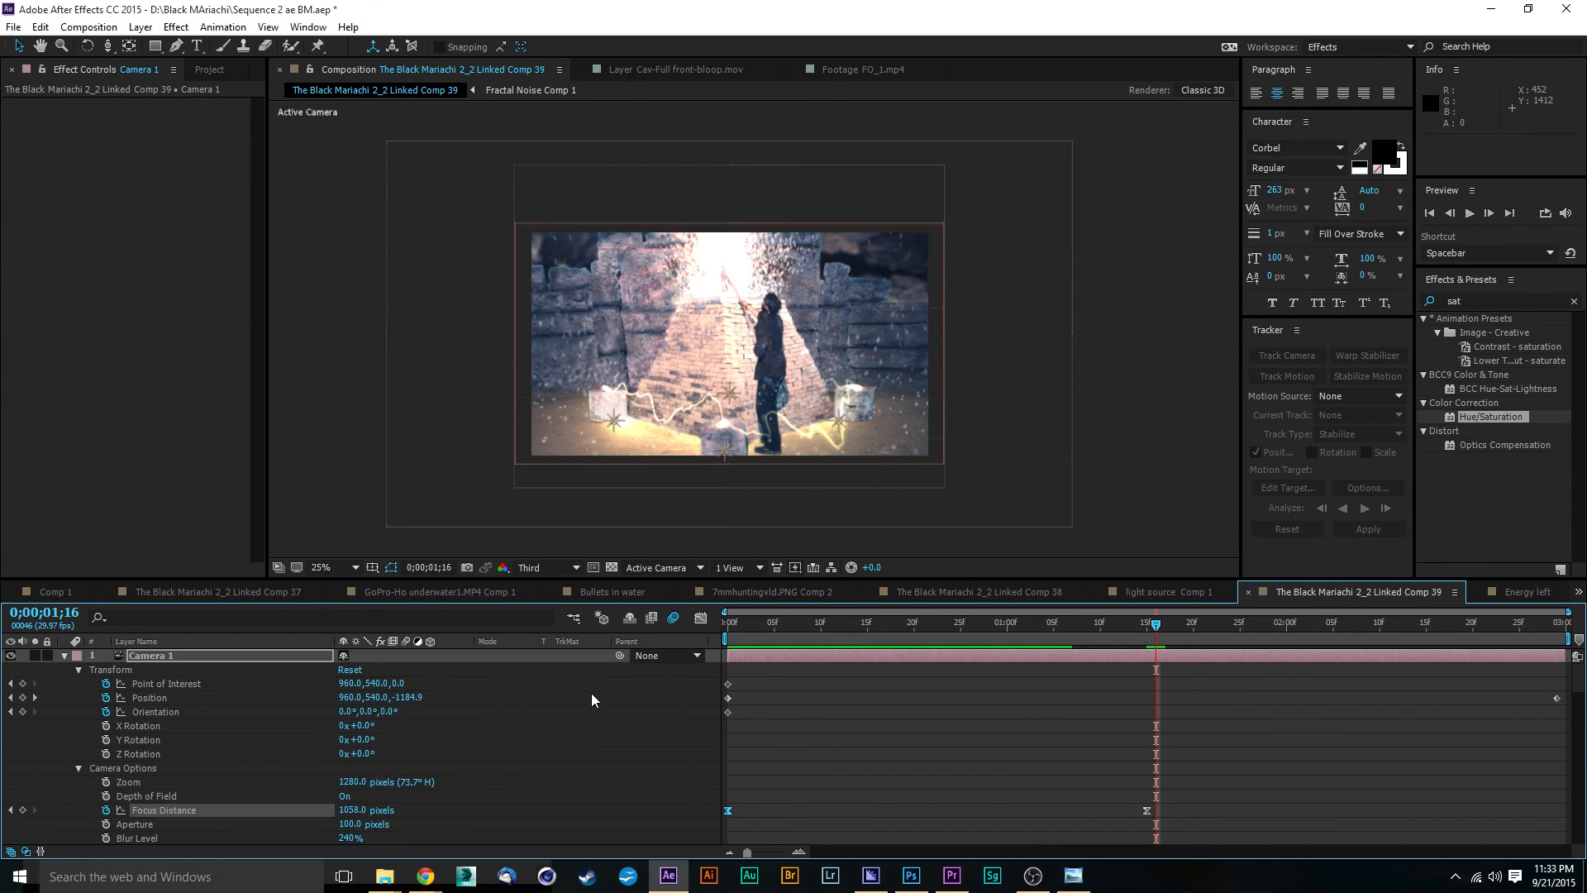
click(217, 69)
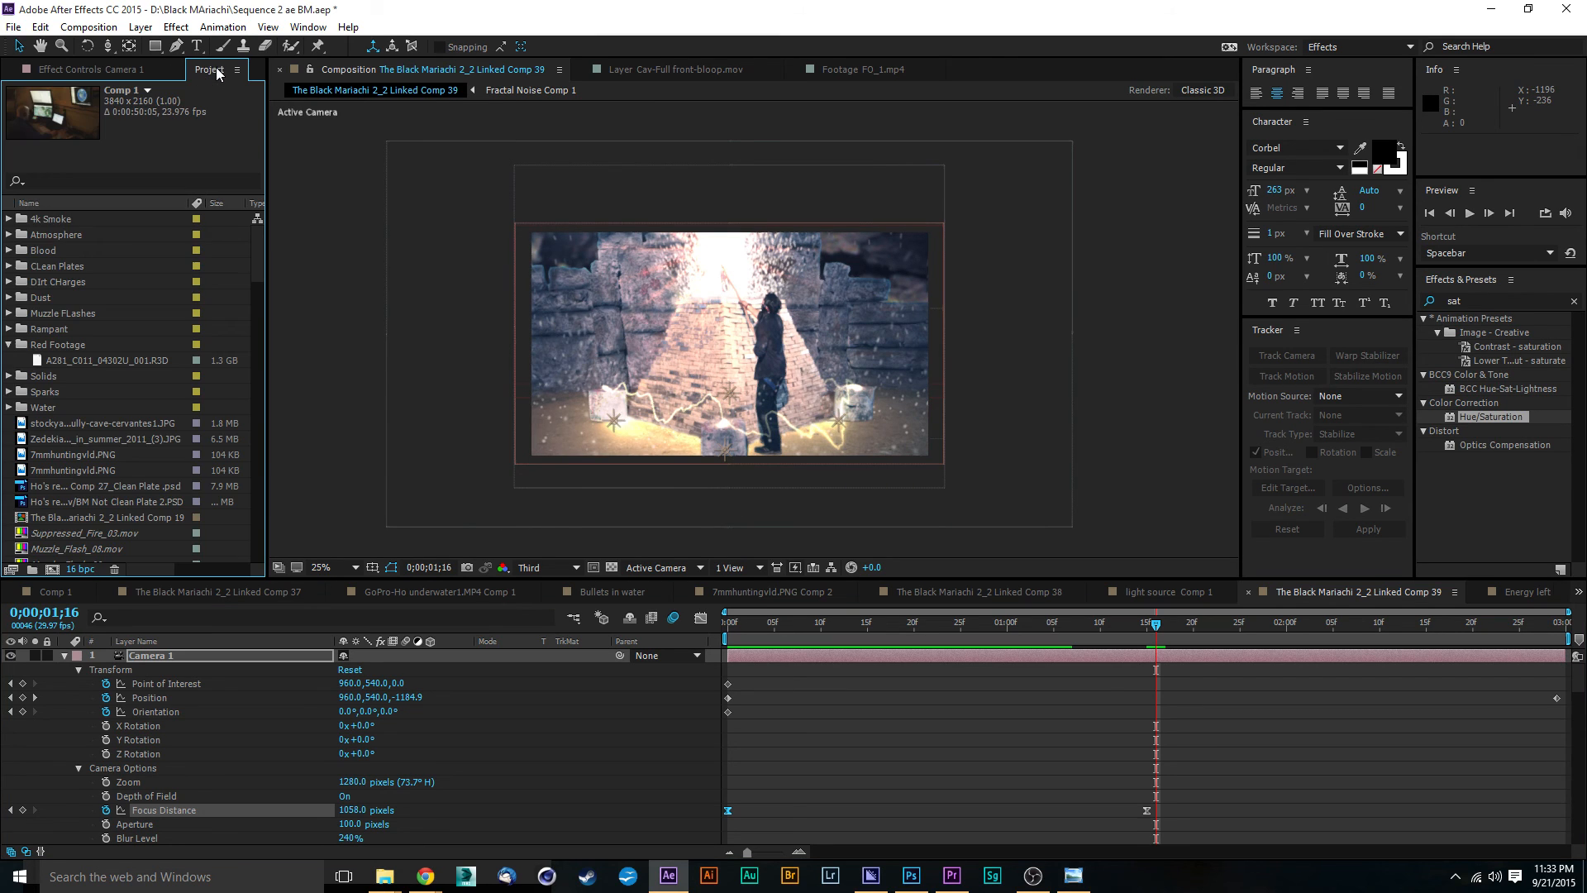
click(8, 219)
click(97, 235)
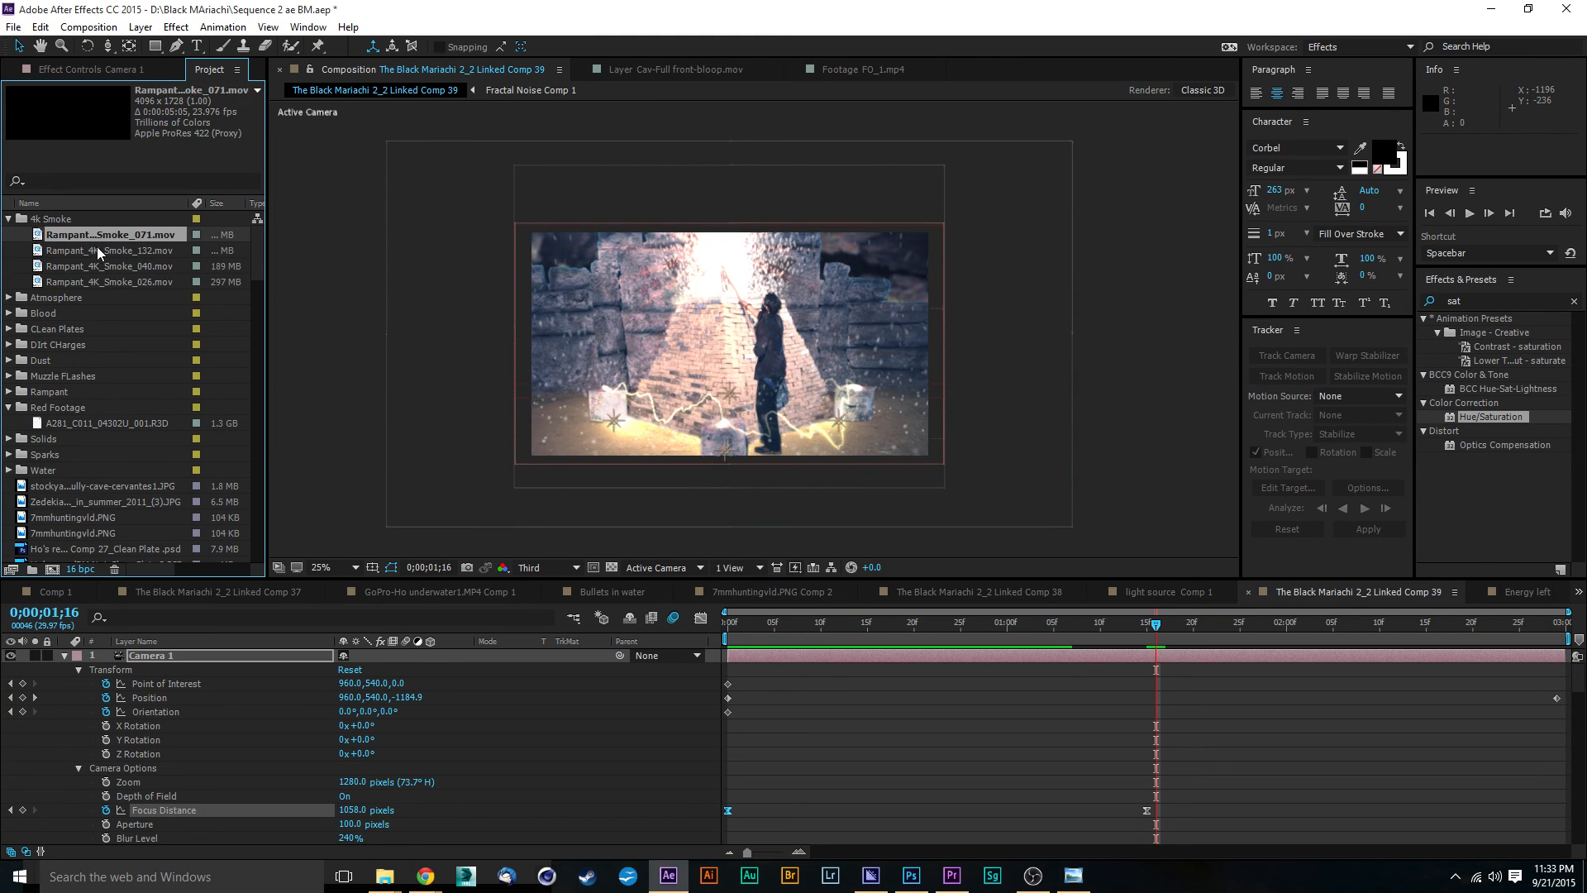
click(100, 250)
click(101, 266)
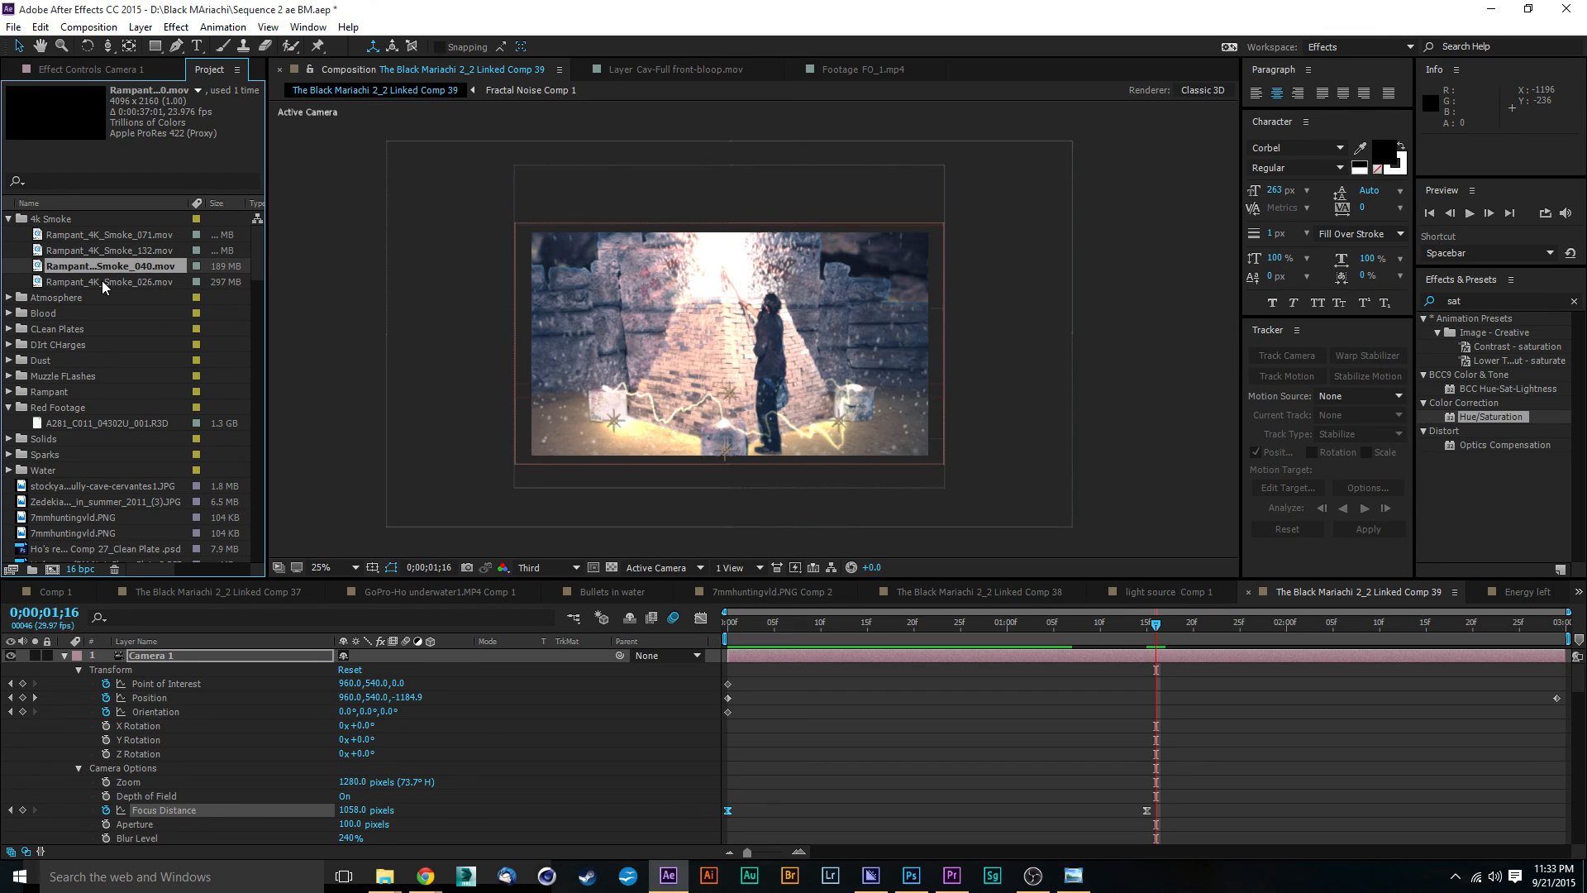
double_click(103, 267)
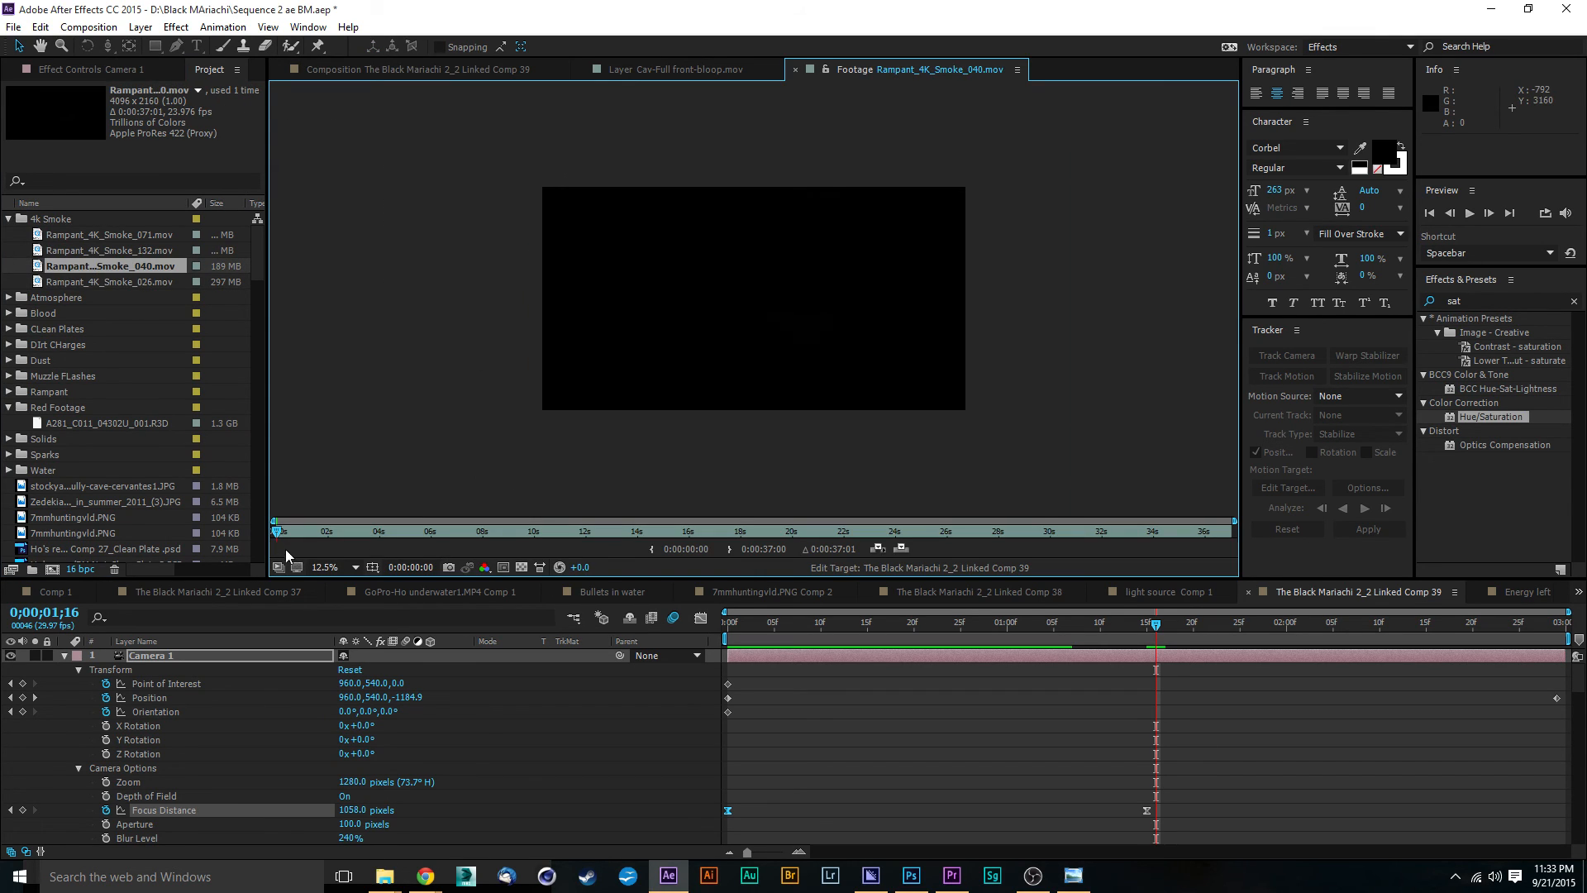
drag(278, 530, 758, 531)
Step: Browse the project's Atmosphere folder and view the Atmosphere_04.mov and Atmosphere_06.mov clips
click(10, 220)
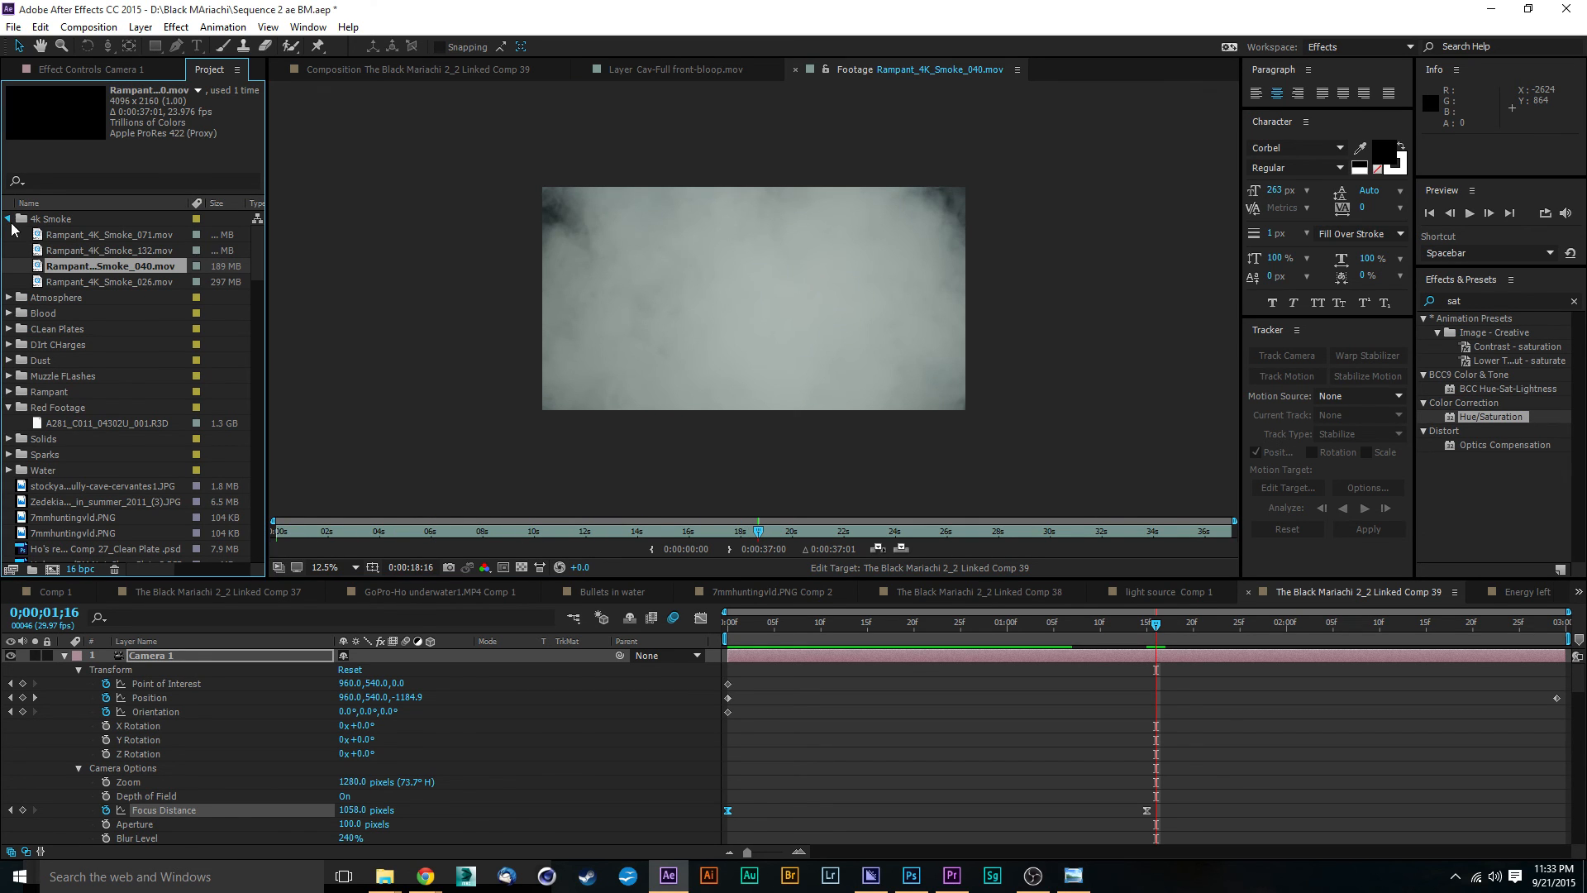
click(10, 235)
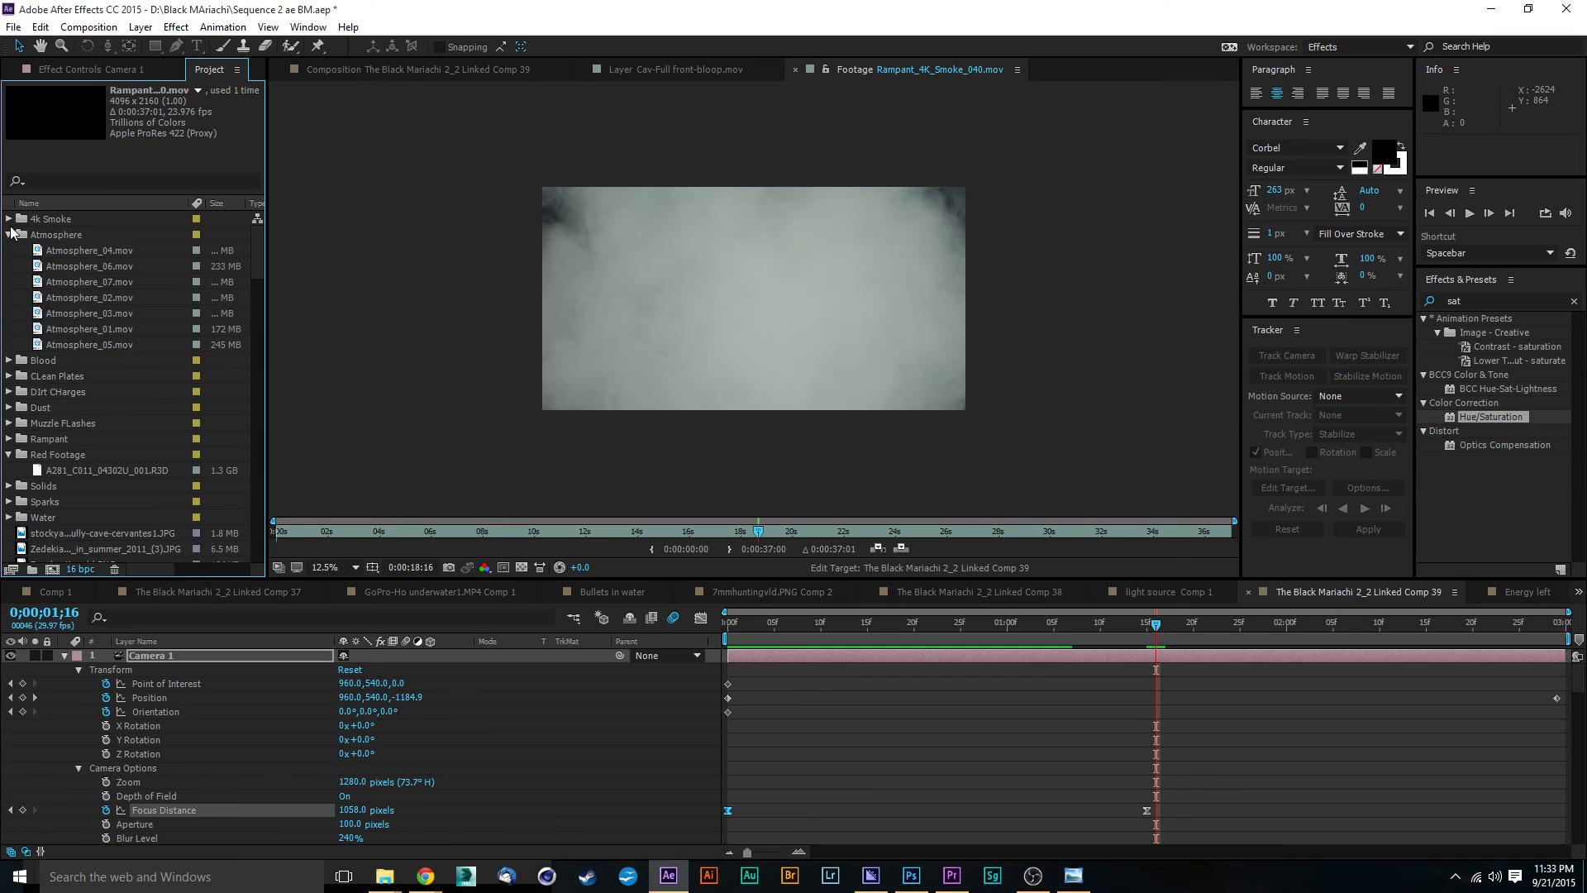
click(56, 251)
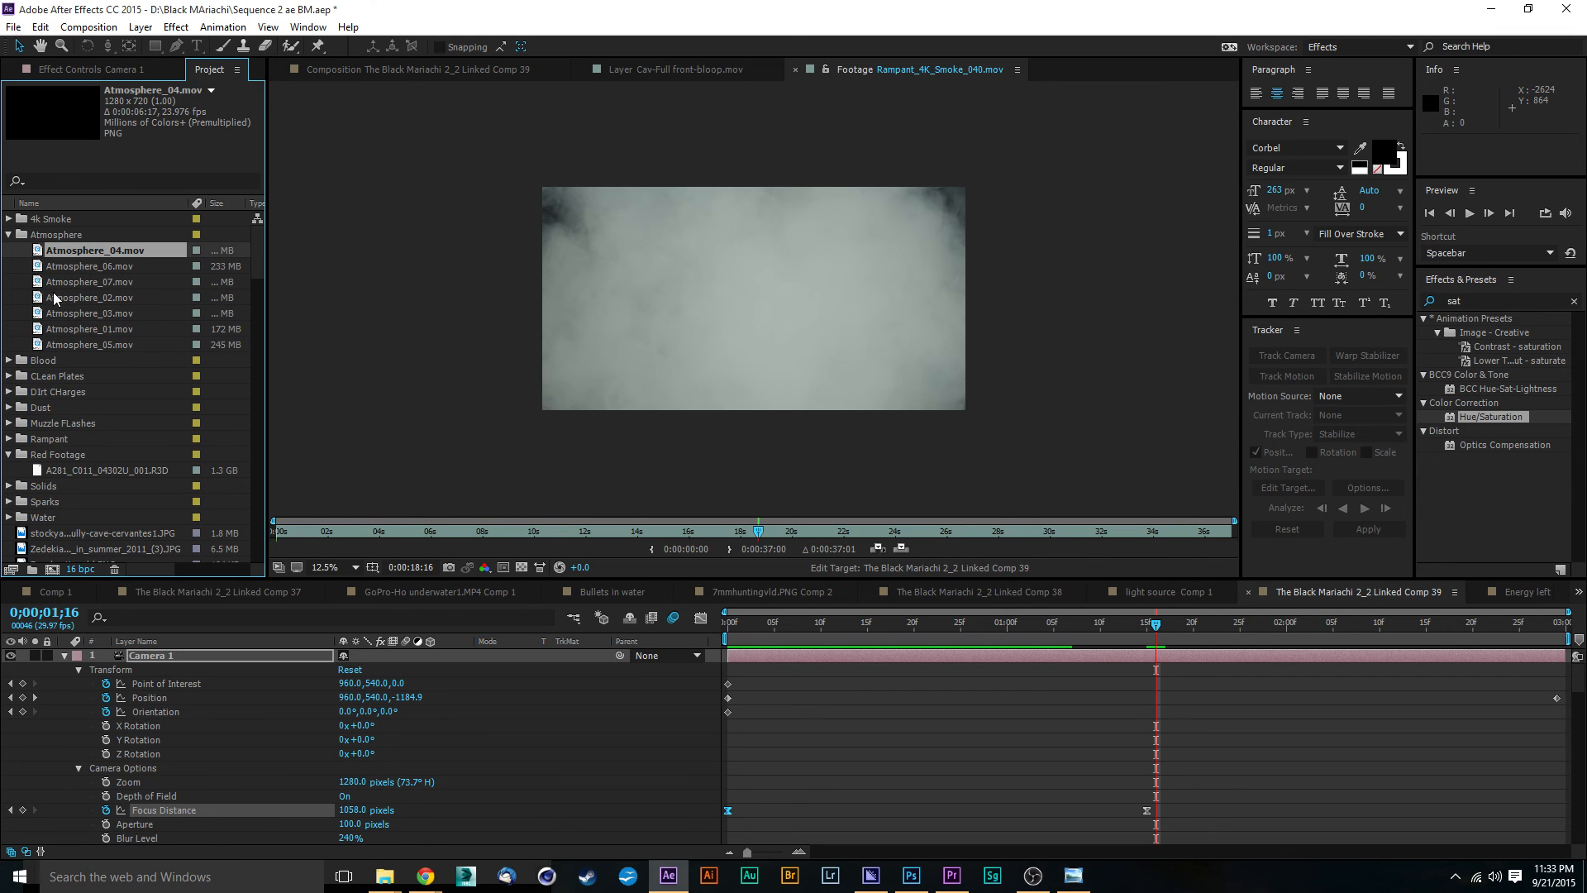
double_click(38, 253)
key(space)
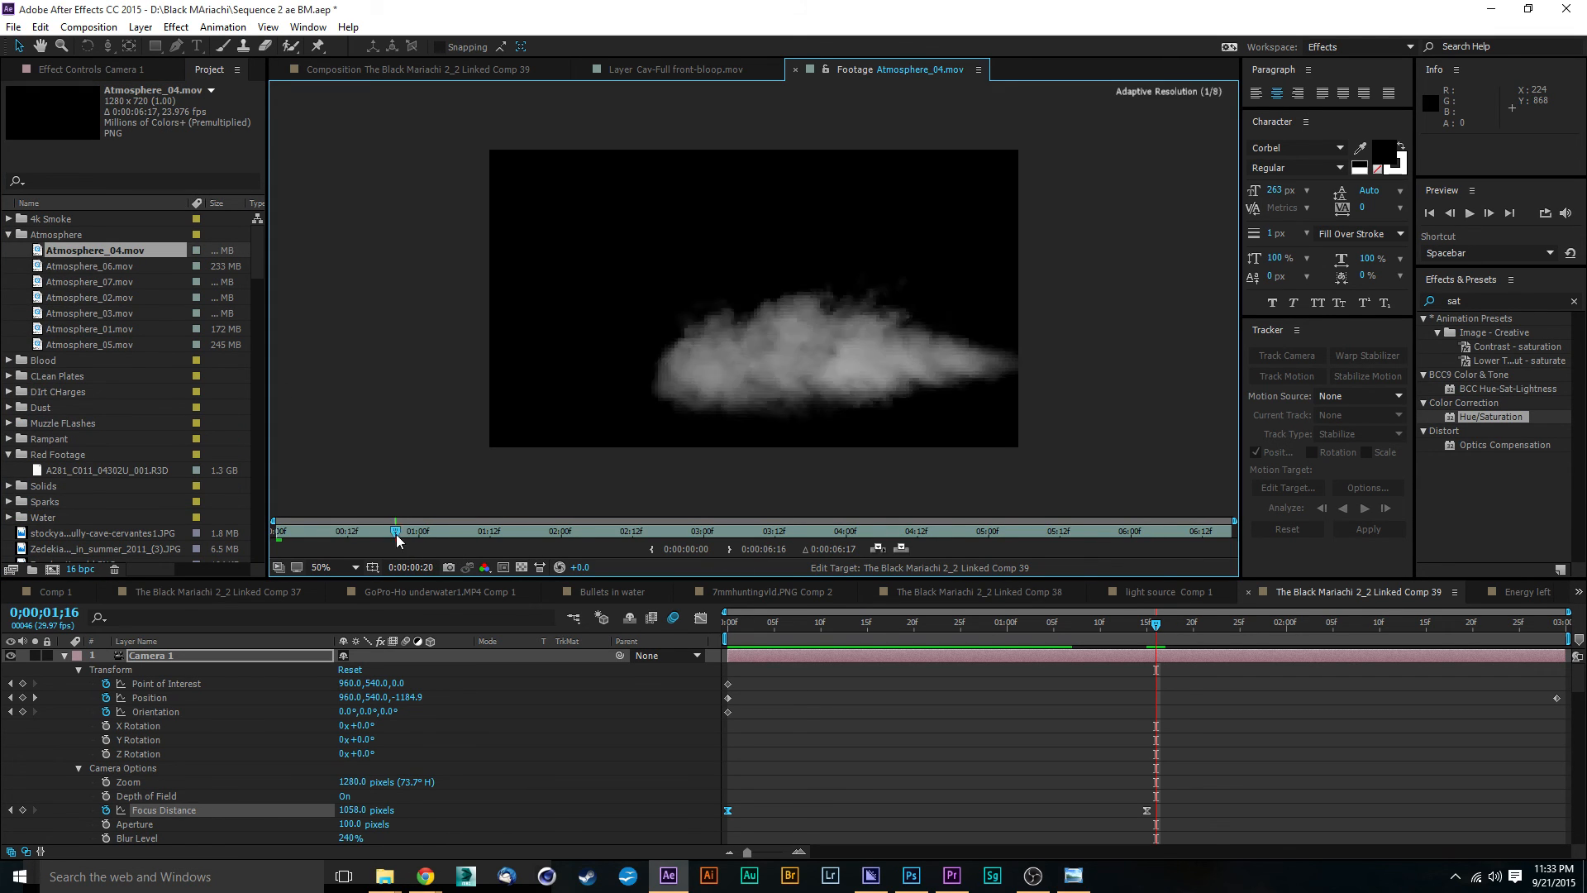
double_click(53, 268)
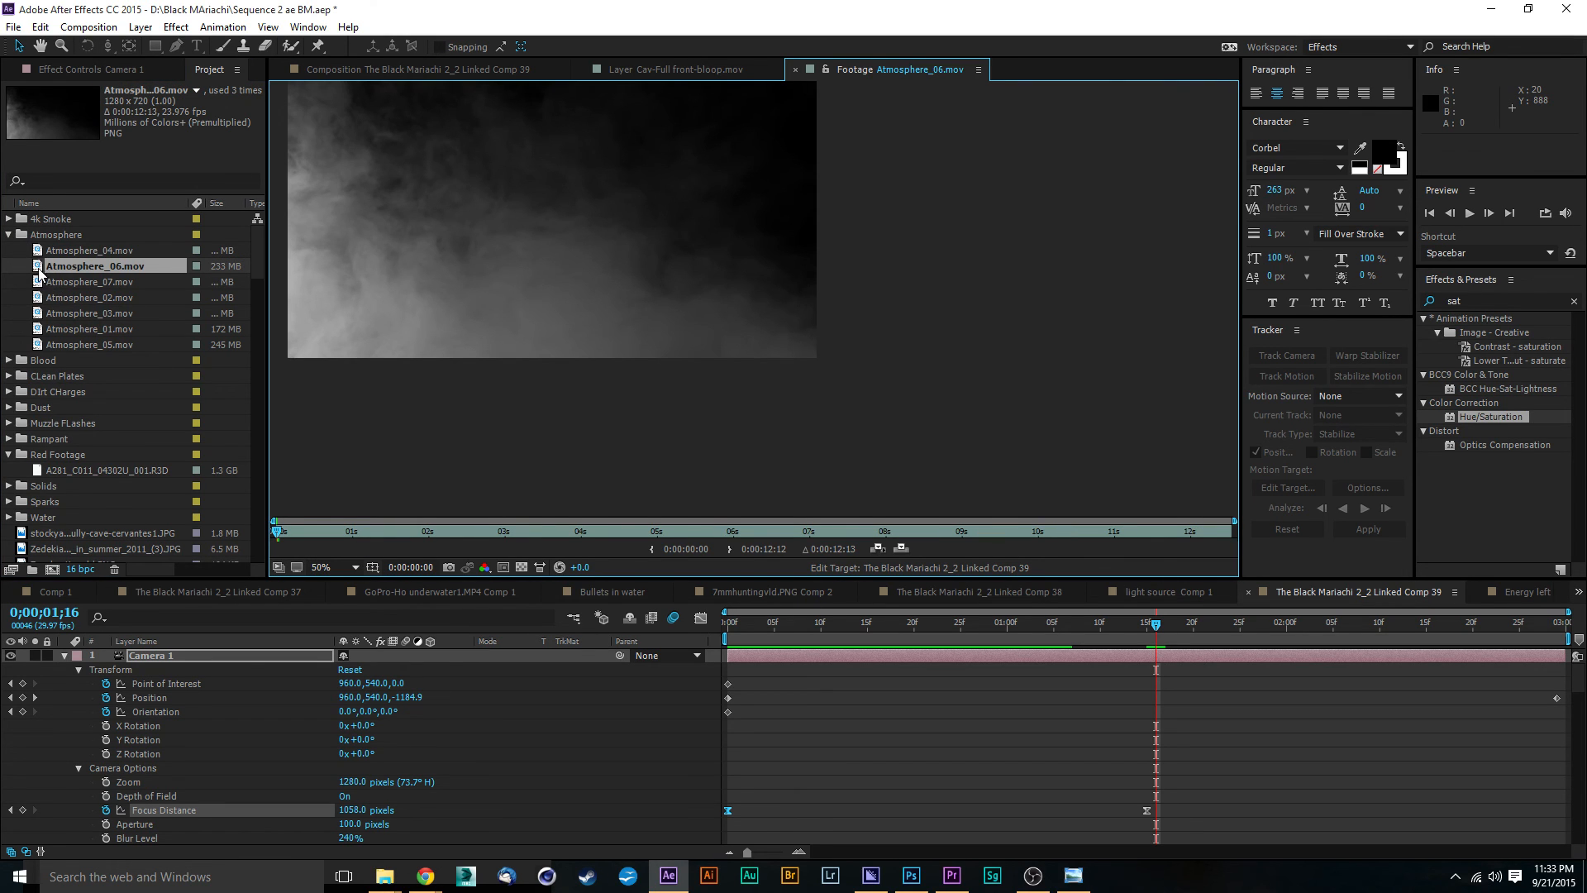
Step: Add Atmosphere_06.mov above Camera 1 as a 3D layer and scale it up to about 171% to cover the frame
drag(37, 270, 195, 641)
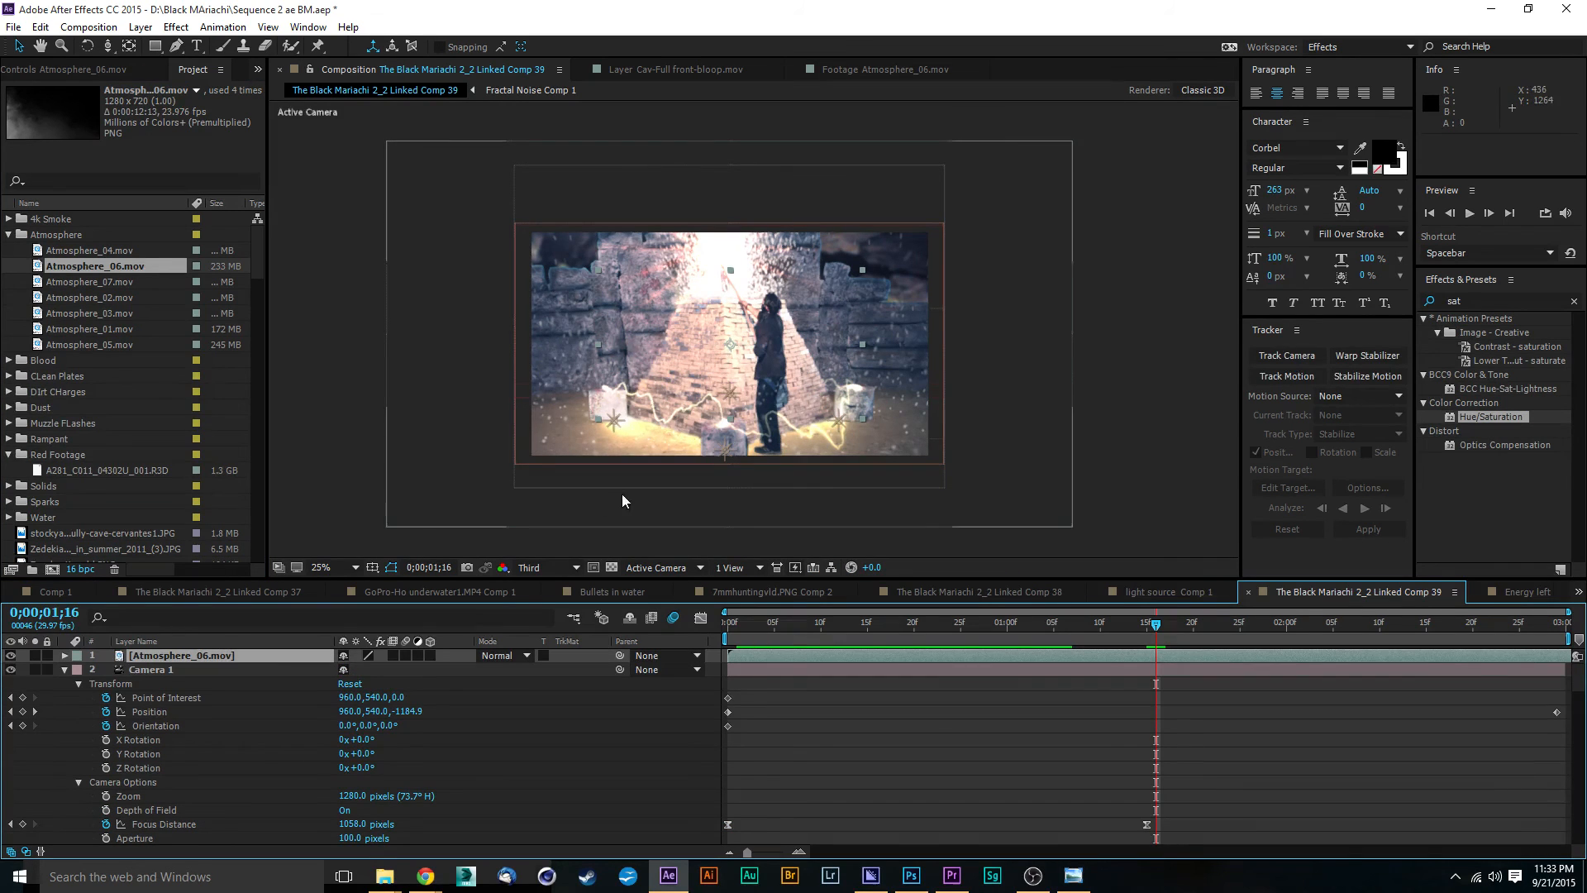
click(430, 655)
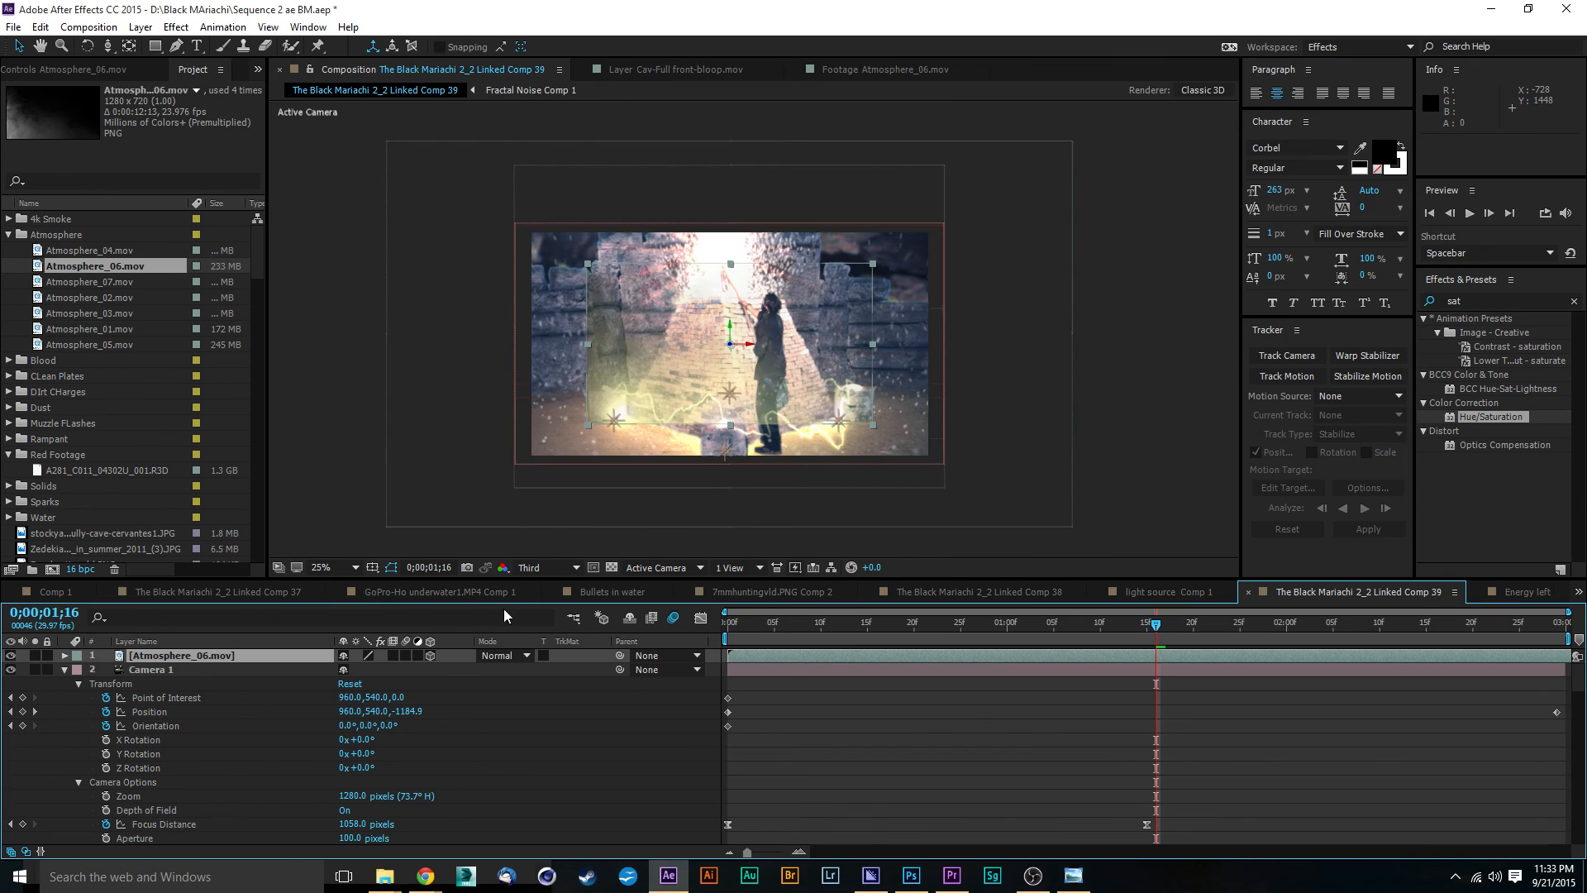
click(587, 423)
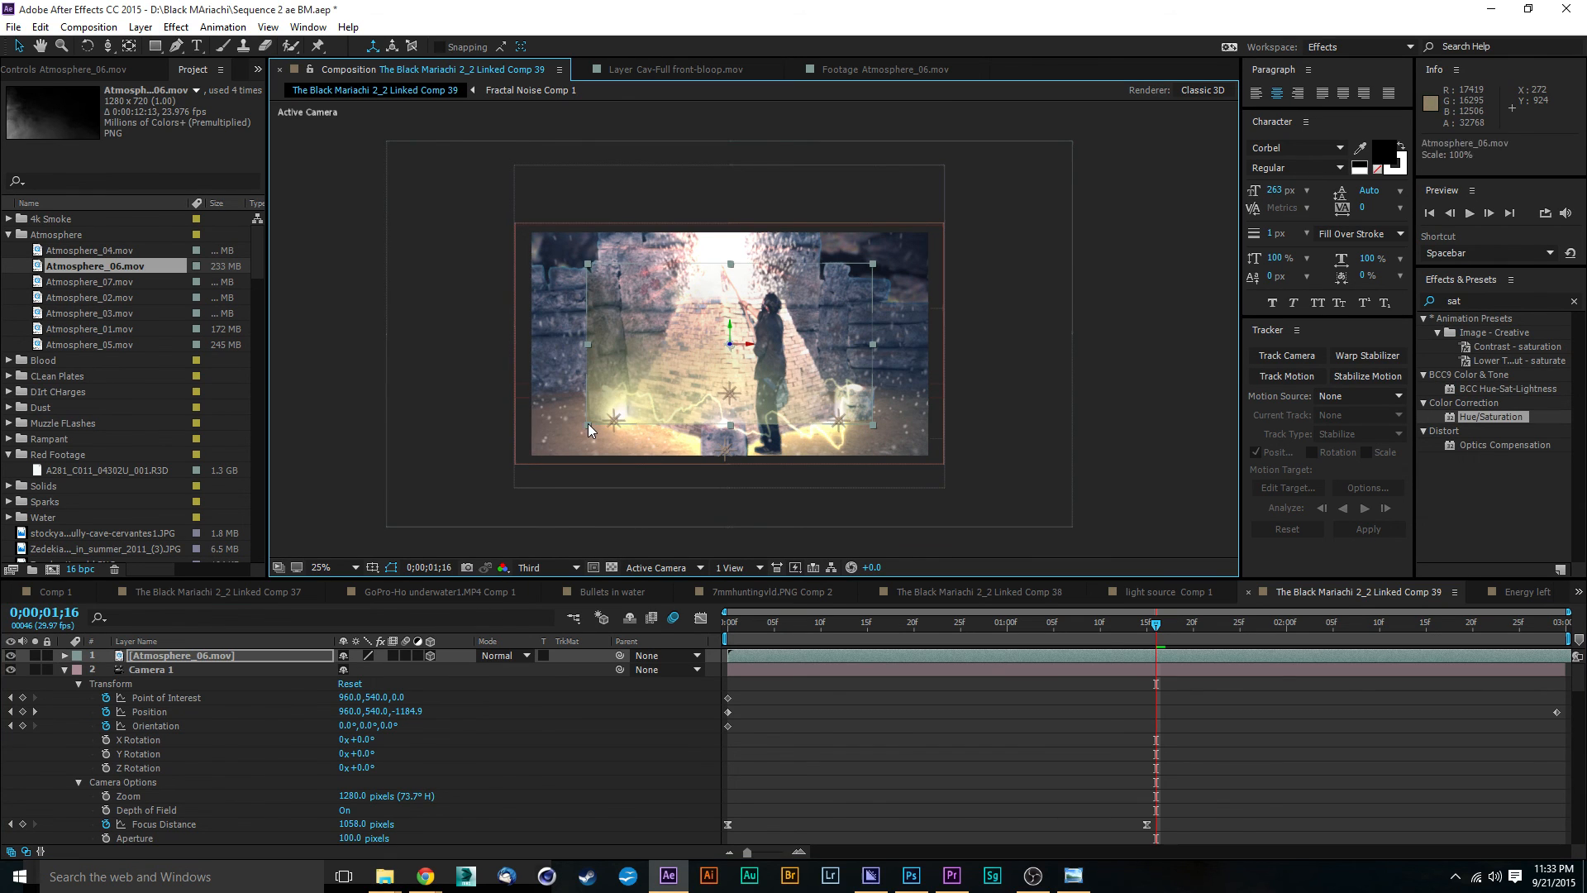
drag(588, 424, 488, 492)
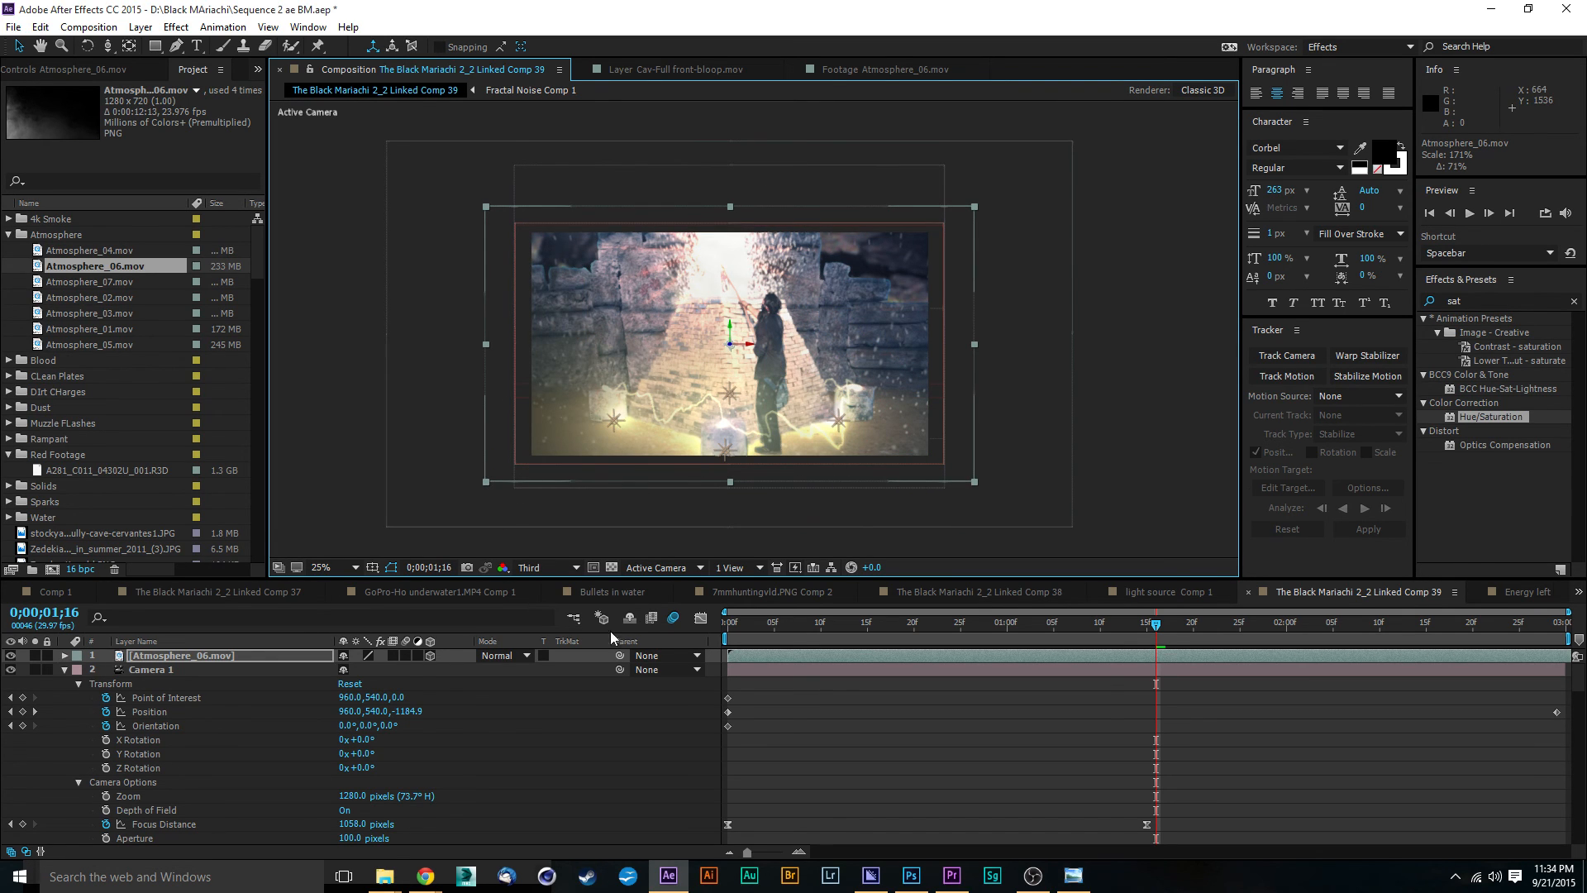
Step: Try the Screen blending mode on the Atmosphere_06.mov layer and return it to Normal
click(503, 656)
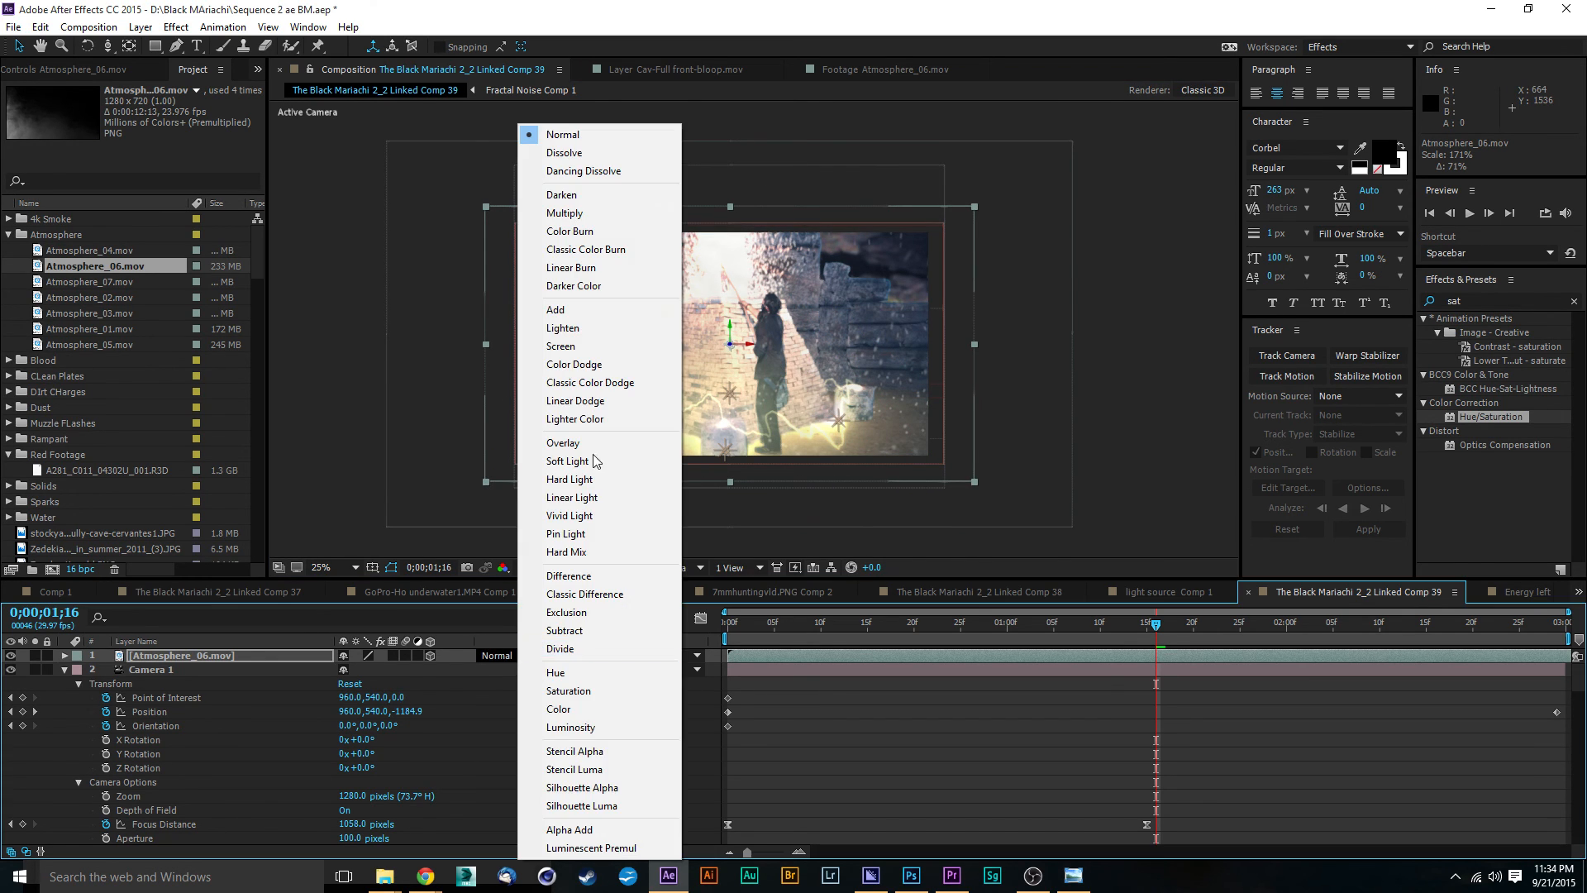
click(594, 346)
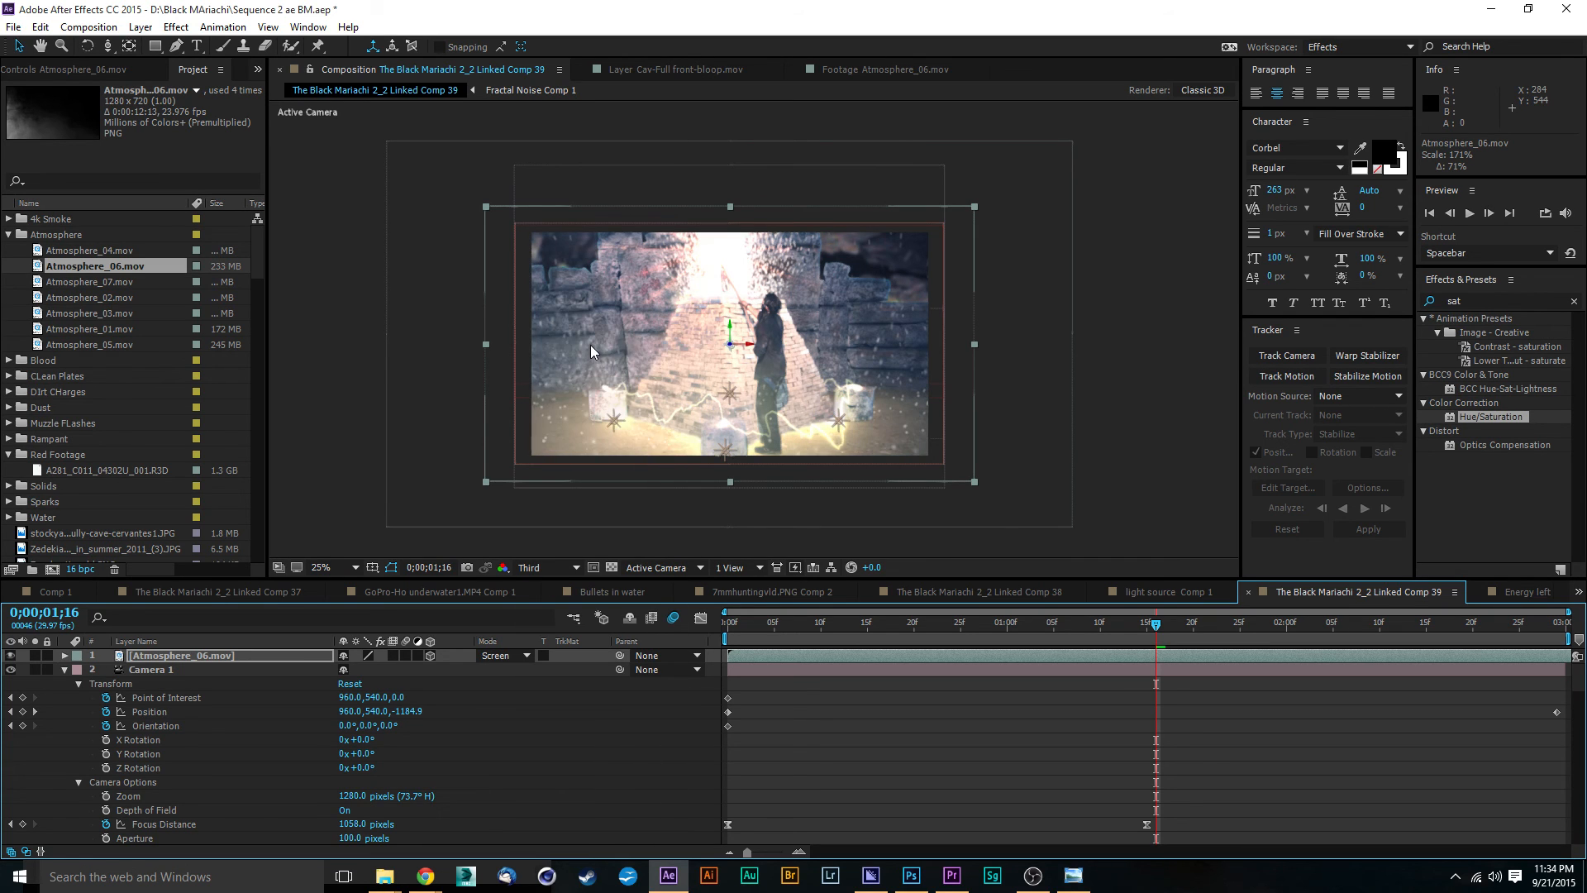
click(520, 662)
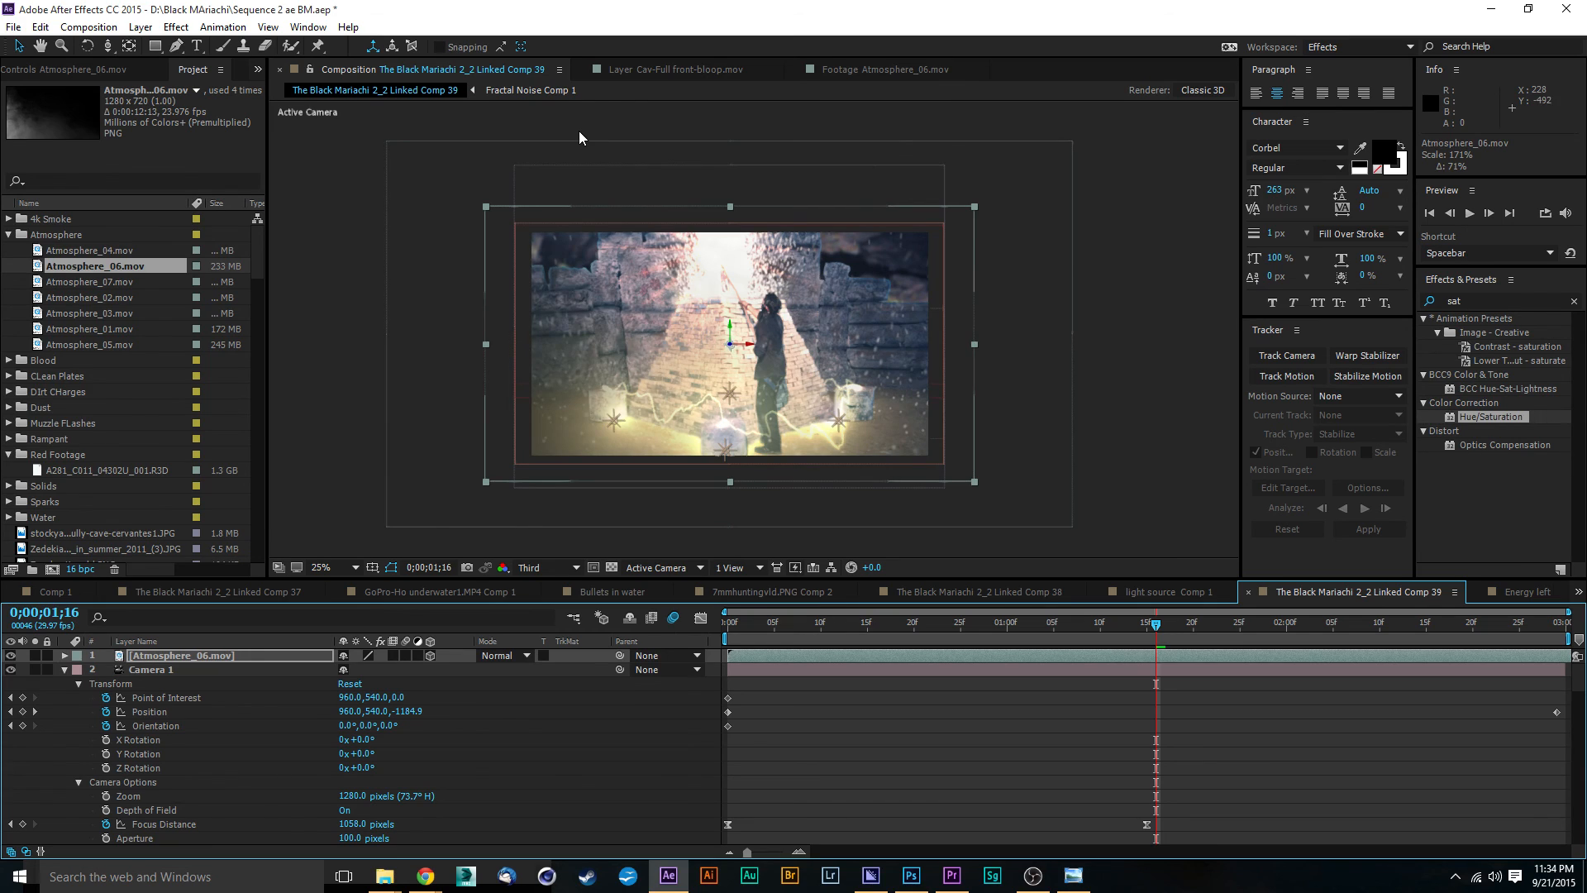
Step: Preview the shot, try Multiply on the Atmosphere_06.mov layer, and set its blending mode to Screen
key(space)
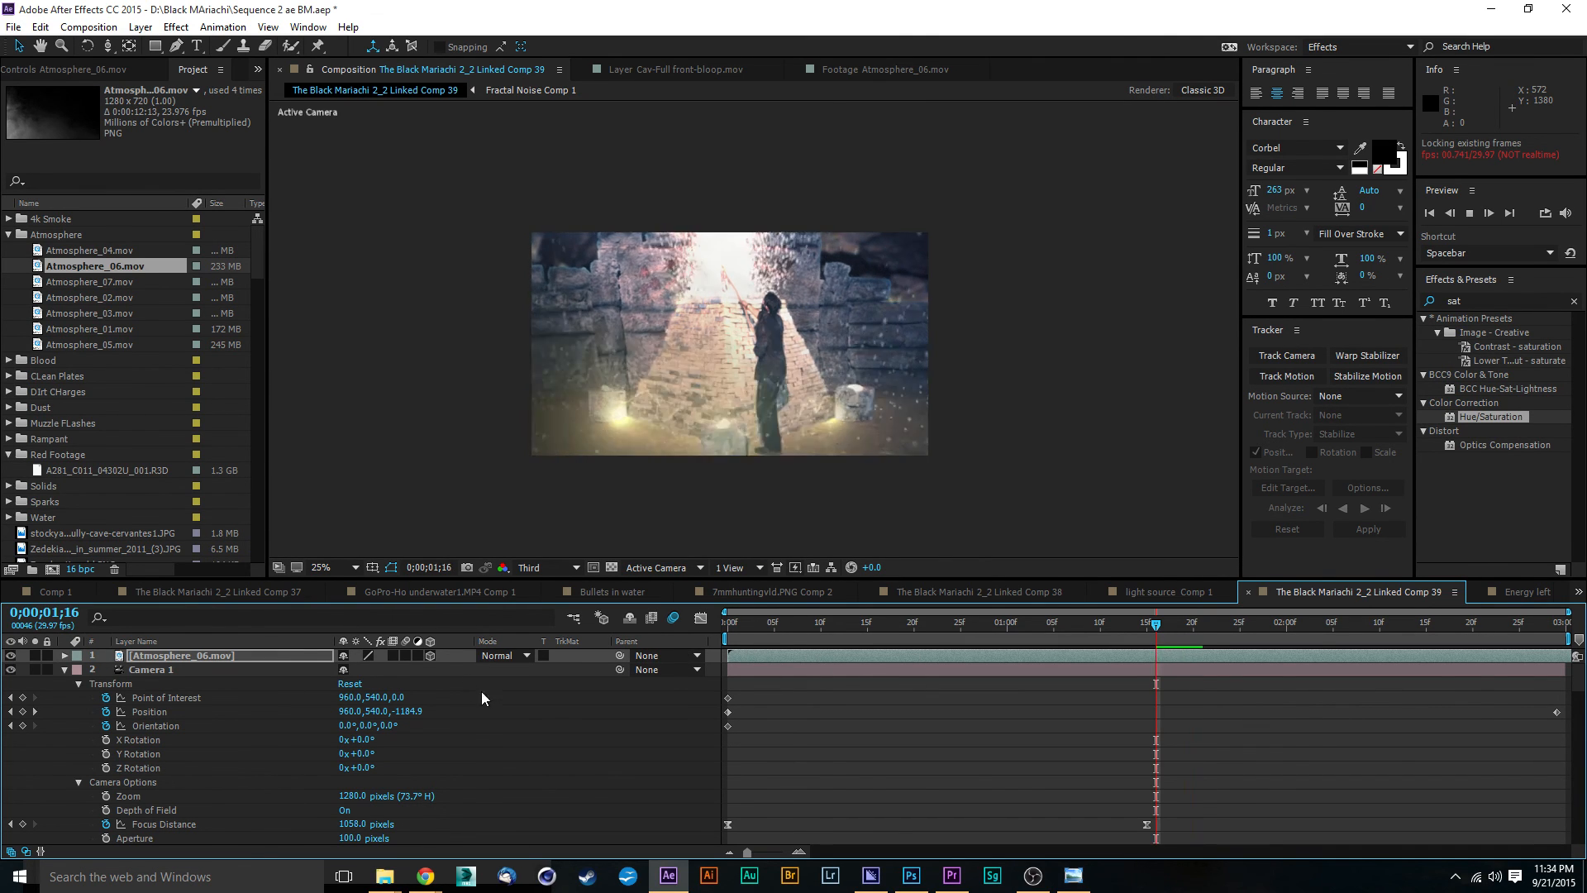
click(509, 654)
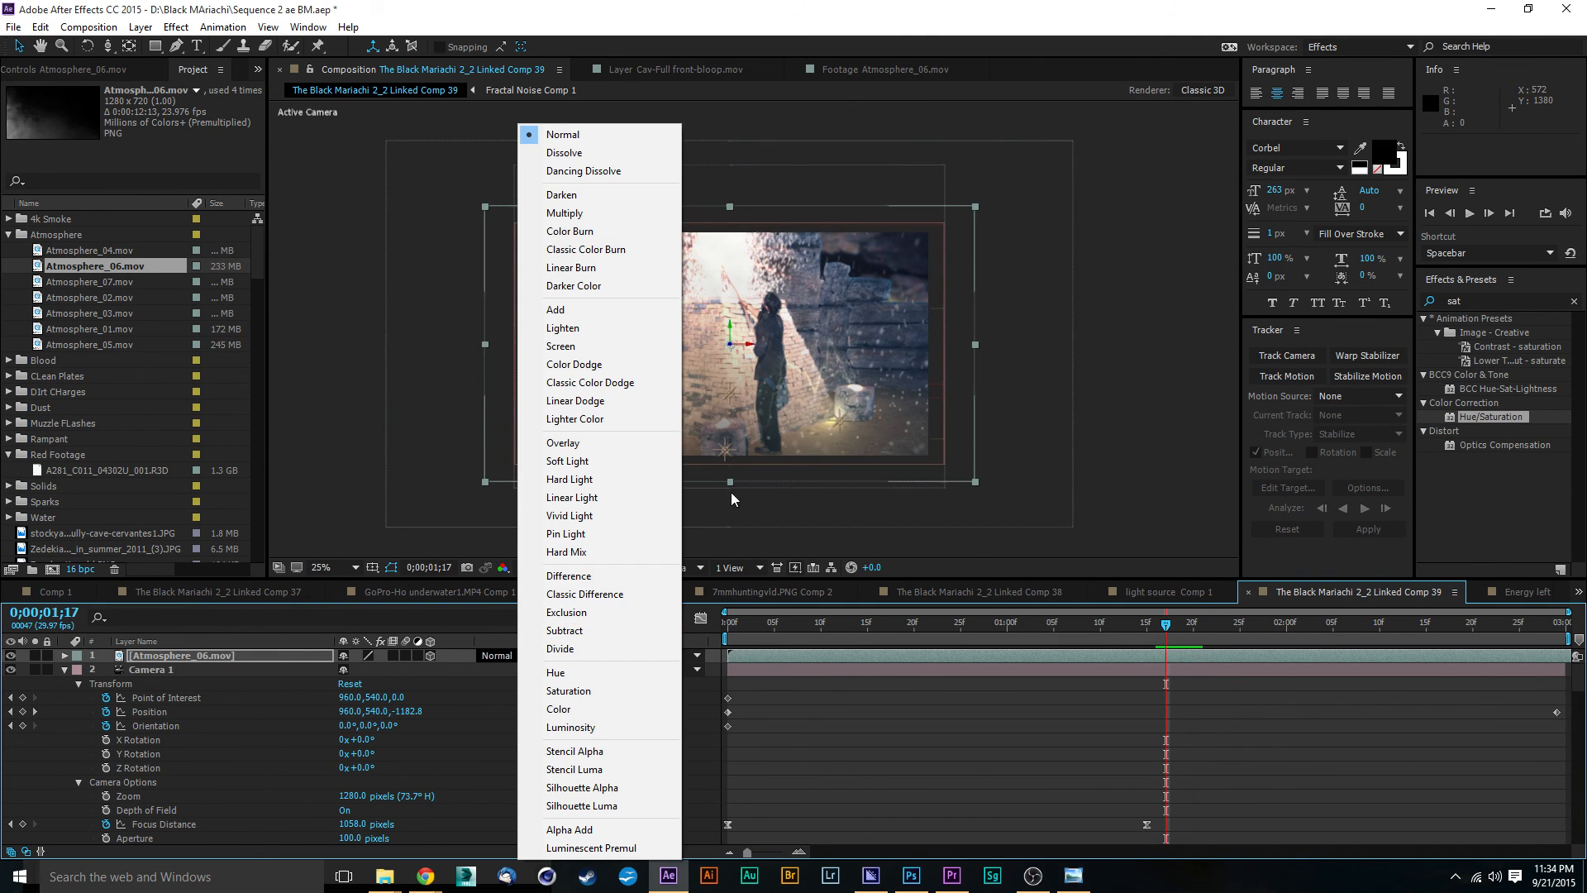
click(607, 216)
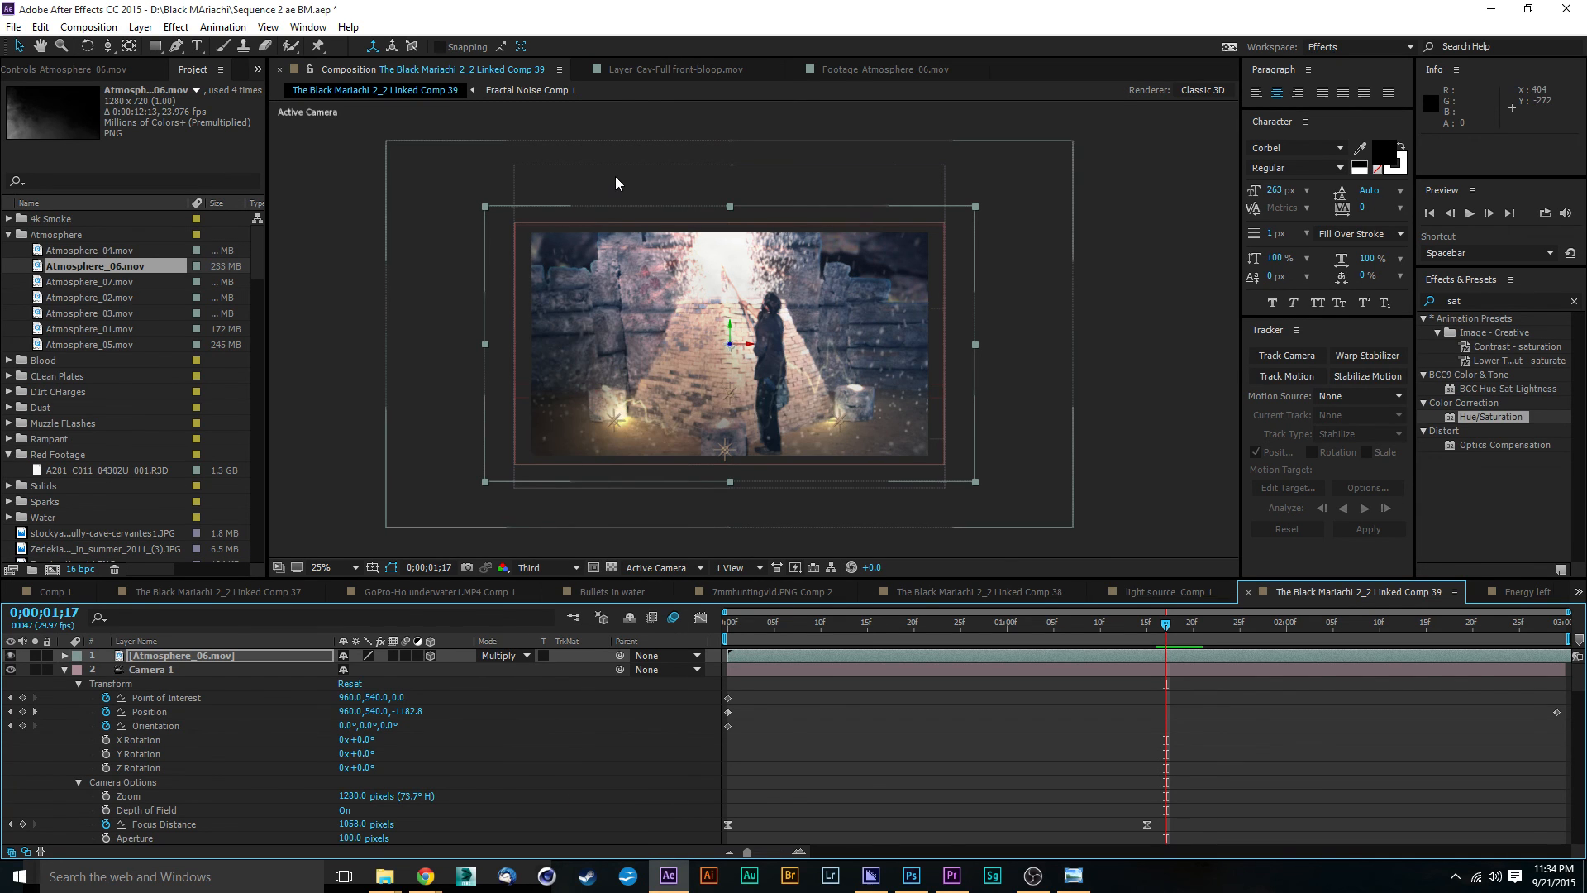
click(510, 653)
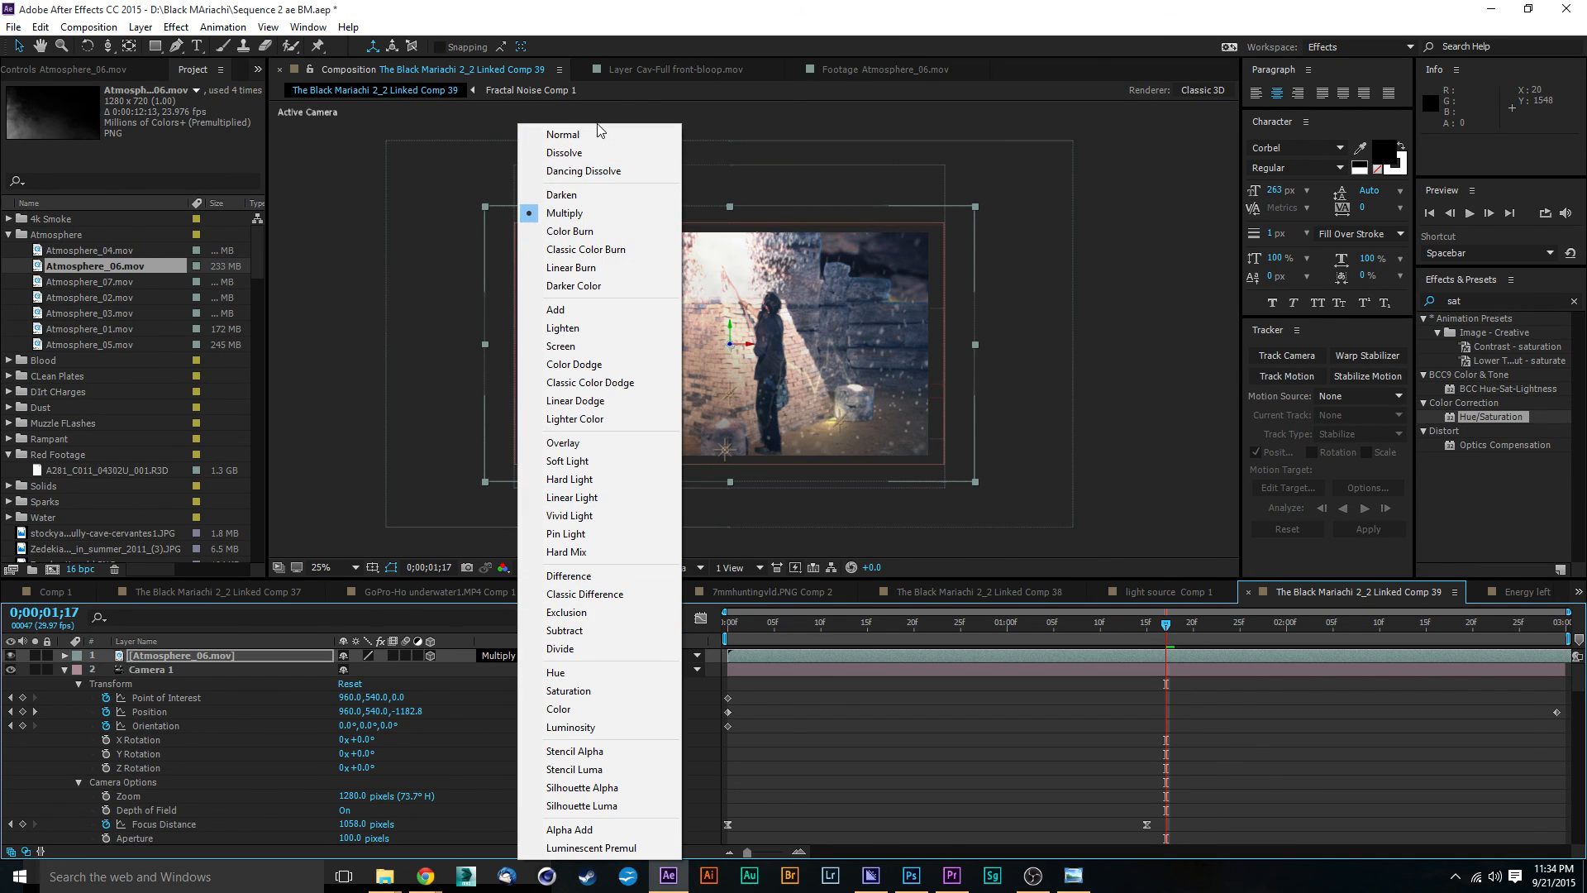
click(601, 346)
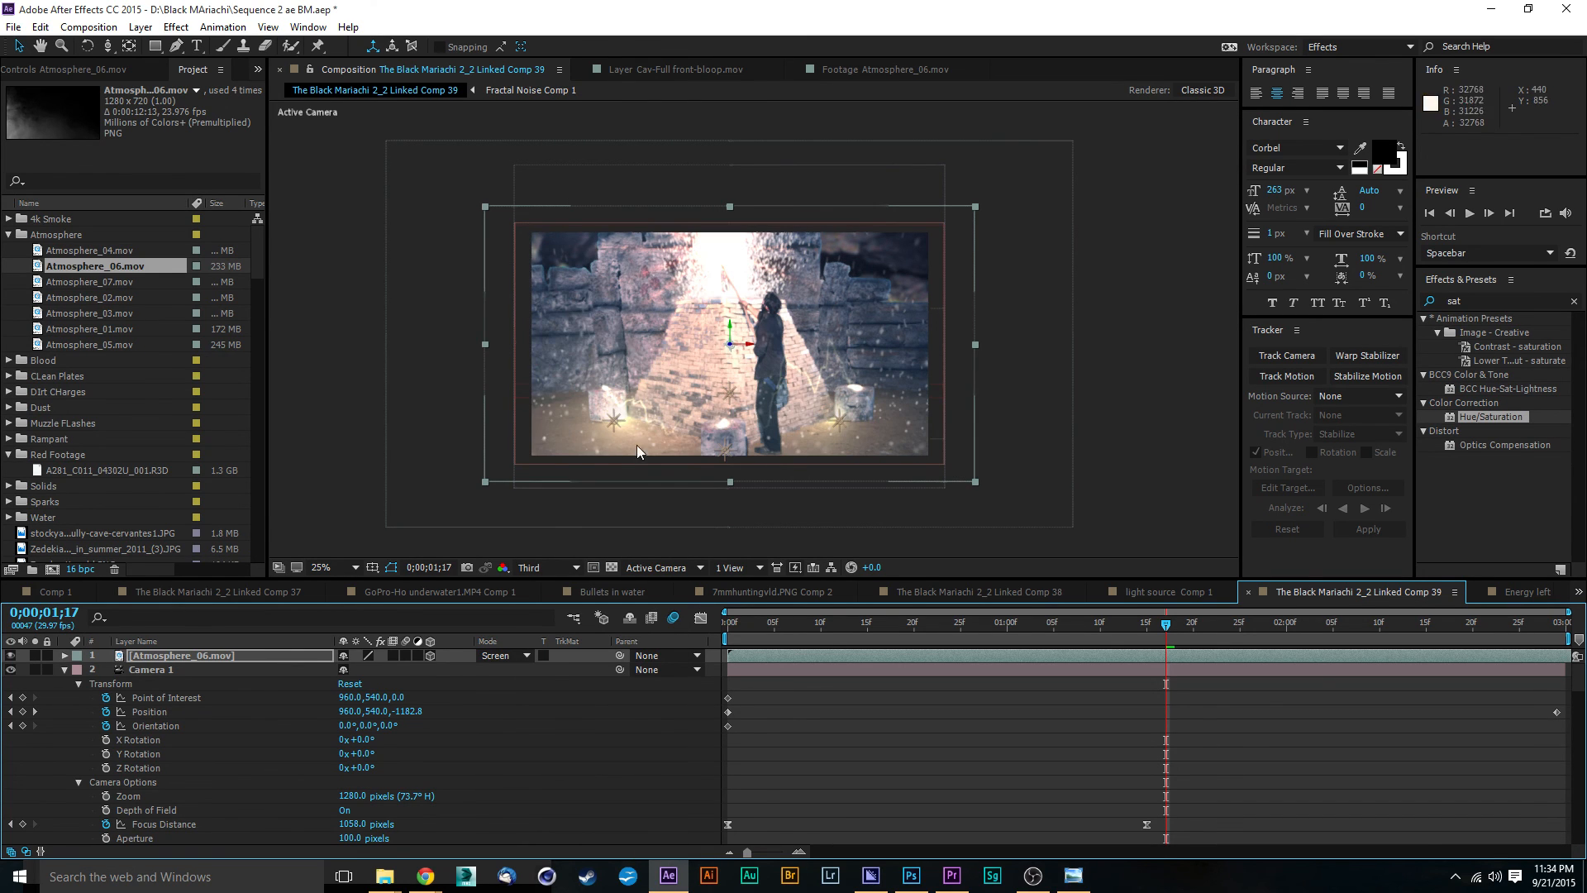
Step: Try doubling the smoke with a duplicate Atmosphere_06.mov layer, compare the shot with and without it, and delete the duplicate
click(166, 657)
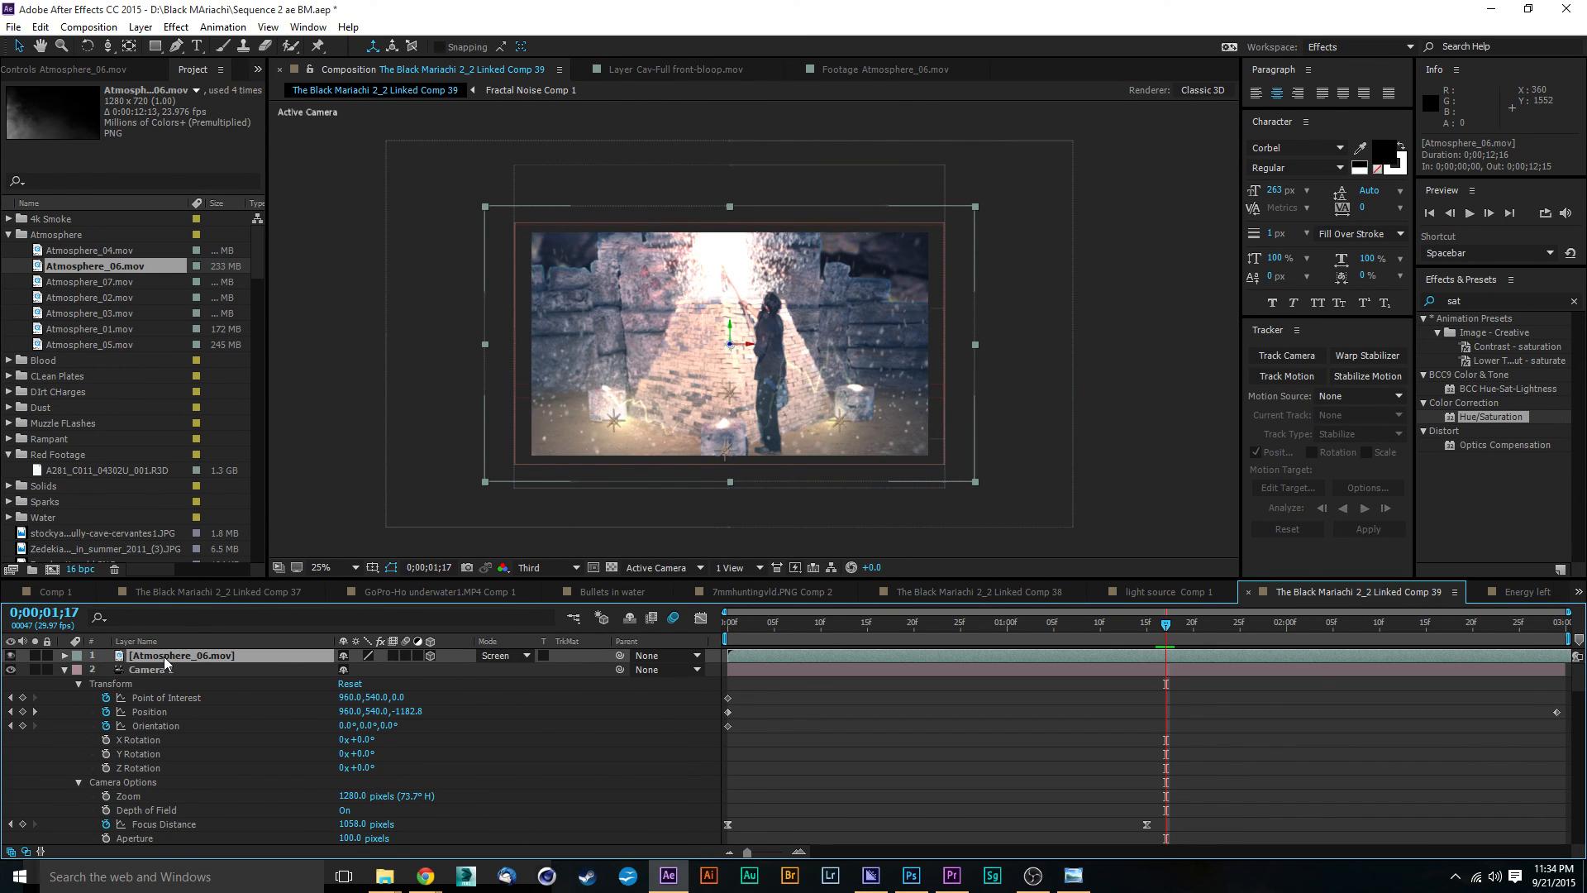
key(ctrl+d)
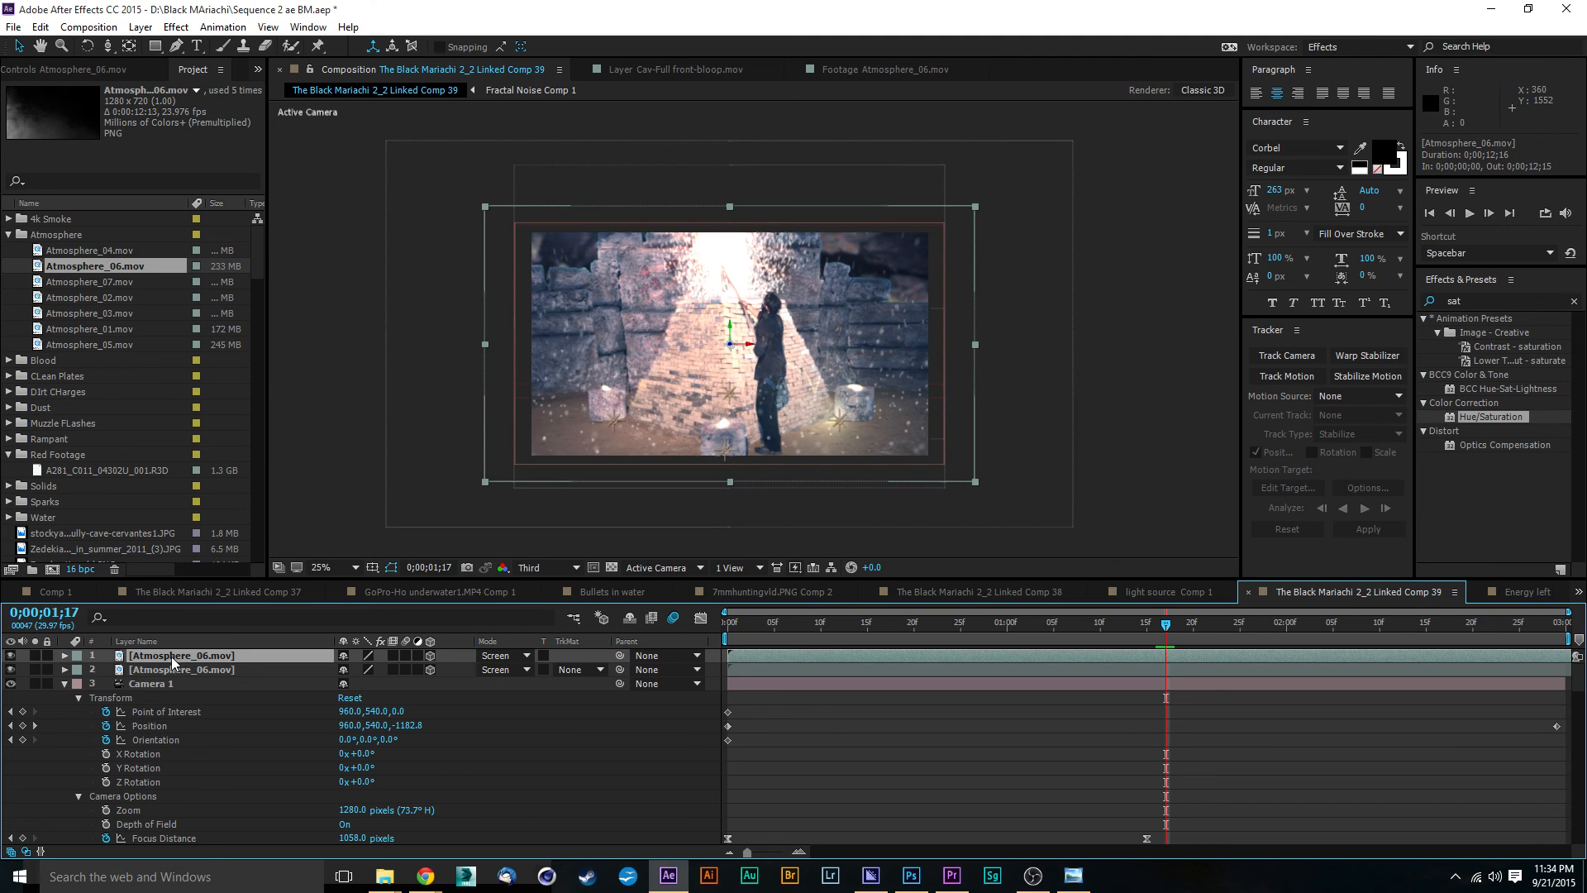
click(205, 667)
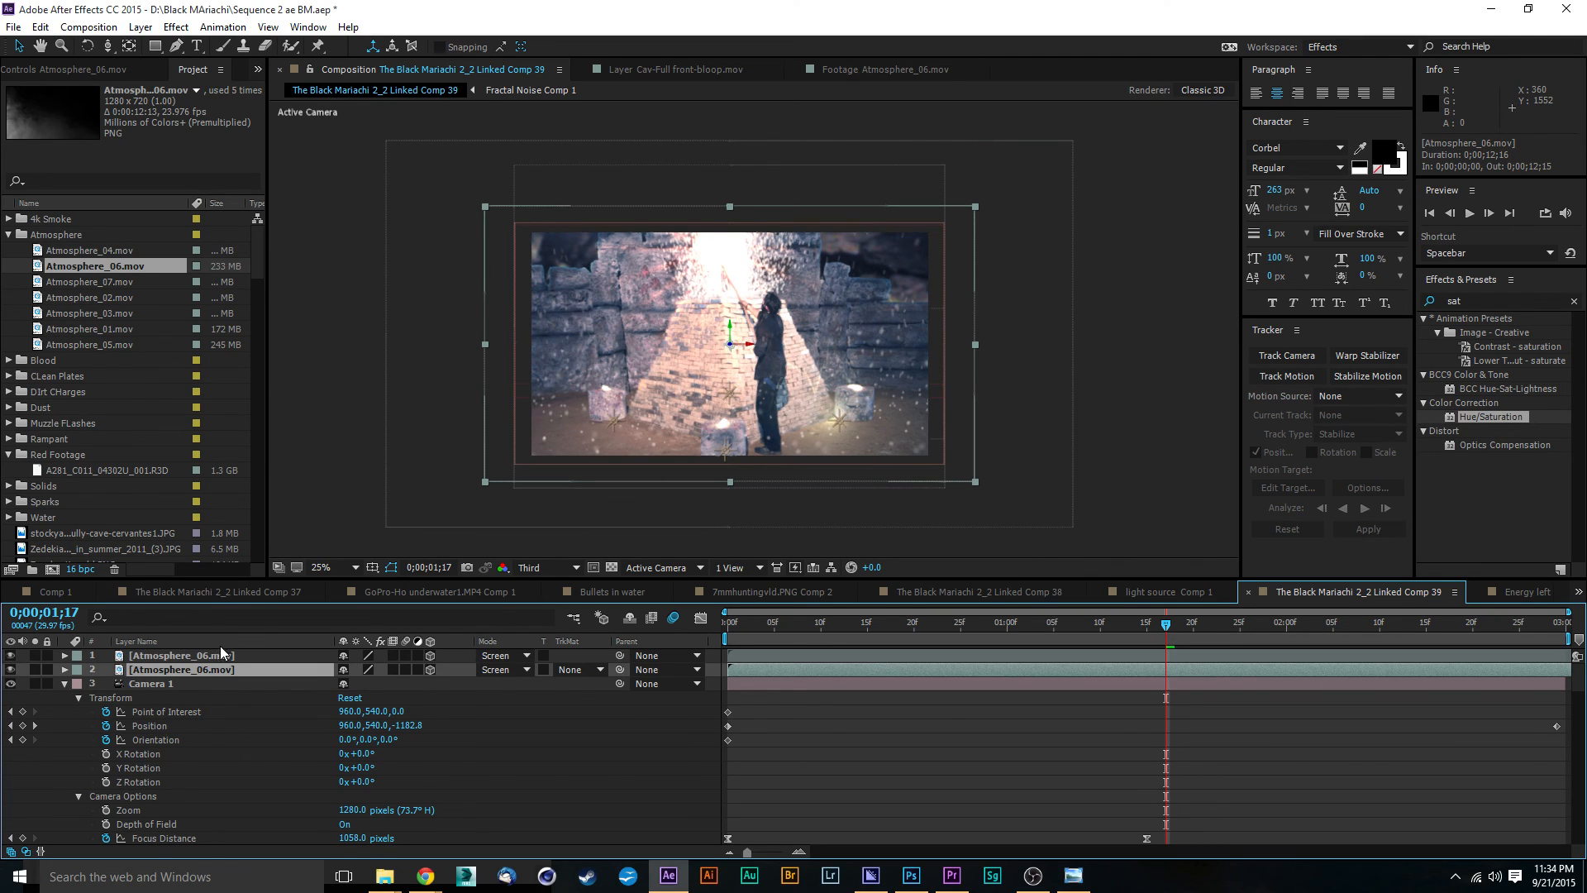
click(223, 659)
click(11, 656)
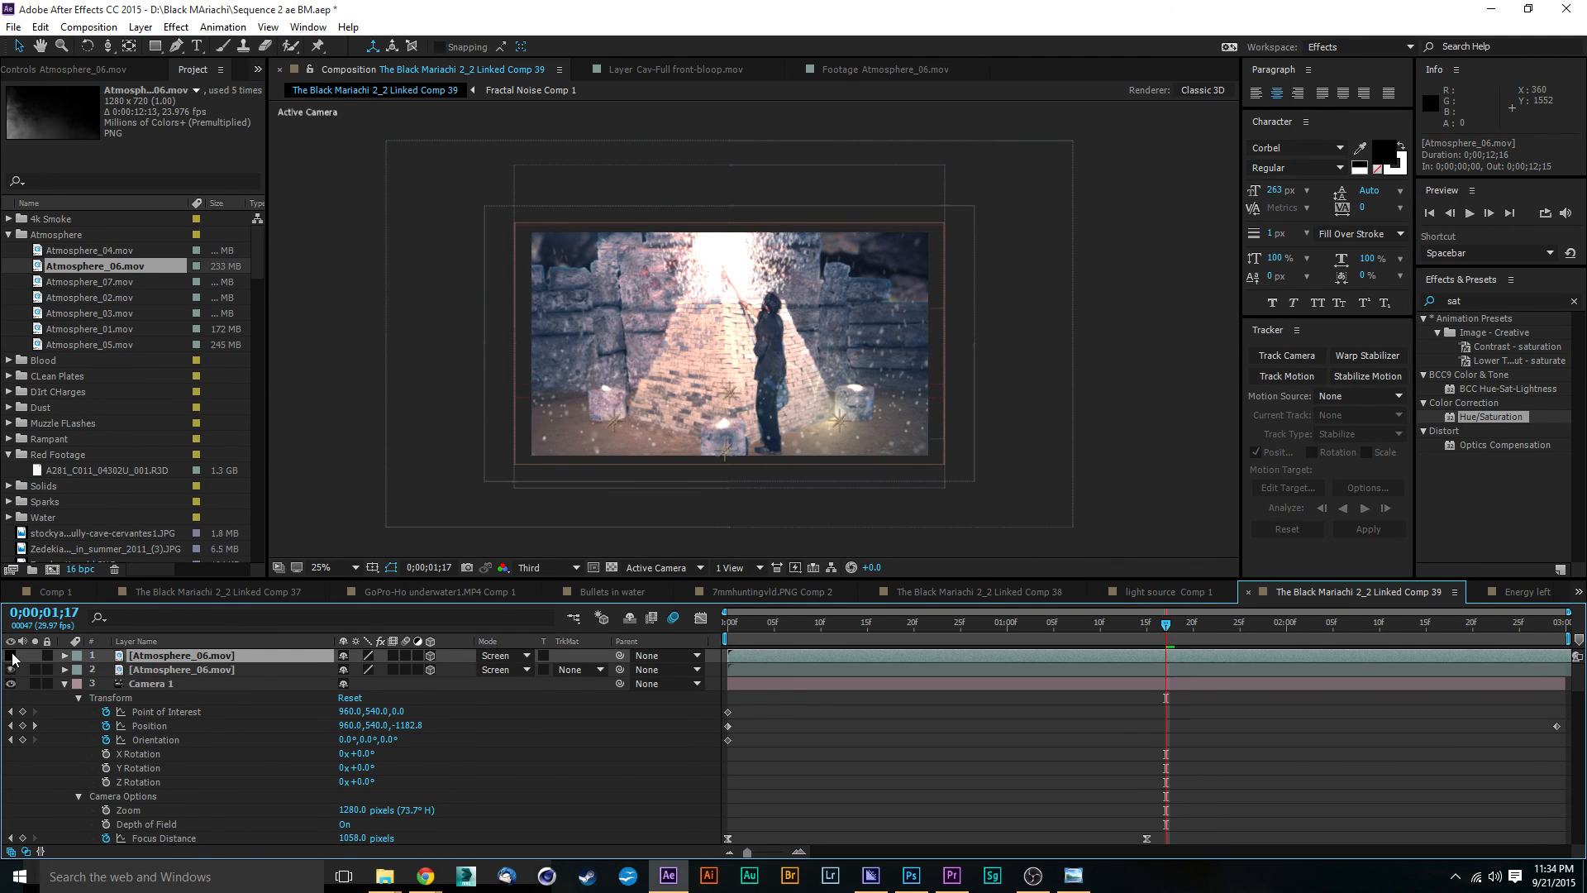
click(11, 655)
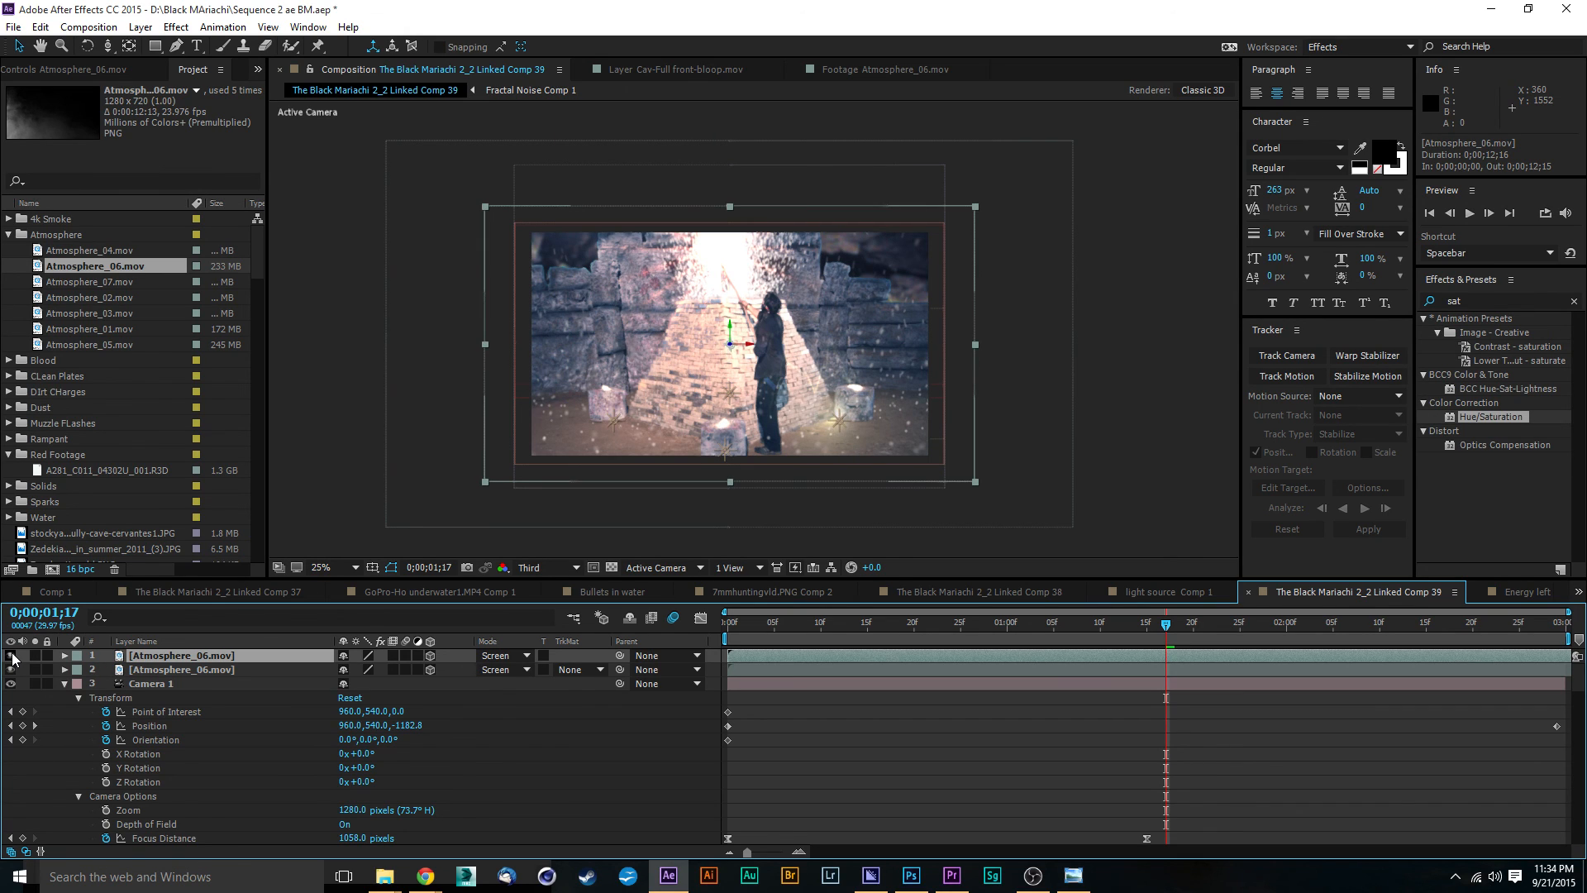
click(11, 656)
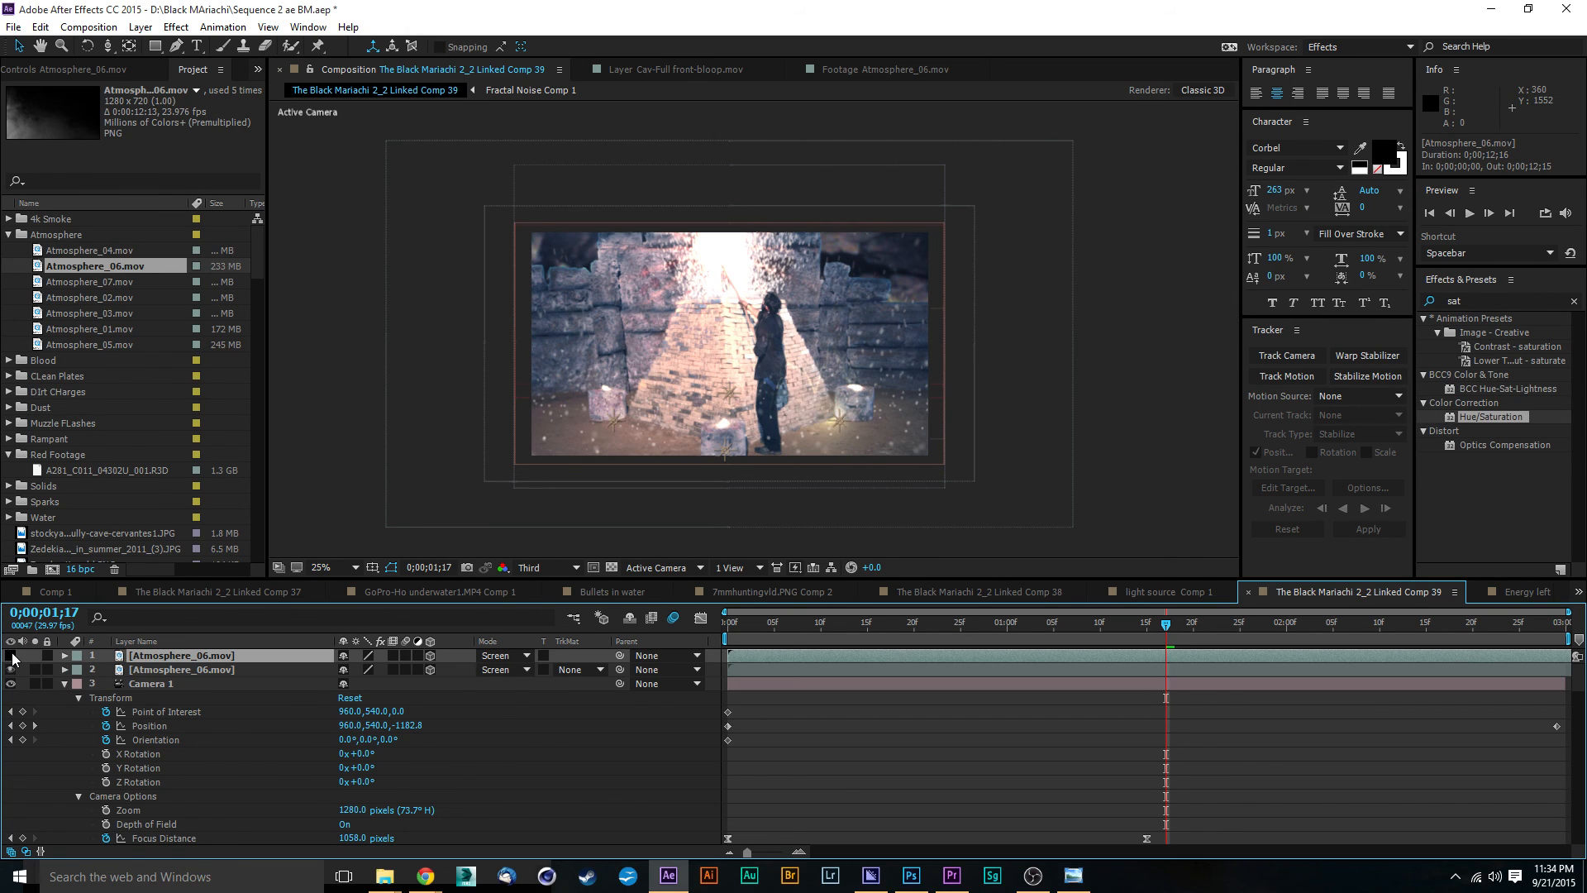
key(Delete)
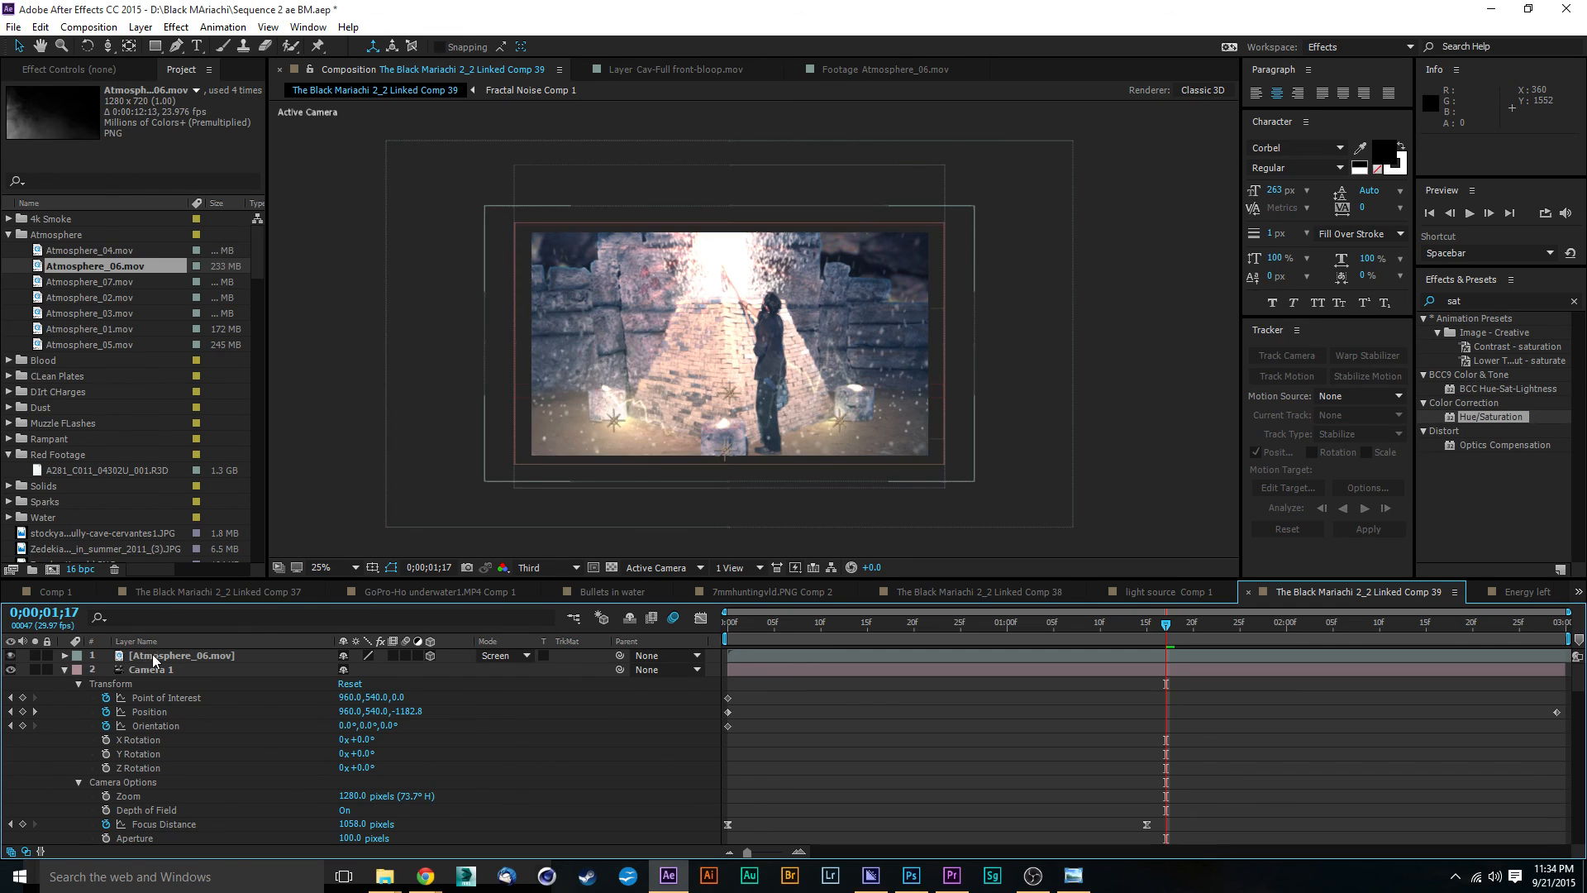
Step: Scale the Atmosphere_06.mov layer down to about 154%
click(235, 656)
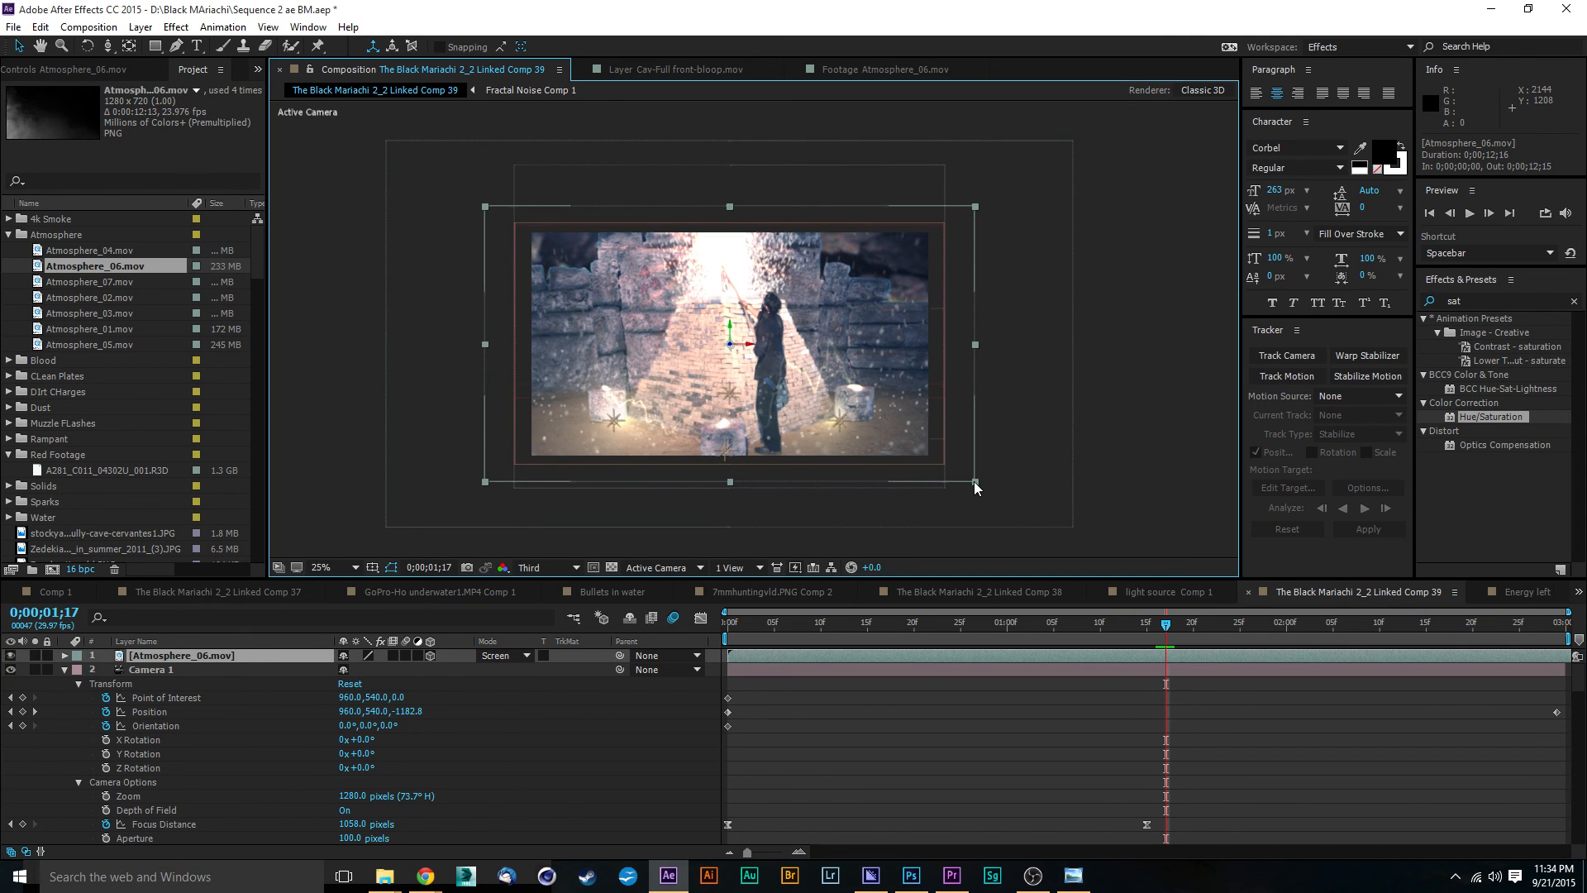
drag(975, 481, 959, 468)
Step: Scrub through the Atmosphere_07.mov clip, add it above Atmosphere_06.mov as a 3D layer in Screen mode, and check it at 0;00;01;17
click(88, 280)
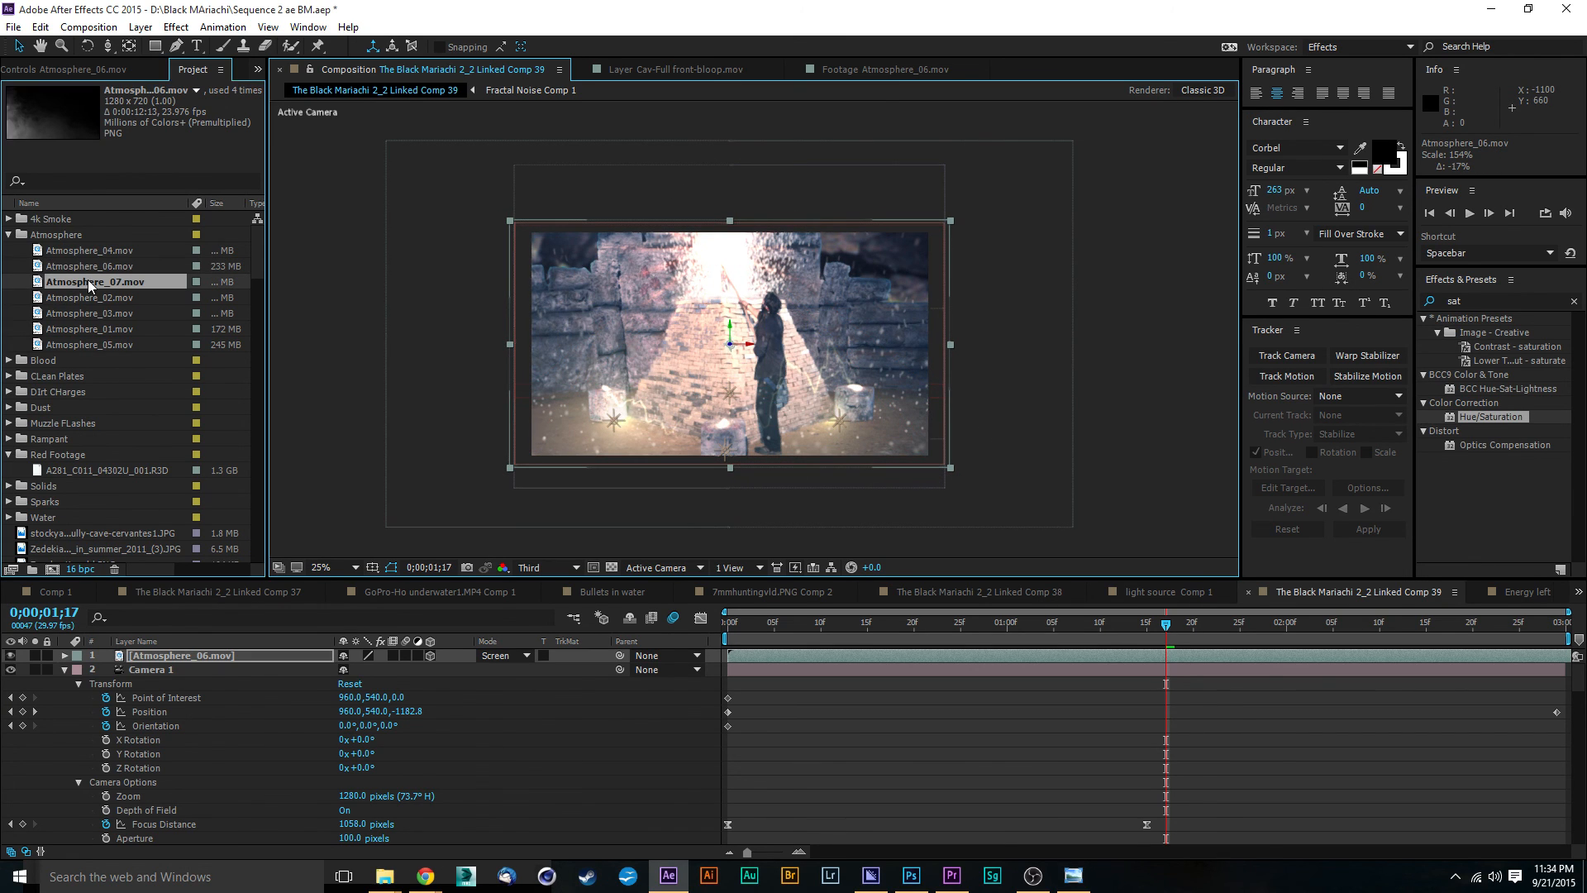
double_click(36, 283)
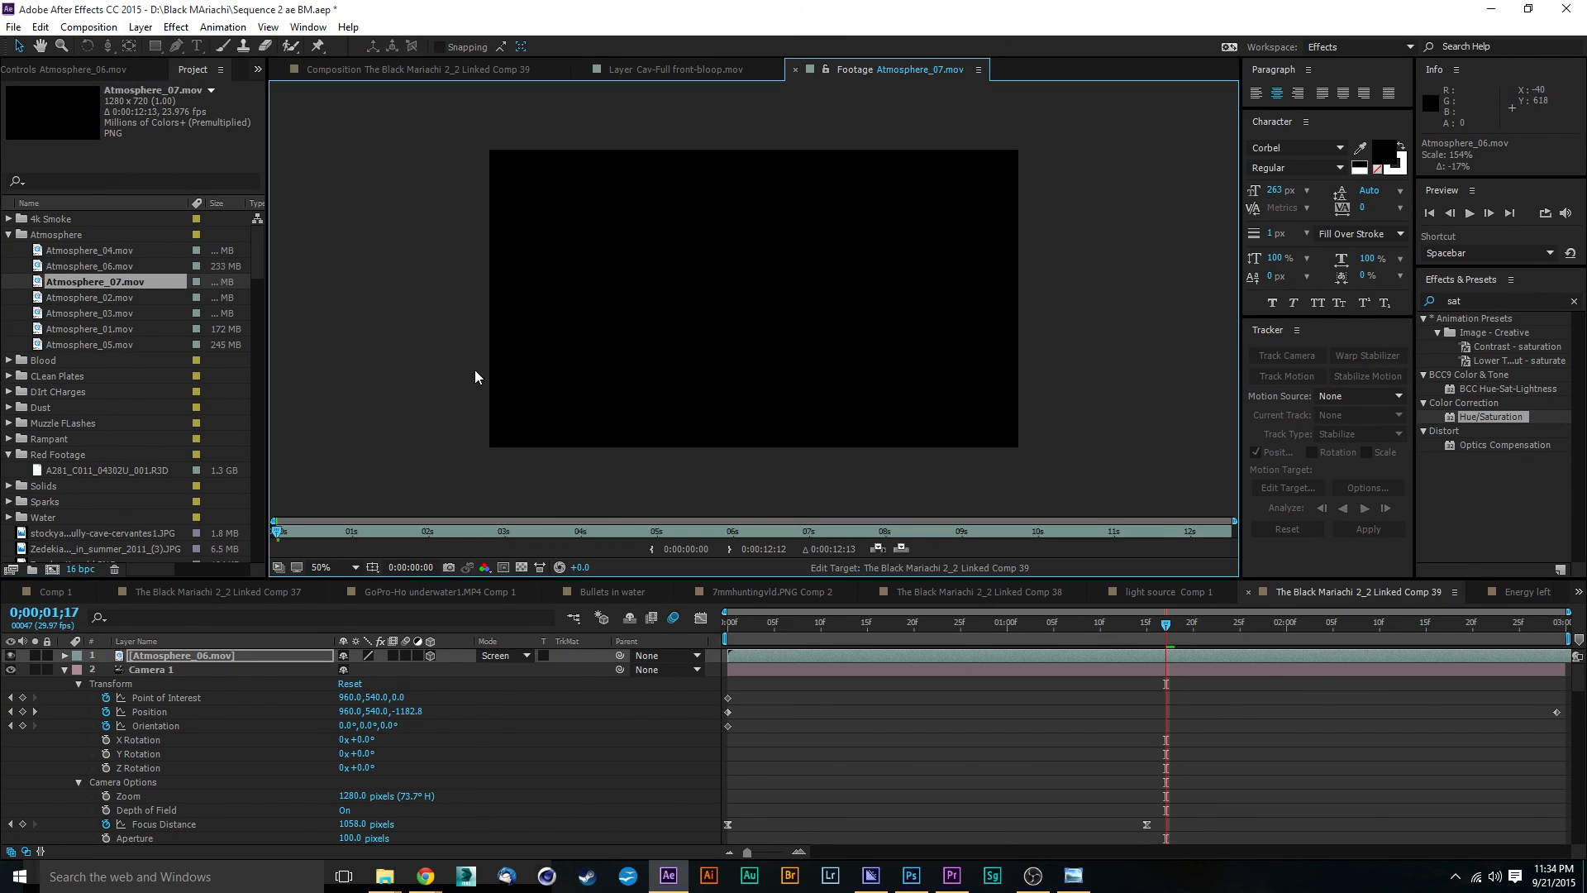
drag(454, 529, 647, 534)
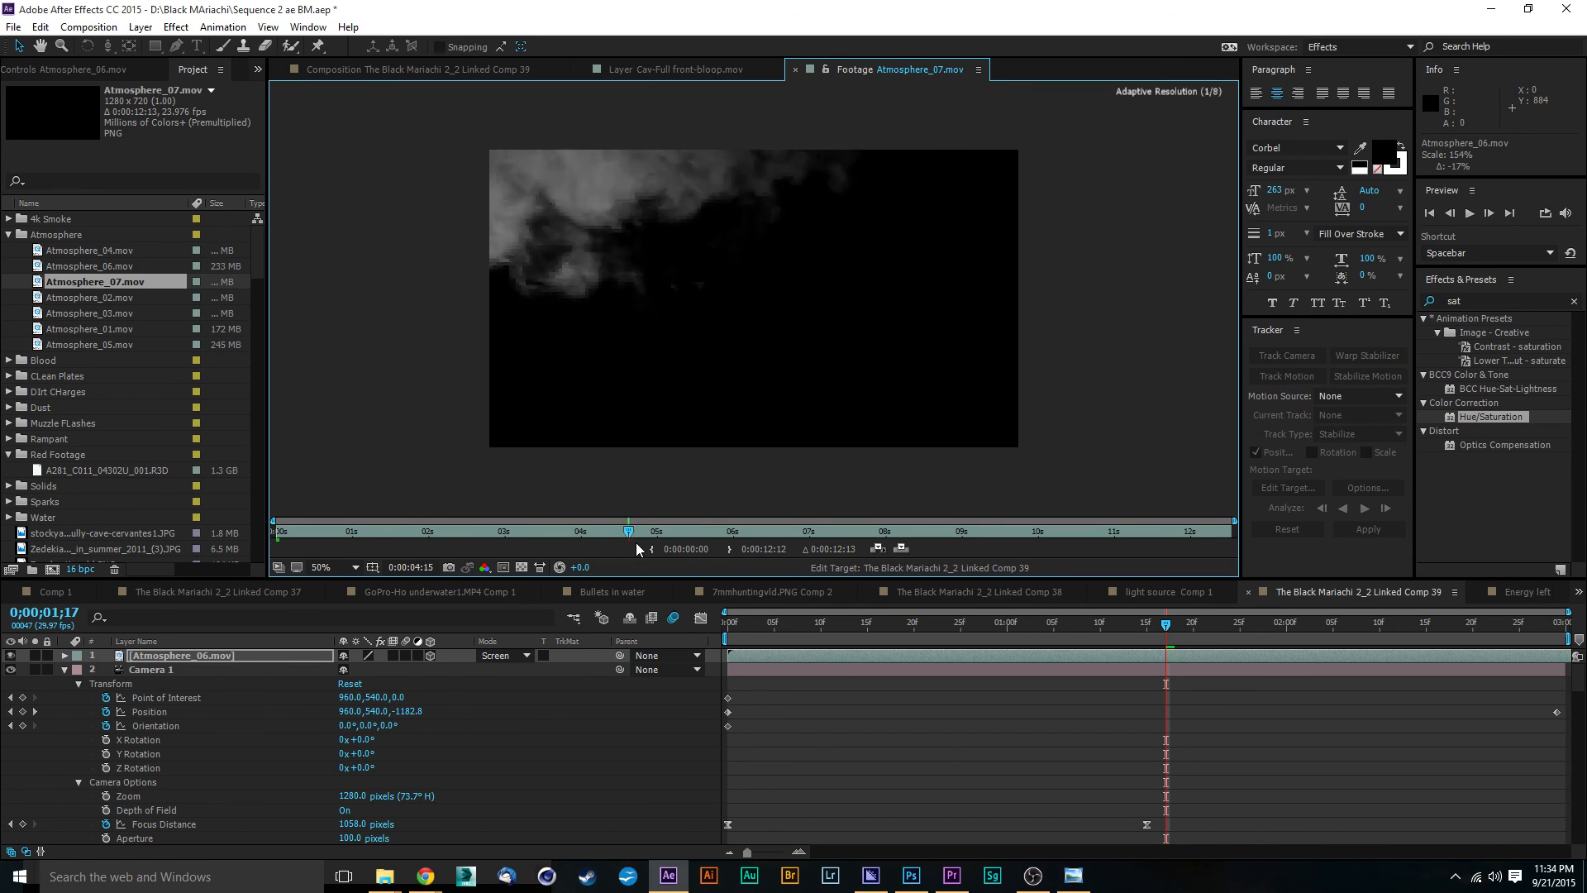
drag(74, 285, 229, 658)
drag(229, 659, 229, 658)
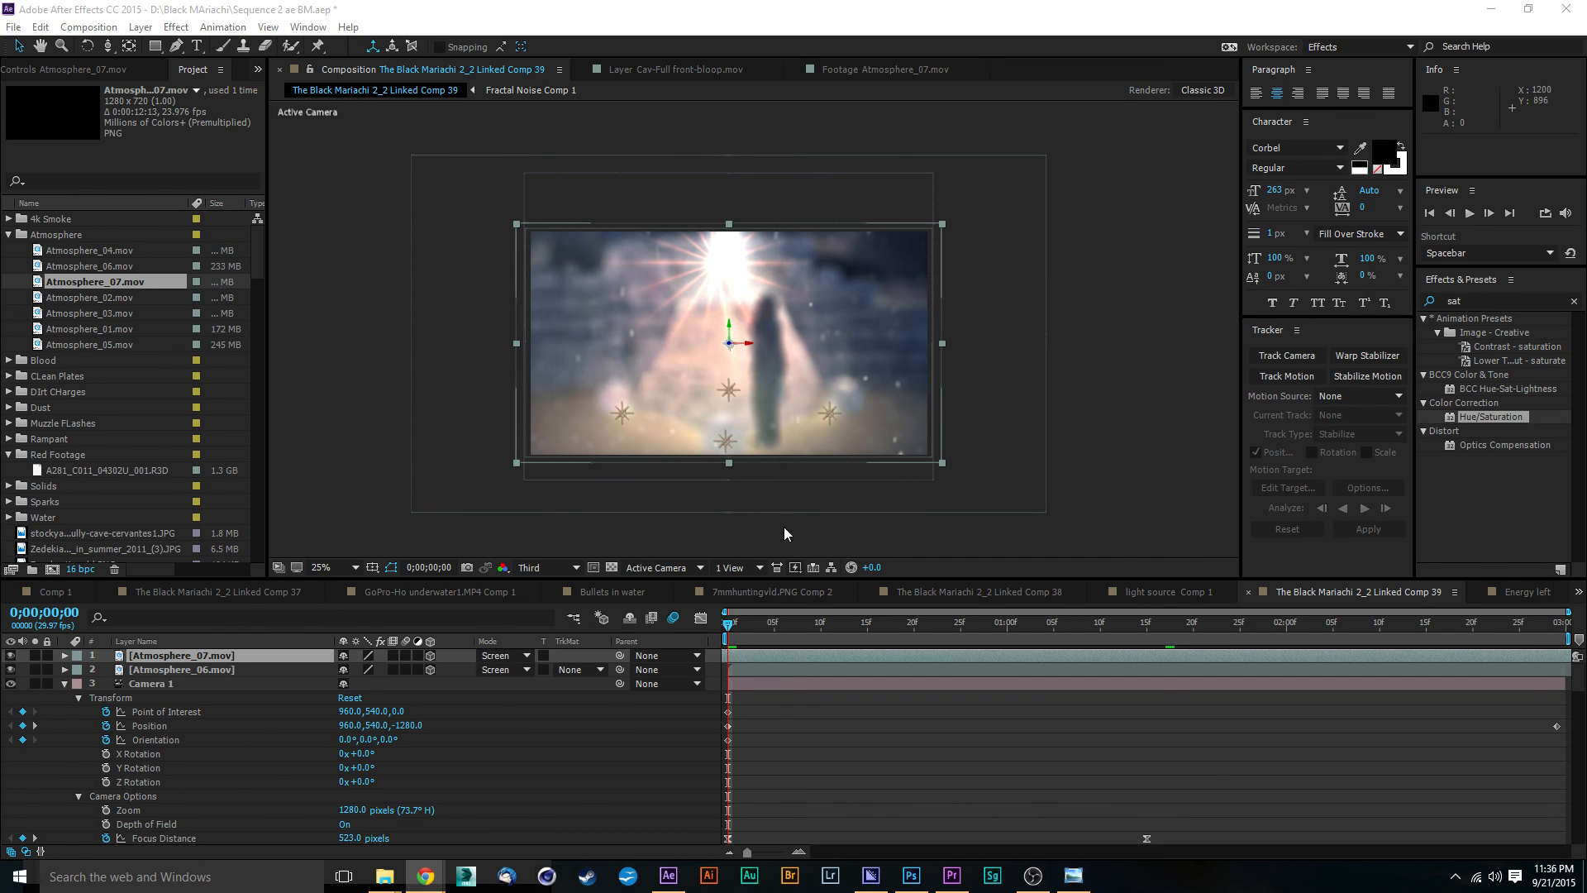
drag(841, 626, 1169, 652)
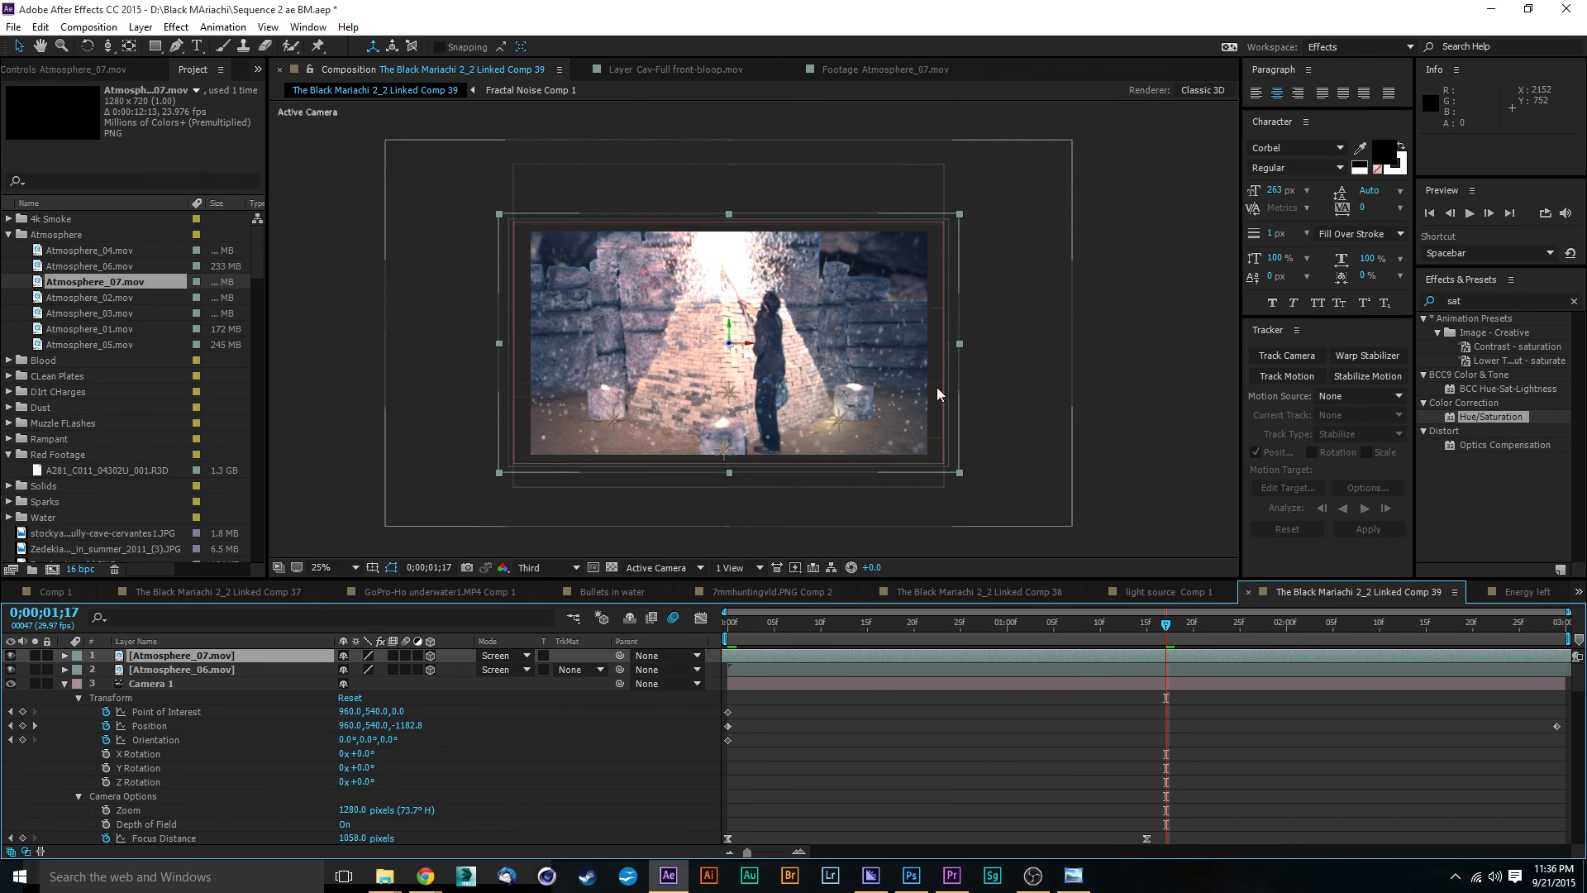
Step: Create a 1920 x 1080 px black solid above the atmosphere layers
click(141, 27)
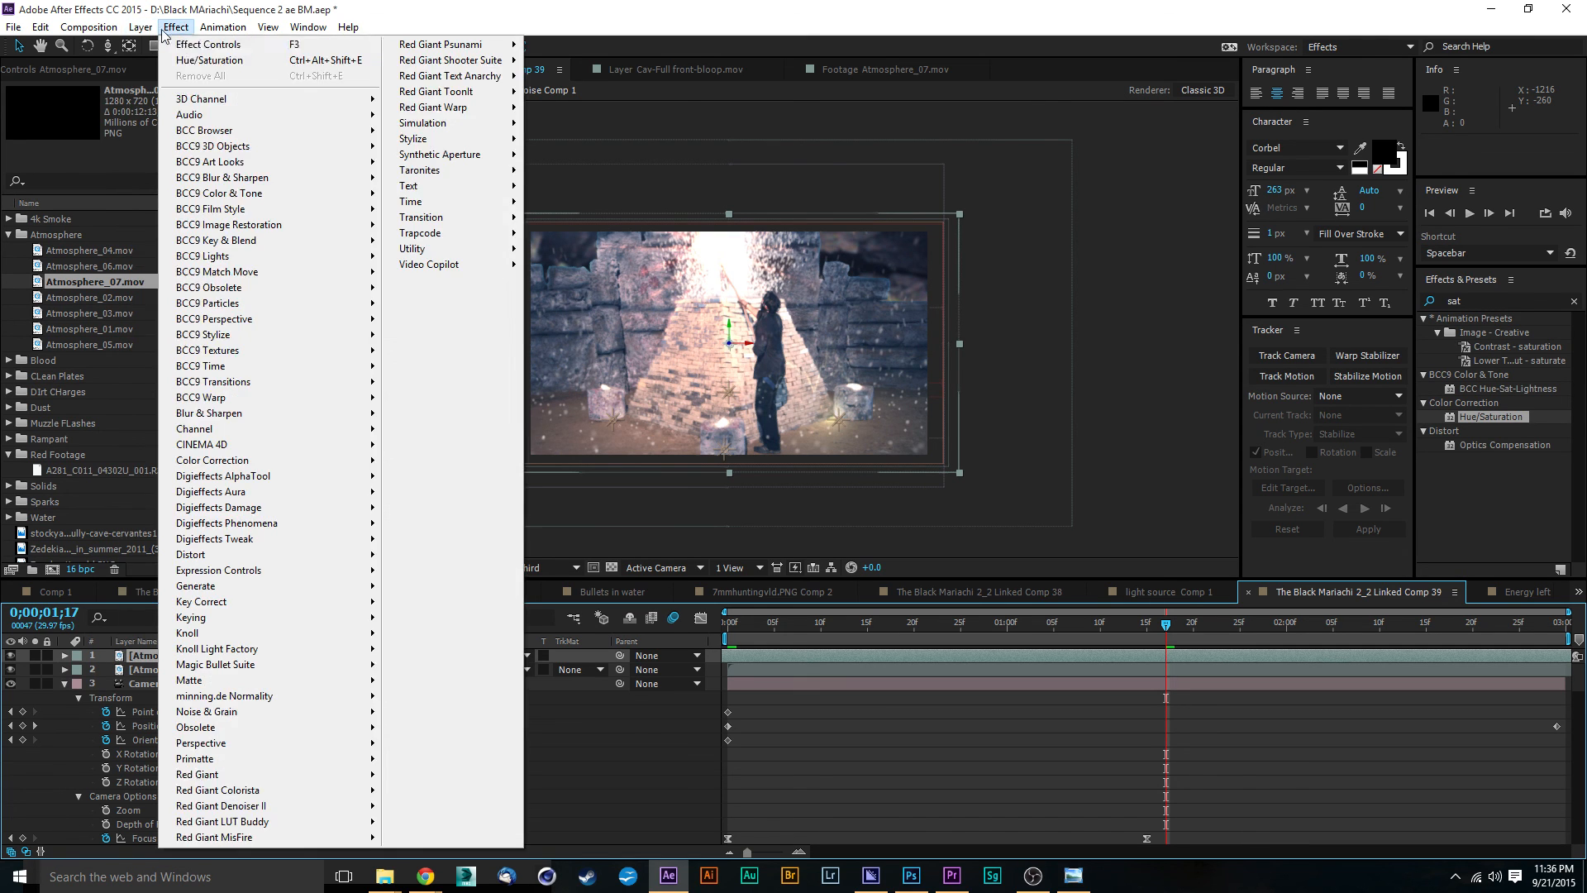
mouse_move(331, 47)
click(457, 64)
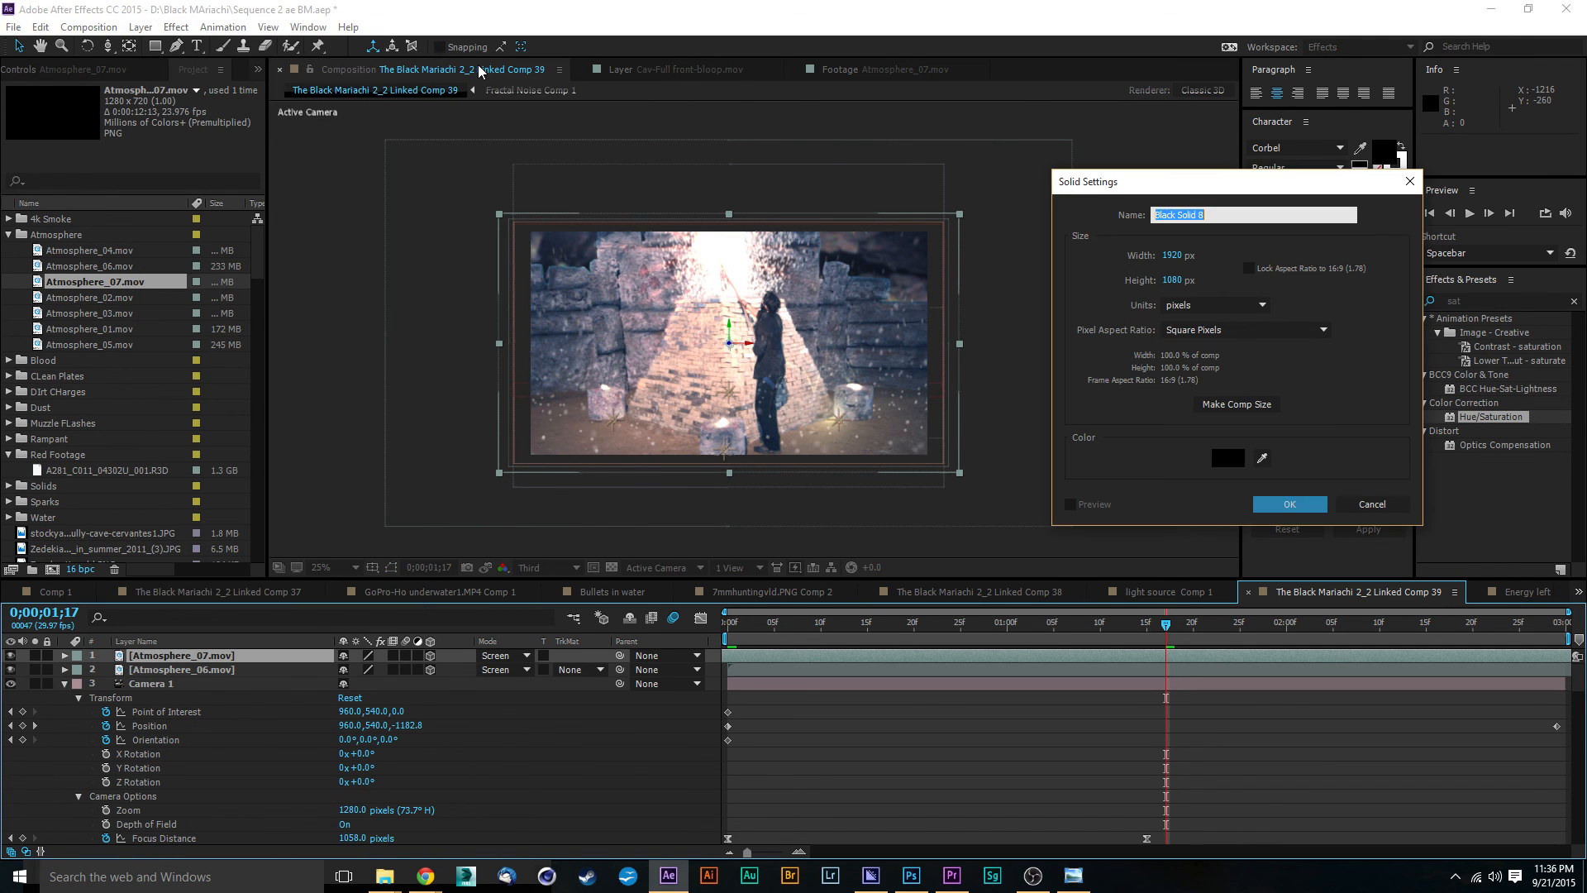
click(1272, 506)
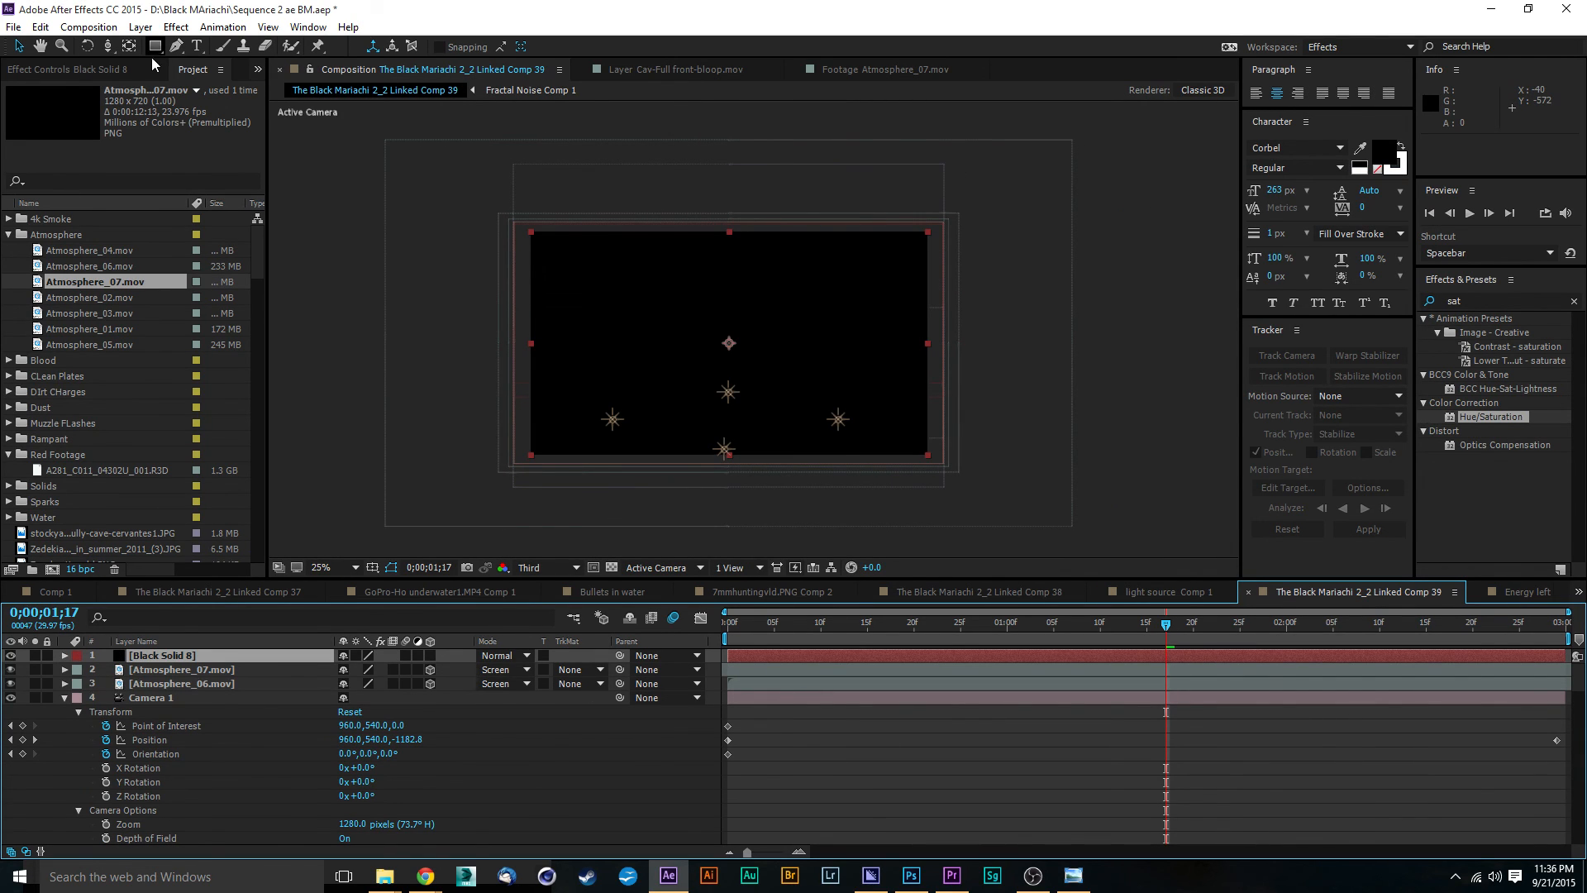
Step: Add a full-size elliptical mask to the black solid, set it to Subtract, and feather it by 476 pixels
drag(155, 47, 206, 82)
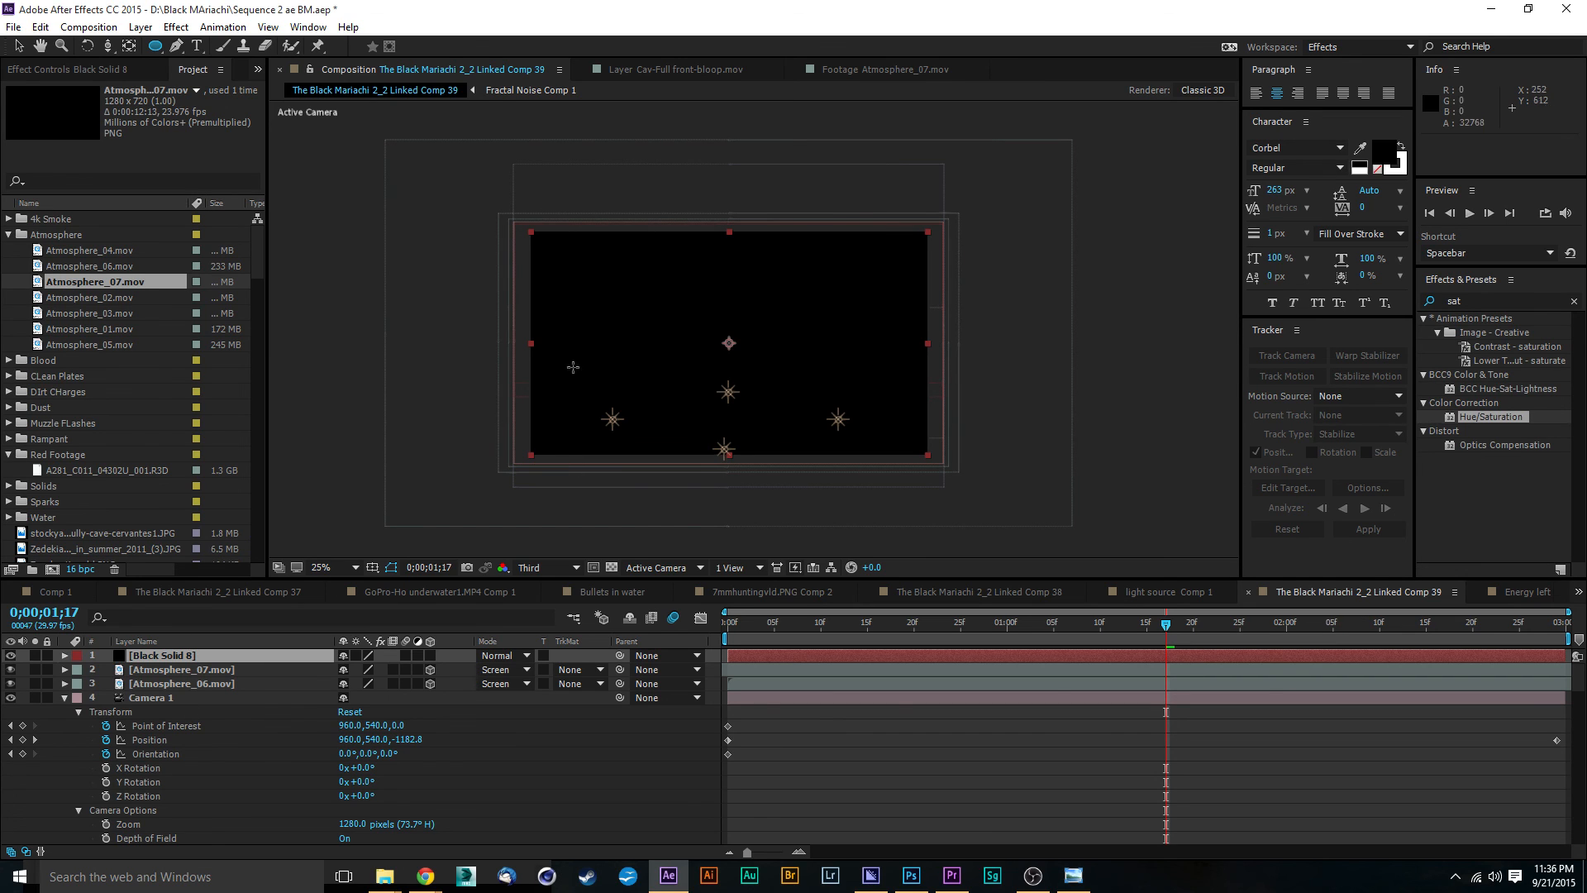
double_click(156, 46)
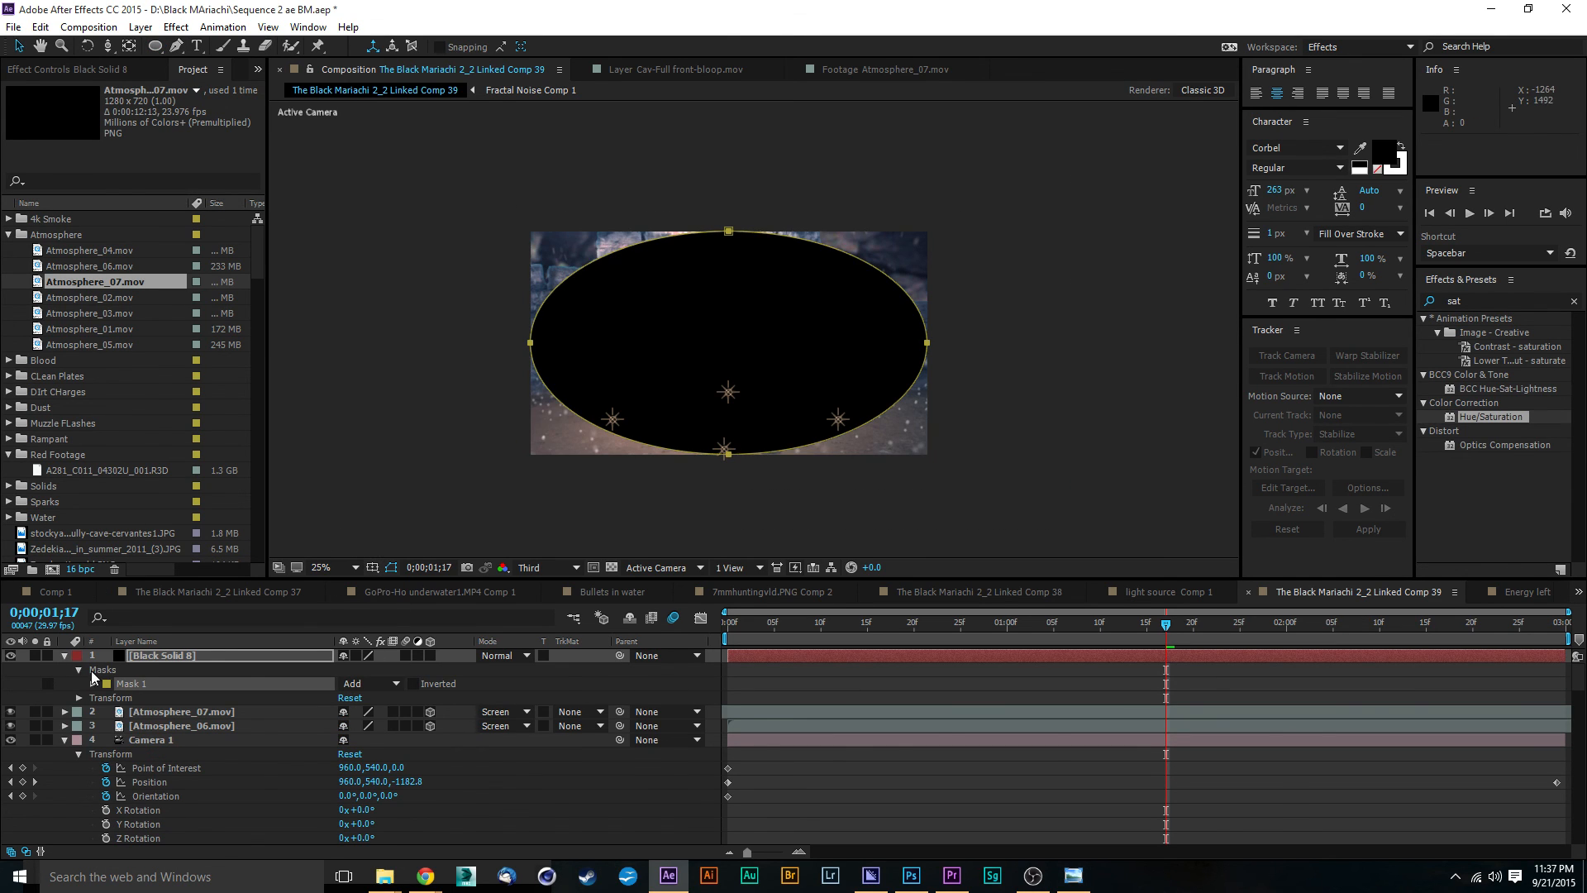
click(371, 683)
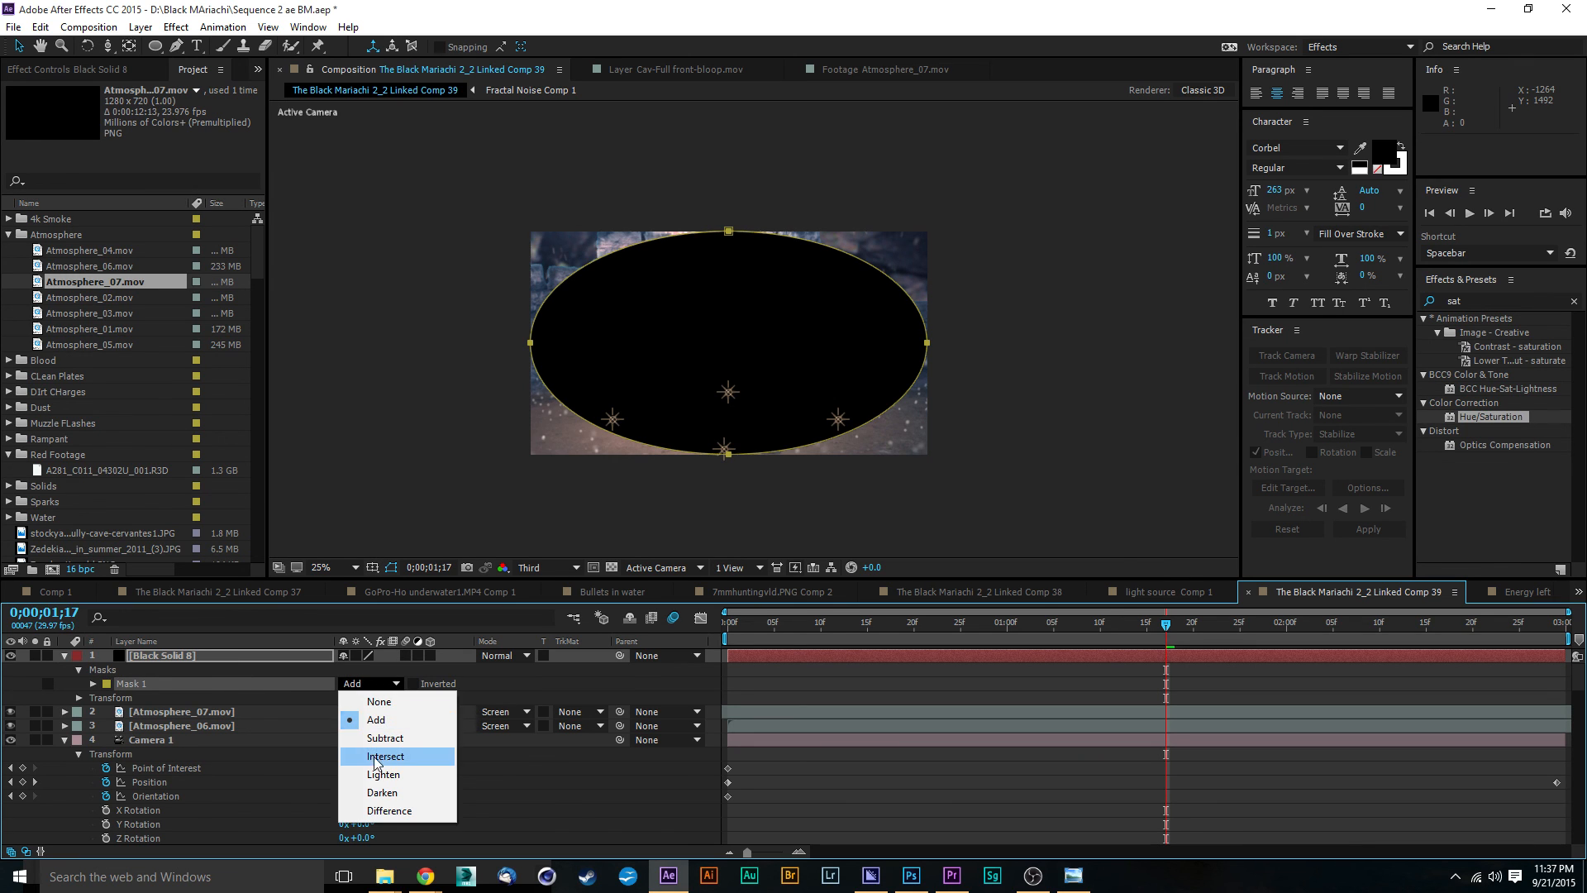
click(390, 736)
key(f)
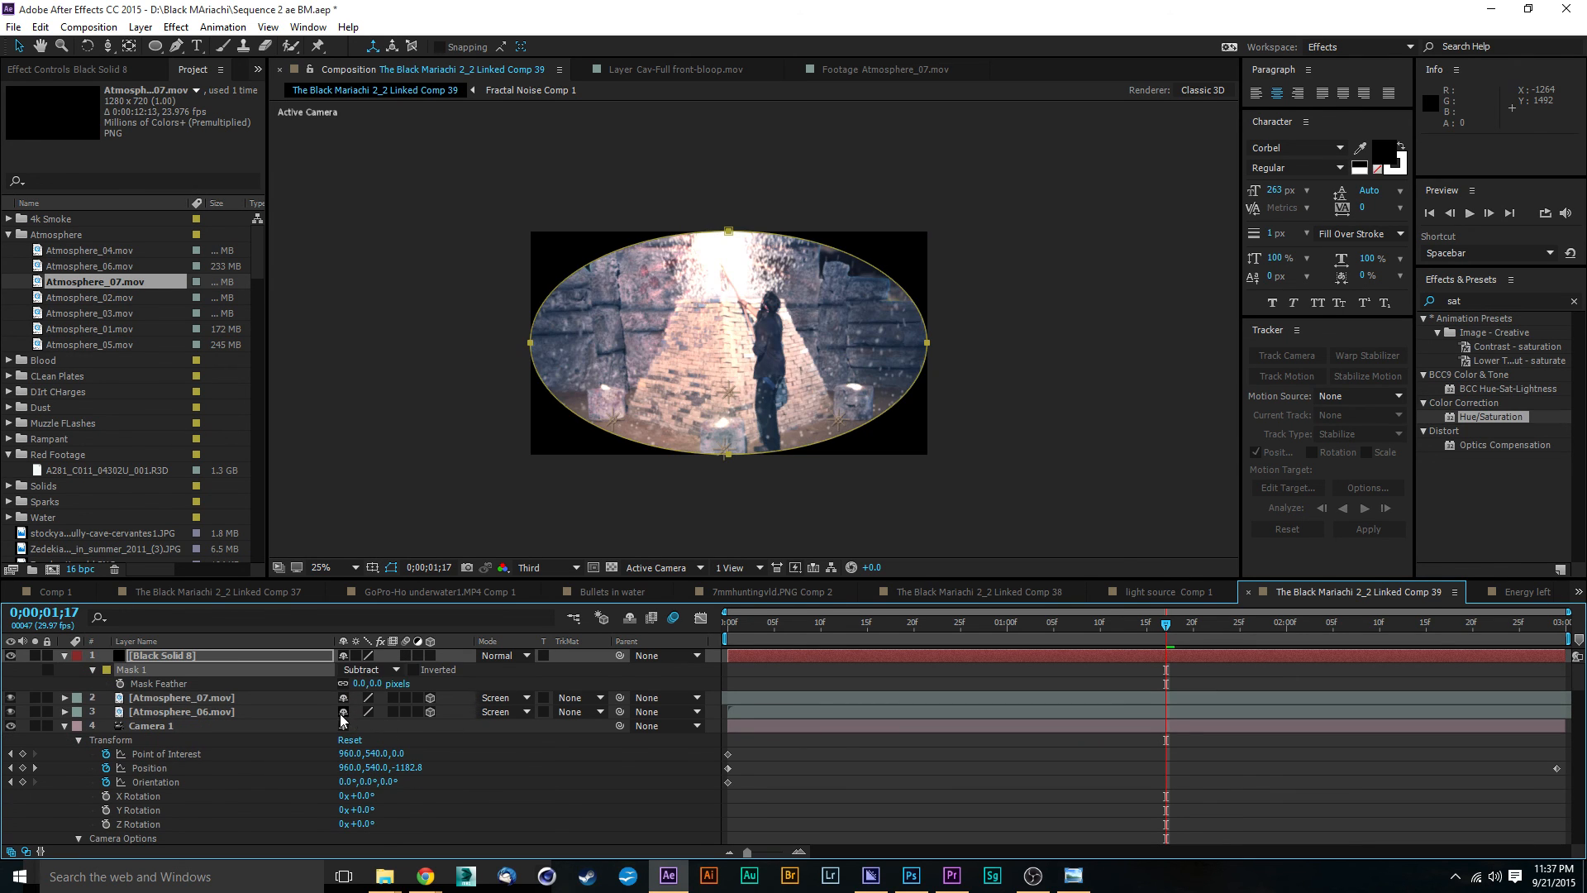
drag(374, 683, 775, 689)
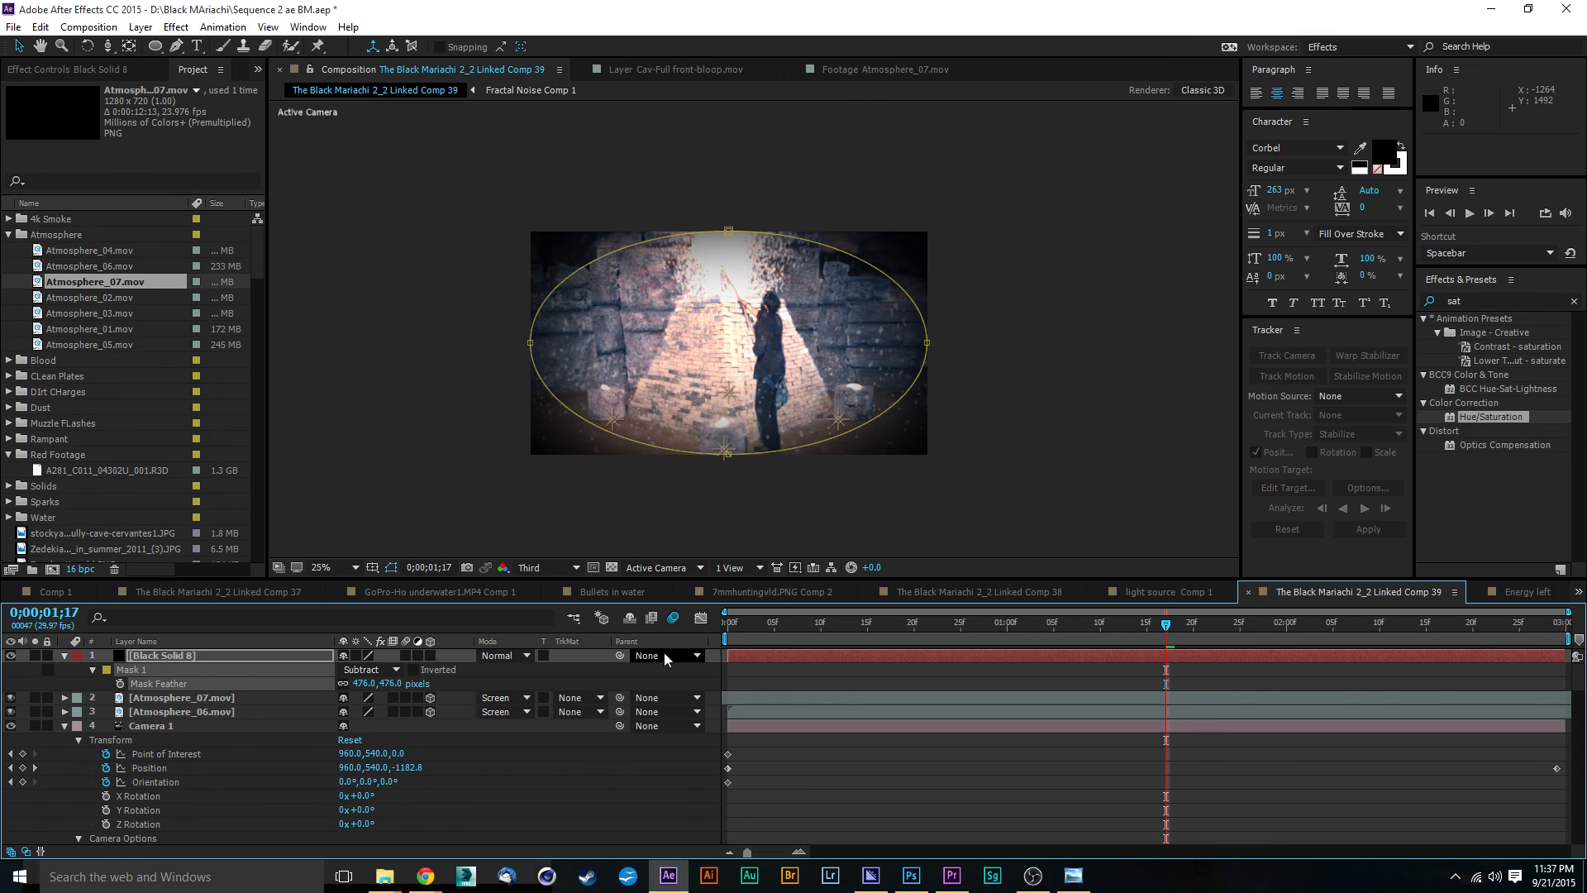
Step: Lower the black solid's opacity to 37% for a subtle vignette and deselect the layer
key(t)
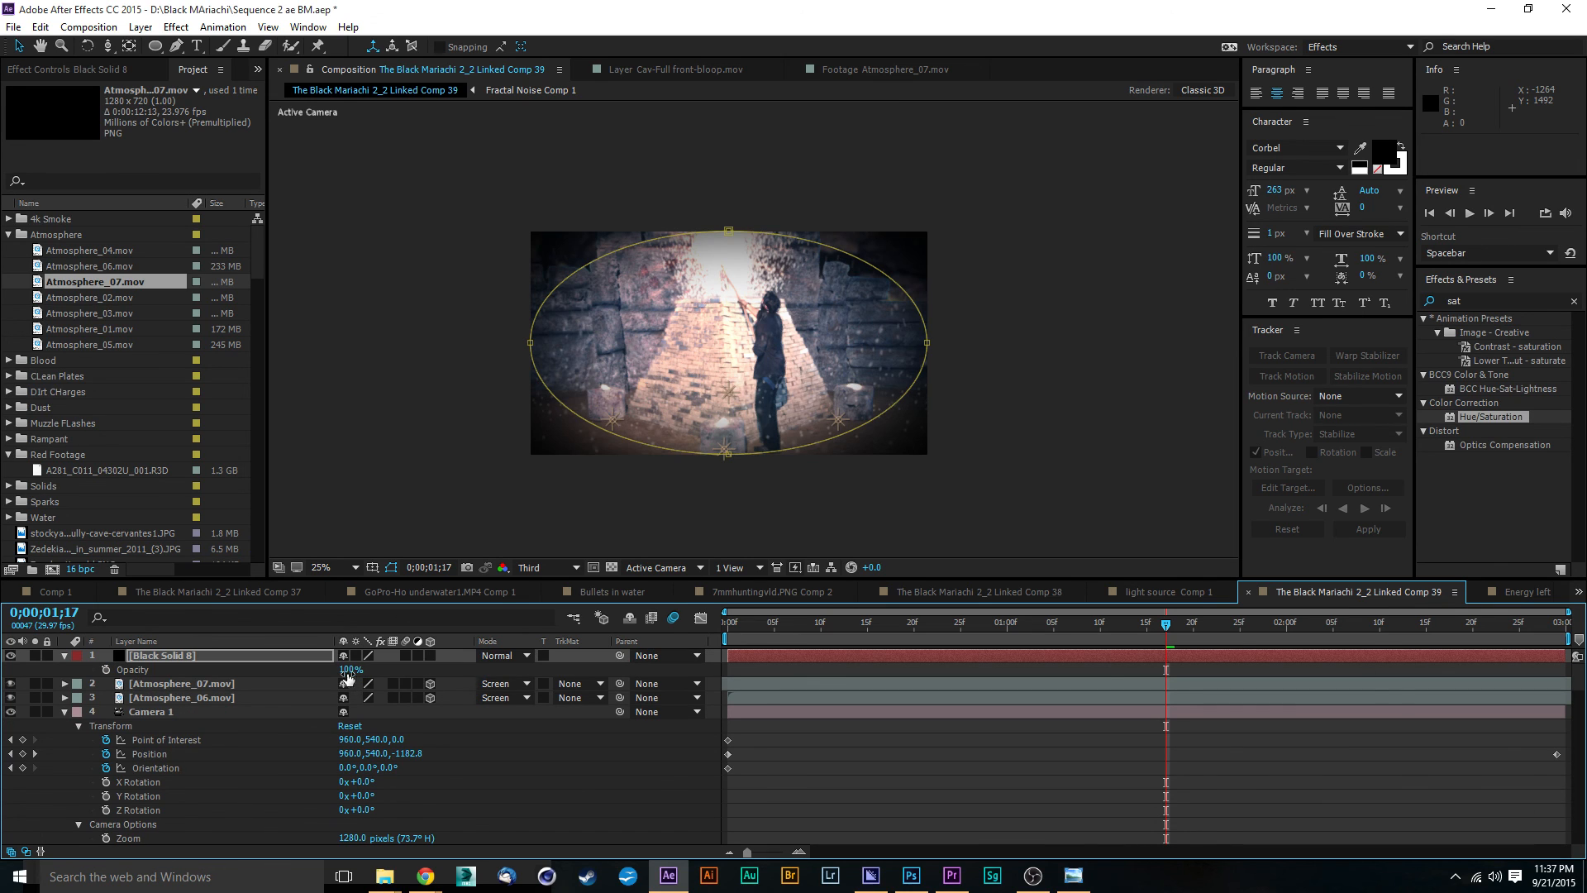
drag(347, 677, 283, 676)
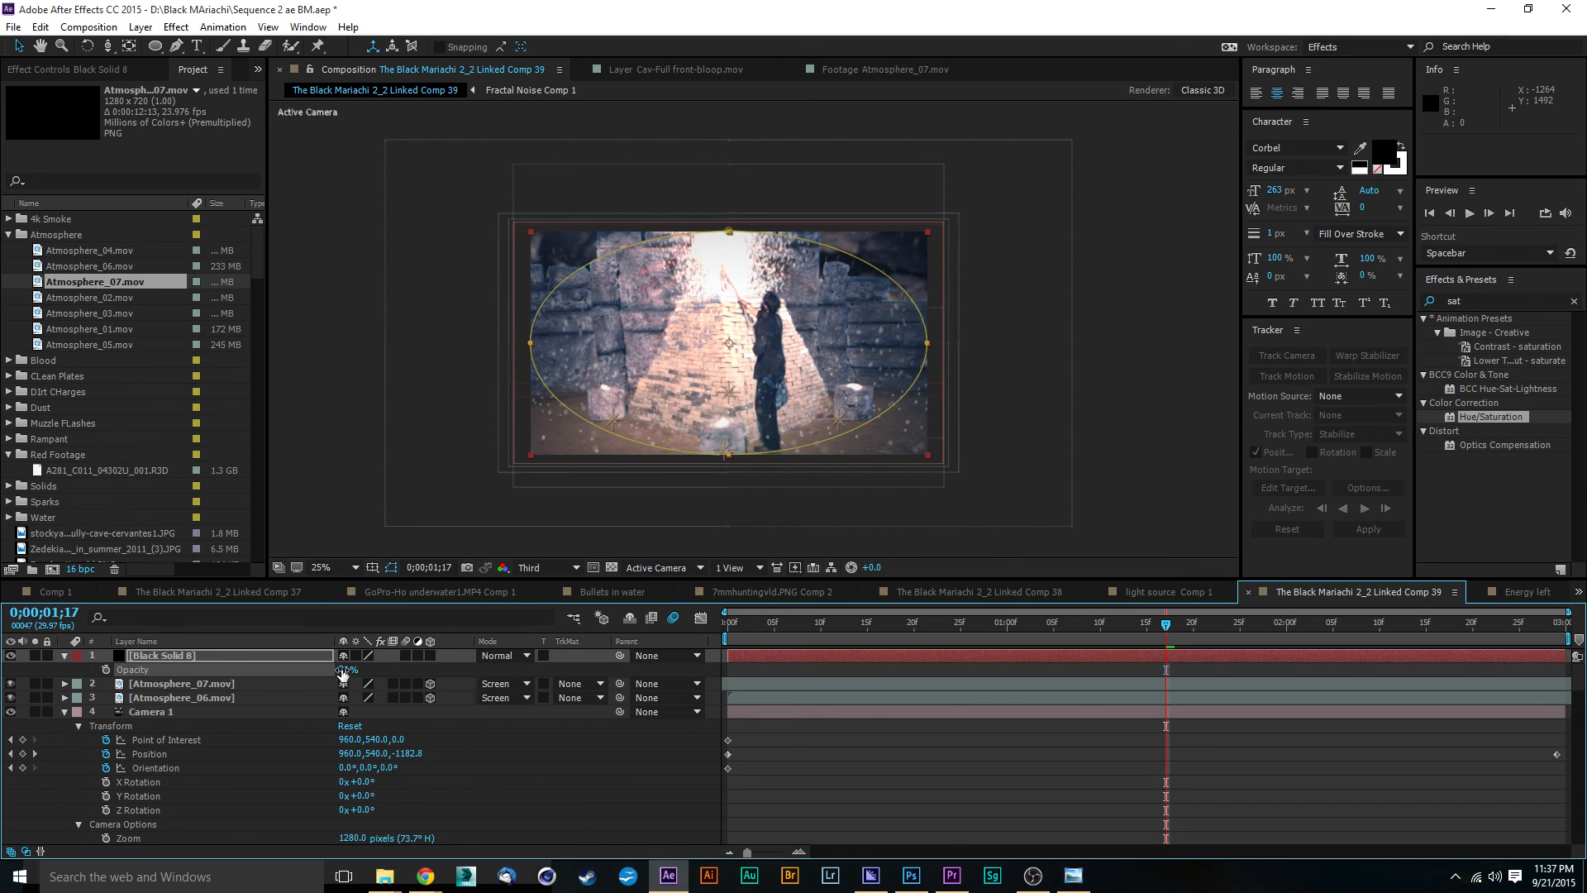
drag(342, 673, 357, 672)
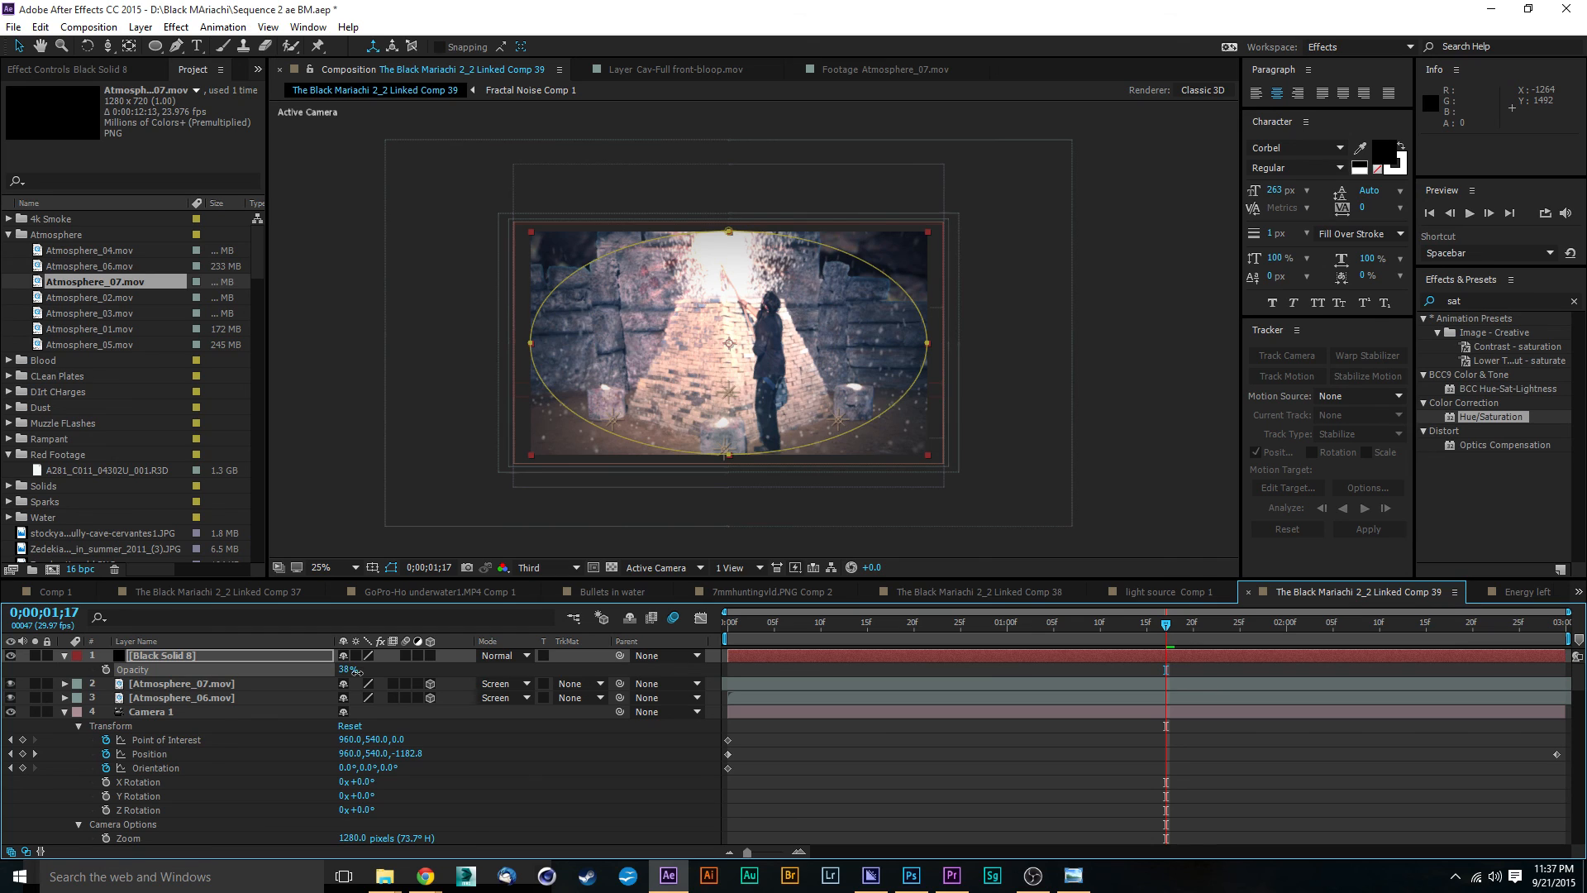
drag(357, 672, 354, 671)
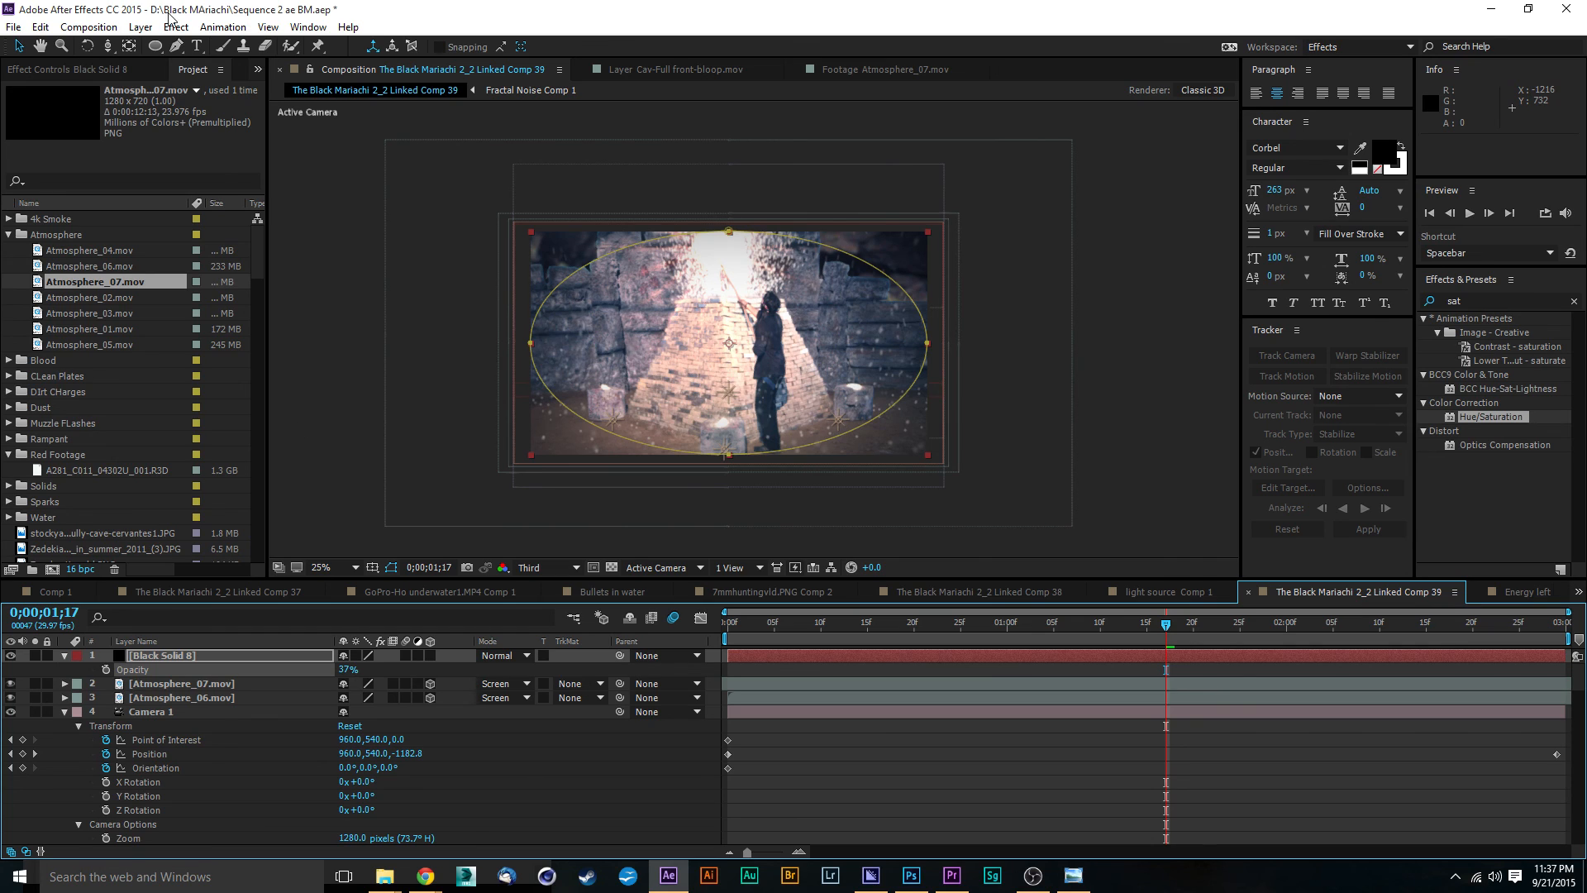
click(364, 379)
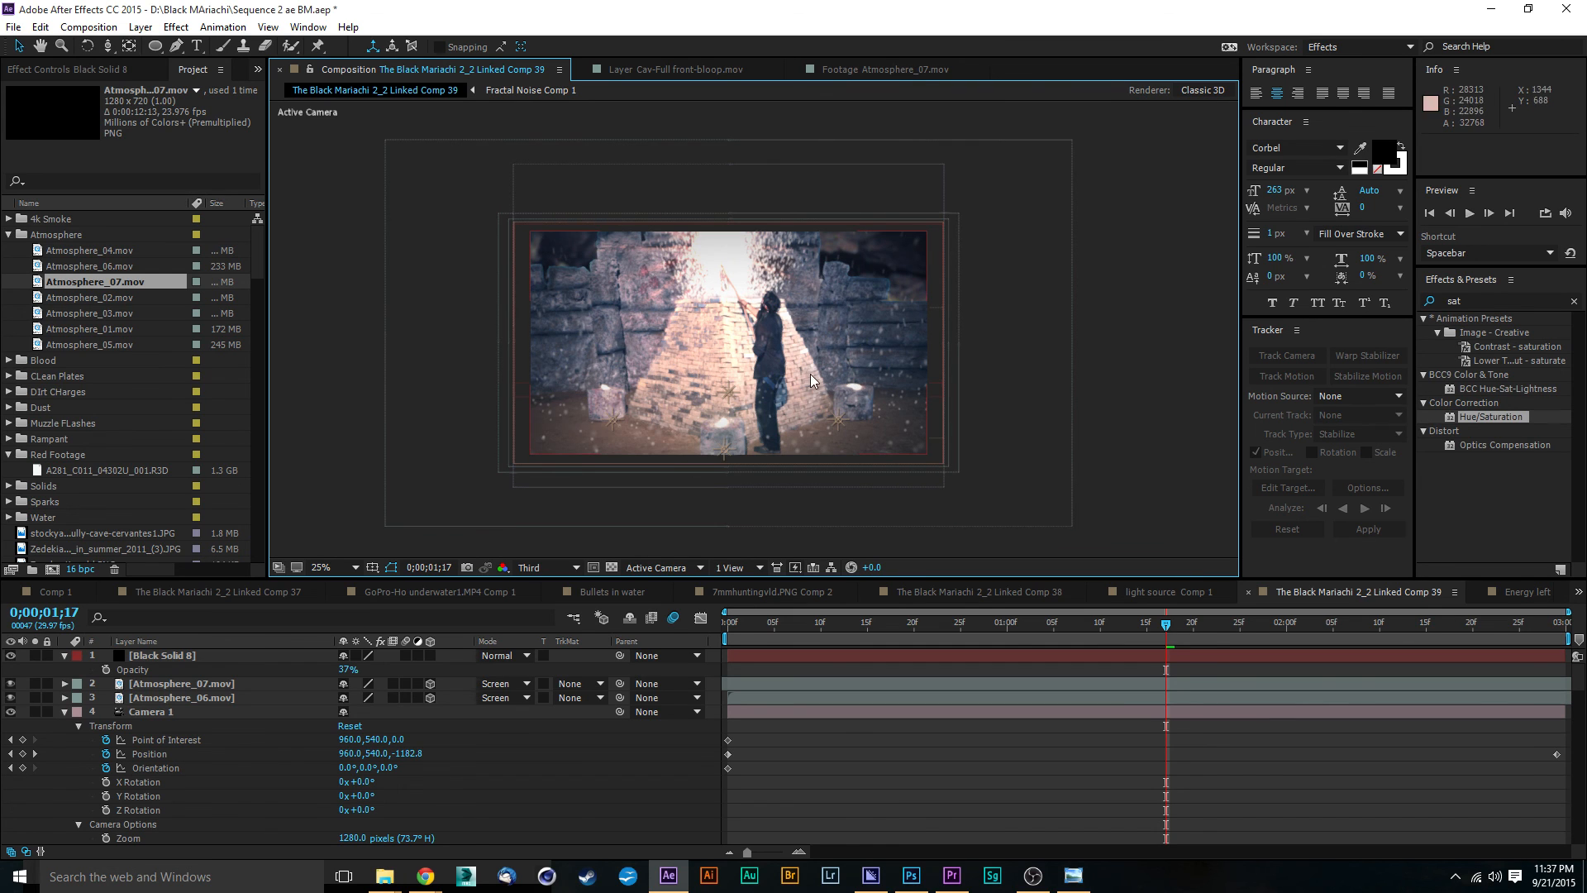
Step: Play the composition from its first frame to review the finished shot
click(729, 626)
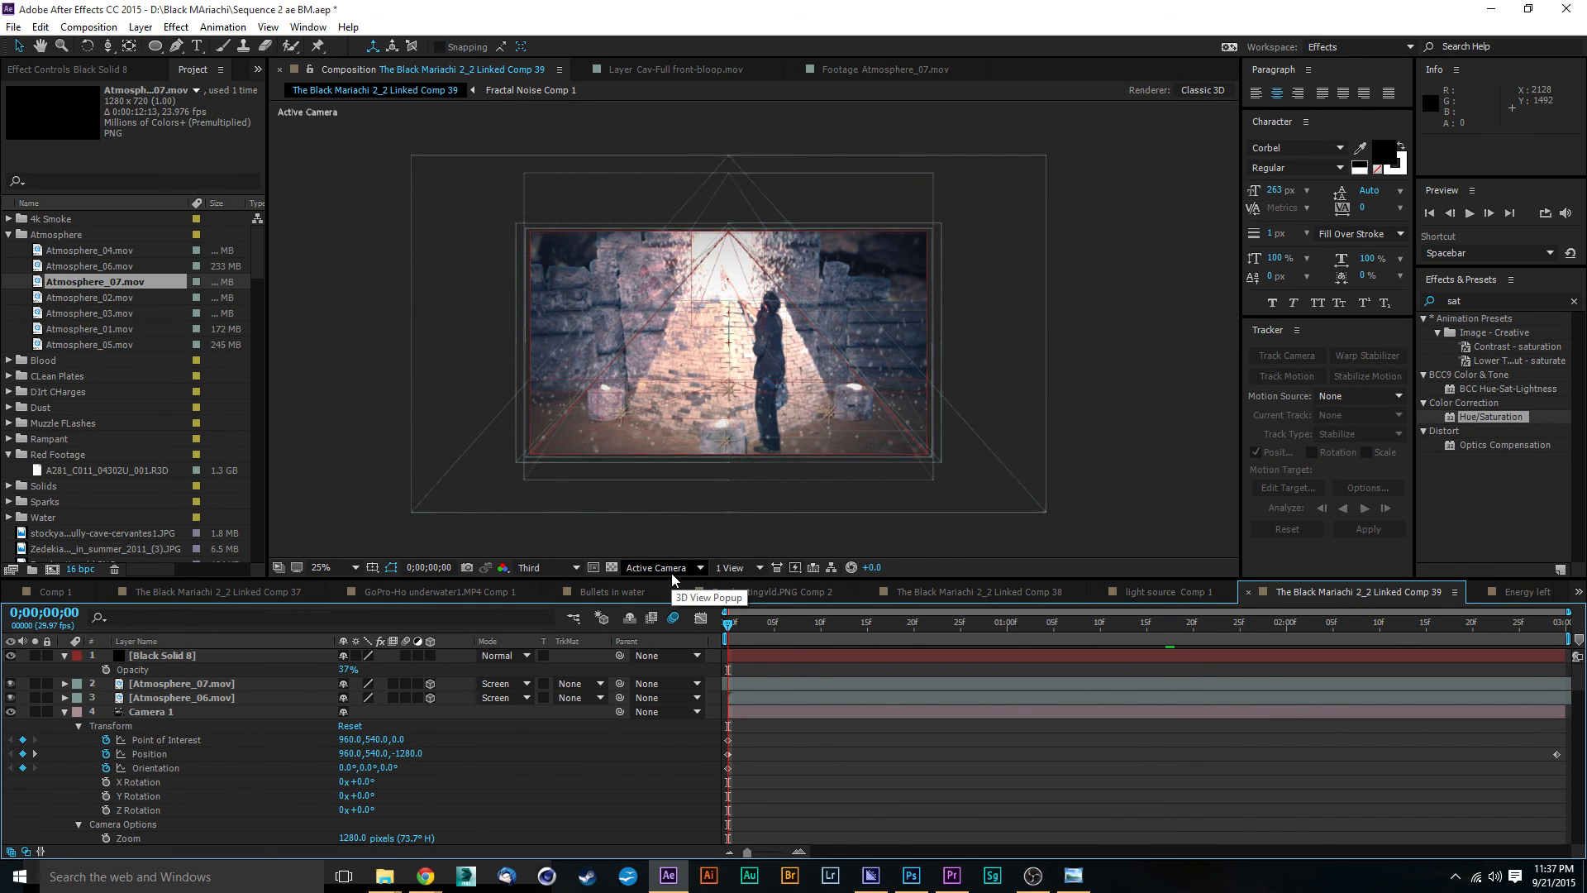
key(space)
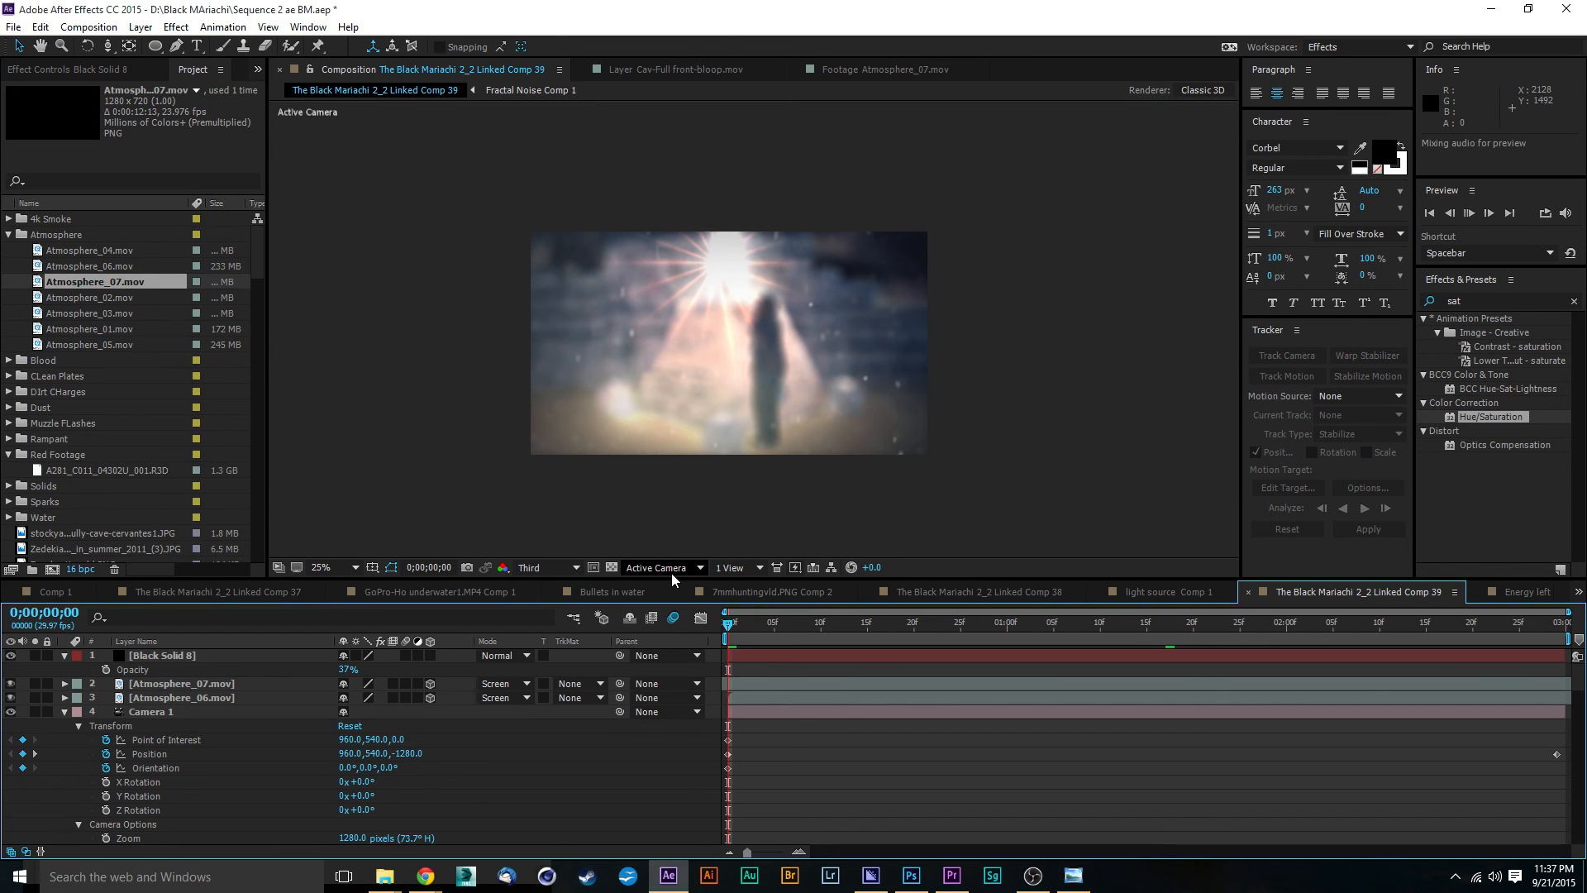